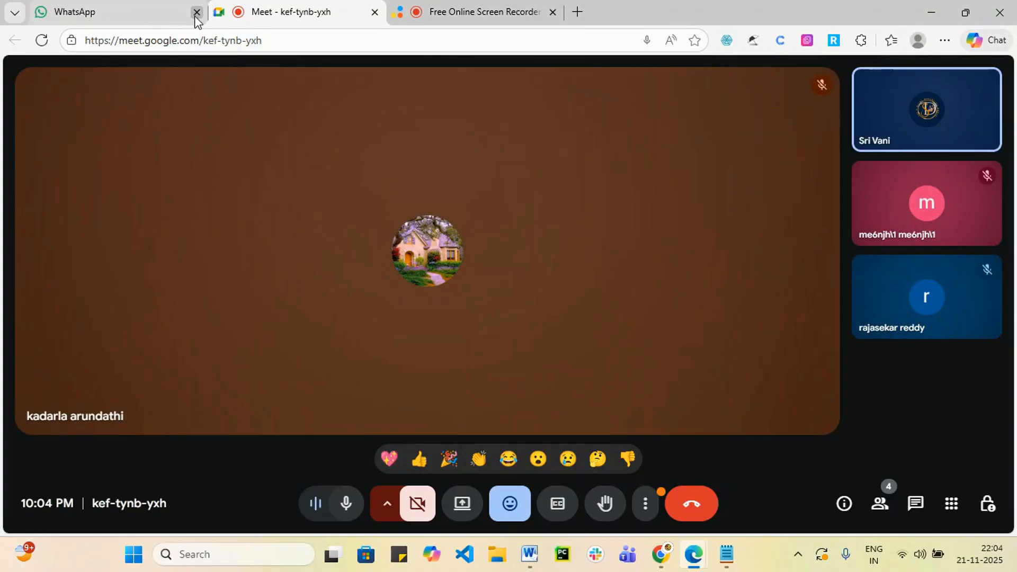
- Close the WhatsApp tab and present the entire screen in the Google Meet call
left_click(196, 12)
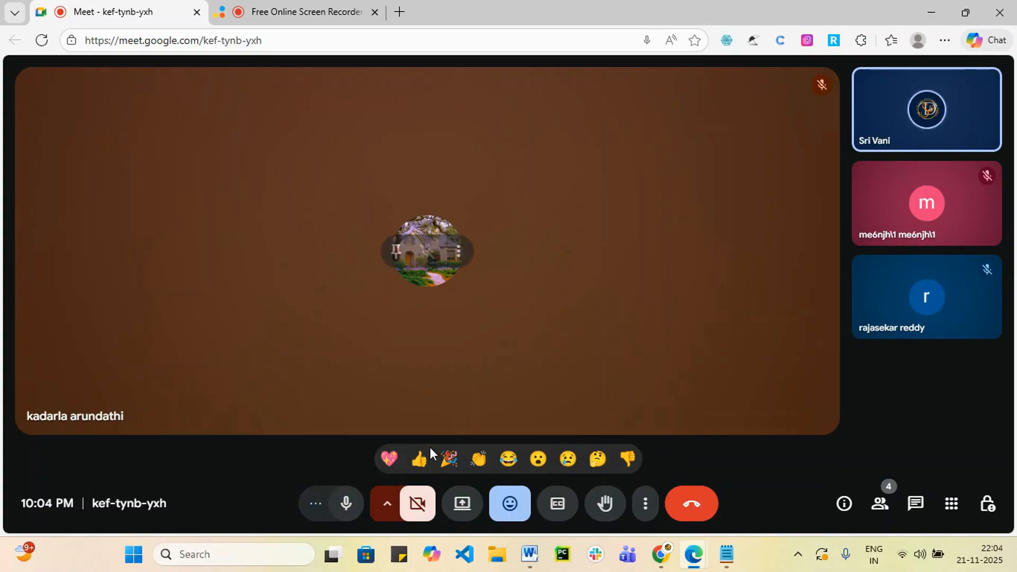
left_click(463, 509)
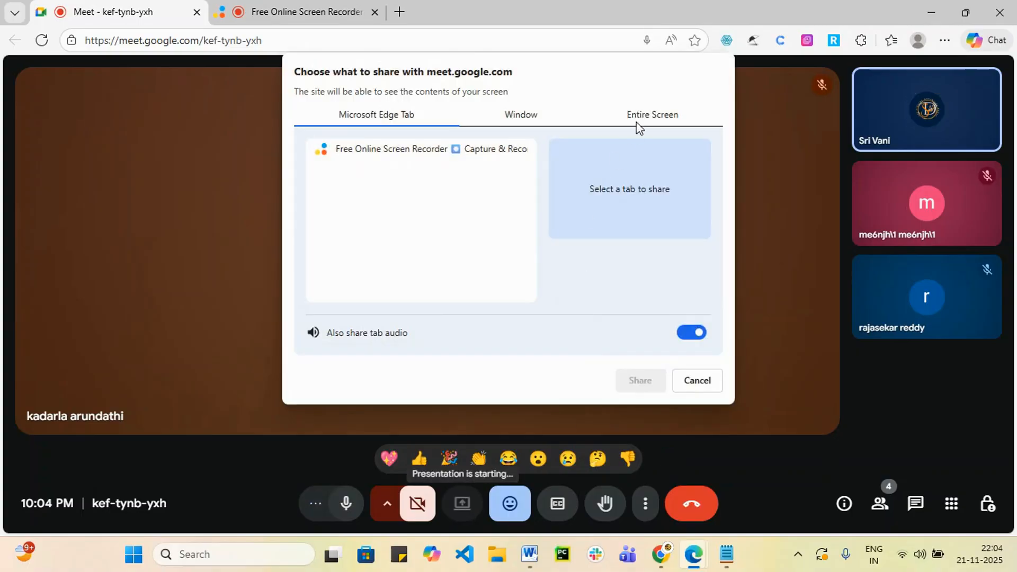
left_click(655, 113)
left_click(475, 288)
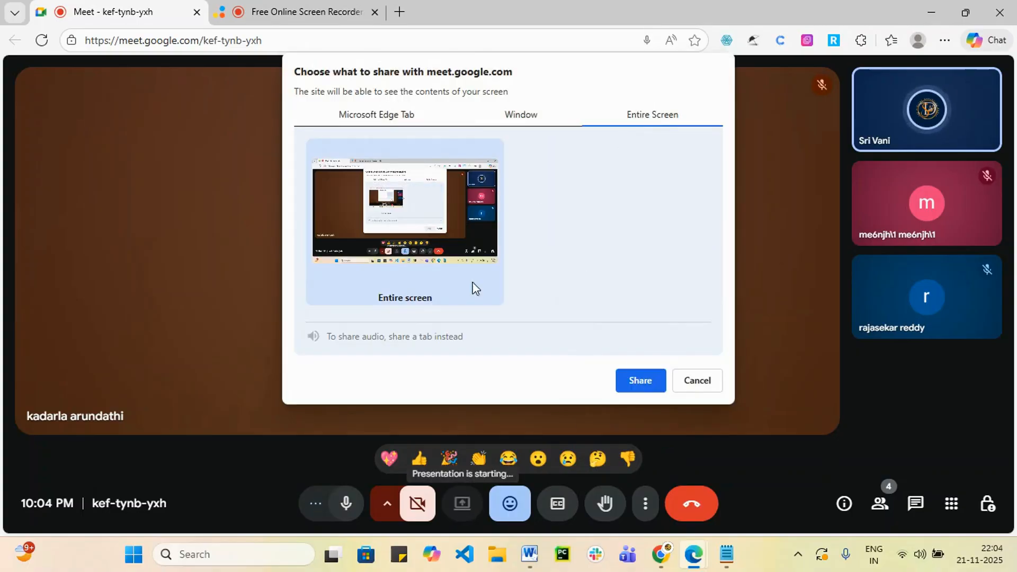
left_click(645, 379)
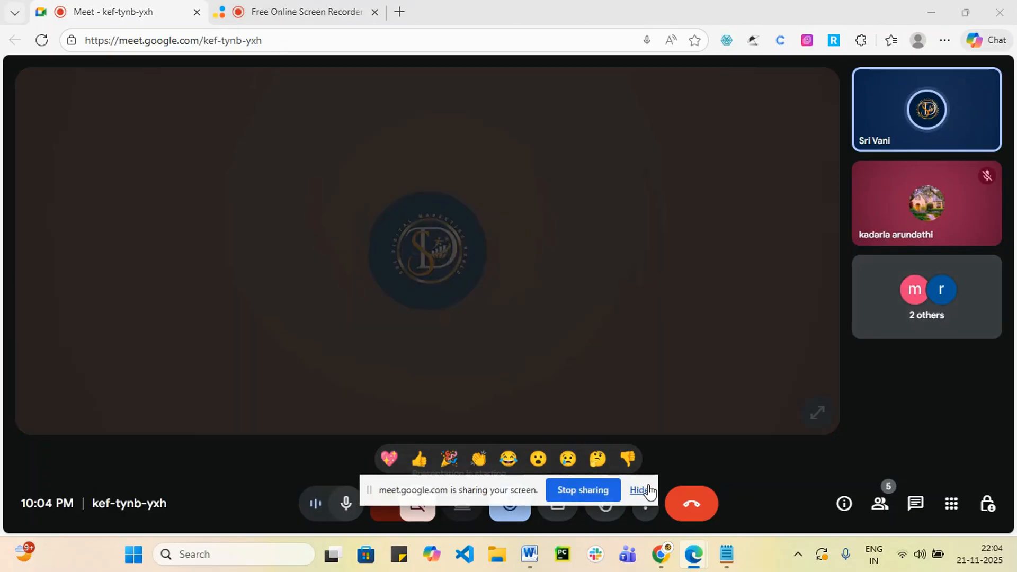
left_click(648, 492)
left_click(395, 312)
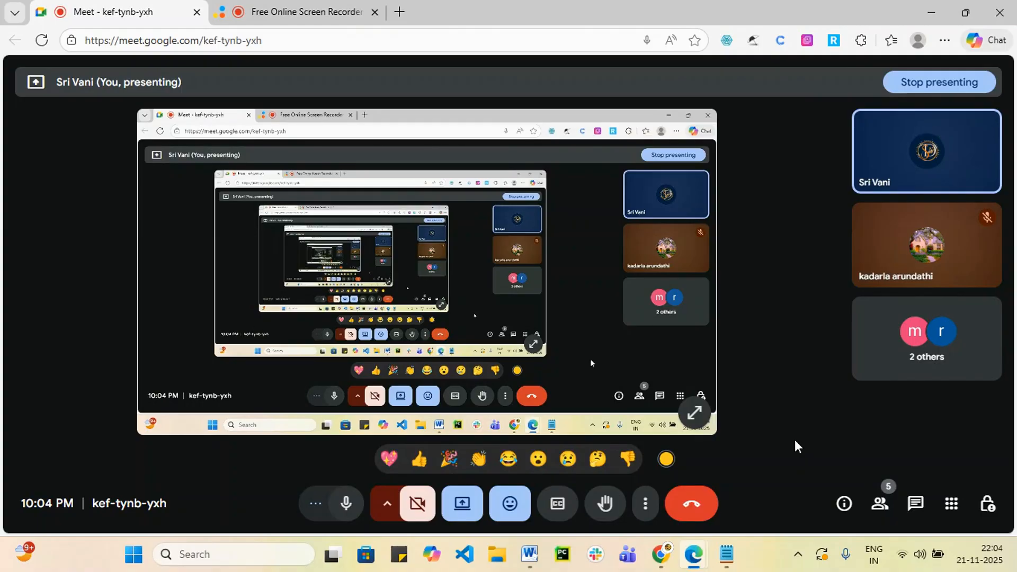
- Search the web for "wix website" in a new tab and open the Wix.com website builder page
left_click(401, 14)
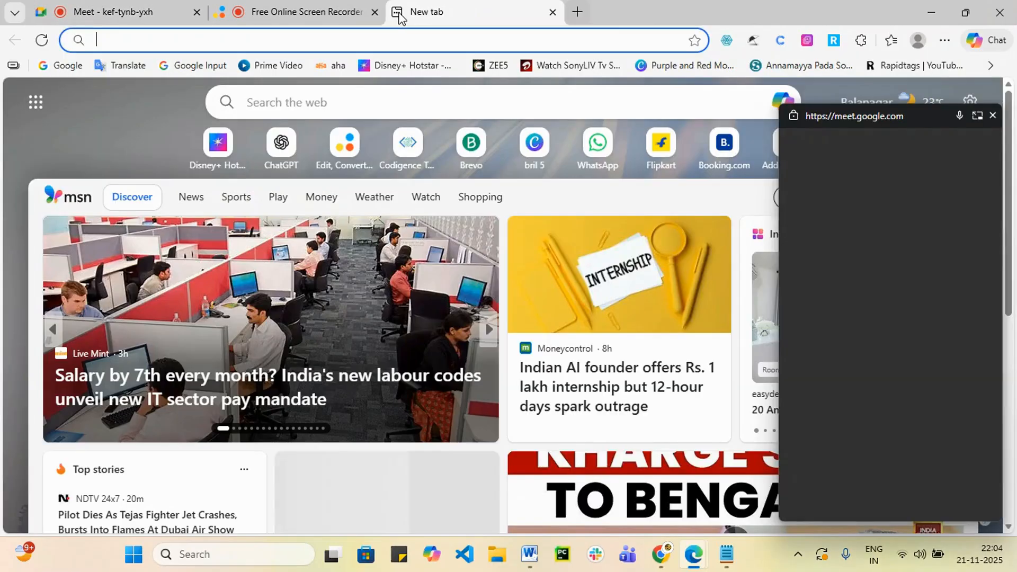
type("wix")
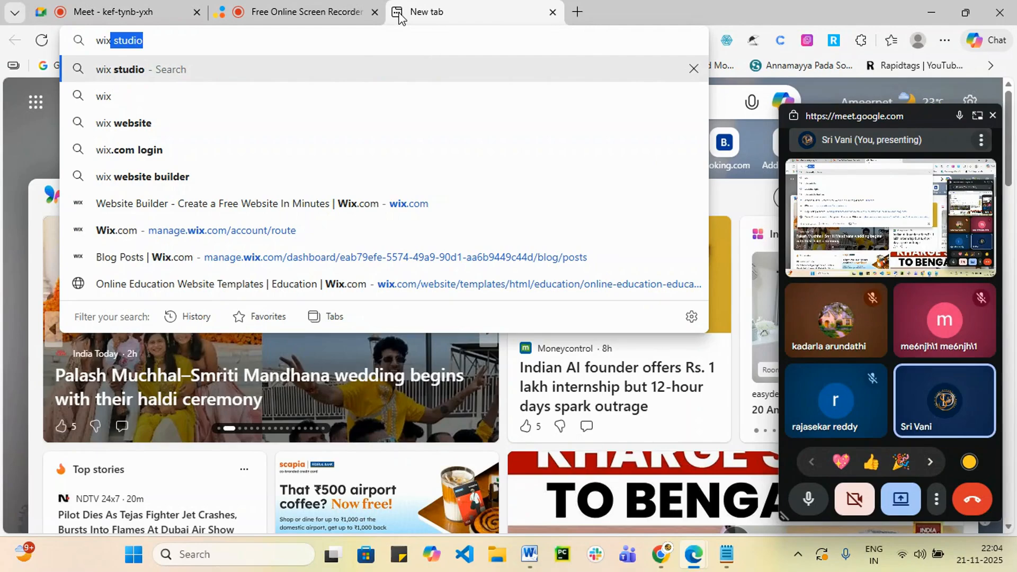
left_click(173, 123)
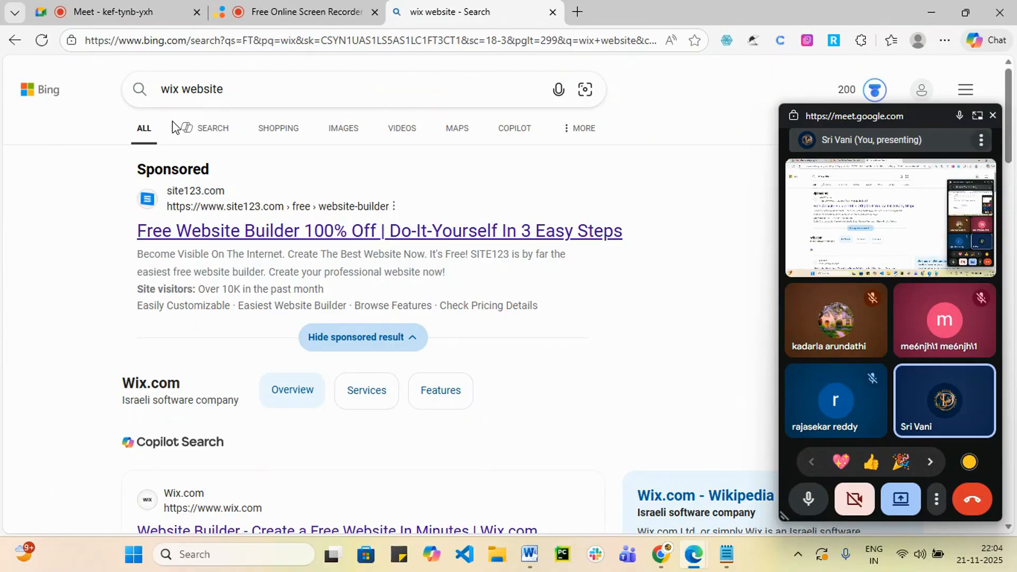
scroll(241, 268, "down", 5)
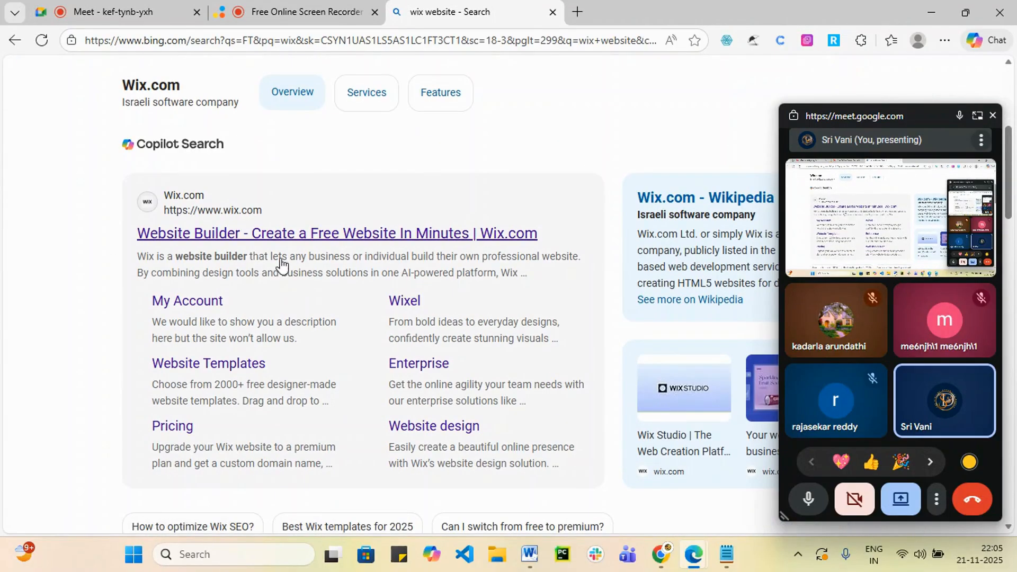
left_click(243, 233)
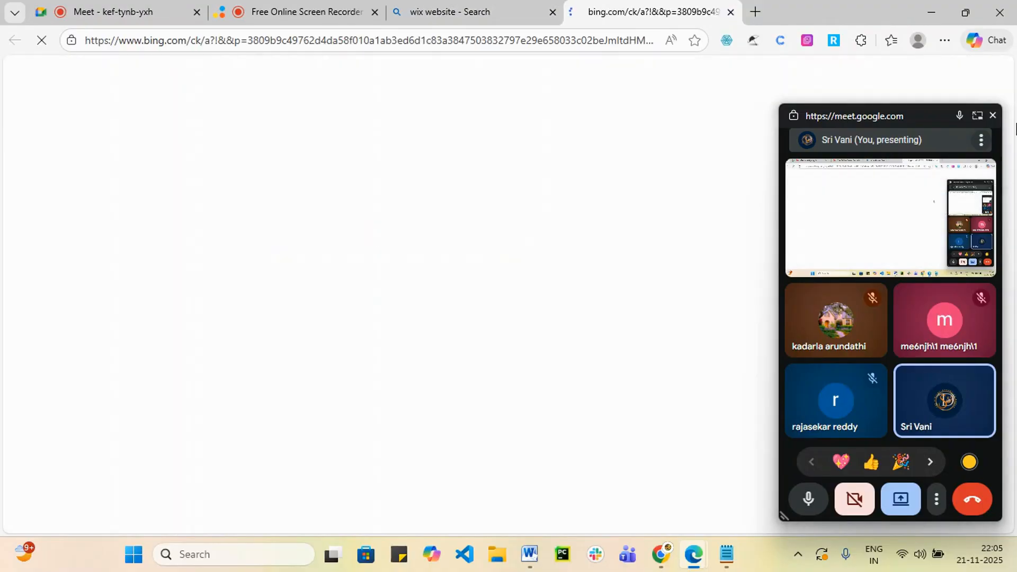
- Dismiss the floating meeting window and sign in to Wix with the presenter's Google account, closing the partner promotion
left_click(994, 116)
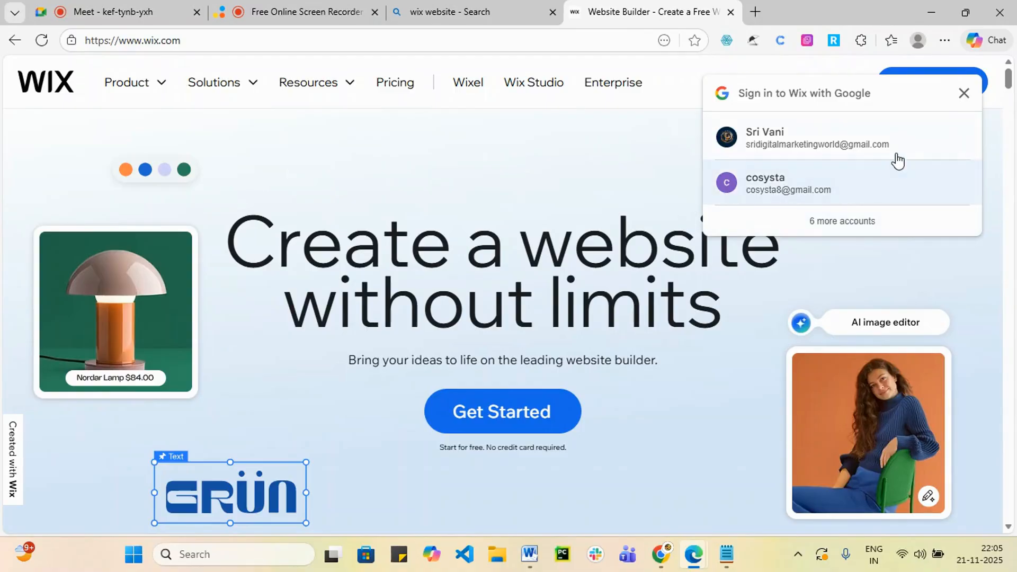
left_click(848, 148)
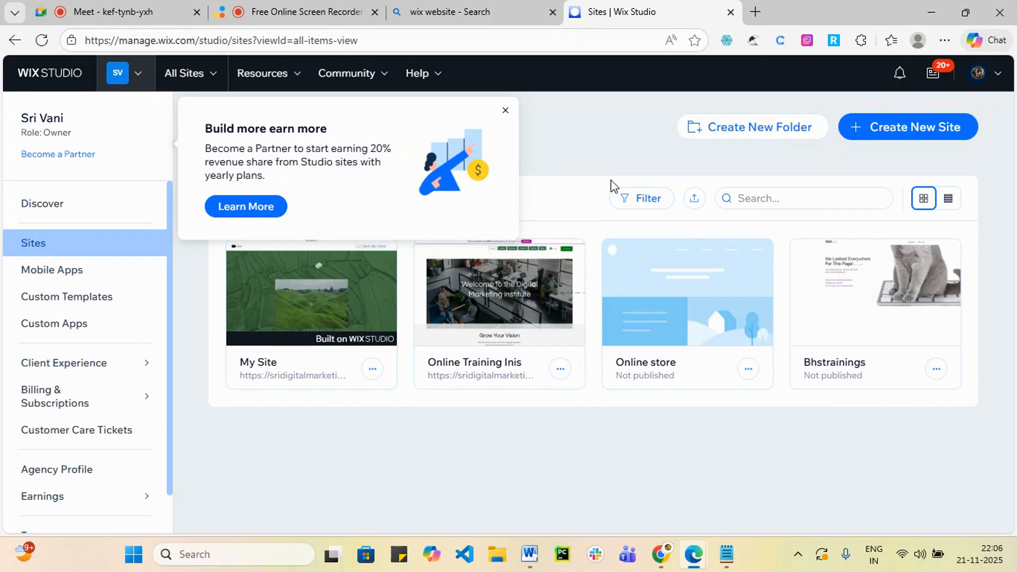
left_click(506, 112)
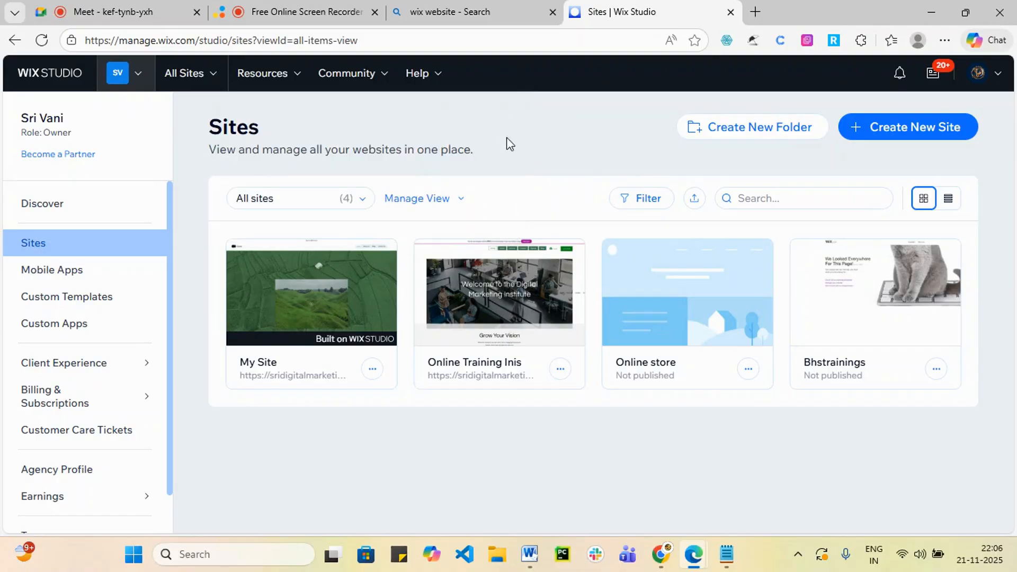
- Start creating a new site with the Wix Editor and choose to set it up without the AI chat
left_click(927, 142)
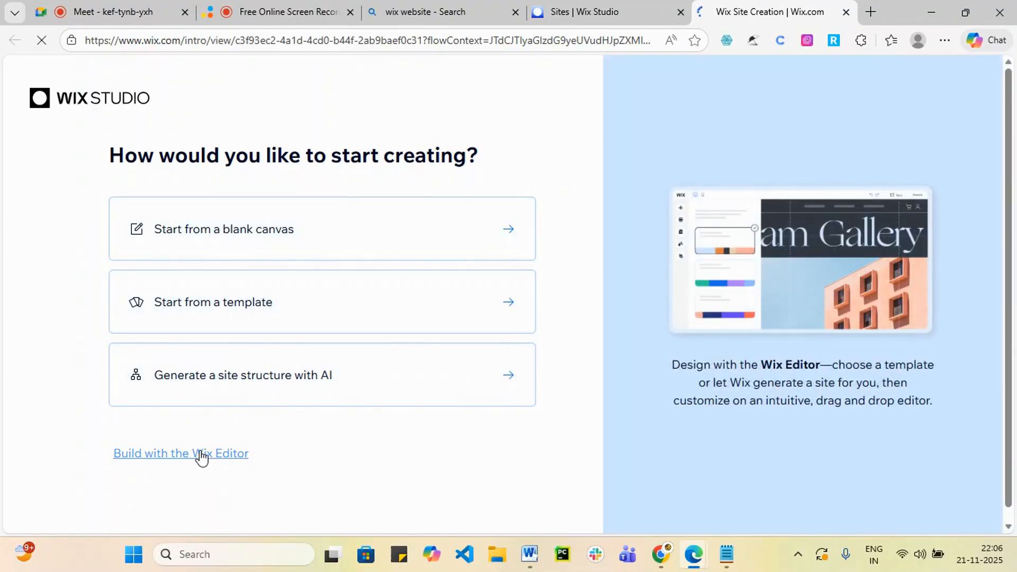
left_click(203, 452)
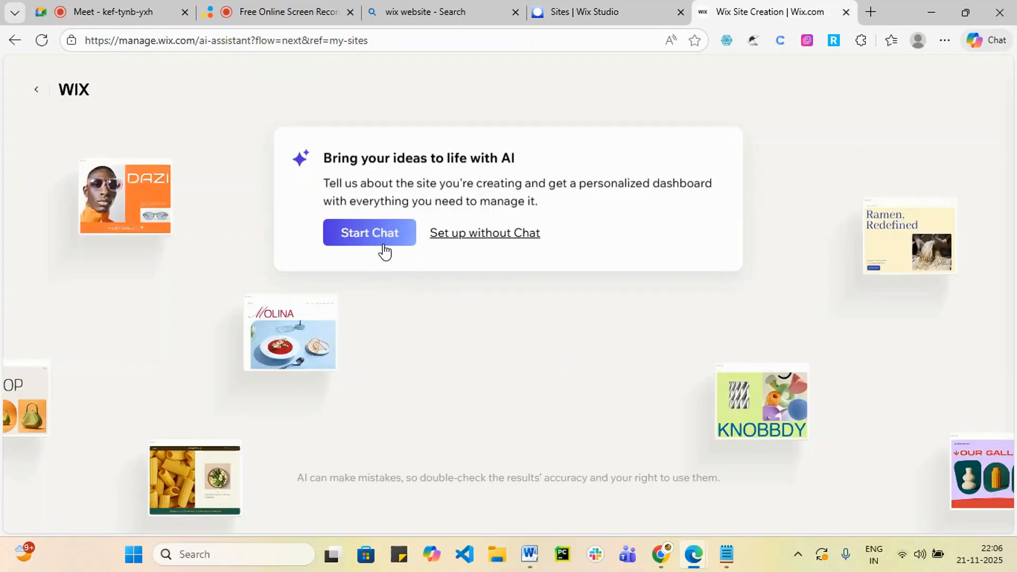
left_click(500, 236)
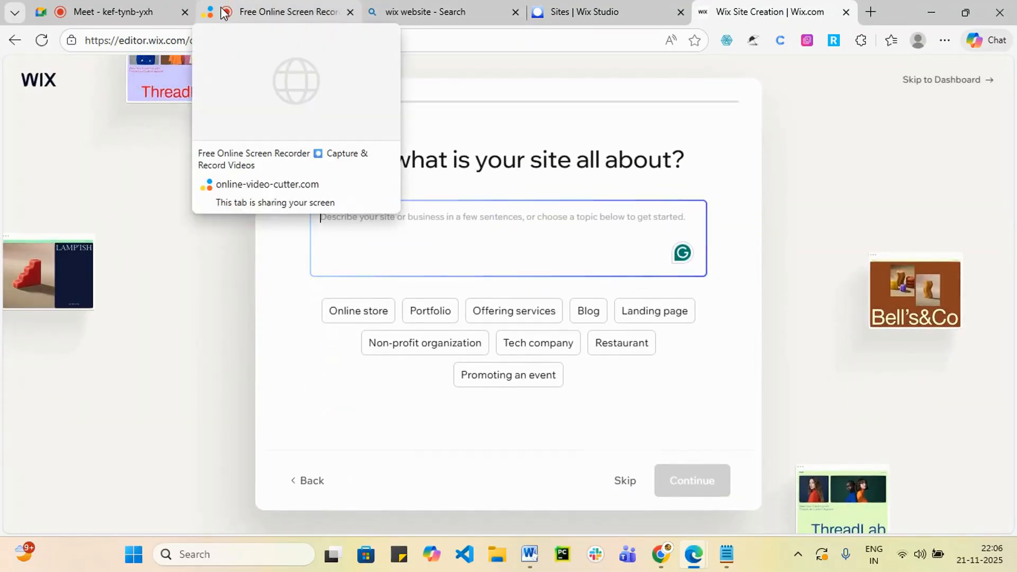
- Check the screen recorder and the Meet presentation, and return to the Wix site setup without the floating meeting window
left_click(239, 6)
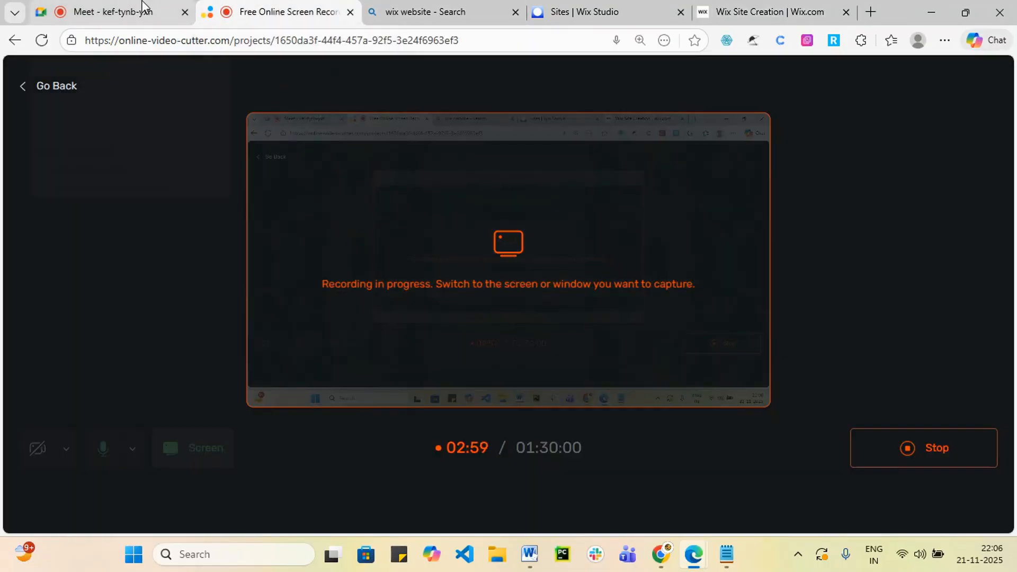
left_click(142, 7)
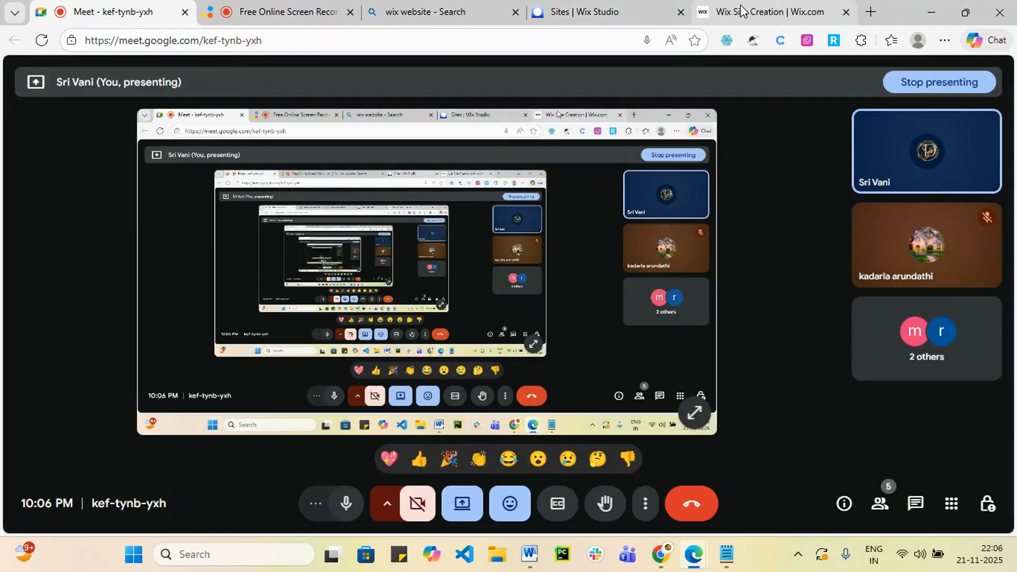
left_click(742, 10)
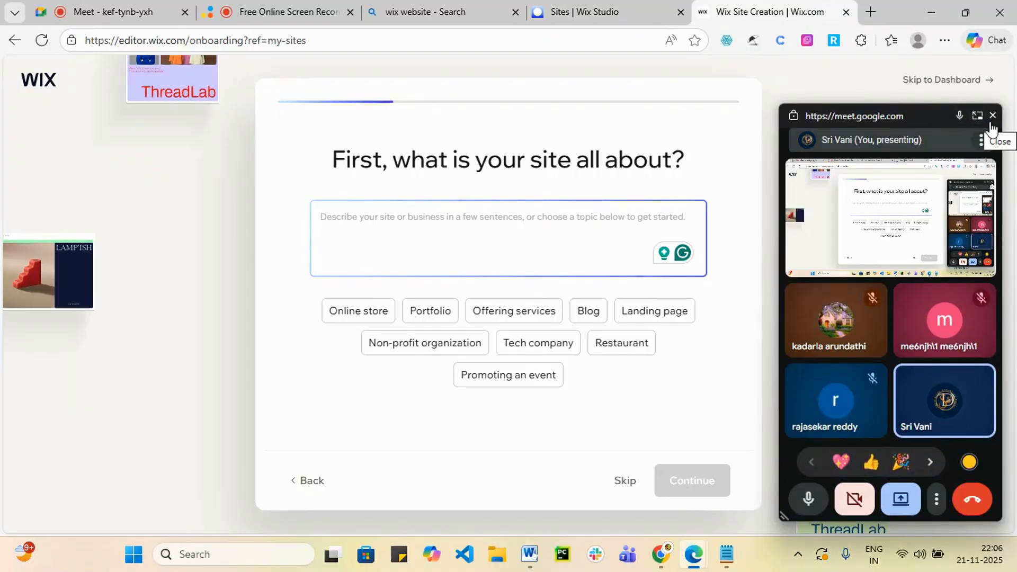
left_click(992, 119)
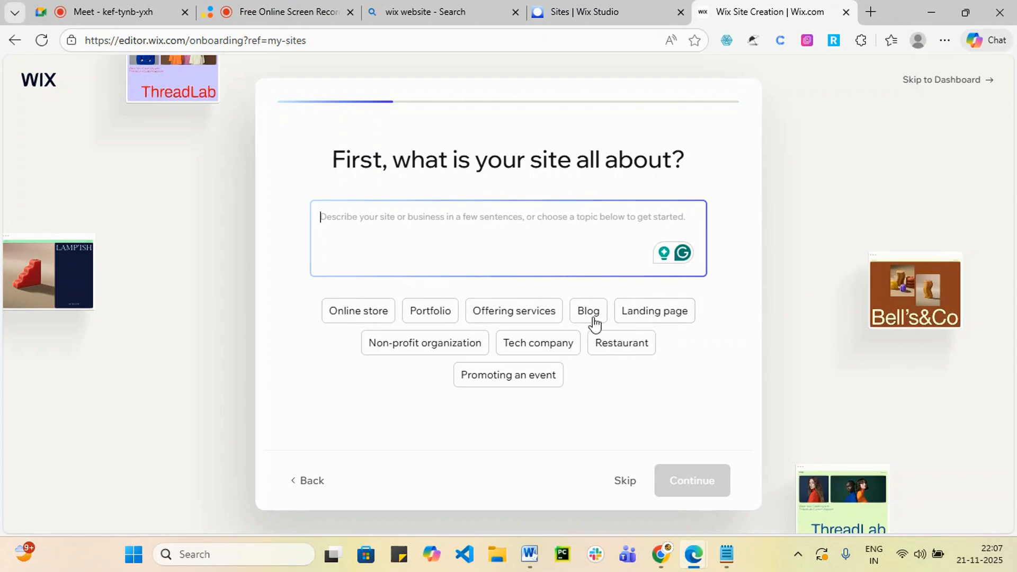
- Skip the site description question and name the site "digilearn"
left_click(626, 482)
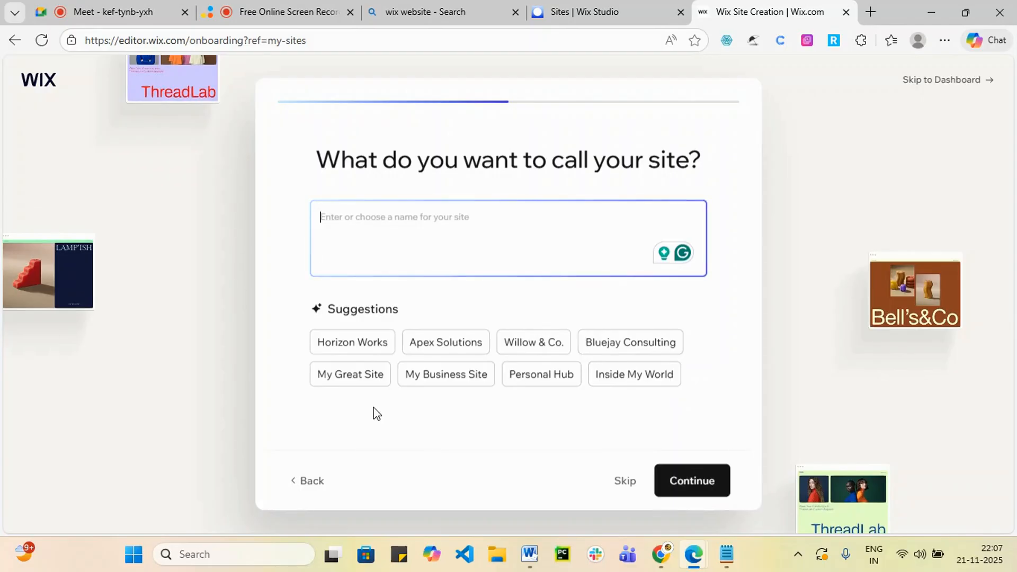
left_click(420, 222)
type("digilearn")
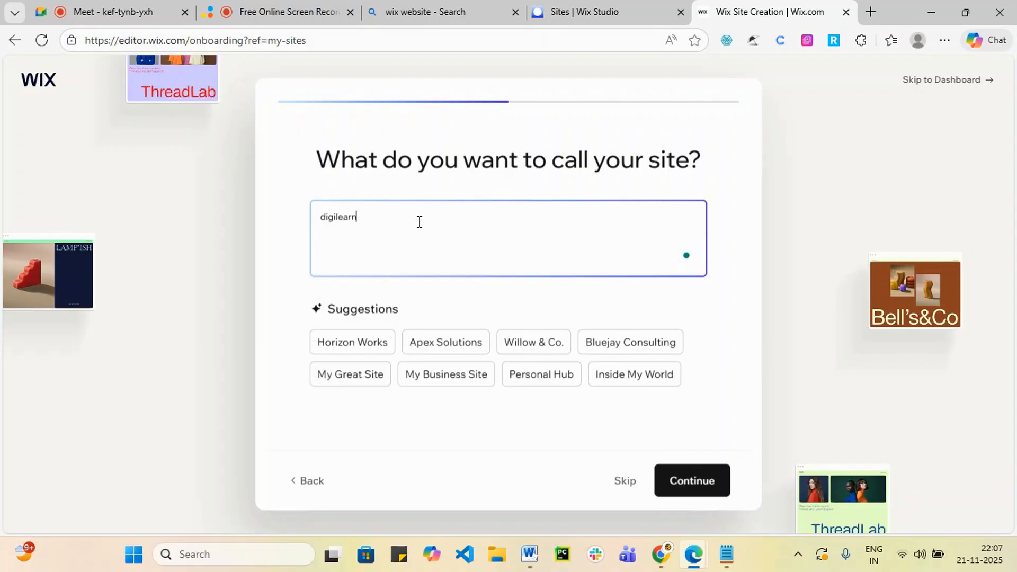
left_click(711, 492)
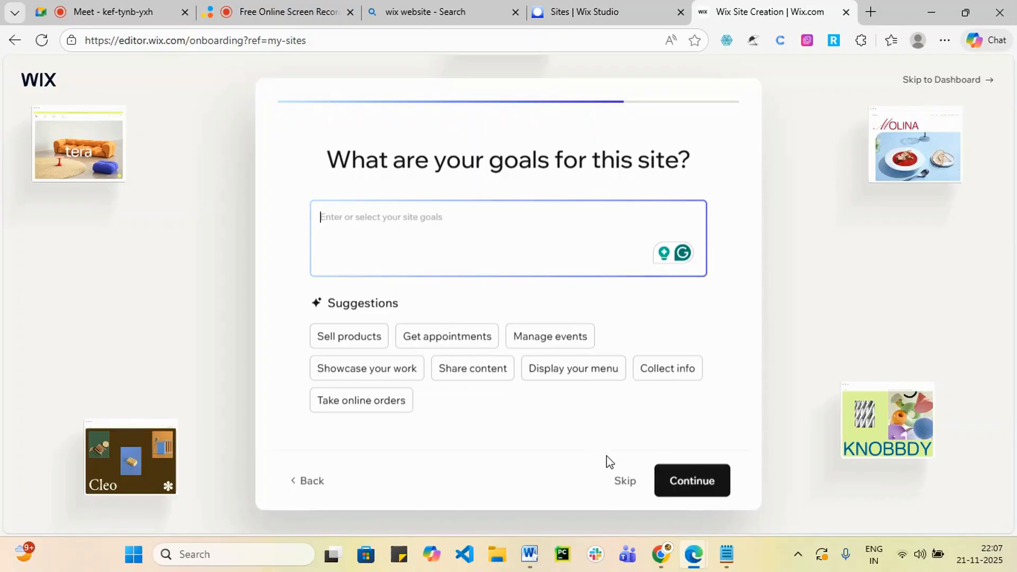
- Skip the site goals question and the app suggestions to finish the site setup questionnaire
left_click(626, 480)
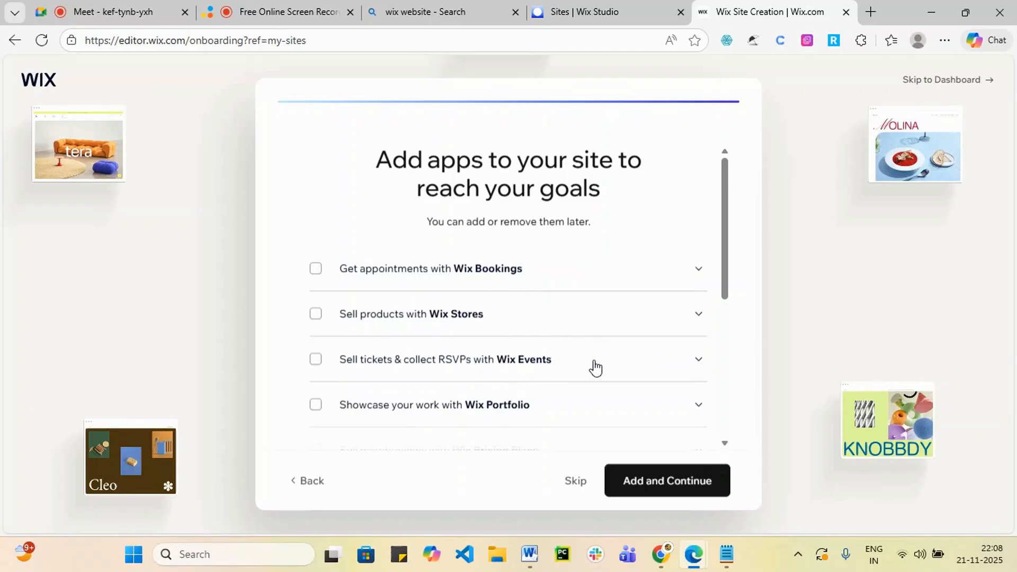
scroll(596, 368, "down", 5)
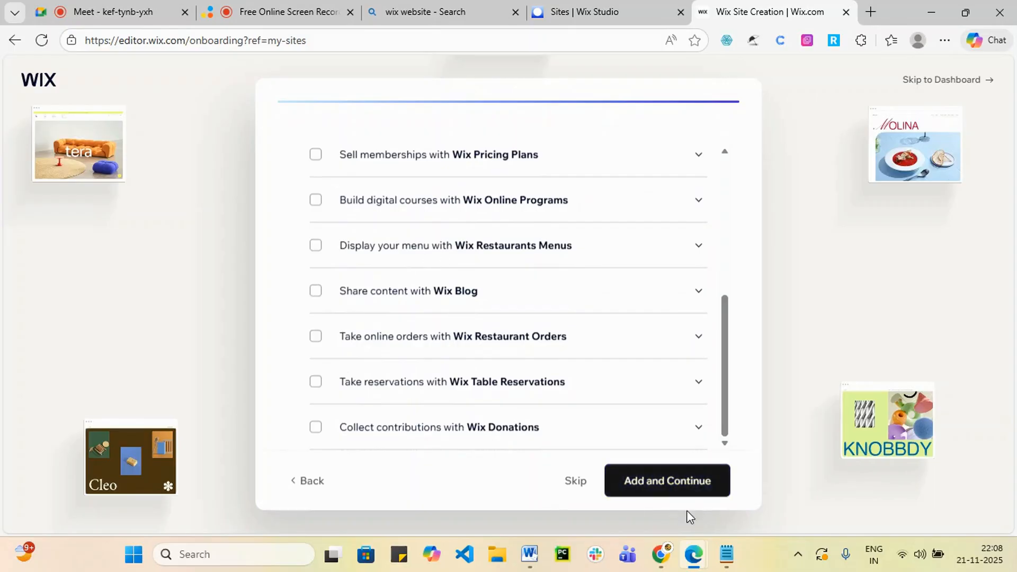
left_click(575, 481)
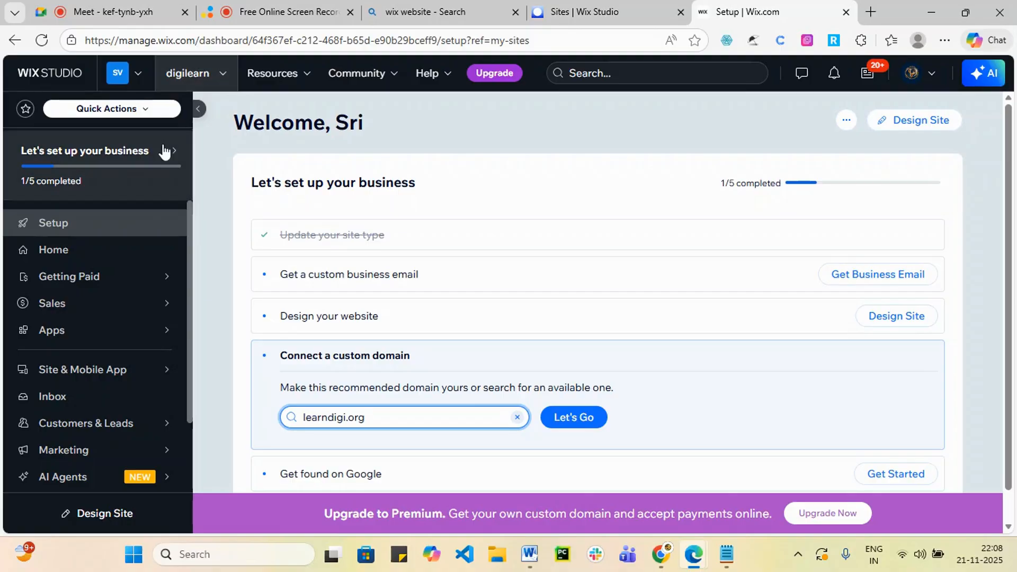
- Look through the digilearn dashboard's navigation sections and business setup checklist
scroll(135, 212, "down", 1)
scroll(138, 221, "down", 1)
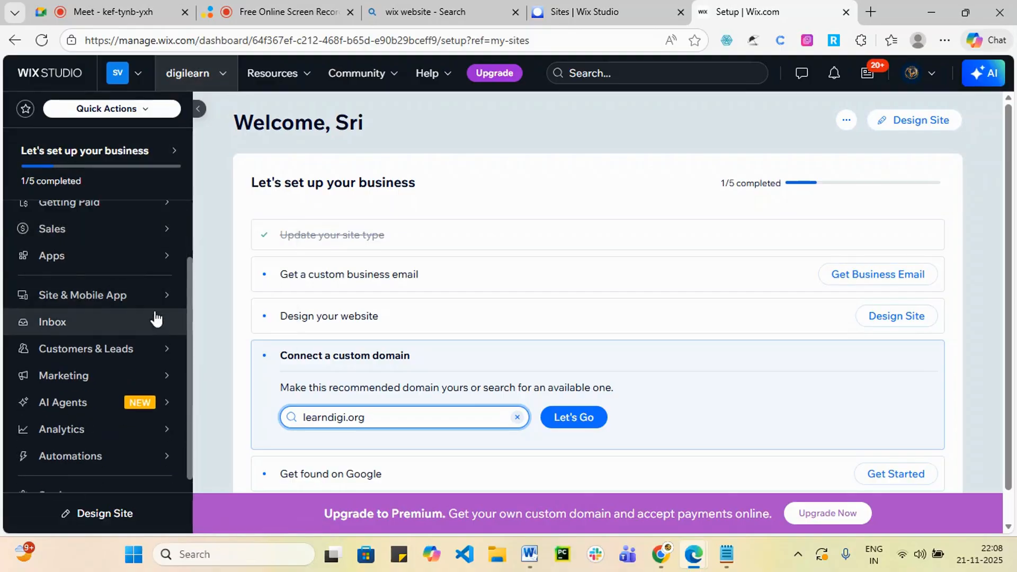
scroll(154, 371, "up", 2)
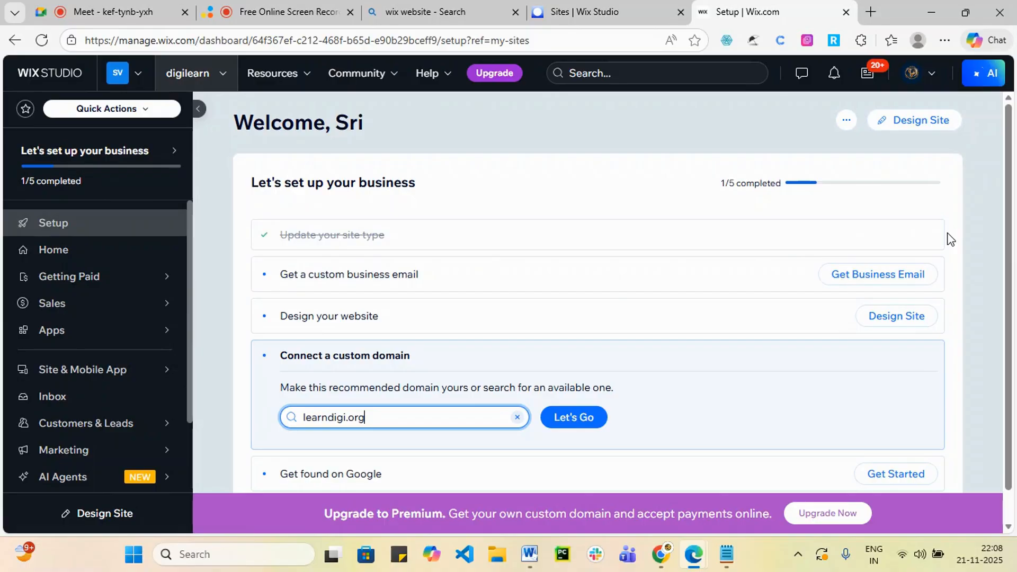
scroll(700, 331, "down", 1)
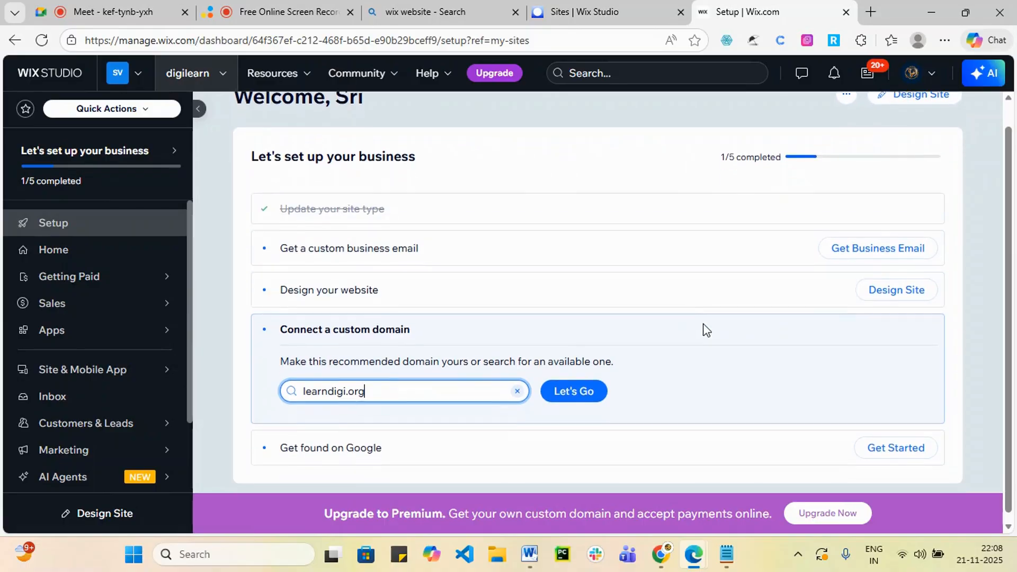
scroll(710, 340, "up", 1)
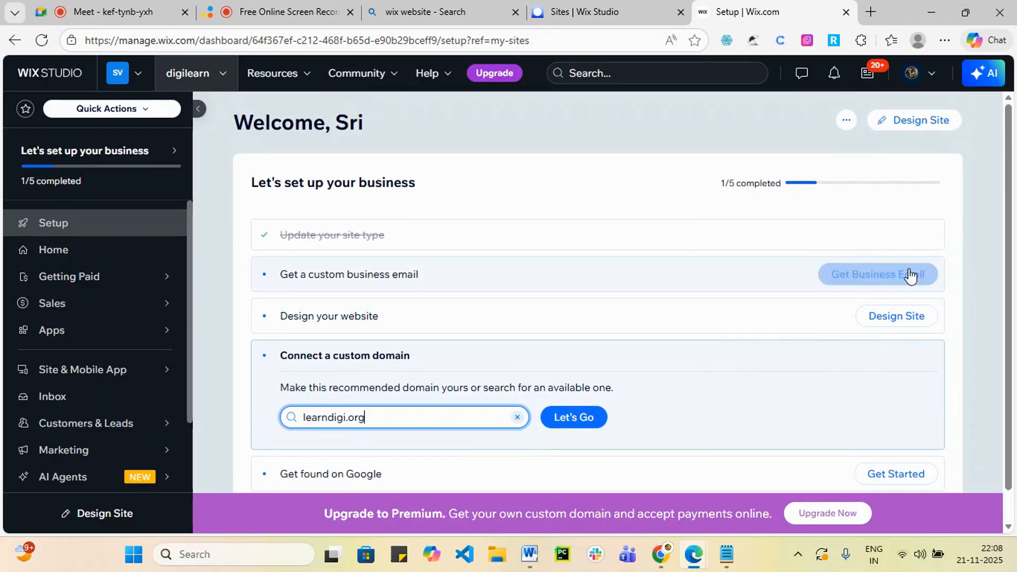
- View the site design options and return to the business setup checklist without choosing a design
left_click(932, 126)
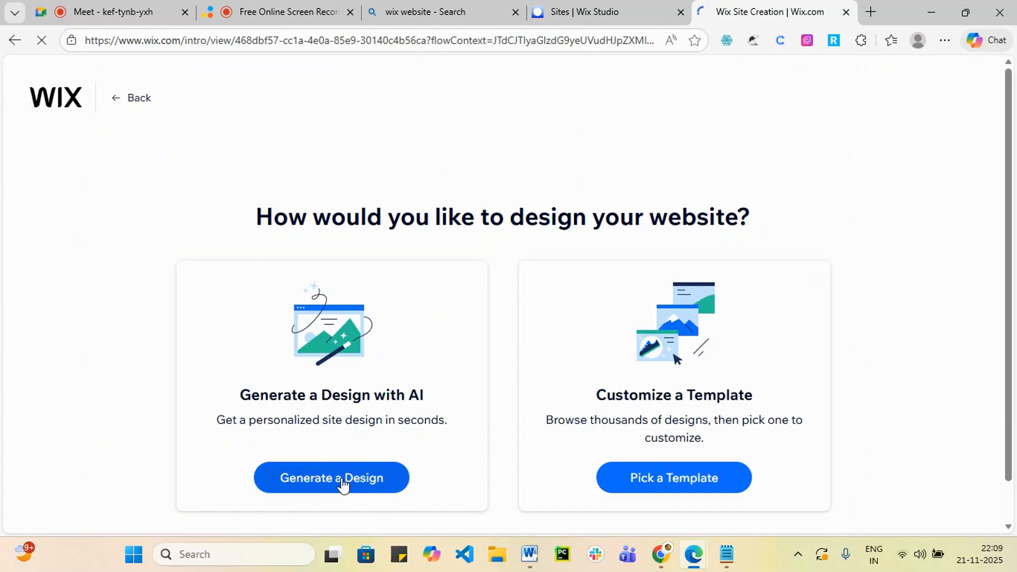
scroll(611, 427, "down", 1)
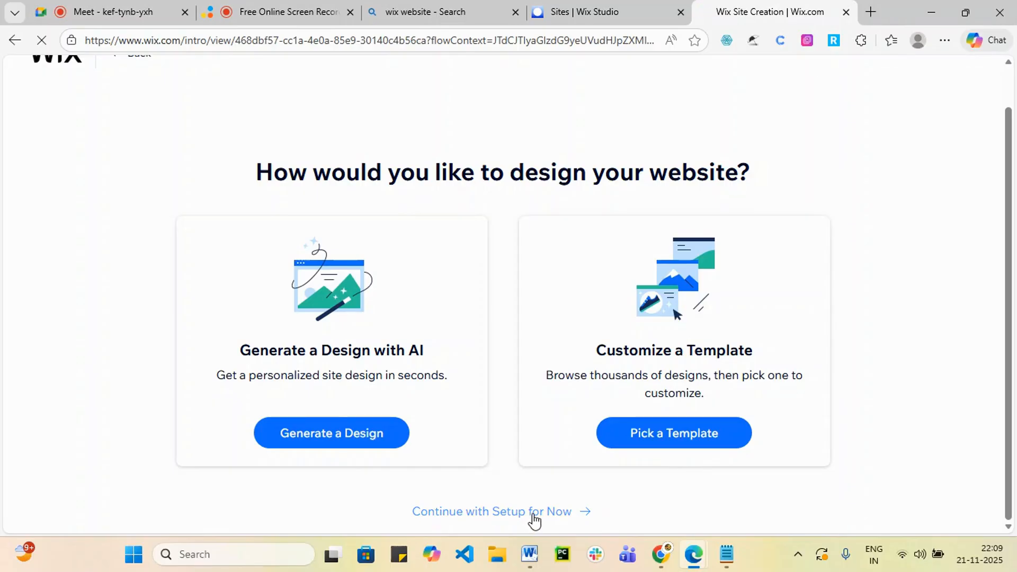
left_click(540, 509)
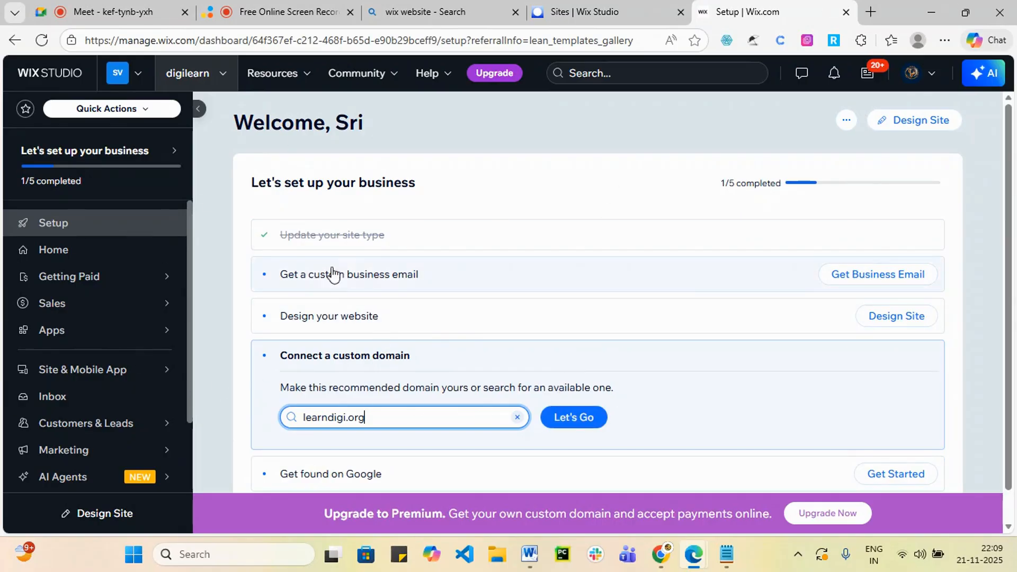
scroll(723, 347, "down", 1)
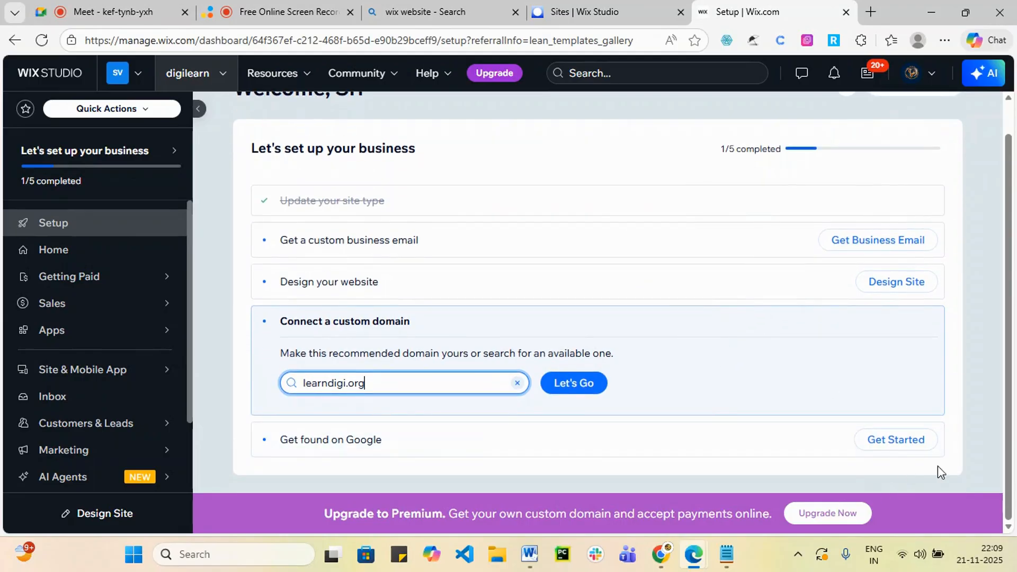
scroll(365, 352, "up", 1)
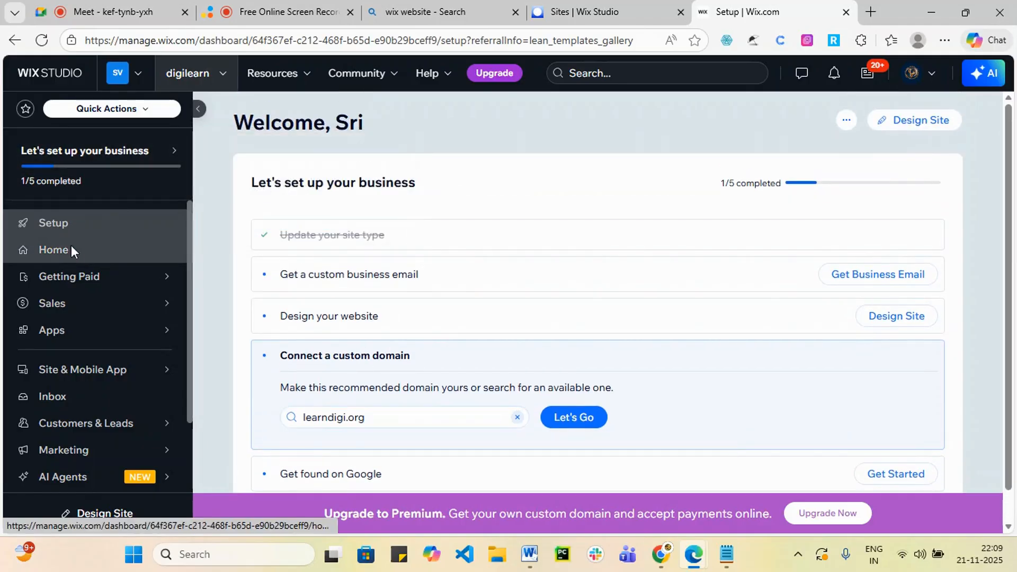
- Look through the digilearn Home page, its additional site actions and the quick actions for adding business features
left_click(72, 251)
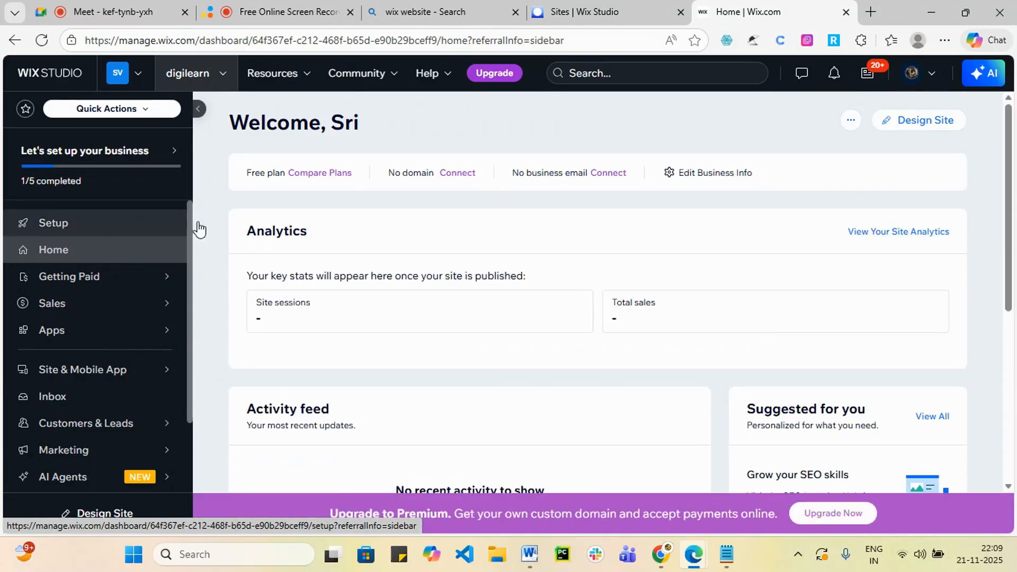
scroll(572, 196, "down", 1)
scroll(571, 196, "down", 3)
scroll(705, 298, "up", 4)
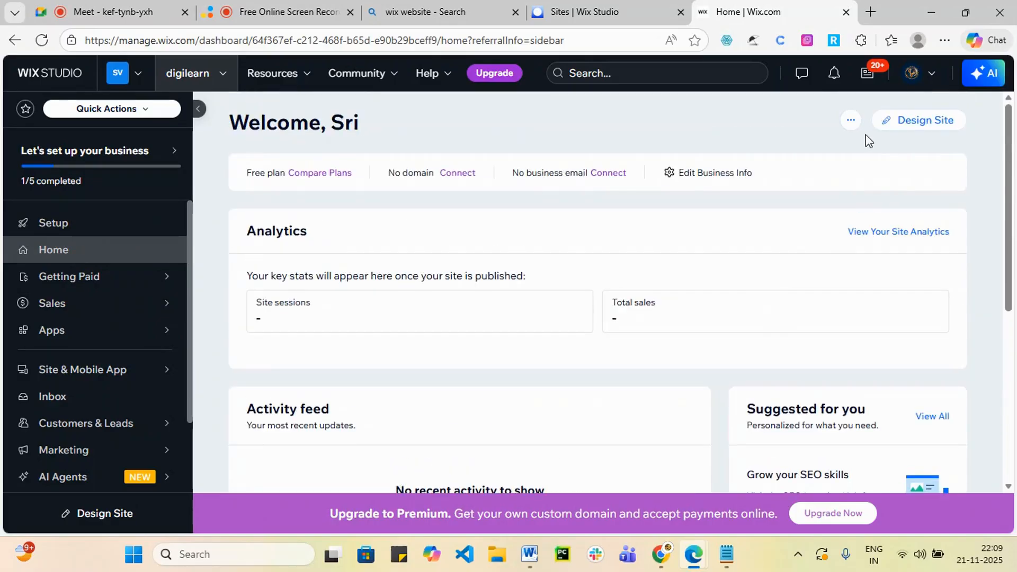
left_click(850, 121)
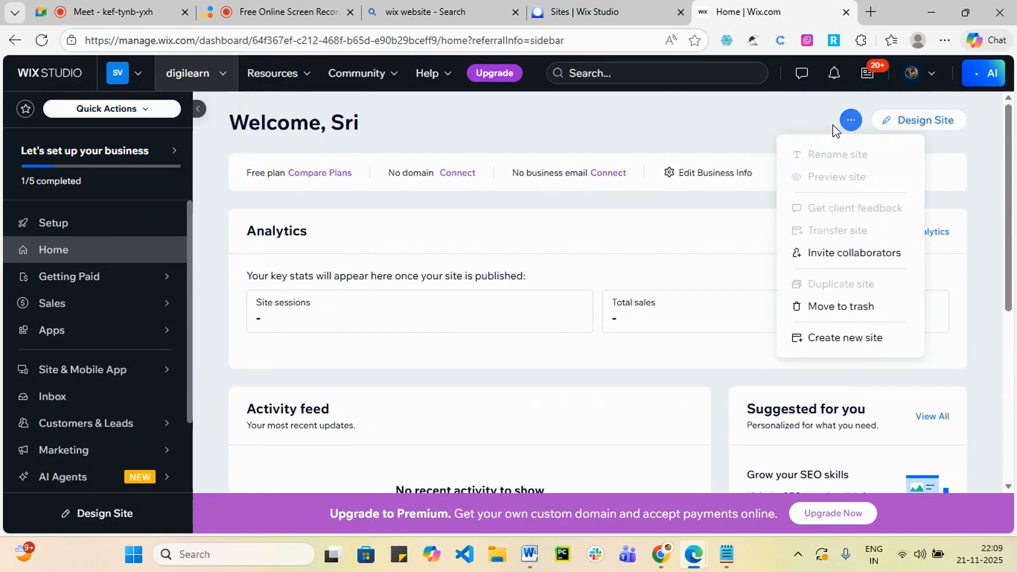
left_click(672, 357)
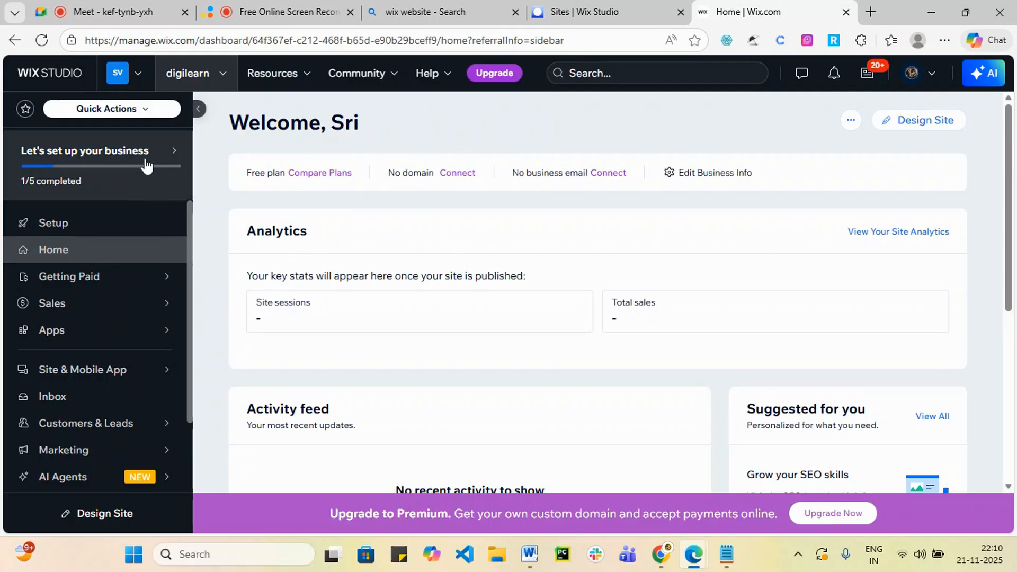
left_click(148, 113)
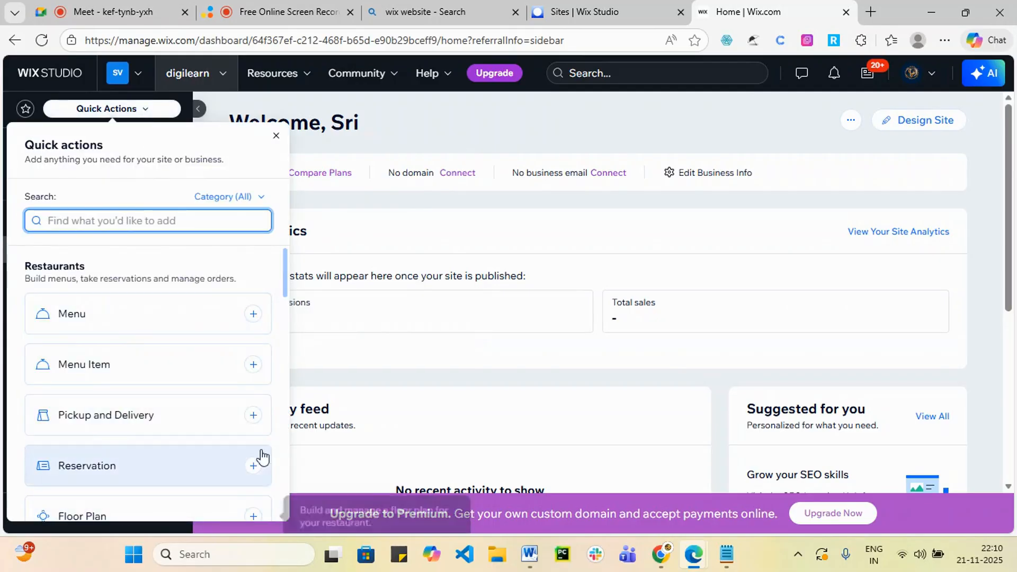
left_click(453, 381)
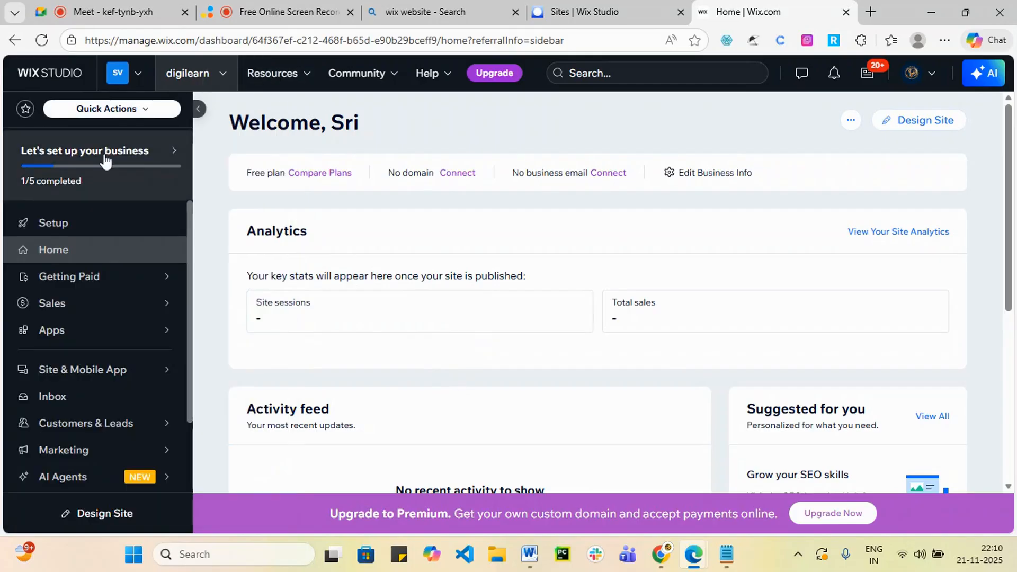
- Return to the business setup checklist and examine the Settings, Automations and Analytics sections of the dashboard
left_click(72, 234)
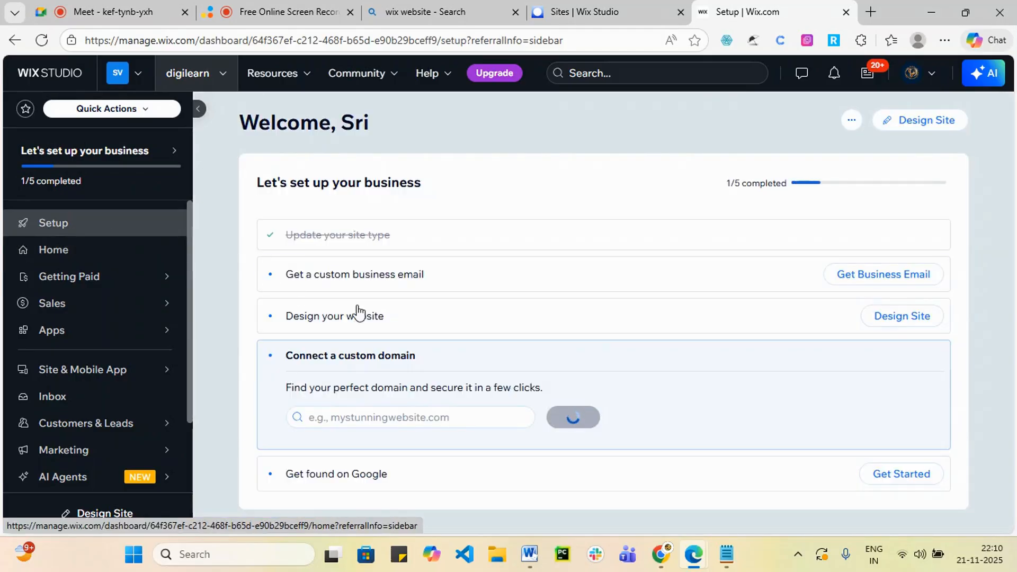
scroll(505, 297, "down", 1)
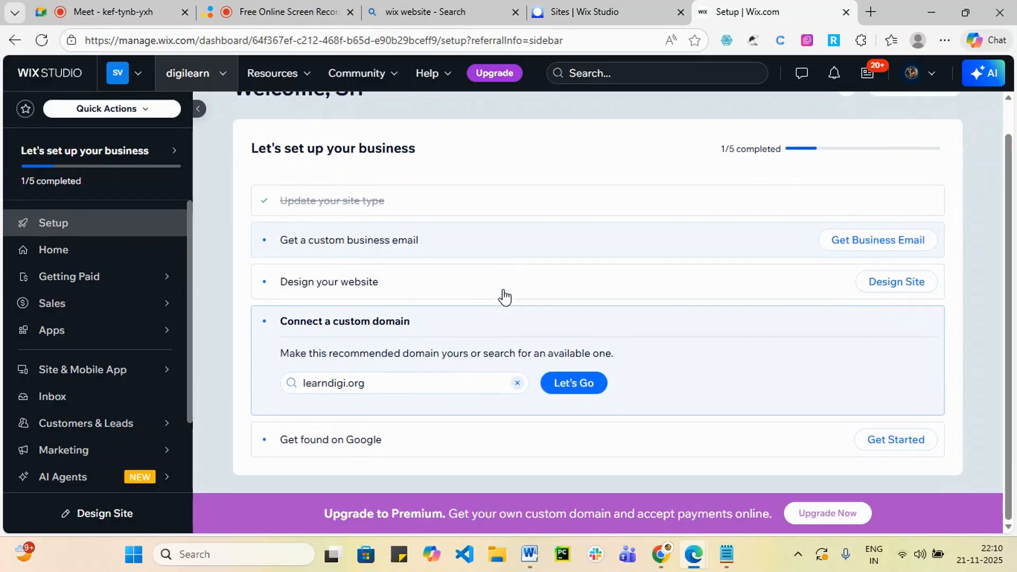
scroll(109, 345, "down", 2)
mouse_move(148, 397)
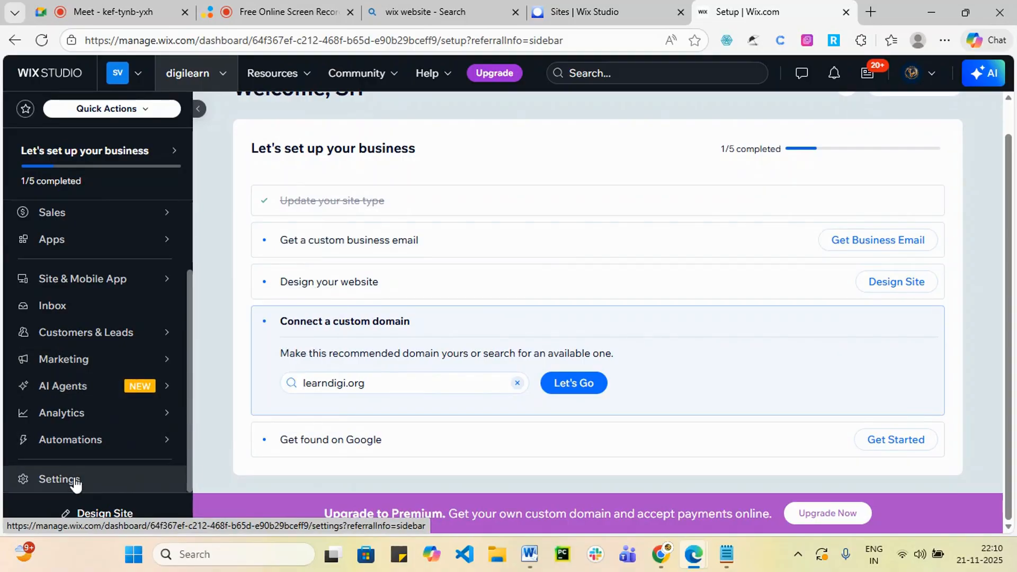
mouse_move(86, 452)
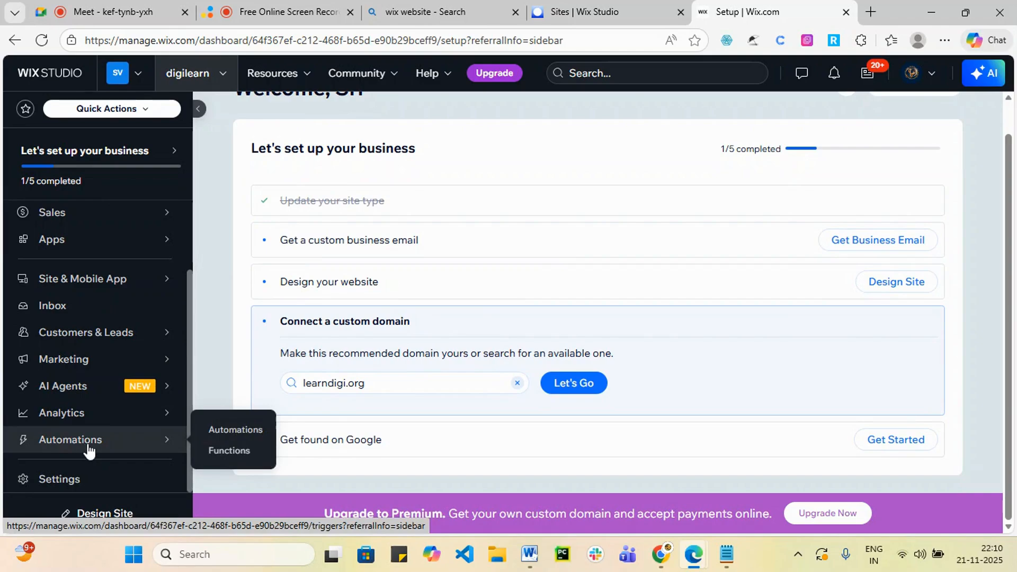
mouse_move(110, 424)
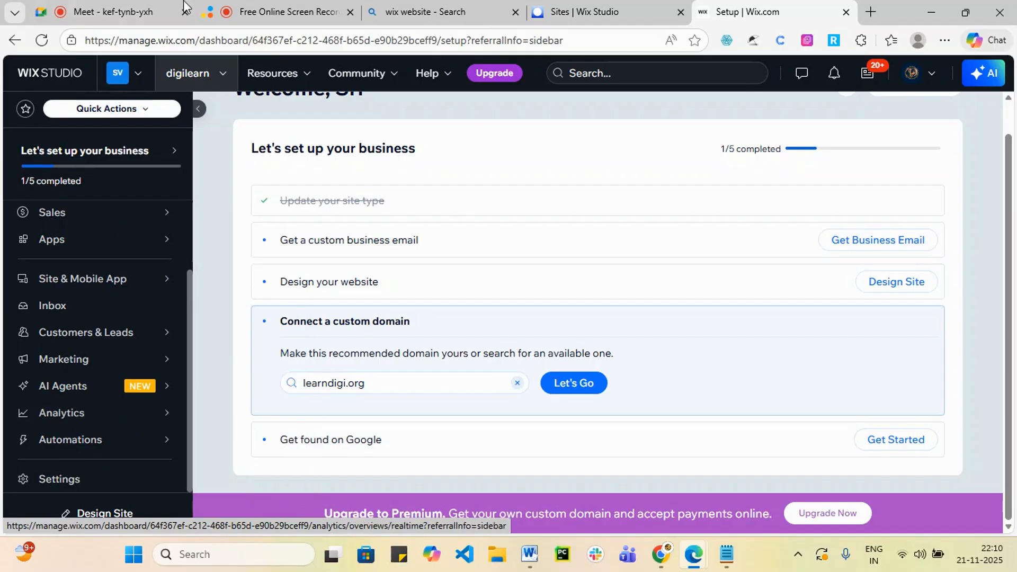
- Check the Google Meet call and return to the digilearn setup page with the floating meeting window closed
left_click(103, 12)
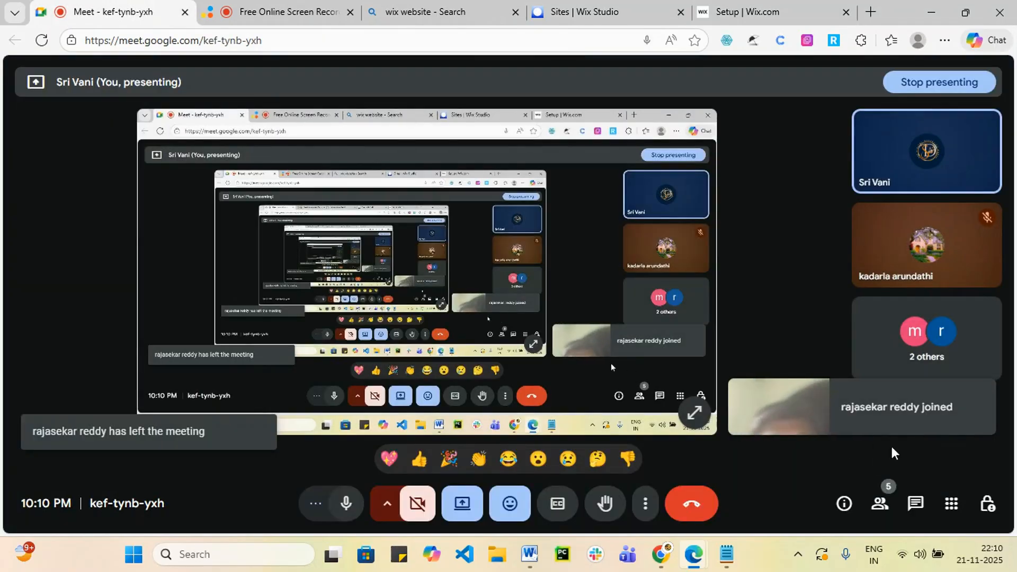
left_click(613, 7)
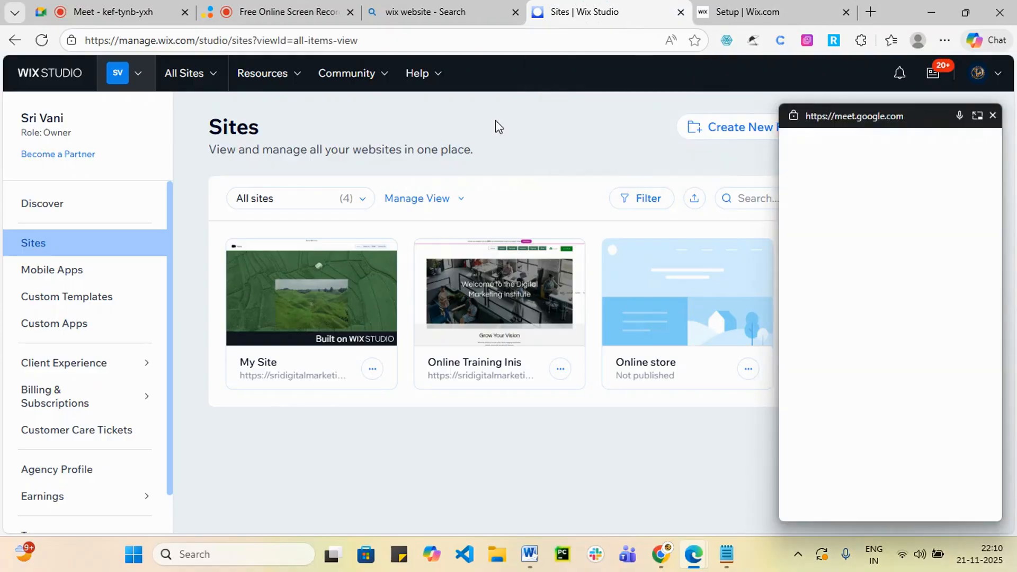
left_click(763, 12)
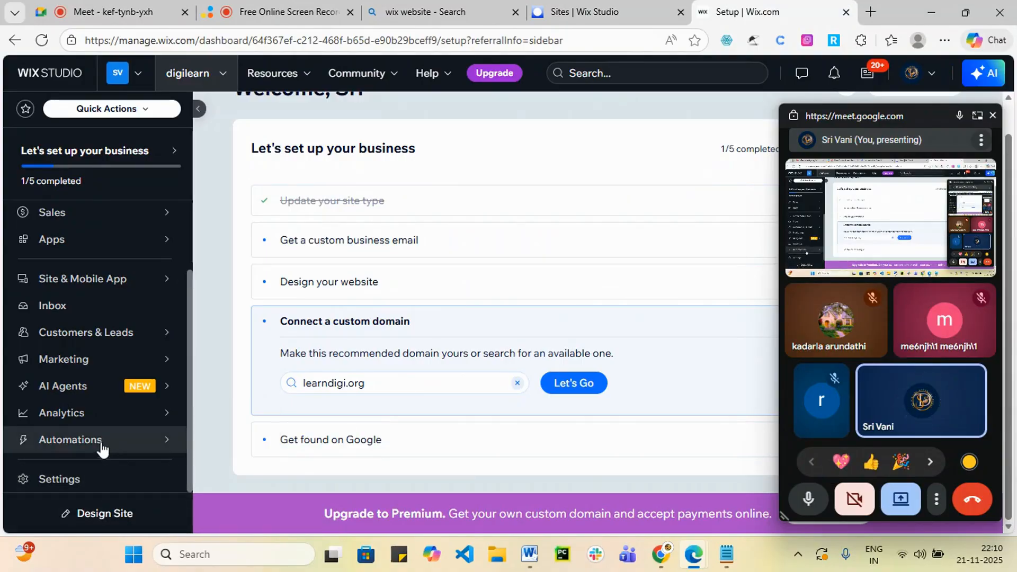
left_click(993, 116)
- Look over the Automations, Analytics, Site & Mobile App and AI Agents sections beside the business setup checklist
mouse_move(101, 441)
mouse_move(97, 416)
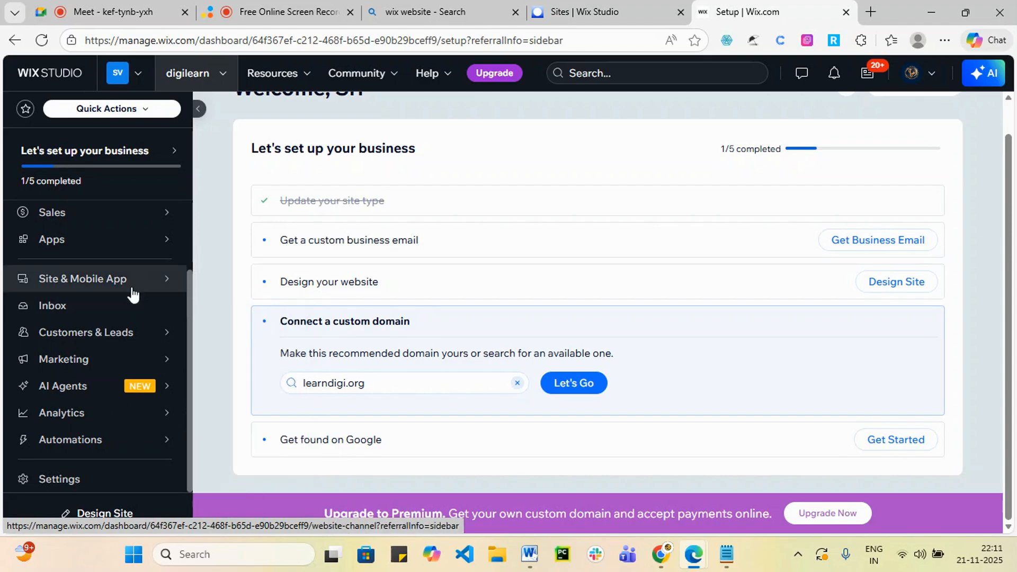
mouse_move(133, 294)
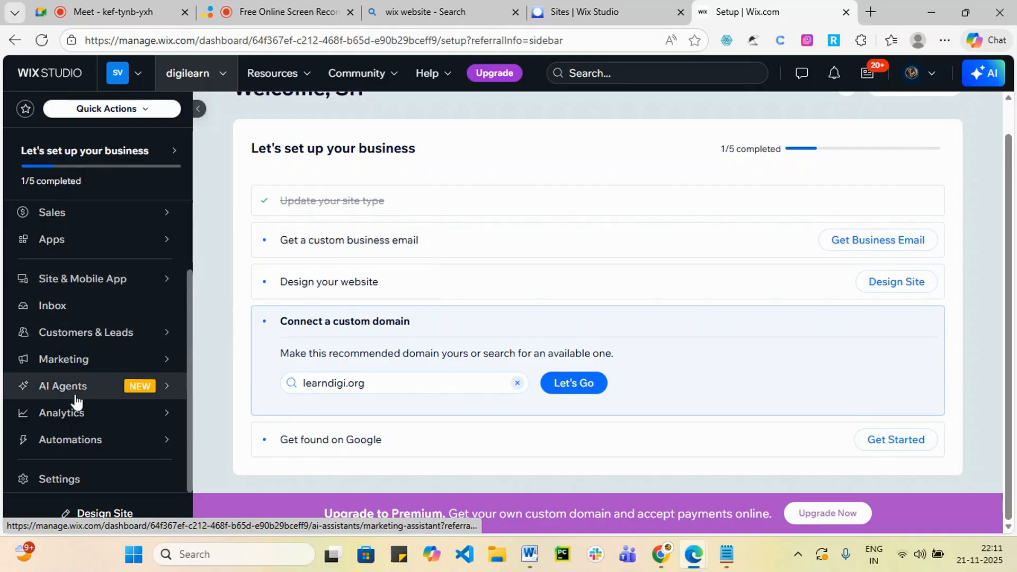
scroll(90, 381, "up", 2)
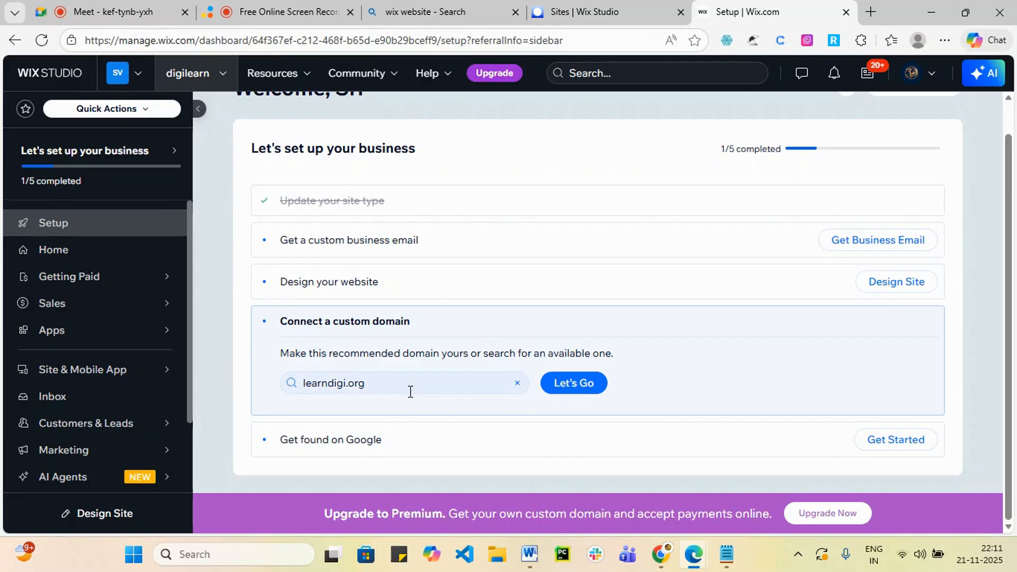
scroll(235, 253, "up", 1)
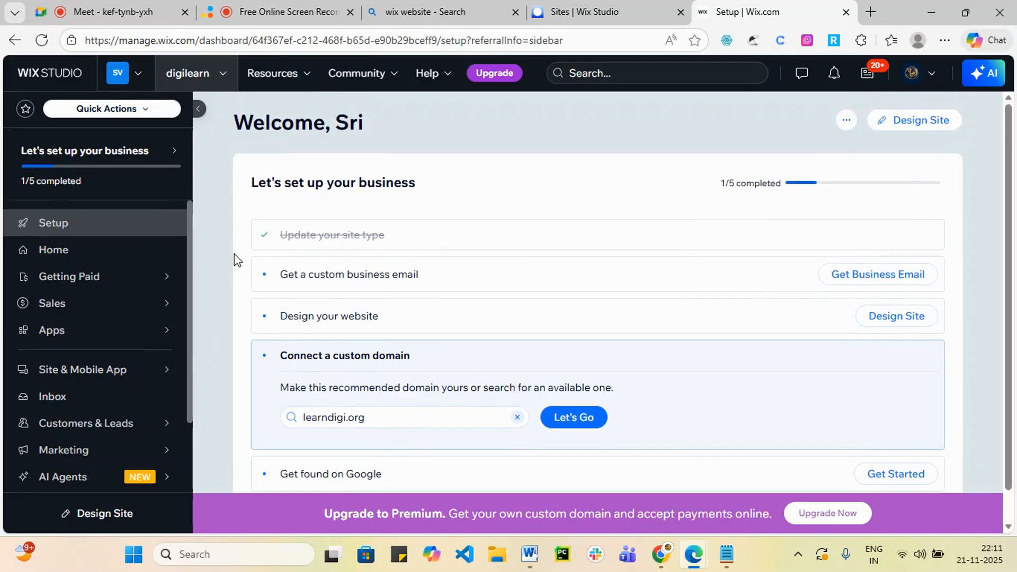
- View the site's additional actions and the list of sites in the account without switching sites
left_click(846, 122)
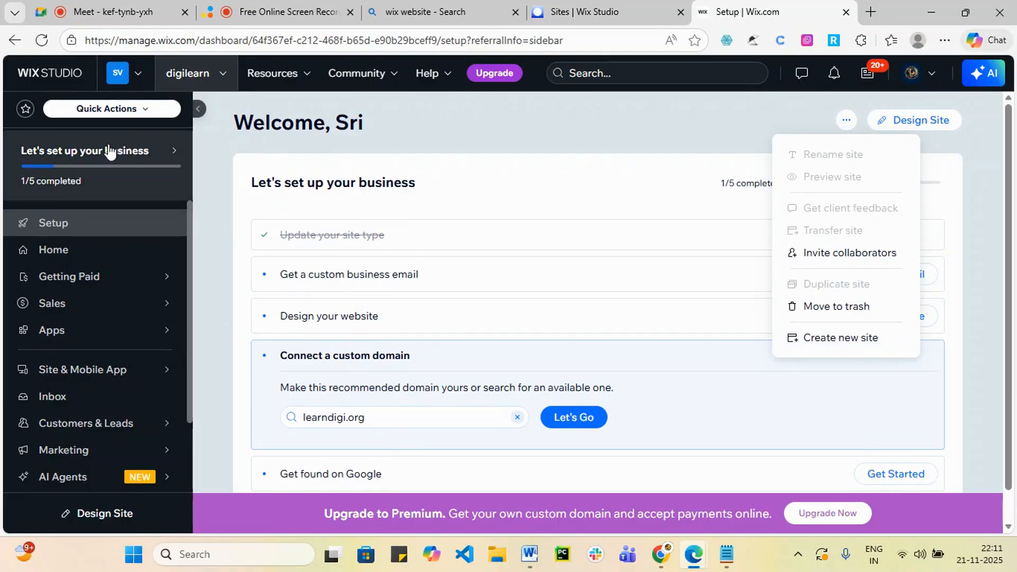
left_click(217, 76)
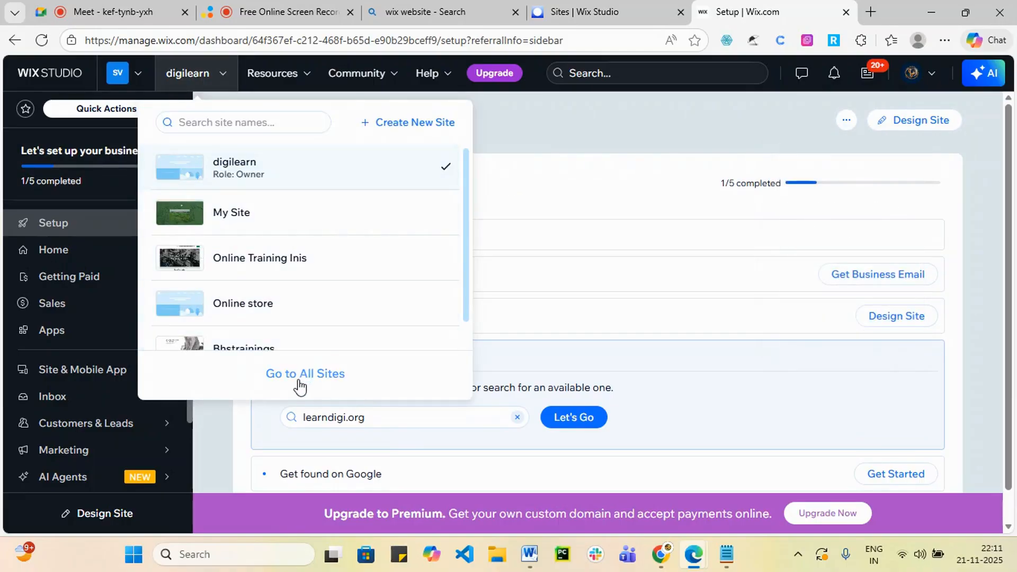
scroll(314, 307, "down", 1)
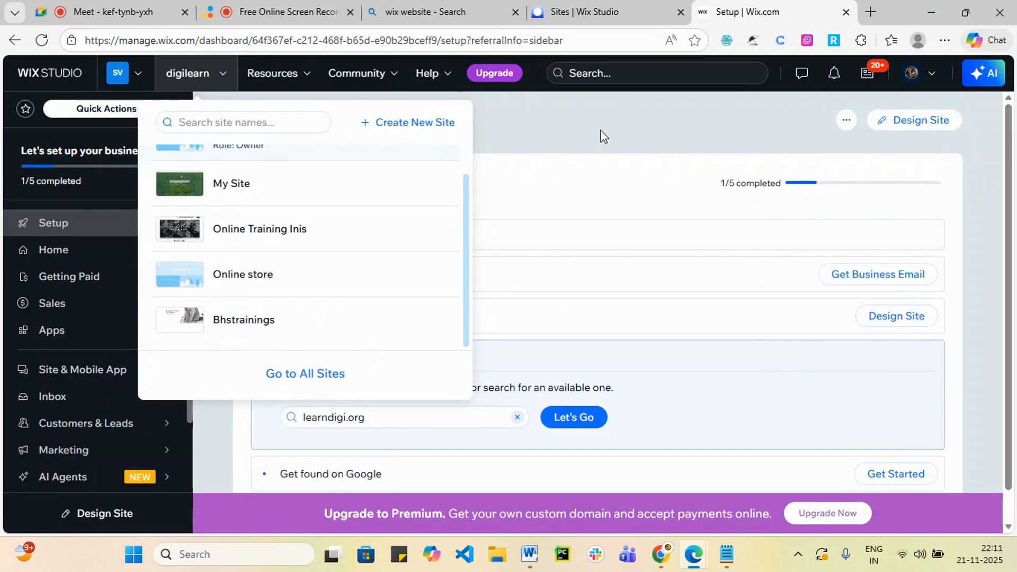
left_click(587, 136)
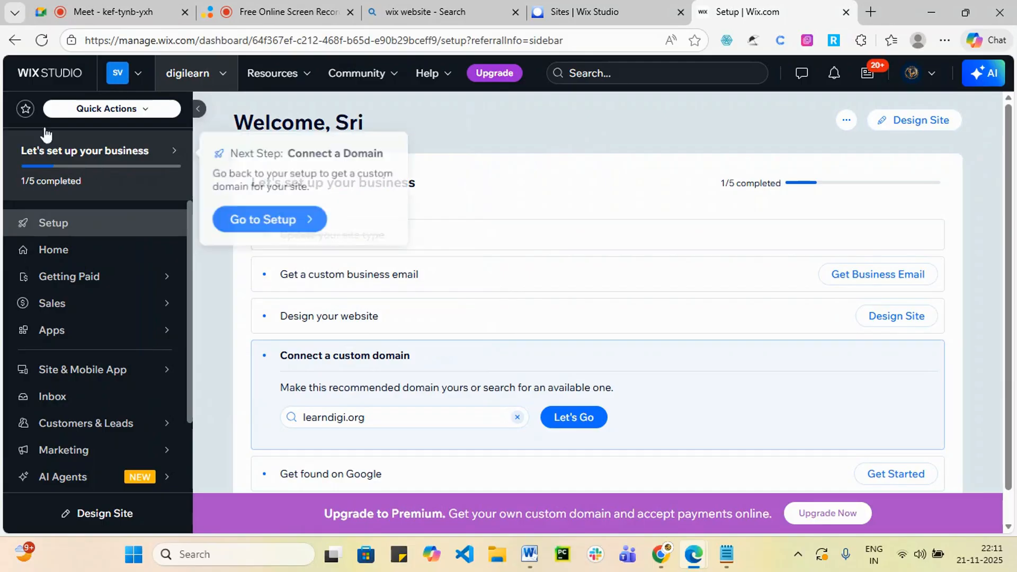
- Review the business email and Google search tasks in the setup checklist, and the options of the Apps section
scroll(257, 271, "down", 1)
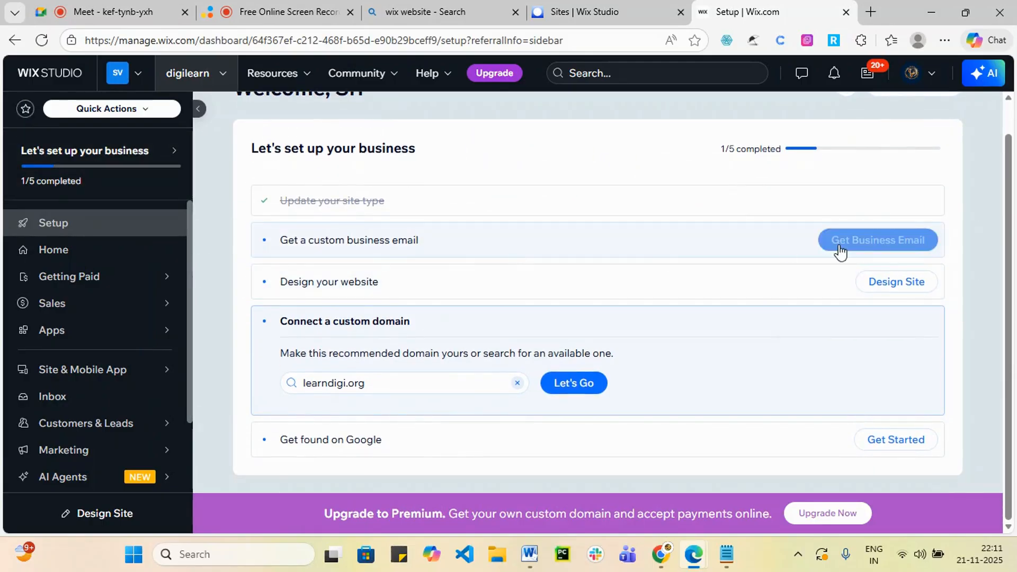
left_click(868, 243)
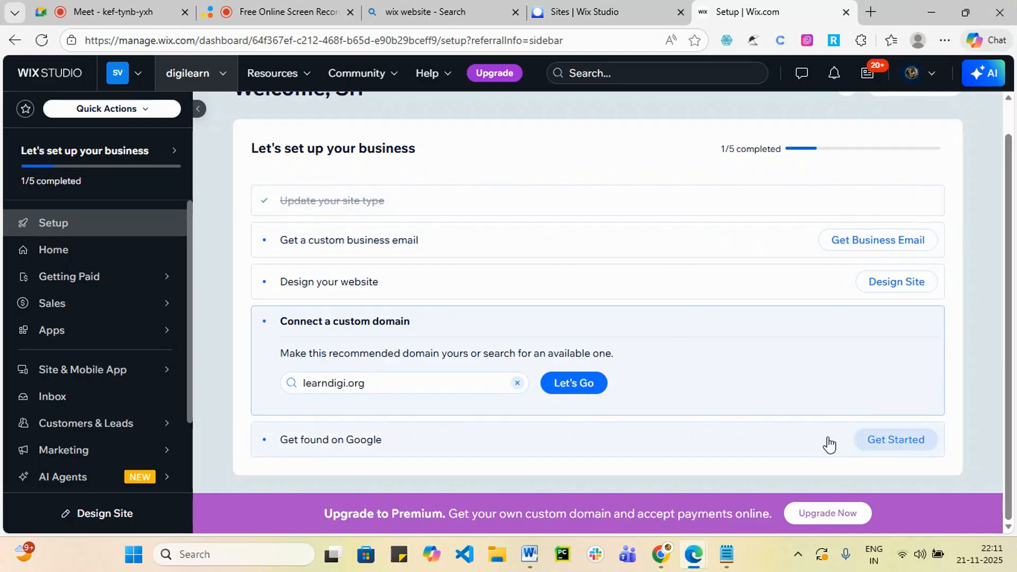
left_click(898, 448)
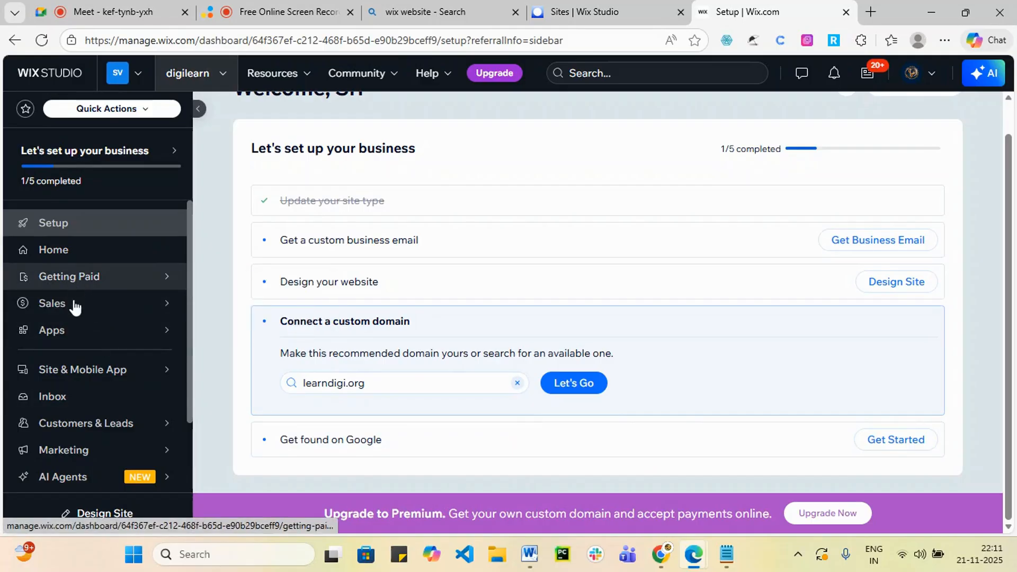
mouse_move(77, 333)
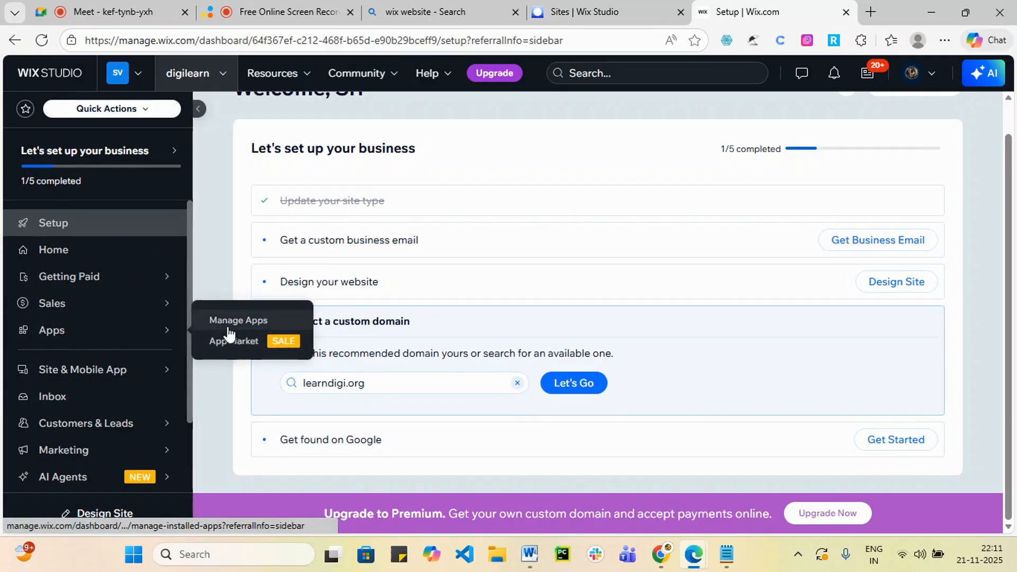
mouse_move(133, 313)
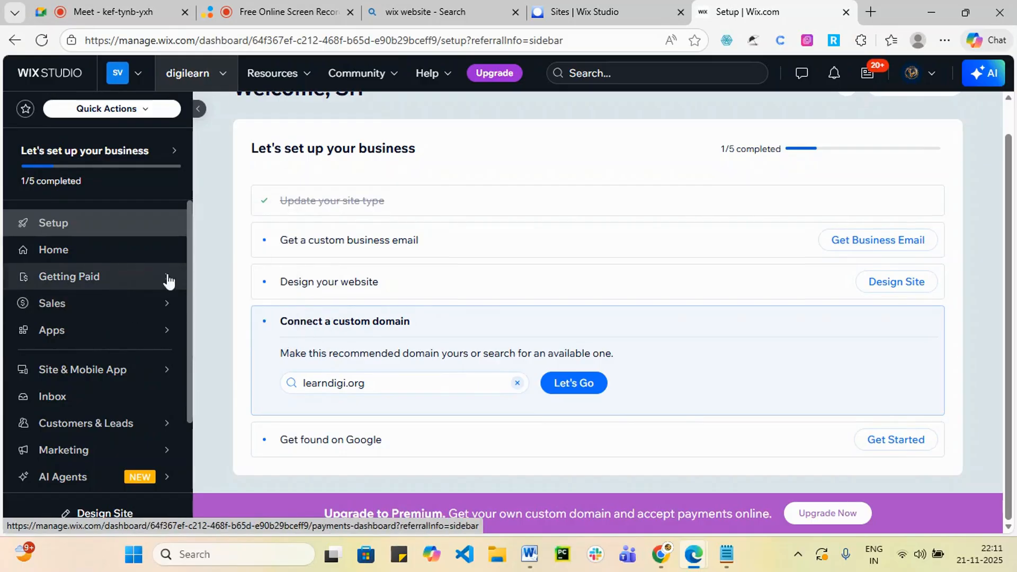
- Reopen the digilearn site from the site list and start its design by customizing a template
left_click(220, 79)
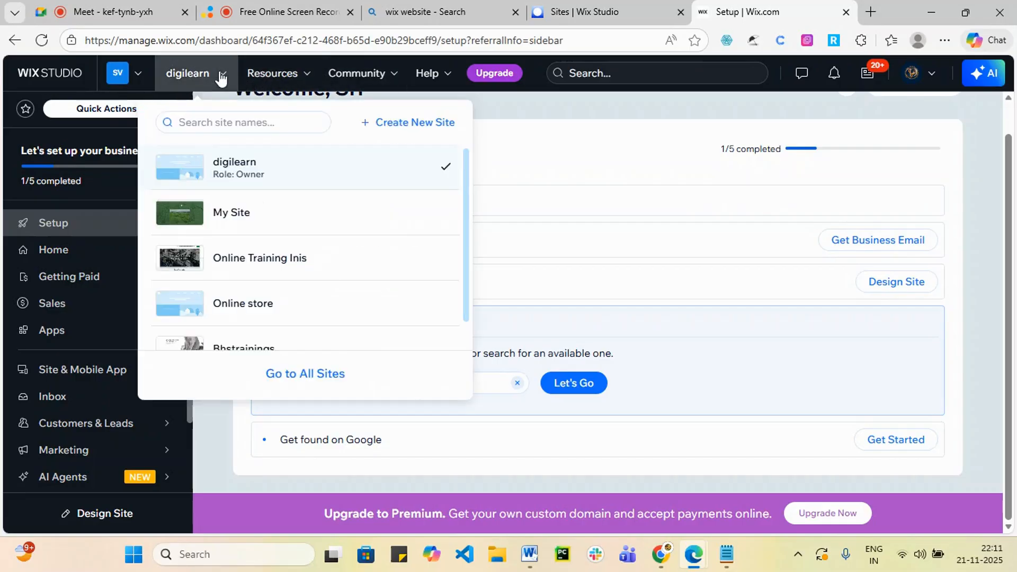
left_click(254, 178)
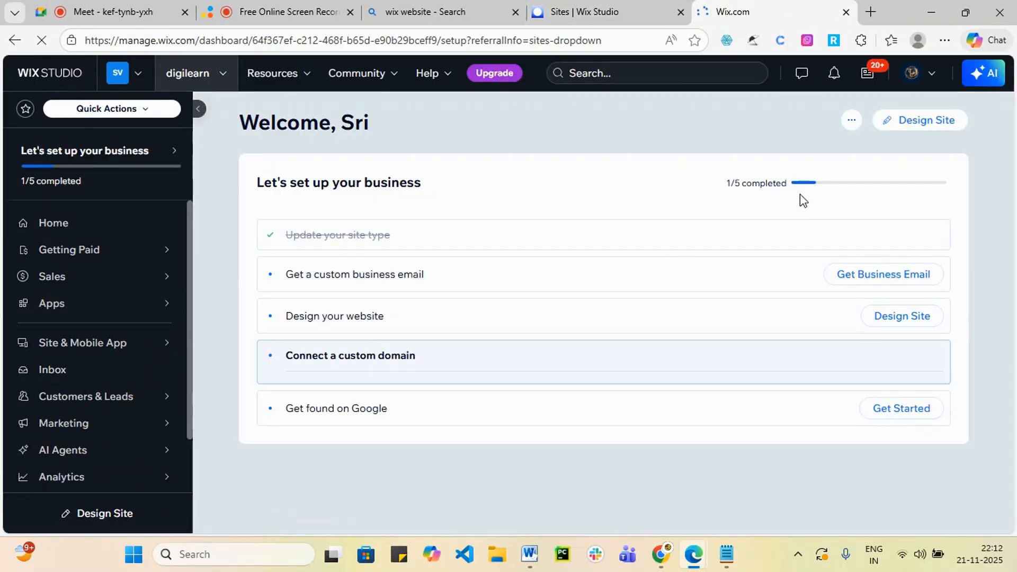
left_click(920, 122)
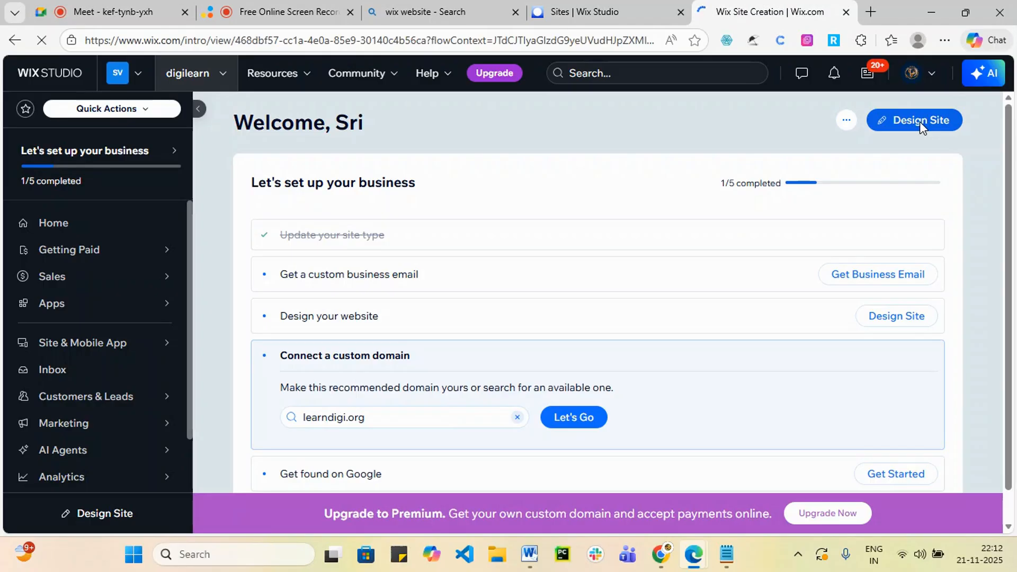
scroll(684, 450, "down", 1)
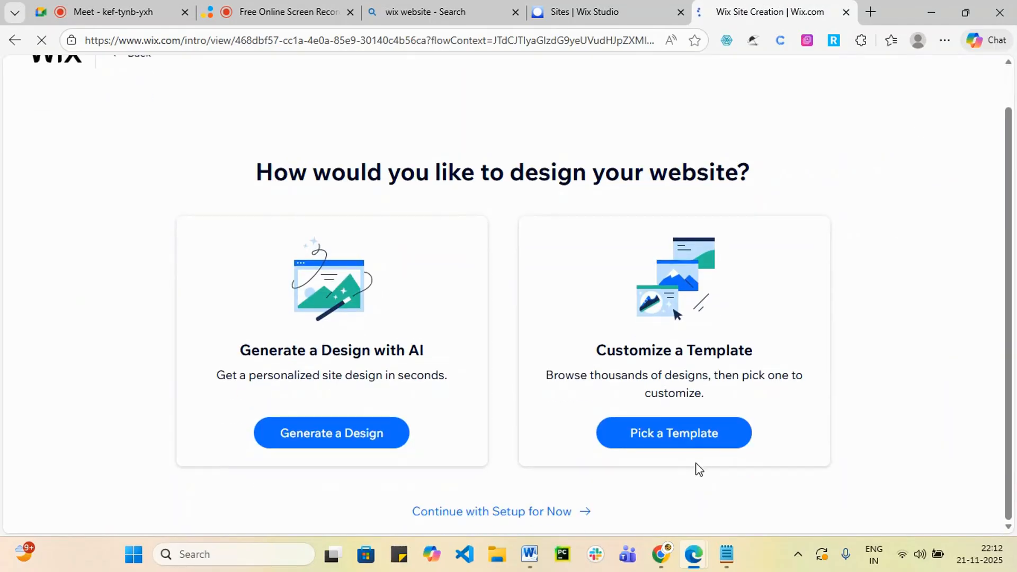
left_click(671, 435)
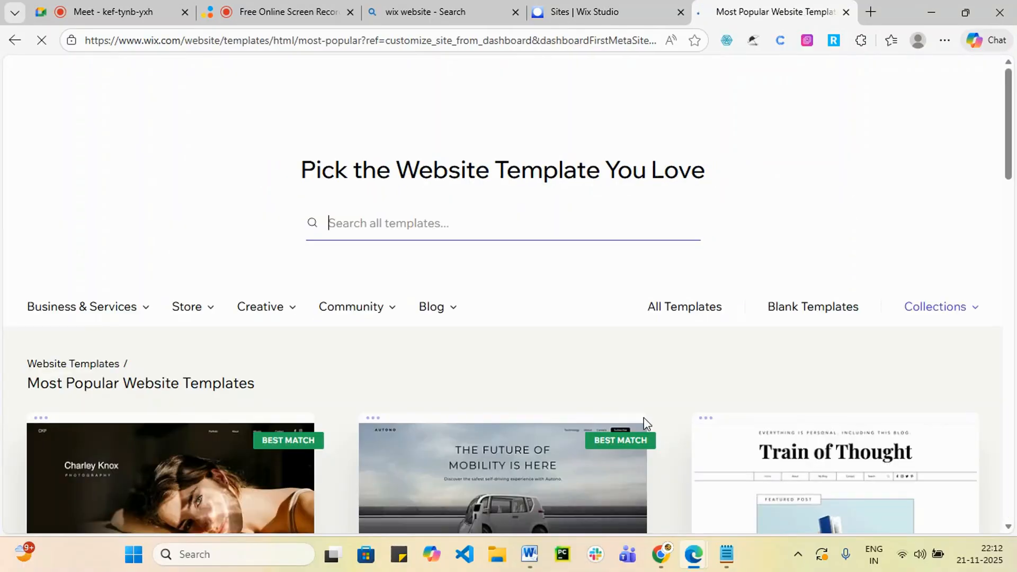
- Choose the Marketing Agency template from the most popular website templates and start editing it
scroll(641, 408, "down", 3)
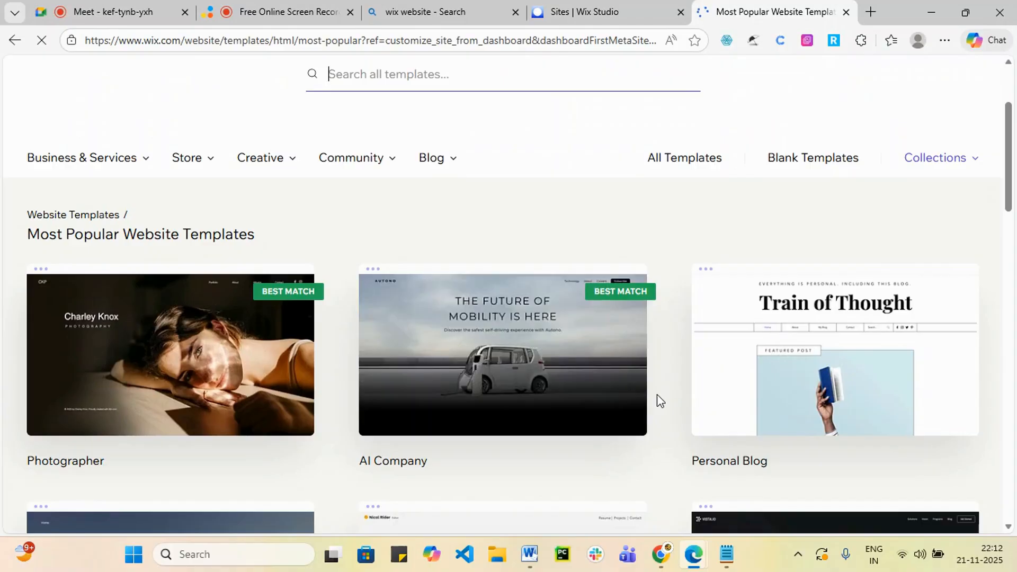
scroll(659, 393, "down", 5)
scroll(659, 393, "down", 5)
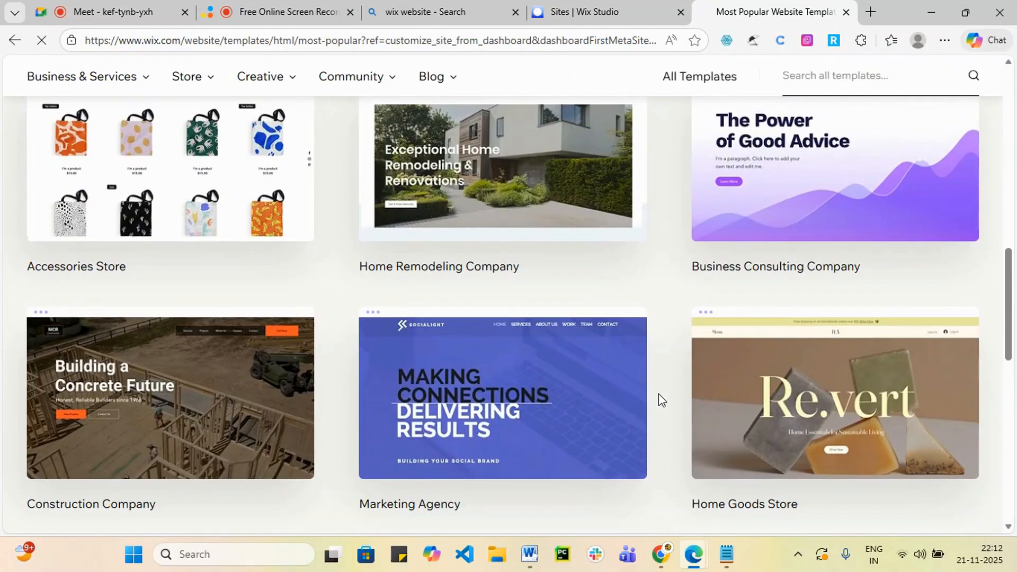
scroll(660, 393, "down", 2)
mouse_move(540, 335)
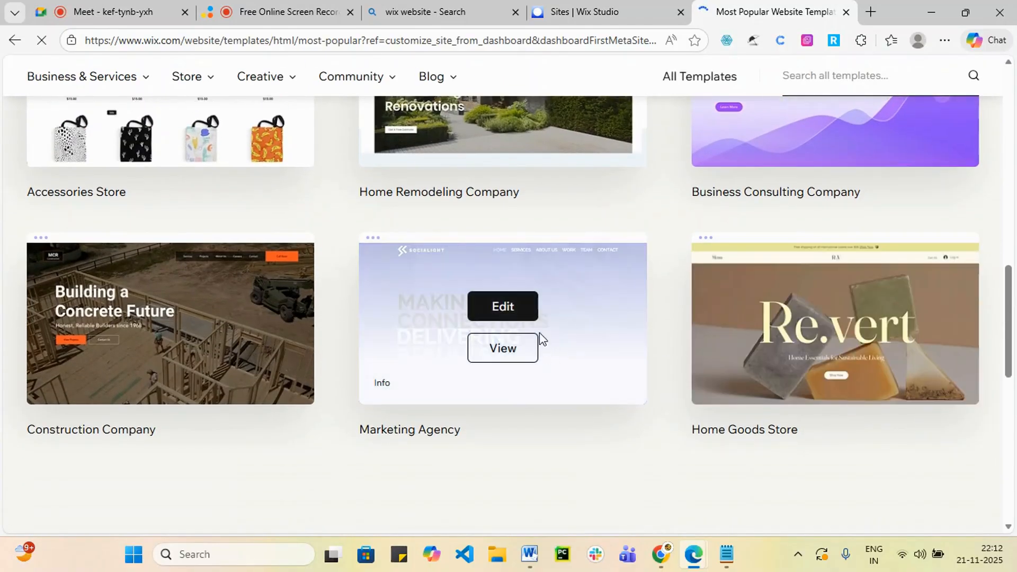
left_click(512, 312)
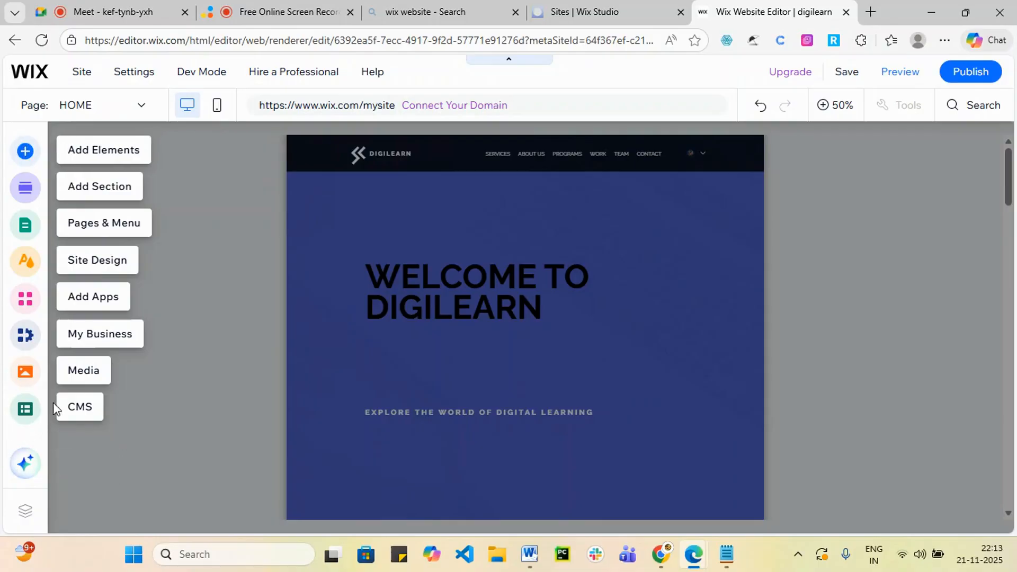
- Browse the elements that can be added, including text titles, images, buttons, decorative shapes, galleries, CMS and bookings
left_click(89, 146)
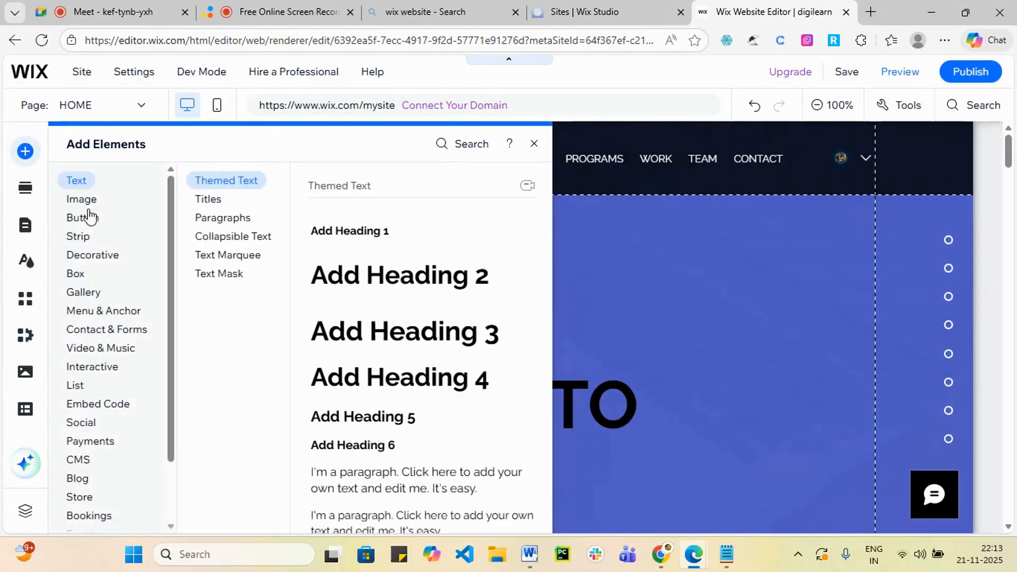
left_click(208, 199)
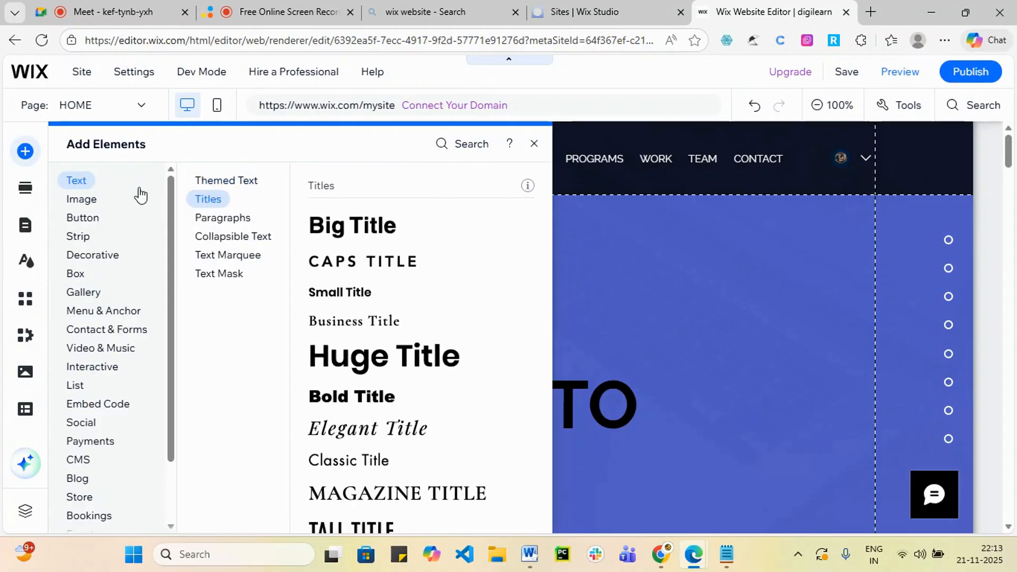
left_click(88, 201)
left_click(84, 218)
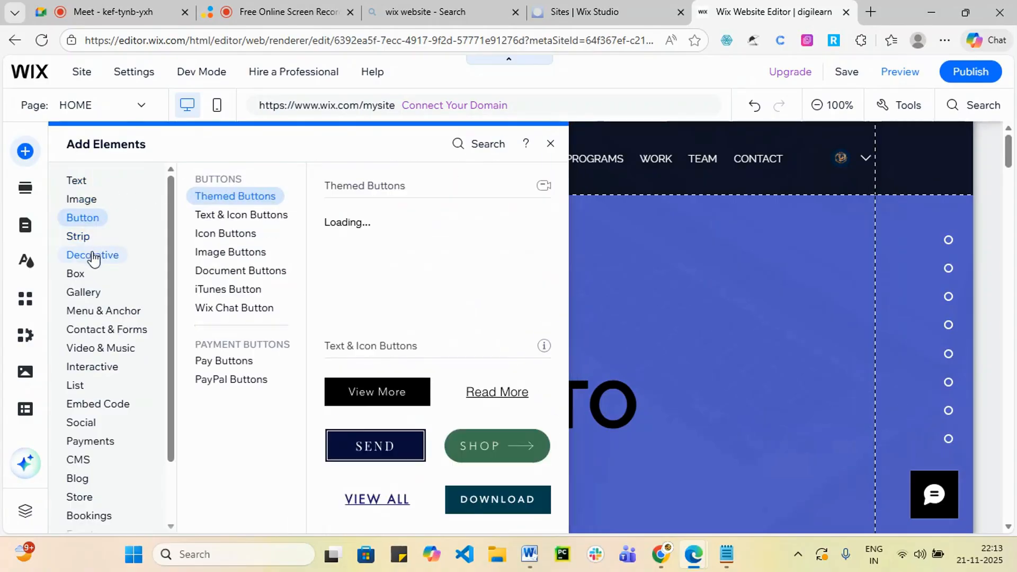
left_click(99, 263)
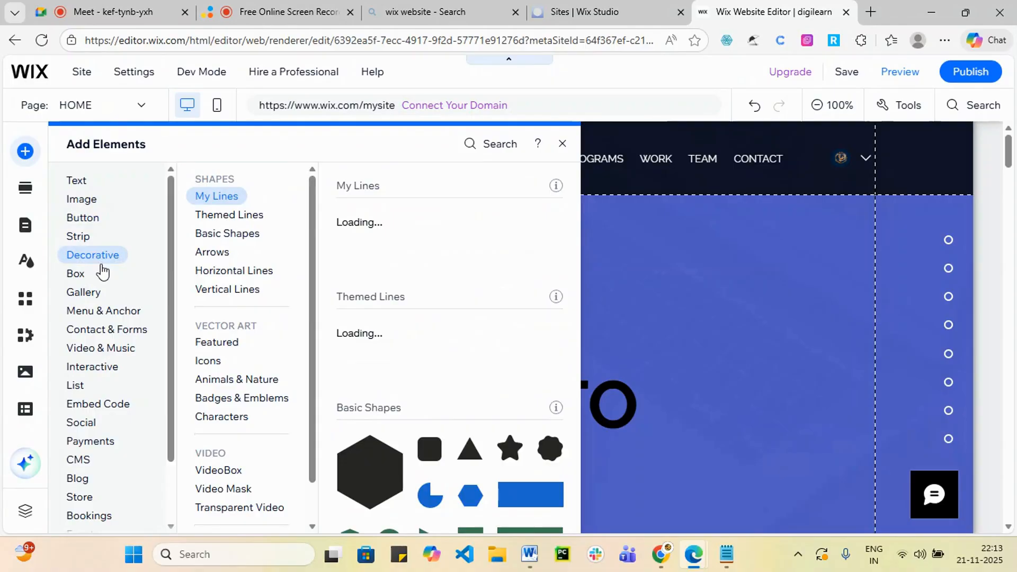
left_click(85, 292)
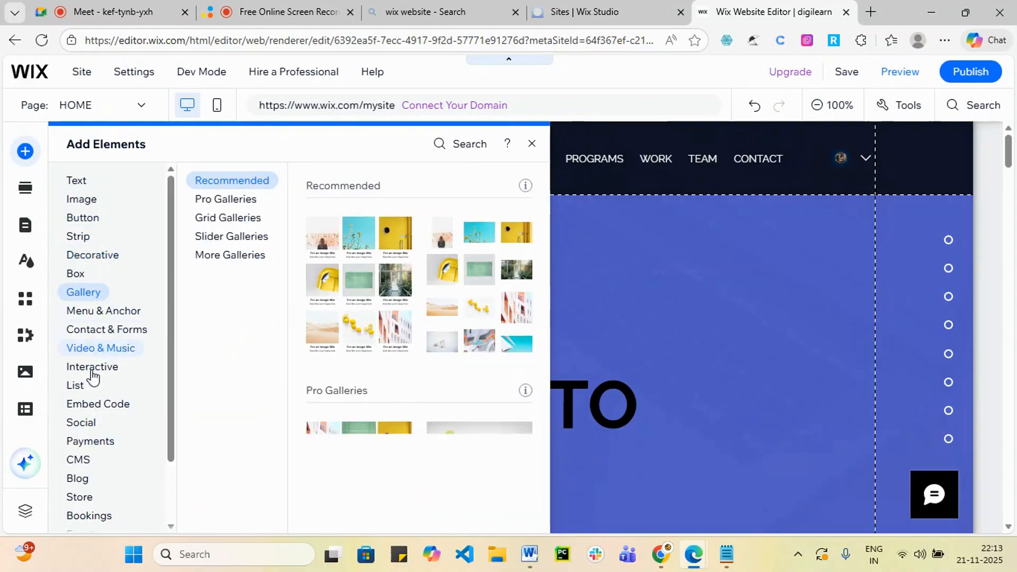
left_click(78, 460)
left_click(89, 515)
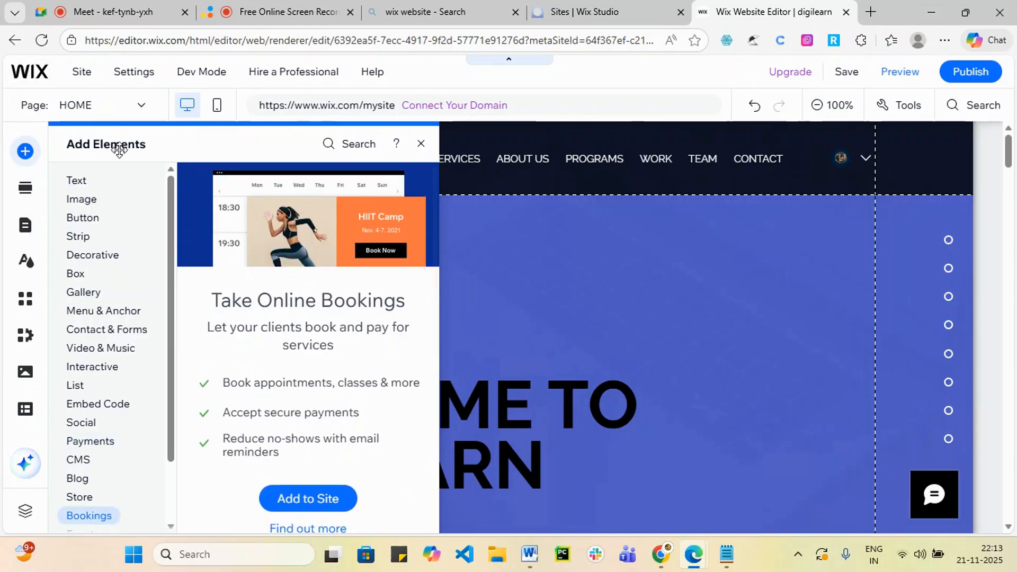
- Review the available text elements, including themed text, collapsible text, text marquee, text mask and paragraphs, and return to the page
left_click(85, 179)
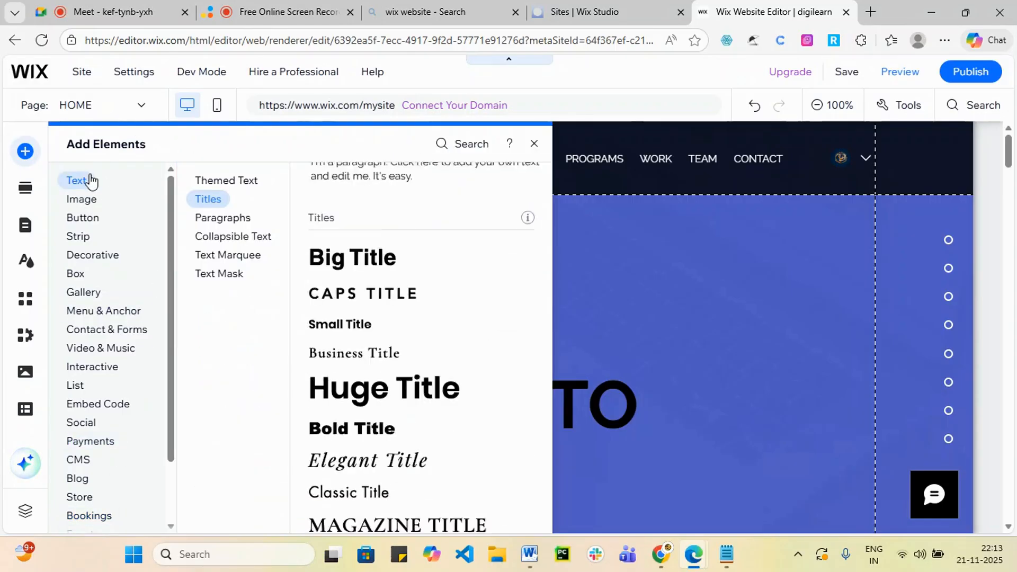
left_click(212, 183)
left_click(241, 237)
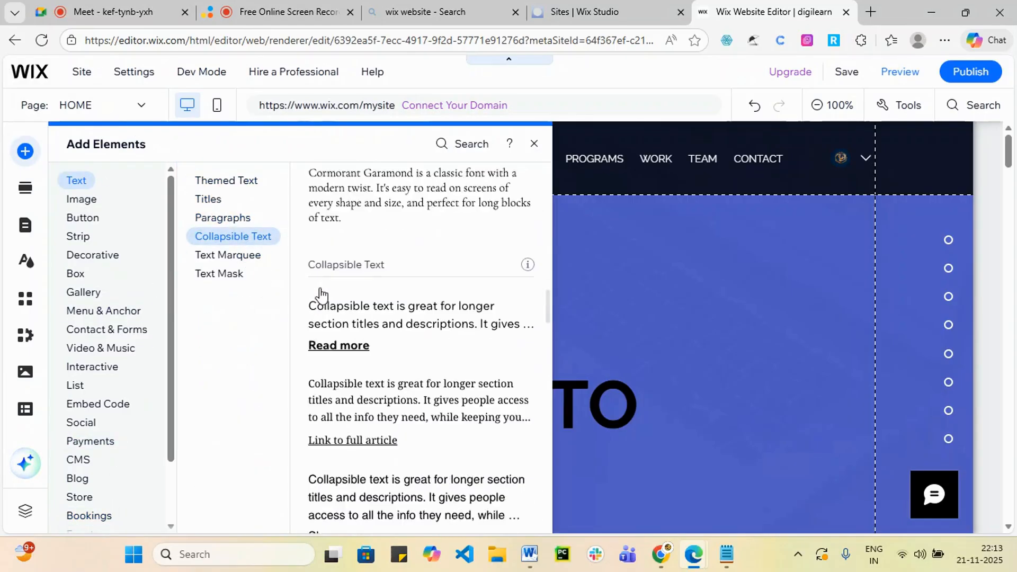
left_click(233, 257)
left_click(231, 275)
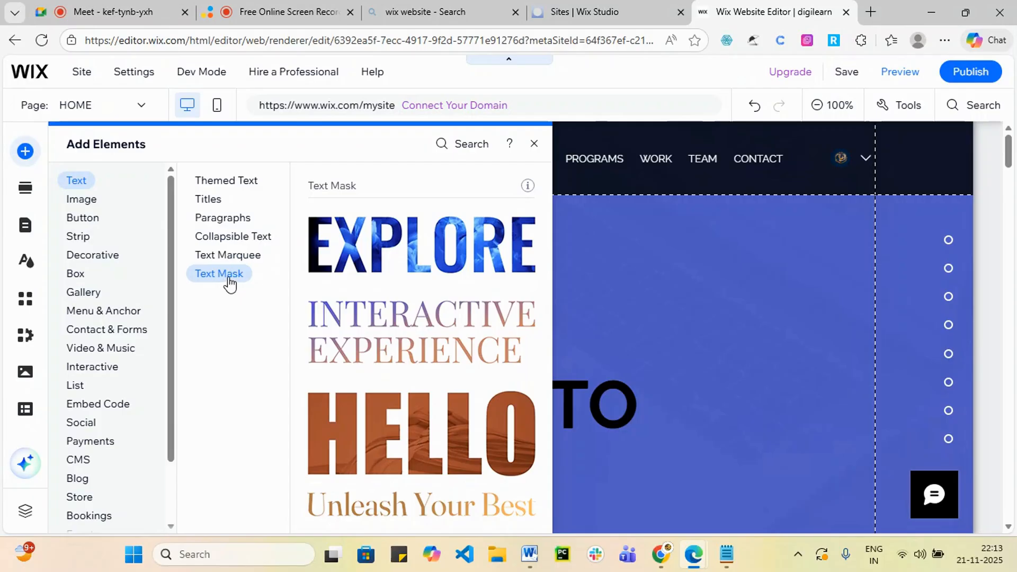
left_click(234, 256)
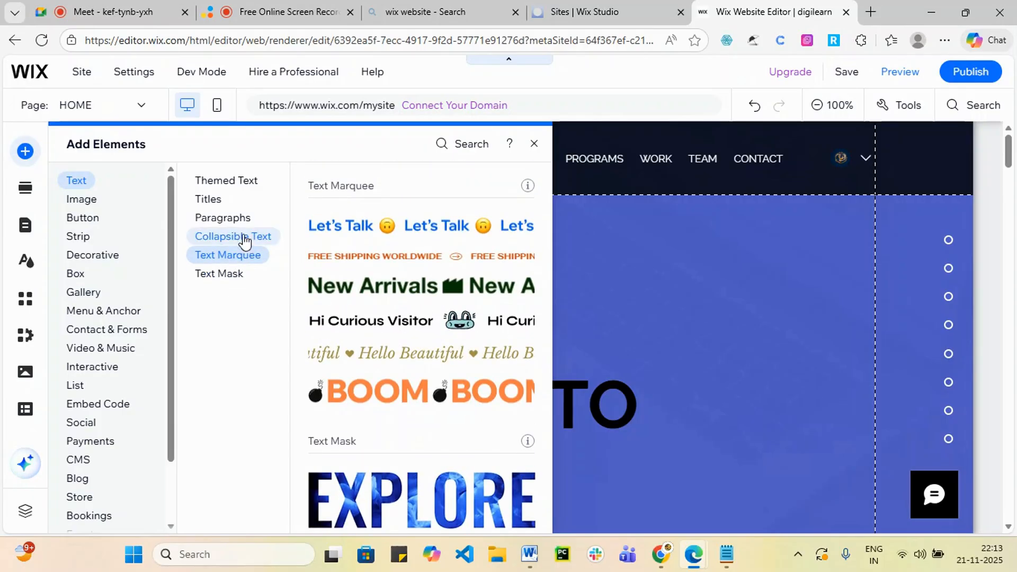
left_click(243, 218)
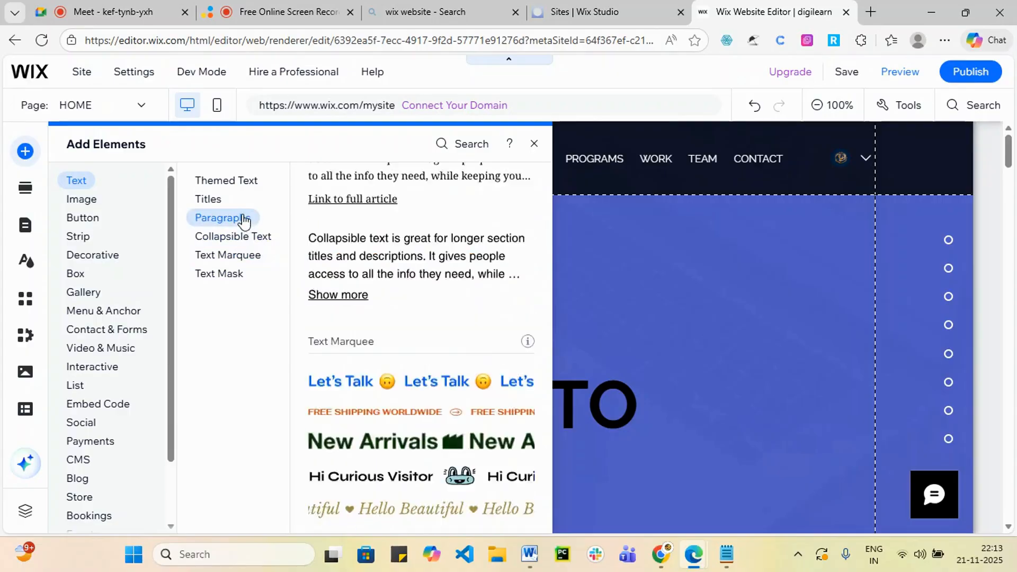
left_click(679, 252)
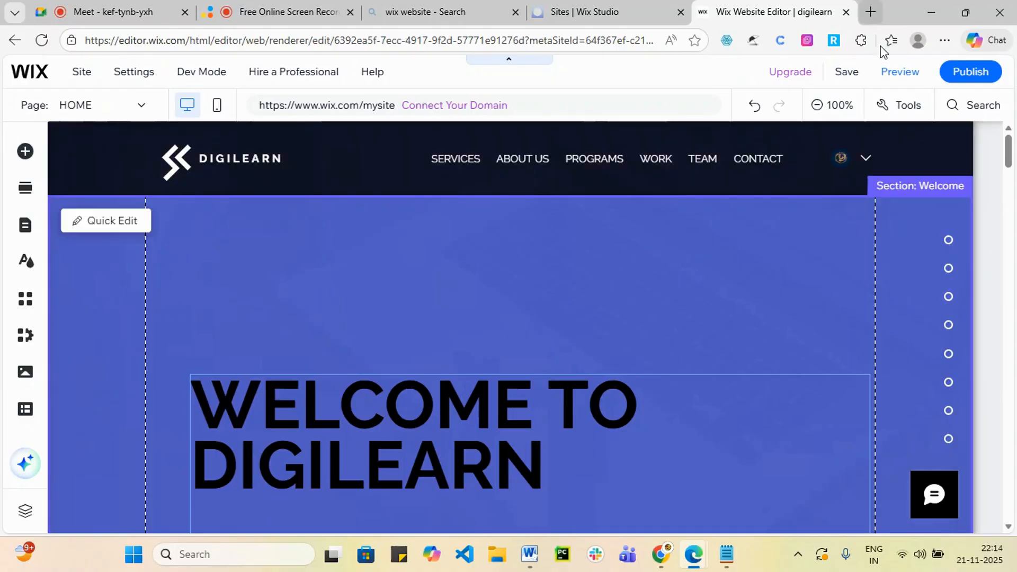
- Review the site menu items through the header's horizontal menu, and add the Wix Blog pages to the site
left_click(685, 160)
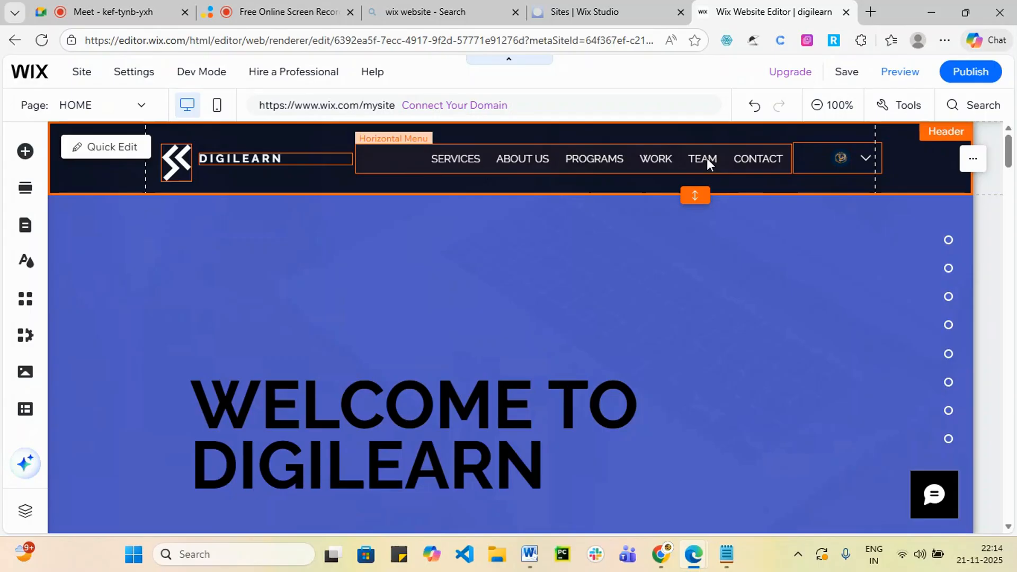
left_click(522, 161)
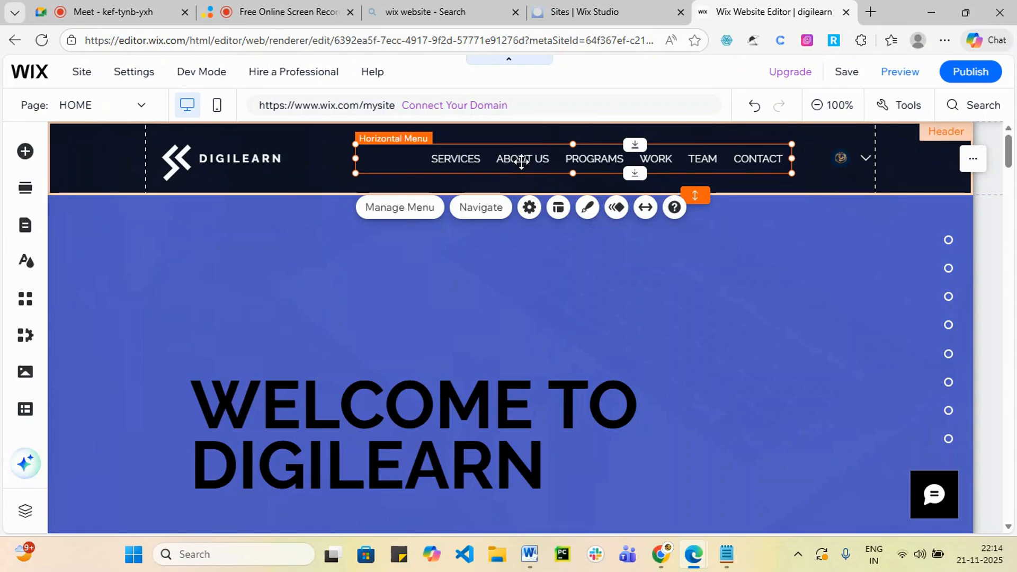
left_click(417, 214)
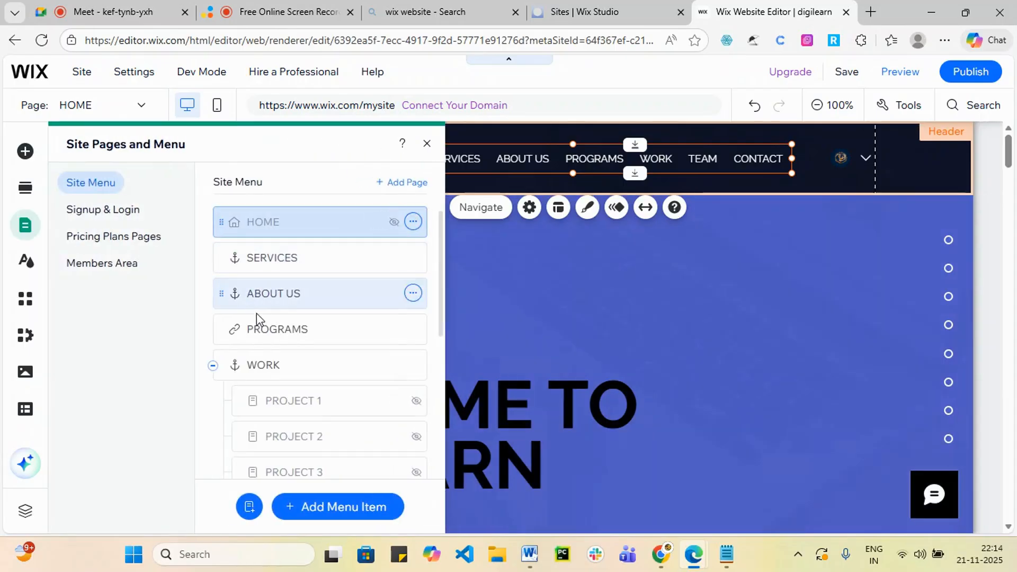
scroll(318, 283, "down", 2)
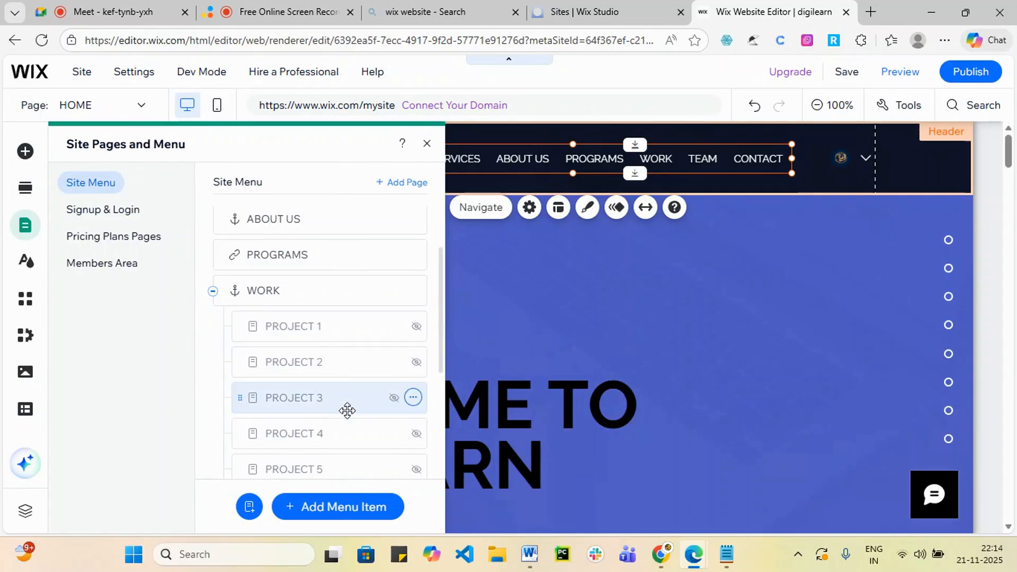
scroll(347, 410, "down", 4)
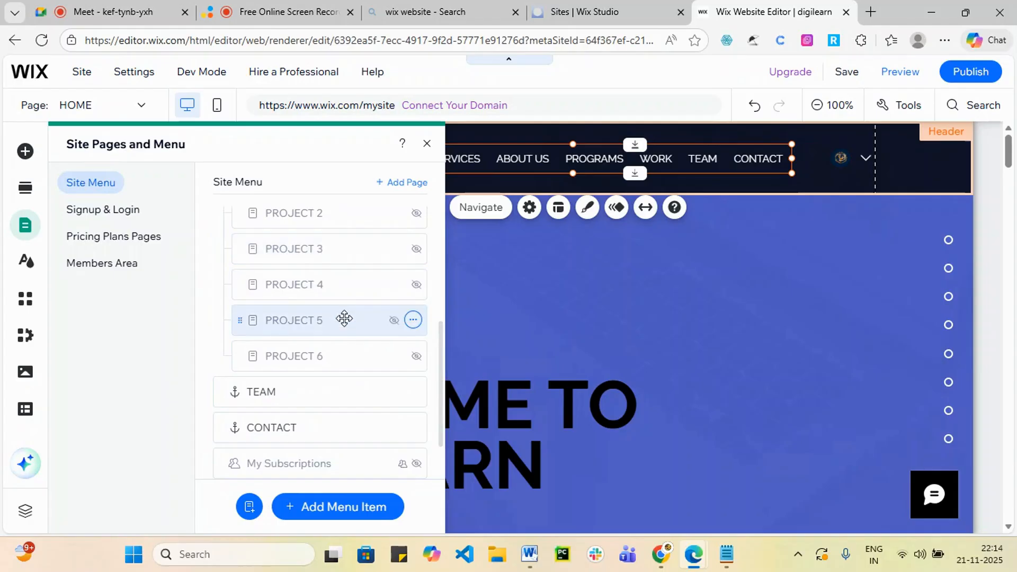
scroll(366, 317, "up", 6)
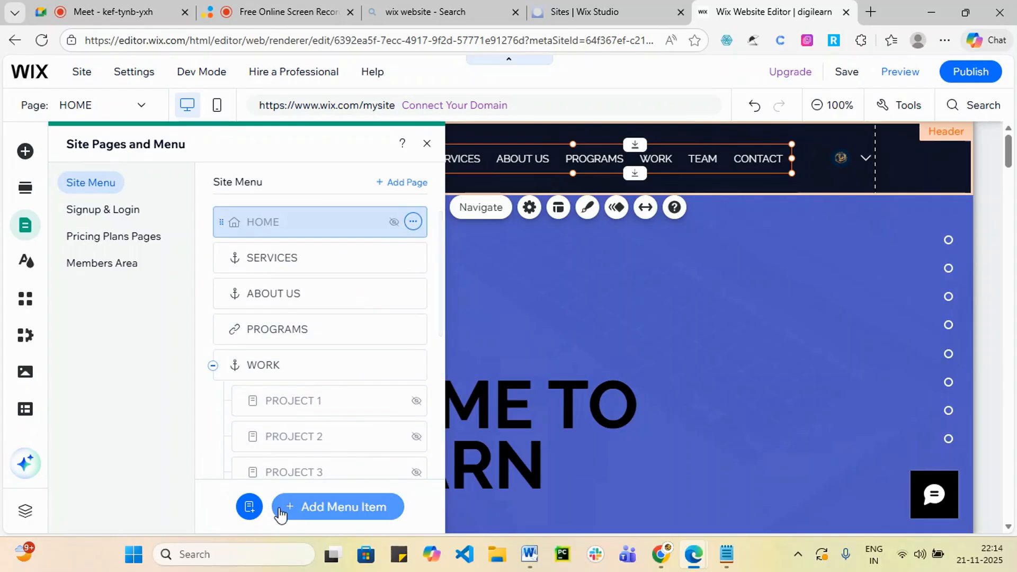
left_click(248, 509)
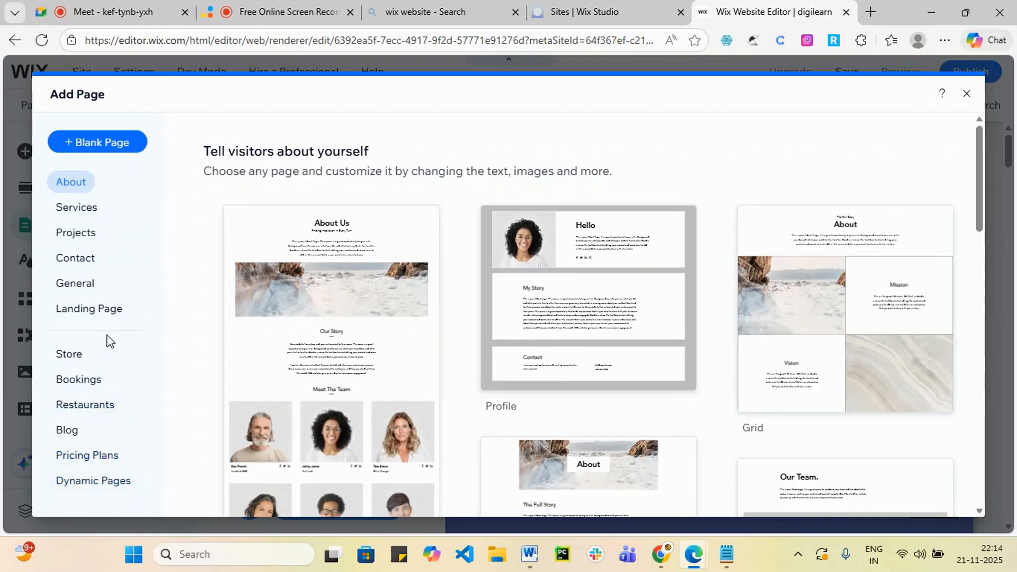
left_click(71, 435)
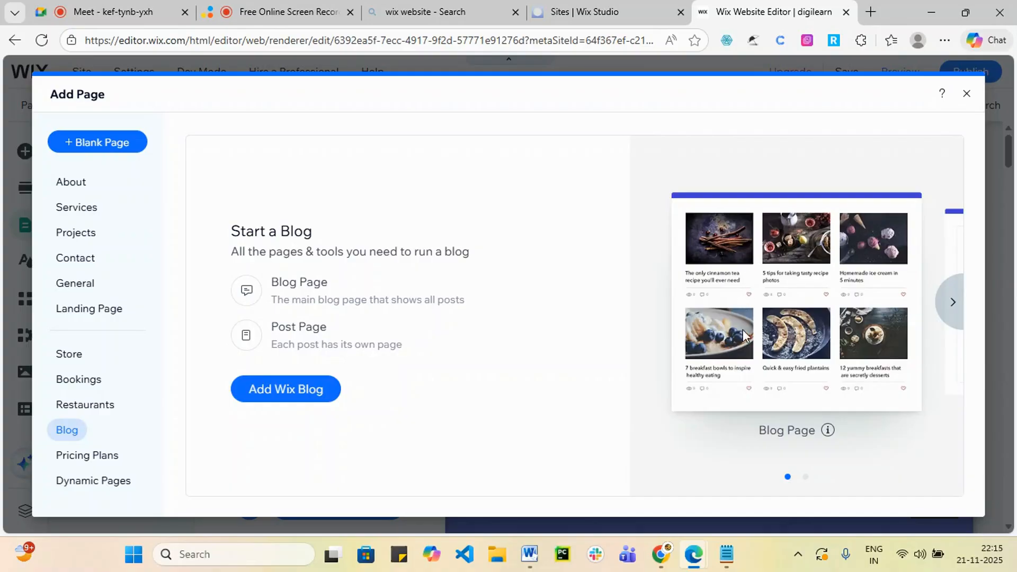
left_click(294, 395)
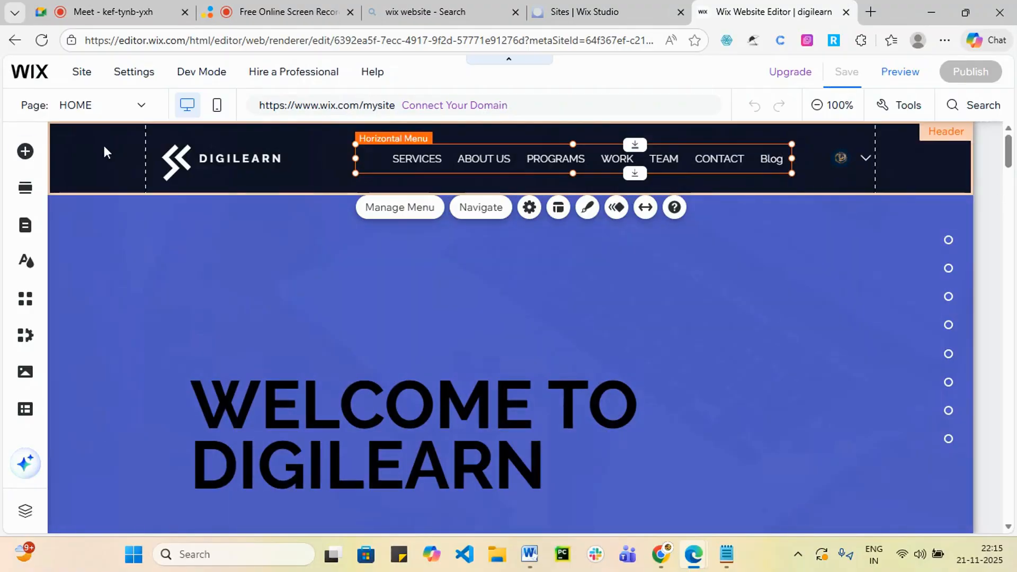
left_click(223, 161)
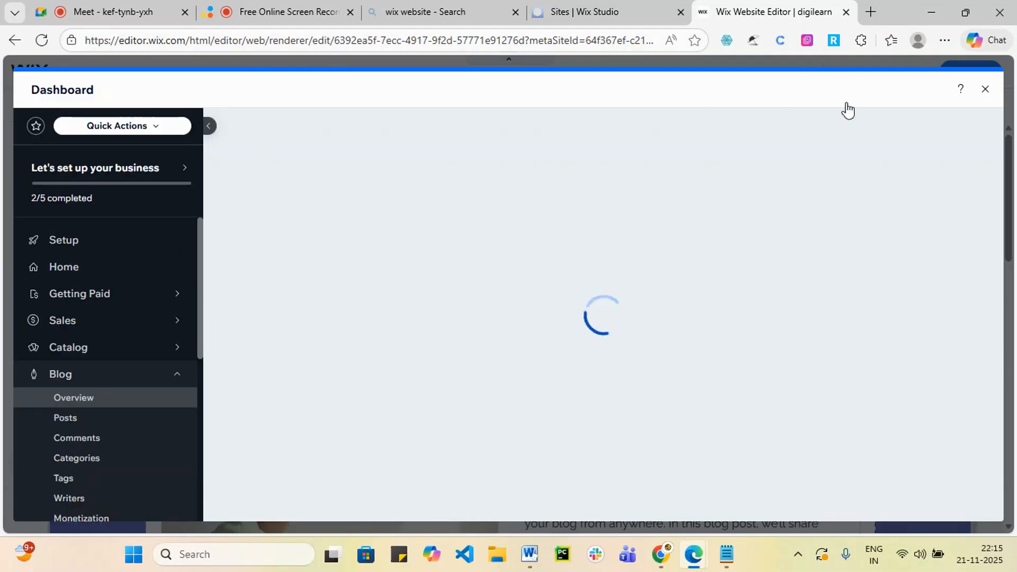
left_click(986, 89)
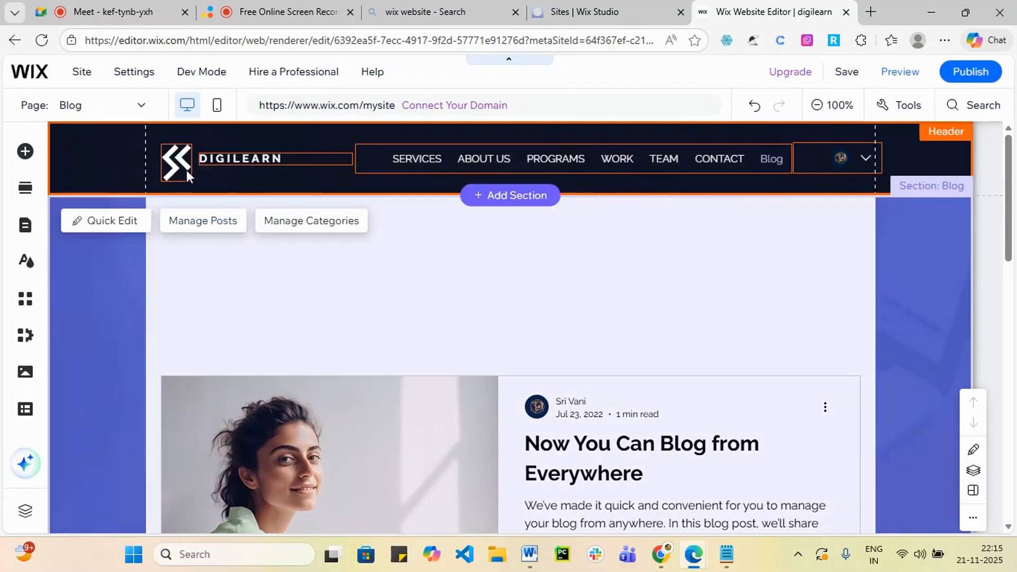
- View the replacement basic shapes and media upload sources for the header's logo, and close them without choosing one
left_click(180, 160)
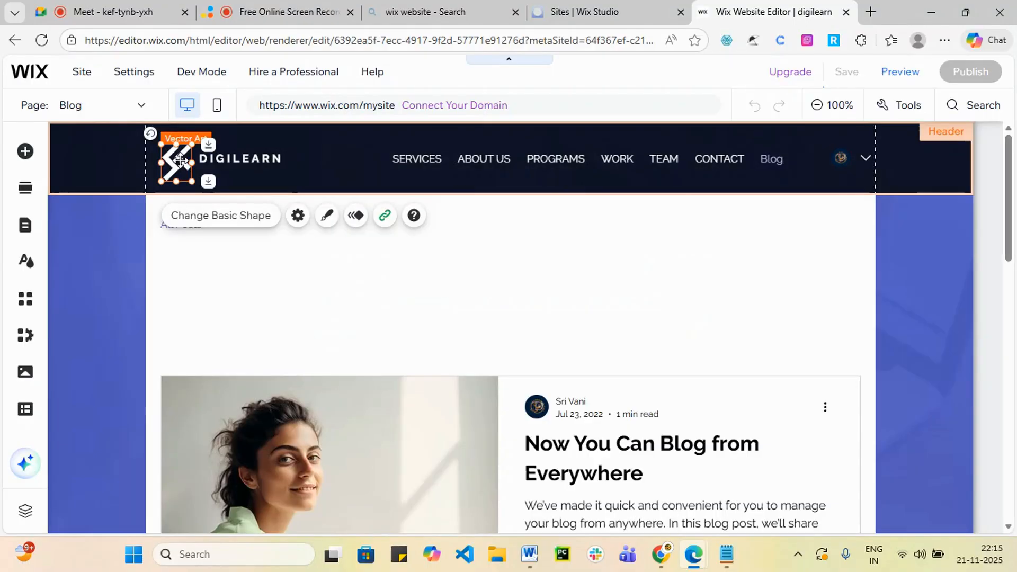
left_click(215, 218)
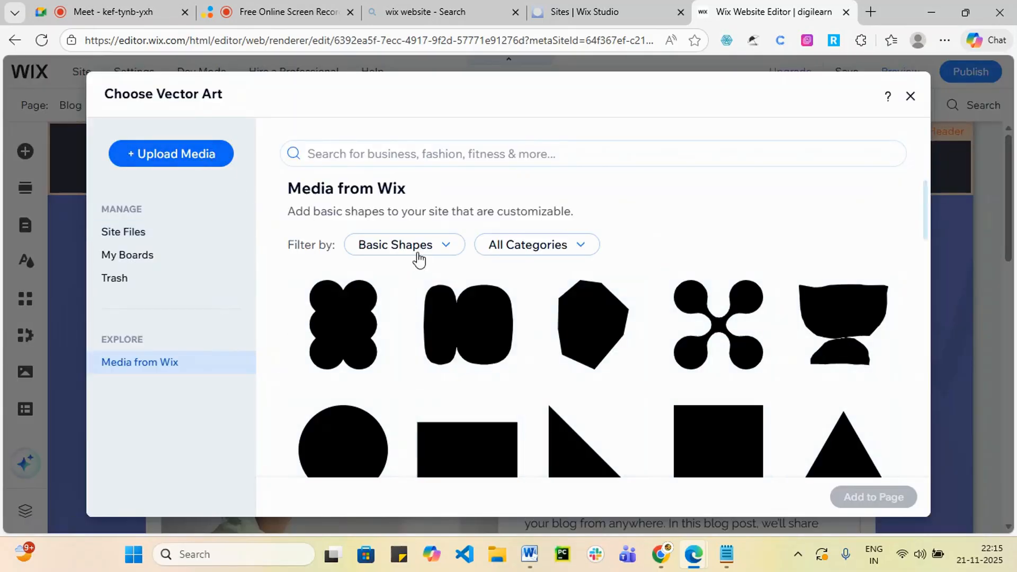
scroll(419, 265, "down", 5)
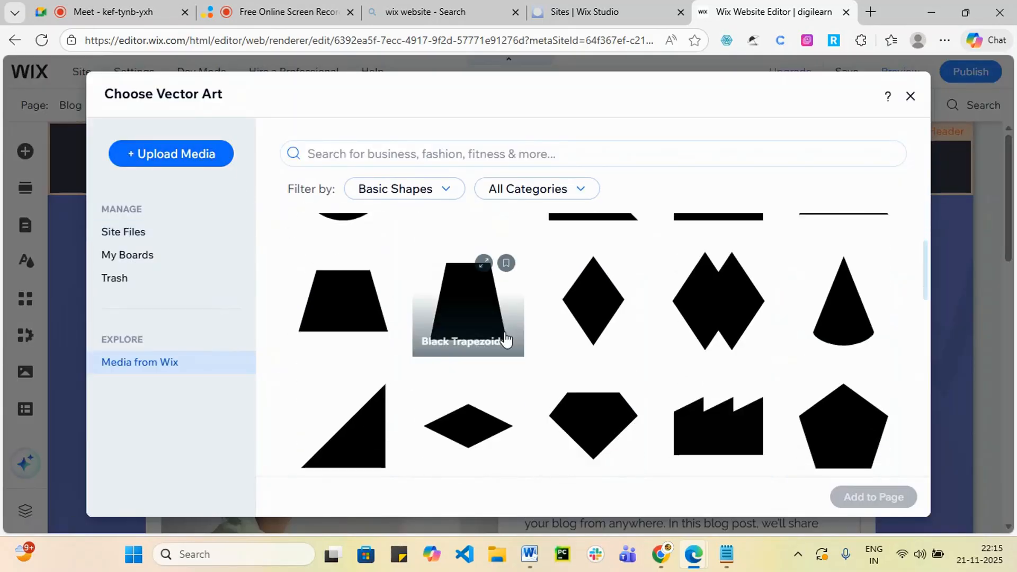
left_click(160, 154)
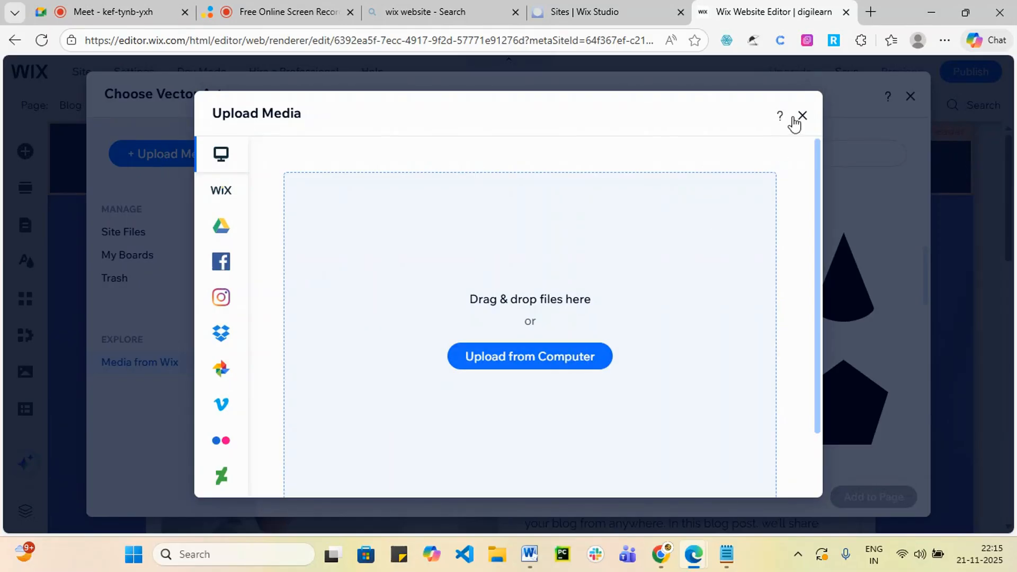
left_click(803, 115)
left_click(912, 97)
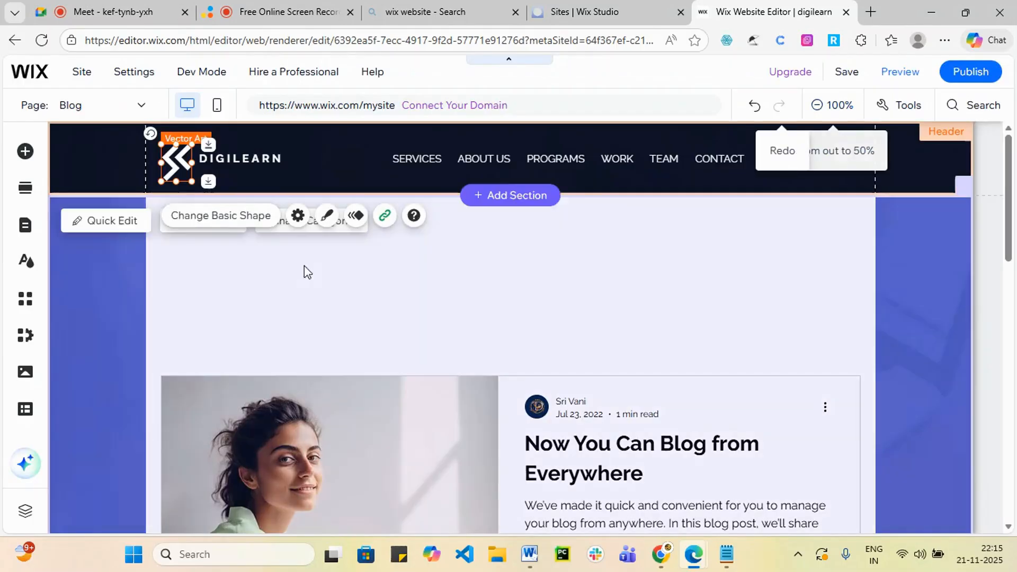
- Open the DIGILEARN header text for editing, leave it, and look over the Blog page
left_click(244, 155)
double_click(247, 154)
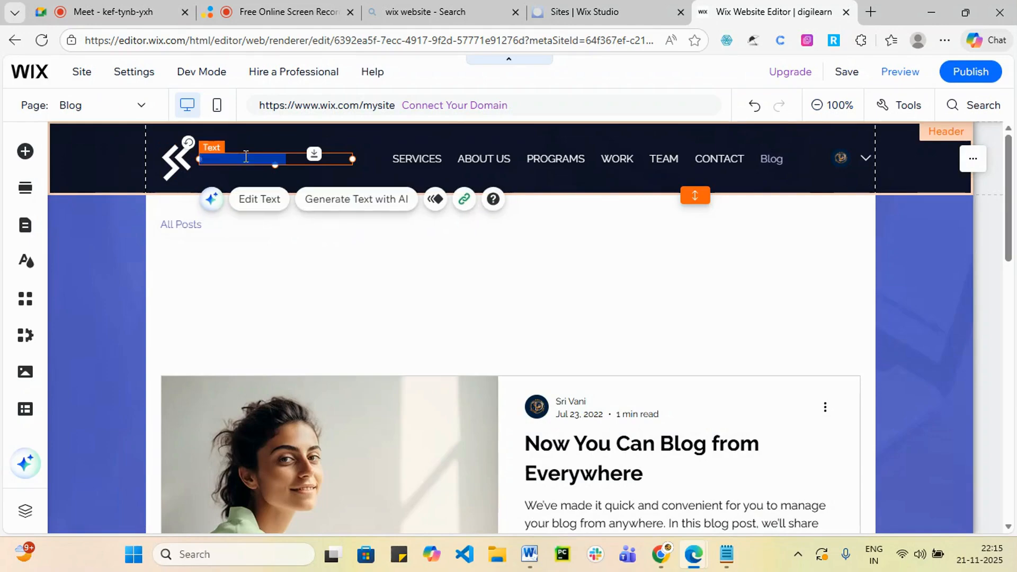
left_click(270, 273)
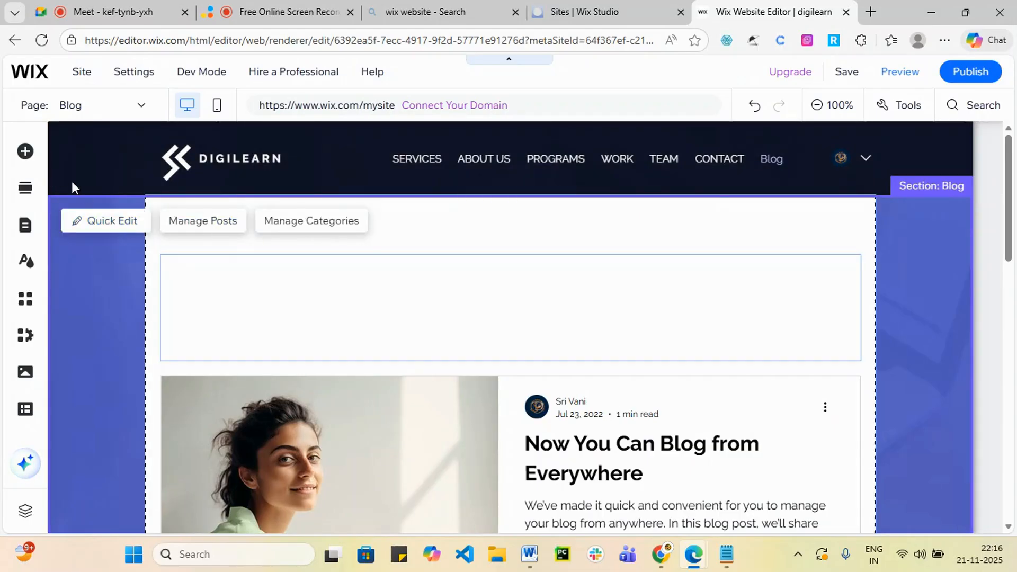
scroll(458, 401, "down", 4)
scroll(477, 416, "up", 4)
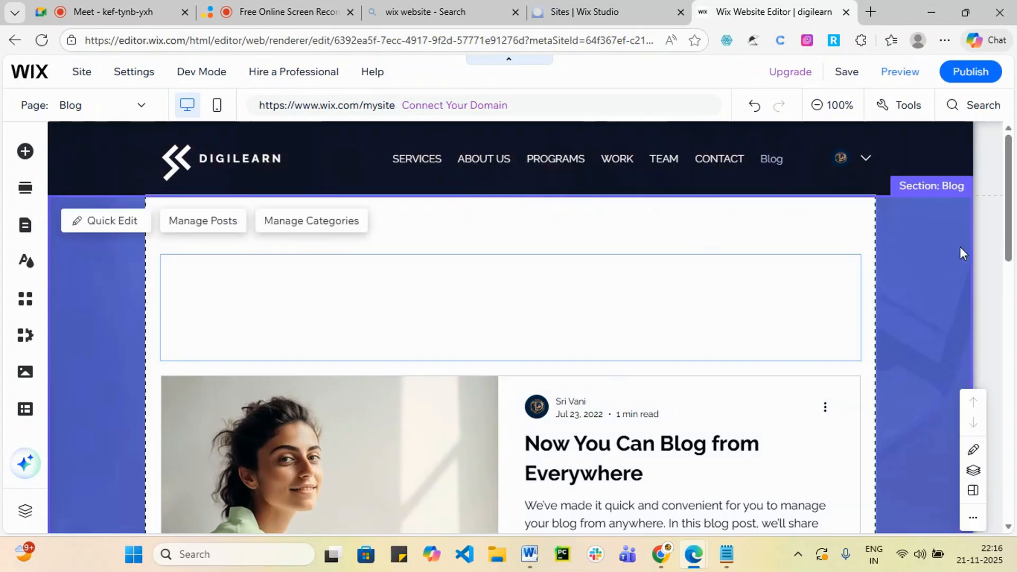
- Review the suggested background images and theme colors for the Blog section without applying any of them
left_click(936, 239)
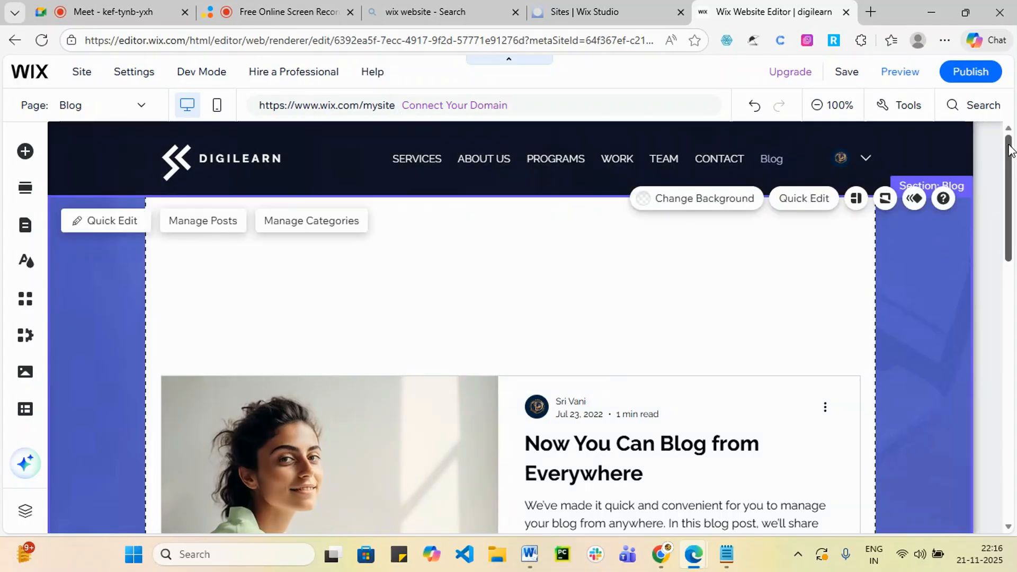
mouse_move(1015, 154)
left_mouse_down()
mouse_move(1015, 404)
mouse_move(1002, 331)
mouse_move(1013, 143)
left_mouse_up()
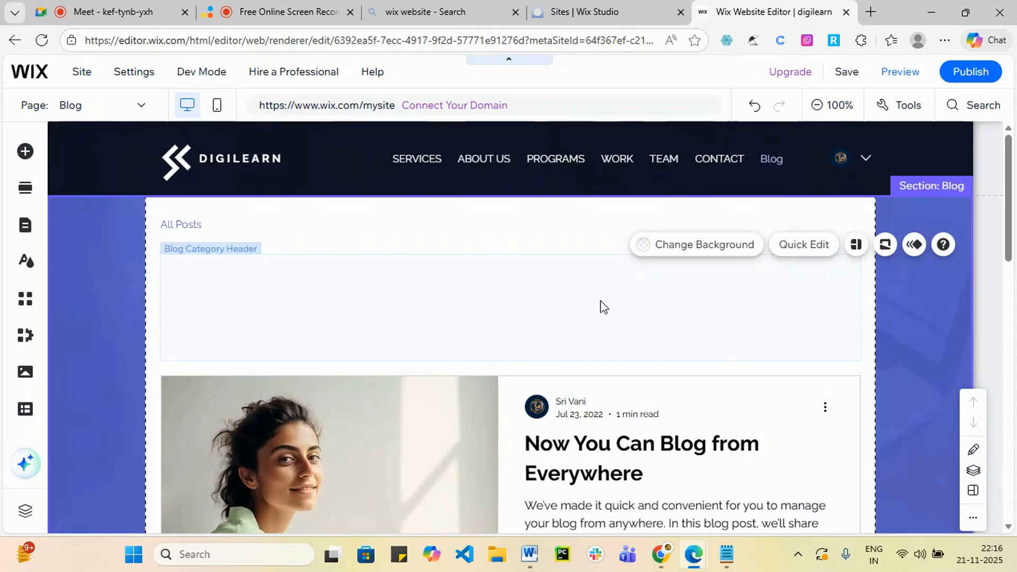
left_click(709, 282)
left_click(73, 196)
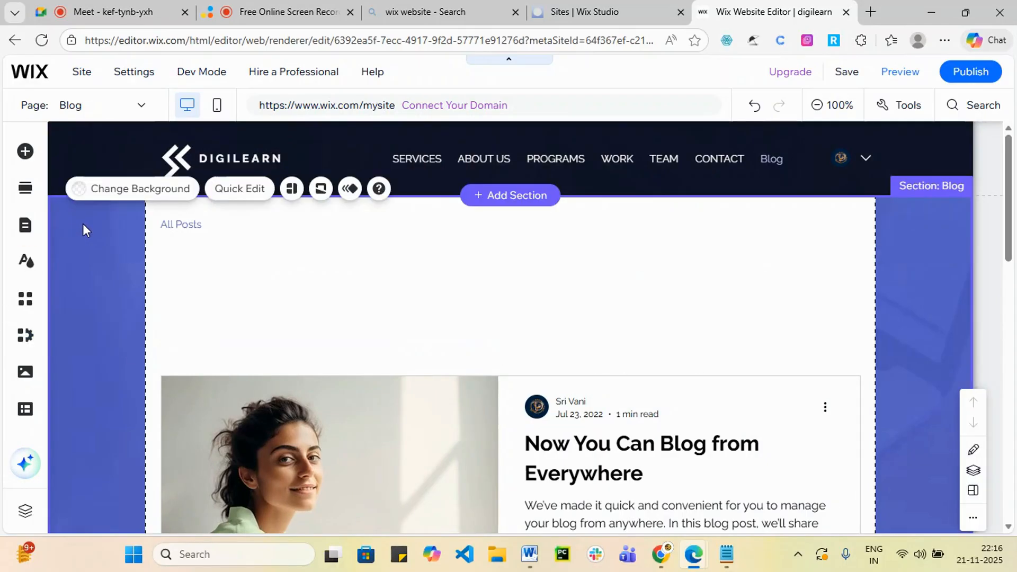
left_click(108, 191)
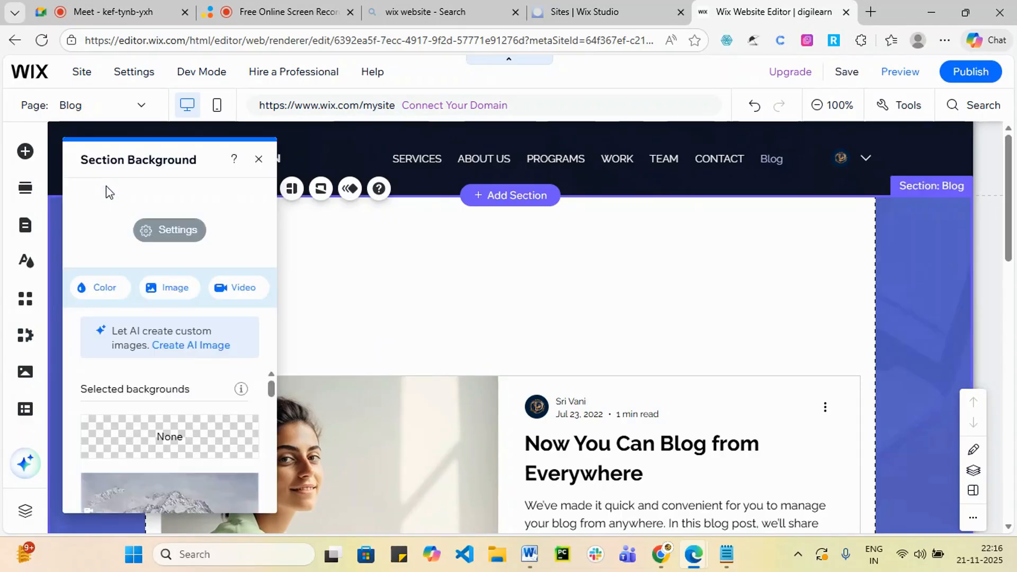
scroll(157, 411, "down", 1)
scroll(159, 410, "down", 5)
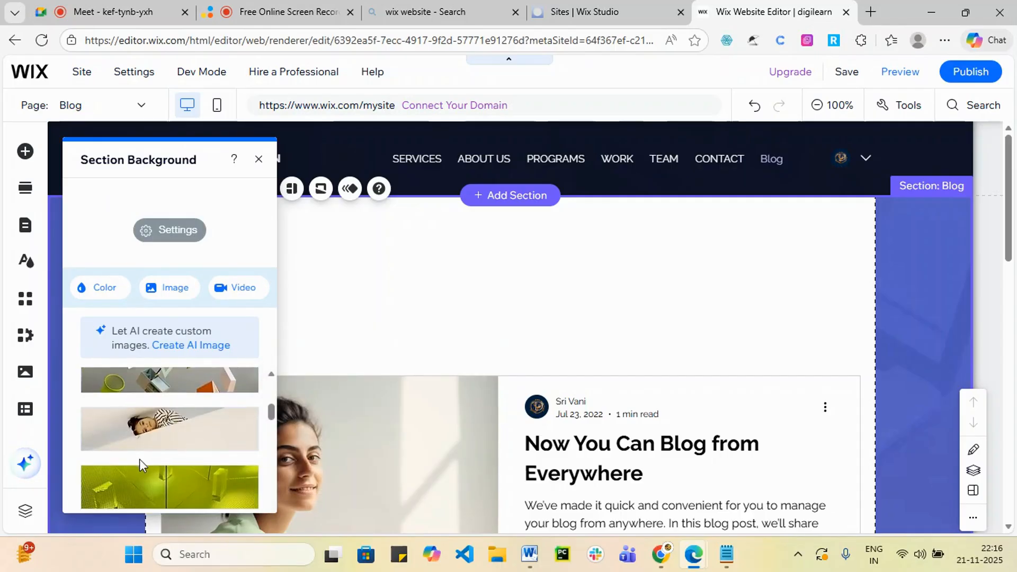
scroll(155, 488, "down", 1)
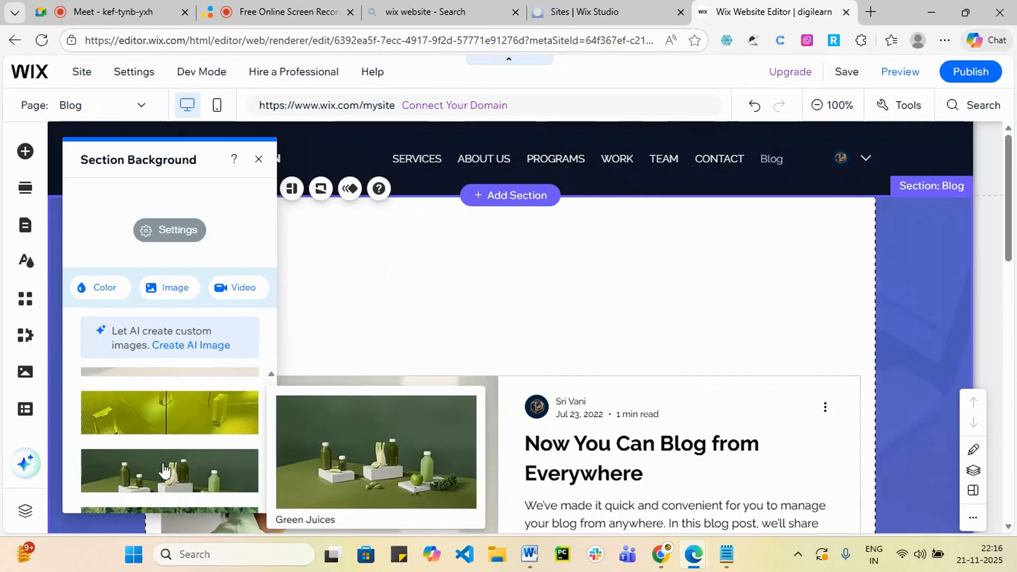
scroll(143, 451, "down", 2)
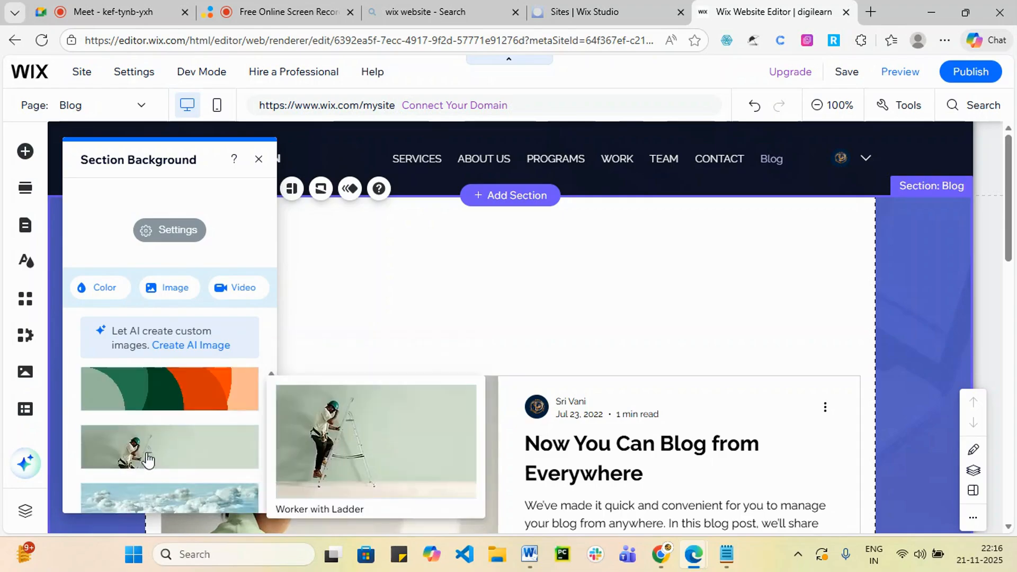
scroll(145, 454, "down", 3)
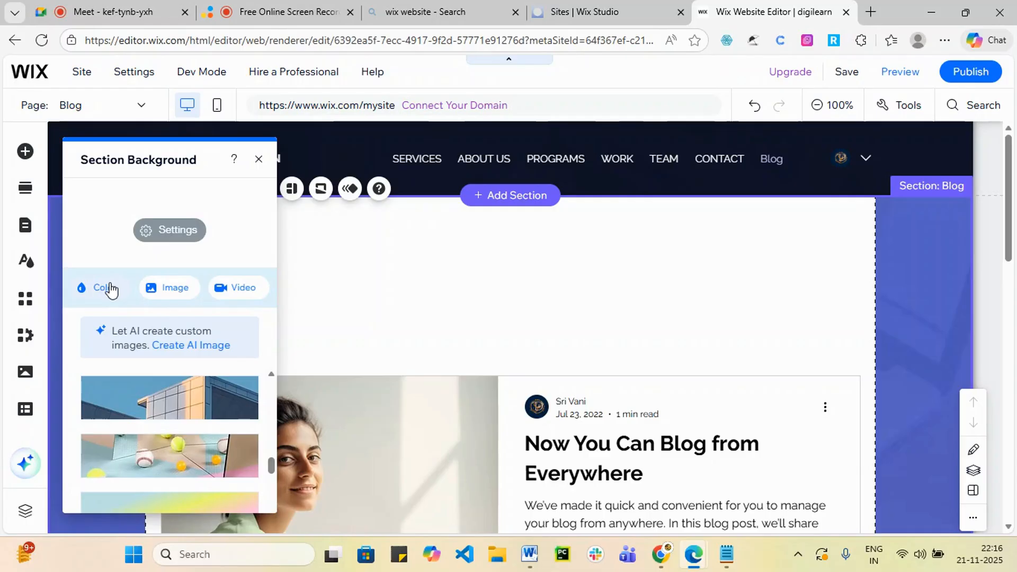
left_click(117, 289)
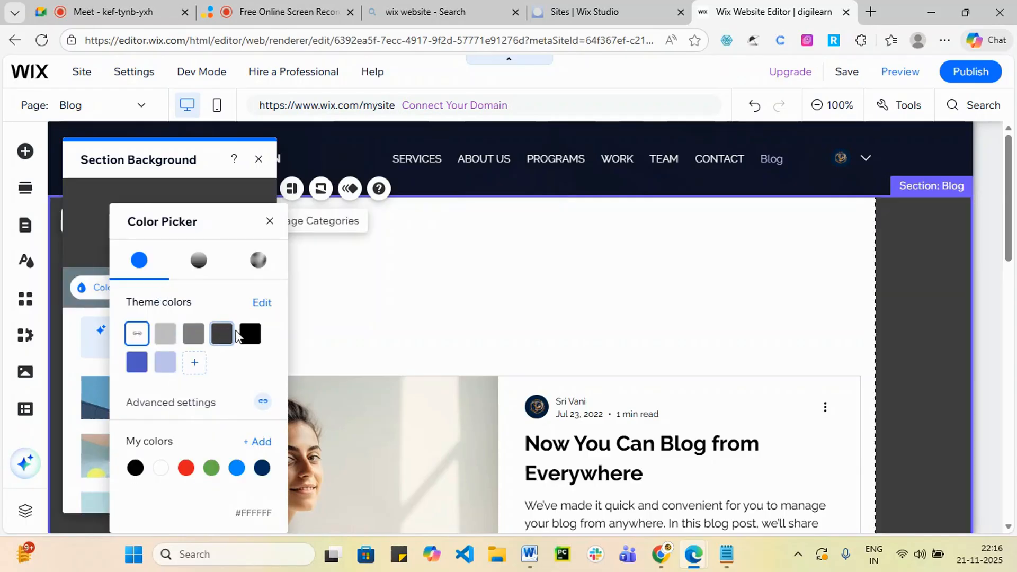
left_click(264, 232)
- Set the Blog section's background to the Abstract Flowing Ridges video from Media from Wix, and check it down the page
left_click(239, 294)
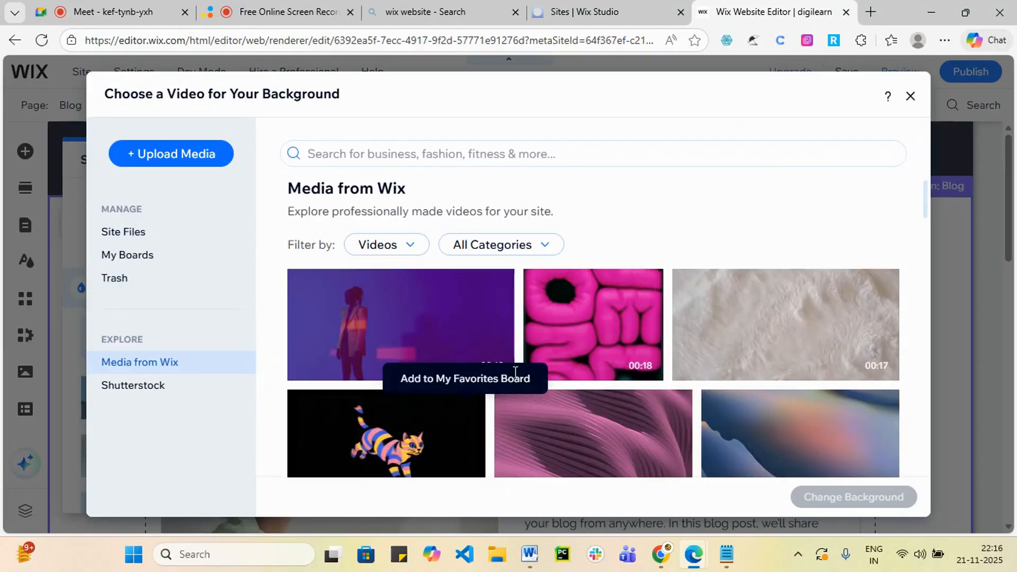
scroll(795, 371, "down", 4)
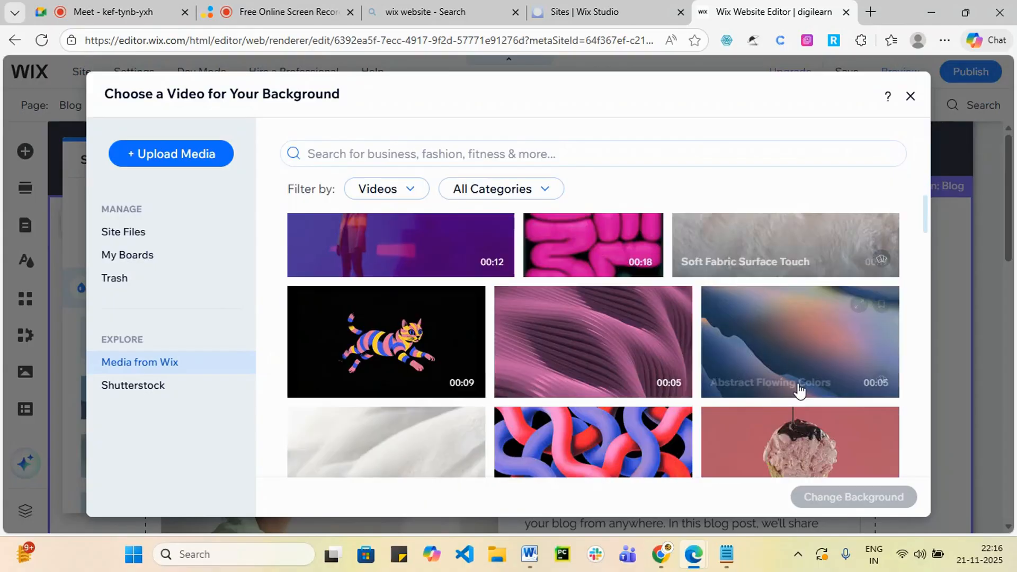
scroll(590, 295, "up", 5)
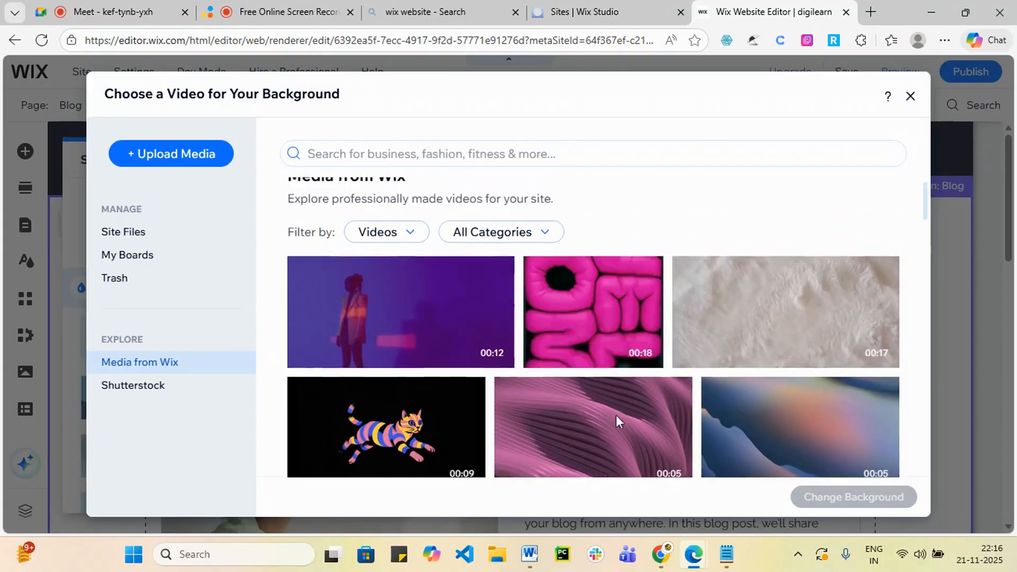
scroll(643, 393, "down", 4)
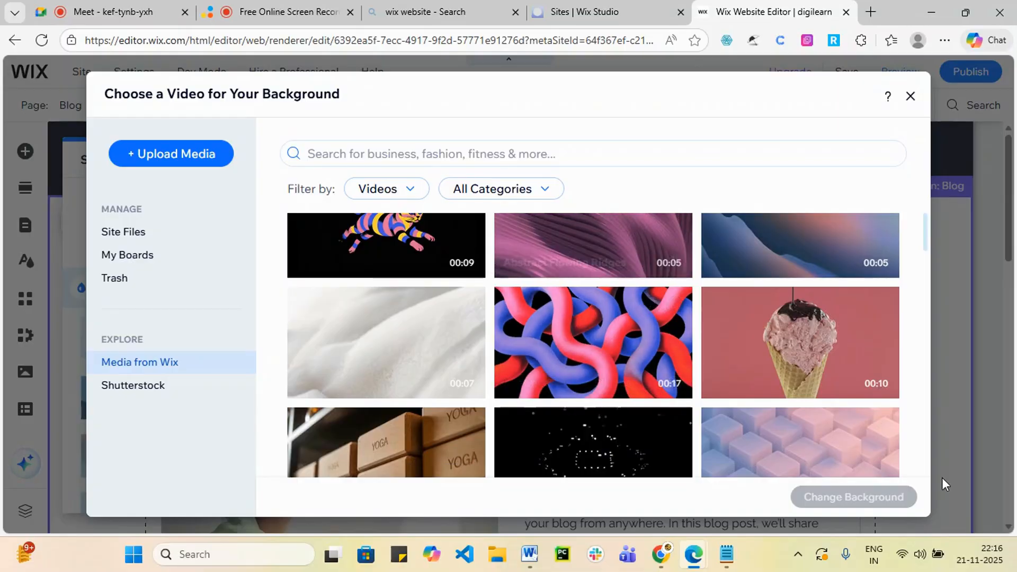
left_click(602, 274)
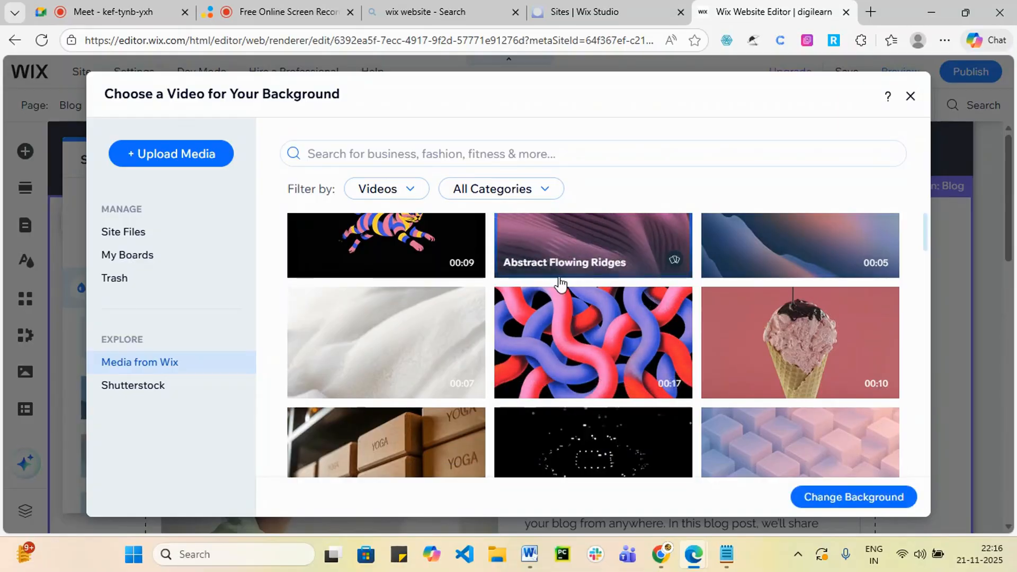
left_click(875, 507)
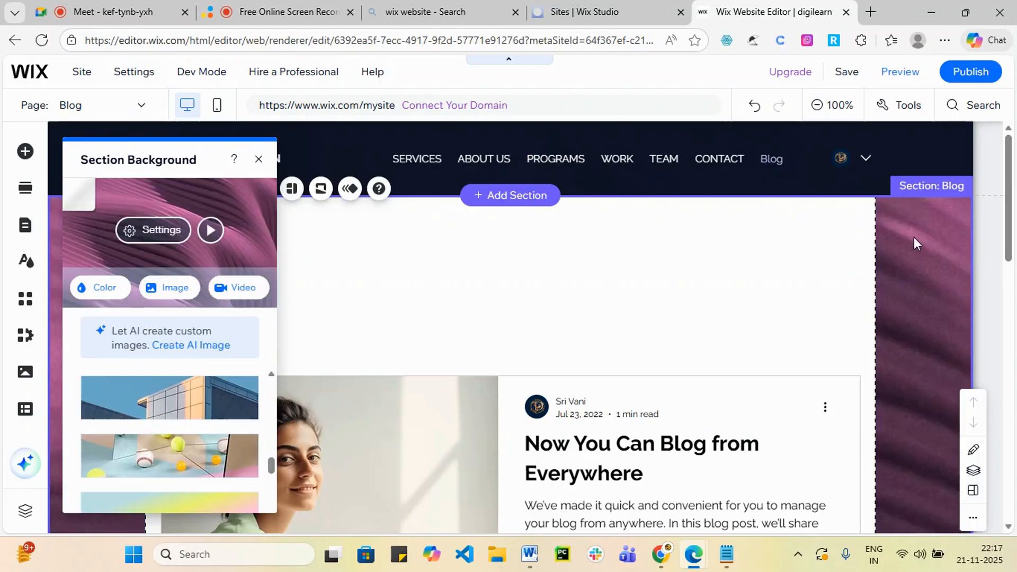
left_click(258, 159)
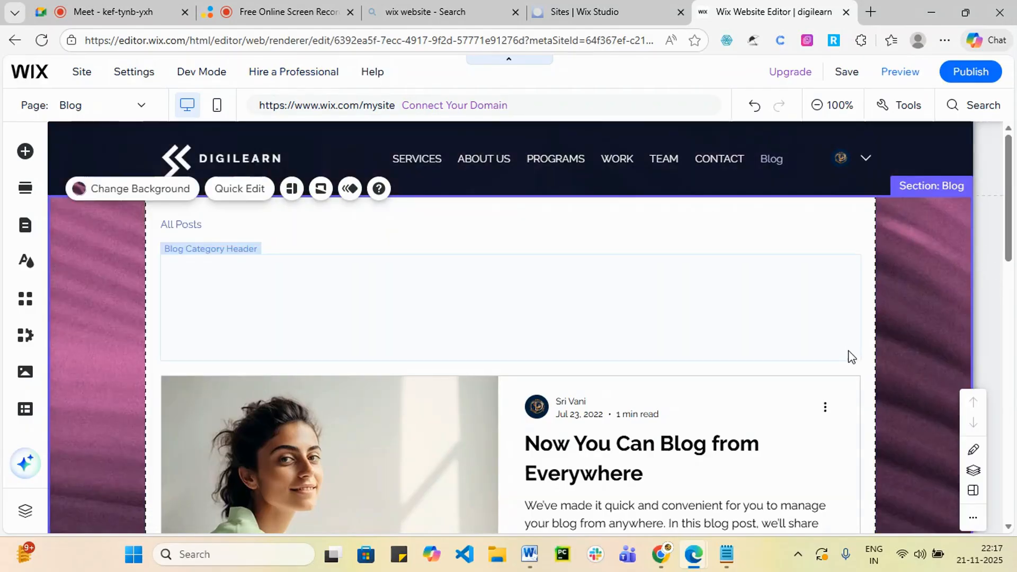
scroll(851, 360, "down", 3)
scroll(854, 375, "down", 3)
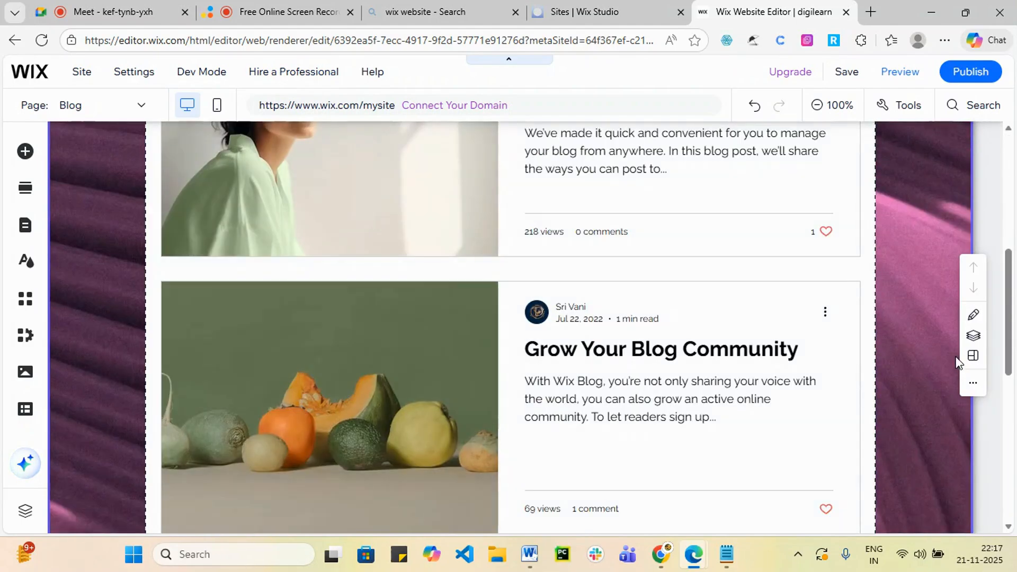
scroll(869, 384, "down", 1)
scroll(864, 404, "up", 8)
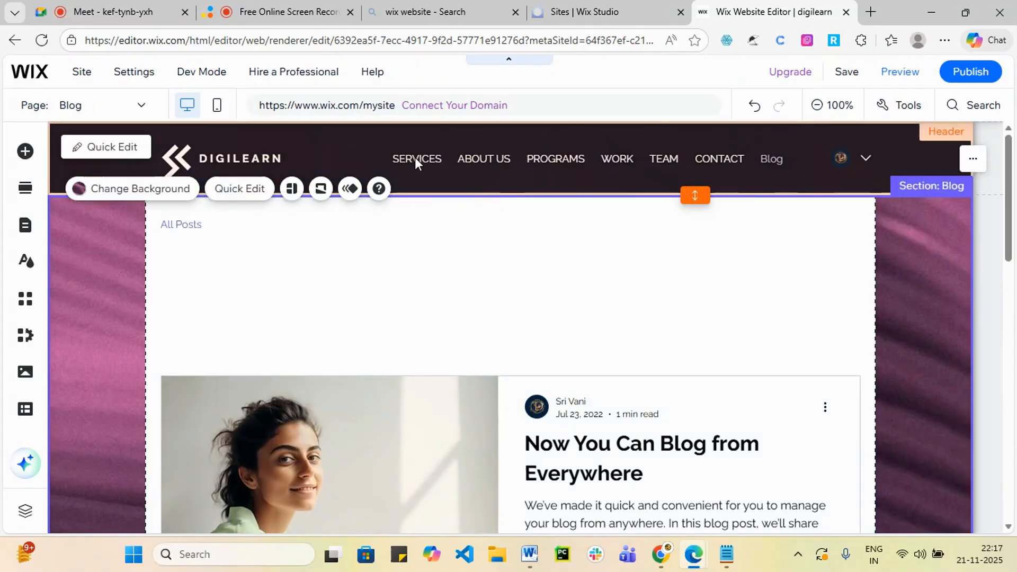
- Switch the editor from the Blog page to the HOME page
left_click(414, 159)
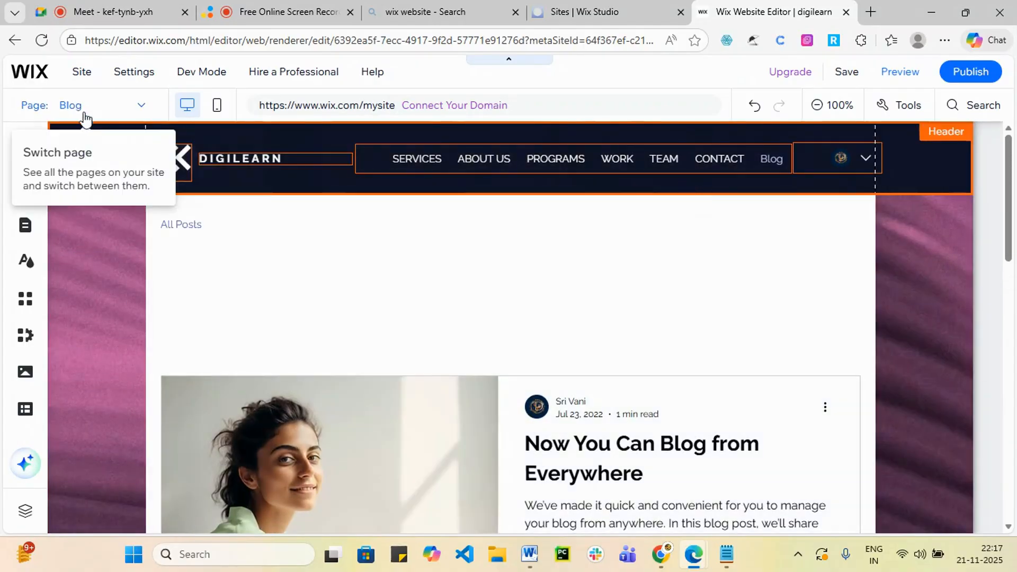
left_click(139, 108)
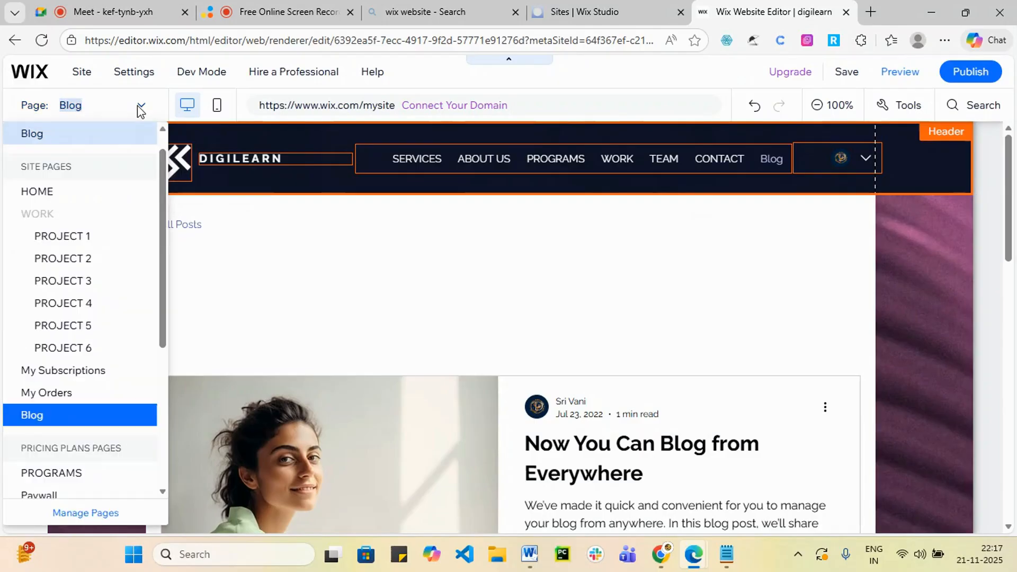
scroll(123, 307, "down", 2)
scroll(125, 307, "up", 3)
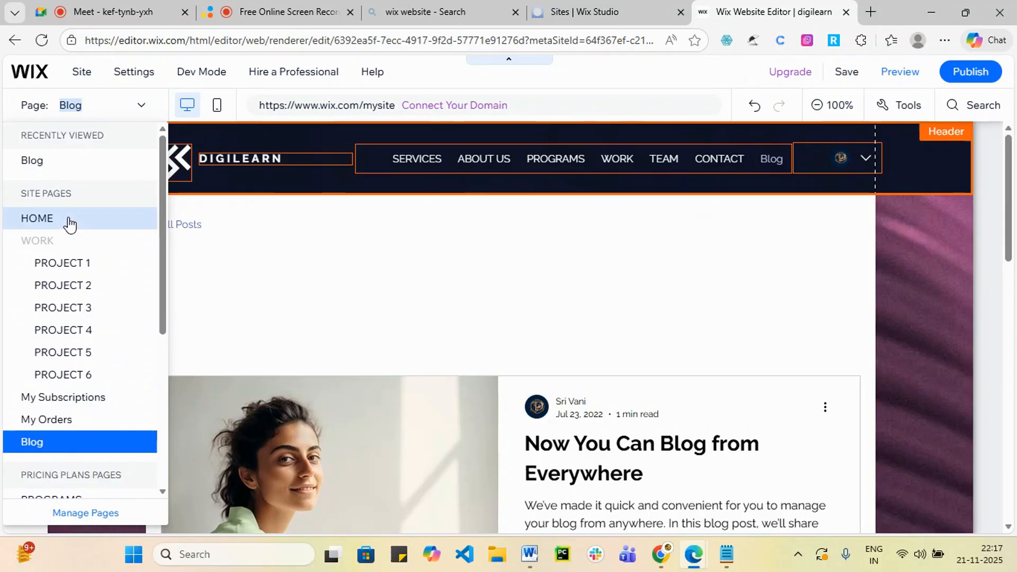
left_click(67, 217)
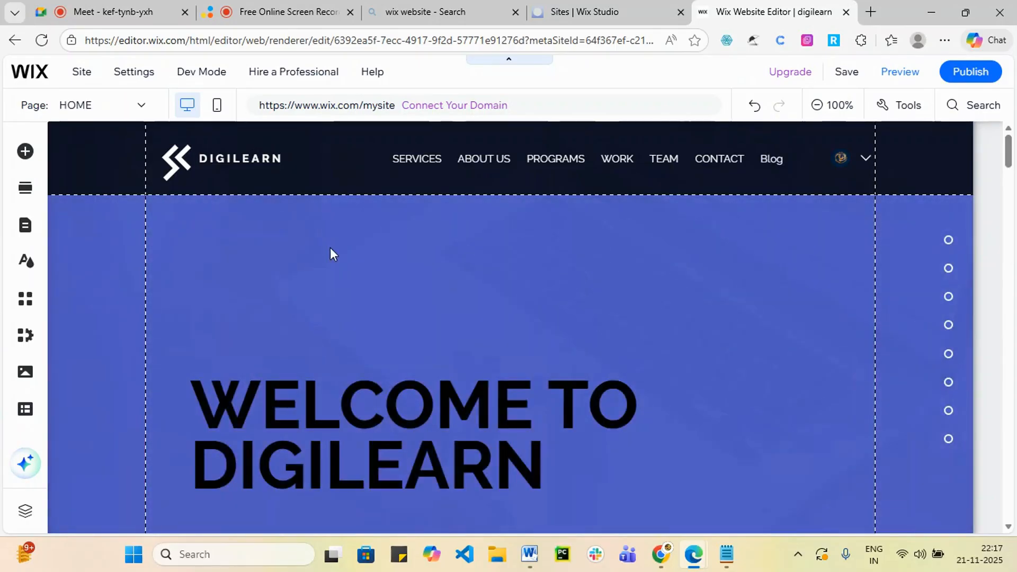
- Move the WELCOME TO DIGILEARN heading up to just below the header in the Welcome section
scroll(444, 369, "down", 5)
scroll(444, 369, "down", 5)
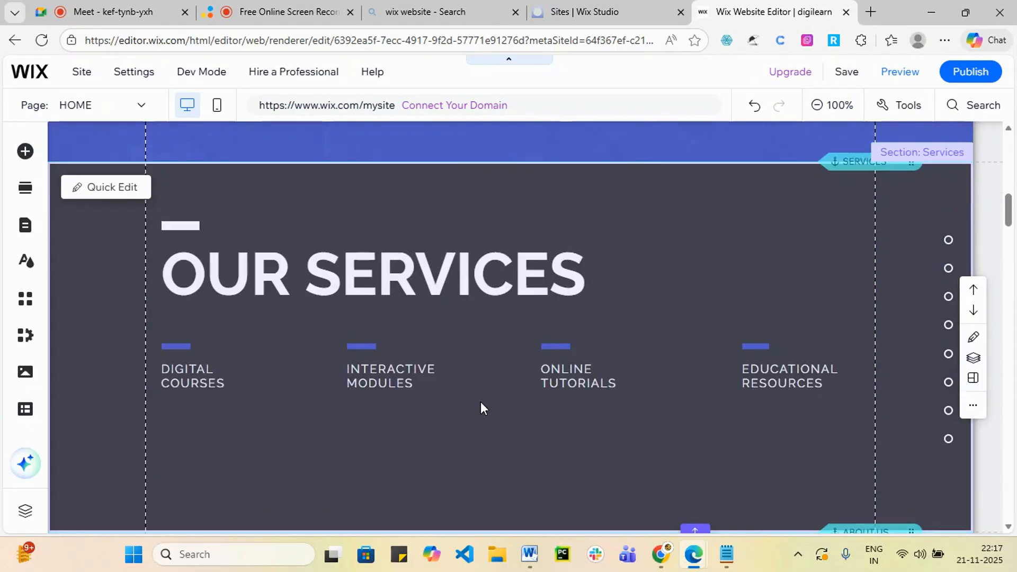
scroll(481, 401, "up", 6)
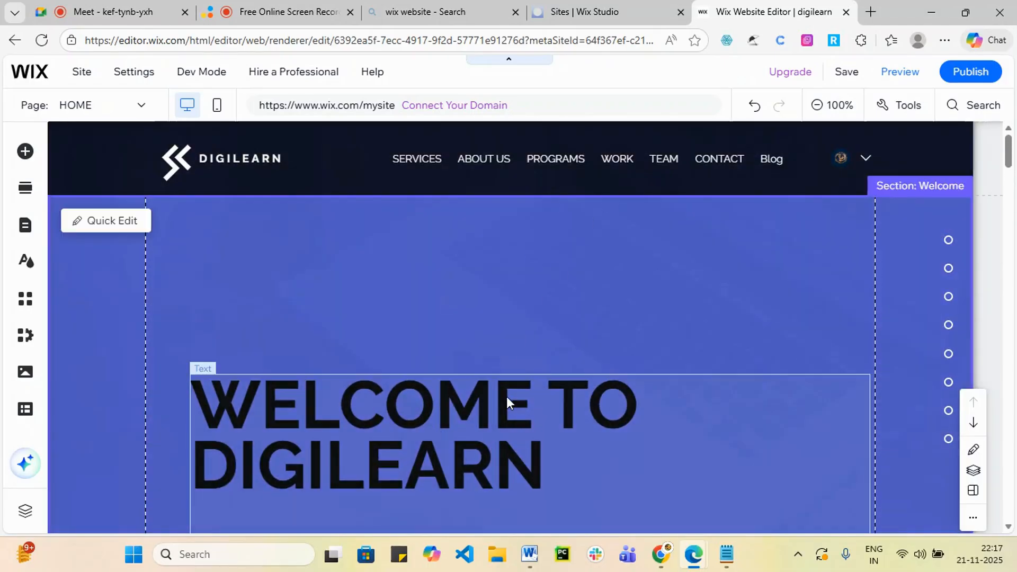
double_click(507, 397)
left_click(516, 296)
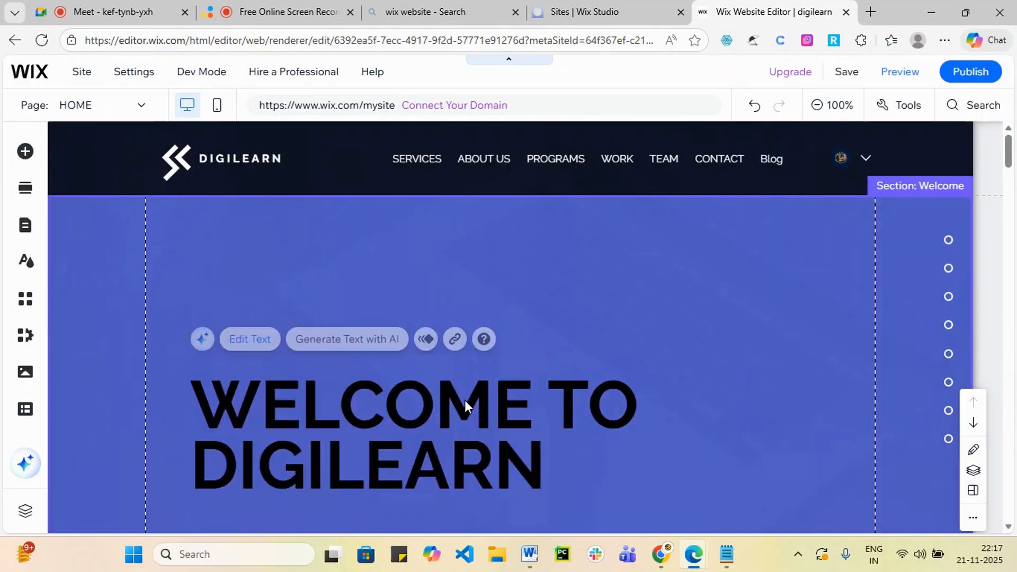
left_click_drag(459, 397, 454, 239)
- Shorten the Welcome section so it ends just below the EXPLORE THE WORLD OF DIGITAL LEARNING tagline
scroll(702, 347, "down", 1)
scroll(703, 347, "down", 5)
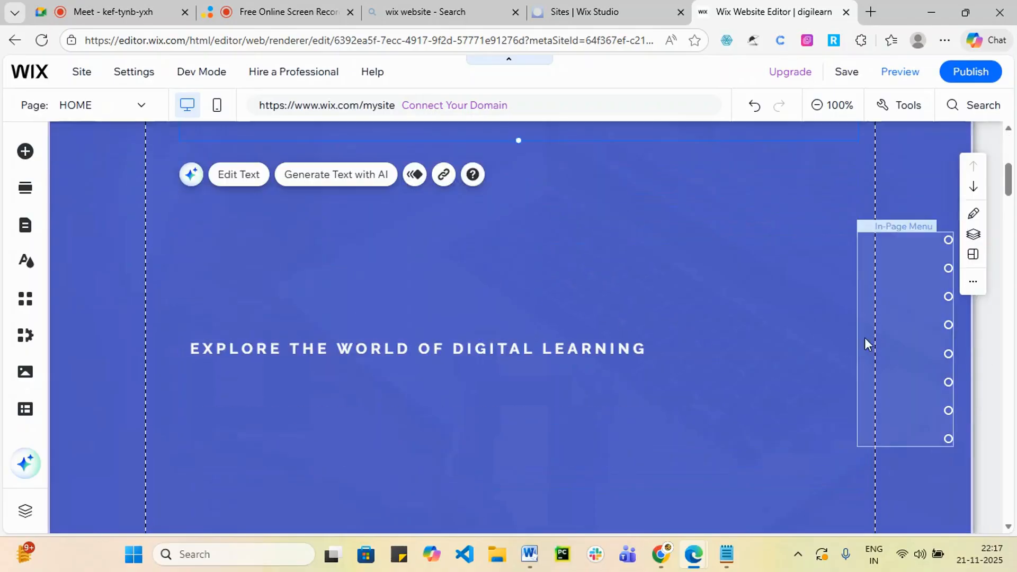
scroll(584, 444, "down", 5)
scroll(602, 320, "up", 2)
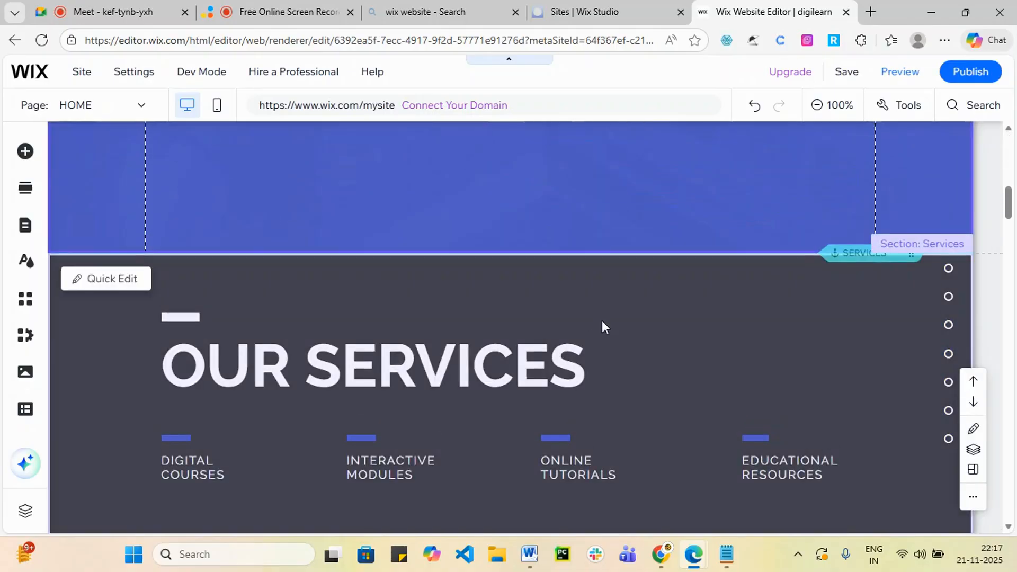
left_click(632, 307)
left_click_drag(695, 309, 698, 138)
- Move the tagline up inside the heading's text box and shorten the Welcome section to just below that box
scroll(672, 439, "up", 6)
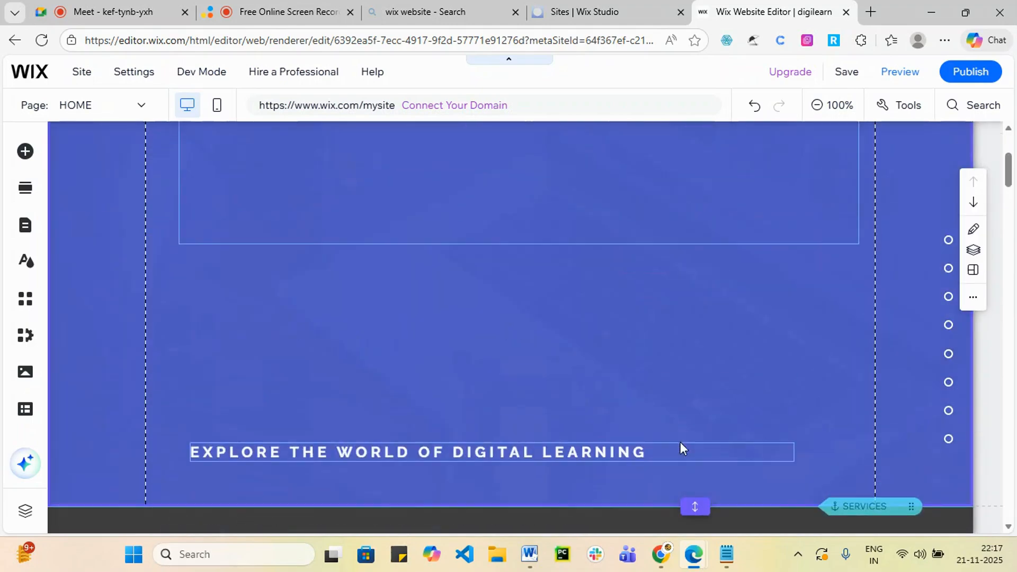
left_click(427, 451)
left_click_drag(419, 441, 424, 212)
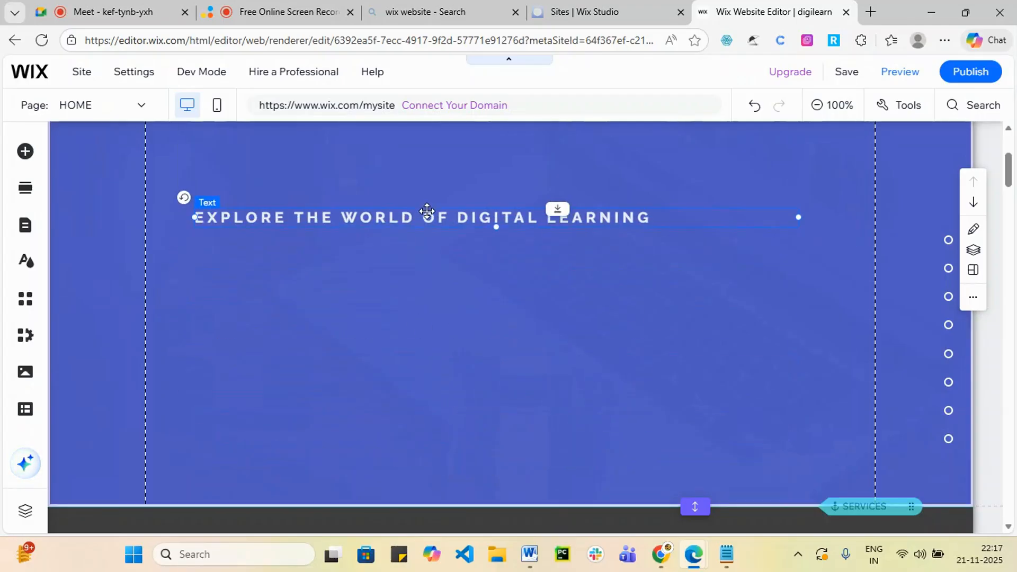
double_click(696, 506)
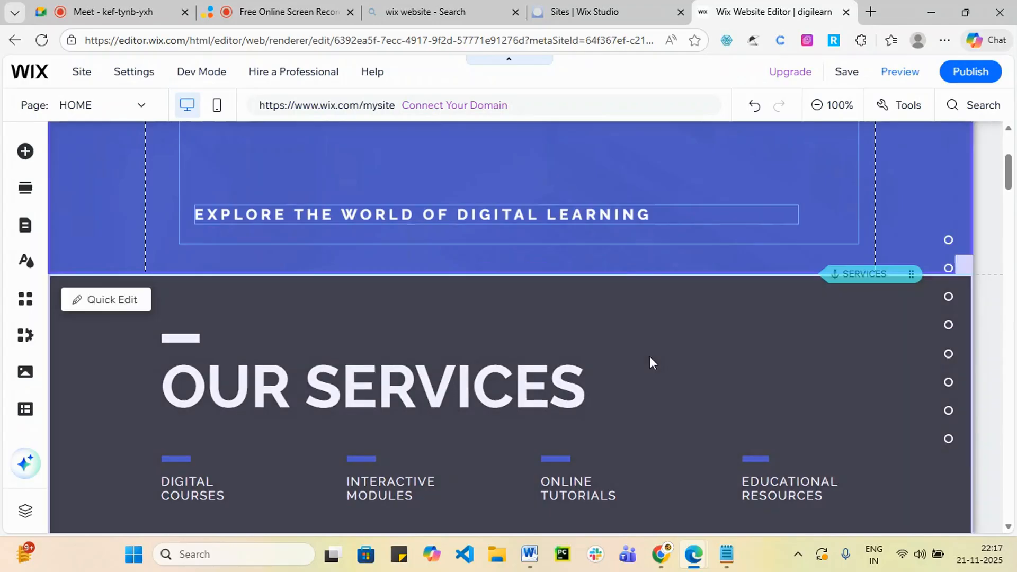
- Place the tagline directly under the WELCOME TO DIGILEARN heading and trim the remaining space beneath the heading's text box
scroll(716, 458, "up", 4)
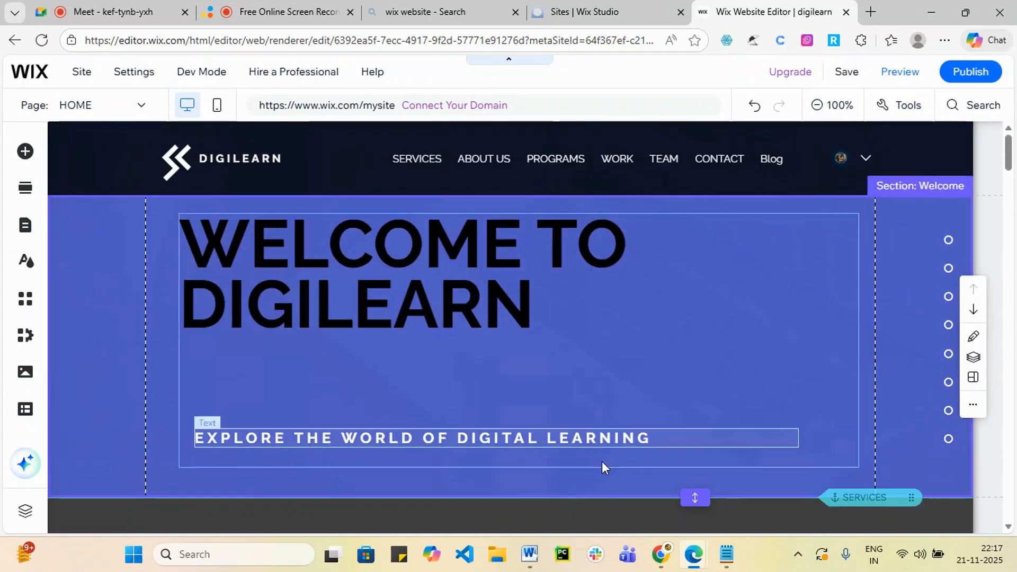
left_click_drag(586, 439, 579, 352)
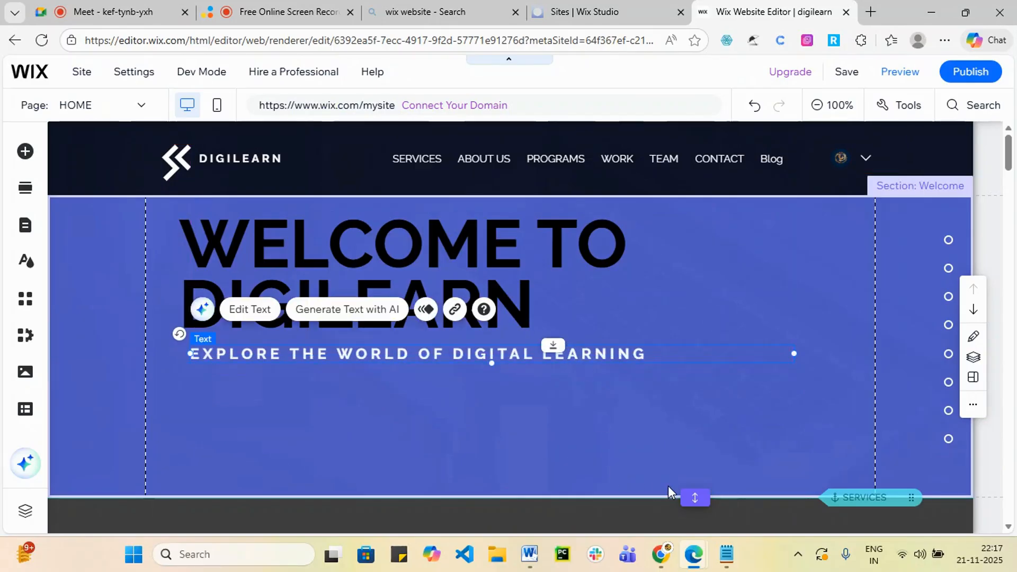
double_click(700, 498)
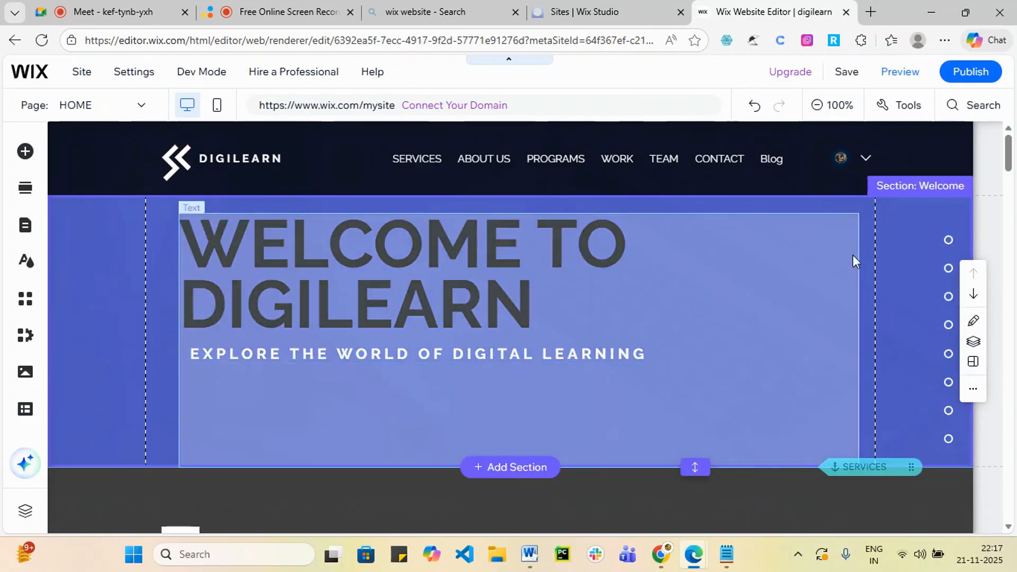
- Open the video background library for the Welcome section and browse the available Wix videos
left_click(67, 214)
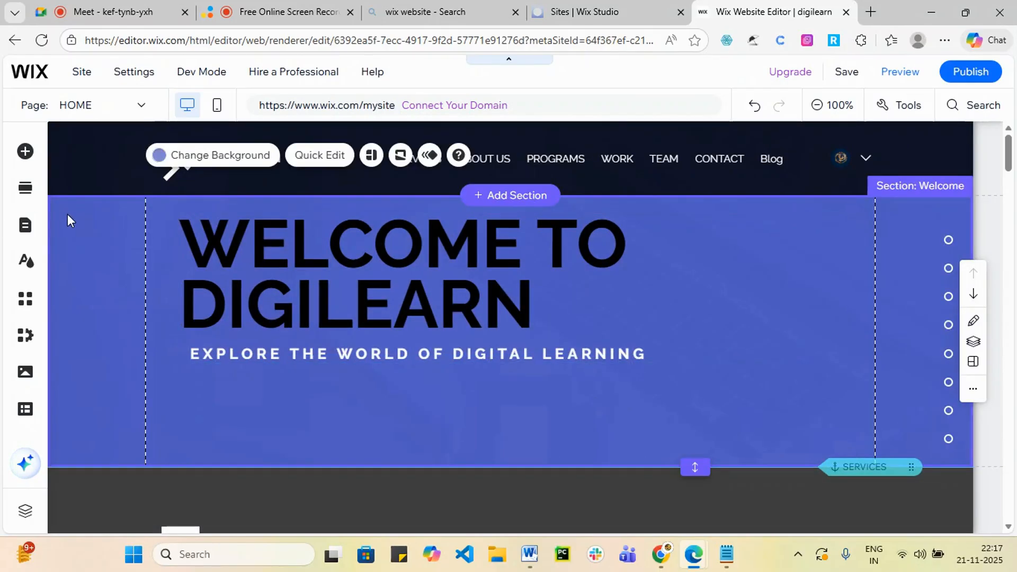
left_click(208, 155)
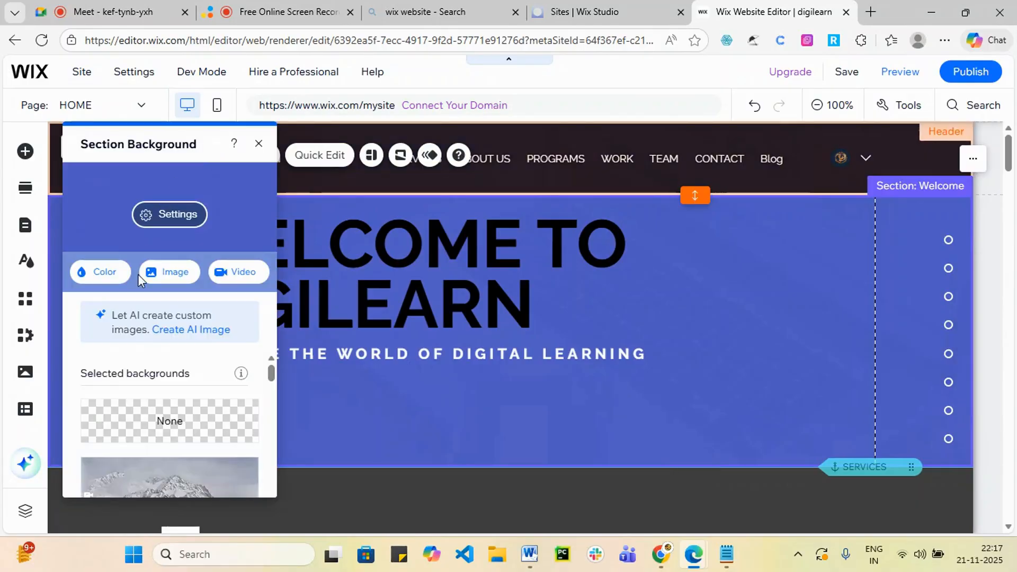
scroll(179, 296, "down", 3)
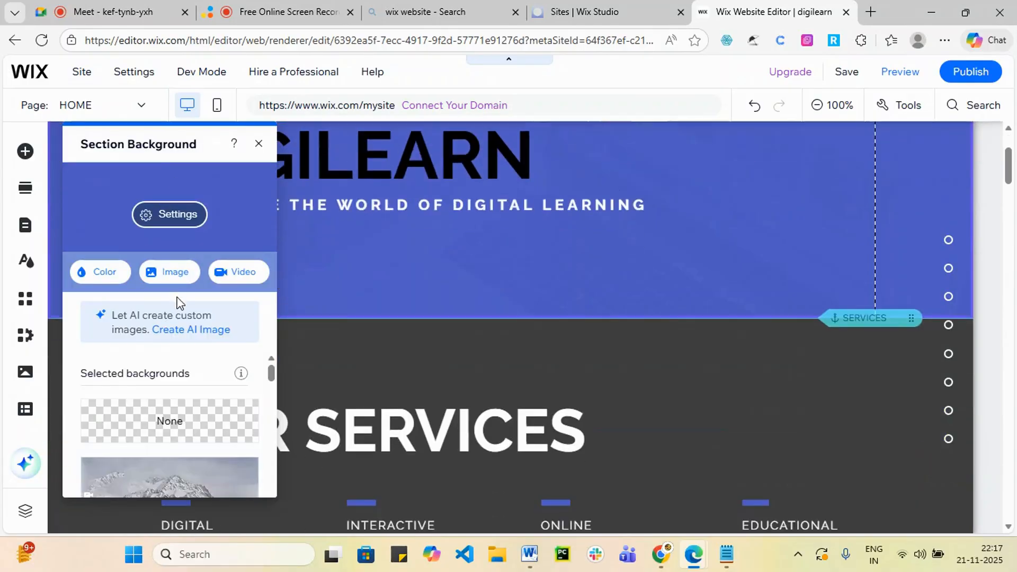
left_click(237, 274)
scroll(530, 392, "down", 3)
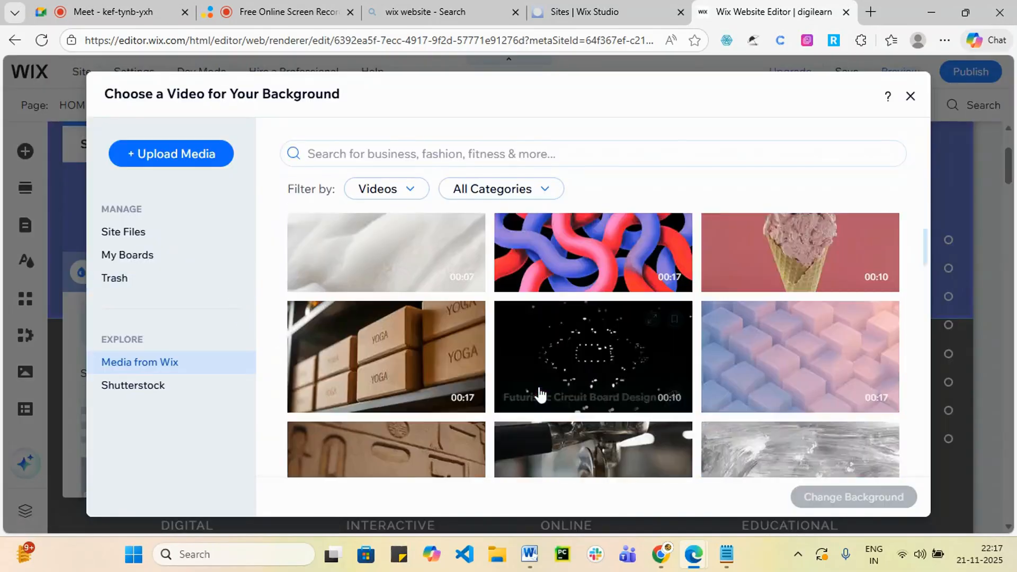
scroll(539, 395, "down", 3)
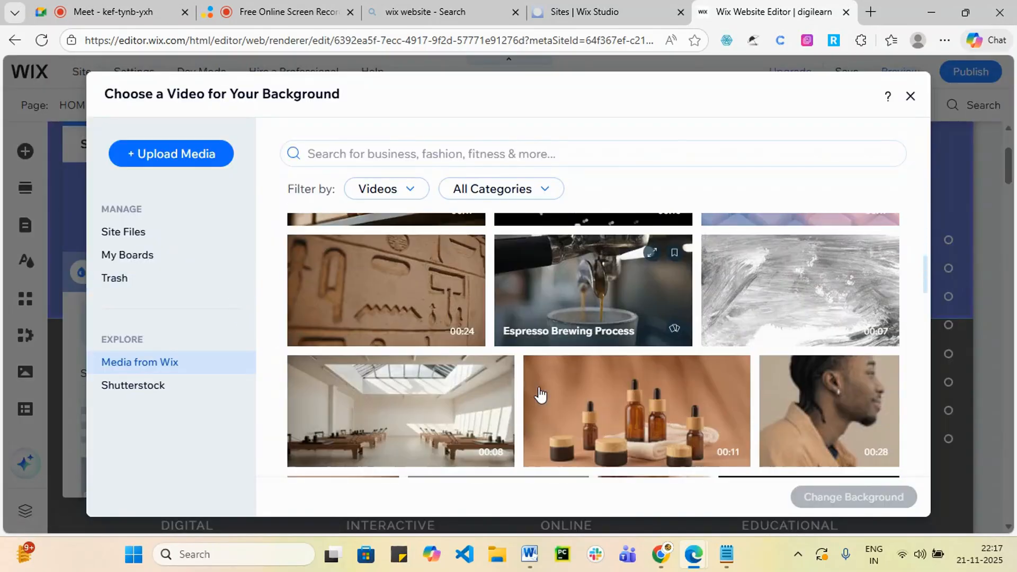
scroll(539, 395, "down", 4)
- Search the background videos for "digital" and apply the blue-lit futuristic corridor video to the Welcome section
left_click(360, 154)
type("go")
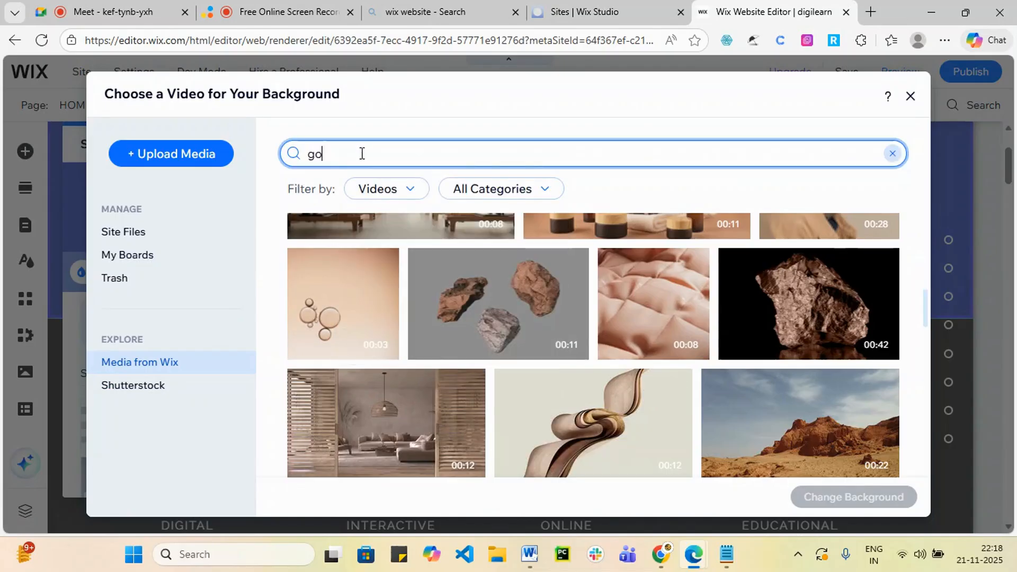
key("BackSpace")
key("BackSpace")
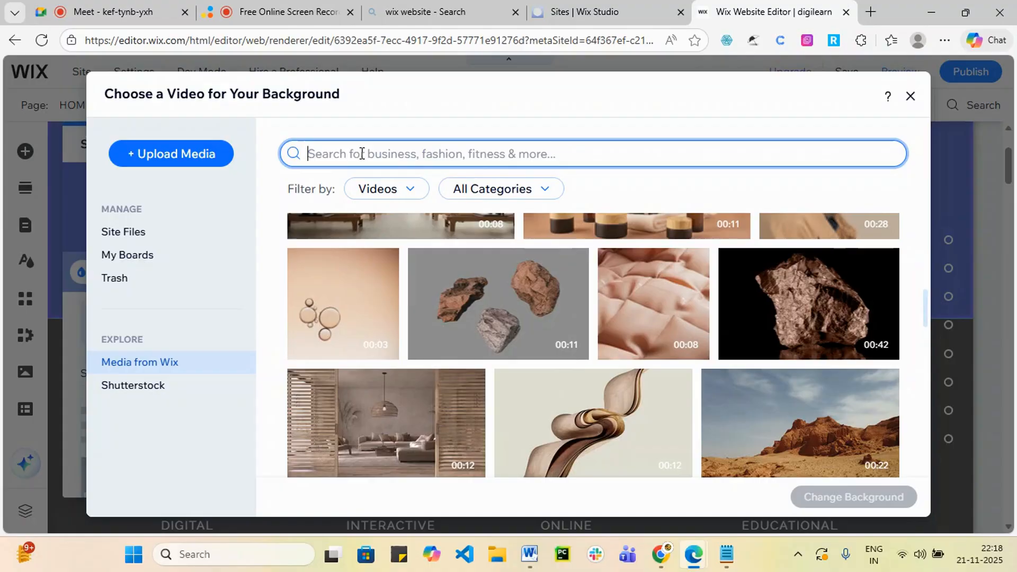
type("digital")
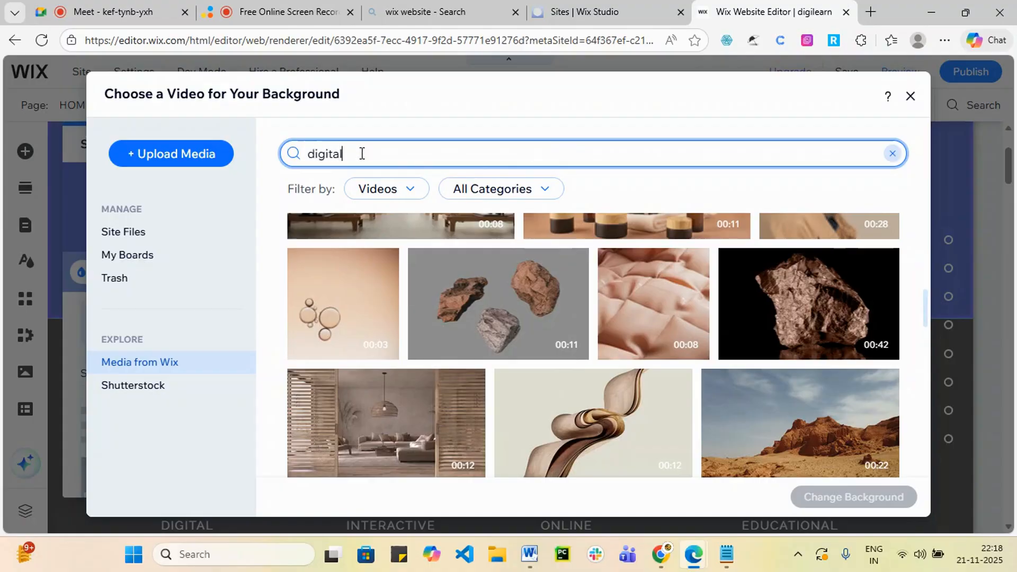
key("Return")
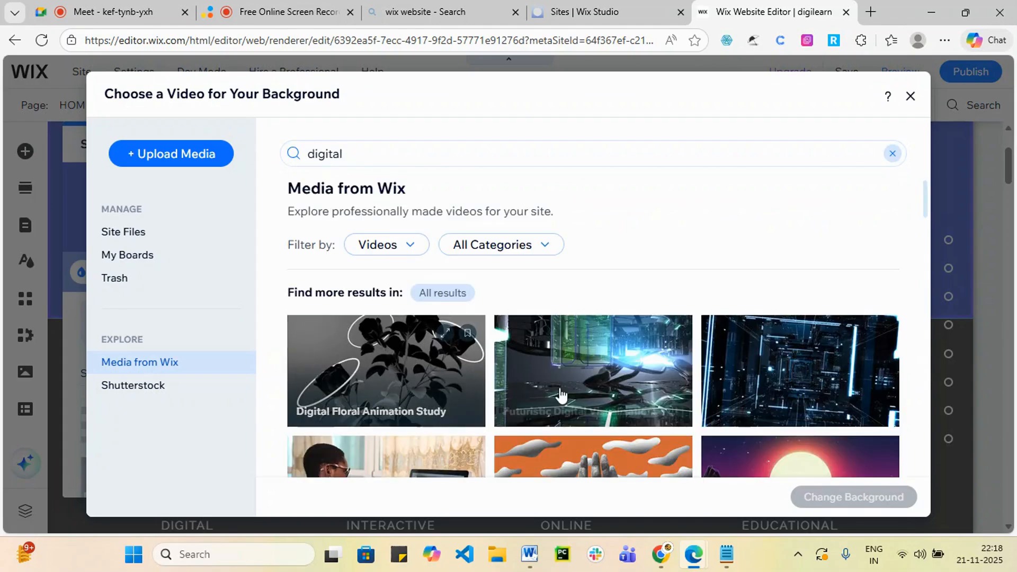
scroll(529, 387, "down", 1)
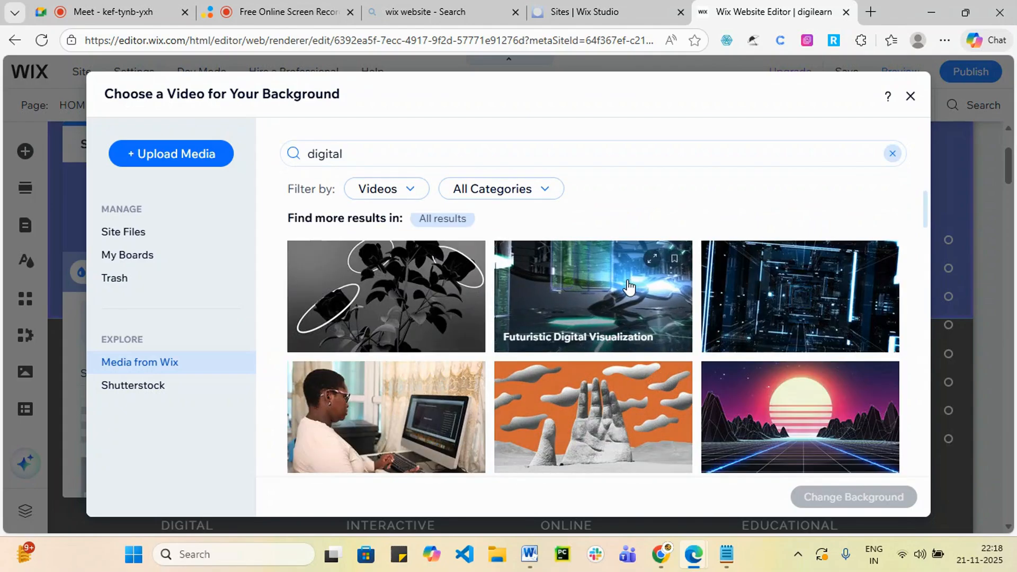
left_click(754, 299)
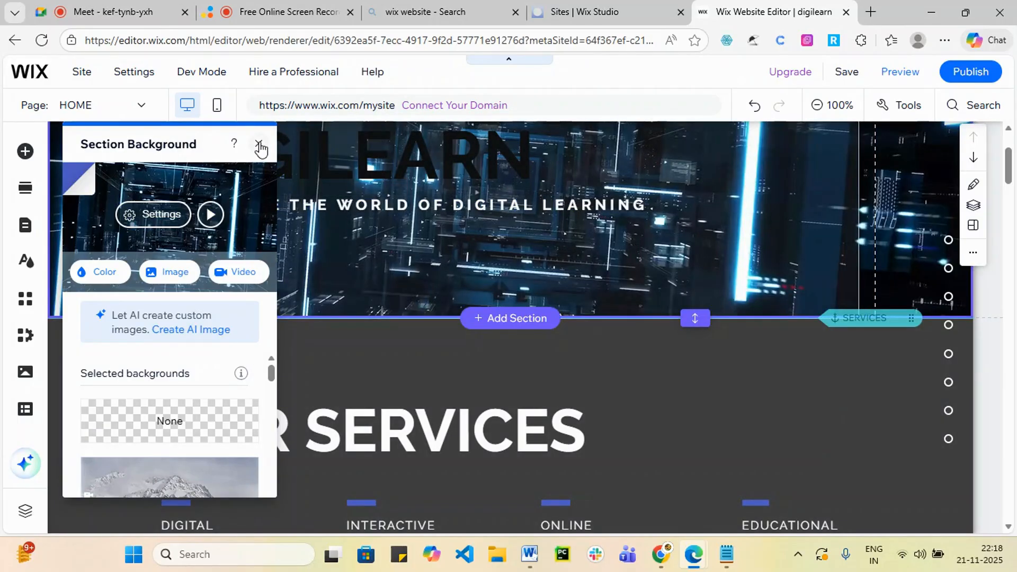
left_click(260, 150)
- Change the text color of the WELCOME TO DIGILEARN heading to white (#FFFFFF)
scroll(540, 367, "up", 3)
left_click(312, 267)
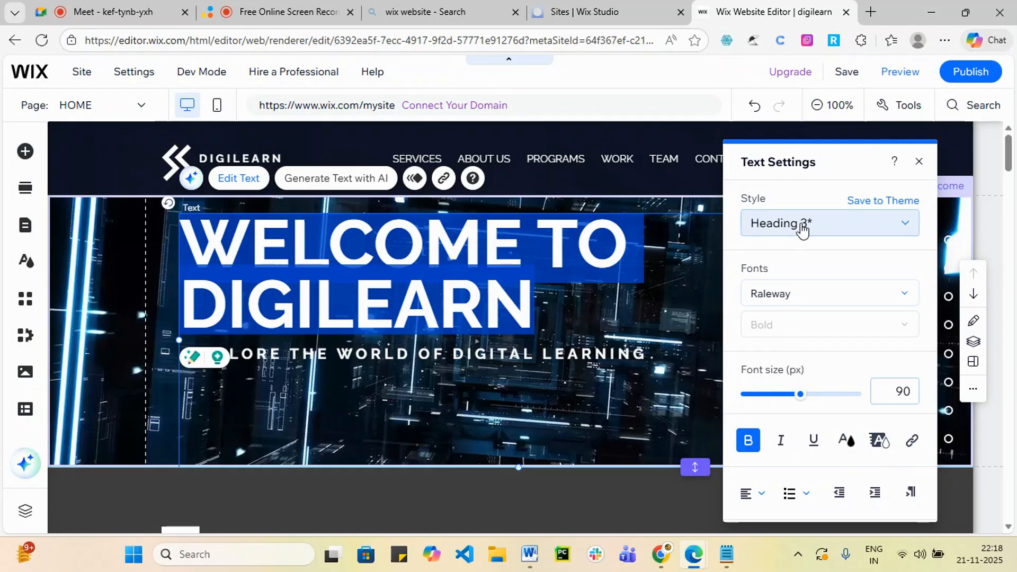
left_click(906, 229)
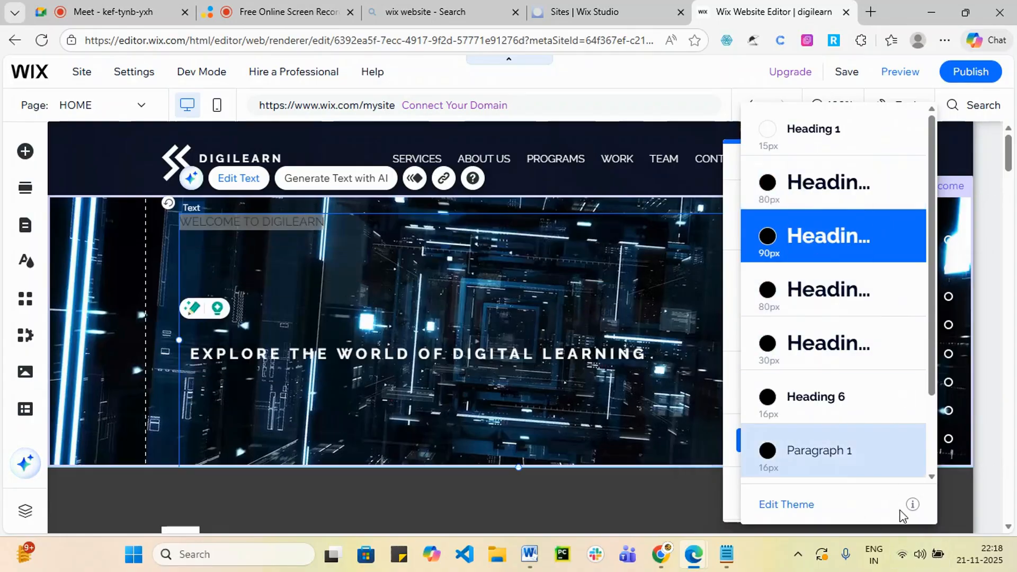
left_click(725, 157)
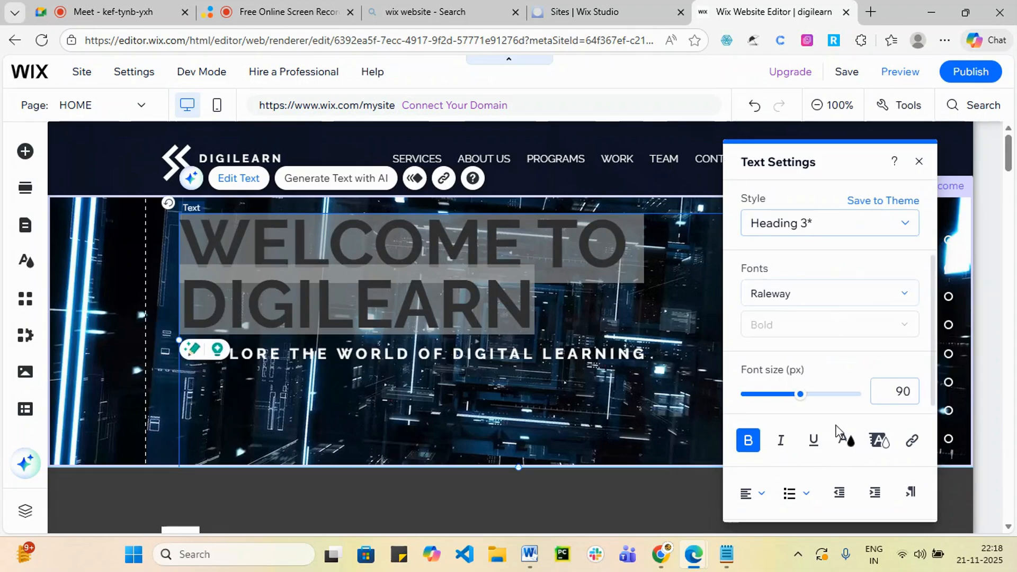
left_click(847, 441)
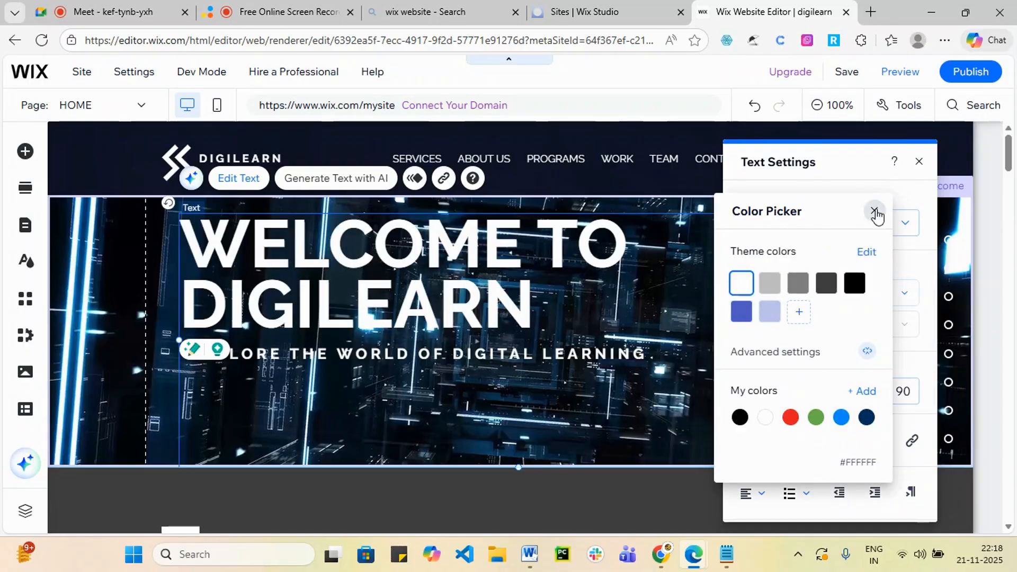
left_click(875, 213)
left_click(661, 260)
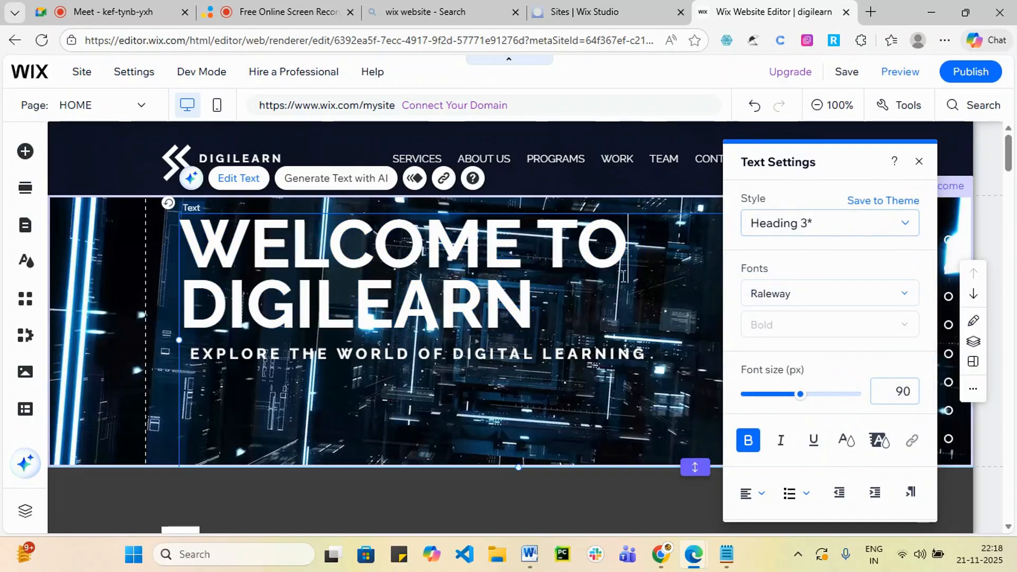
left_click(919, 161)
- Add a new section between the Welcome and Services sections, starting from a designed section
scroll(522, 331, "down", 1)
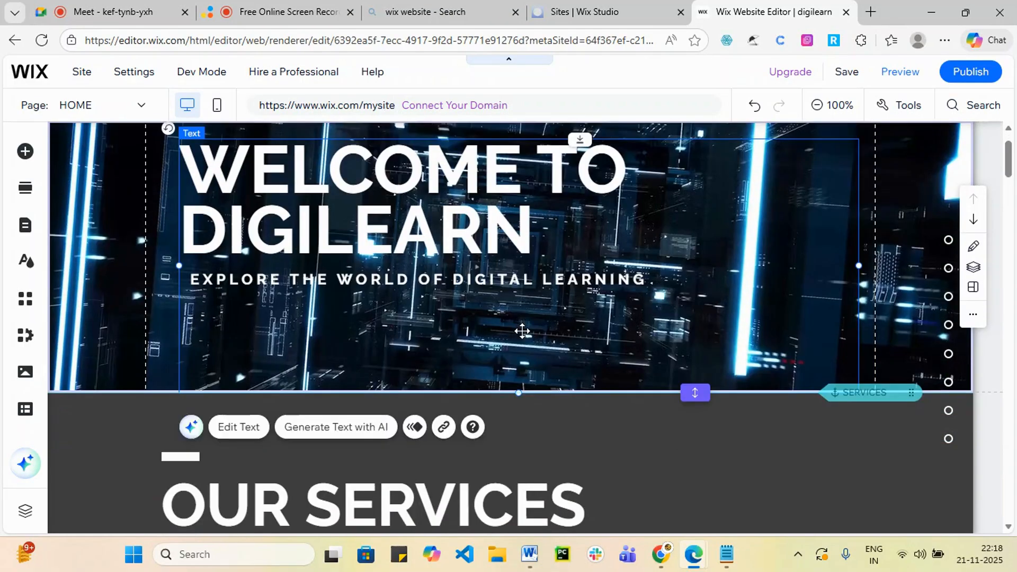
scroll(522, 331, "down", 4)
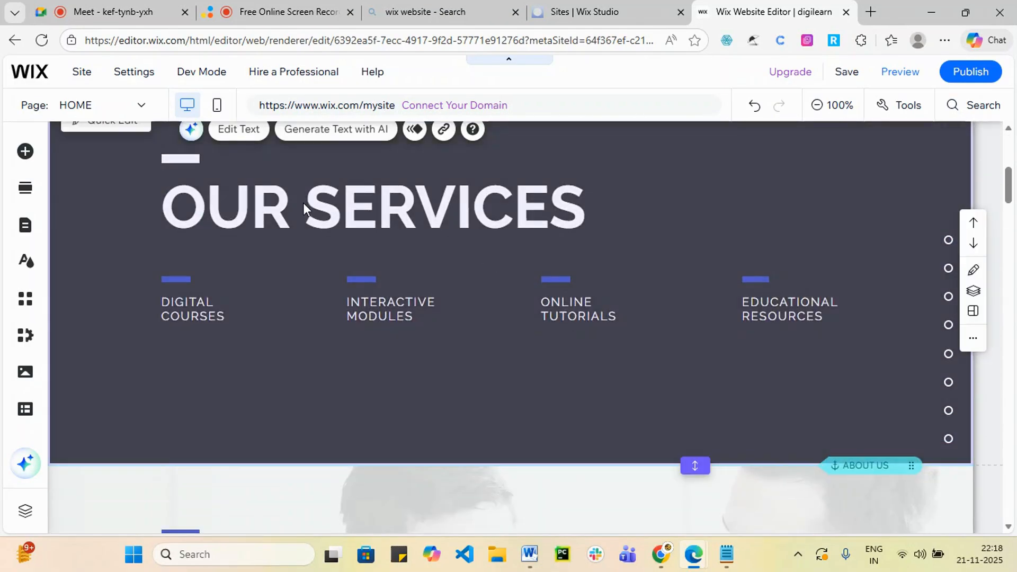
scroll(518, 373, "up", 4)
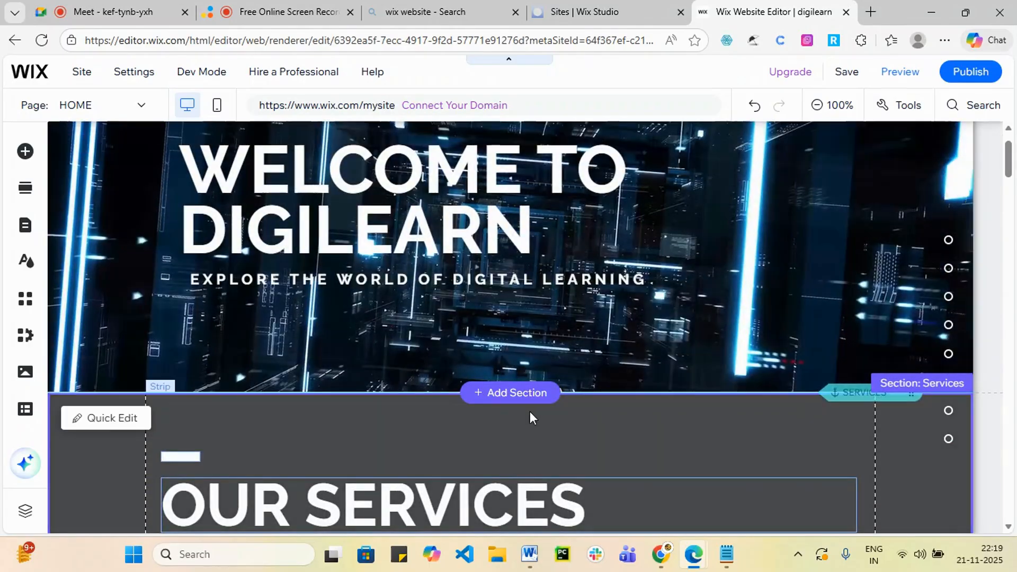
left_click(506, 393)
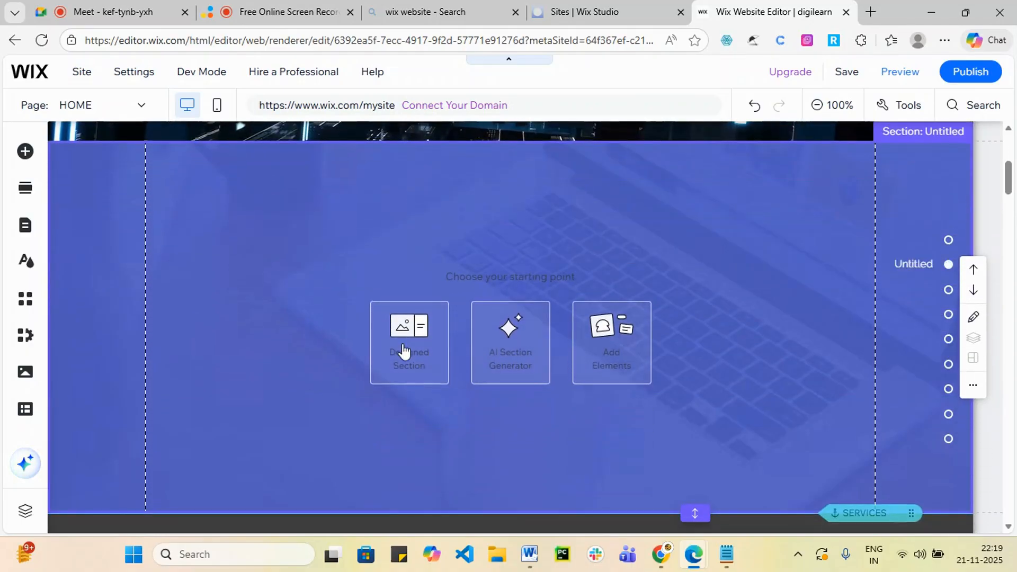
left_click(402, 347)
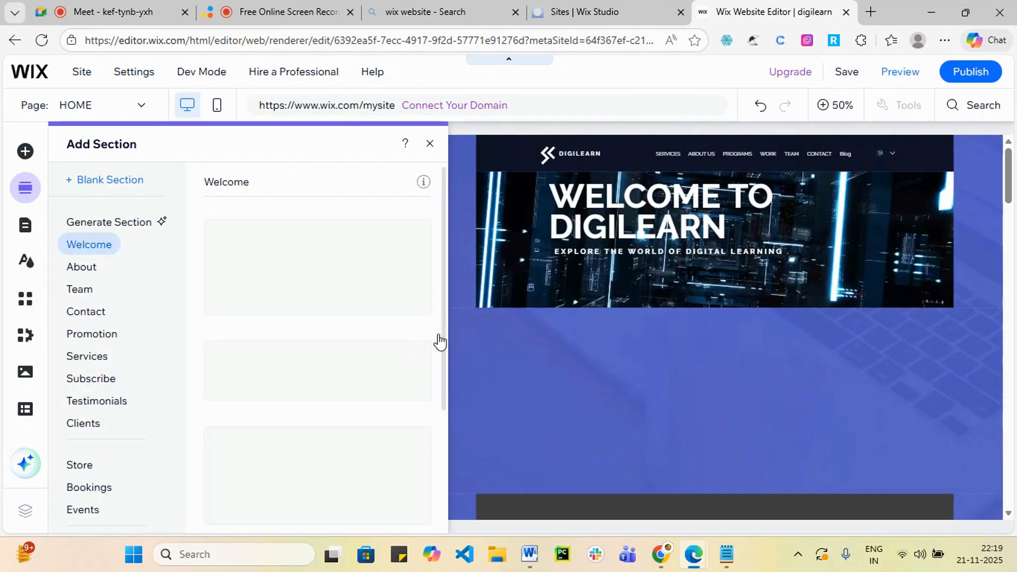
- Insert the "Our Team." layout with four member cards from the Team designs into the new section
left_click(89, 299)
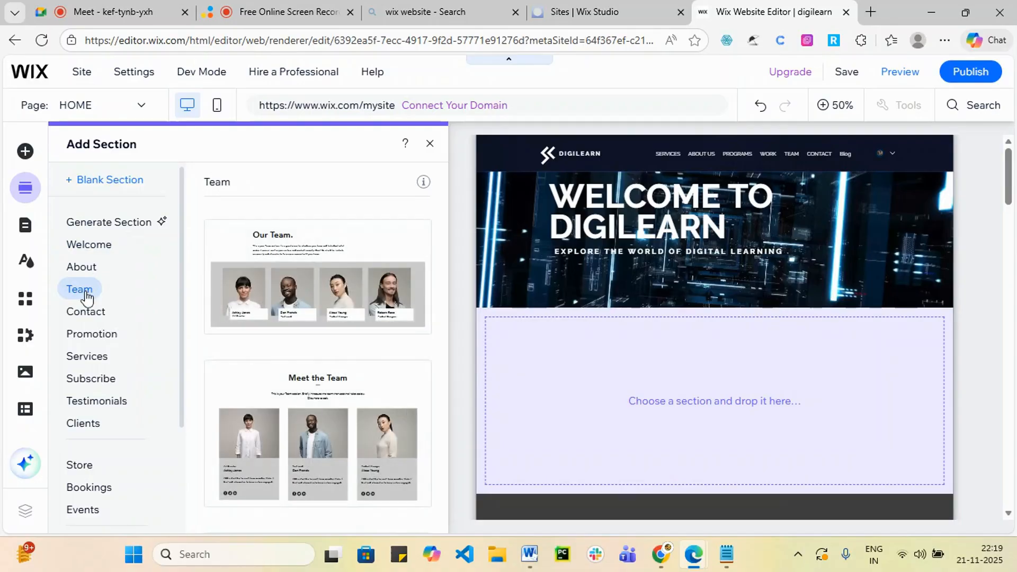
scroll(329, 403, "down", 5)
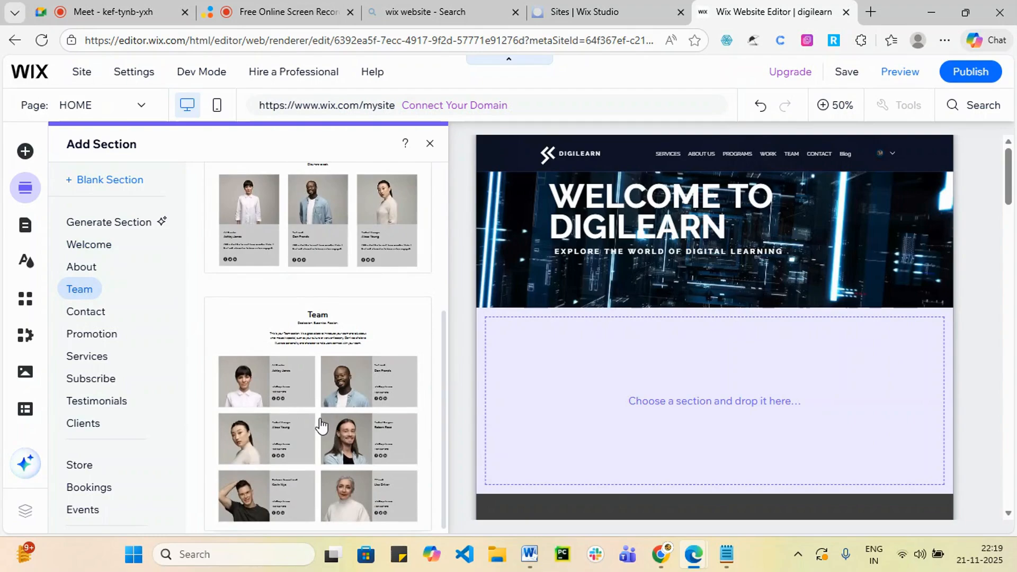
scroll(324, 440, "up", 5)
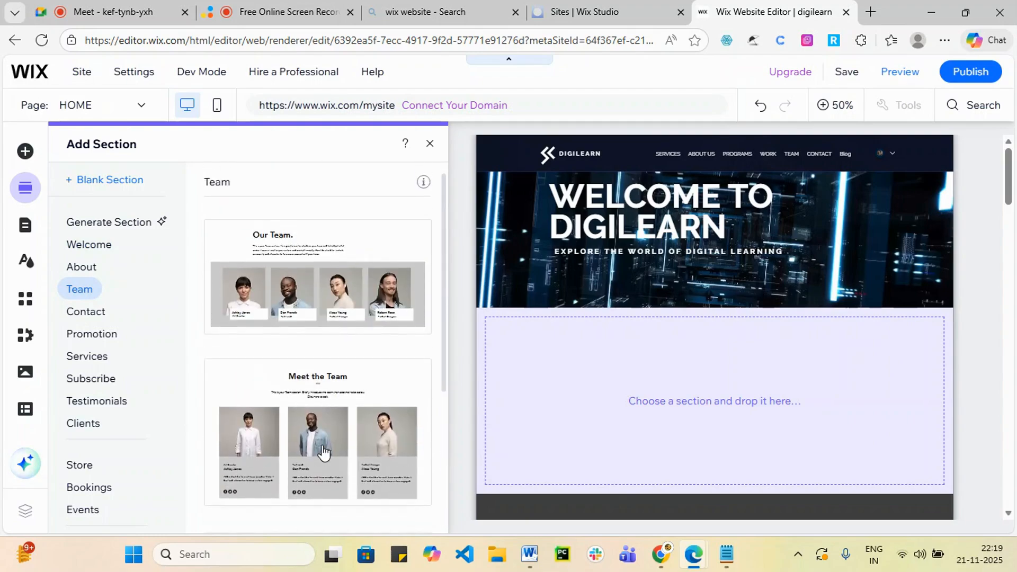
left_click(287, 299)
left_click(796, 410)
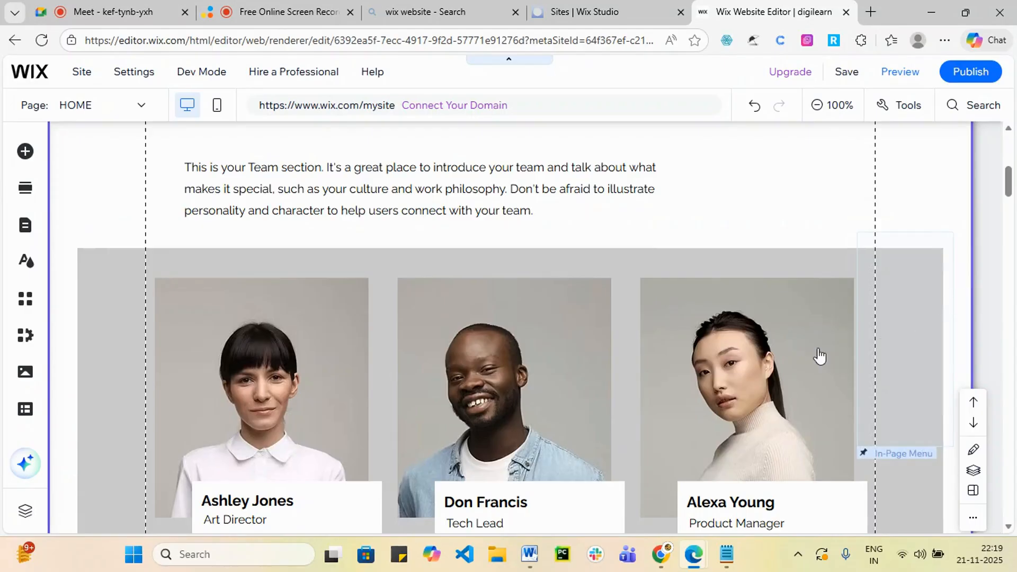
- Delete the title text box and the introductory paragraph above the member cards in the Team section
scroll(482, 386, "down", 5)
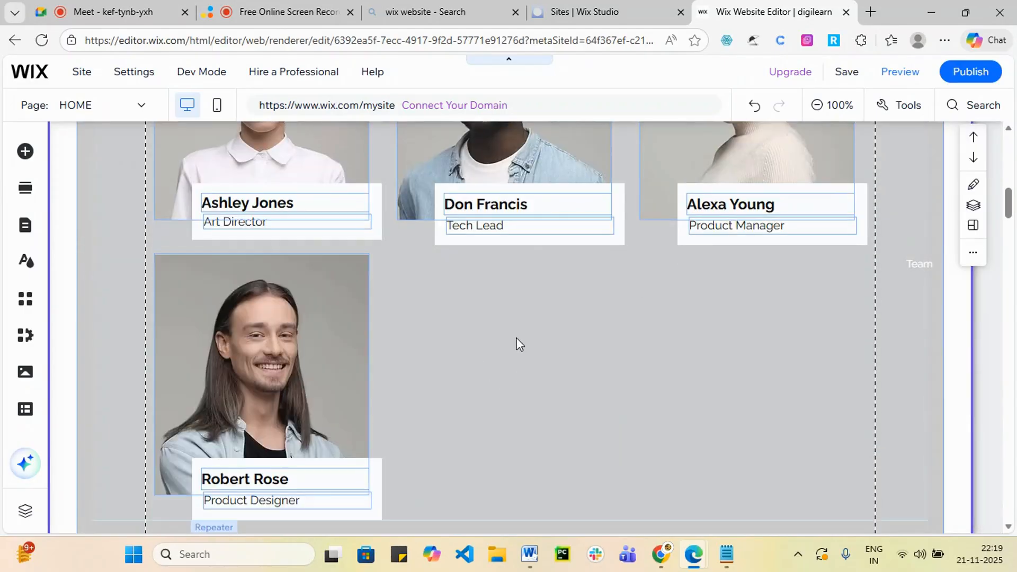
scroll(754, 339, "up", 5)
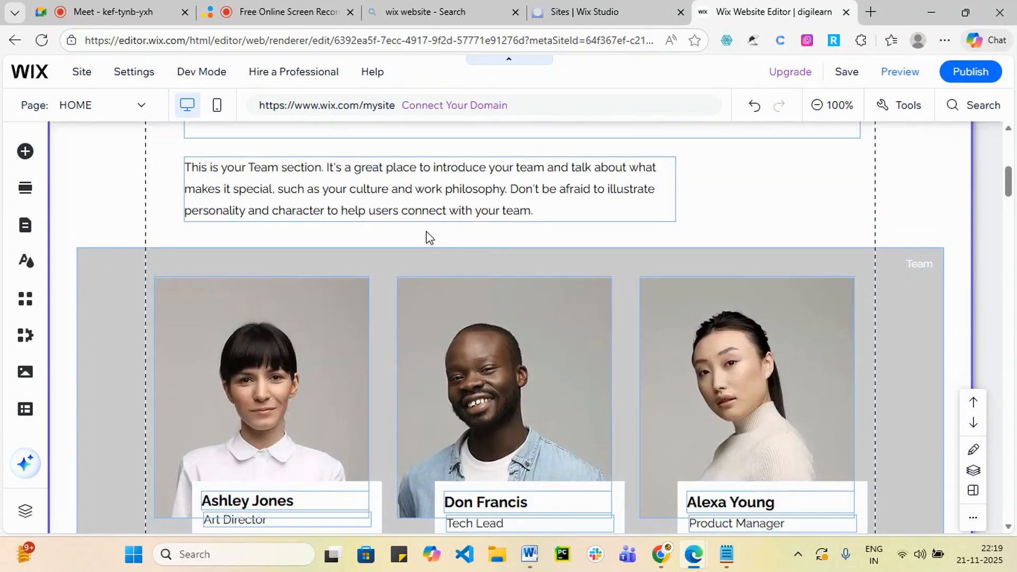
scroll(418, 265, "up", 3)
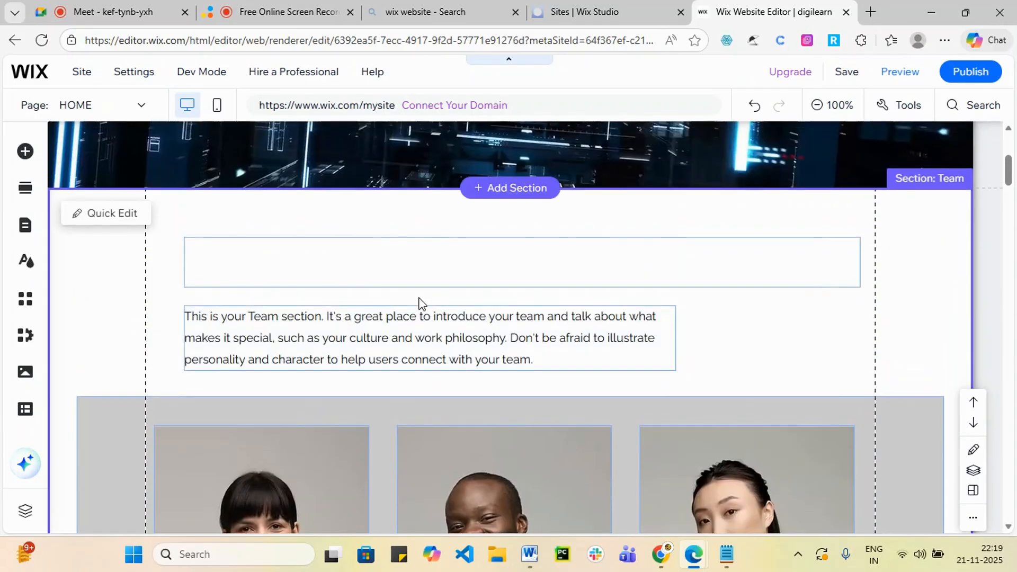
left_click(464, 258)
key("Delete")
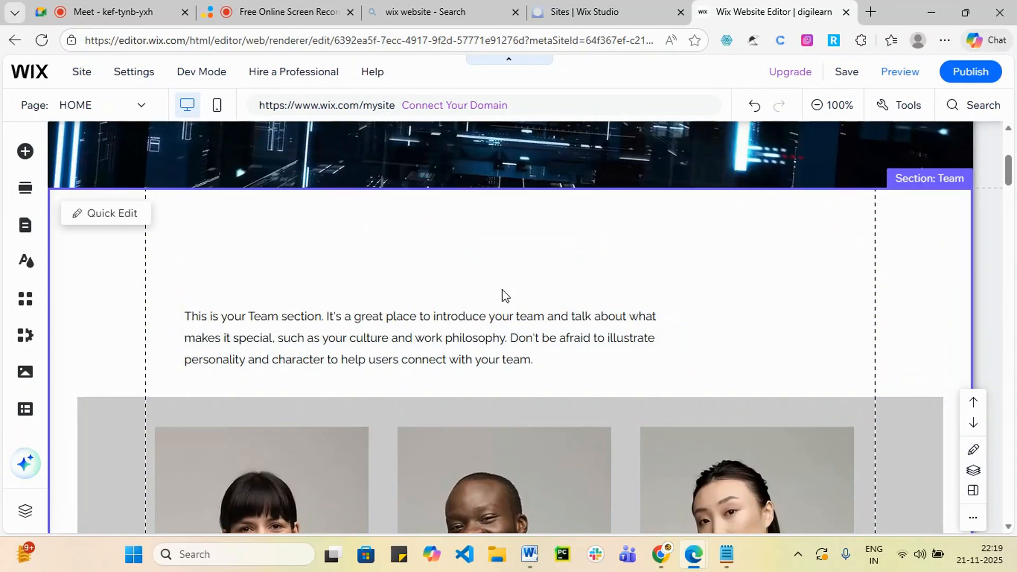
left_click(444, 339)
key("Delete")
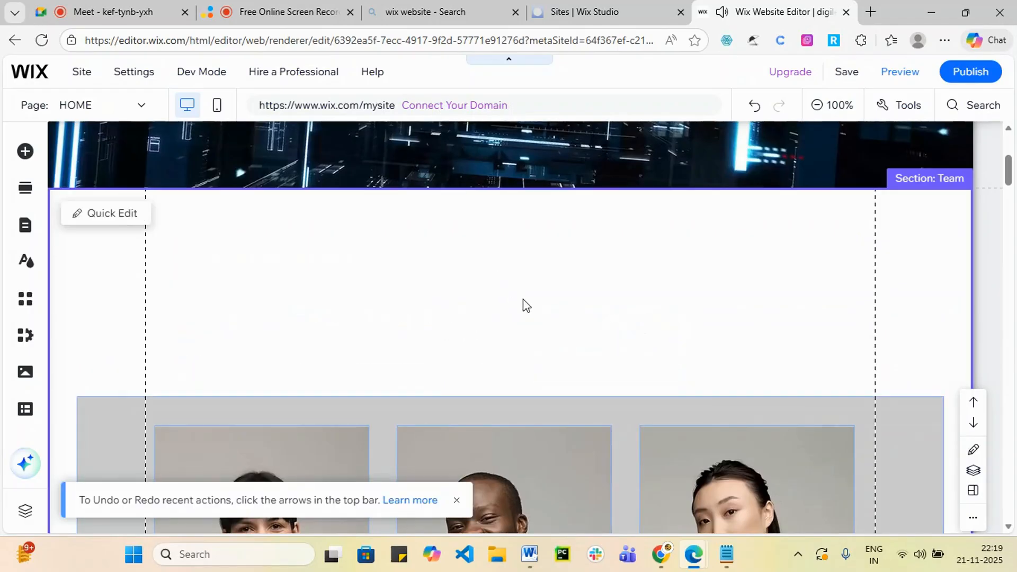
- Trim the space below the Team section's grey strip and move the member cards' repeater up to just below the Welcome section
scroll(564, 336, "down", 10)
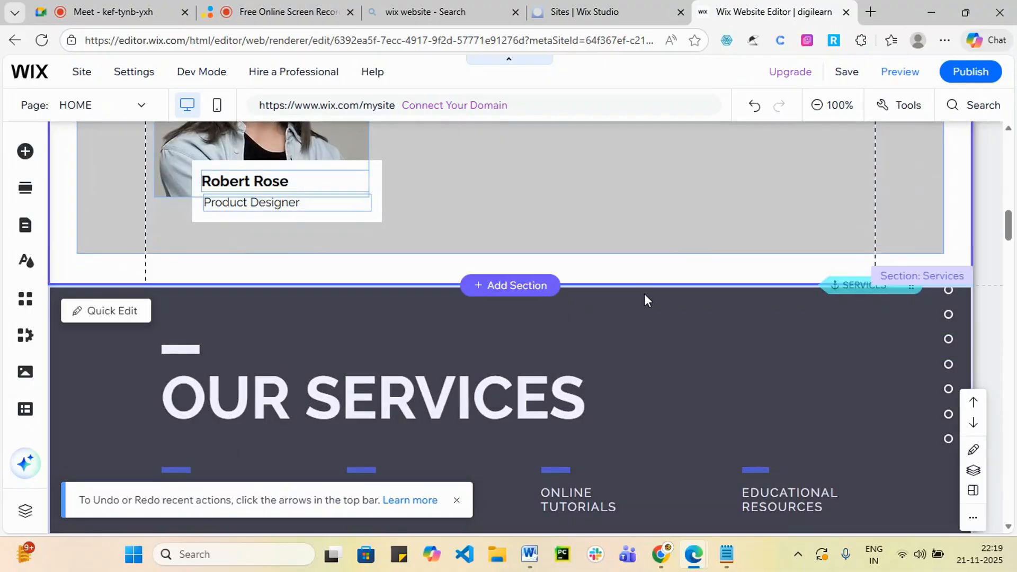
left_click_drag(681, 283, 681, 130)
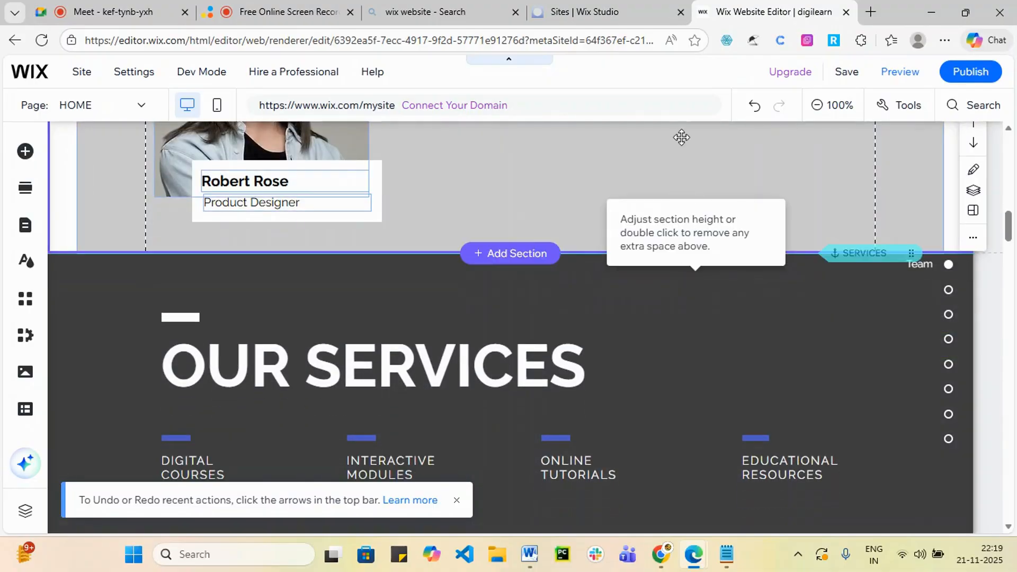
scroll(625, 230, "up", 5)
scroll(567, 284, "up", 3)
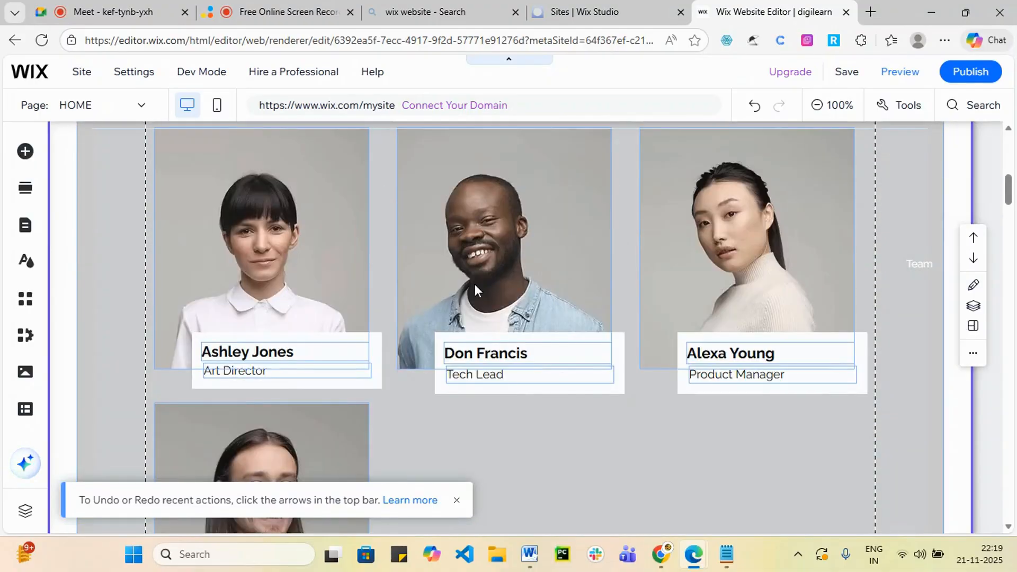
scroll(472, 291, "up", 3)
left_click_drag(459, 296, 480, 112)
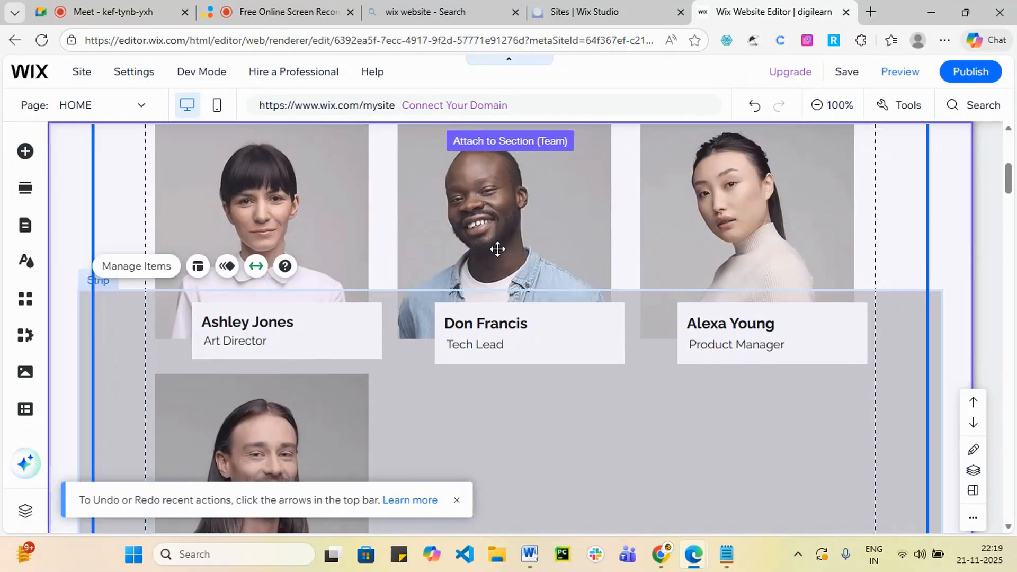
scroll(609, 288, "up", 3)
scroll(688, 302, "down", 1)
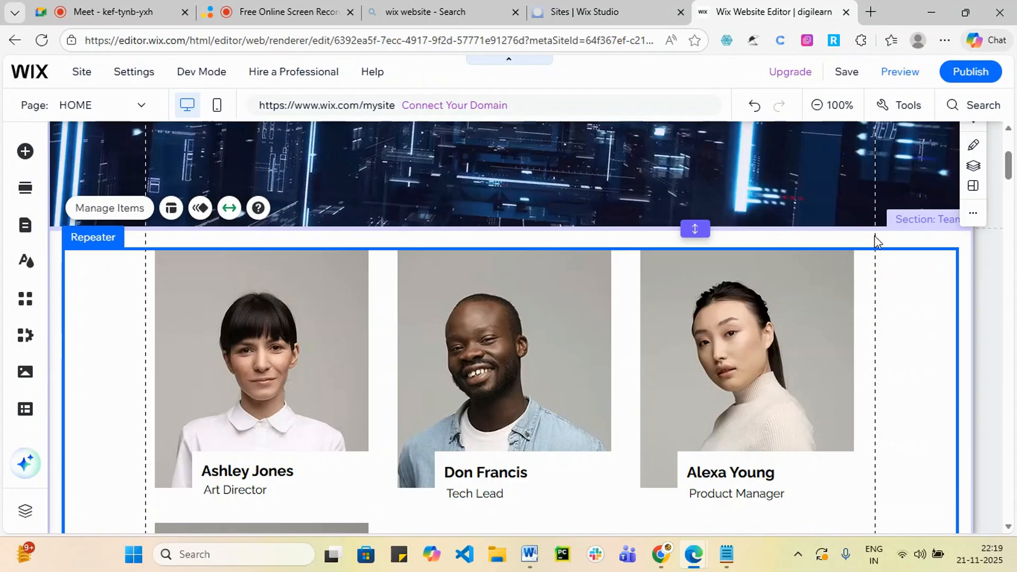
- Review the Team section's member cards and grey strip down to the Our Services heading
scroll(581, 387, "down", 10)
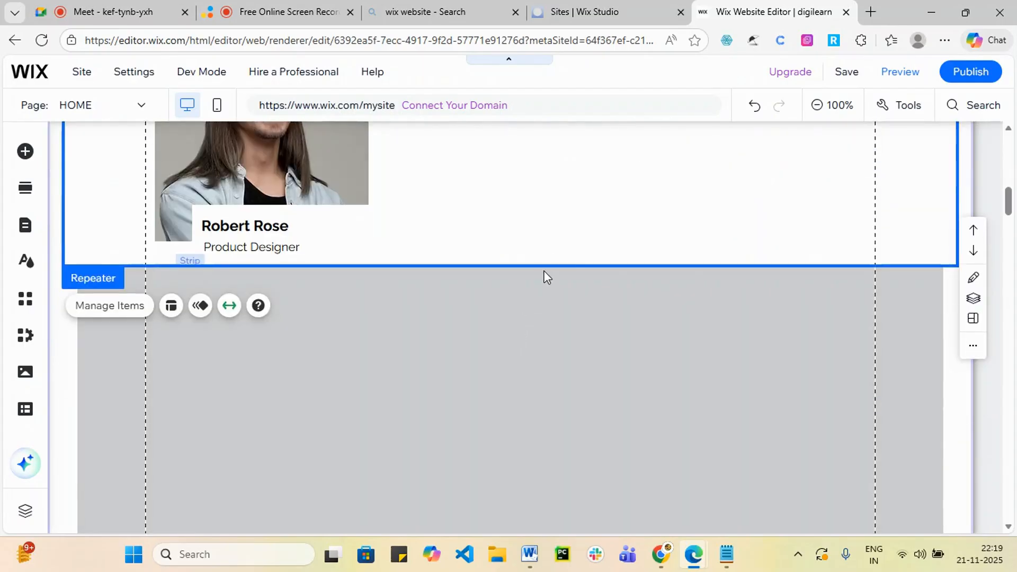
scroll(466, 379, "up", 10)
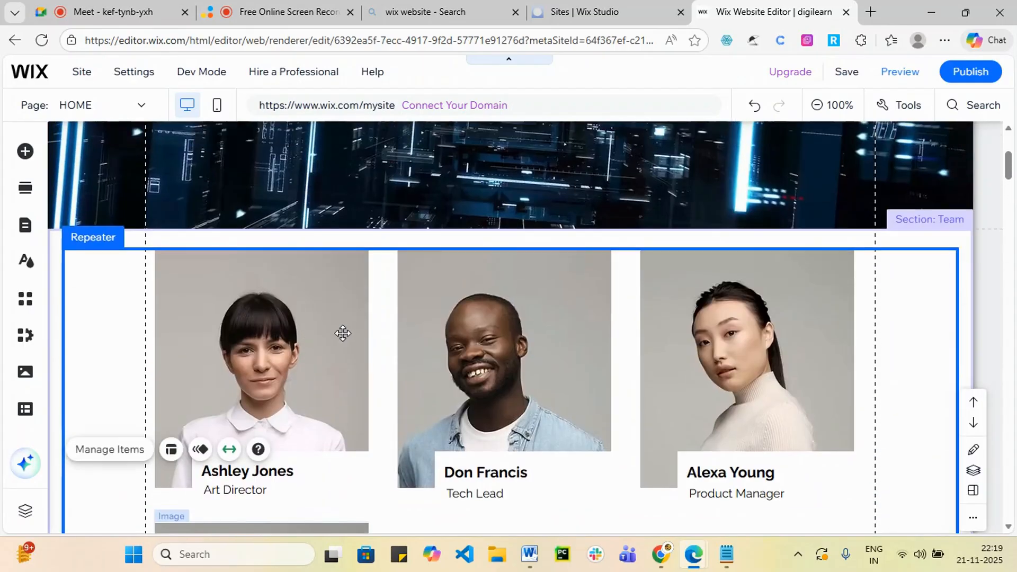
left_click(311, 342)
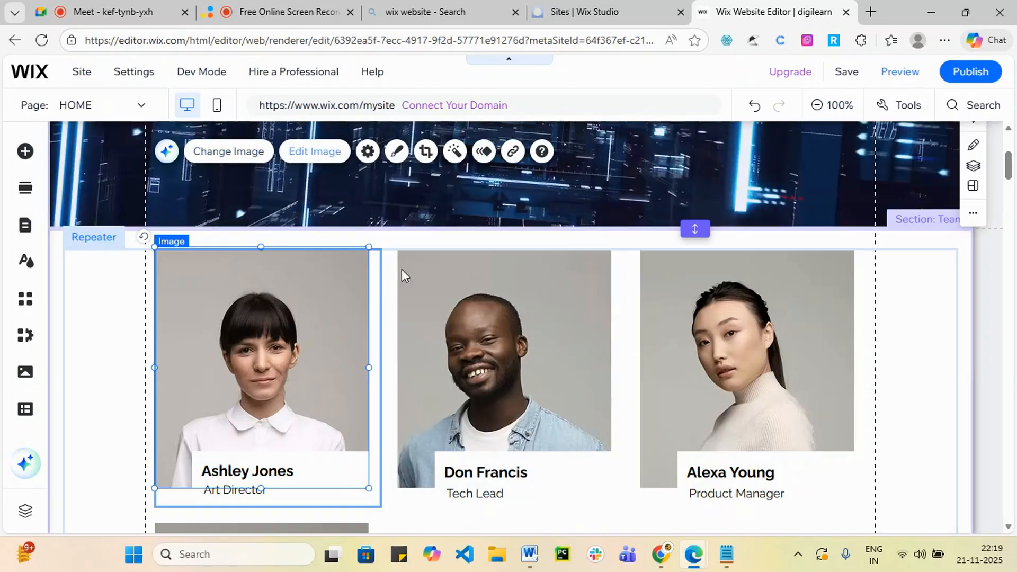
left_click(519, 355)
scroll(897, 392, "down", 10)
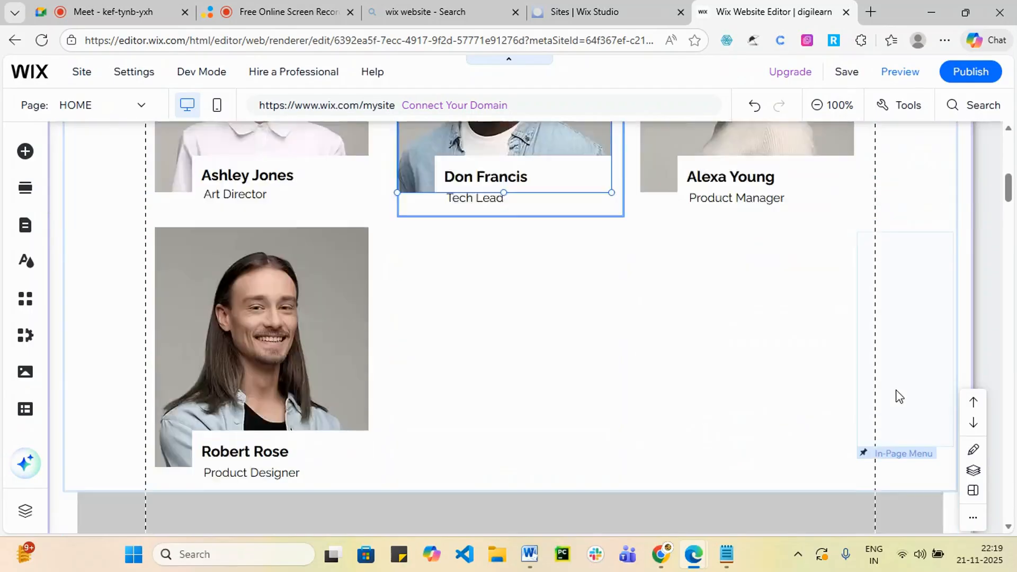
scroll(582, 382, "down", 8)
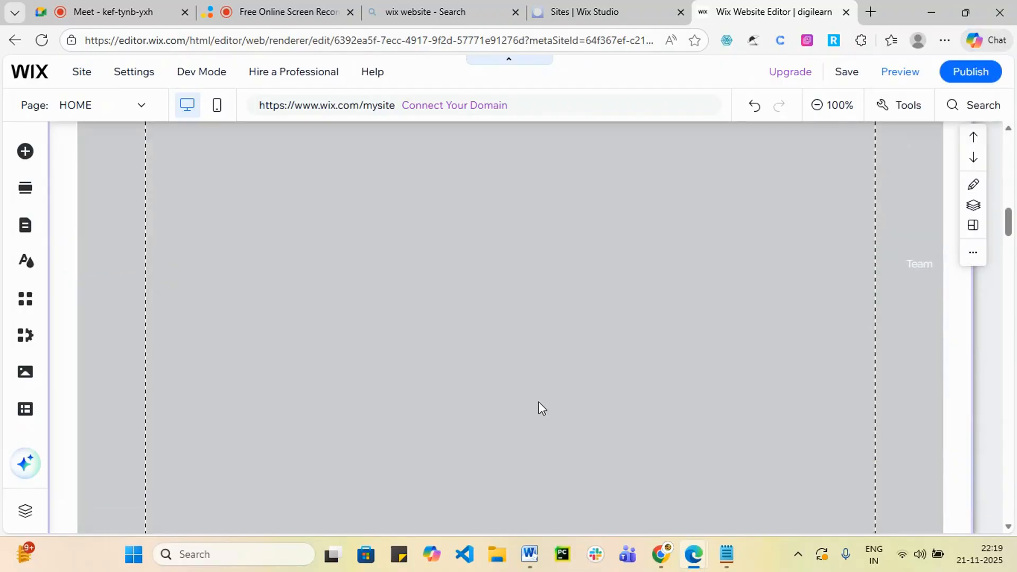
left_click(436, 342)
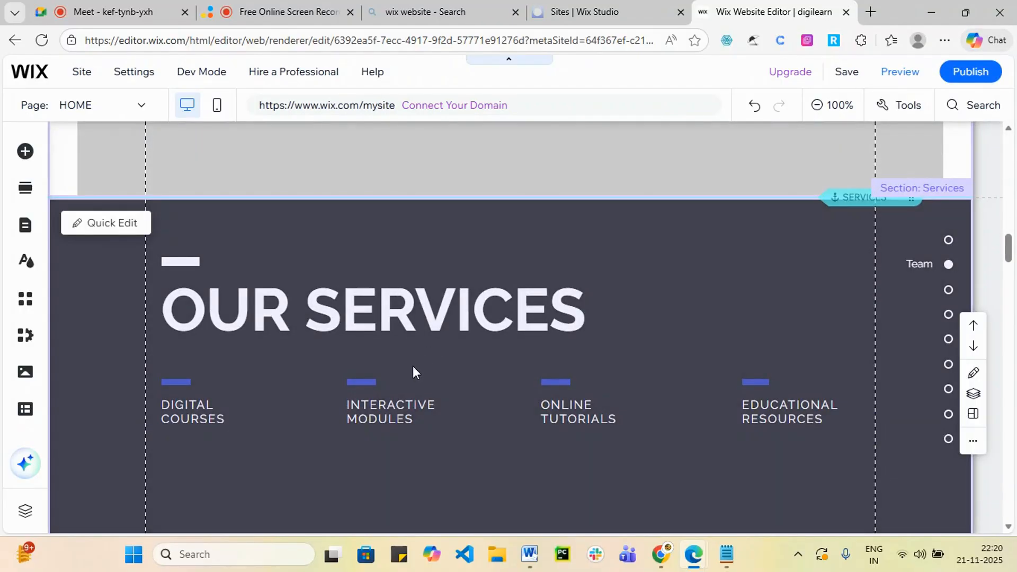
scroll(451, 370, "up", 8)
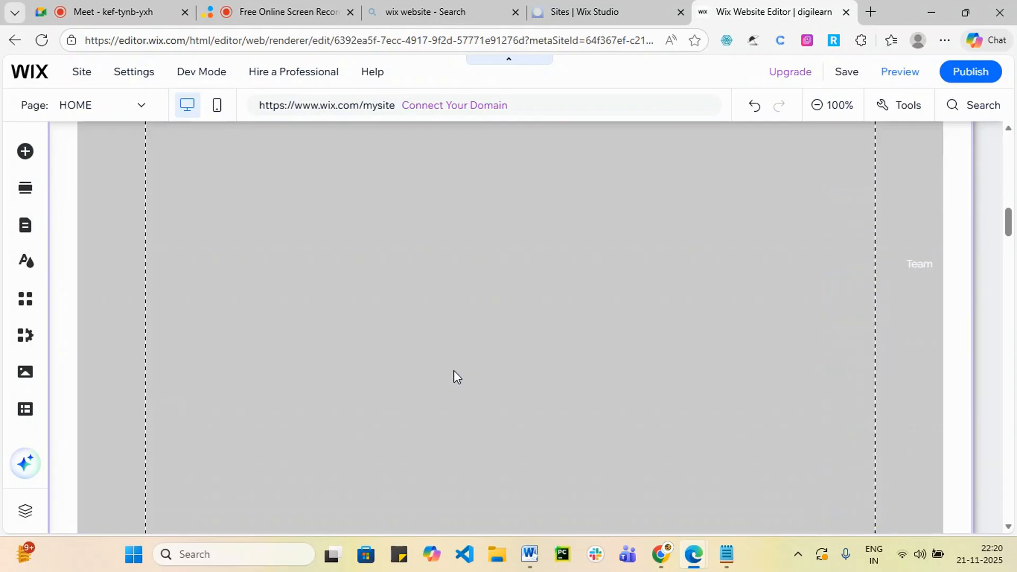
scroll(454, 370, "up", 10)
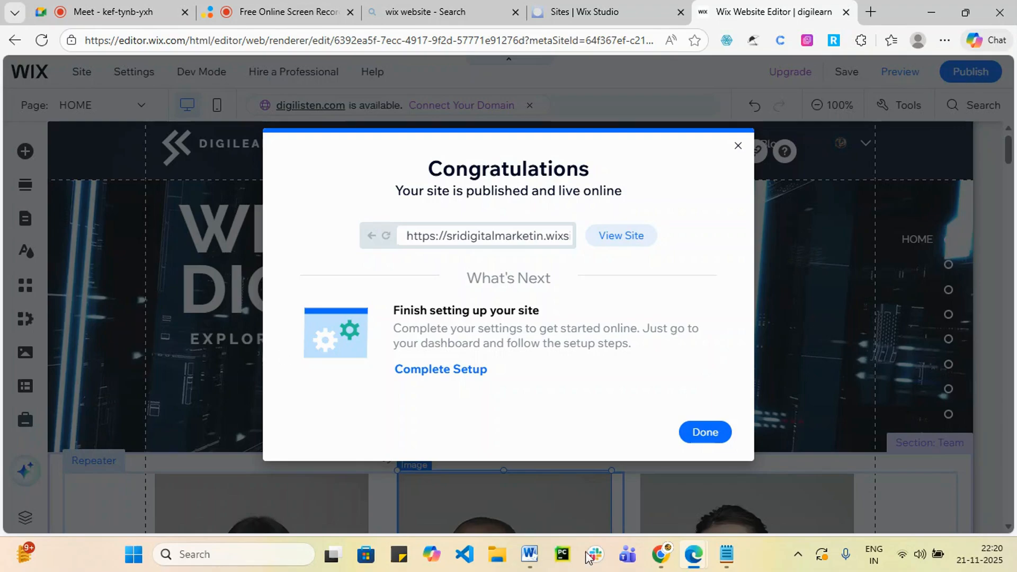
- Open the published live site and check the Welcome banner and team member cards
left_click(639, 243)
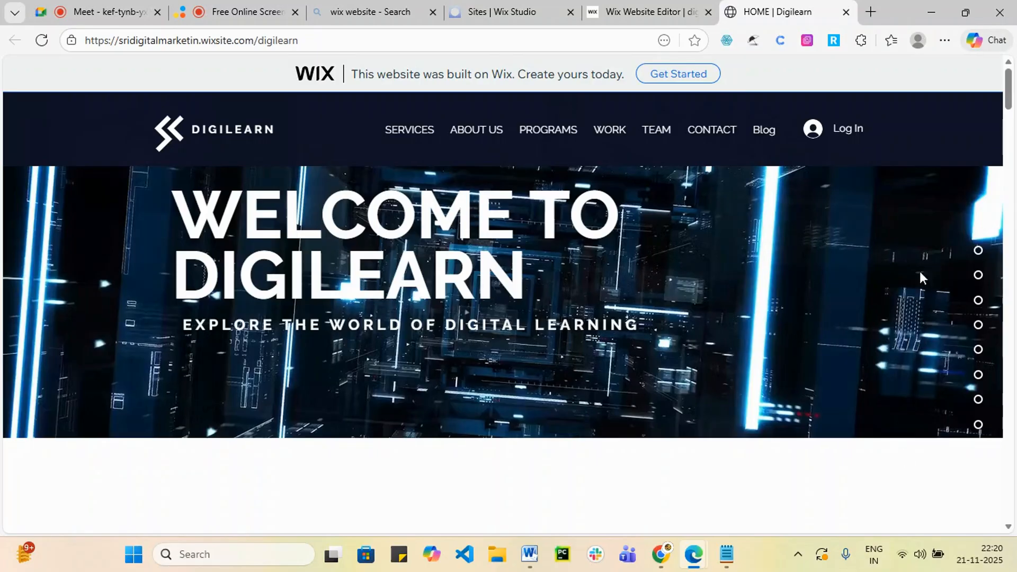
scroll(585, 321, "down", 5)
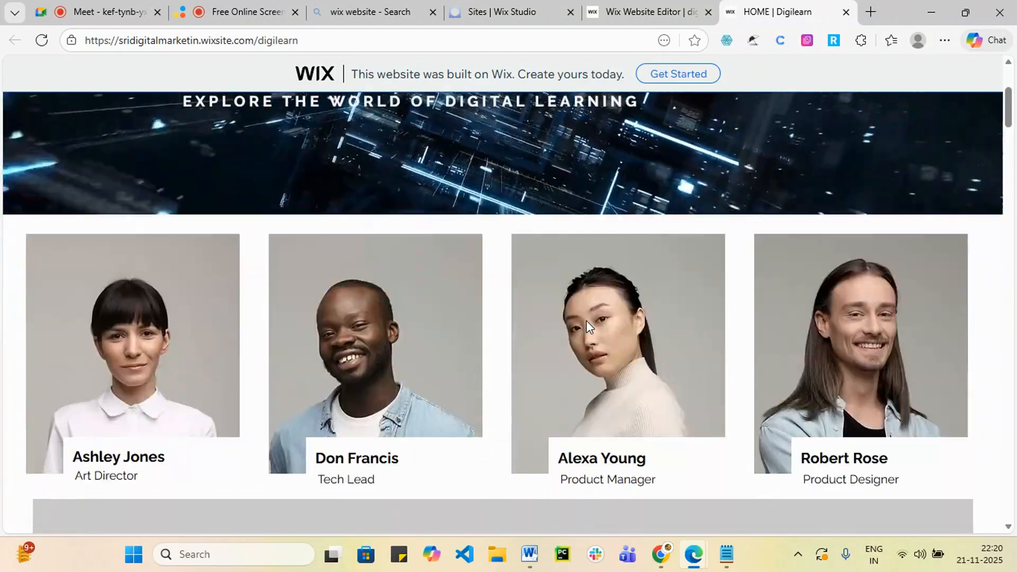
scroll(583, 324, "up", 5)
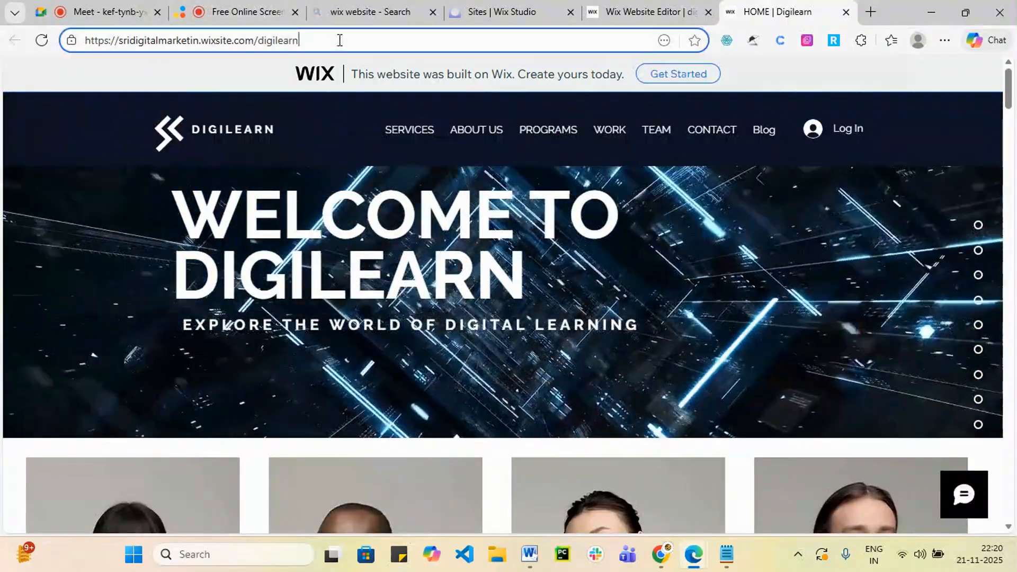
- Copy the live site's address and open it in a new InPrivate window
left_click(338, 39)
key("ctrl+c")
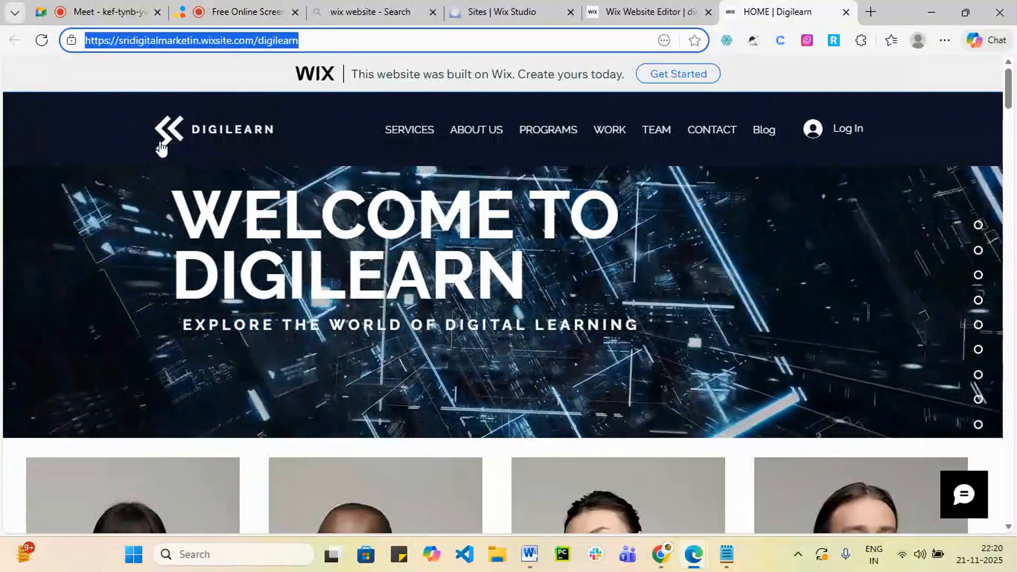
left_click(945, 41)
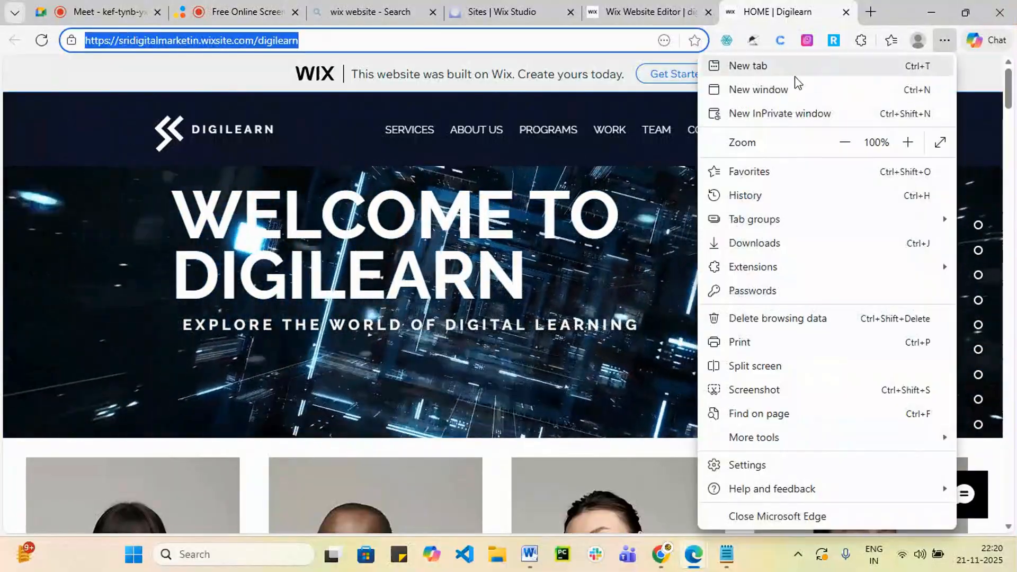
left_click(776, 113)
key("ctrl+v")
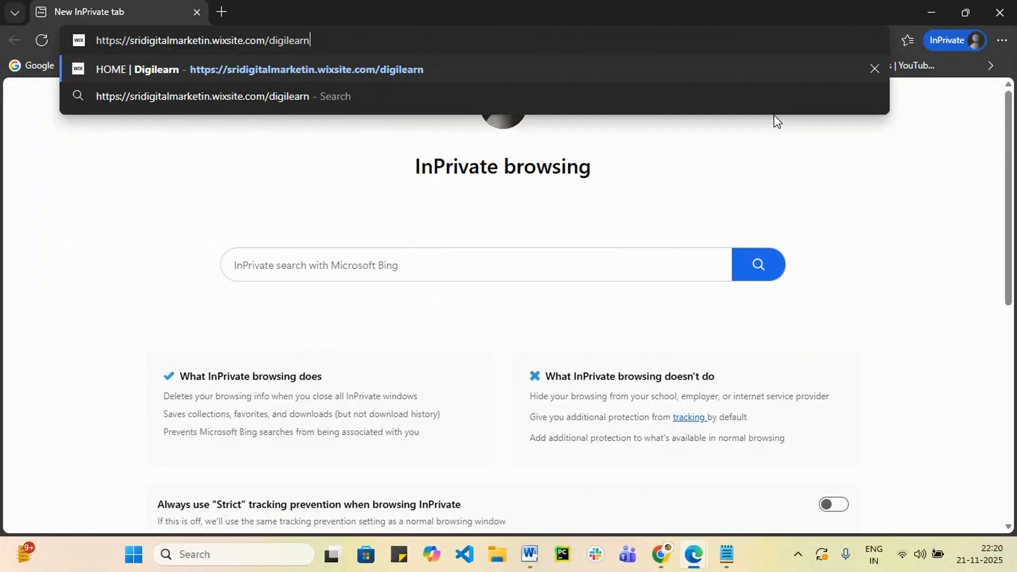
key("Return")
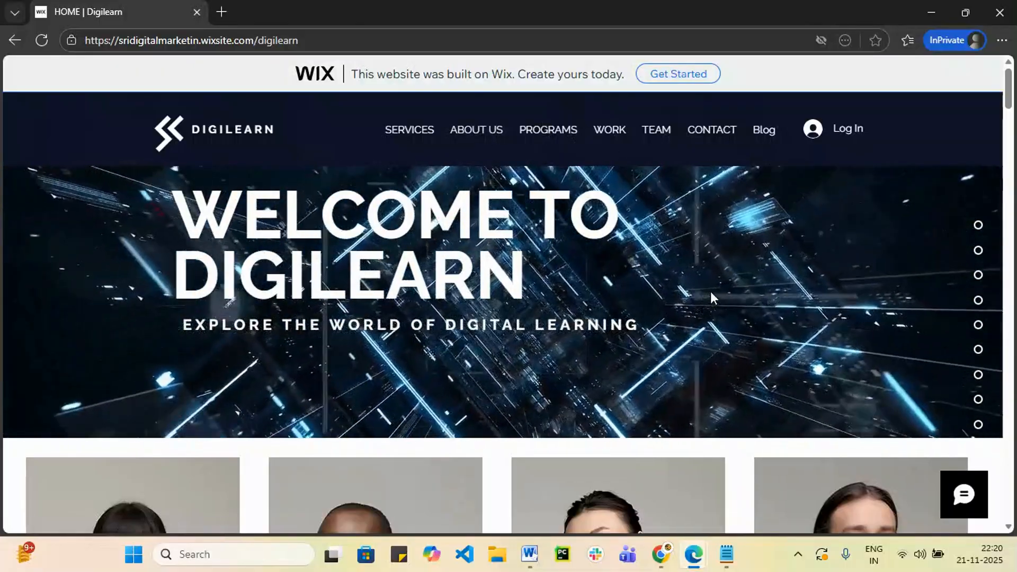
- Look through the live home page from the banner to the footer's social links, then minimize the InPrivate window
scroll(710, 291, "down", 6)
scroll(691, 212, "down", 8)
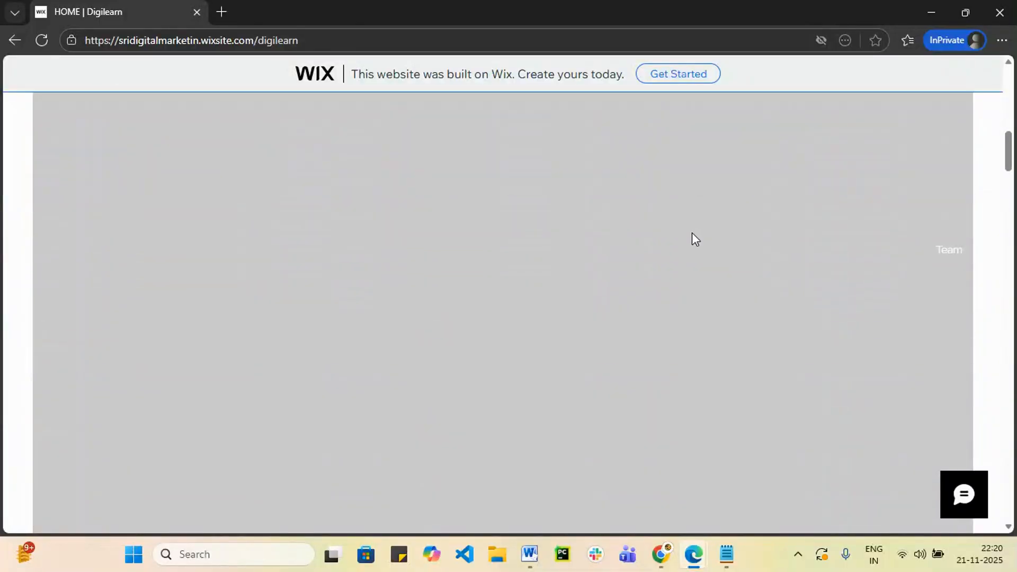
scroll(695, 243, "down", 5)
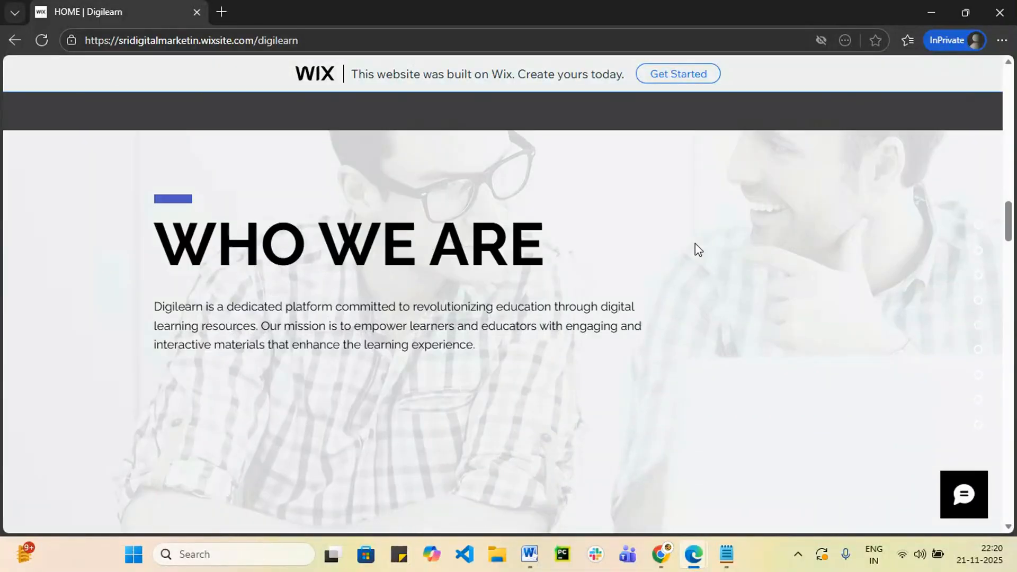
scroll(695, 245, "down", 6)
scroll(695, 246, "down", 10)
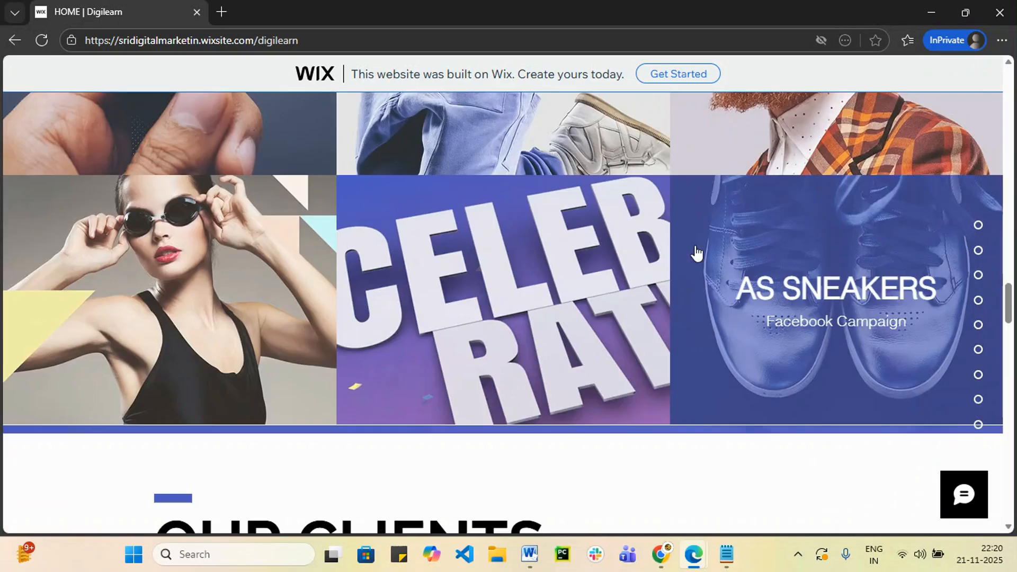
scroll(696, 248, "down", 10)
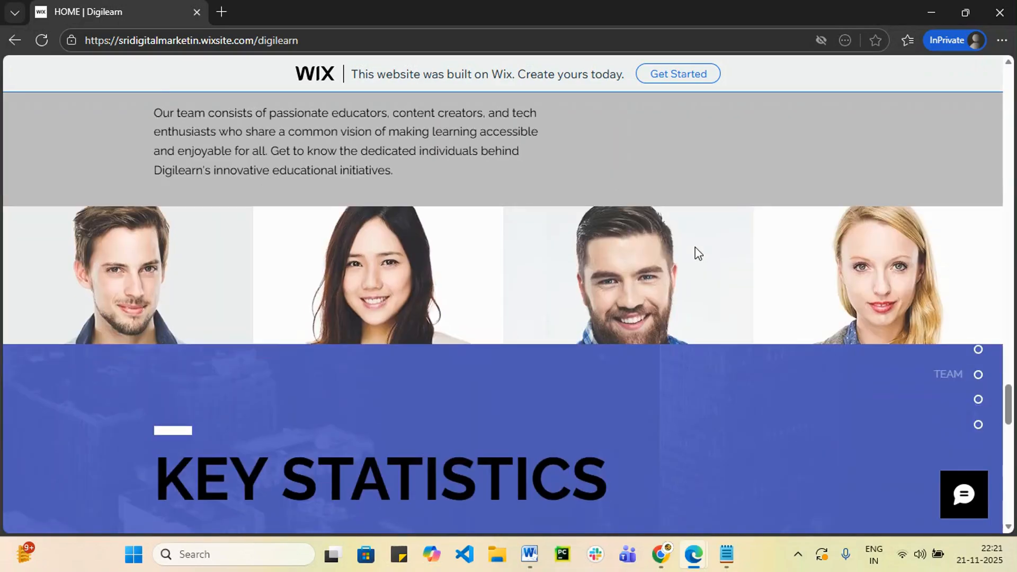
scroll(695, 246, "down", 10)
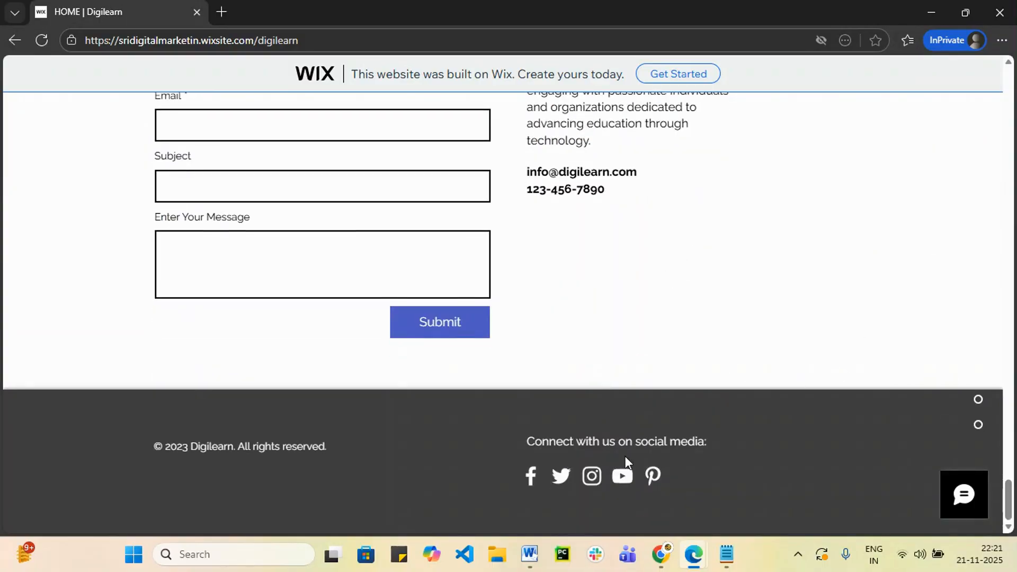
left_click(930, 13)
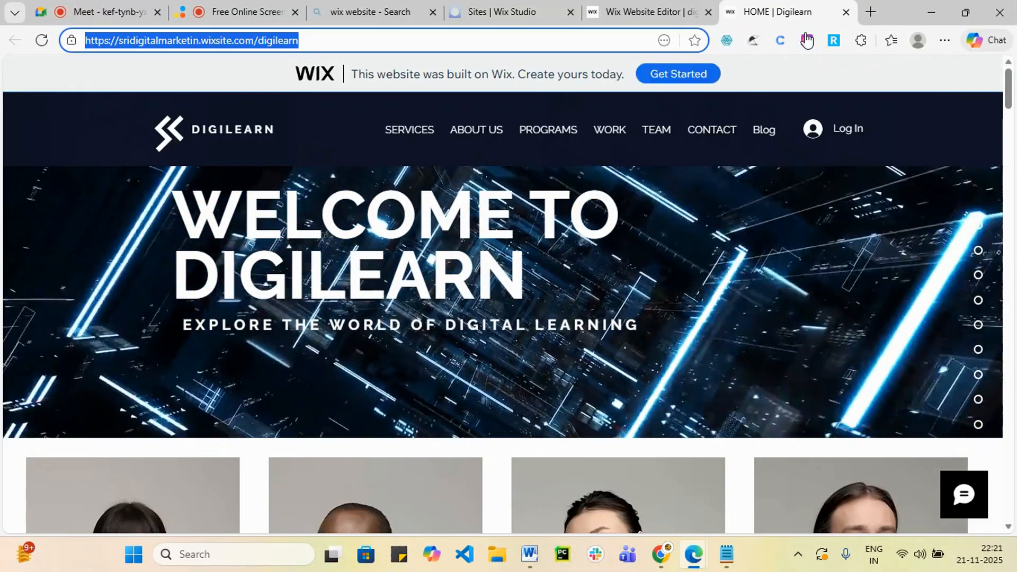
- Return to the Wix Website Editor and dismiss the publishing confirmation dialog
left_click(650, 12)
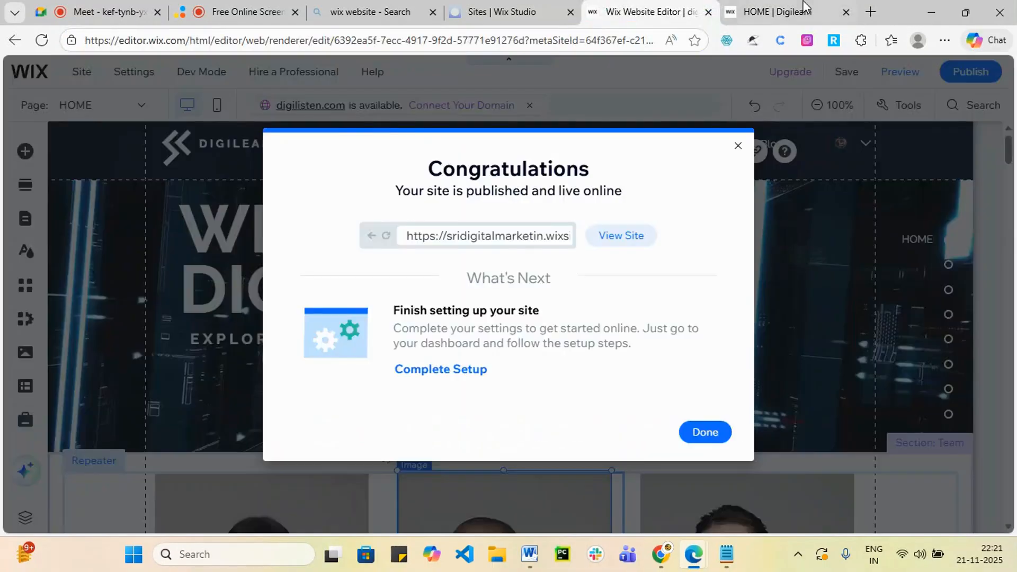
left_click(806, 11)
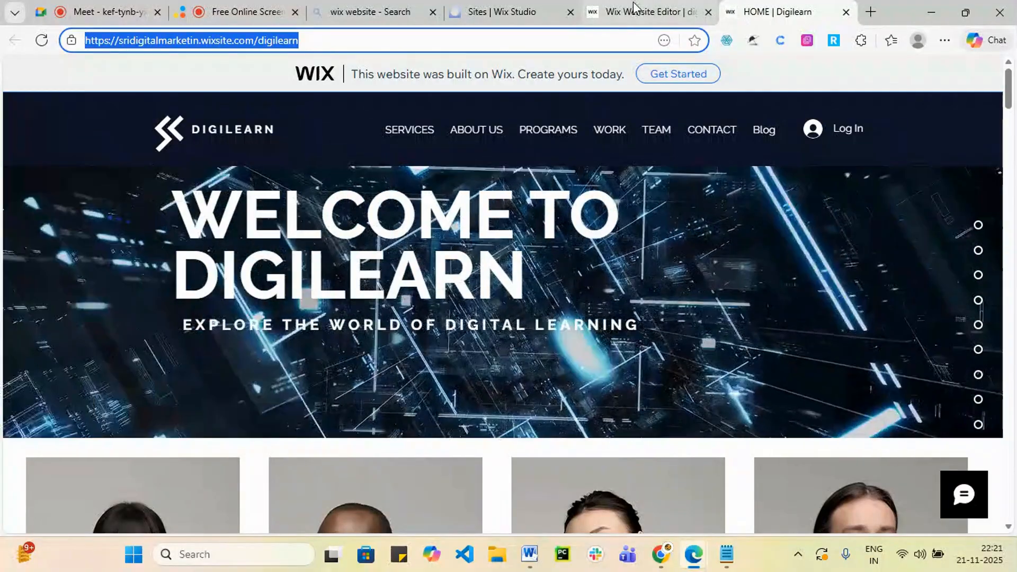
left_click(636, 9)
left_click(736, 146)
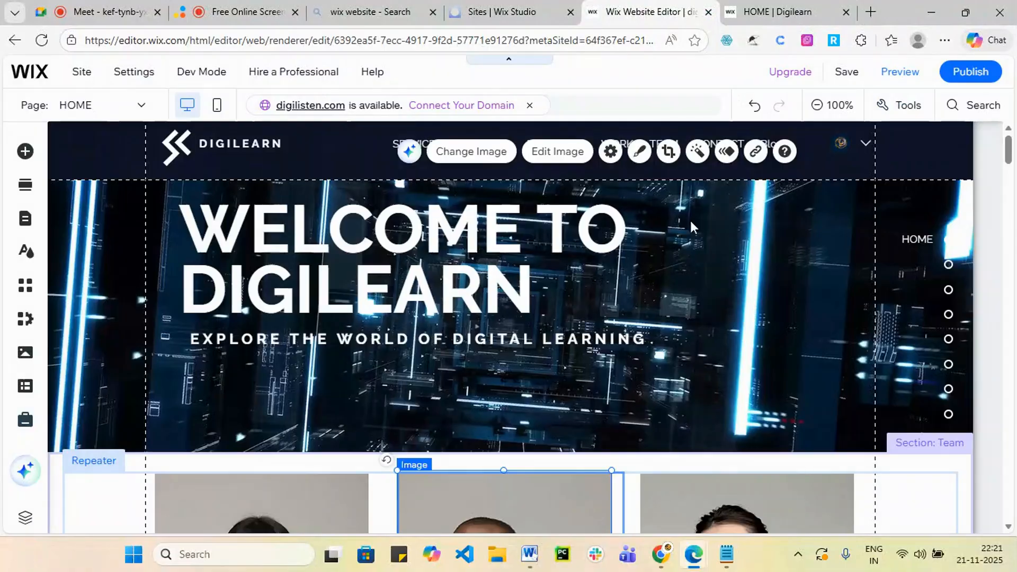
- Go to the Our Clients section and browse the addable button elements, including text, icon, image, document, iTunes, chat and pay buttons
scroll(953, 219, "down", 5)
left_click(1010, 182)
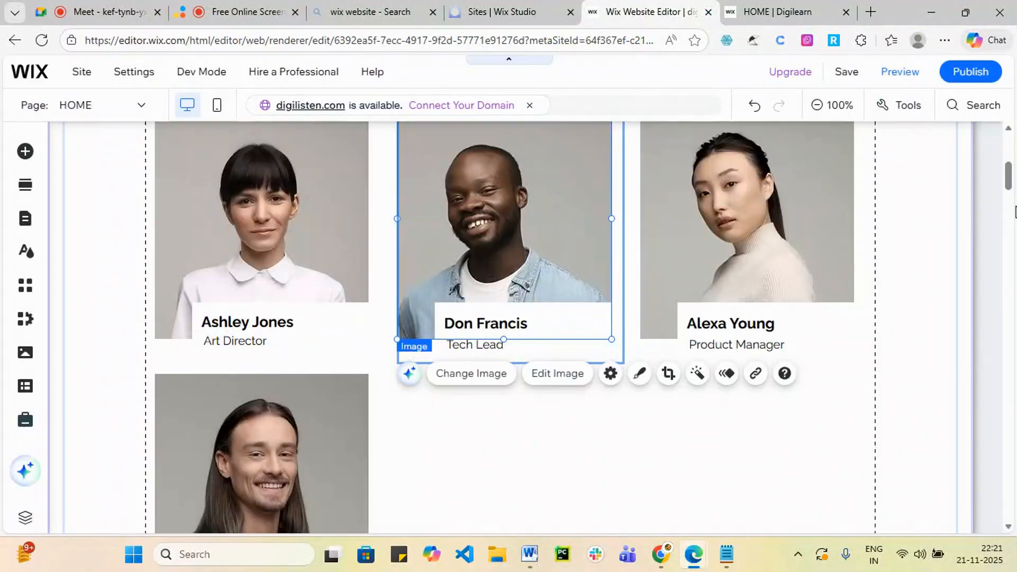
left_click_drag(1007, 180, 1012, 359)
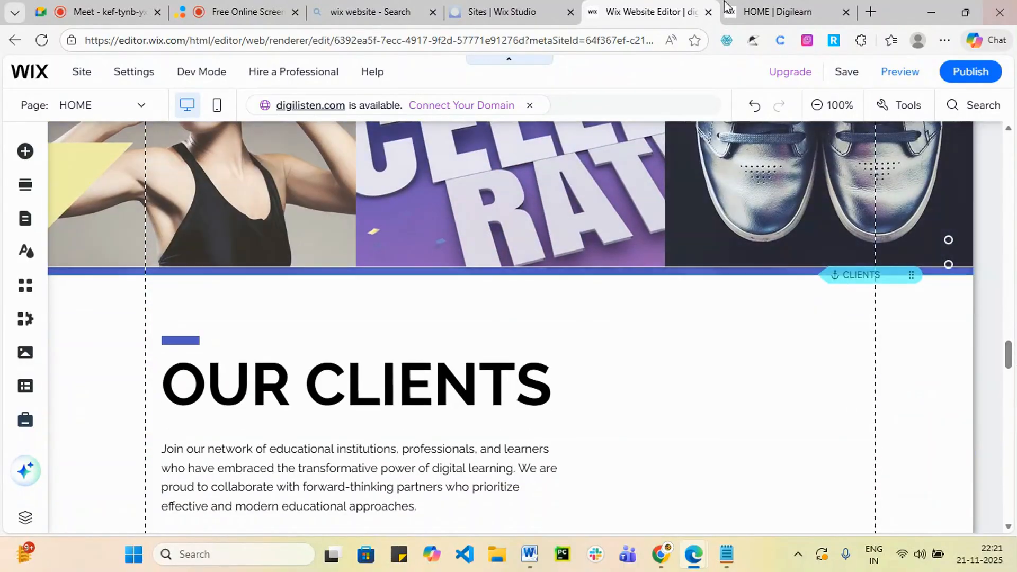
left_click(26, 152)
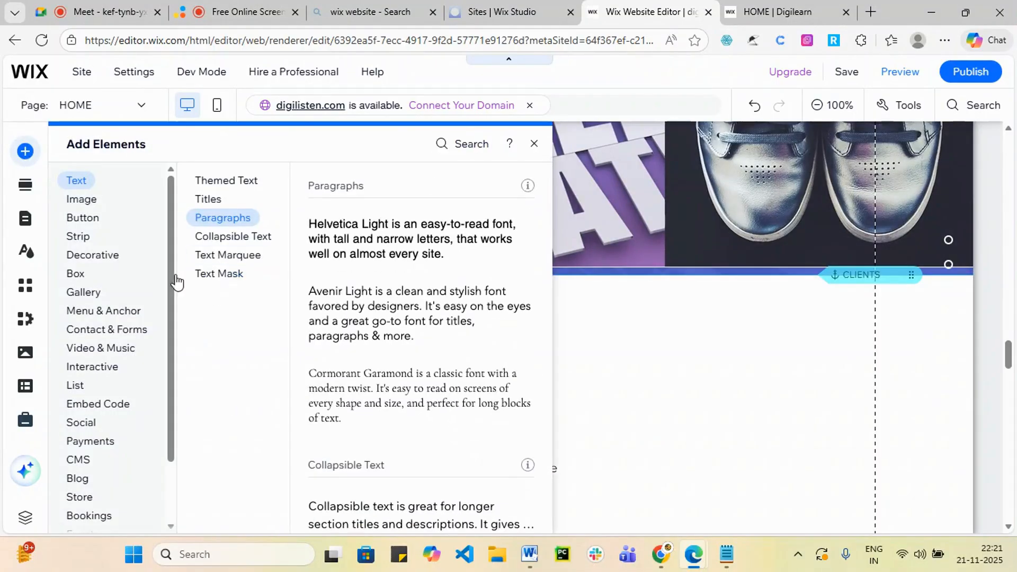
left_click(105, 214)
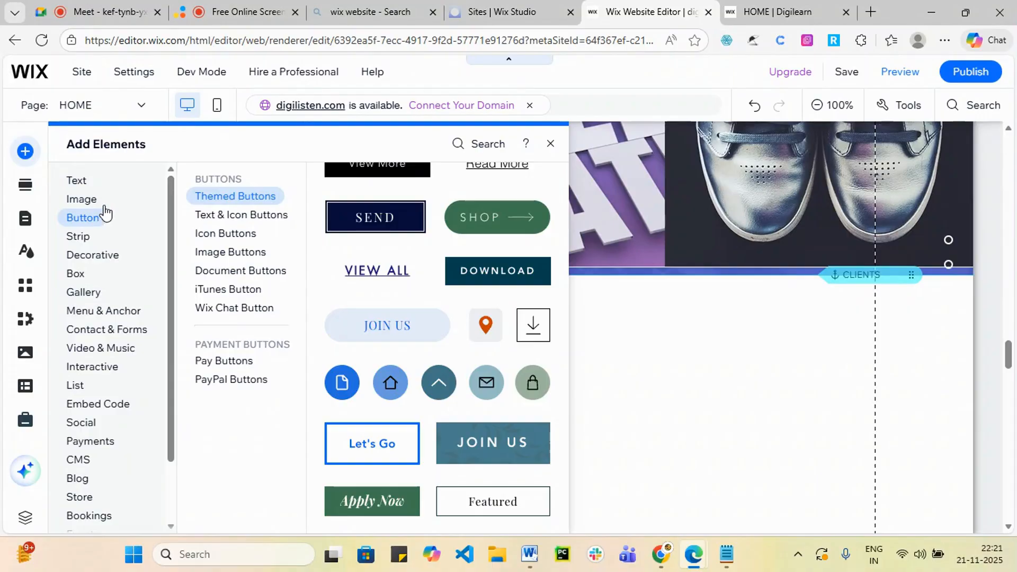
left_click(221, 215)
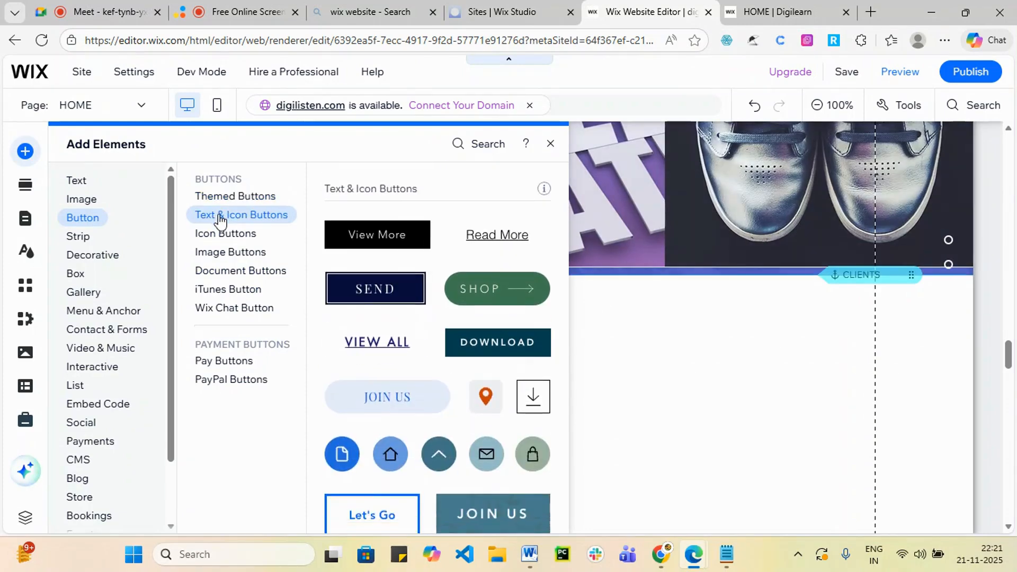
left_click(228, 233)
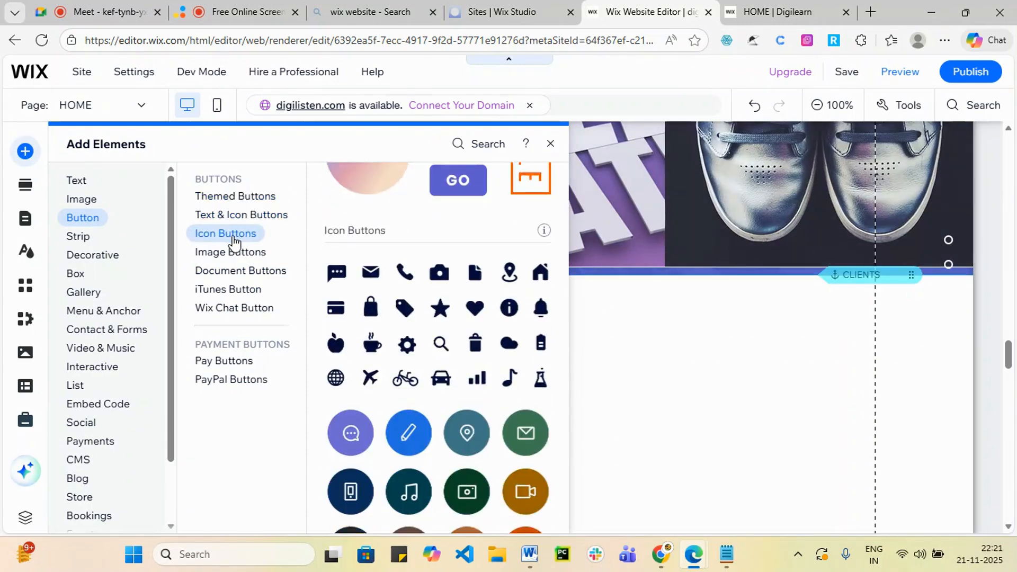
left_click(233, 252)
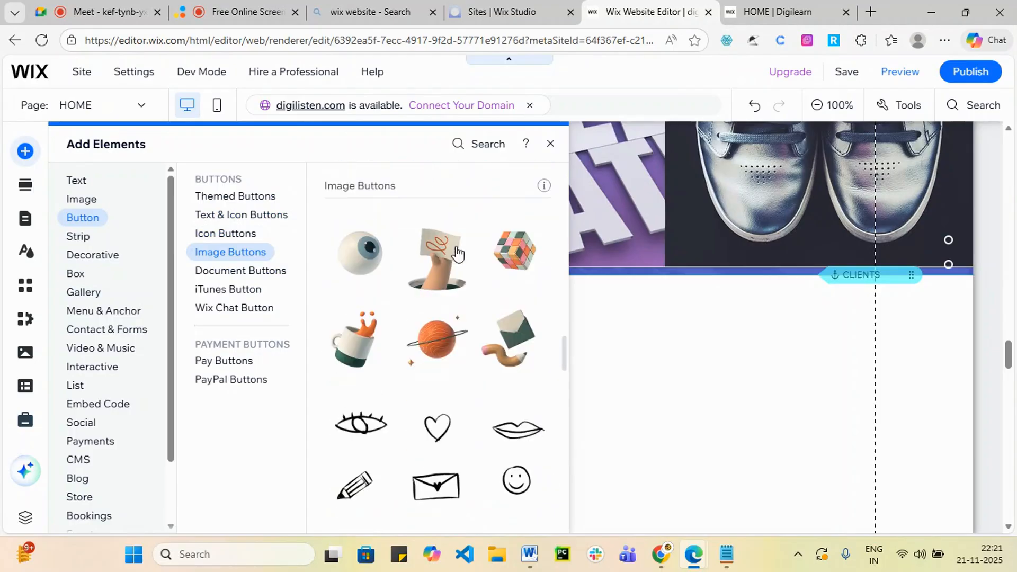
scroll(440, 276, "up", 4)
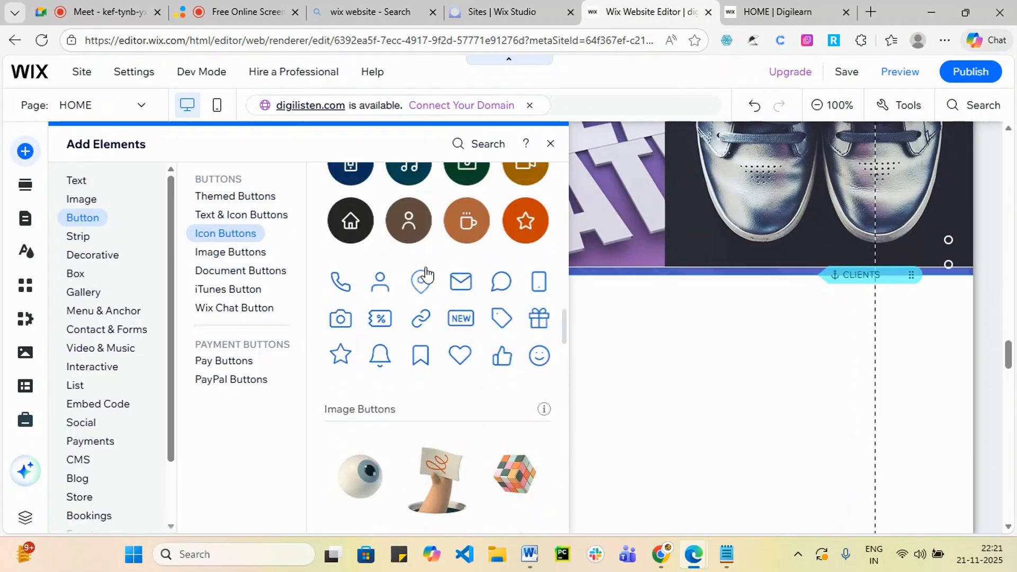
scroll(426, 274, "up", 2)
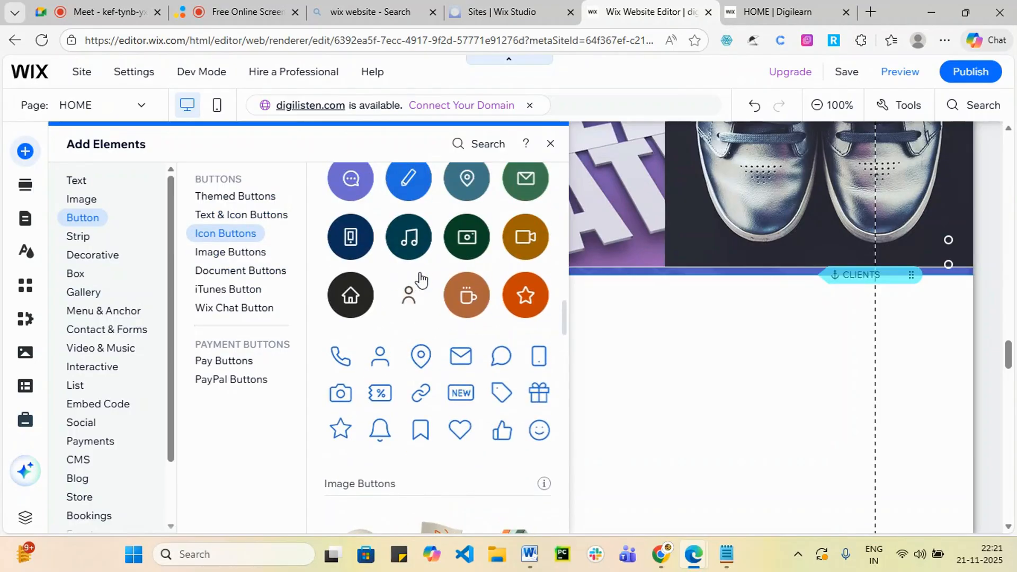
left_click(234, 256)
left_click(234, 273)
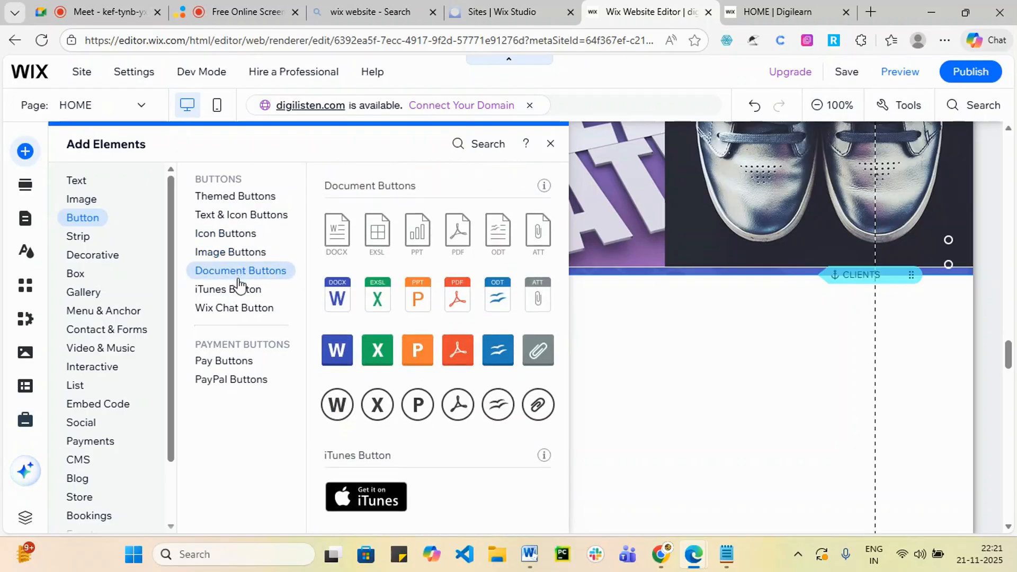
left_click(239, 289)
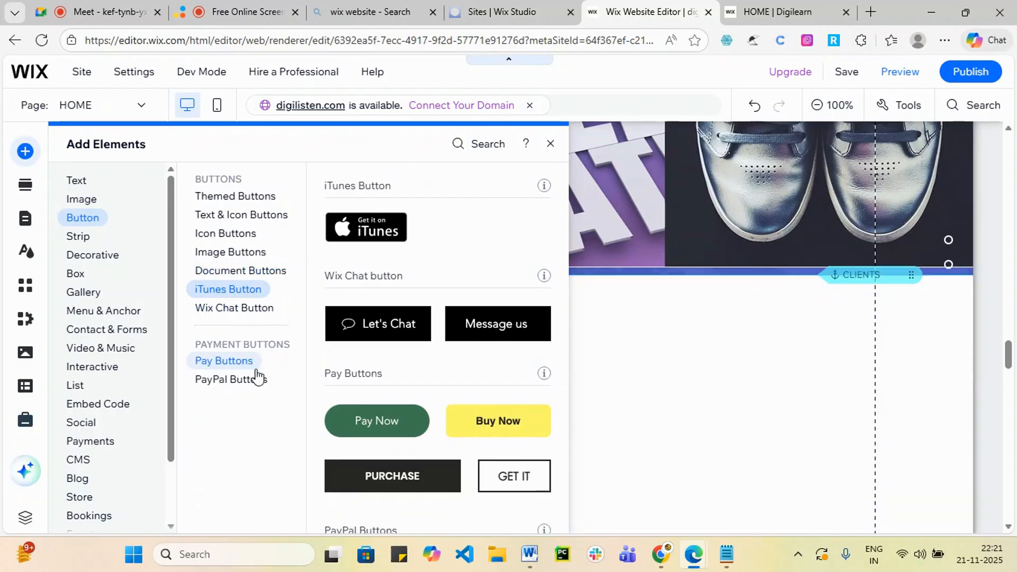
- Add the round purple chat icon button to the Our Clients section
left_click(263, 256)
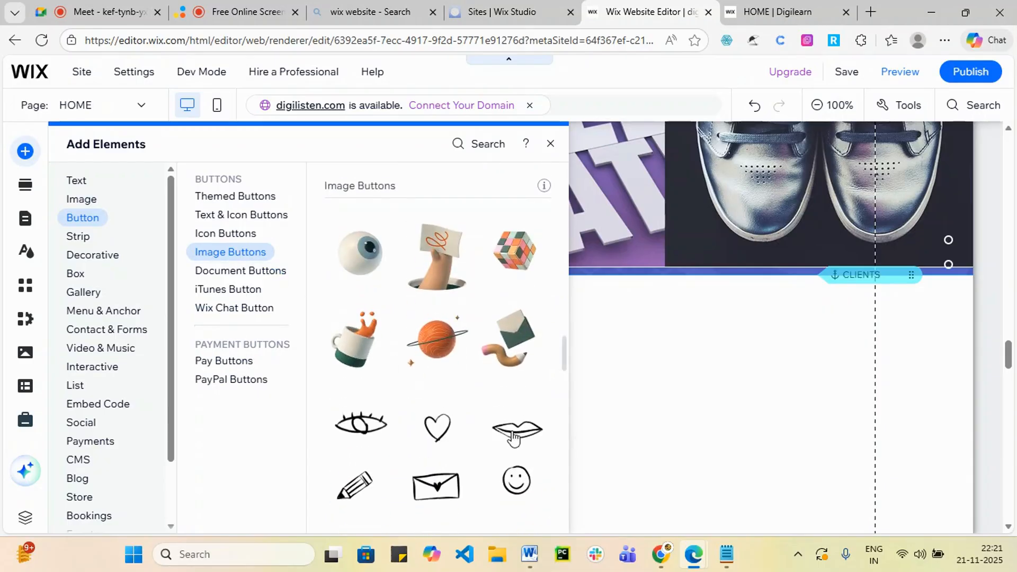
scroll(461, 424, "up", 8)
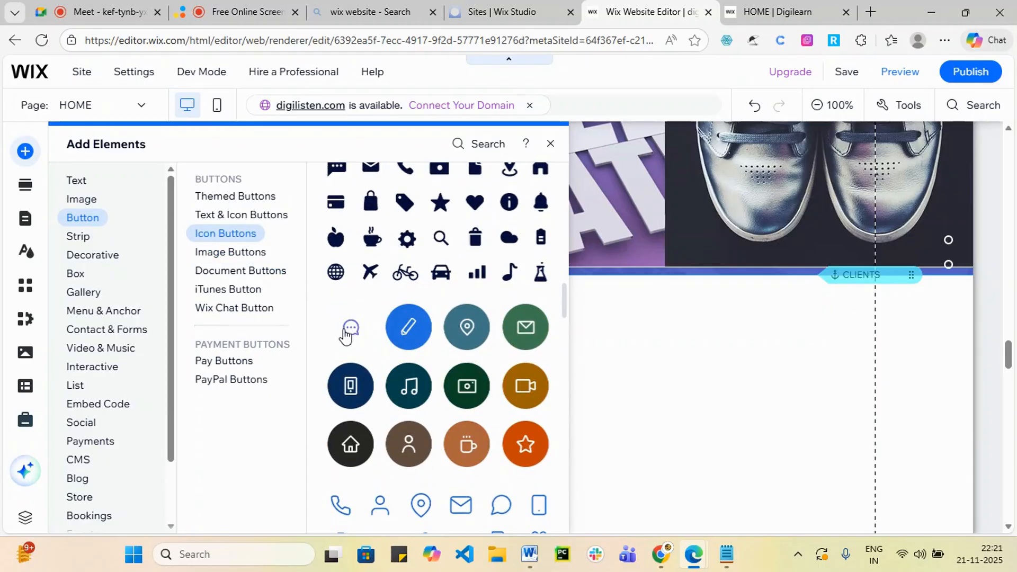
left_click(348, 330)
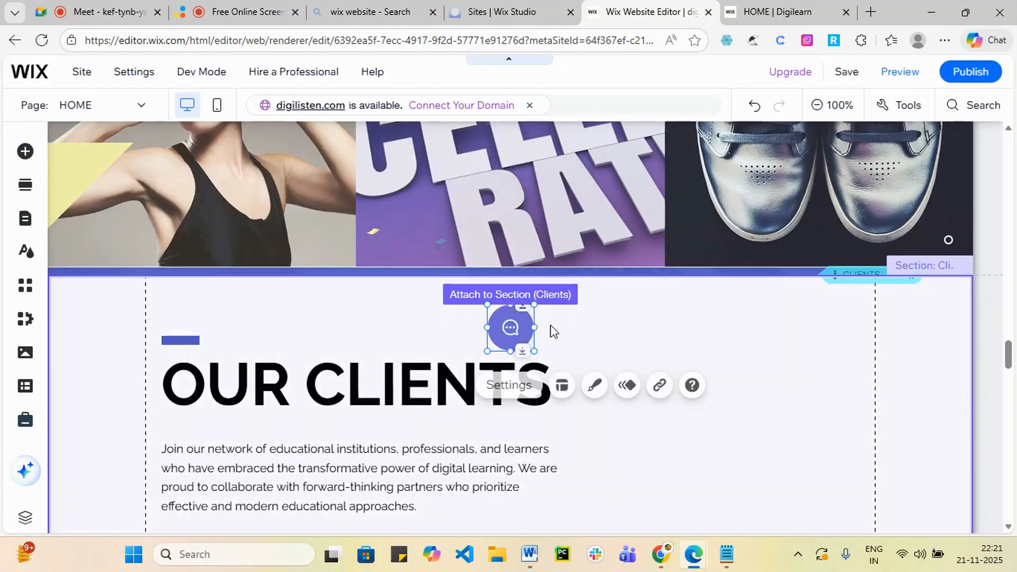
- Position the chat icon button directly before the OUR CLIENTS heading, shifting the heading sideways to make room for it
left_click_drag(510, 329, 194, 327)
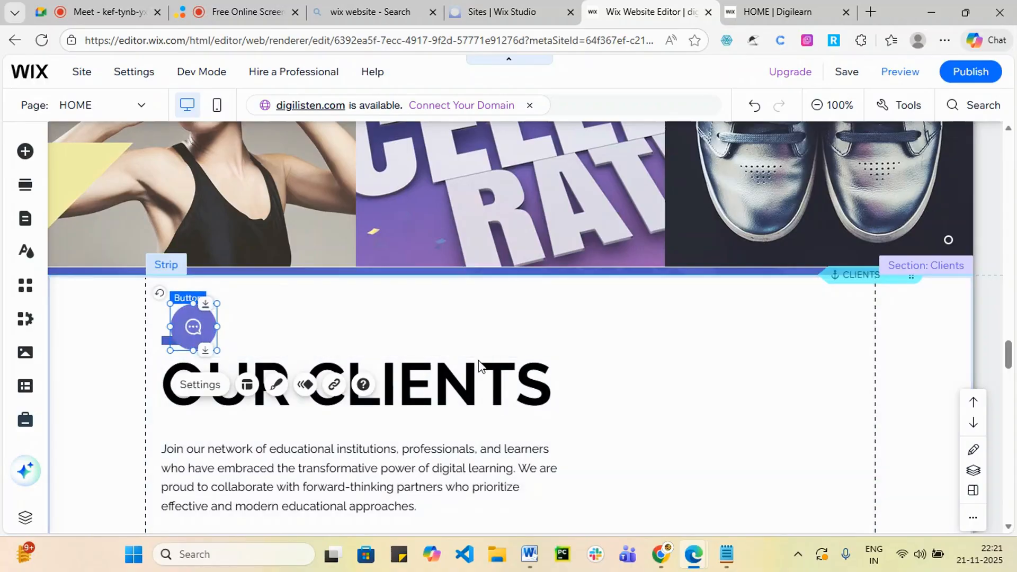
scroll(478, 365, "down", 3)
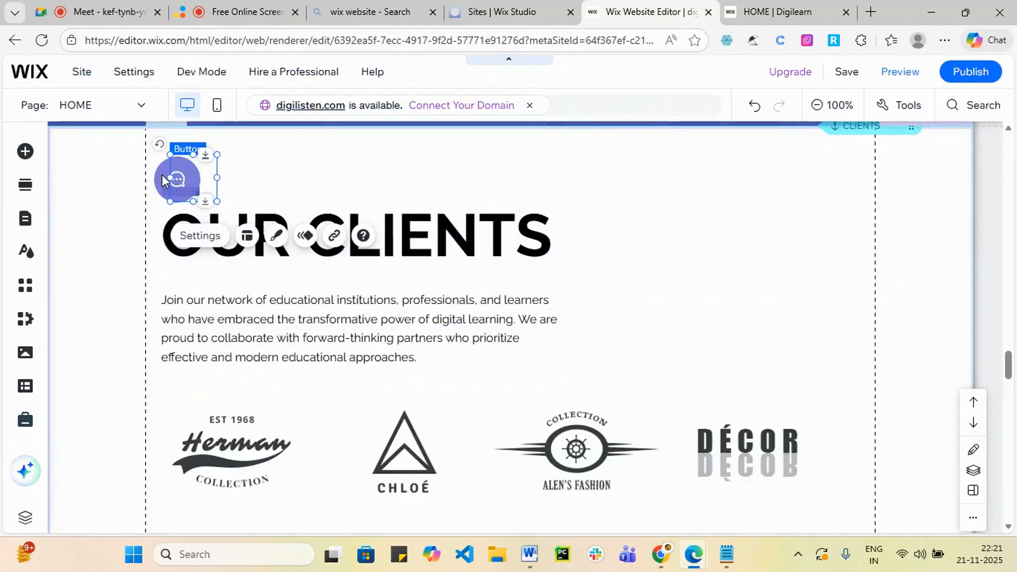
left_click_drag(162, 179, 141, 224)
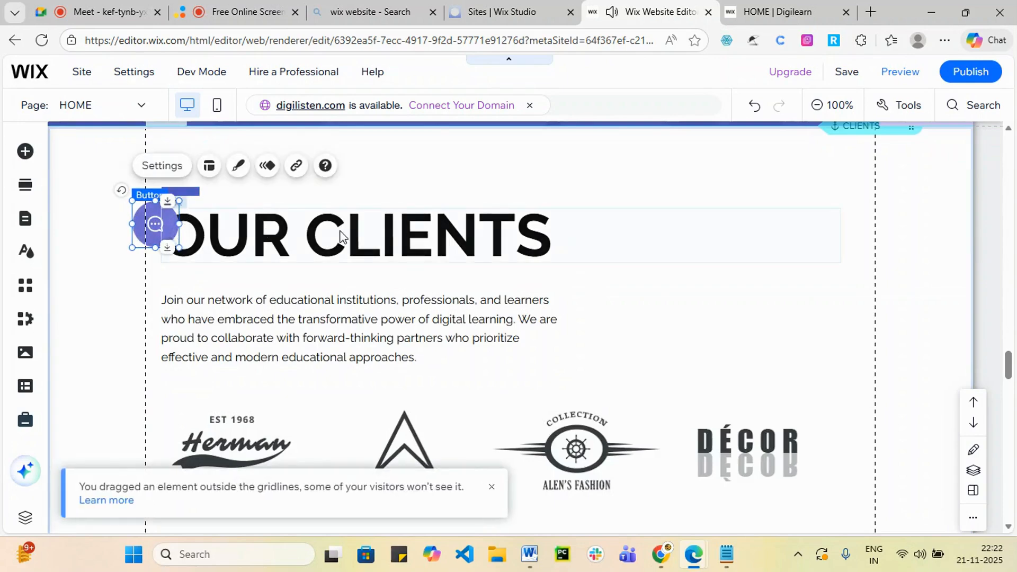
left_click_drag(483, 245, 184, 235)
left_click(158, 226)
- Set the Our Clients strip background to the Business team image from Media from Wix
left_click(622, 293)
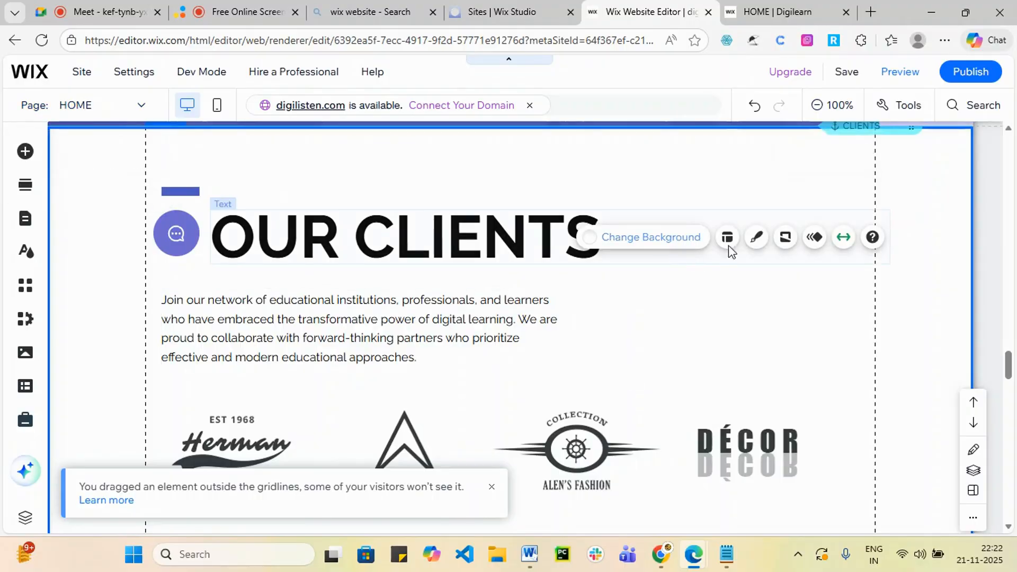
left_click(647, 245)
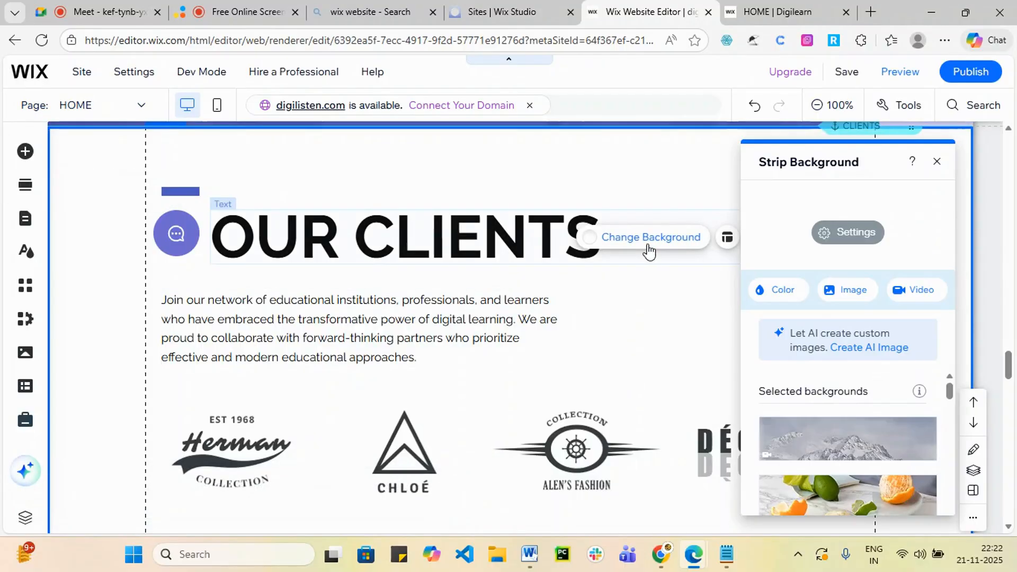
scroll(1016, 312, "down", 2)
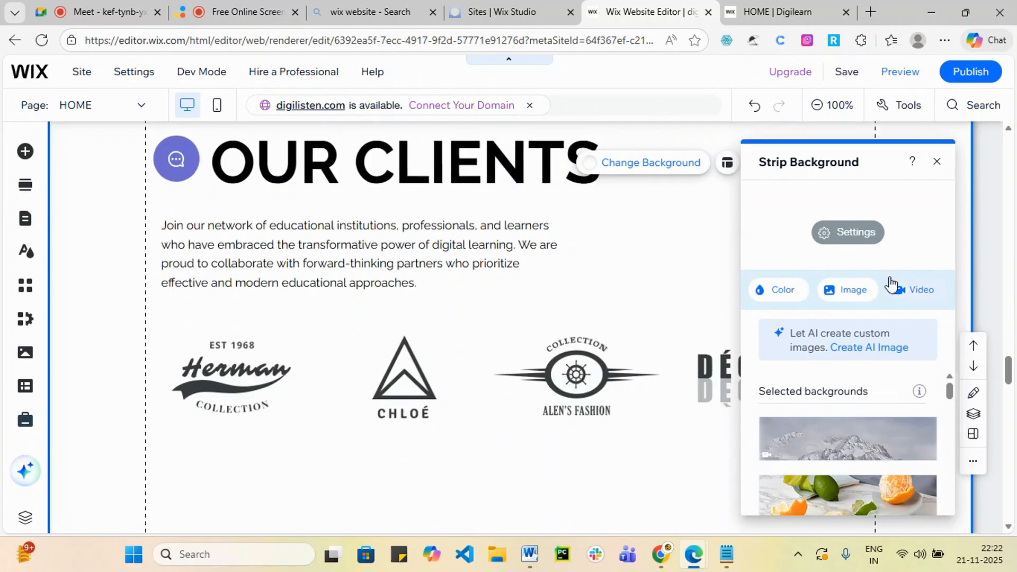
left_click(852, 293)
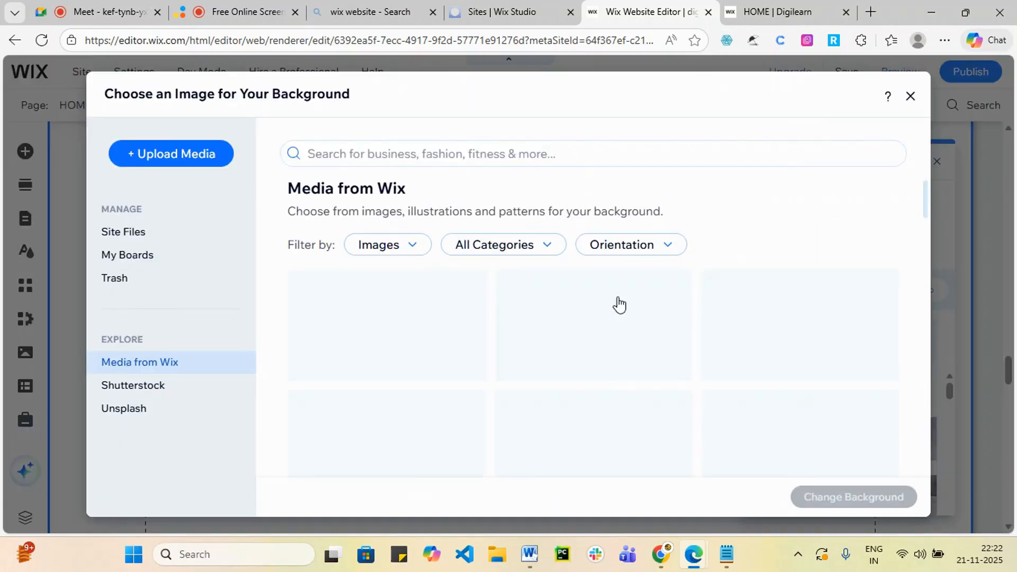
scroll(608, 356, "down", 10)
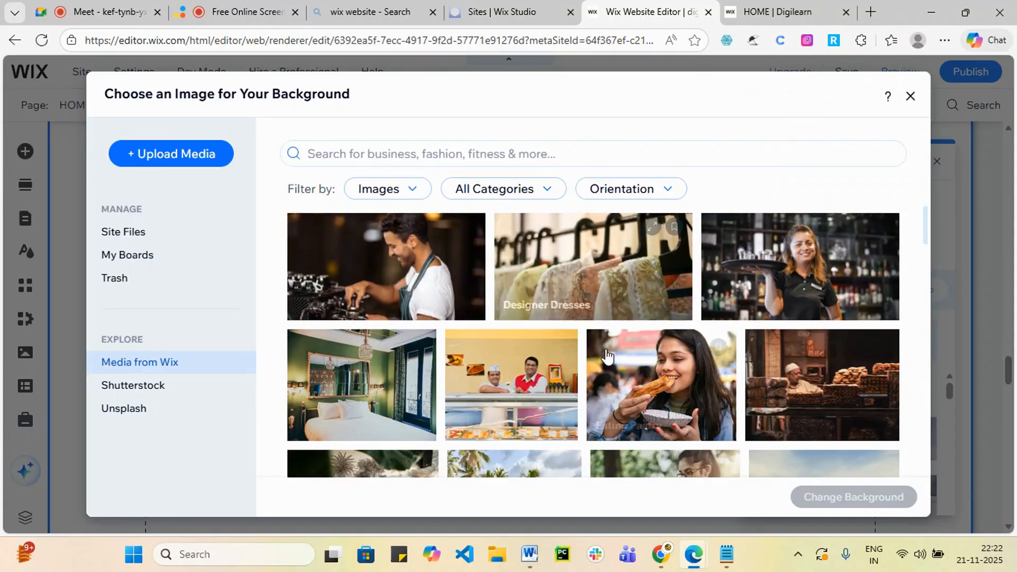
scroll(607, 356, "down", 3)
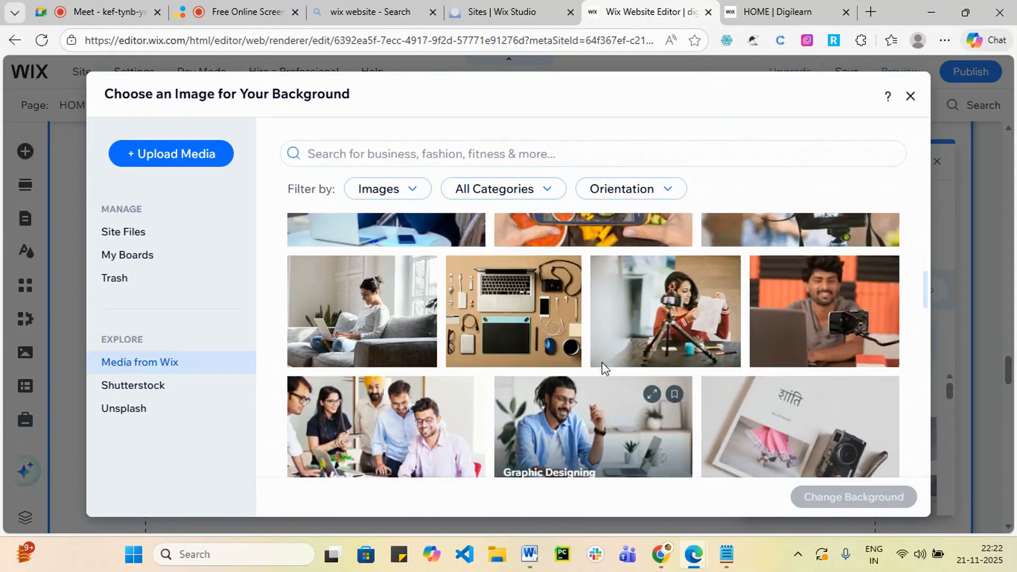
scroll(602, 370, "up", 2)
scroll(359, 350, "down", 4)
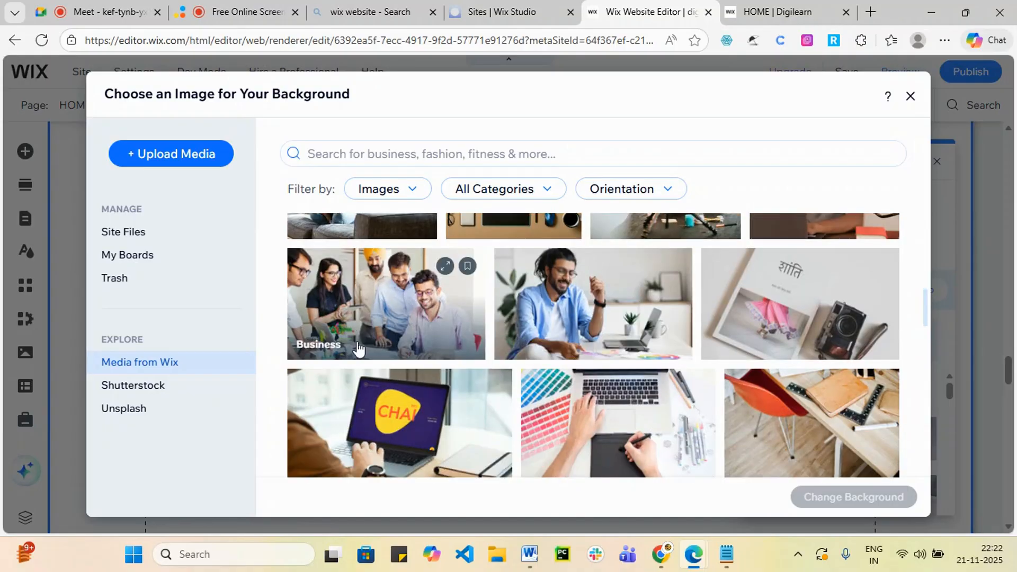
left_click(369, 326)
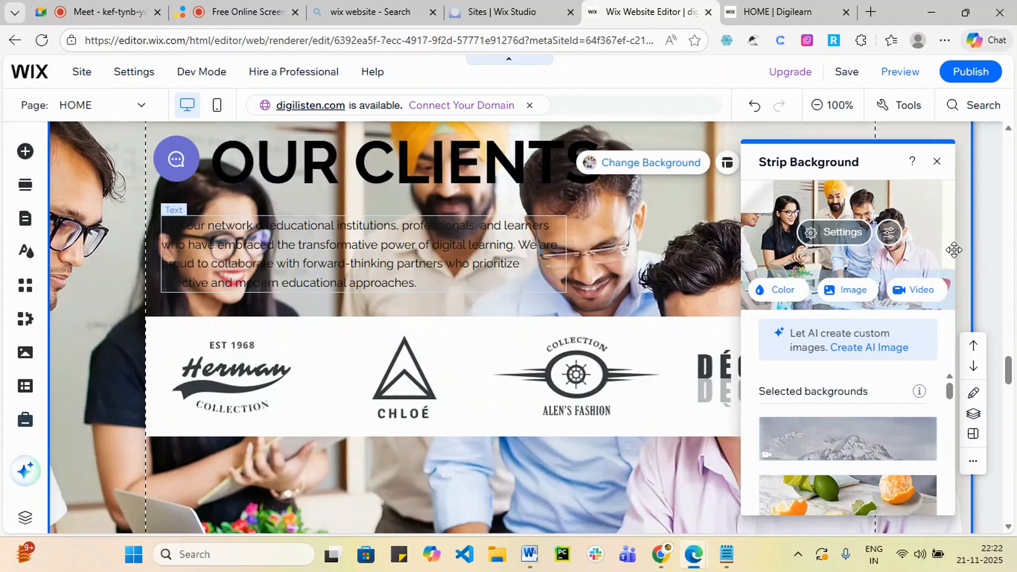
- Set the strip background's image opacity to 16% and the color behind the image to 87%, and check the section
left_click(819, 234)
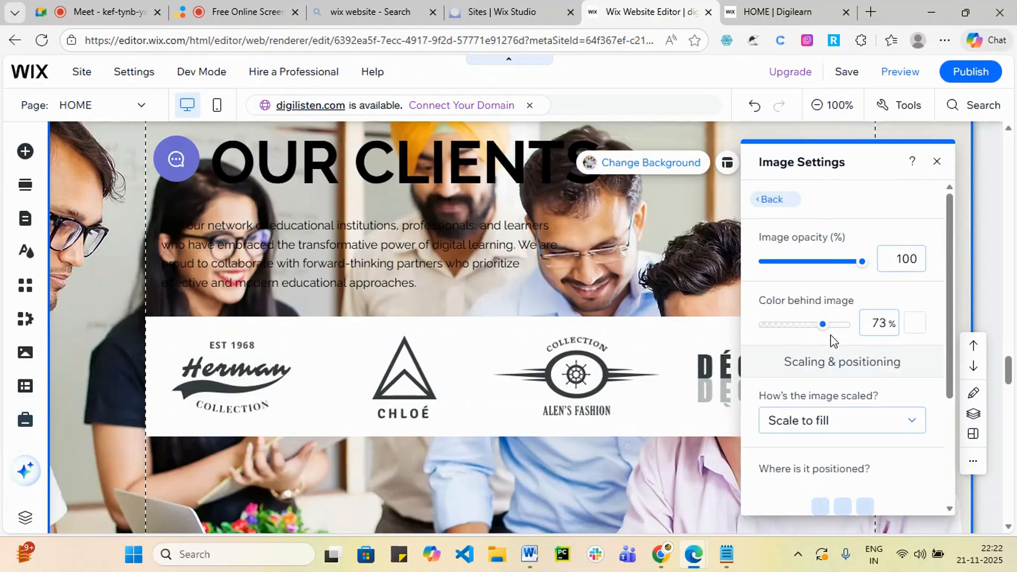
left_click_drag(861, 263, 780, 256)
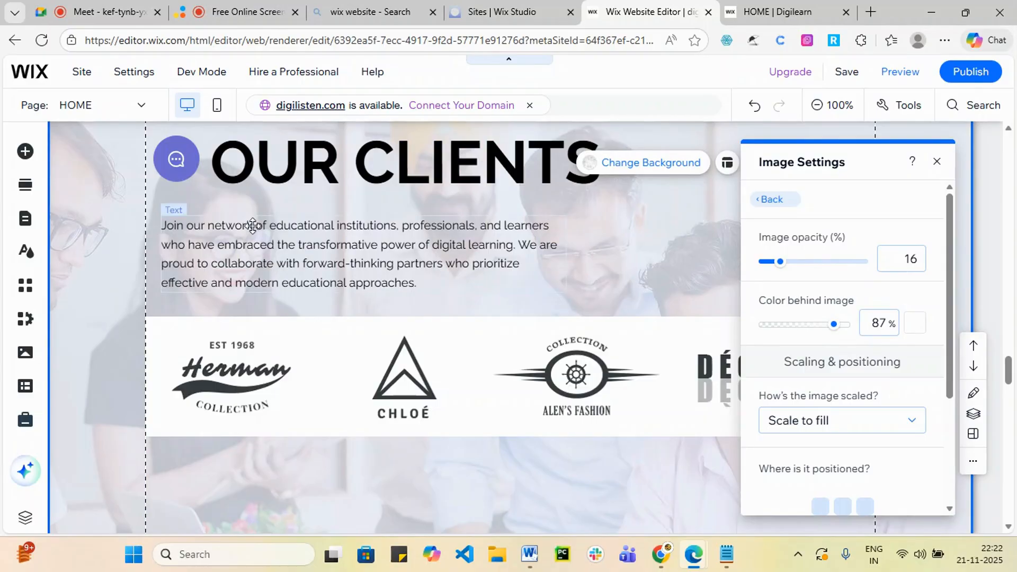
scroll(591, 280, "down", 3)
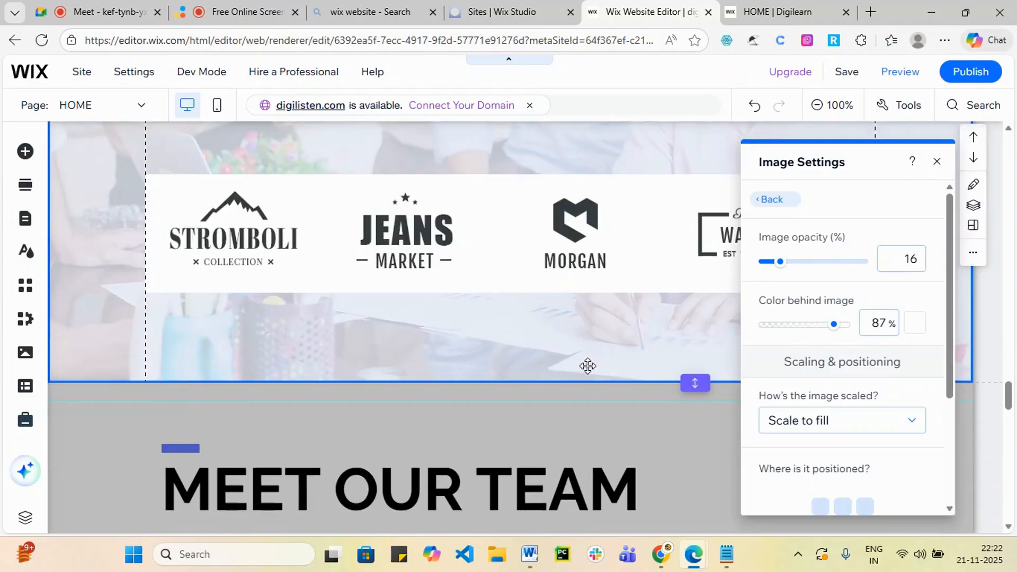
scroll(409, 342, "up", 5)
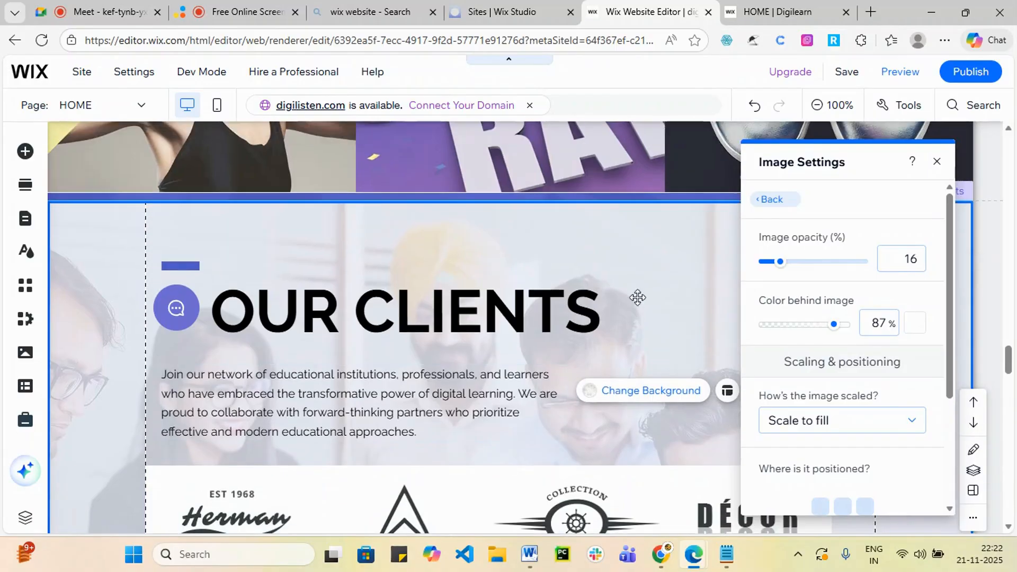
scroll(596, 284, "up", 1)
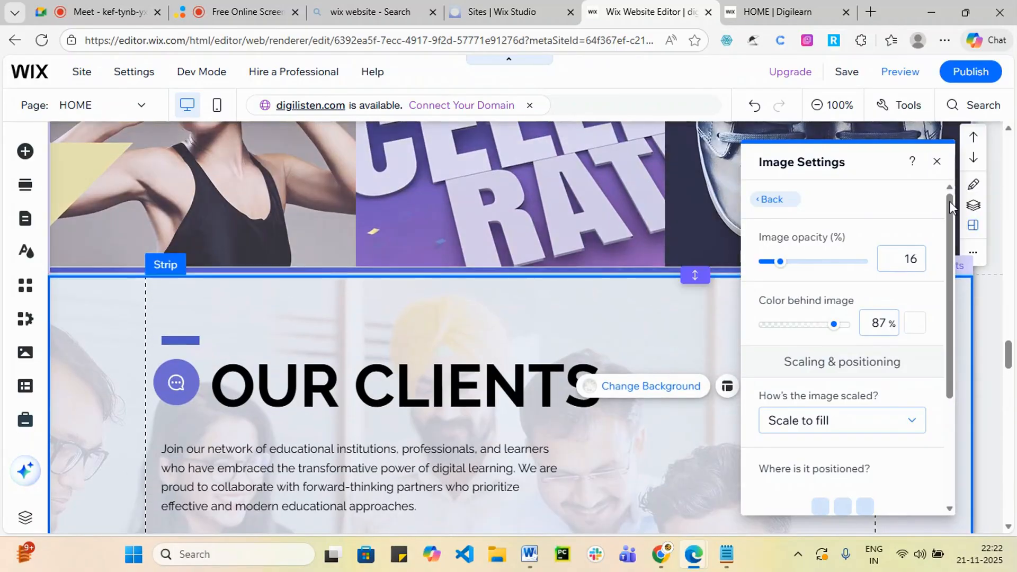
left_click(937, 163)
- Add the classic strip with the blue sky and clouds background over the grey strip in the Team section
scroll(688, 367, "down", 1)
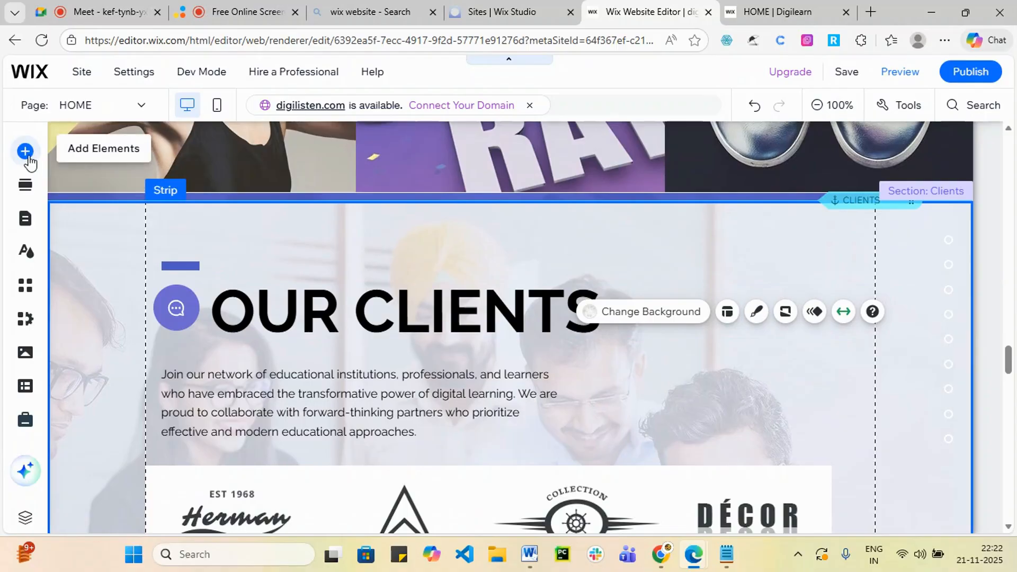
scroll(454, 345, "down", 6)
scroll(436, 368, "up", 4)
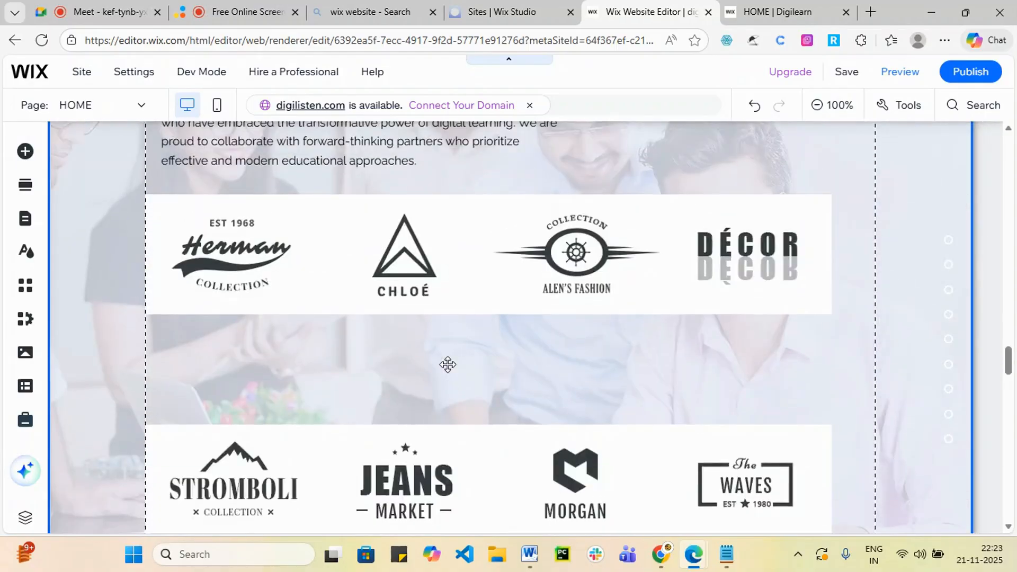
scroll(501, 358, "up", 10)
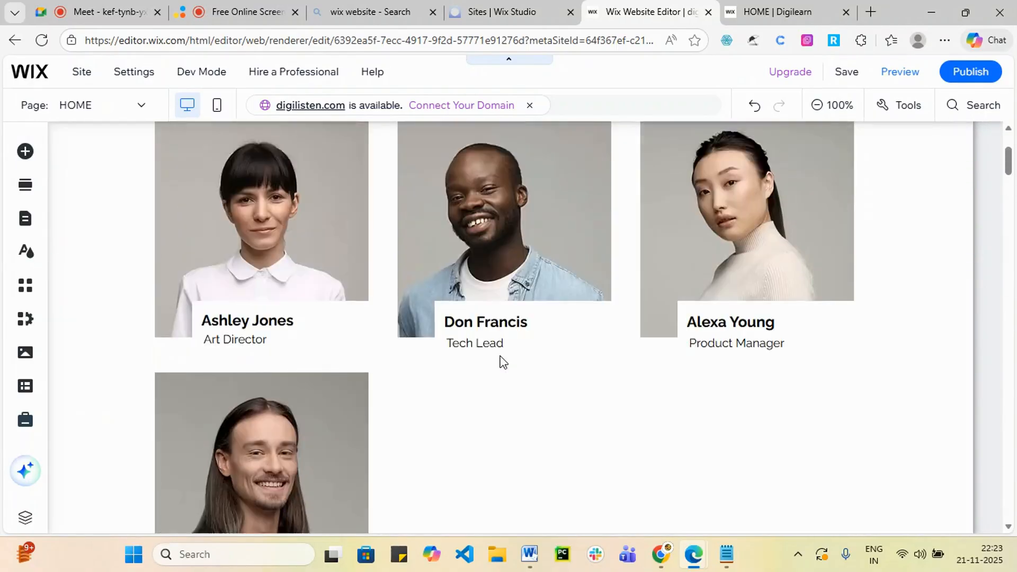
scroll(503, 362, "up", 5)
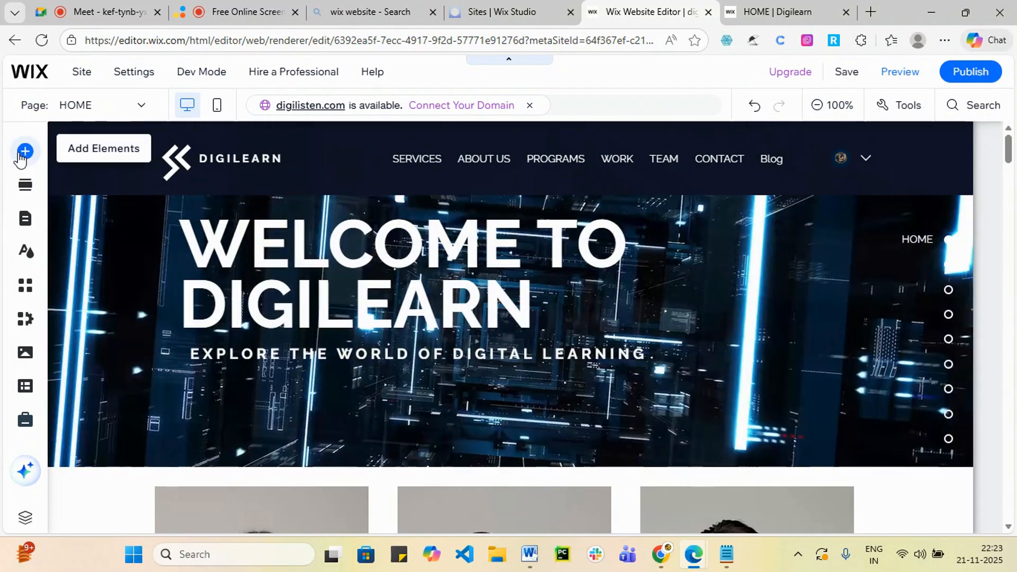
left_click(33, 156)
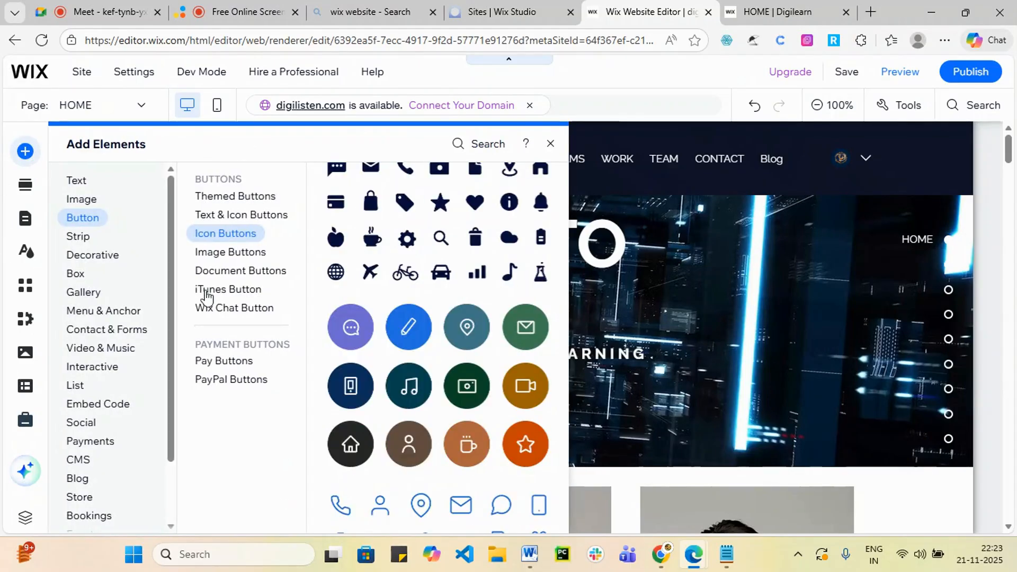
left_click(91, 241)
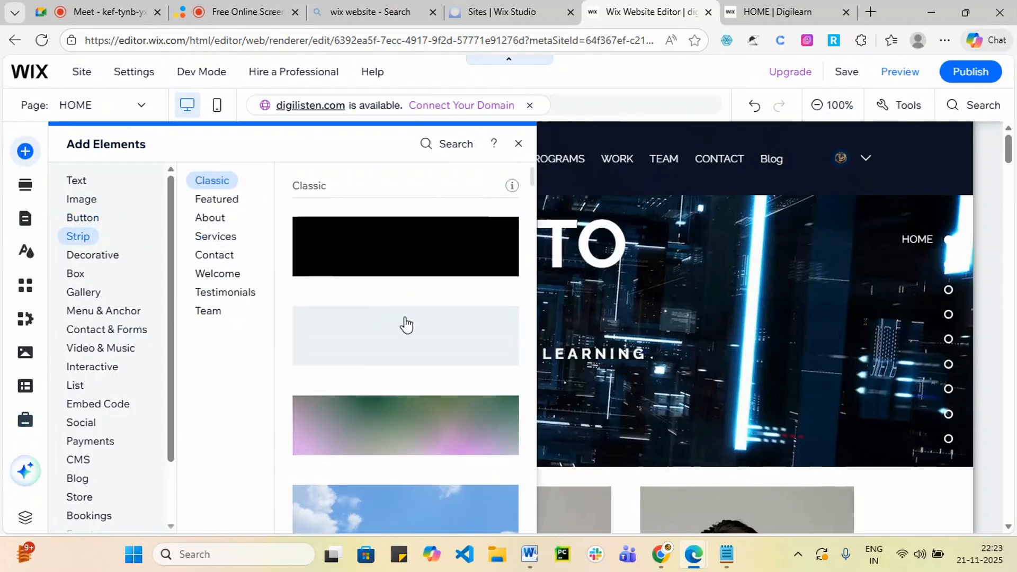
scroll(429, 368, "down", 4)
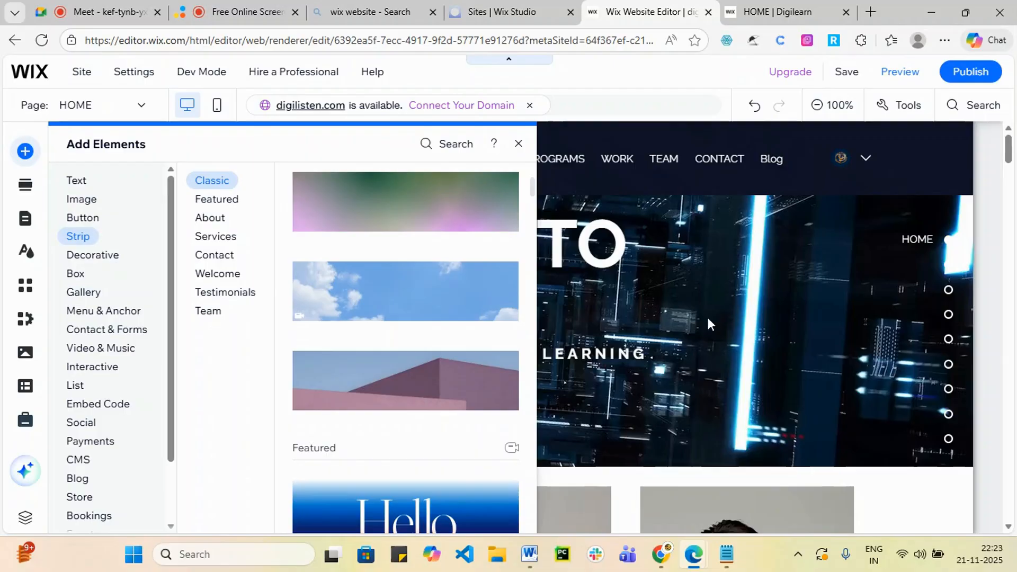
scroll(708, 317, "down", 10)
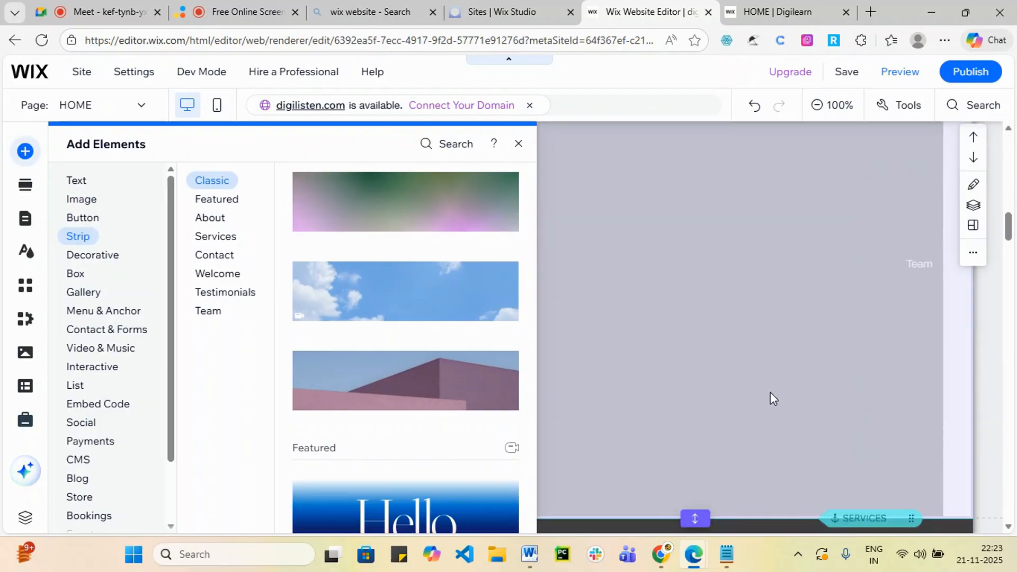
left_click(772, 389)
left_click(313, 315)
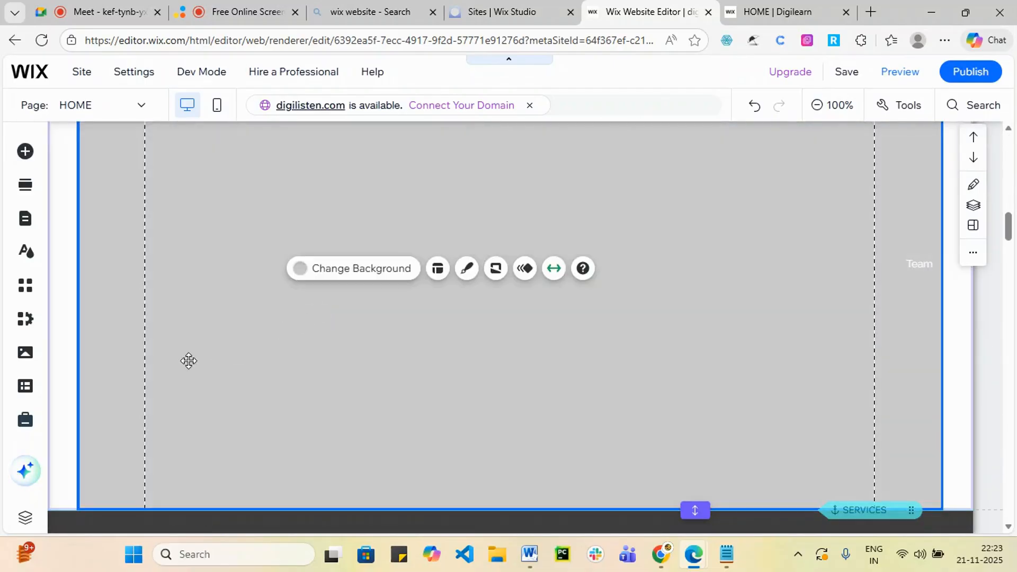
left_click(24, 153)
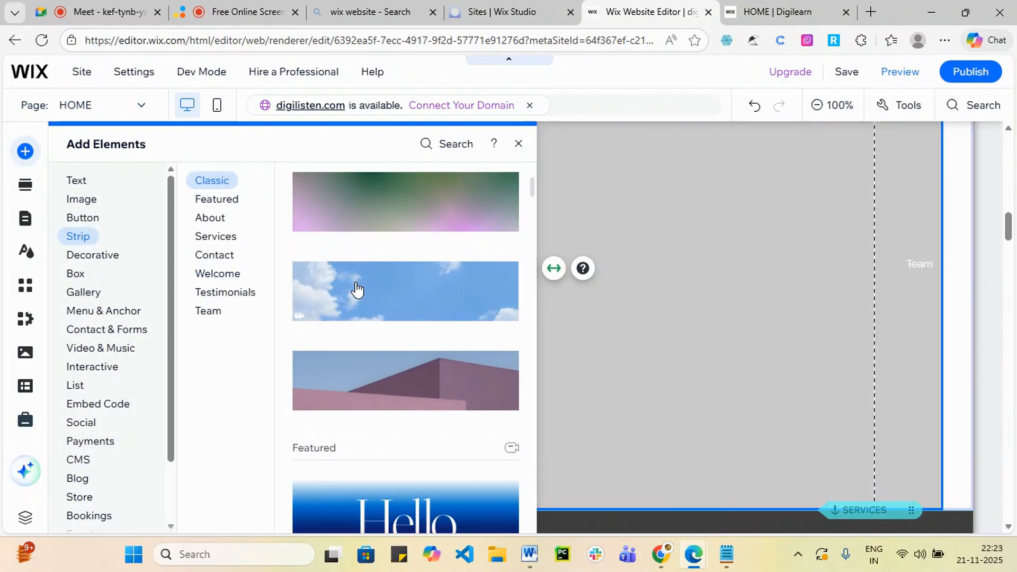
left_click_drag(357, 289, 509, 280)
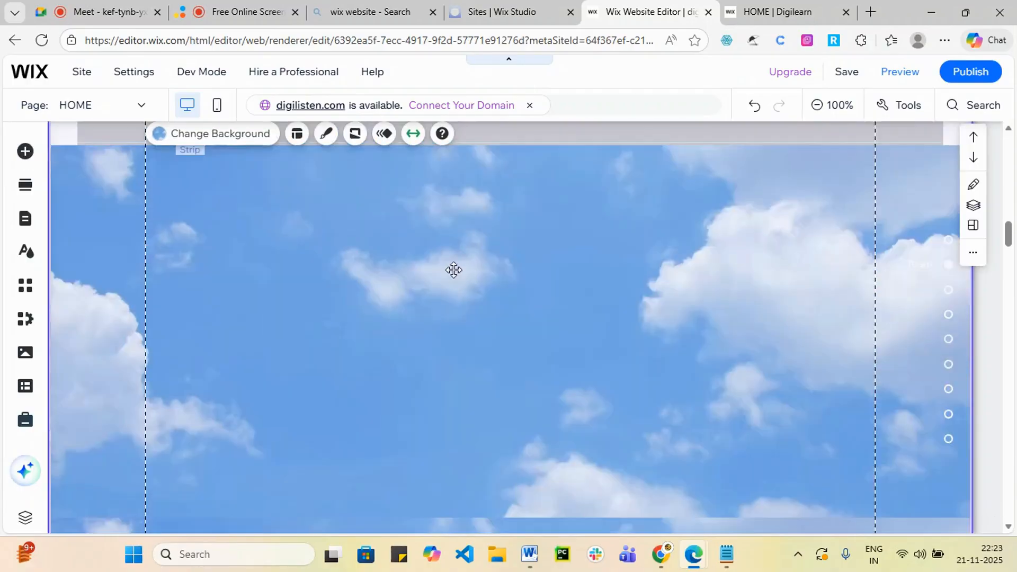
- Move the sky strip up over the grey strip, close beneath the team member profiles
left_click_drag(631, 268, 631, 203)
scroll(563, 314, "up", 5)
left_click_drag(479, 404, 530, 162)
scroll(580, 284, "up", 10)
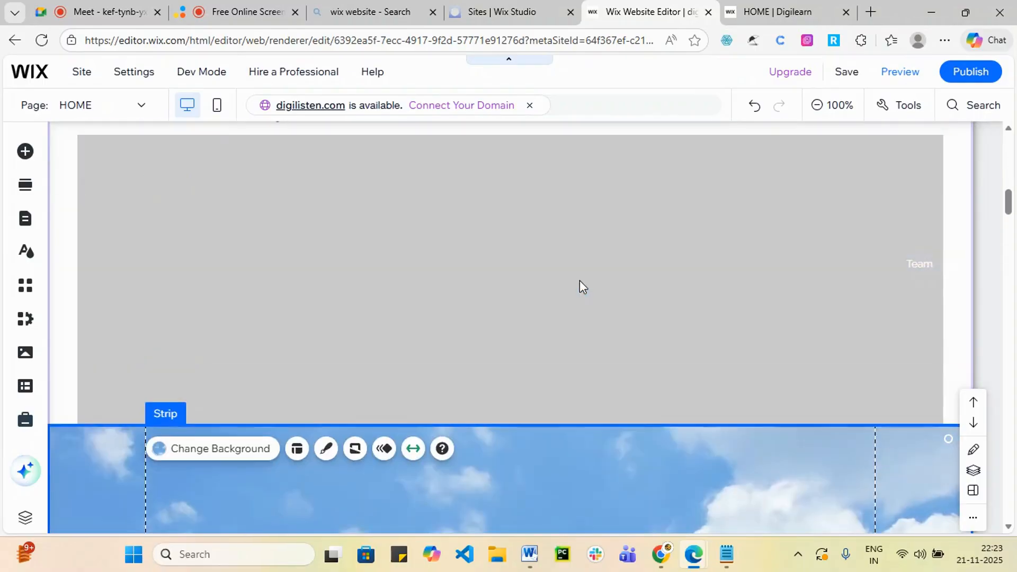
scroll(594, 324, "down", 3)
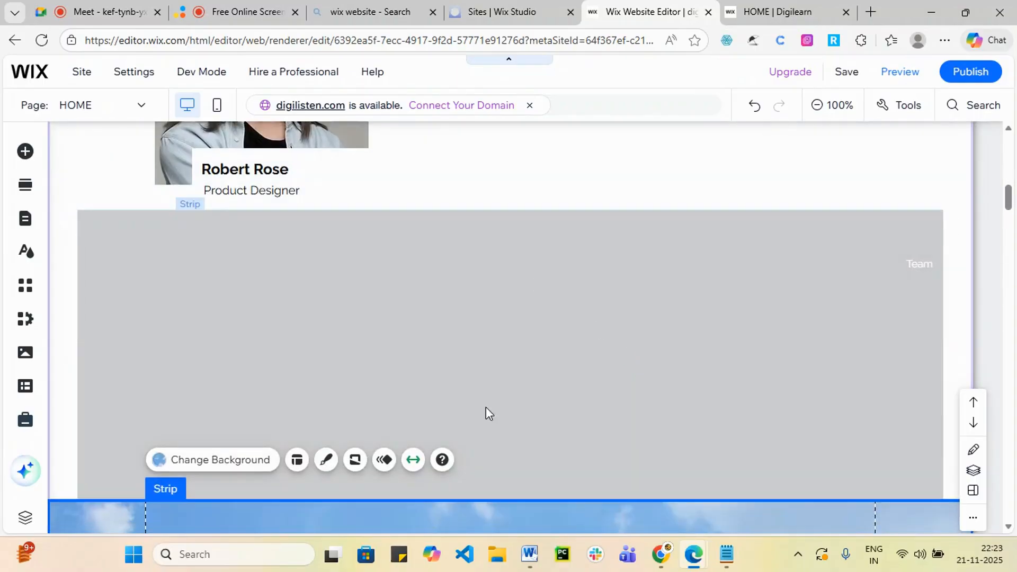
mouse_move(392, 501)
left_mouse_down()
mouse_move(397, 516)
mouse_move(400, 328)
mouse_move(424, 233)
left_mouse_up()
scroll(740, 308, "down", 7)
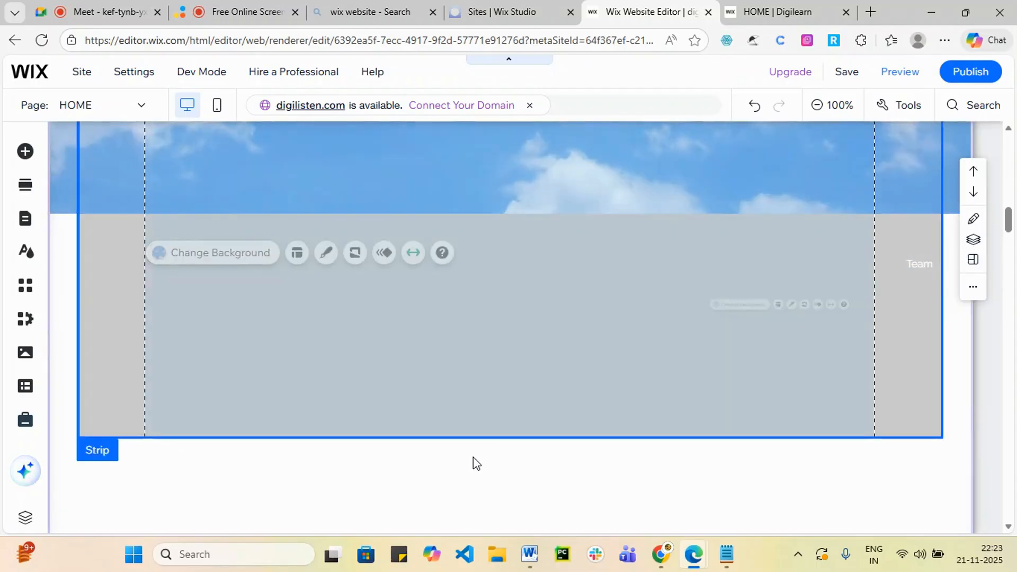
- Shorten the grey strip so its lower edge lines up with the bottom of the sky strip
left_click(597, 428)
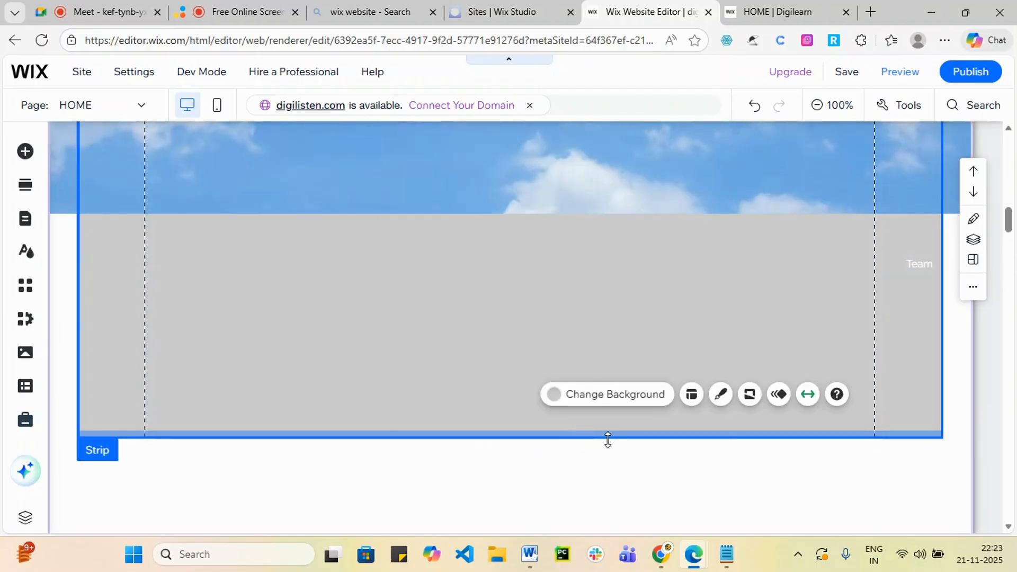
left_click_drag(607, 440, 602, 218)
scroll(574, 273, "up", 4)
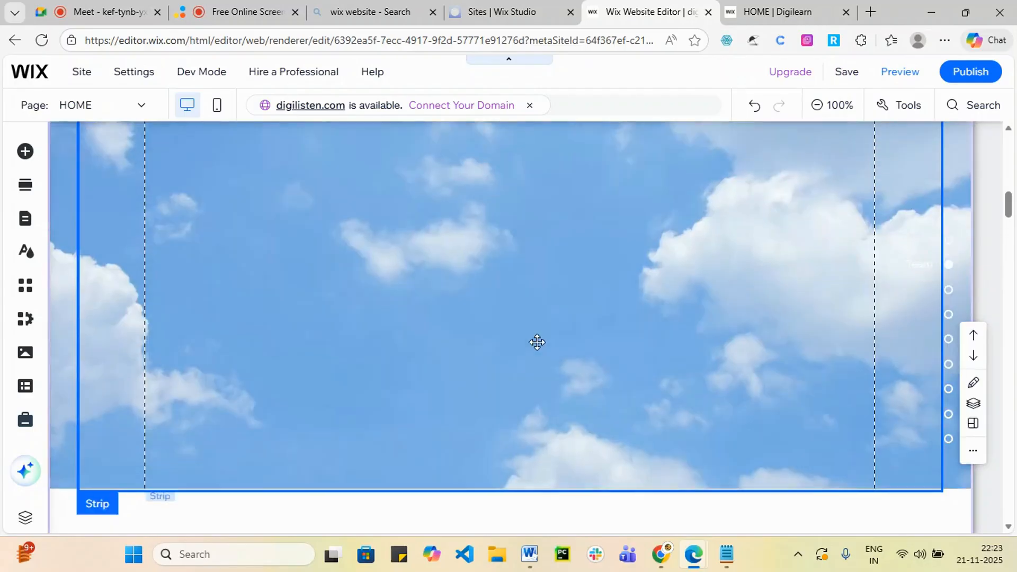
left_click(834, 243)
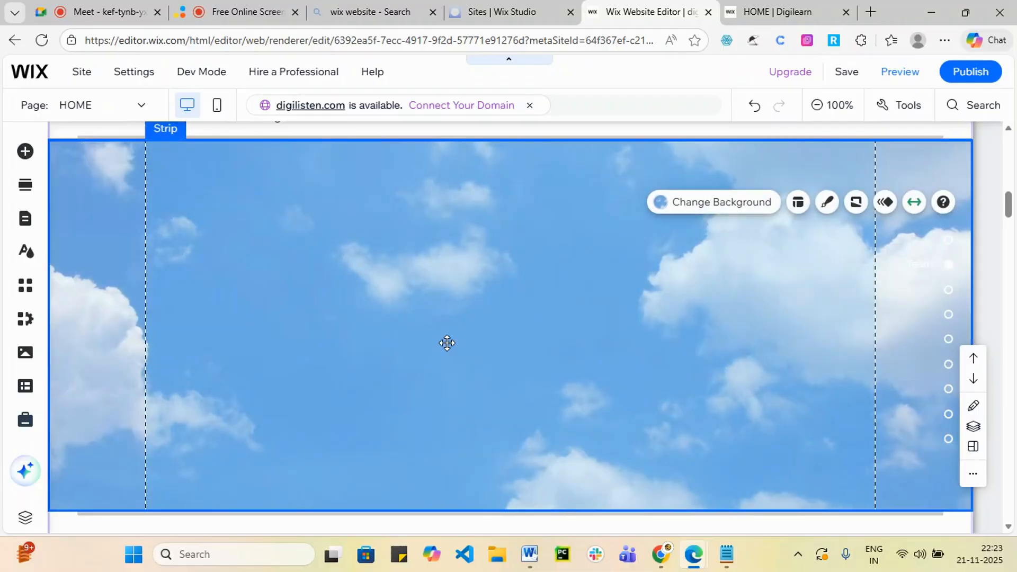
- Browse the gallery, video and music, and contact form elements available to add
left_click(31, 155)
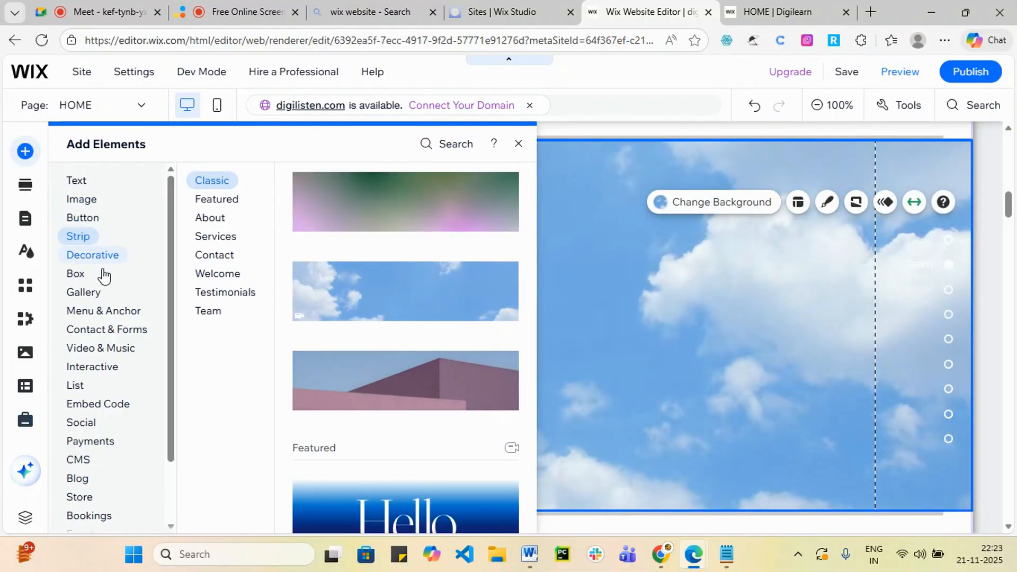
mouse_move(89, 278)
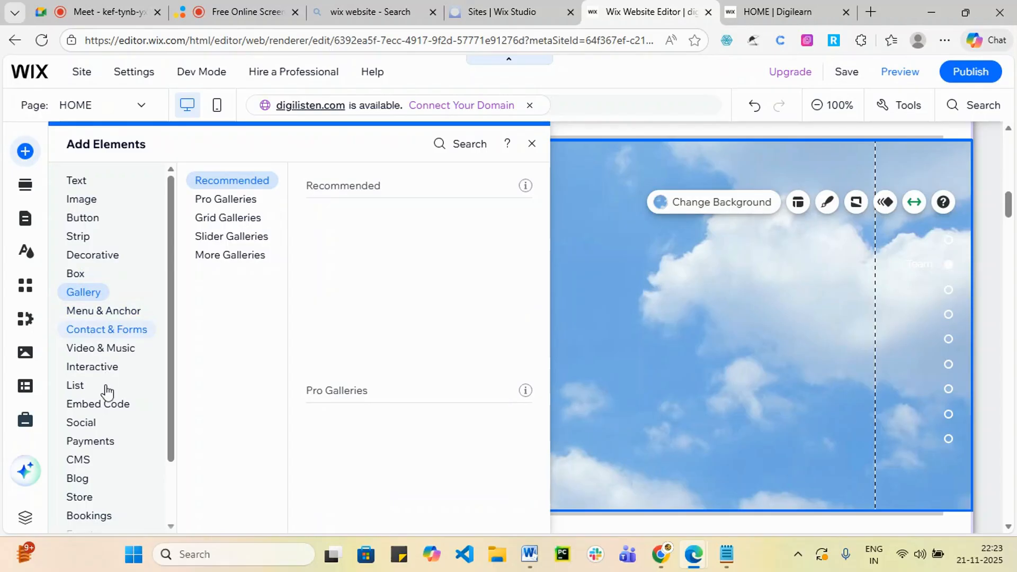
mouse_move(91, 387)
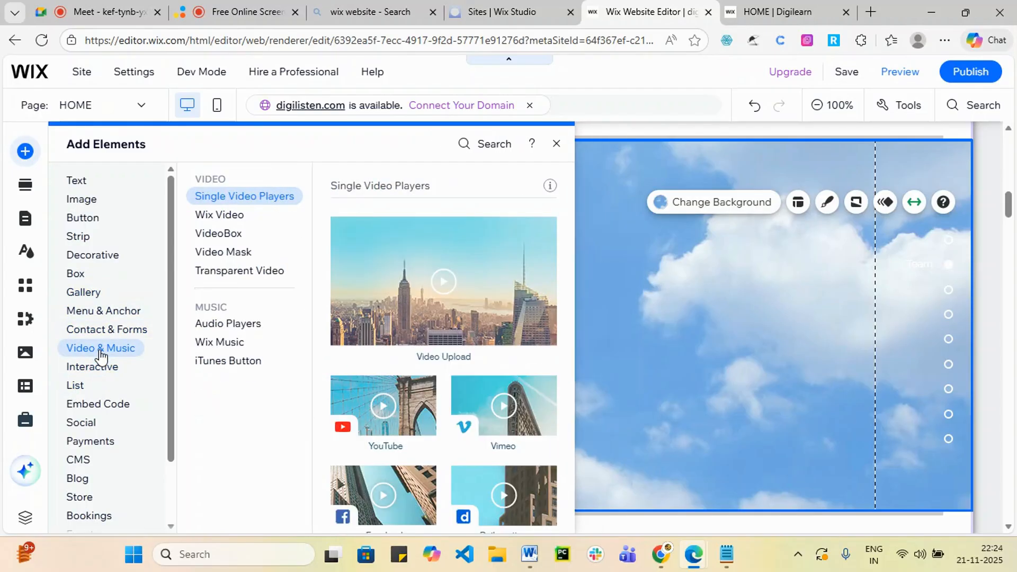
mouse_move(115, 335)
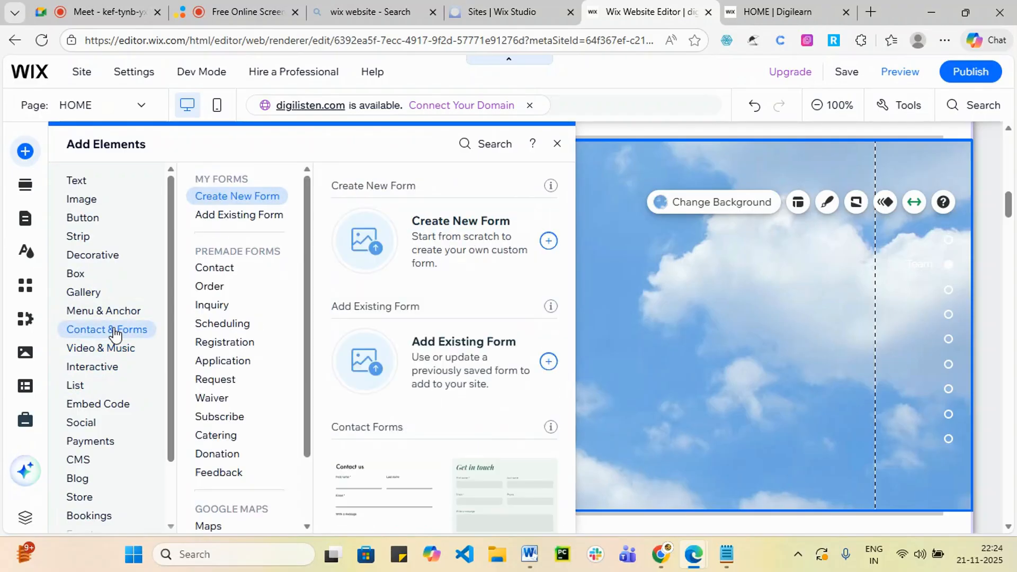
- Review the pages in the site menu and the member signup and login forms
left_click(31, 223)
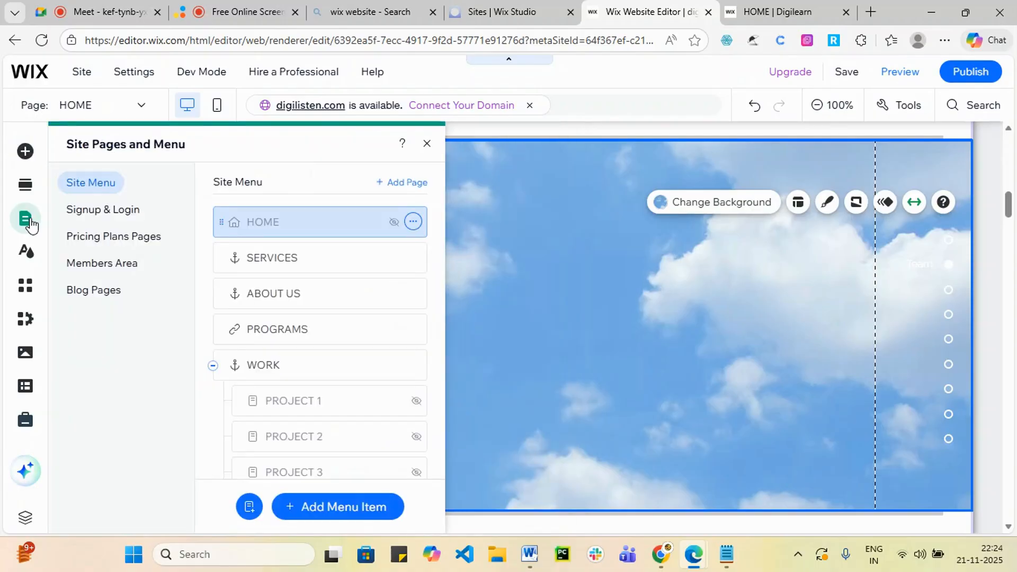
scroll(284, 317, "down", 6)
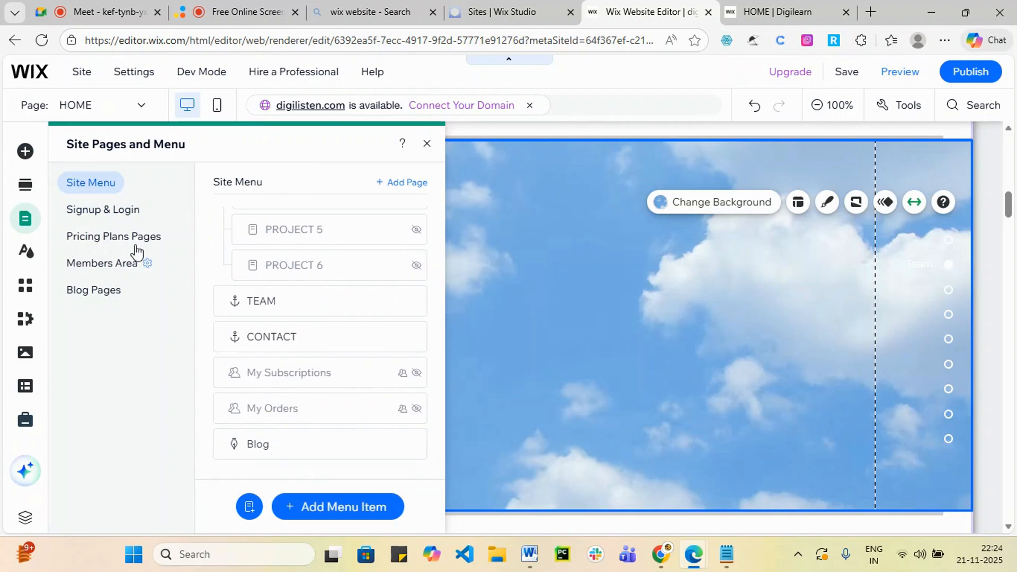
left_click(125, 212)
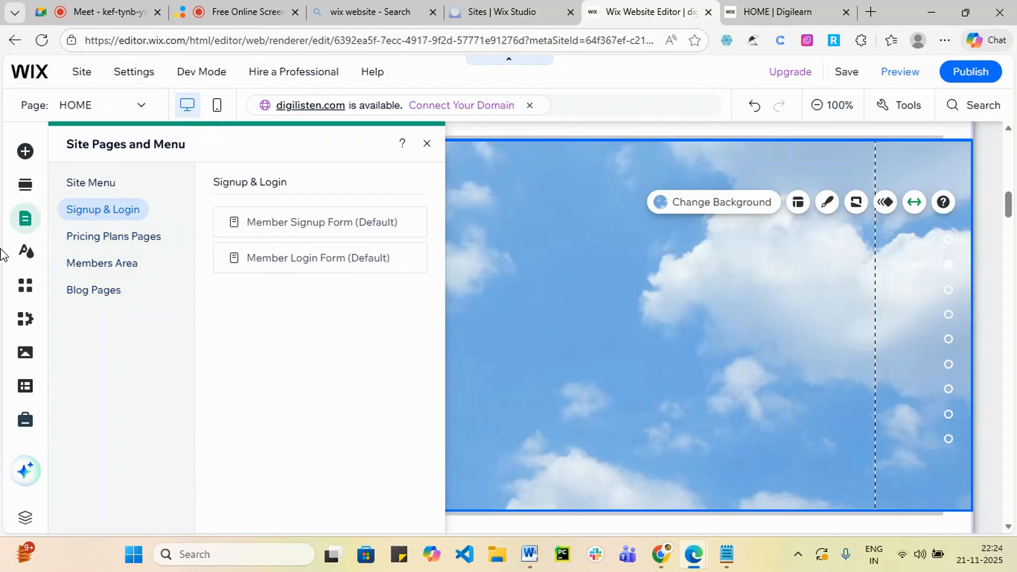
- Look over the site design options, the Wix App Market and the media upload sources
left_click(27, 254)
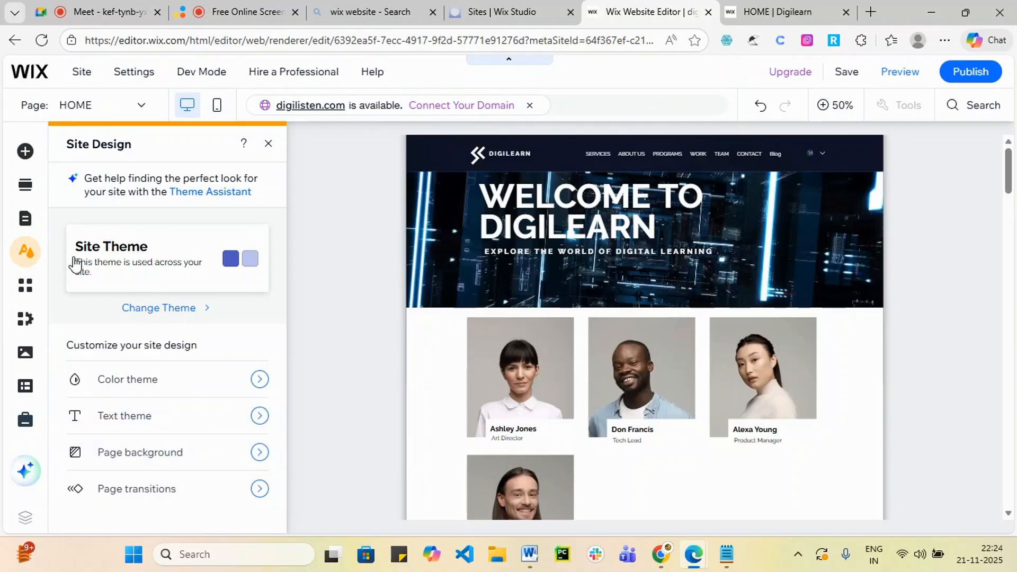
left_click(31, 293)
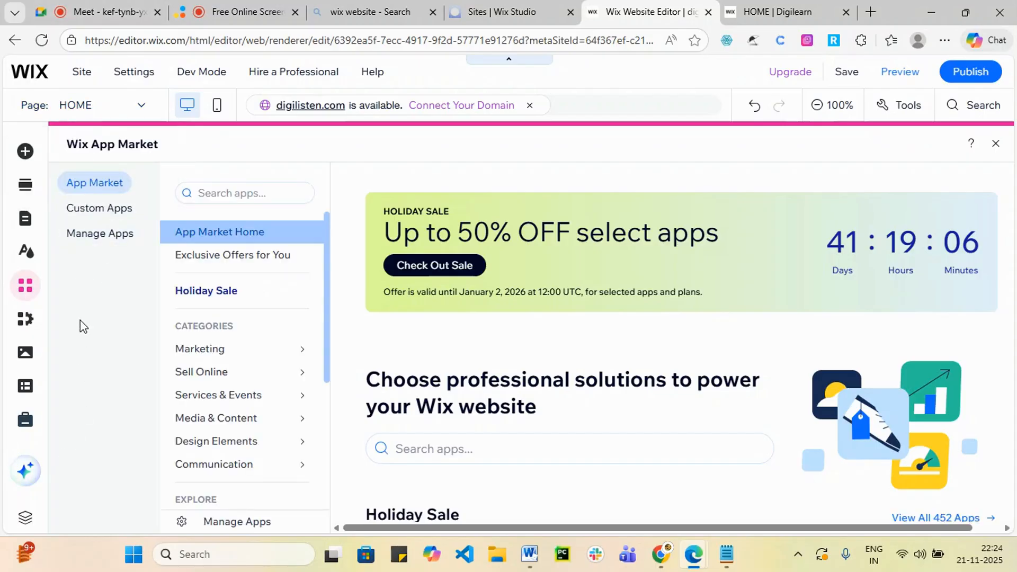
left_click(27, 355)
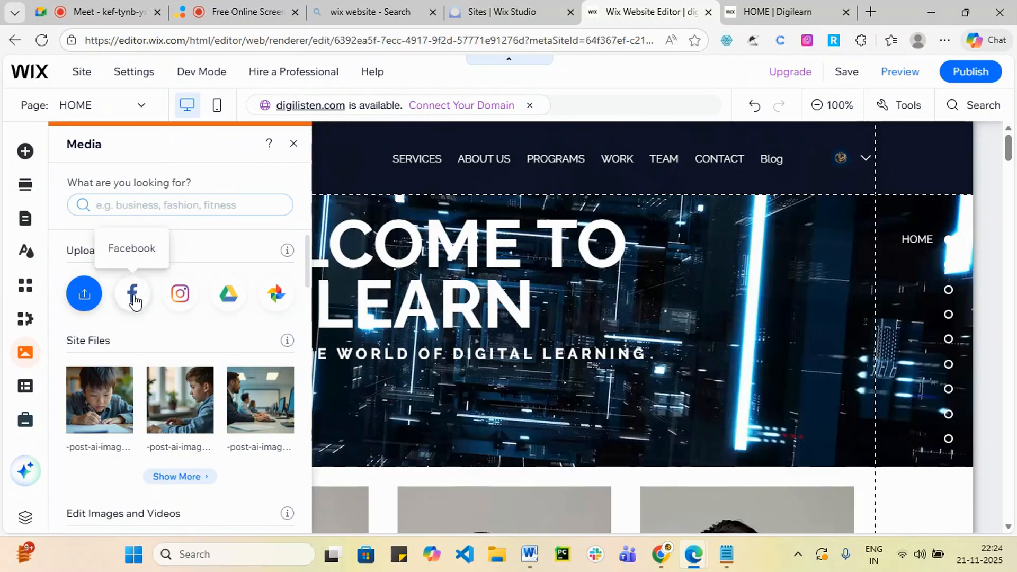
- Examine the Wix Blog management options among the site's business tools
left_click(32, 321)
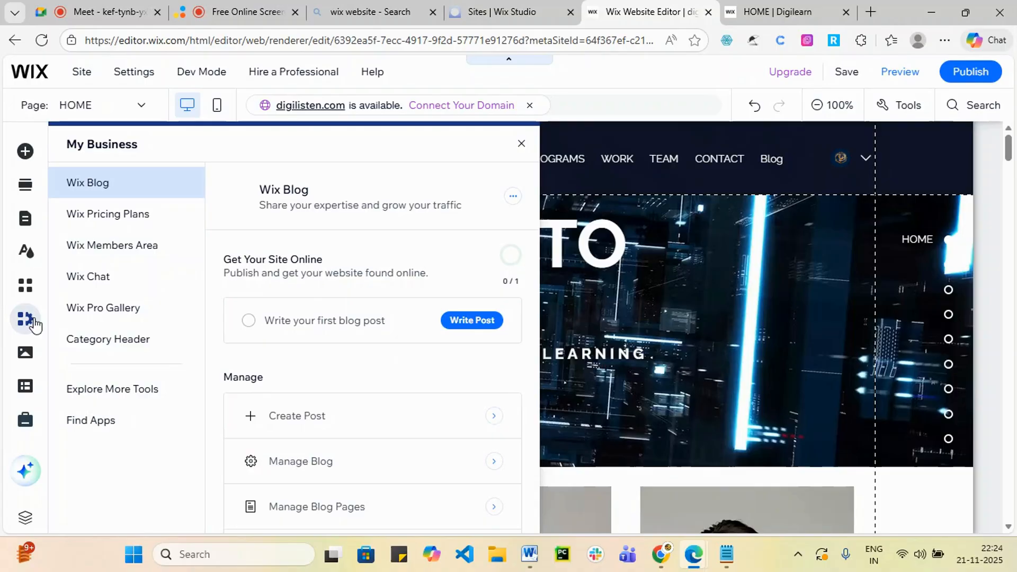
scroll(314, 354, "down", 2)
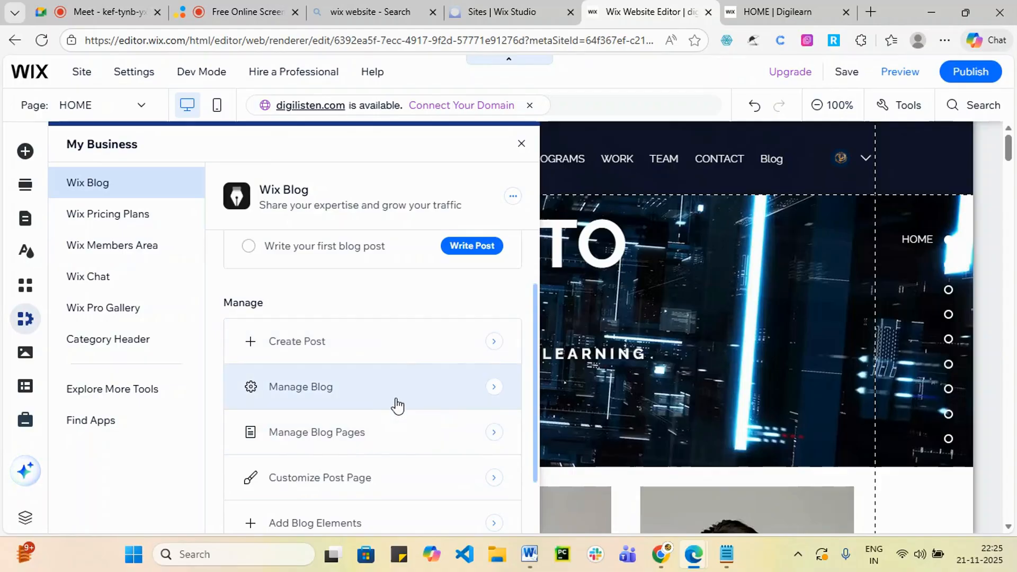
scroll(395, 406, "down", 2)
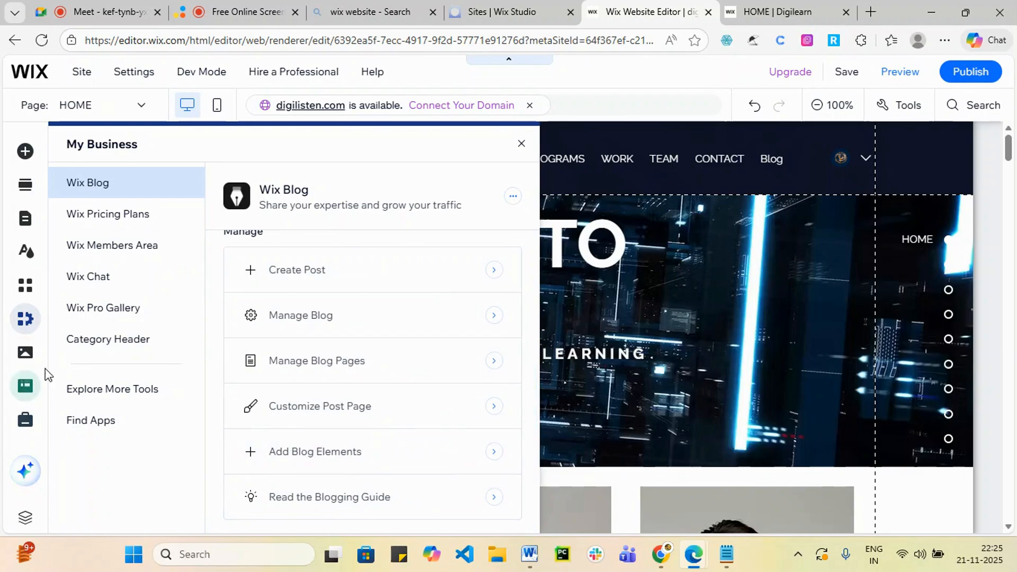
- Inspect the site's media sources and the Facebook import option, and return to the home page without importing anything
left_click(32, 358)
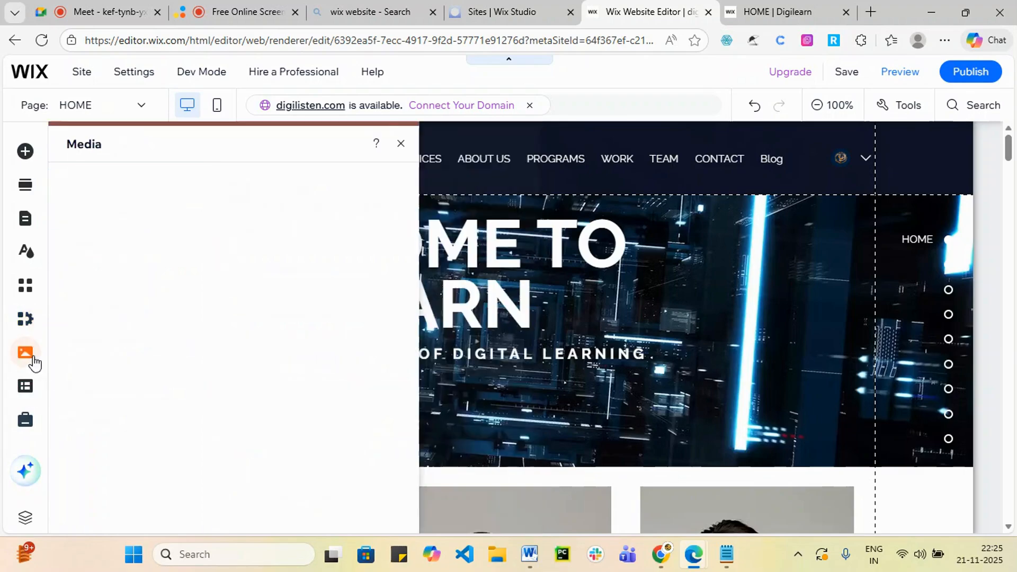
scroll(159, 352, "down", 3)
scroll(185, 354, "up", 3)
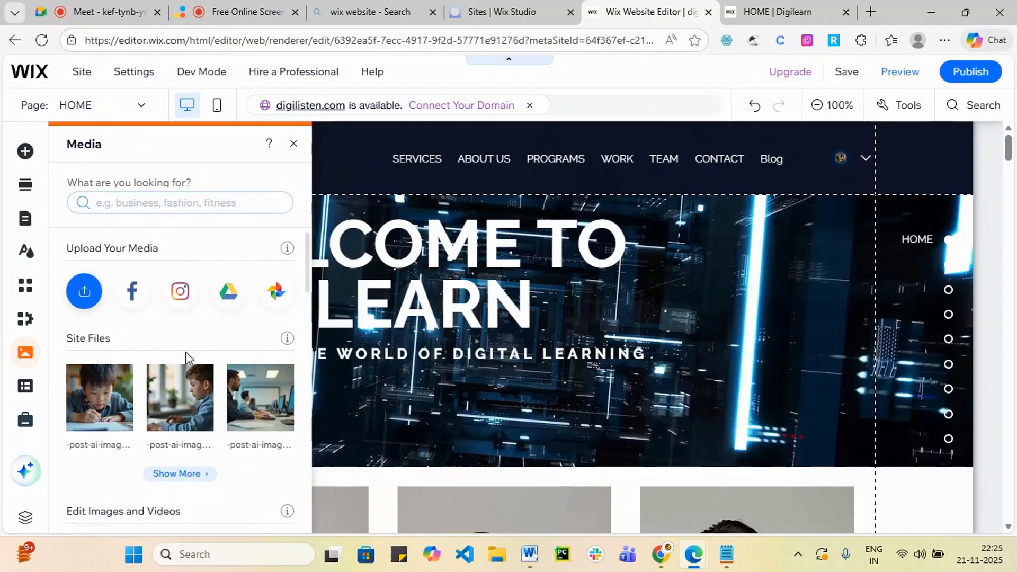
left_click(132, 294)
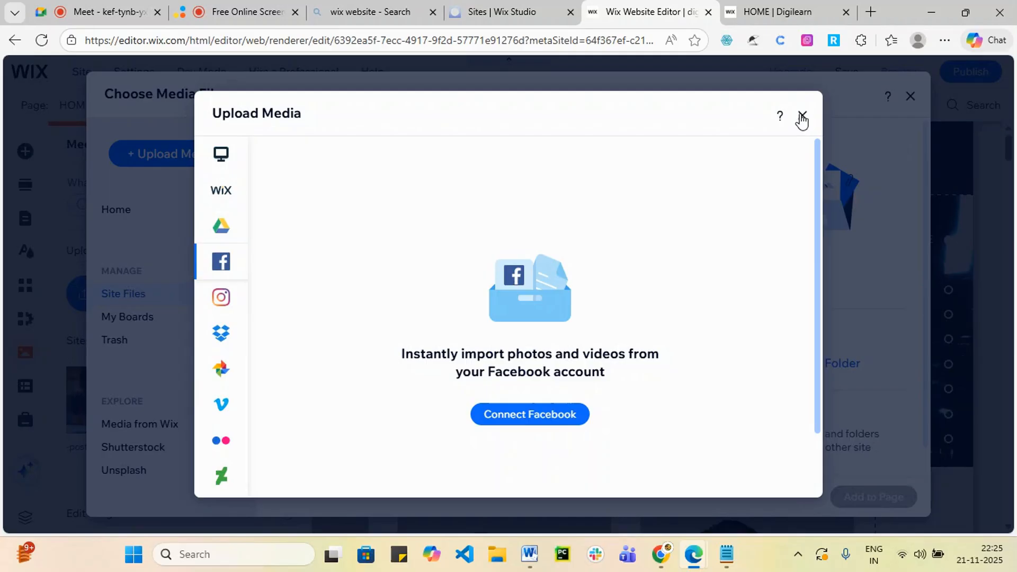
left_click(847, 111)
left_click(911, 97)
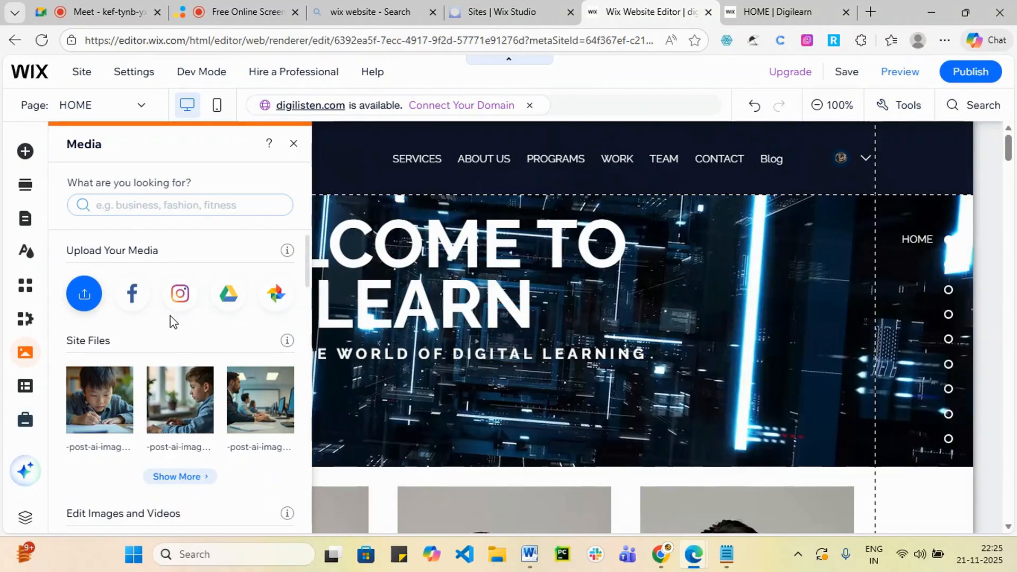
left_click(293, 143)
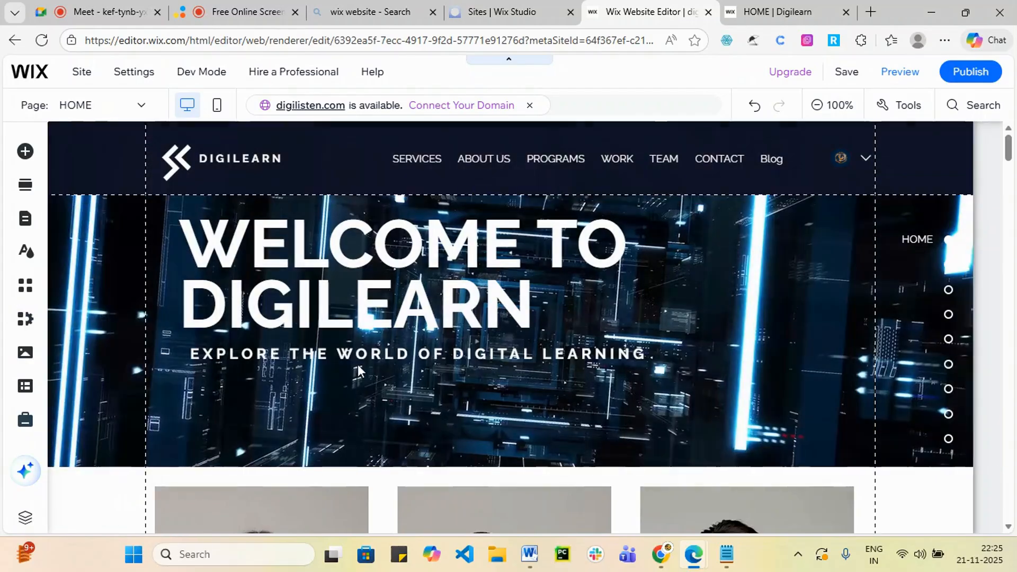
left_click(215, 354)
scroll(718, 354, "down", 3)
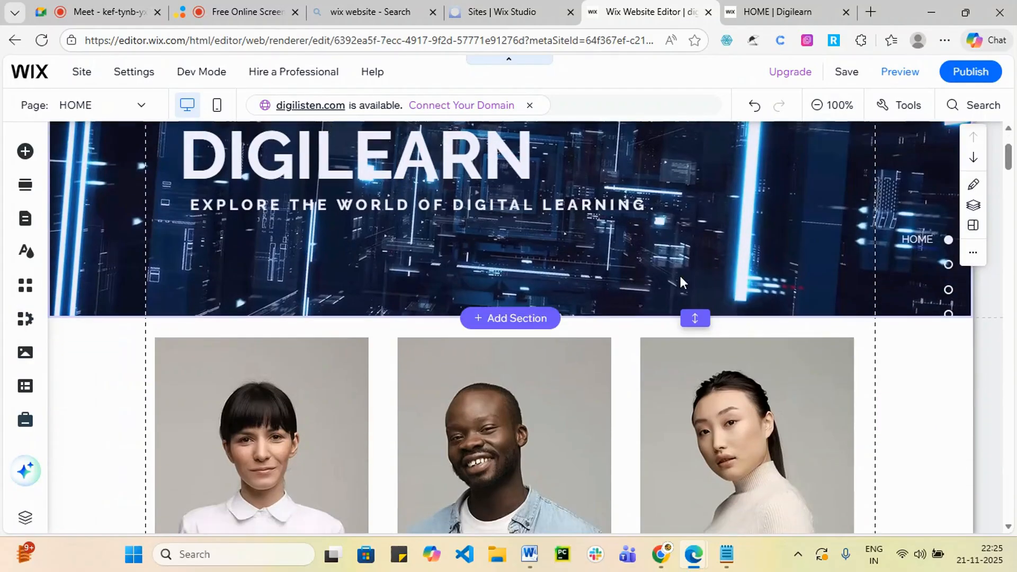
scroll(679, 273, "up", 3)
left_click(498, 164)
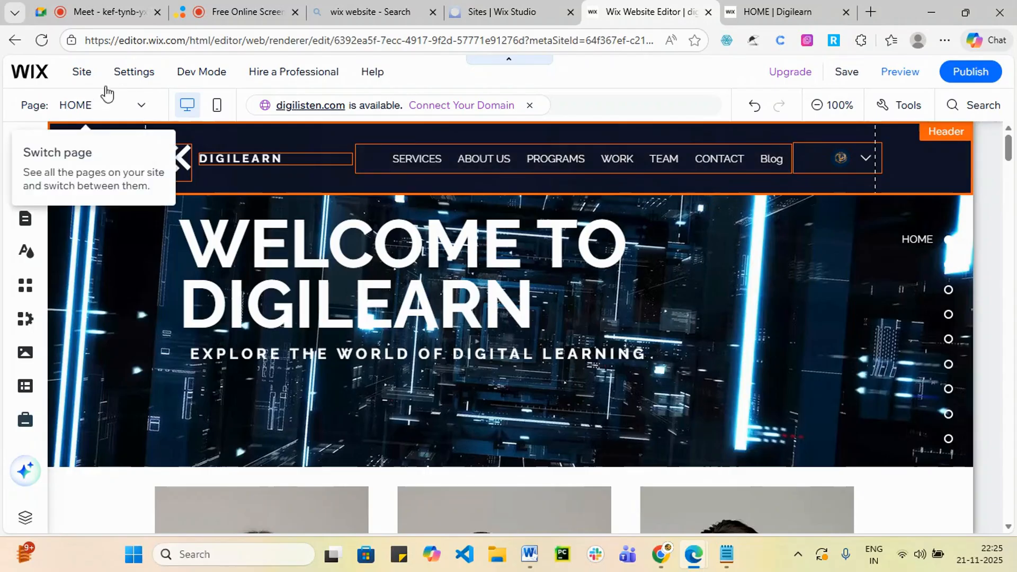
- Examine the full page list, covering the site, pricing plans, members area and blog pages
left_click(142, 108)
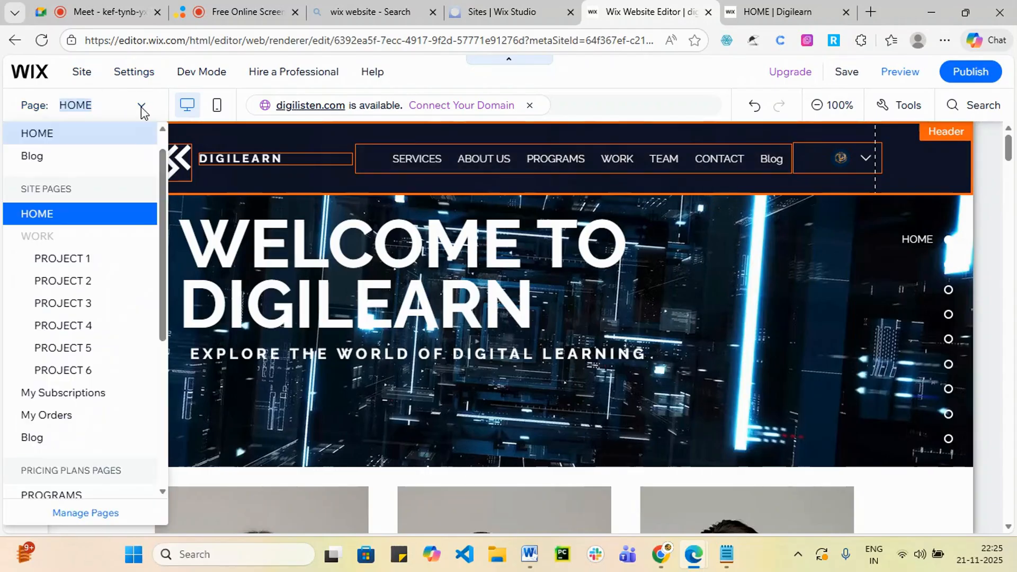
scroll(79, 221, "down", 3)
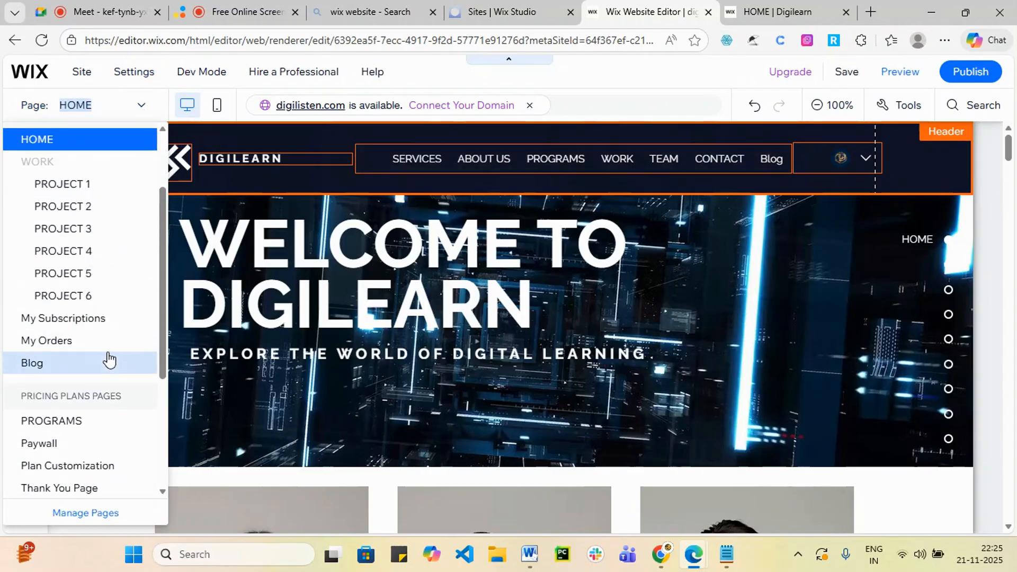
scroll(74, 444, "up", 3)
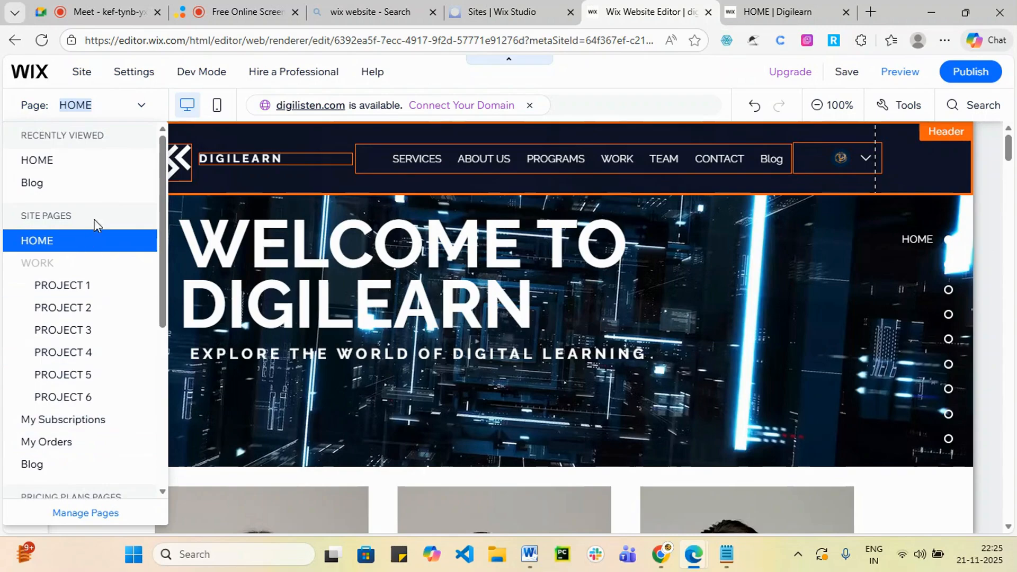
scroll(110, 202, "down", 2)
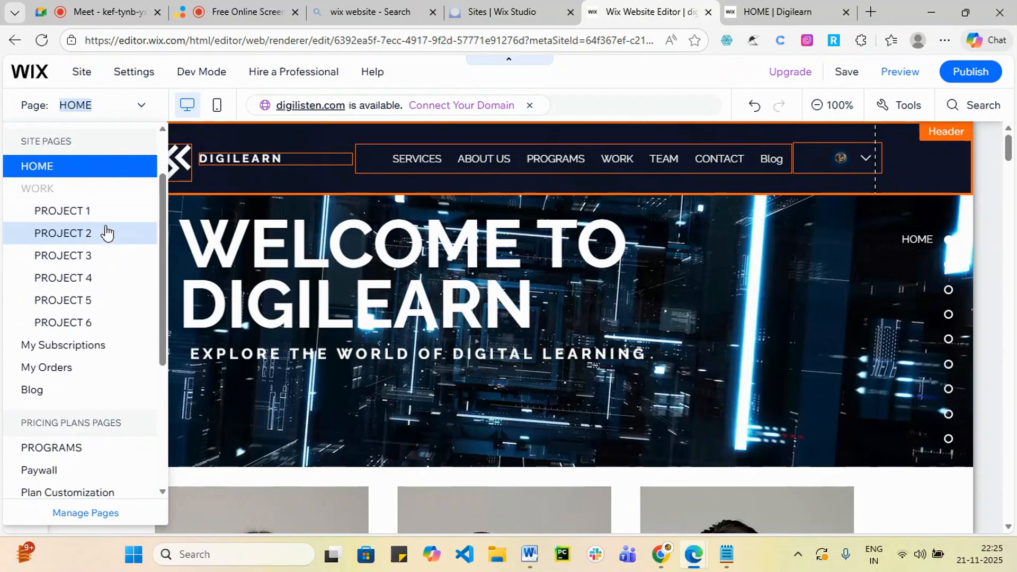
scroll(106, 245, "down", 6)
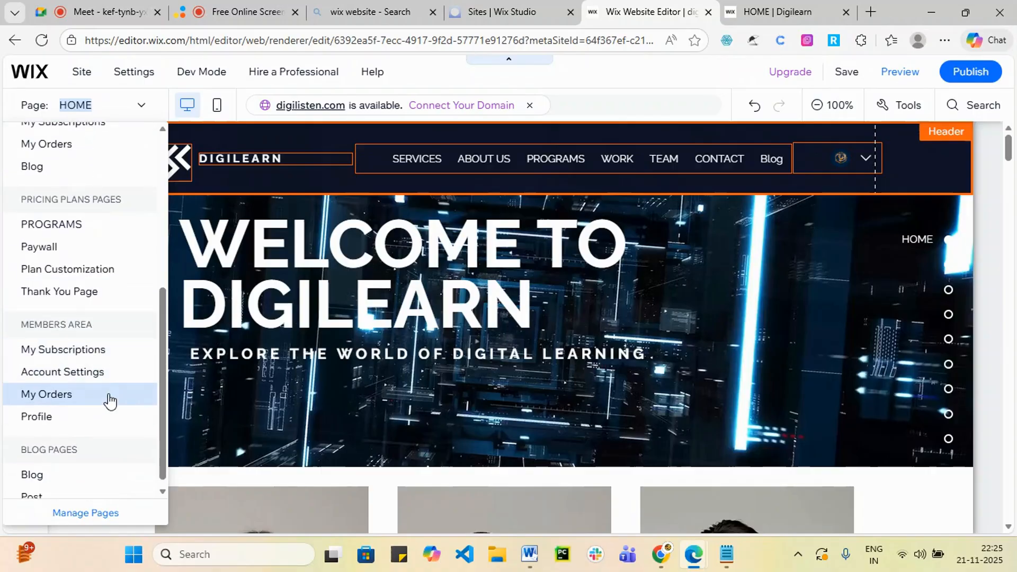
scroll(106, 395, "down", 1)
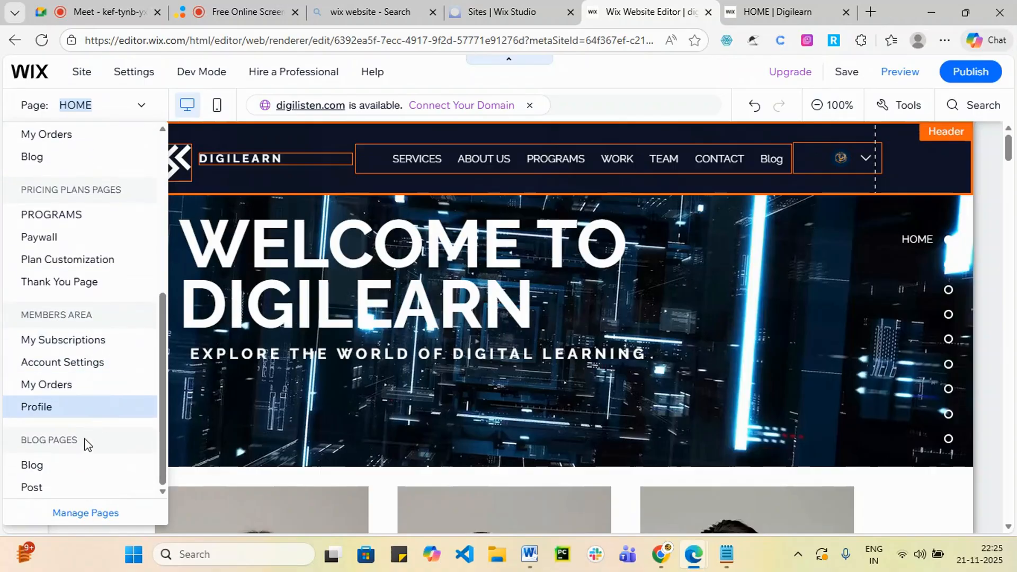
scroll(81, 423, "up", 2)
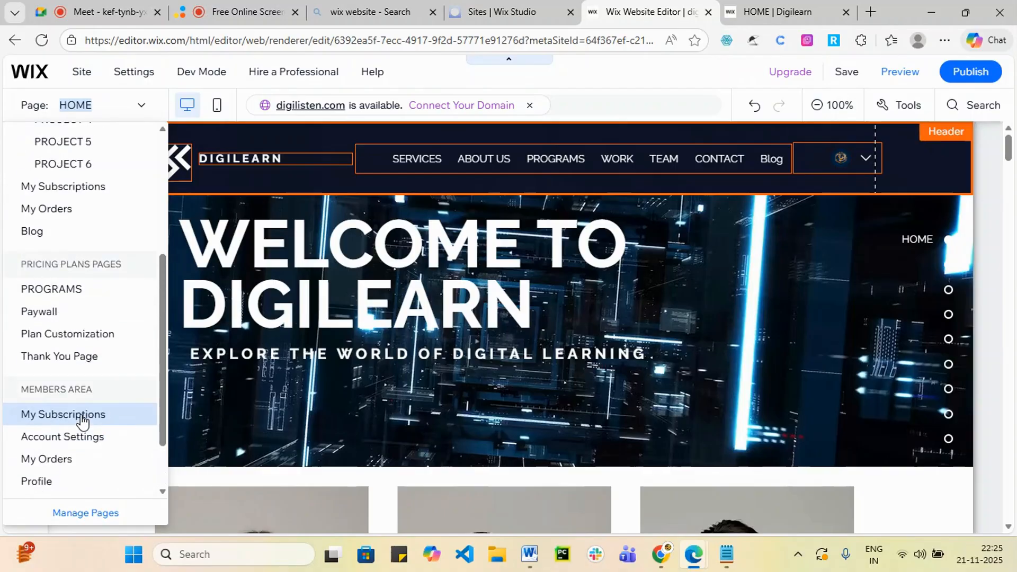
scroll(75, 403, "up", 6)
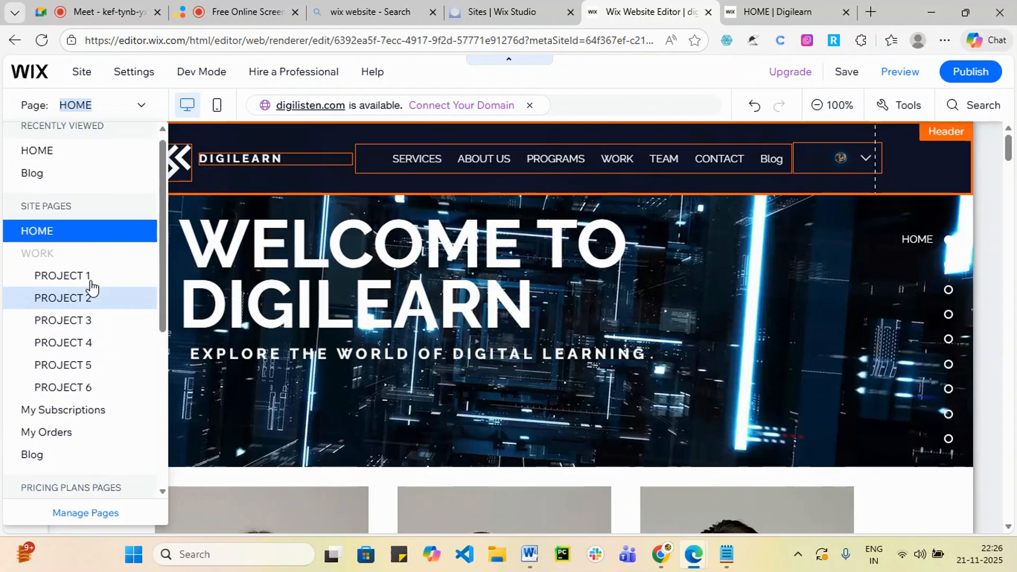
scroll(90, 278, "up", 1)
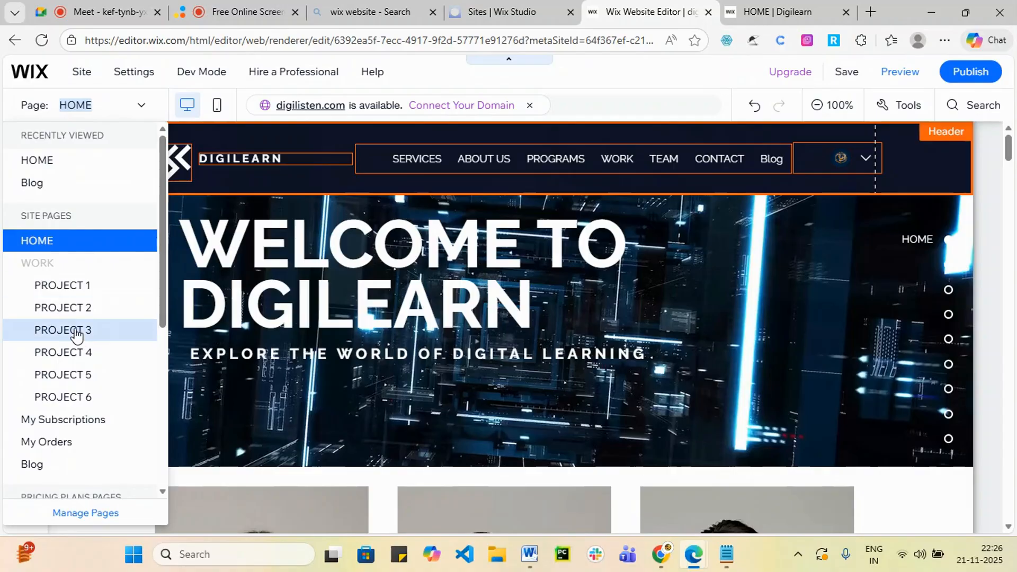
scroll(89, 335, "down", 4)
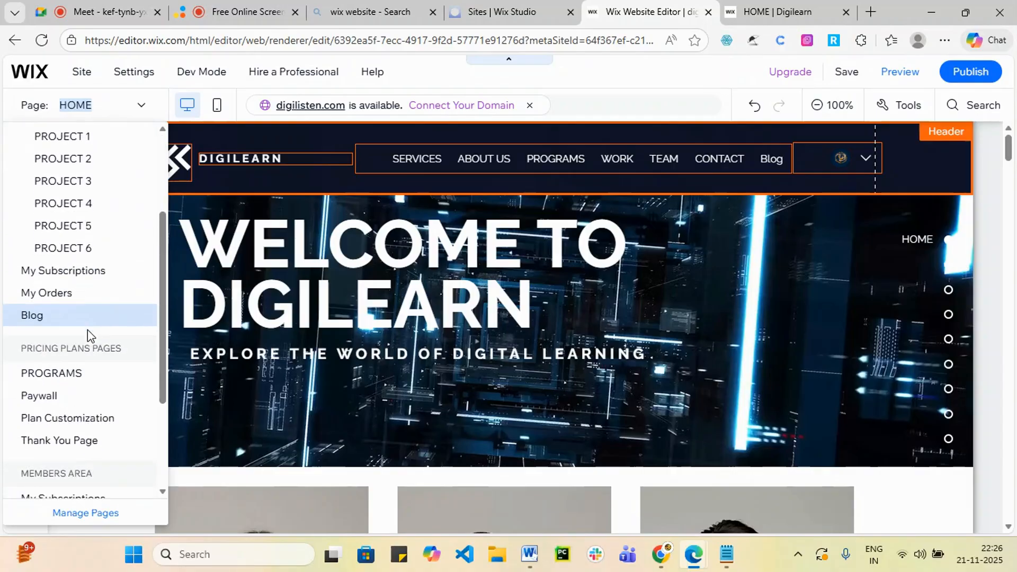
- Open the PROGRAMS page and review its Silver, Gold and Platinum pricing plans
left_click(78, 374)
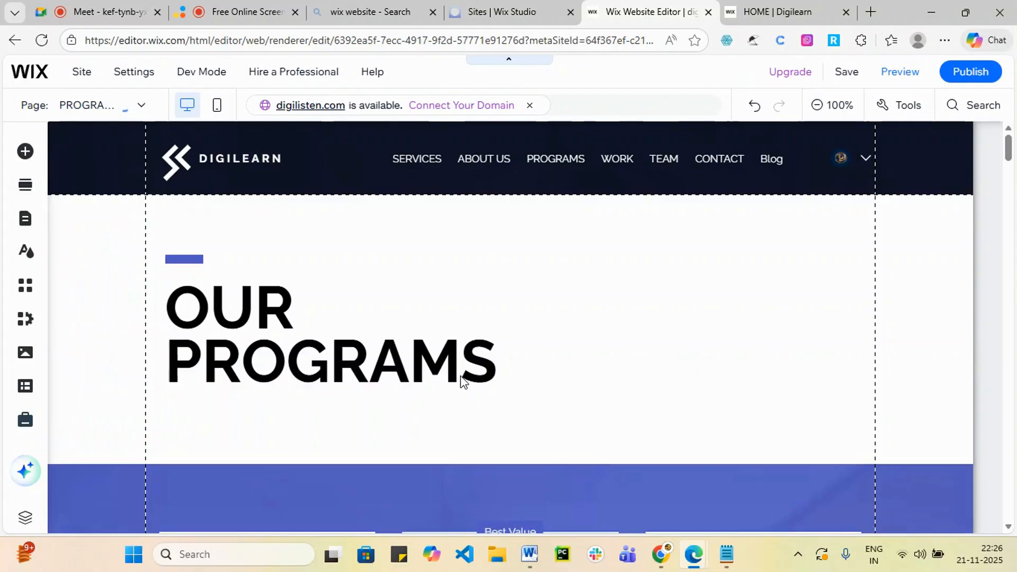
scroll(460, 376, "down", 4)
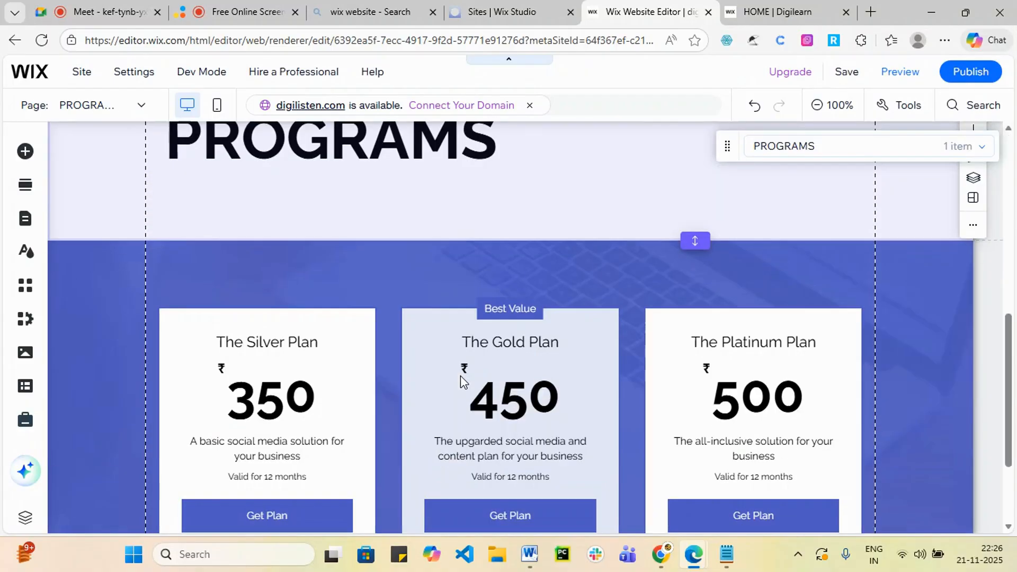
scroll(371, 329, "down", 6)
scroll(370, 333, "up", 10)
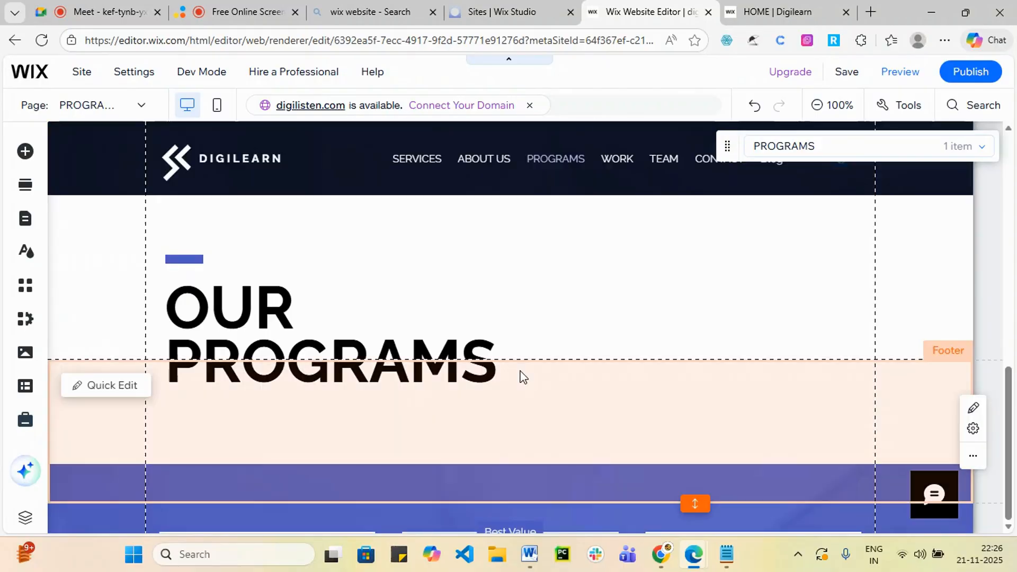
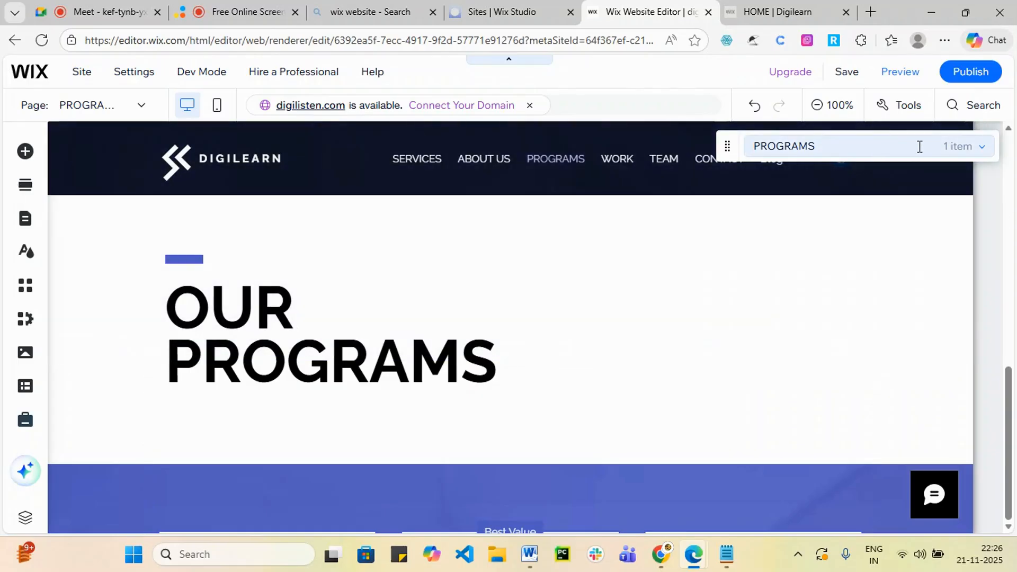
scroll(479, 268, "down", 6)
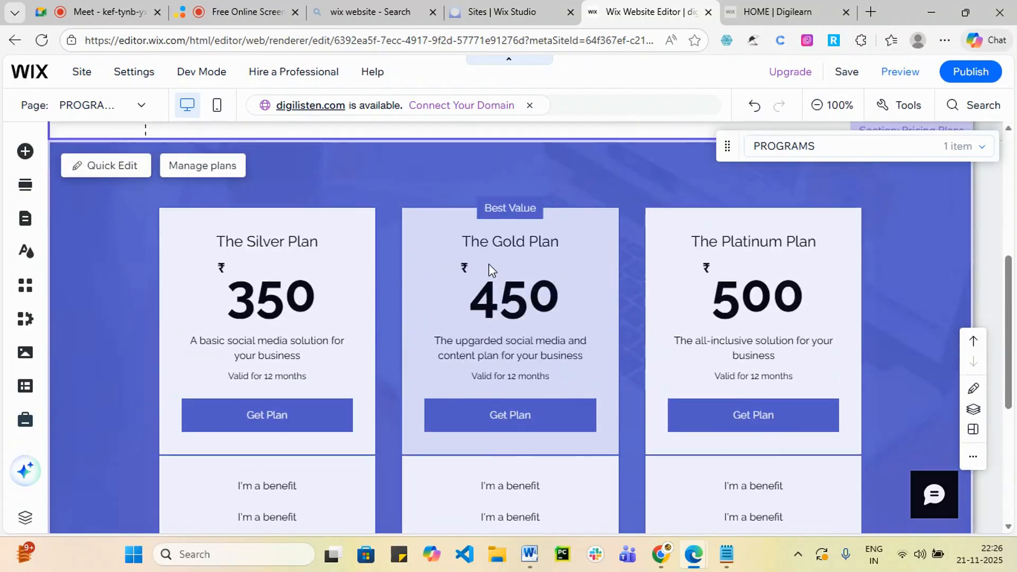
scroll(488, 269, "up", 1)
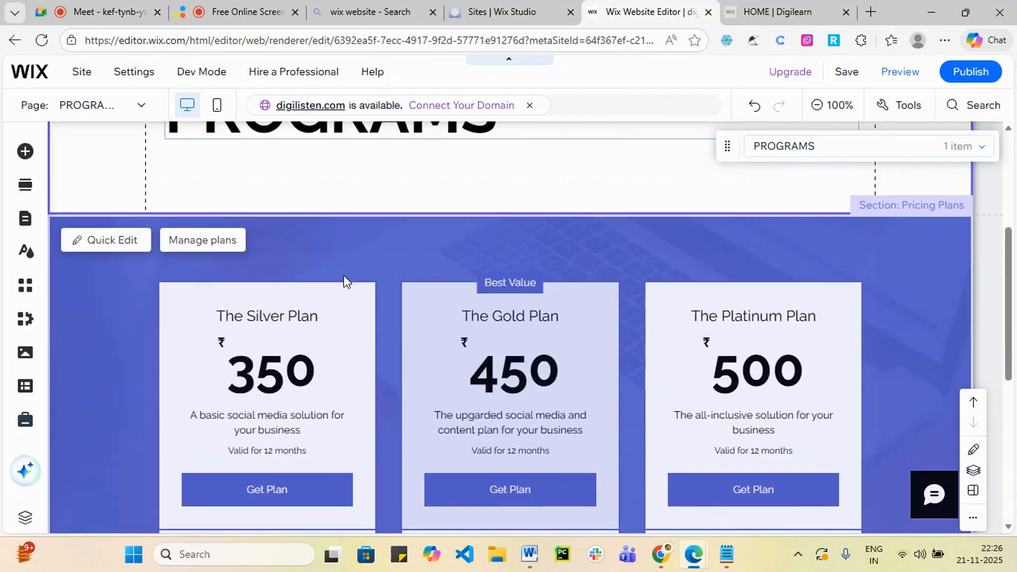
- Inspect the Quick Edit options of the Pricing Plans section, close them and return to the page's header
left_click(108, 242)
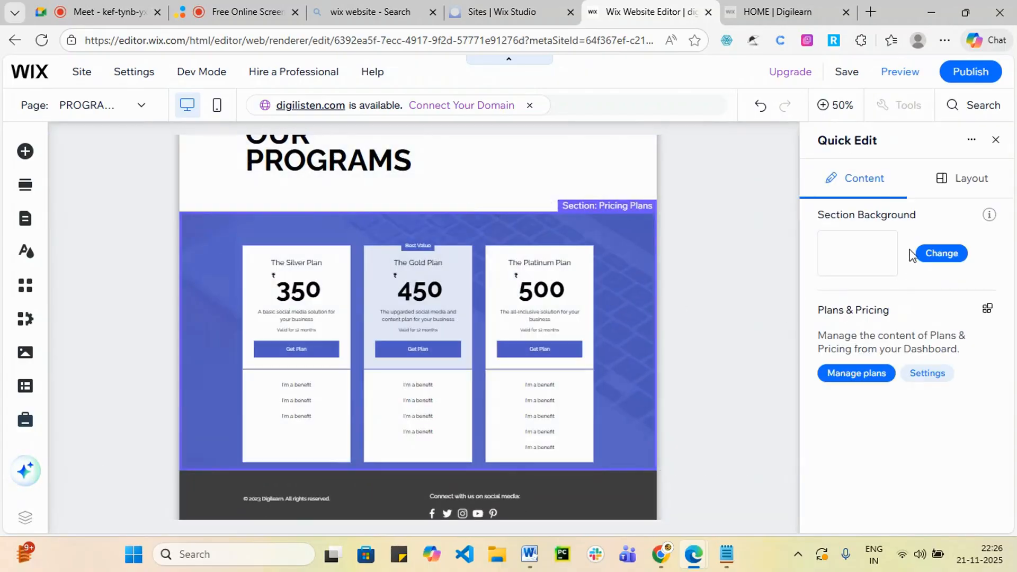
scroll(125, 284, "up", 3)
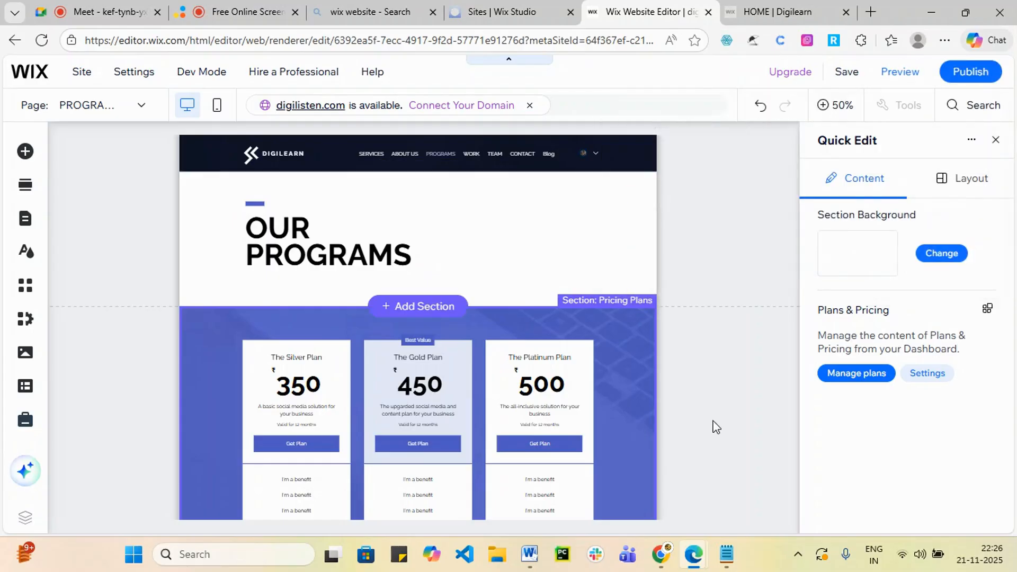
left_click(995, 140)
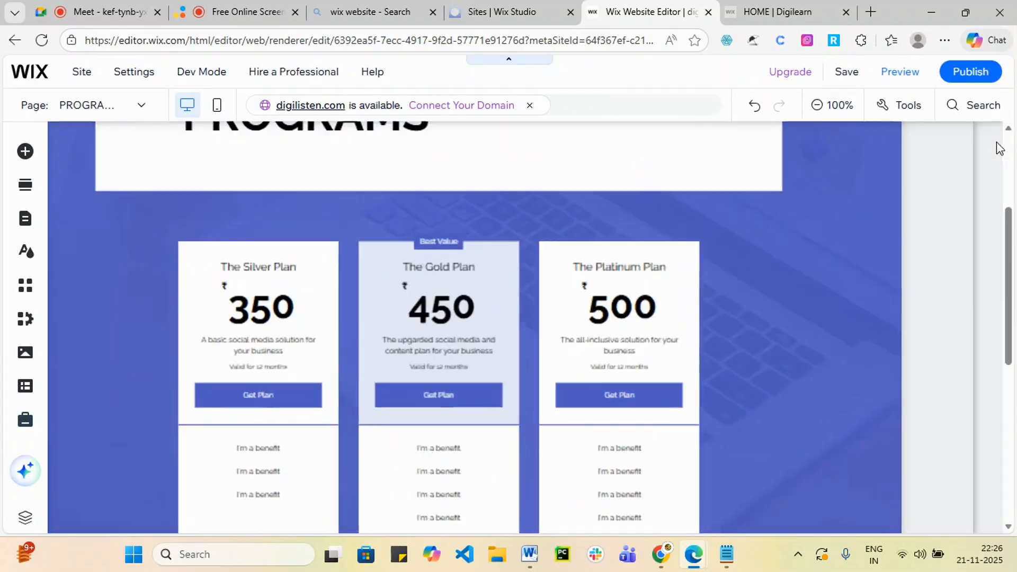
scroll(493, 377, "up", 5)
scroll(674, 249, "up", 1)
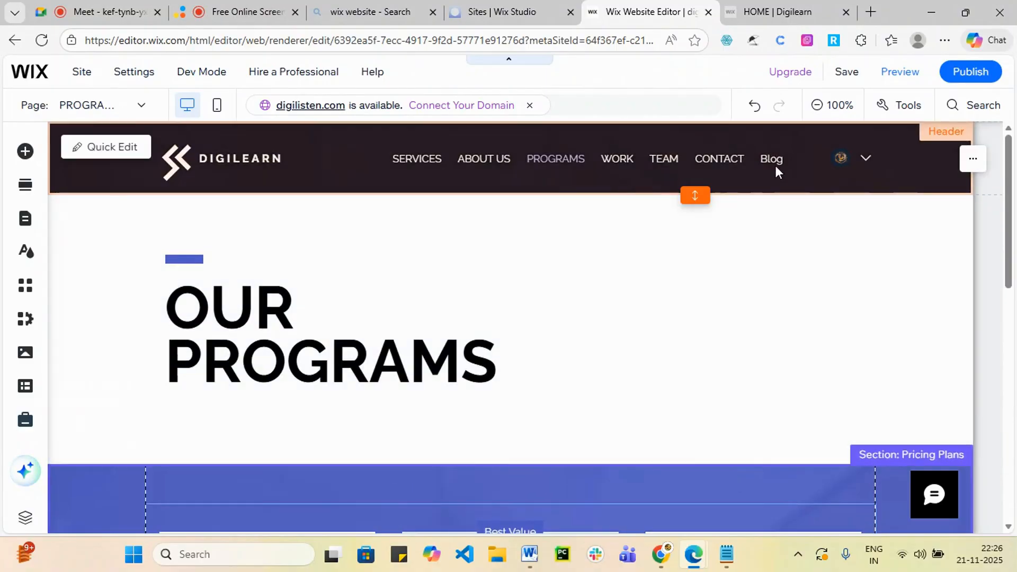
- Select the header's horizontal menu and look over the button, restaurant and bookings categories of addable elements
left_click(780, 157)
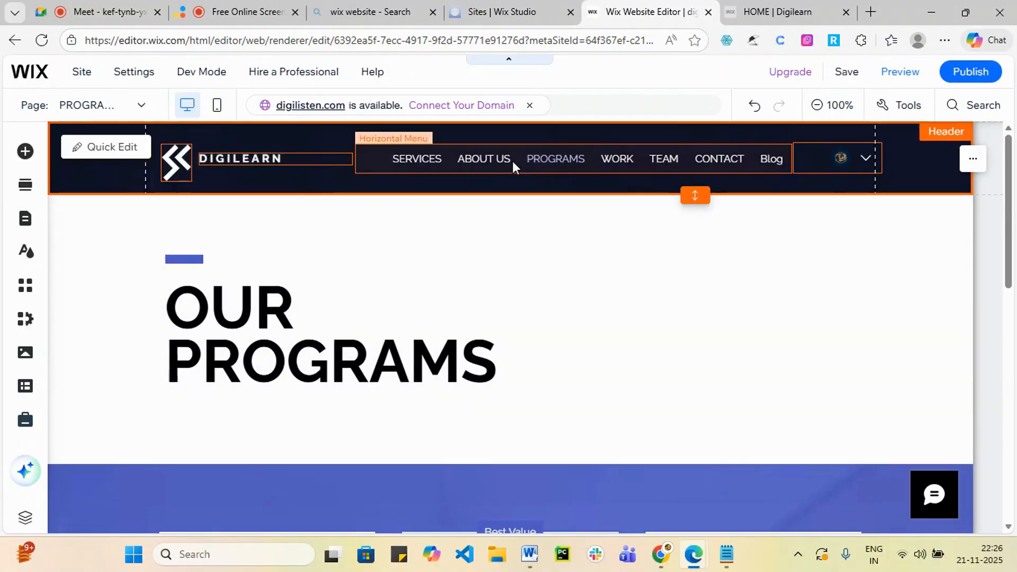
left_click(512, 161)
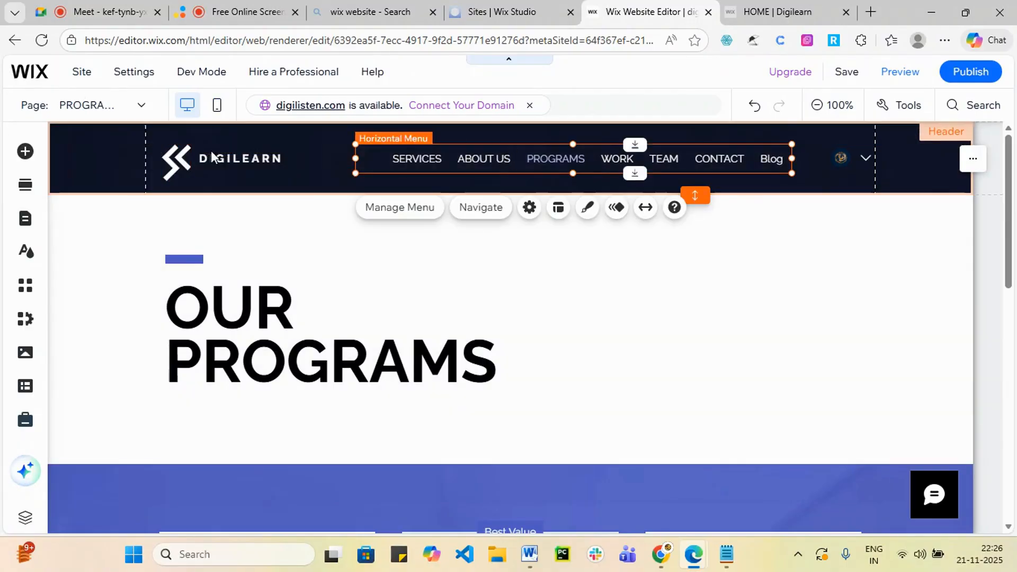
left_click(24, 152)
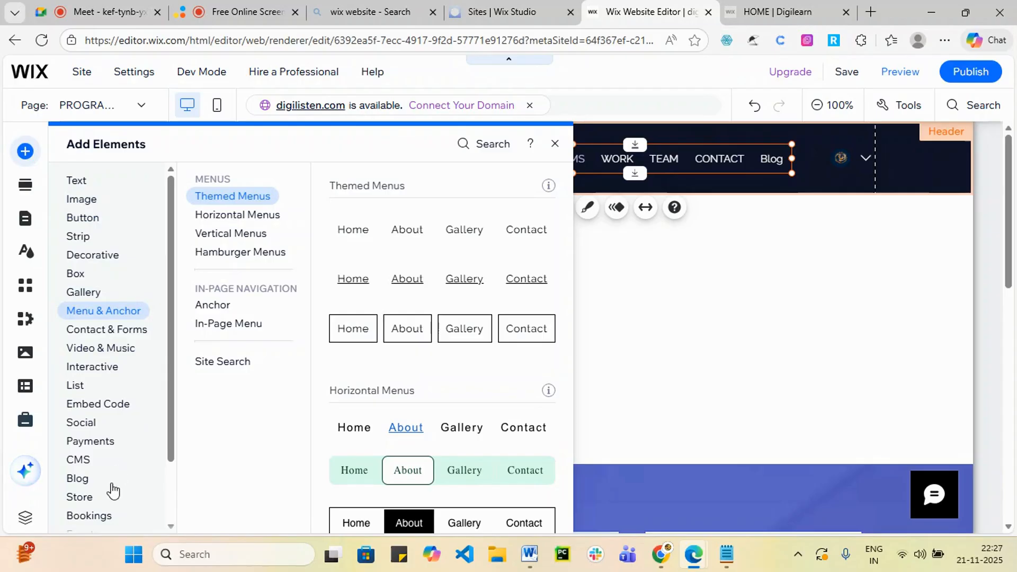
left_click(97, 224)
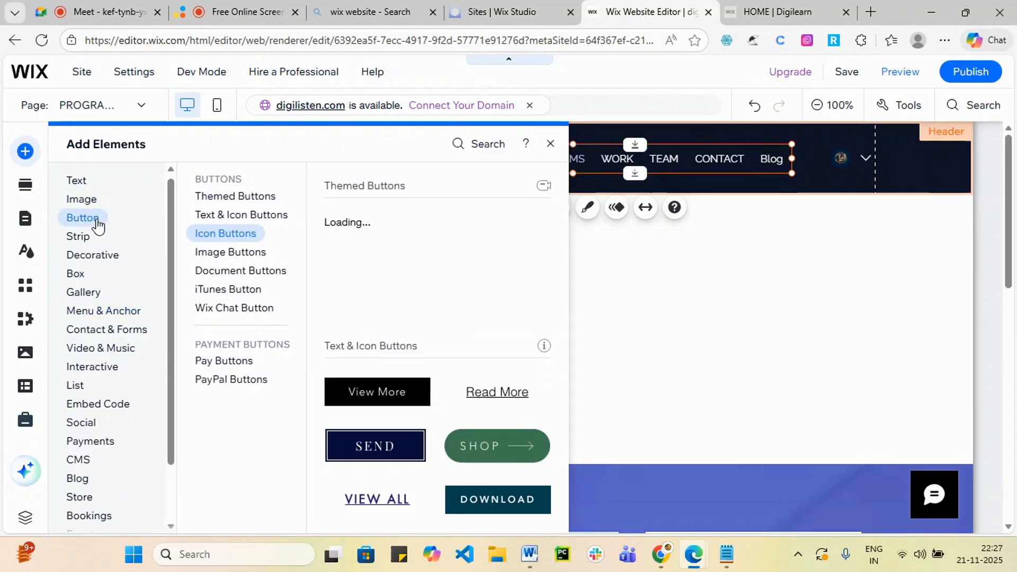
scroll(116, 276, "down", 2)
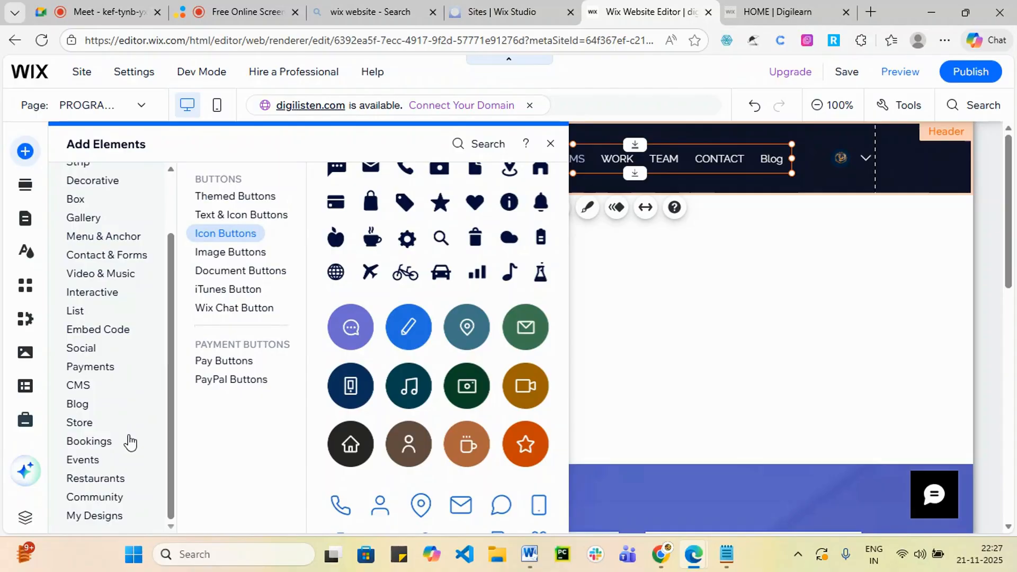
left_click(103, 478)
left_click(98, 441)
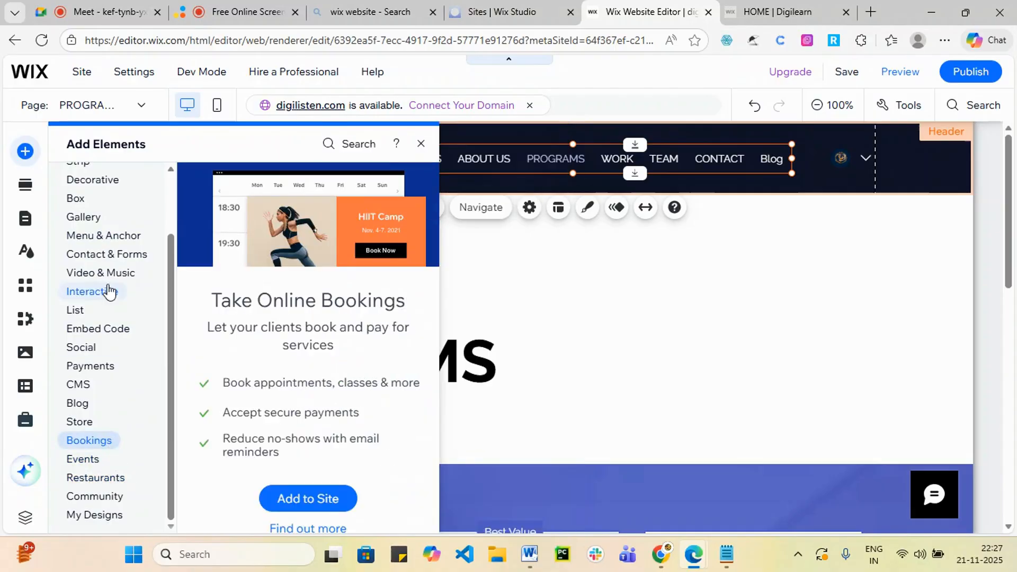
- Add the blue boxed horizontal menu design to the header and widen it into a single row about 777 px wide
left_click(119, 239)
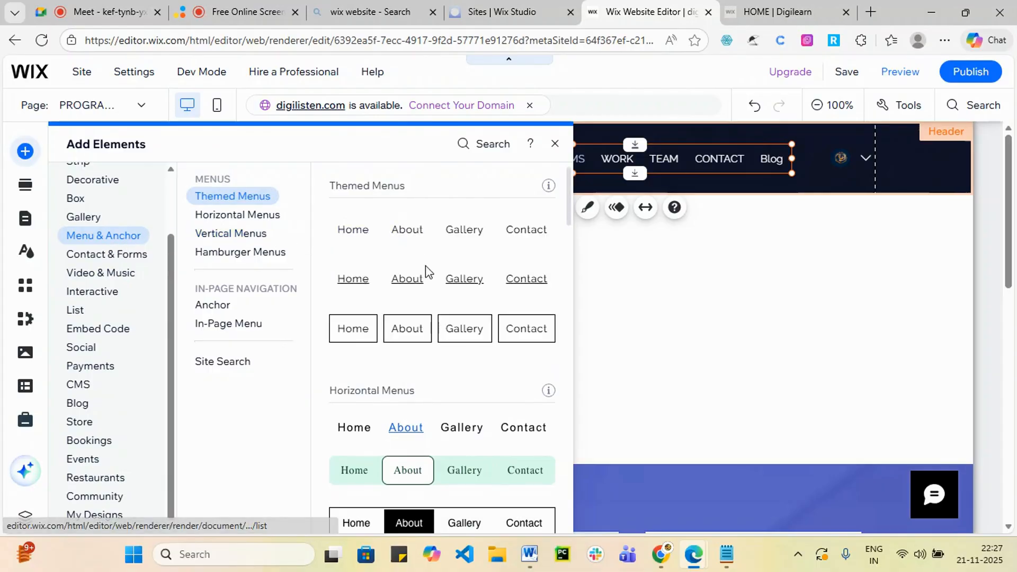
scroll(440, 308, "down", 2)
scroll(444, 317, "down", 2)
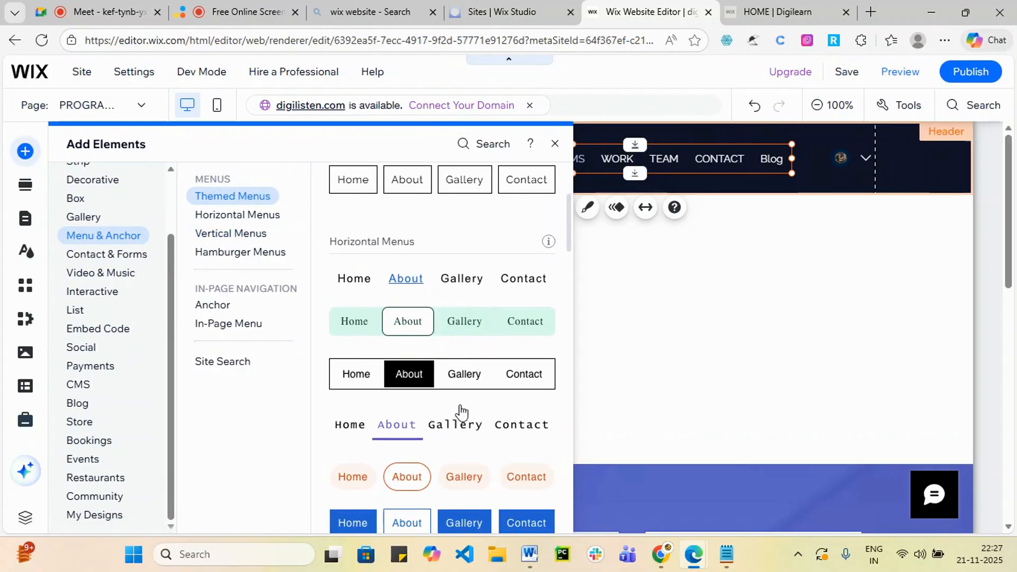
scroll(460, 416, "down", 4)
scroll(478, 351, "down", 2)
scroll(482, 360, "down", 1)
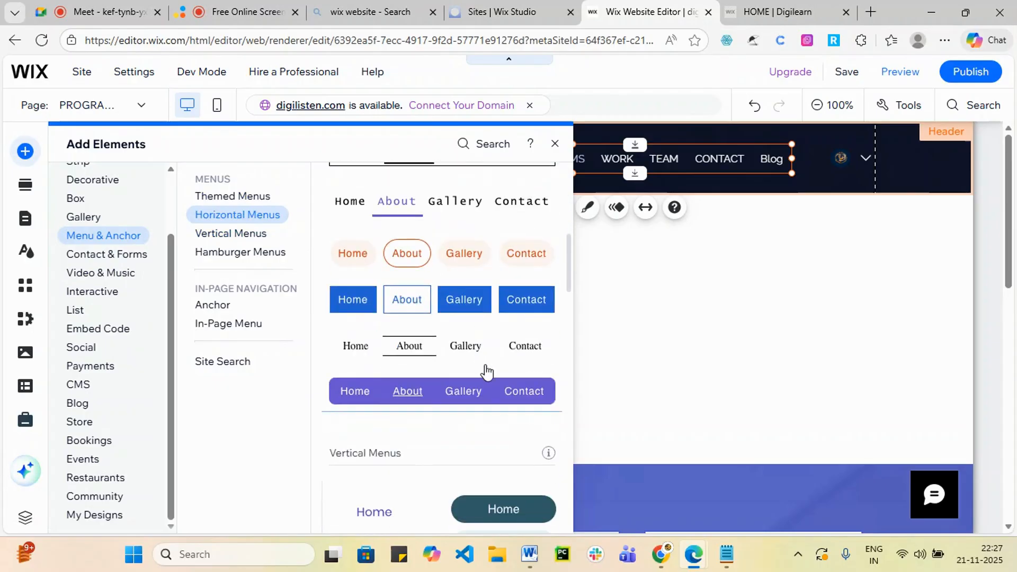
scroll(483, 396, "down", 6)
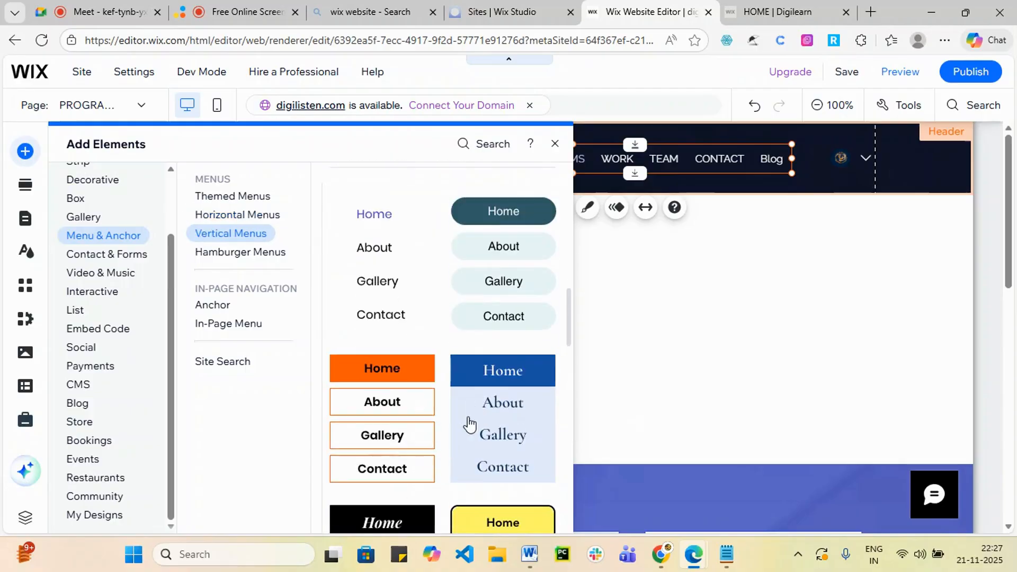
scroll(452, 410, "down", 6)
scroll(450, 406, "up", 10)
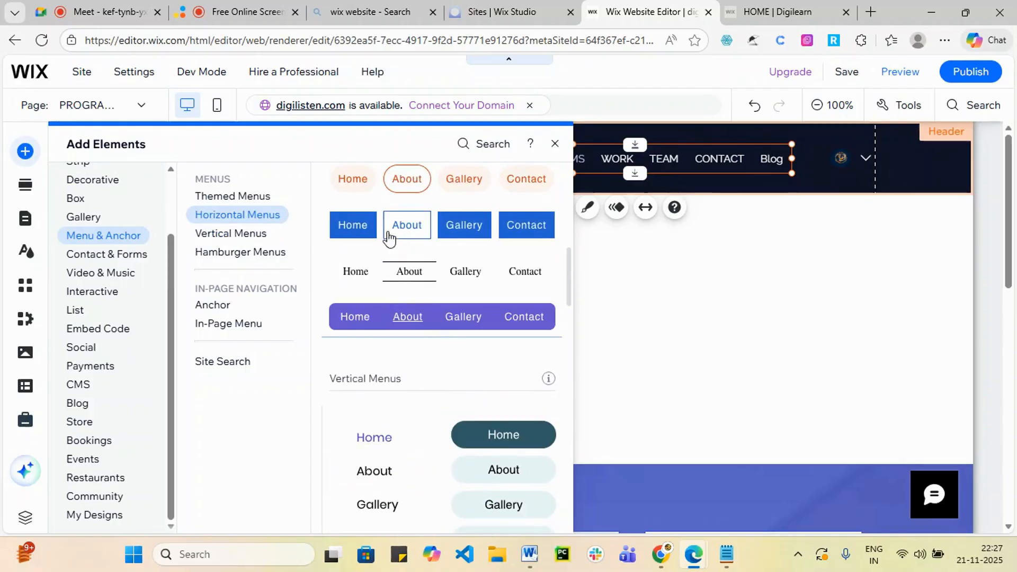
left_click_drag(395, 232, 404, 154)
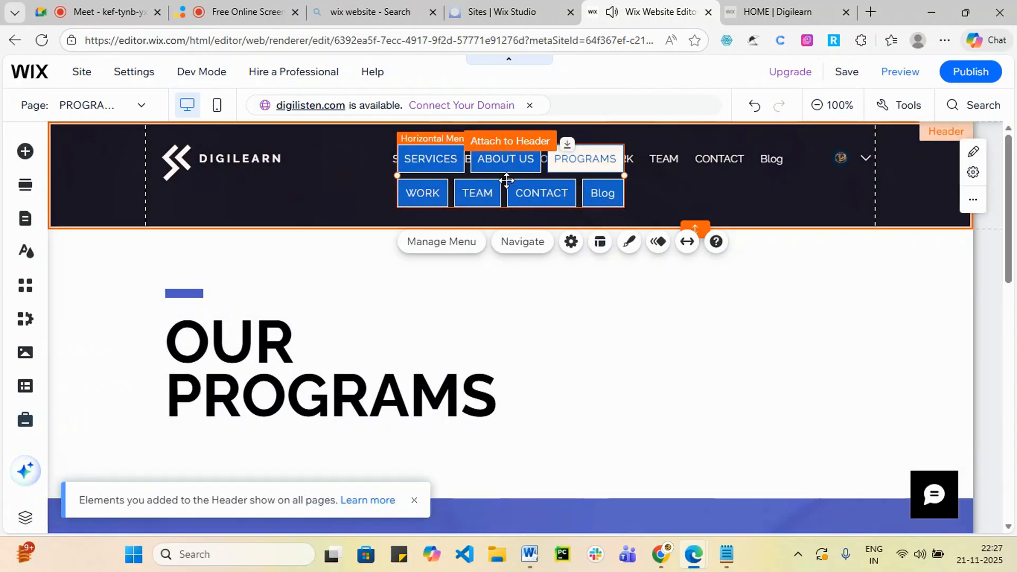
left_click_drag(507, 180, 370, 201)
left_click_drag(487, 195, 842, 223)
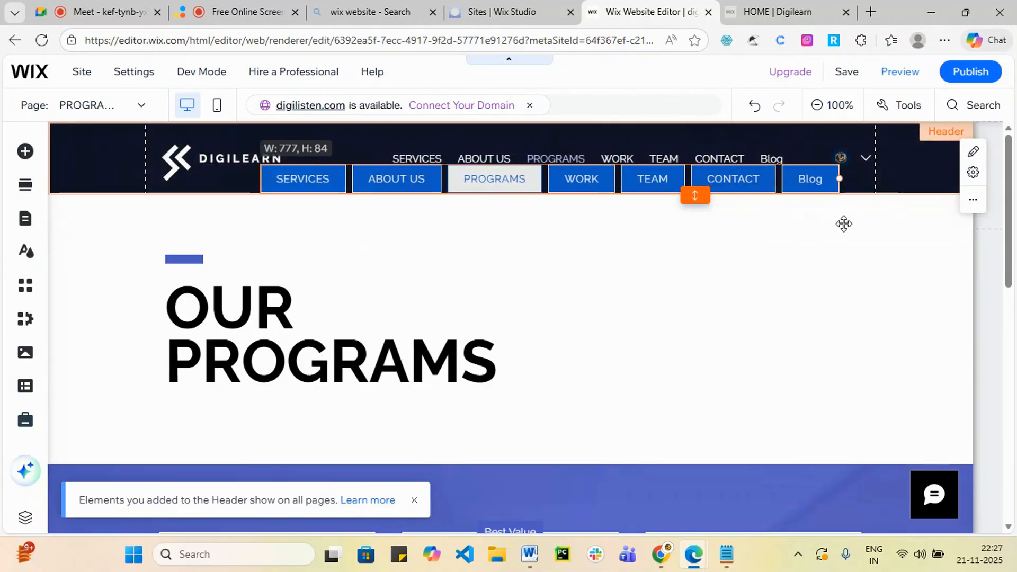
- Delete the original plain-text horizontal menu from the header, keeping the new blue boxed menu
left_click(738, 251)
mouse_move(538, 151)
left_mouse_down()
mouse_move(547, 151)
mouse_move(524, 151)
left_mouse_up()
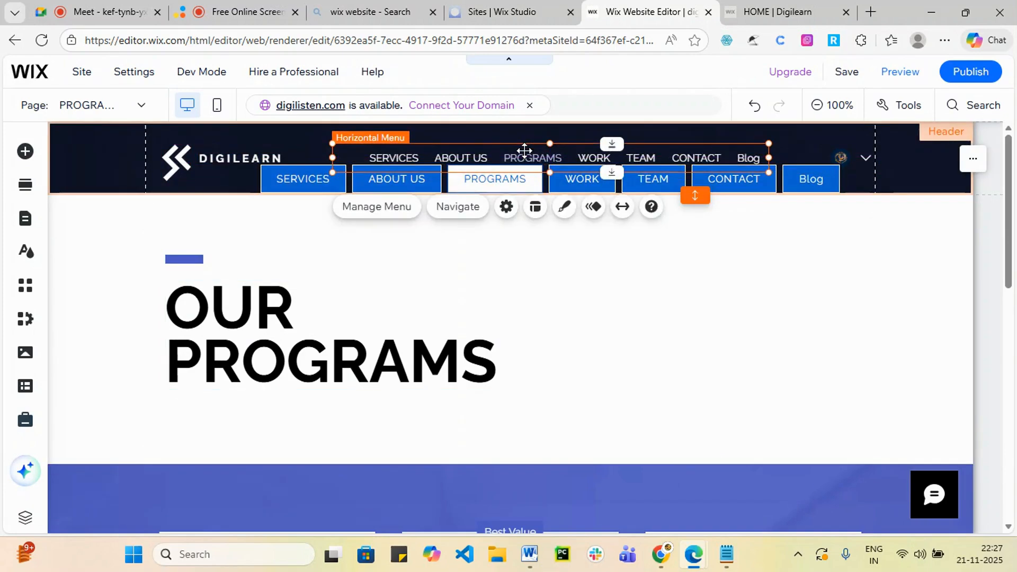
key("Delete")
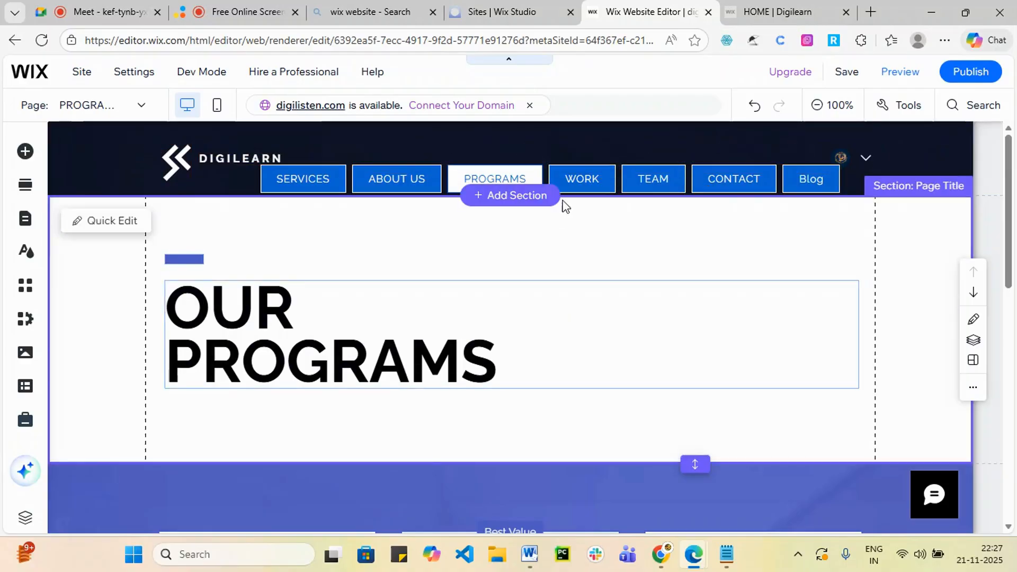
- Narrow the blue boxed menu and place it in one row between the DIGILEARN logo and the member login element
left_click(572, 174)
left_click_drag(573, 173, 607, 155)
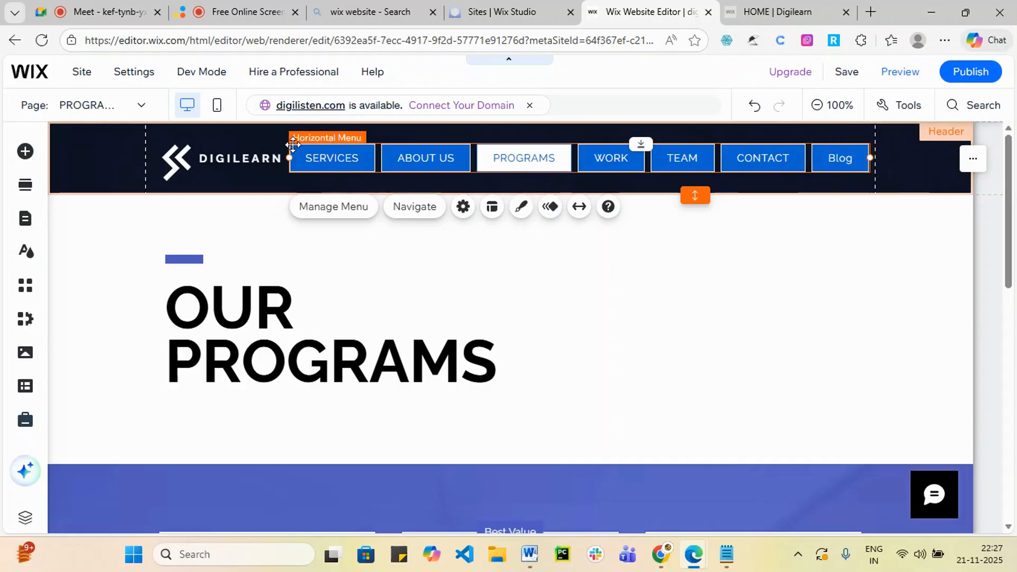
left_click_drag(293, 144, 266, 153)
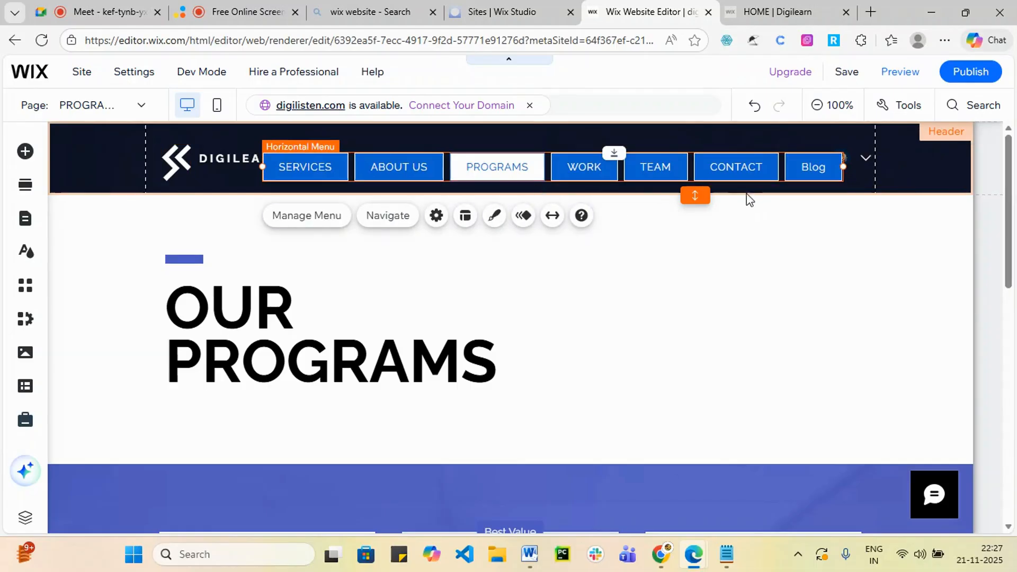
left_click_drag(843, 166, 749, 168)
left_click(790, 286)
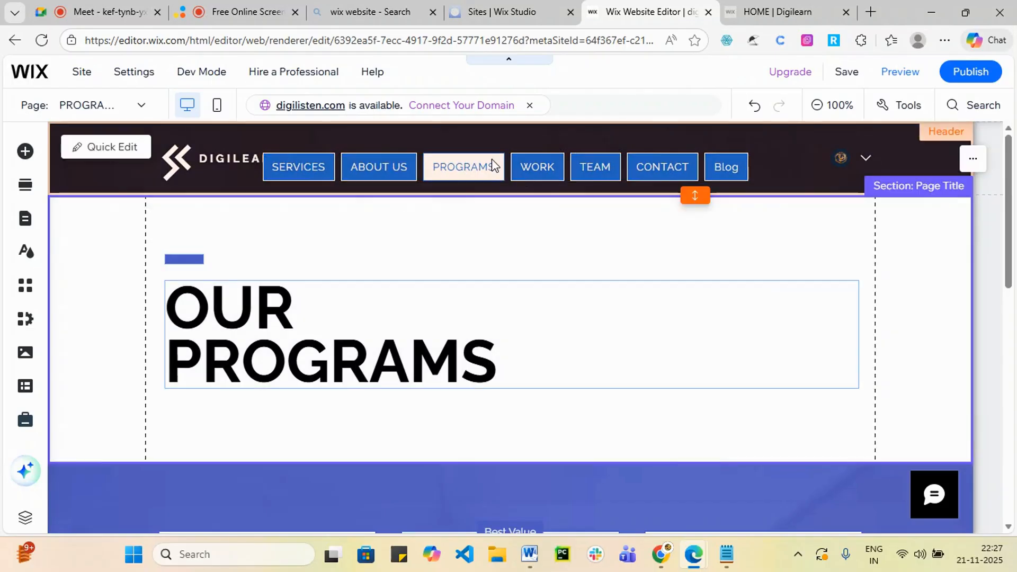
left_click(518, 166)
left_click_drag(517, 166, 559, 164)
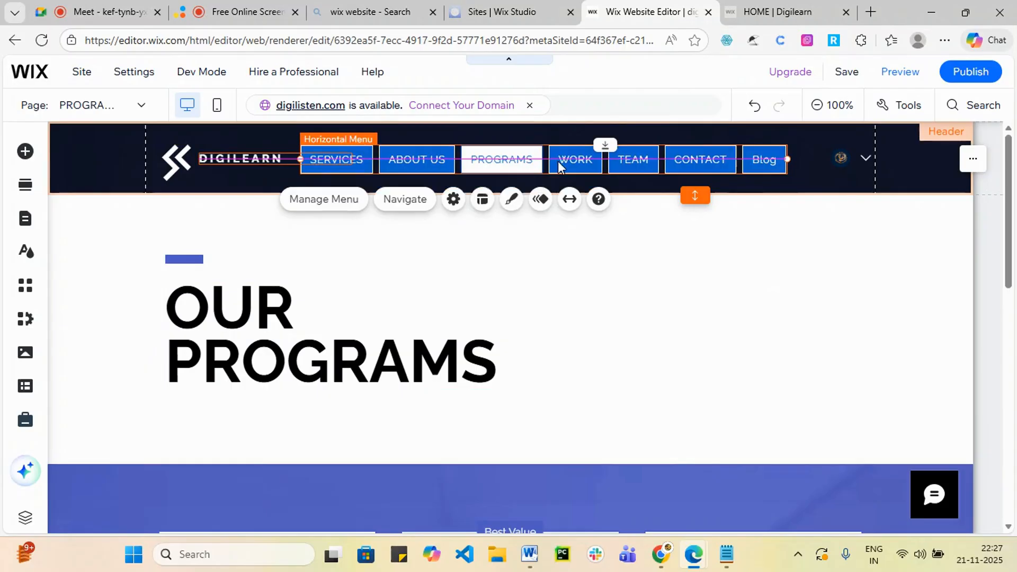
left_click(602, 254)
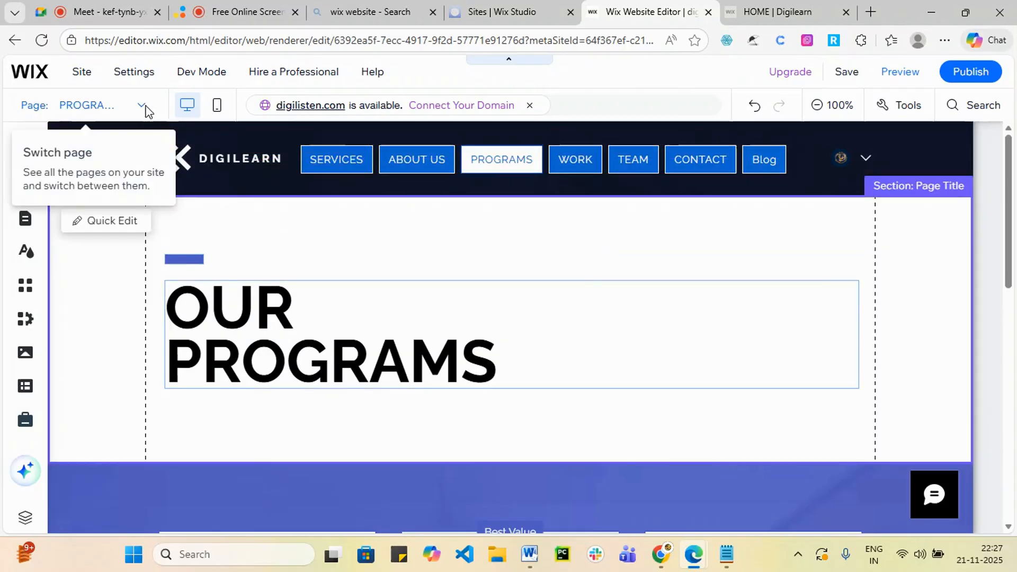
- Switch to the Blog page and review its post list and the restyled header menu
left_click(142, 106)
left_click(113, 174)
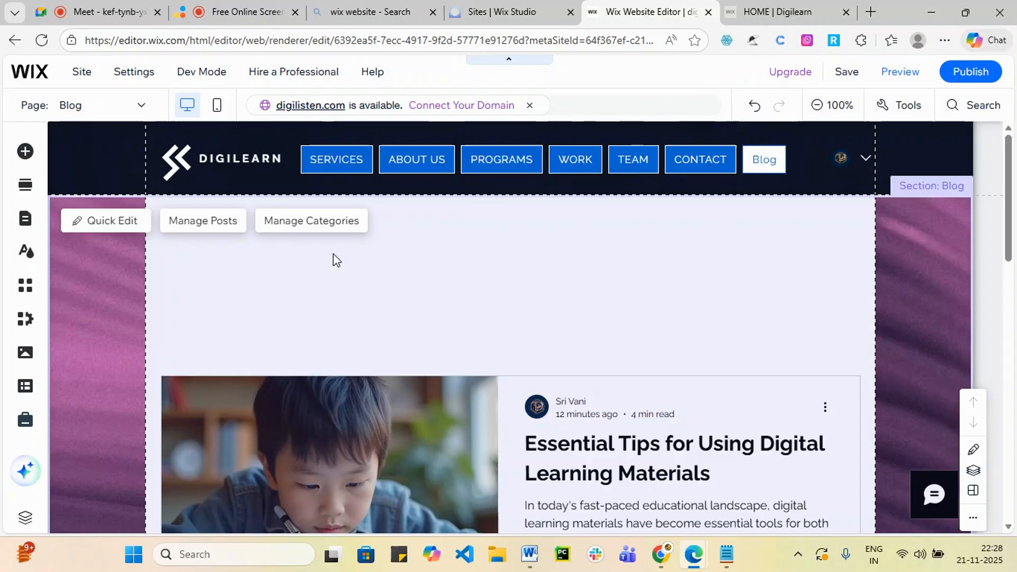
scroll(409, 397, "down", 8)
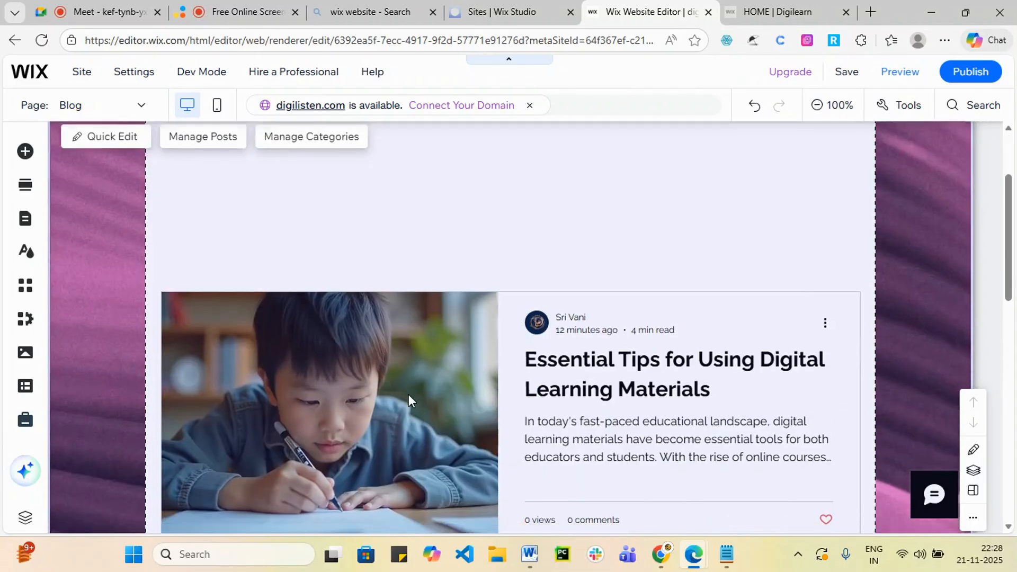
scroll(450, 390, "up", 4)
scroll(530, 360, "up", 2)
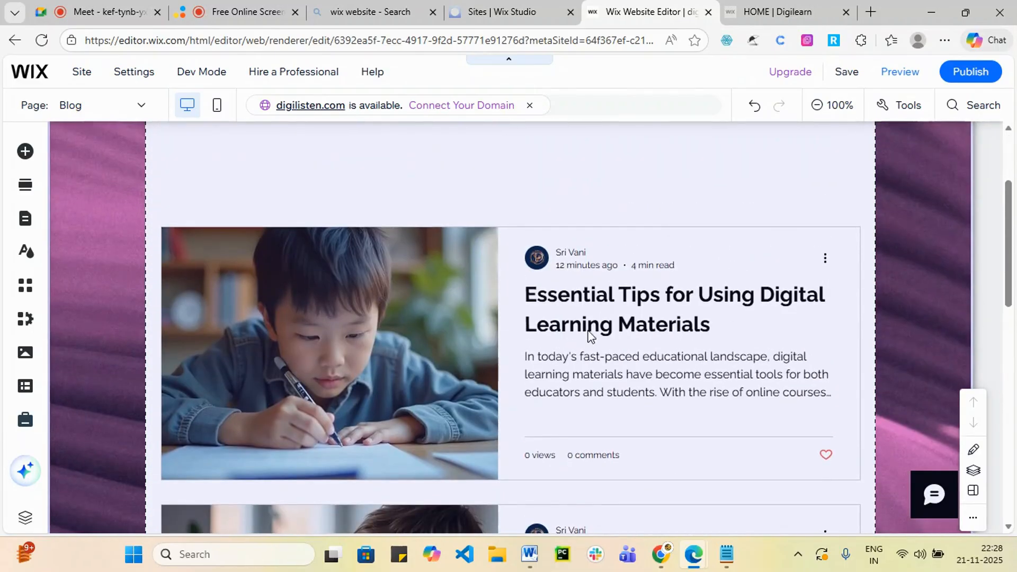
scroll(509, 352, "up", 3)
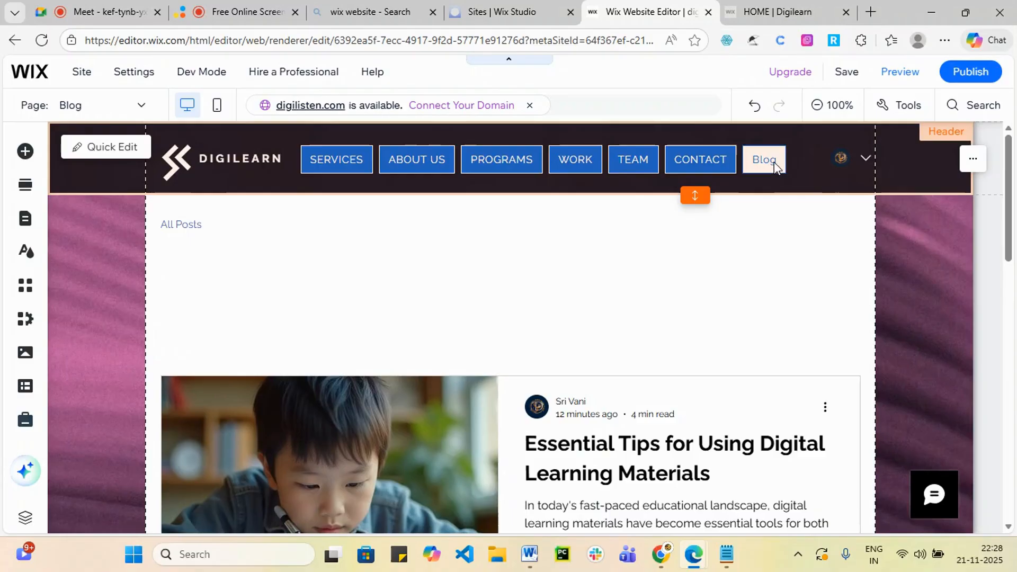
left_click(774, 166)
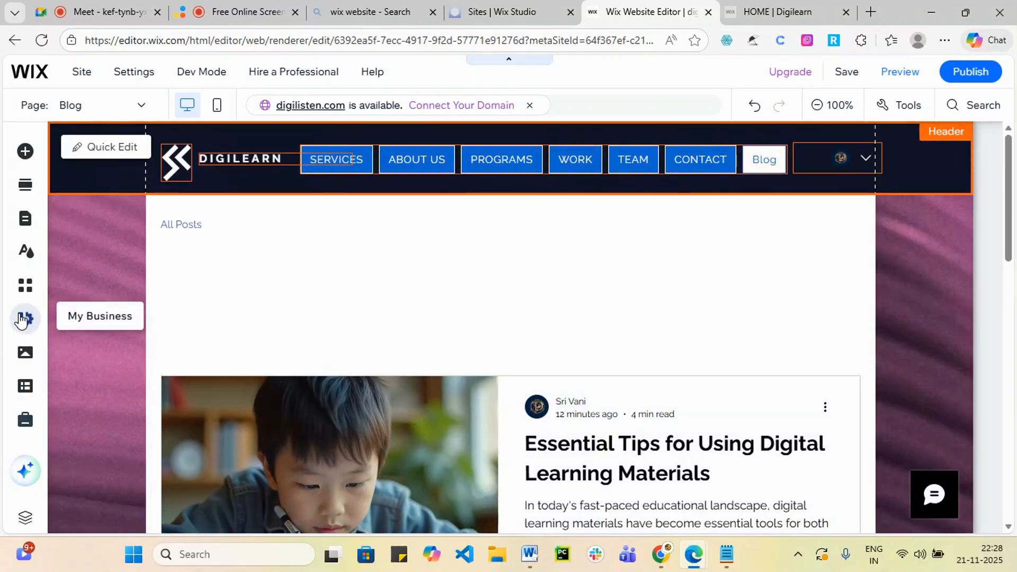
- Create a new Wix Blog post from My Business, and open ChatGPT in a new browser tab
left_click(21, 319)
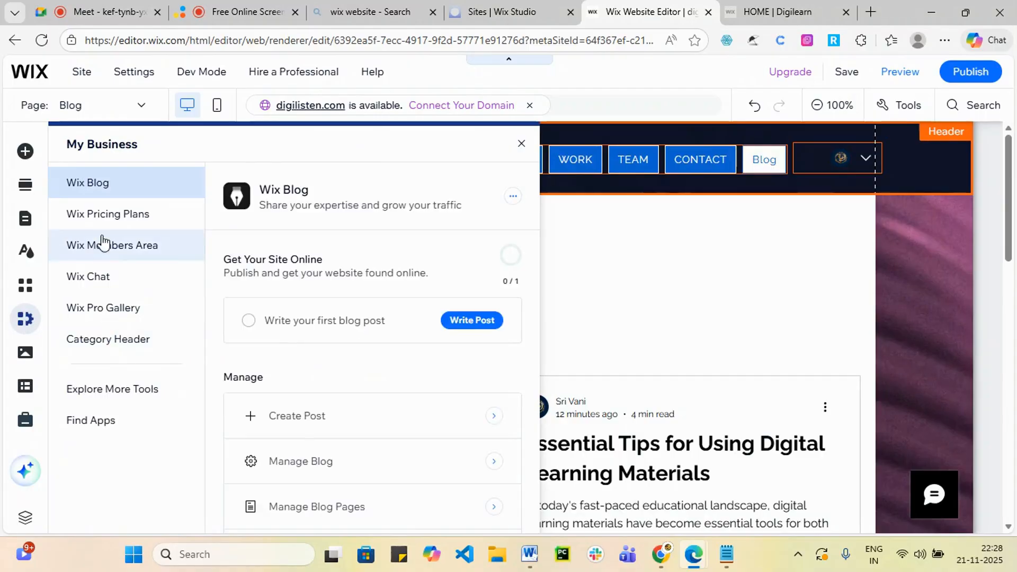
left_click(309, 422)
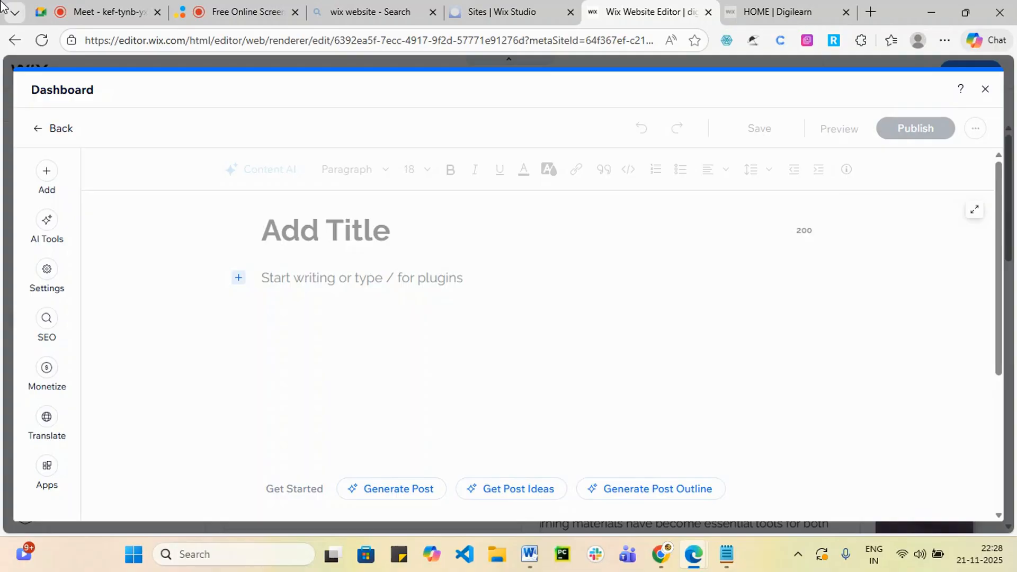
left_click(869, 13)
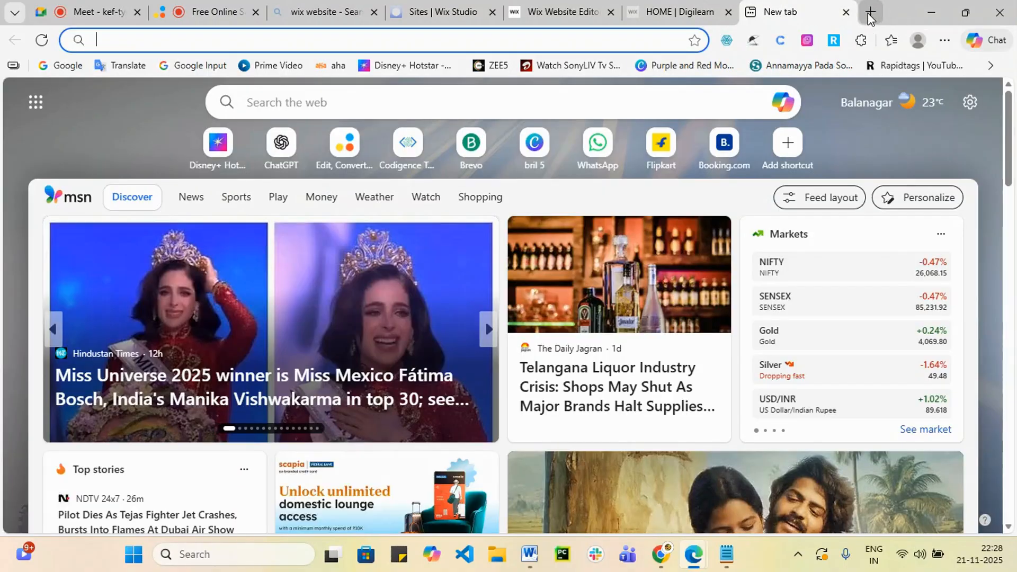
type("ch")
key("Return")
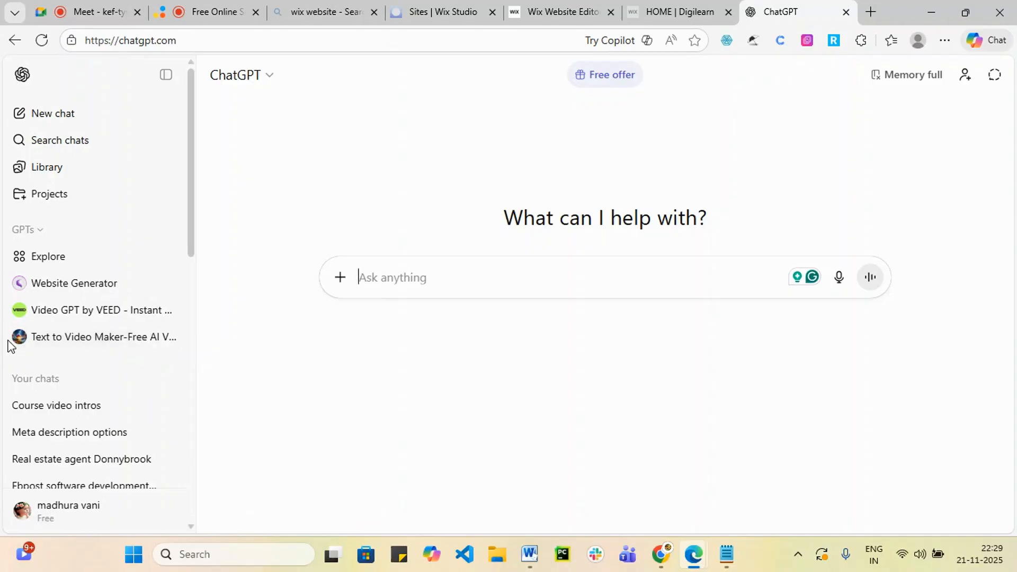
- Open the saved ChatGPT conversation about the software development Facebook post and go to the beginning of its answer
scroll(32, 420, "down", 2)
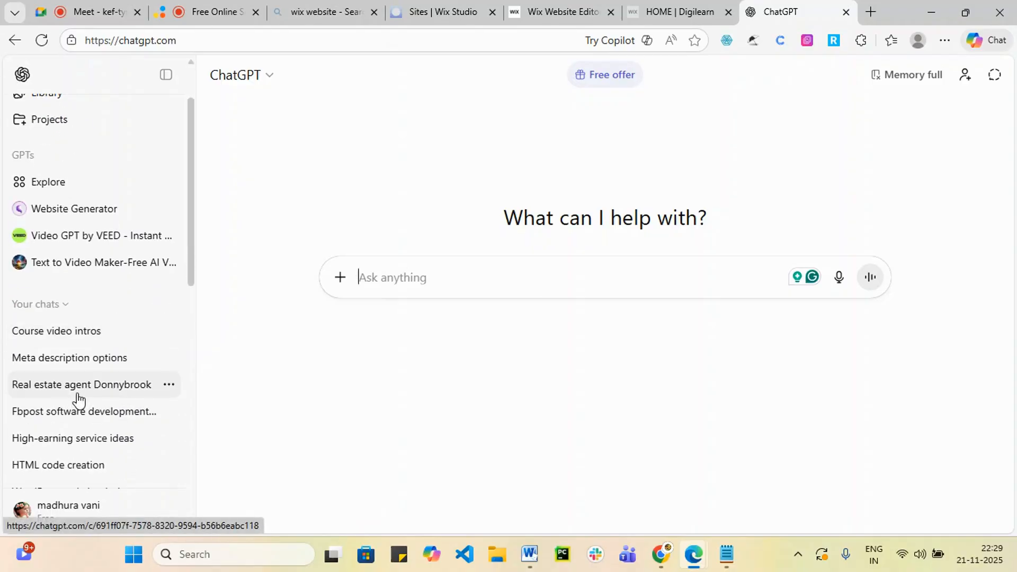
scroll(75, 403, "down", 2)
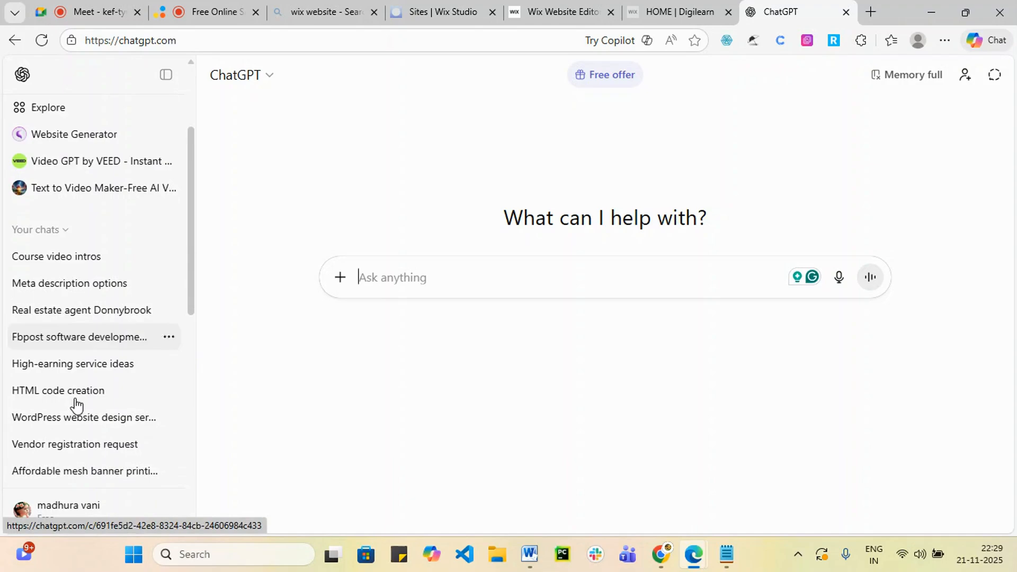
left_click(94, 312)
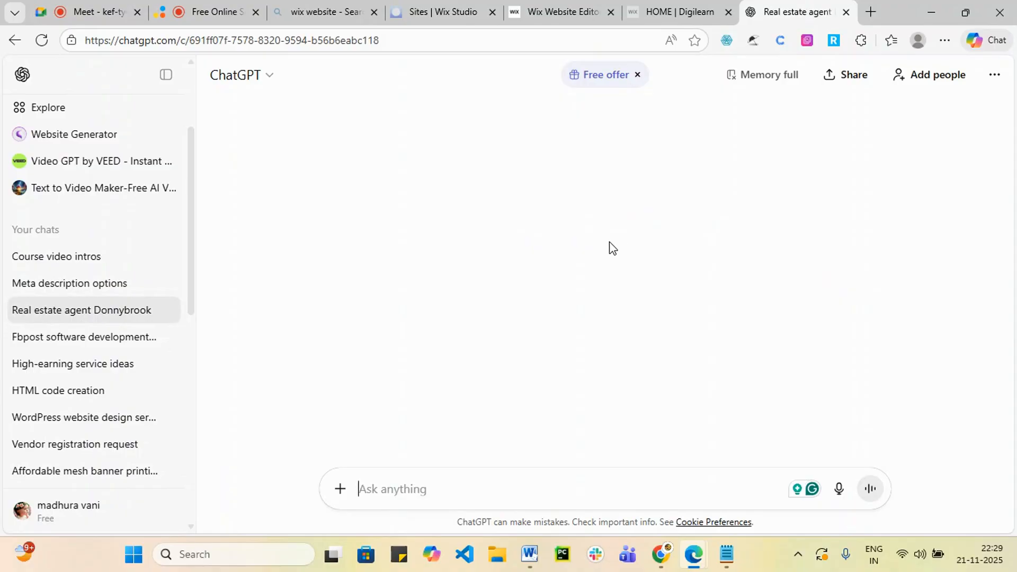
left_click(100, 345)
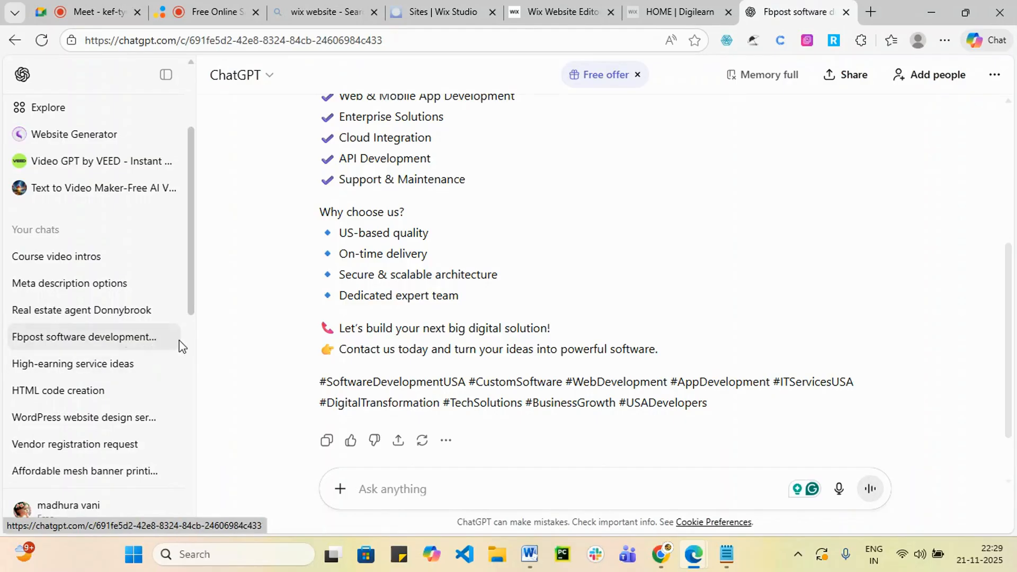
scroll(180, 343, "up", 3)
scroll(522, 300, "up", 2)
scroll(522, 300, "up", 3)
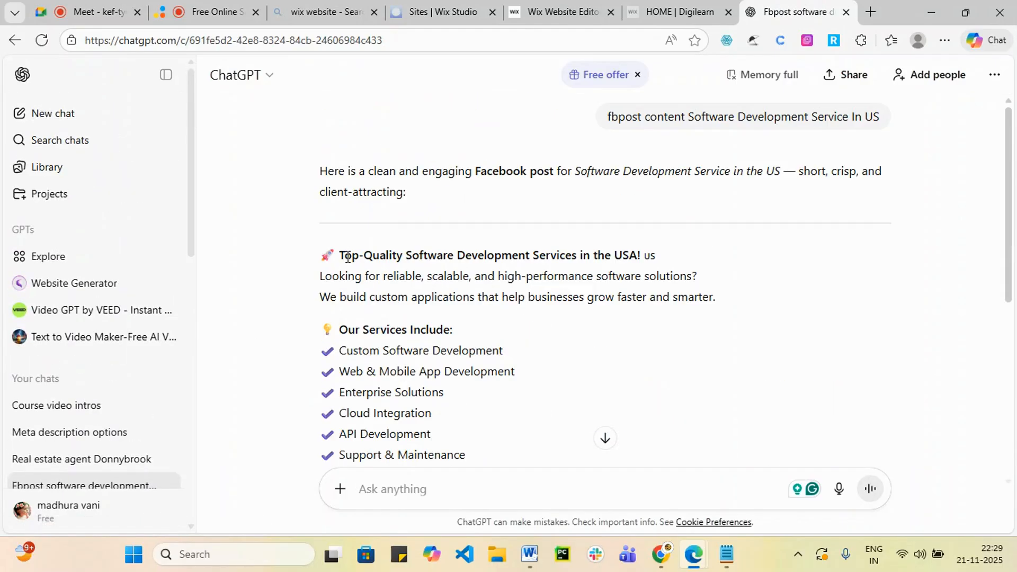
- Copy the headline "Top-Quality Software Development Services in the USA!" from ChatGPT into the new blog post's title in Wix
mouse_move(347, 257)
left_mouse_down()
mouse_move(422, 273)
mouse_move(643, 255)
mouse_move(355, 250)
mouse_move(339, 258)
left_mouse_up()
left_click(669, 313)
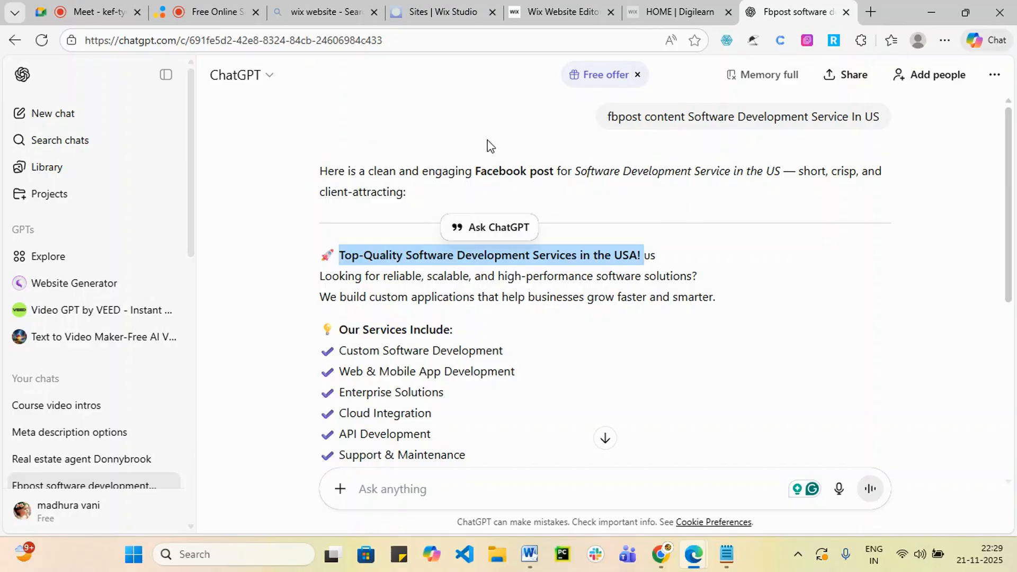
left_click(595, 9)
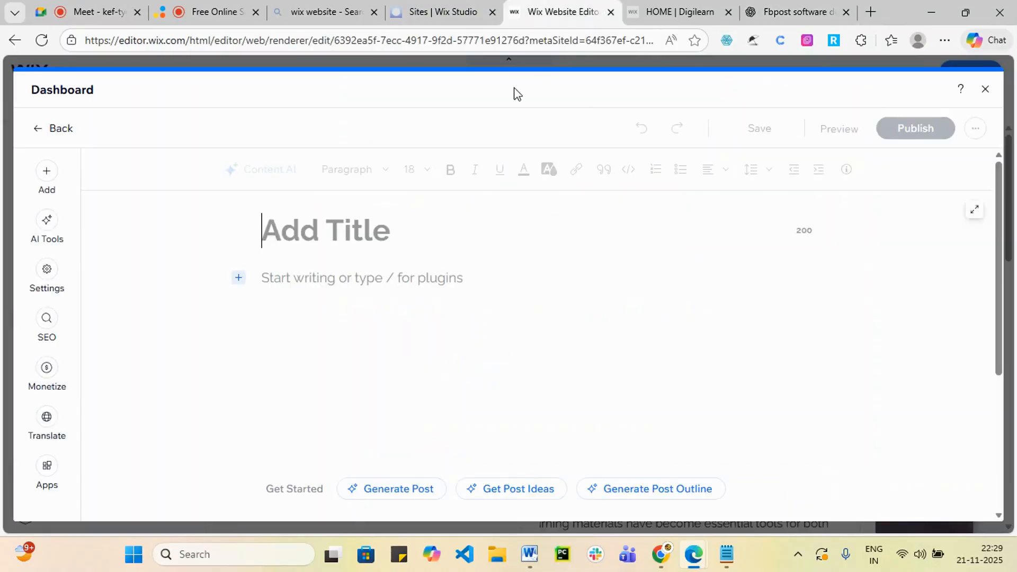
left_click(329, 241)
type("Top-Quality Software Development Services in the USA!")
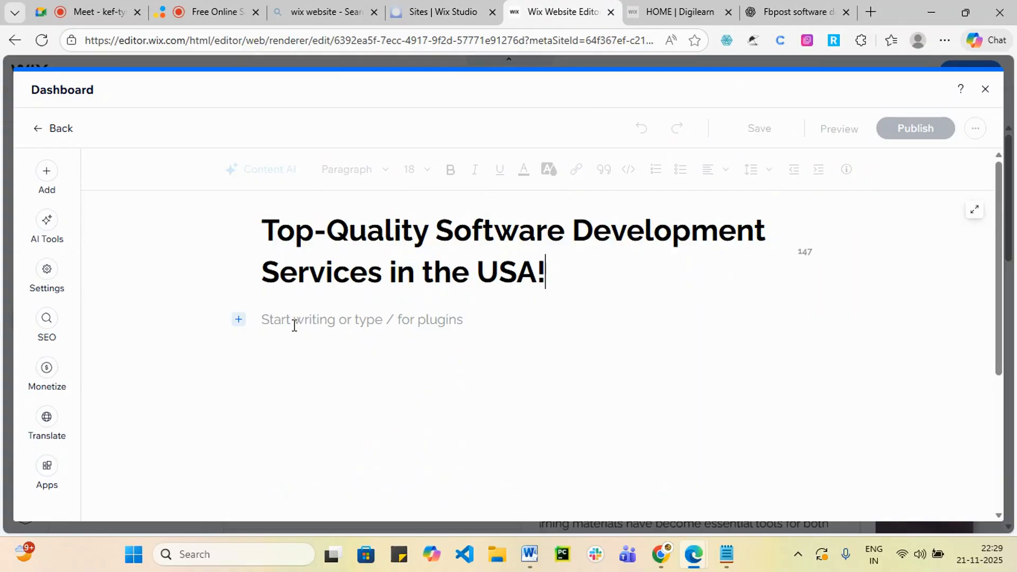
- Copy ChatGPT's text from "Looking for reliable" through "powerful software." into the Wix blog post's body, leaving out the hashtags
left_click(797, 11)
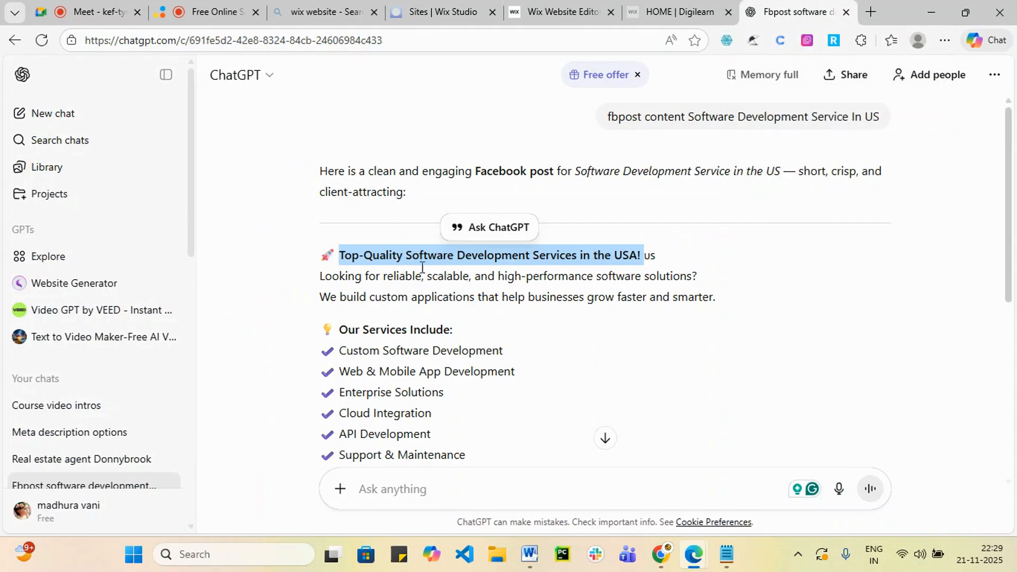
scroll(360, 286, "down", 1)
left_click_drag(318, 203, 694, 277)
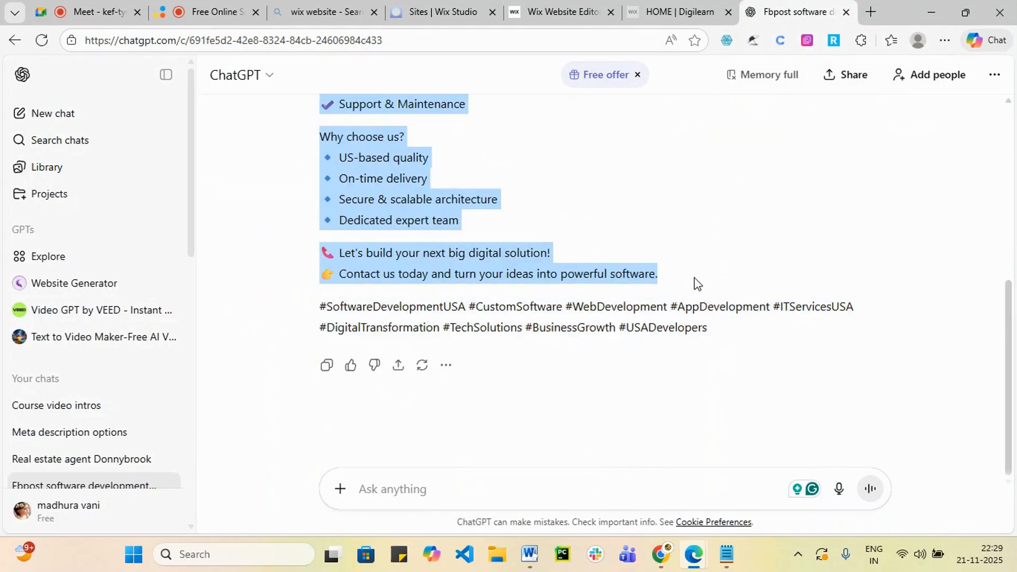
left_click(678, 11)
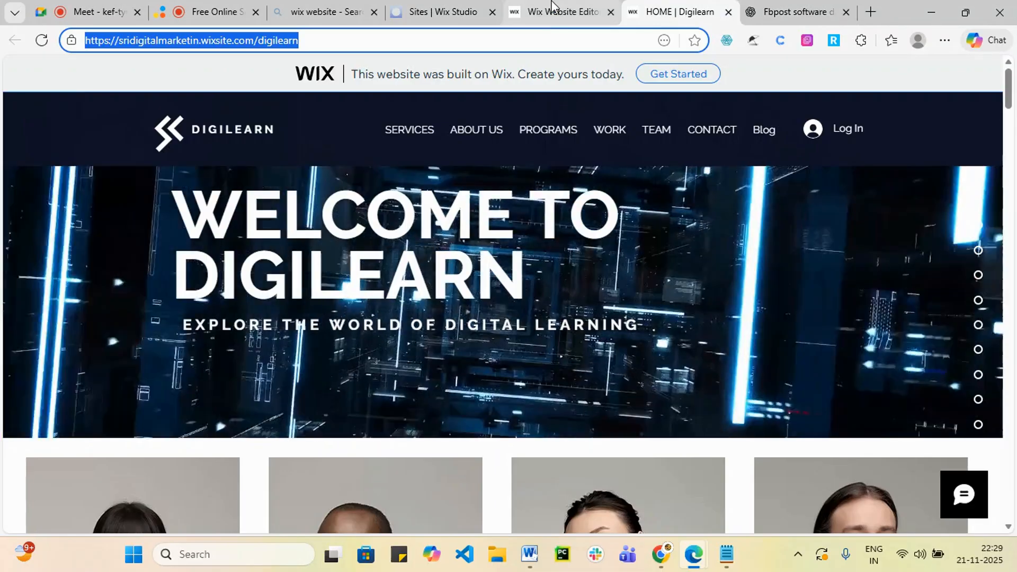
left_click(553, 12)
left_click(321, 329)
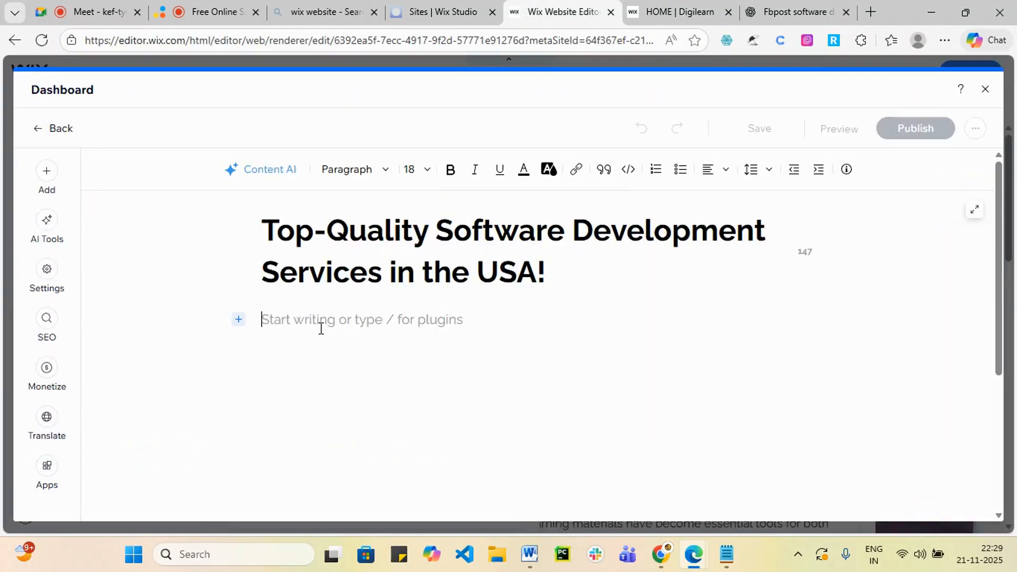
type("Looking for reliable, scalable, and high-performance software solutions?We build custom applications that help businesses grow faster and smarter. 💡 Our Services Include:✓ Custom Software Development✓ Web & Mobile App Development✓ Enterprise Solutions✓ Cloud Integration✓ API Development✓ Support & Maintenance Why choose us? 🔹 US-based quality 🔹 On-time delivery 🔹 Secure & scalable architecture 🔹 Dedicated expert team 📞 Let's build your next big digital solution! 👉 Contact us today and turn your ideas into powerful software.")
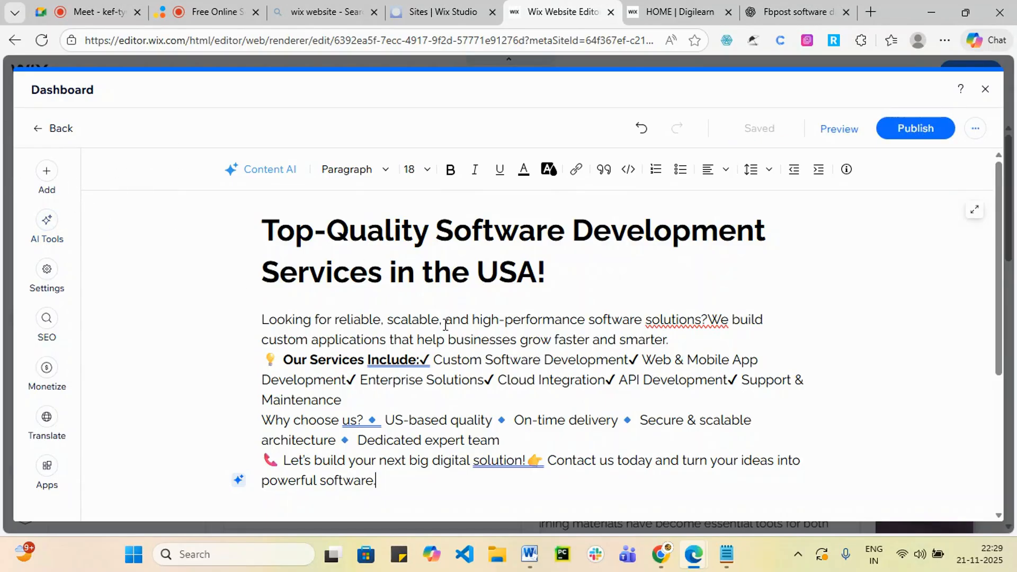
- Make the word "businesses" in the blog post's opening paragraph bold
left_click(451, 170)
left_click_drag(449, 339, 517, 341)
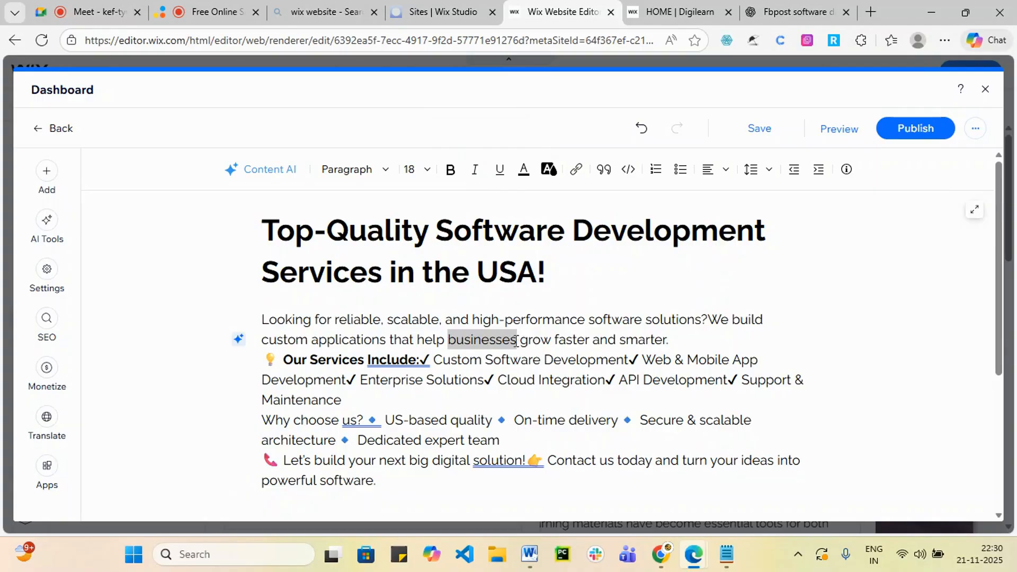
left_click(450, 170)
- Inspect the link target types available for the text "US-based quality" and close the link settings without adding a link
scroll(517, 392, "down", 3)
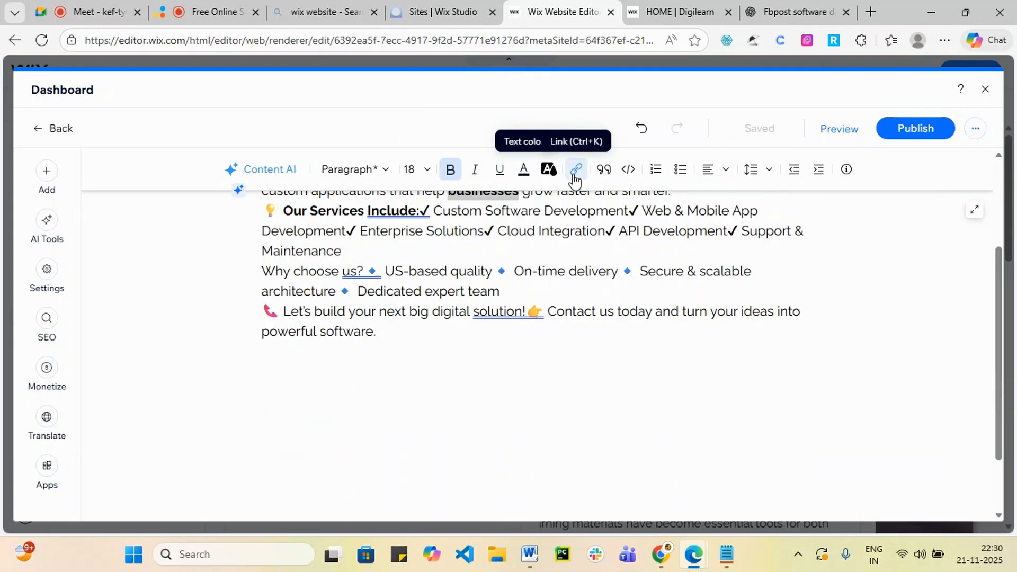
left_click_drag(398, 270, 488, 271)
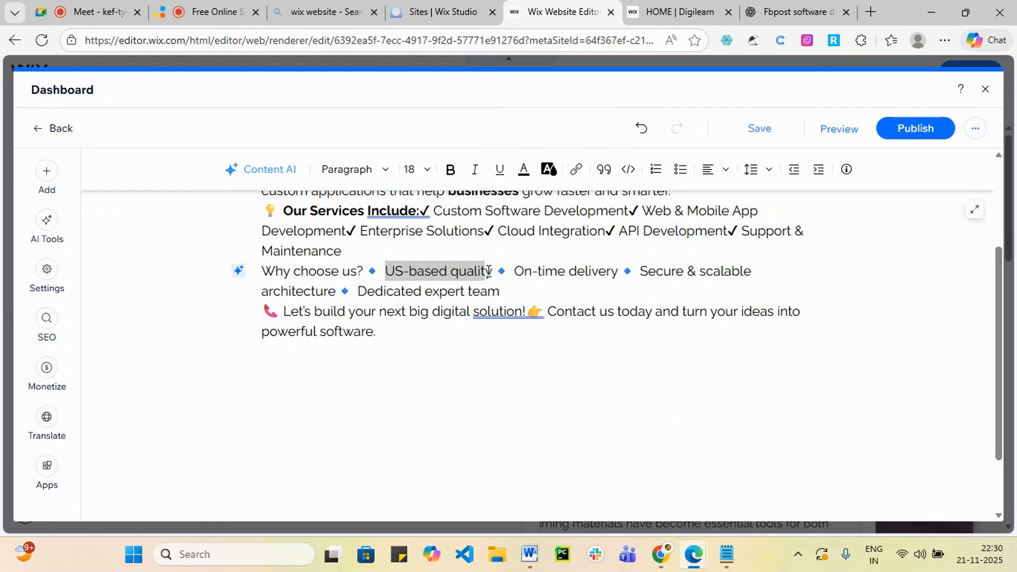
left_click(577, 171)
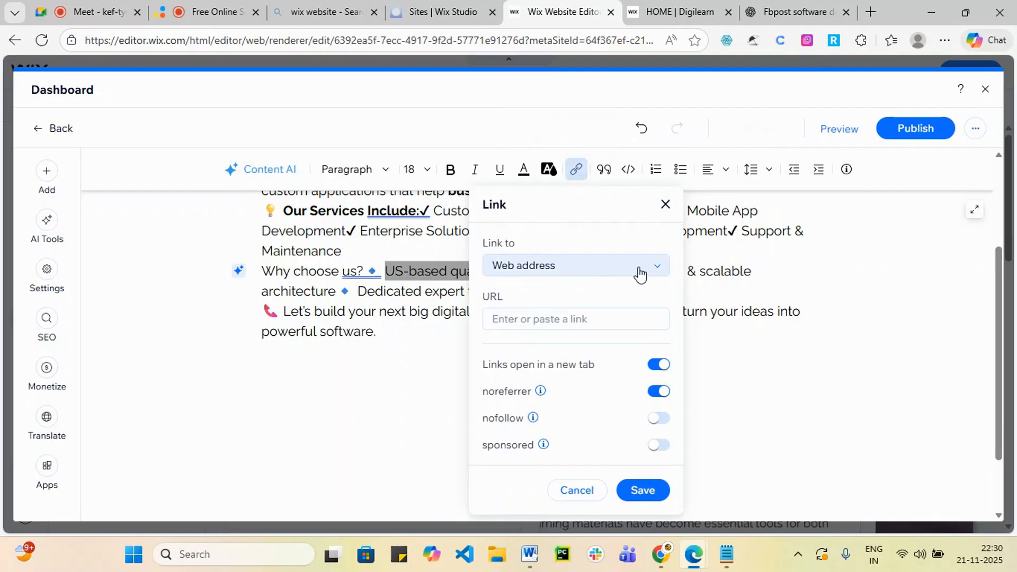
left_click(658, 271)
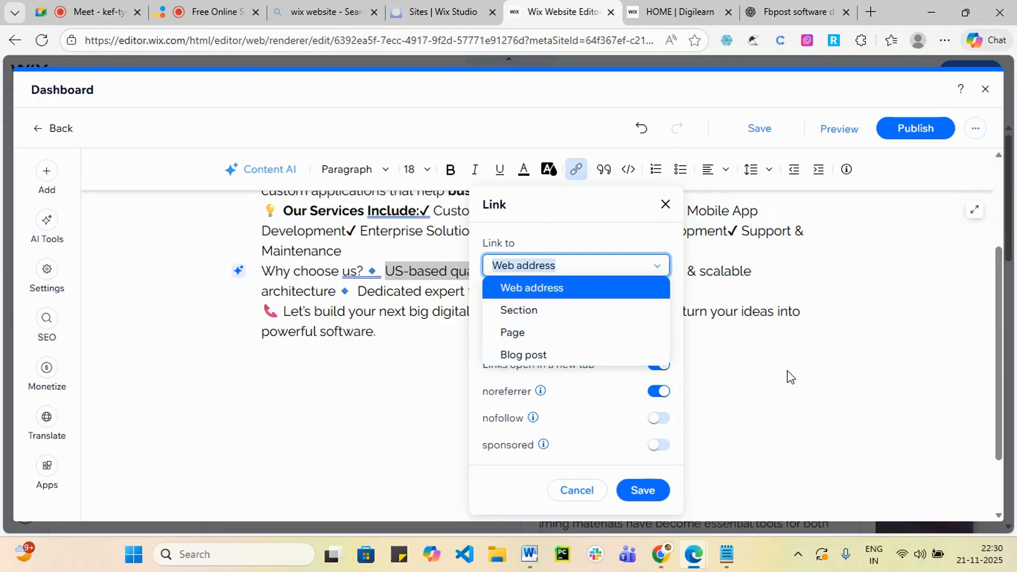
left_click(742, 390)
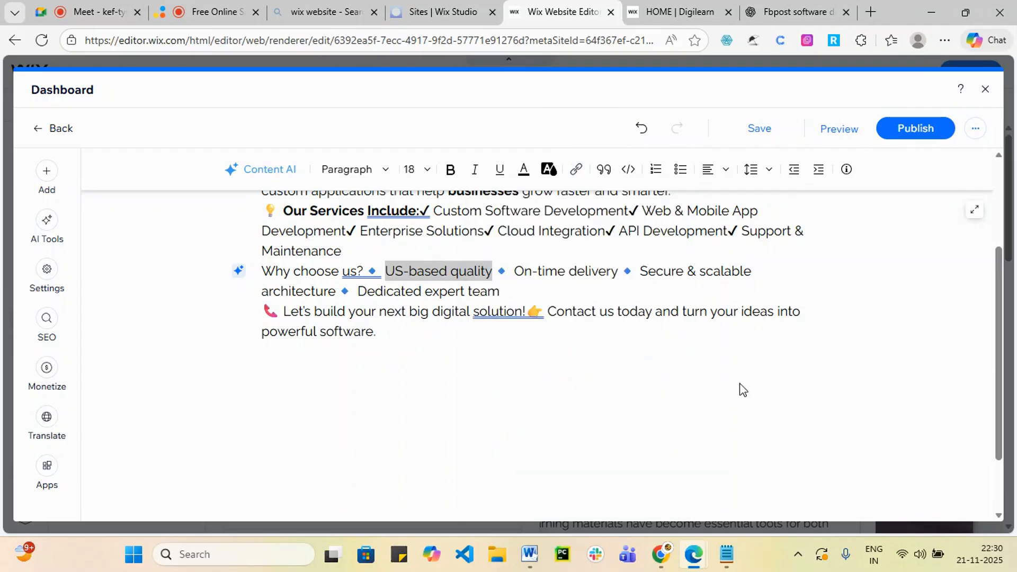
- Enter the web address srishadigital.in in a new browser tab and copy it without loading the site
left_click(869, 13)
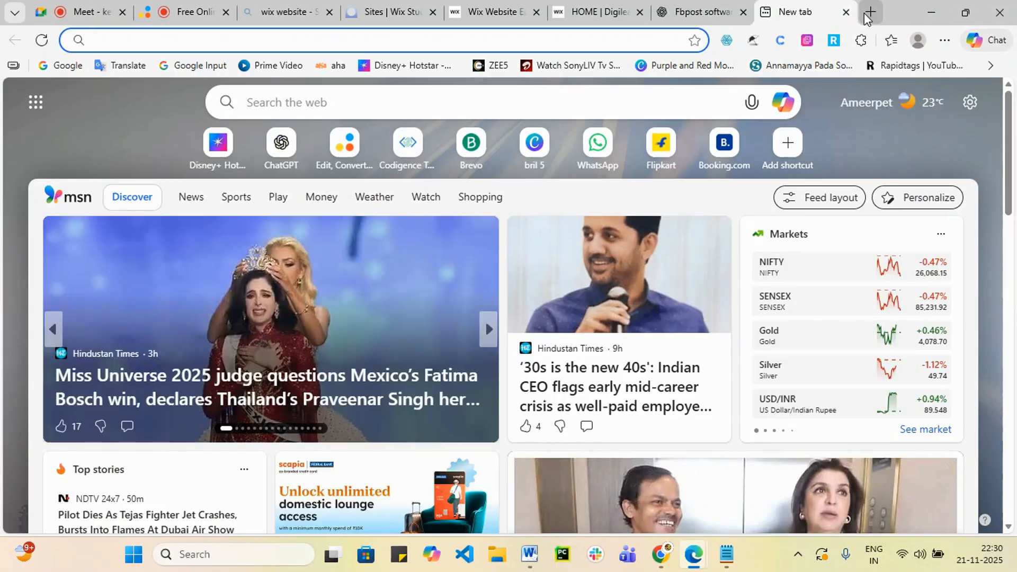
type("srishadigital.in")
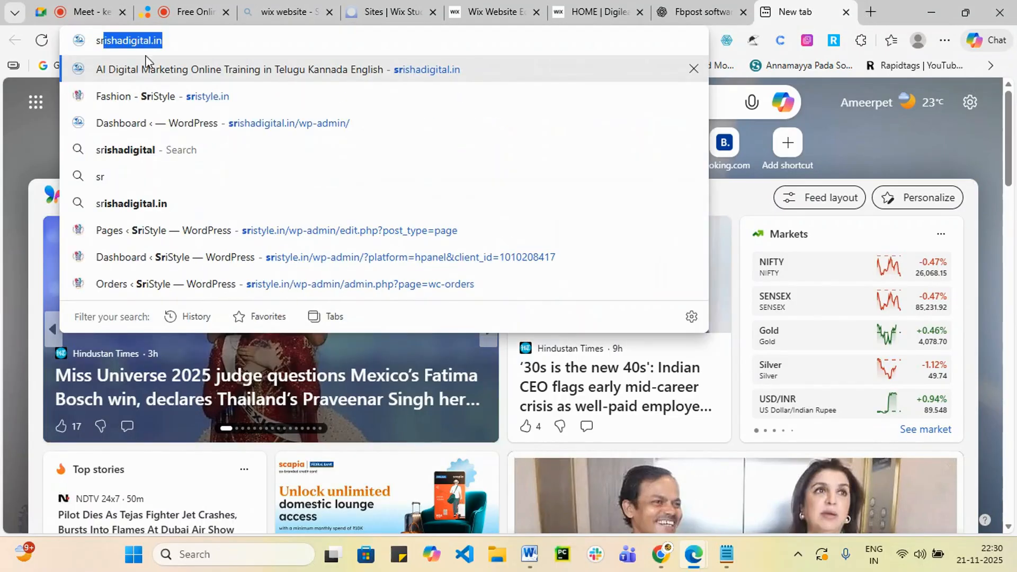
left_click(174, 41)
left_click_drag(174, 41, 122, 47)
key("ctrl+c")
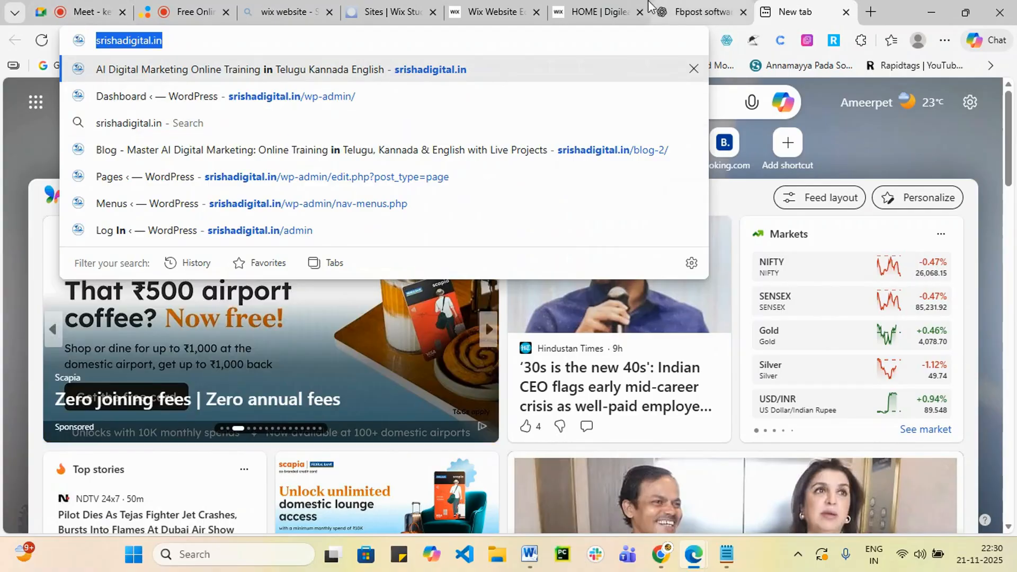
left_click(588, 11)
left_click(488, 12)
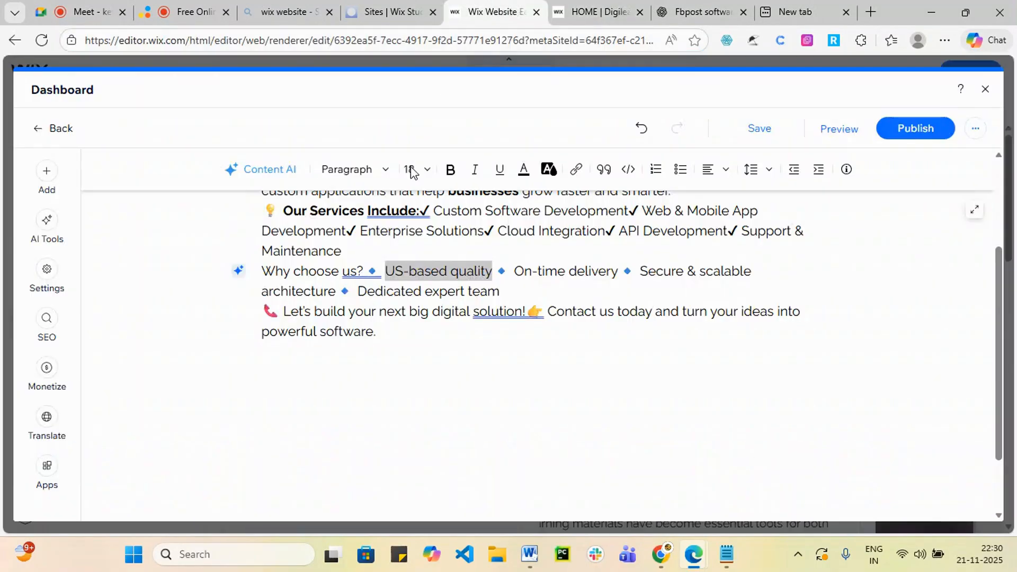
left_click(576, 170)
key("ctrl+v")
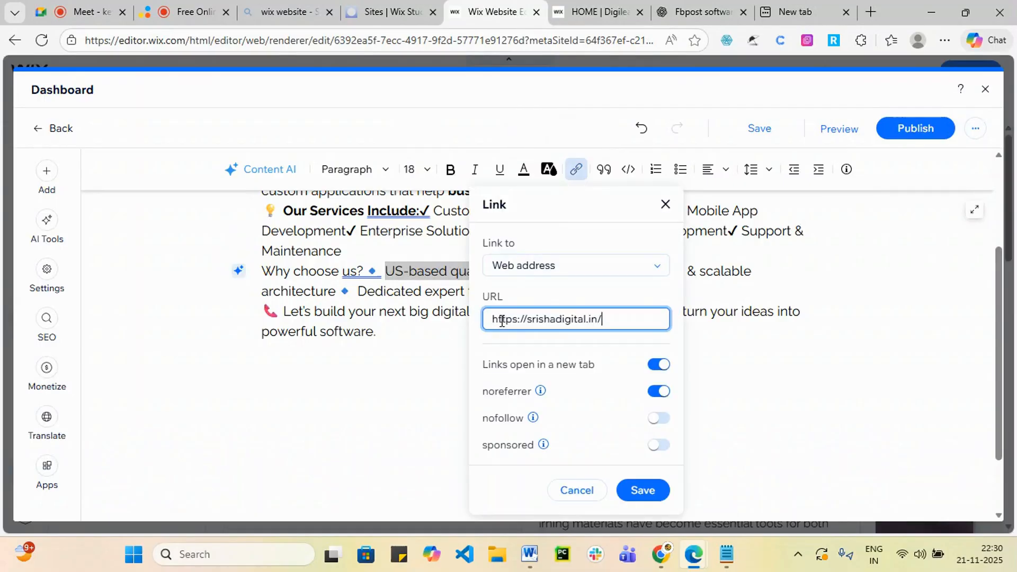
left_click(657, 493)
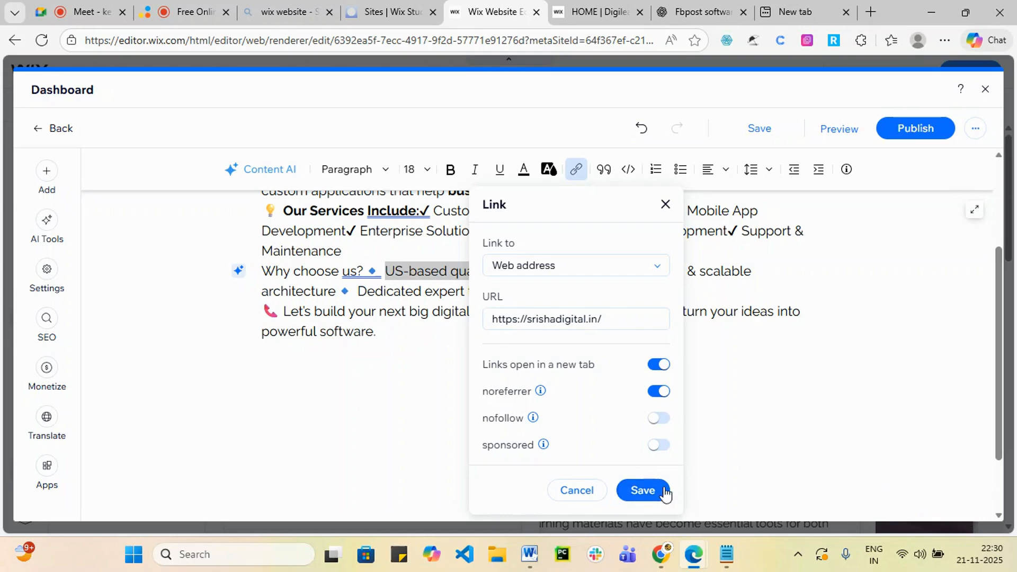
left_click(665, 493)
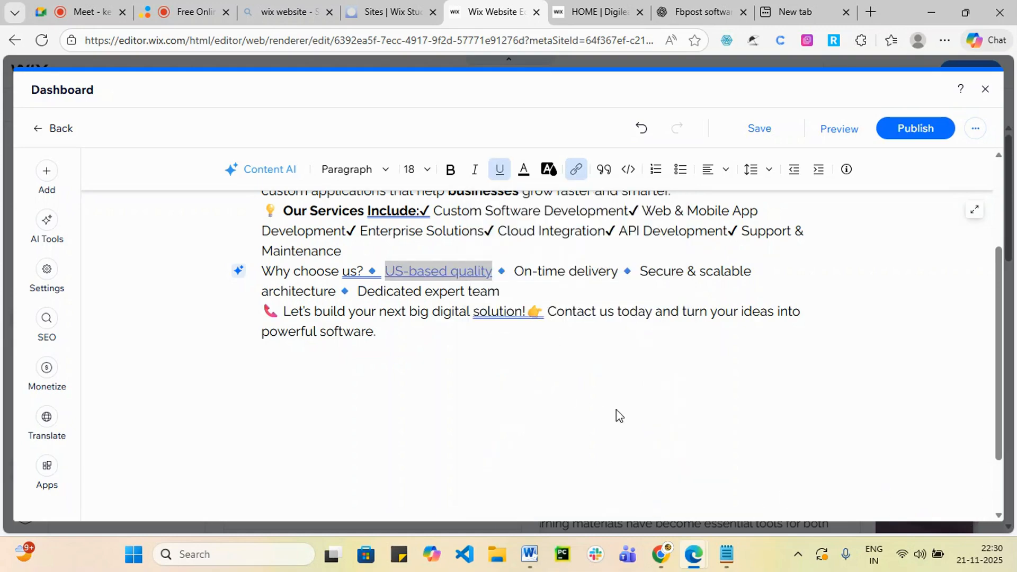
left_click_drag(516, 270, 621, 274)
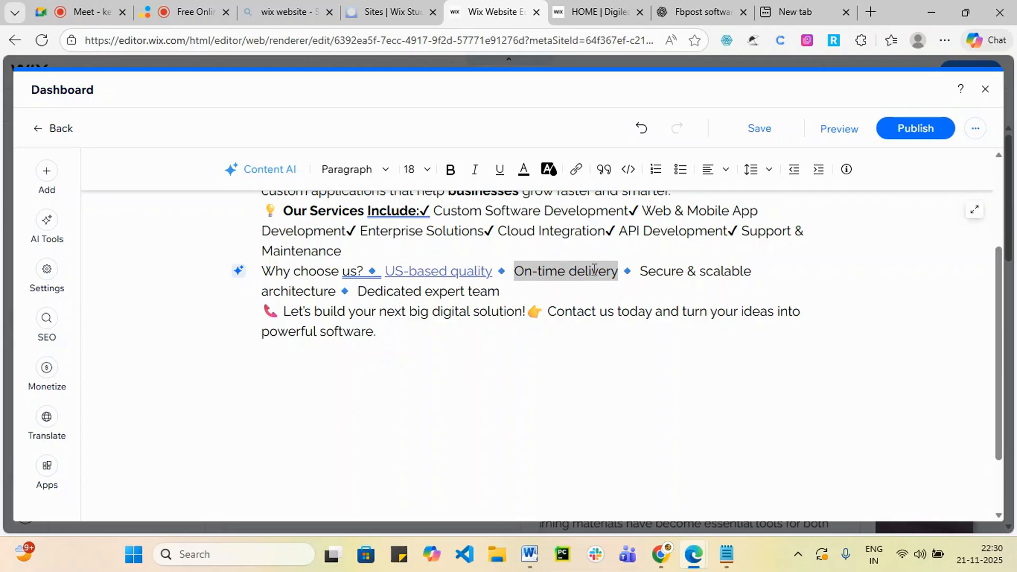
left_click(592, 271)
left_click_drag(516, 267, 629, 279)
left_click(576, 170)
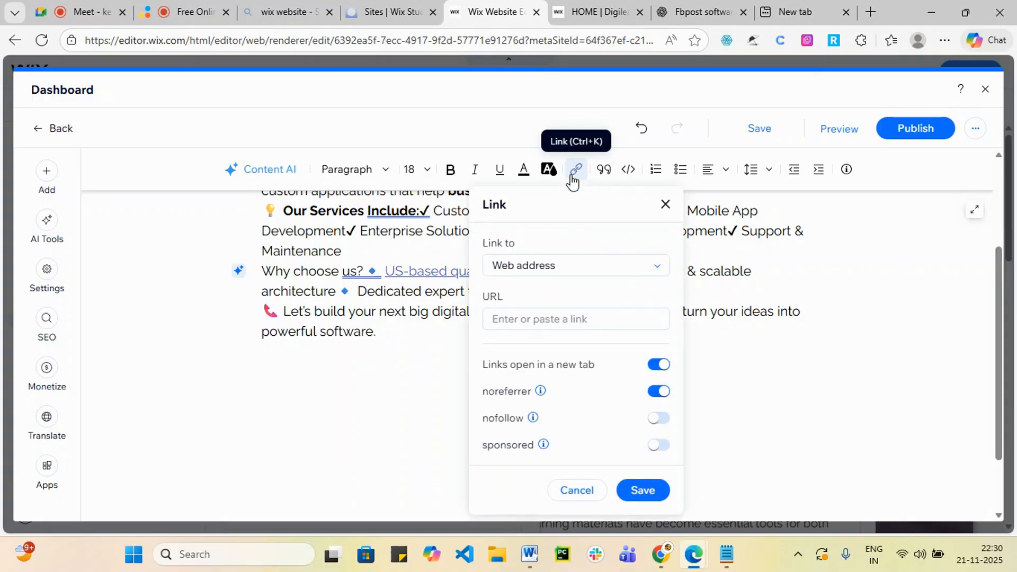
left_click(603, 275)
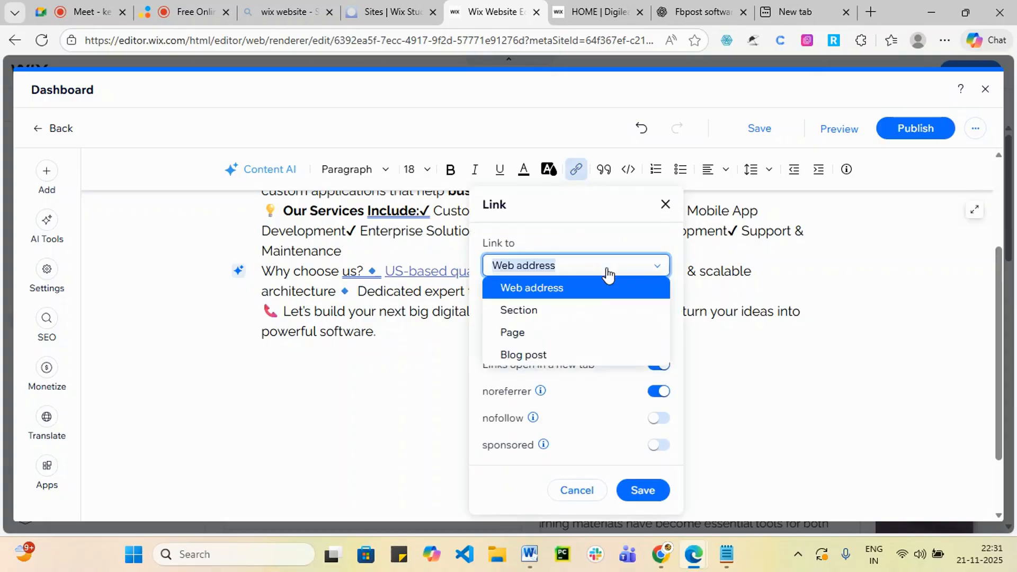
left_click(580, 332)
left_click(649, 320)
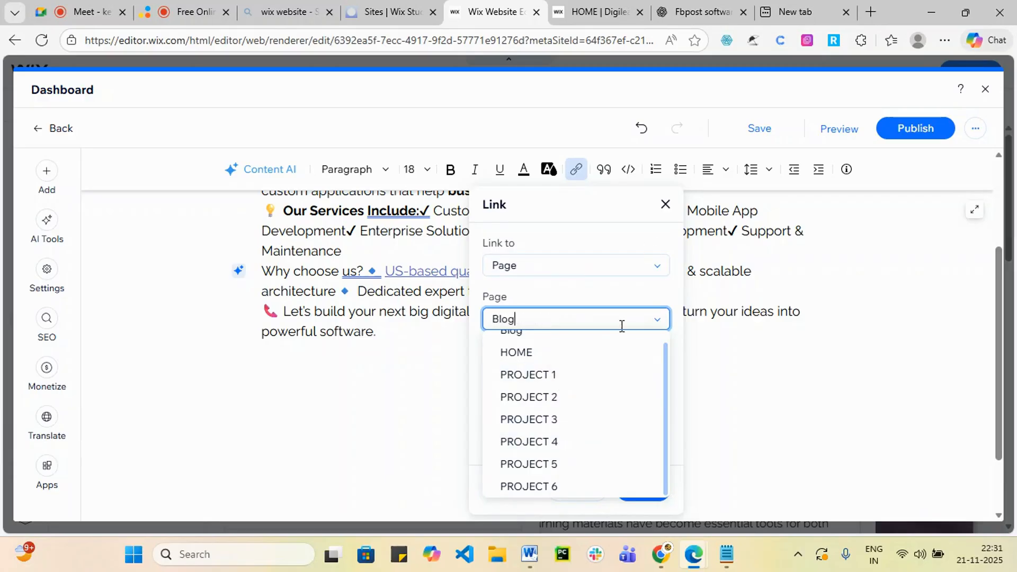
left_click(835, 395)
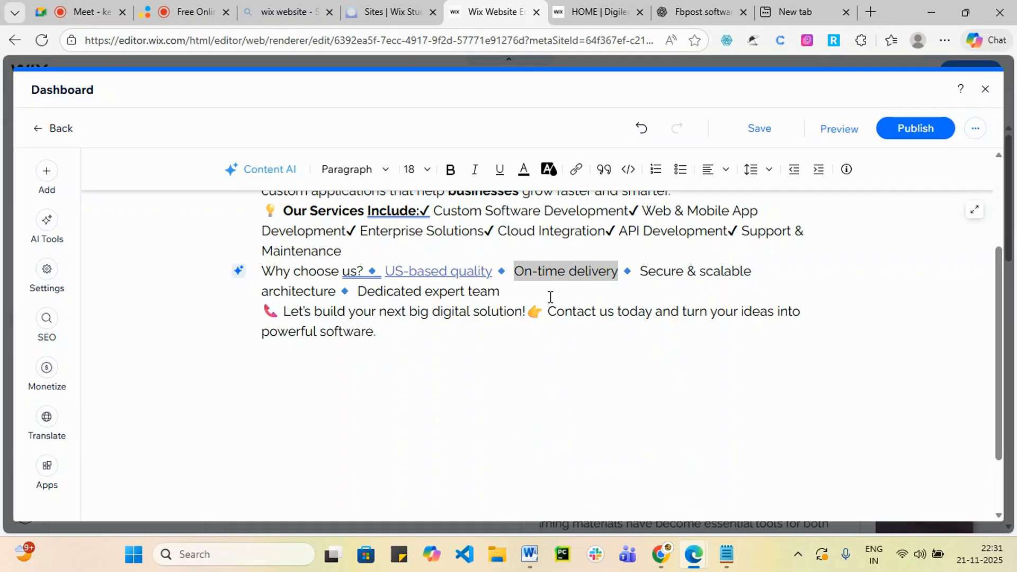
left_click(528, 254)
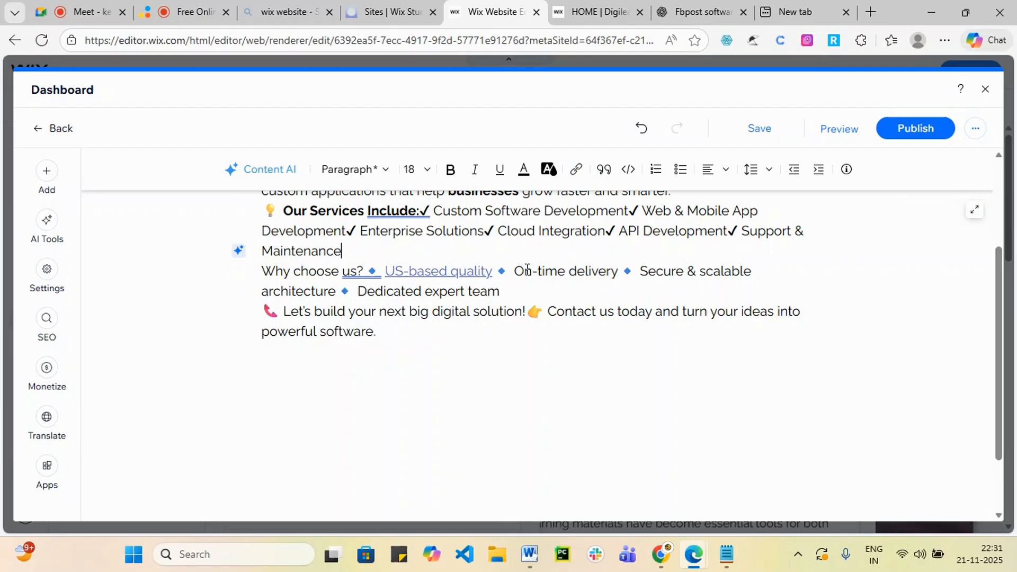
- Link the text "On-time delivery" in the blog post to the site's HOME page
left_click_drag(515, 272, 623, 275)
left_click(578, 170)
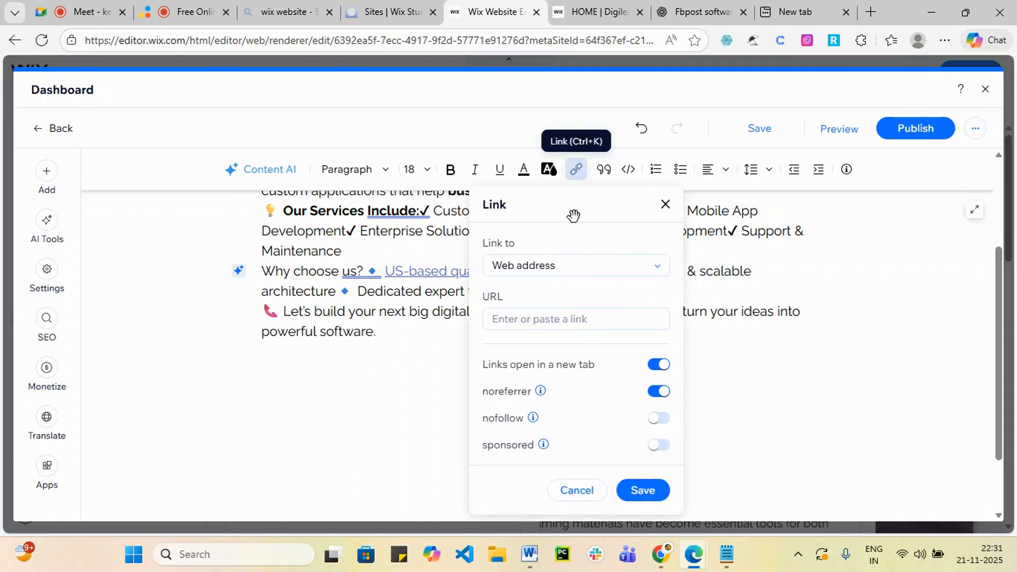
left_click(634, 275)
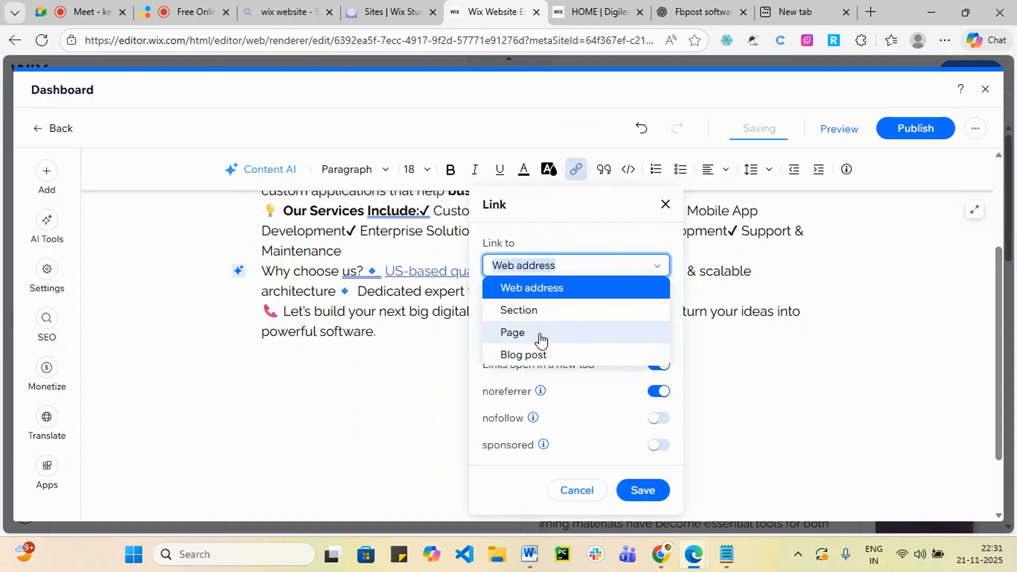
left_click(533, 336)
left_click(571, 320)
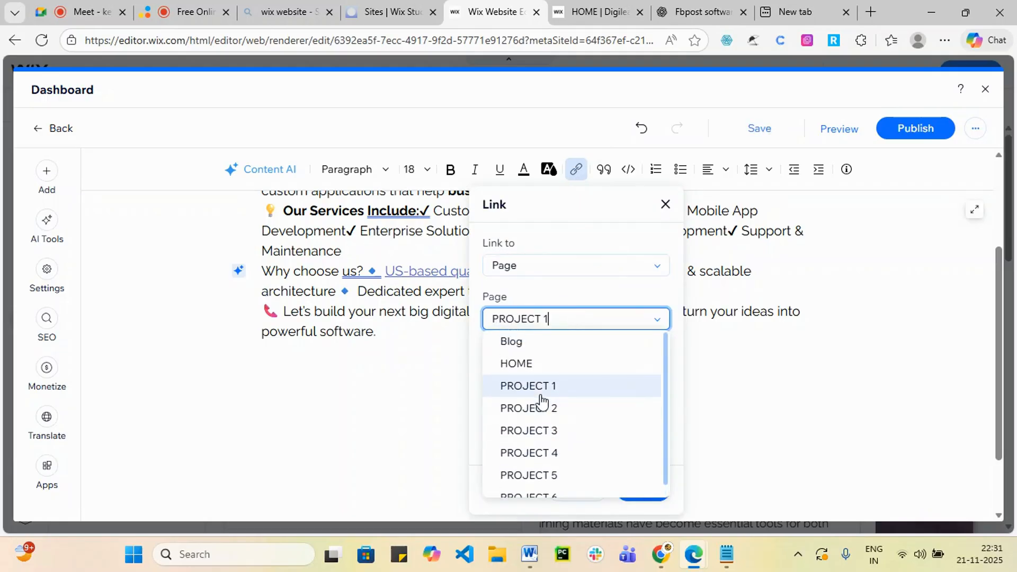
left_click(525, 369)
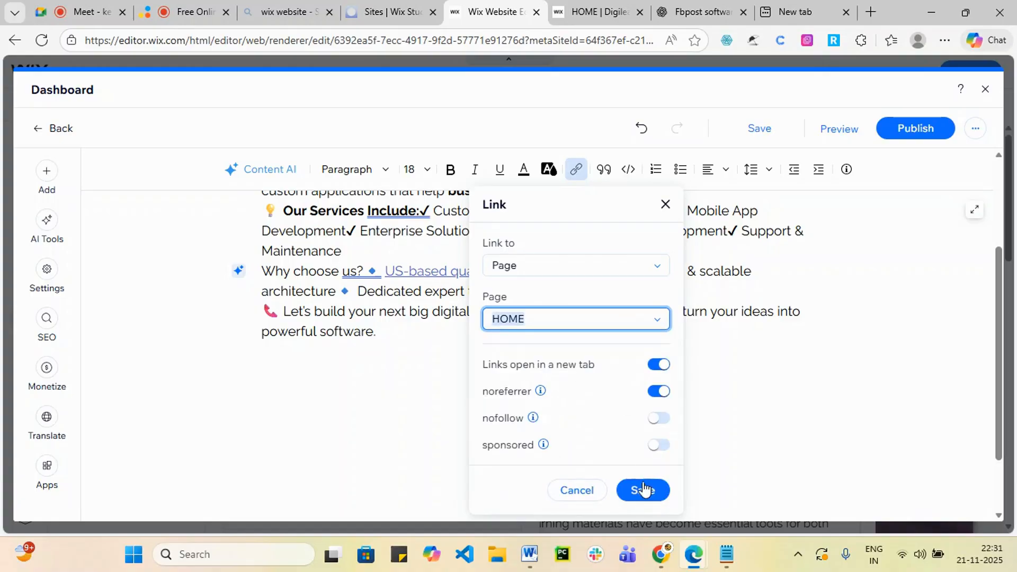
left_click(643, 490)
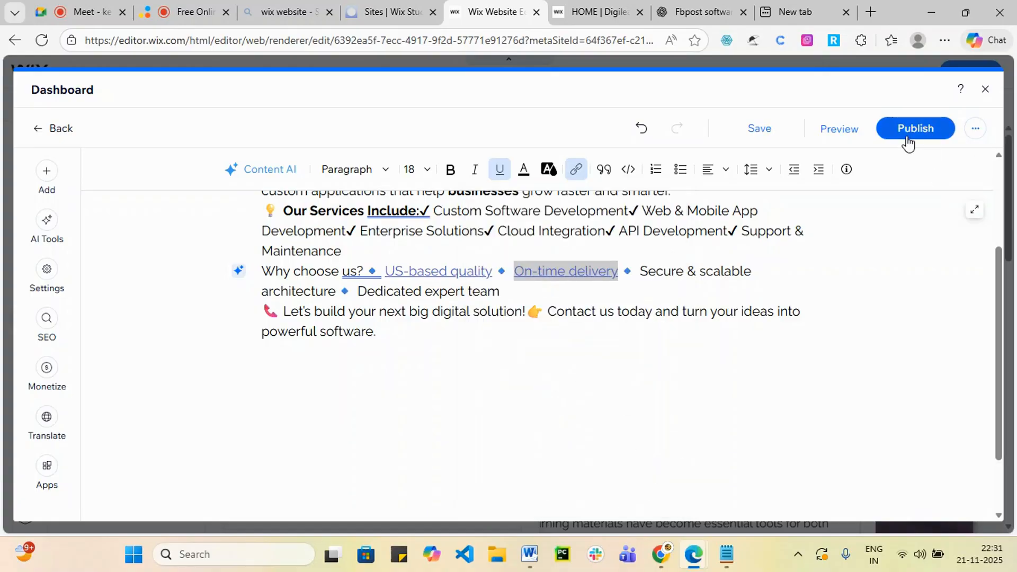
- Upload the image "Dark Blue Futuristic How Artificial Intelligence Youtube Thumbnail (40)" from the computer's Downloads folder for use in the blog post
scroll(745, 293, "up", 3)
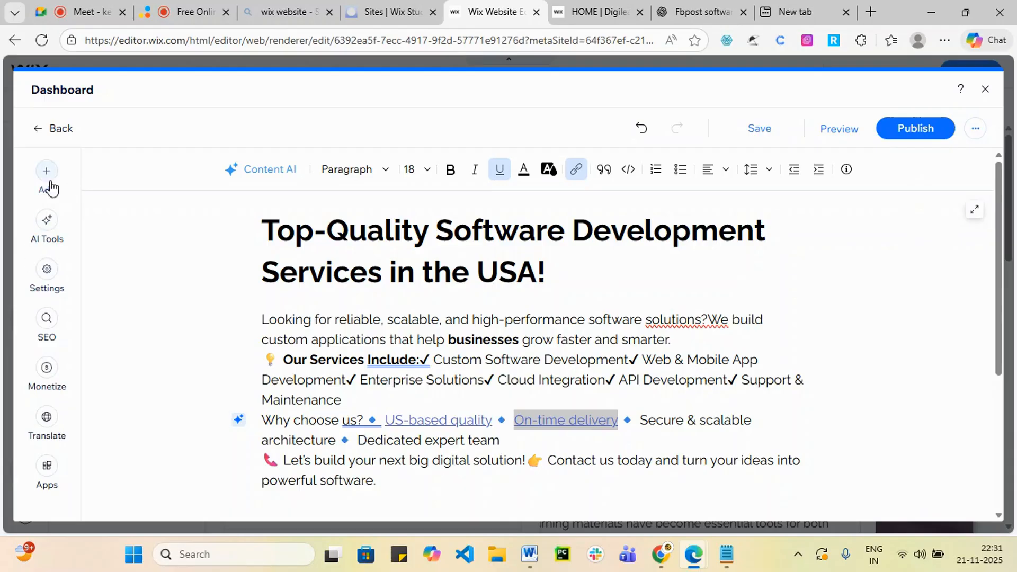
left_click(45, 178)
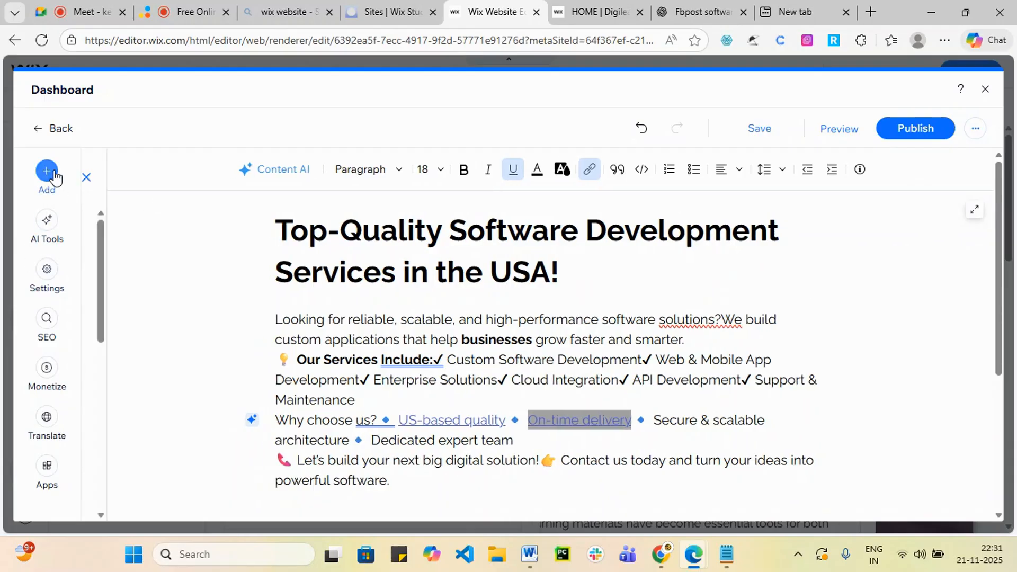
left_click(148, 262)
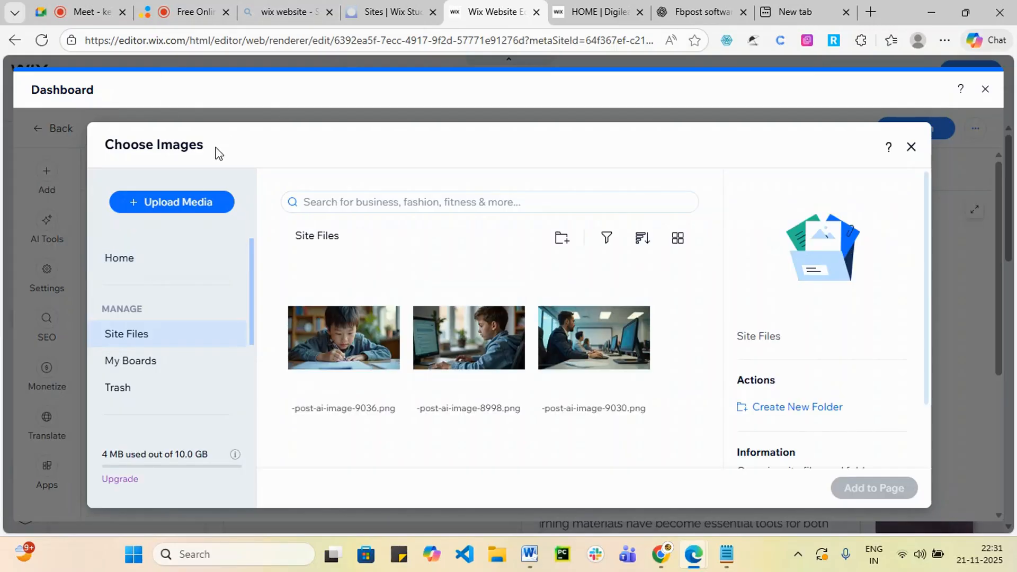
left_click(186, 201)
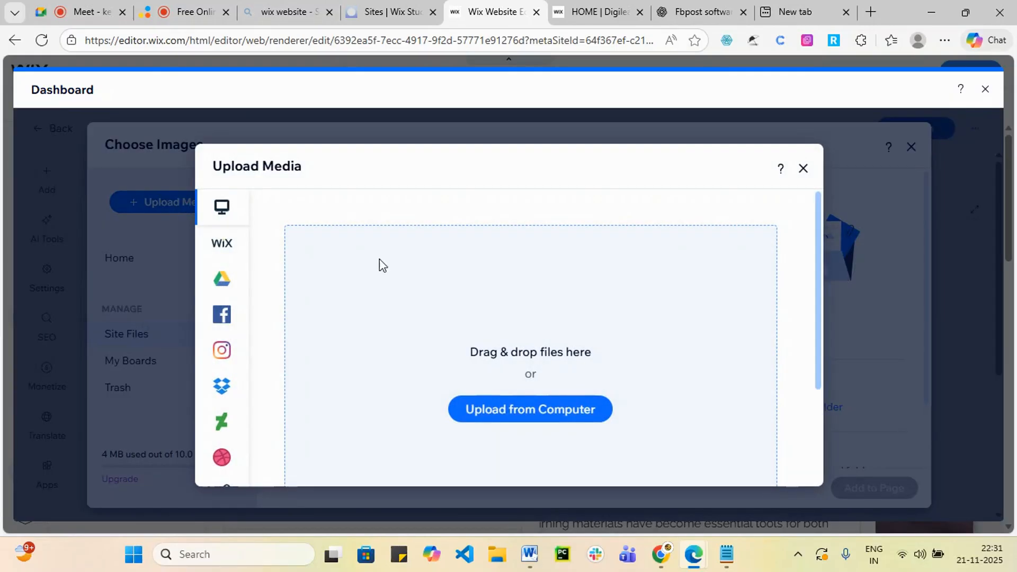
left_click(548, 417)
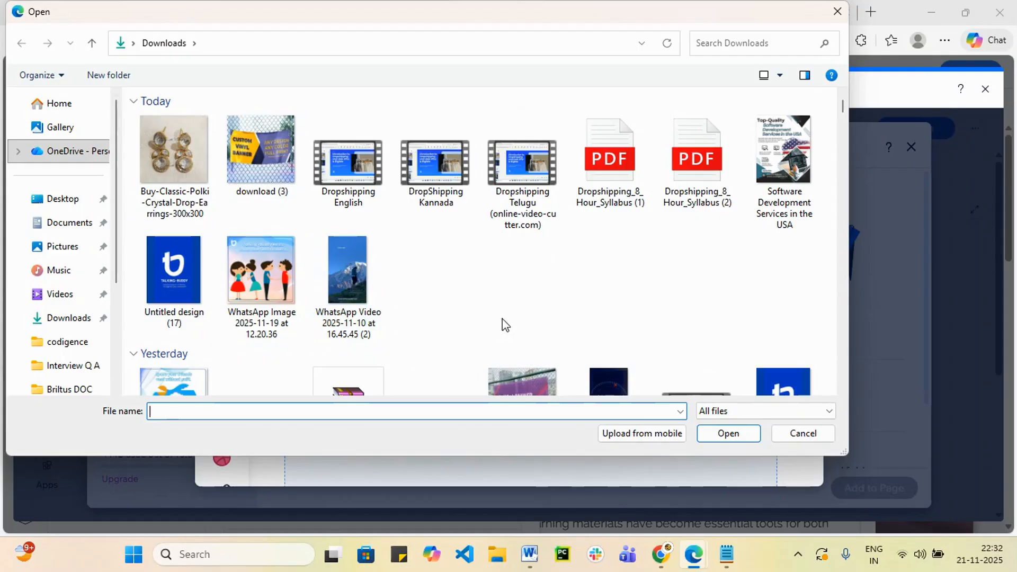
scroll(505, 324, "down", 5)
scroll(504, 325, "down", 5)
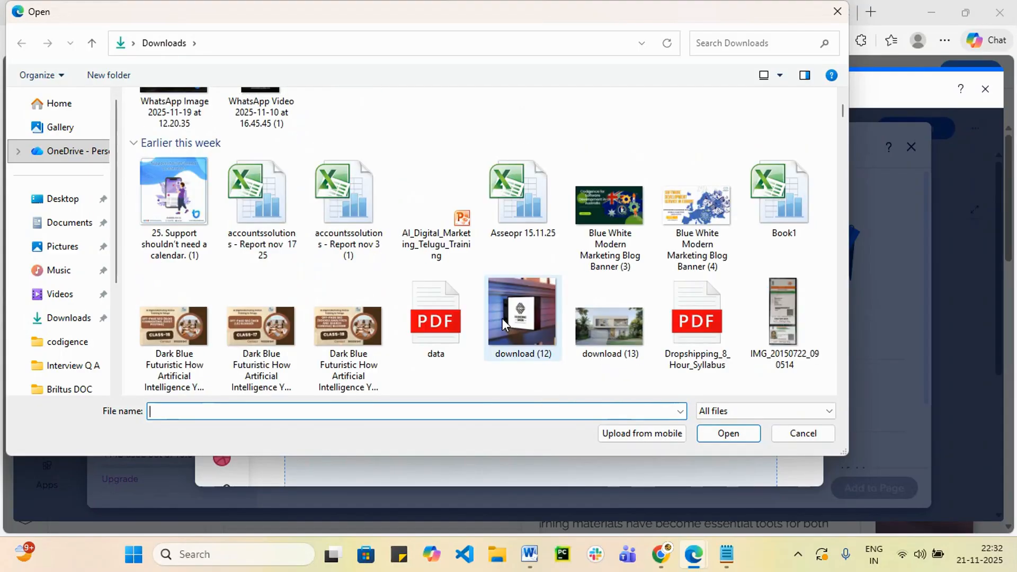
scroll(498, 333, "down", 3)
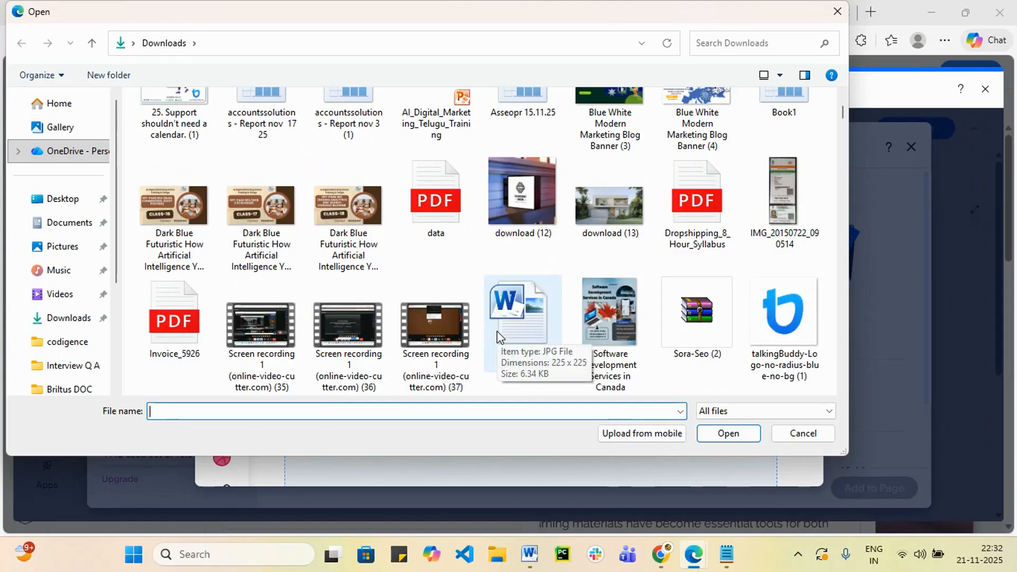
scroll(498, 332, "down", 5)
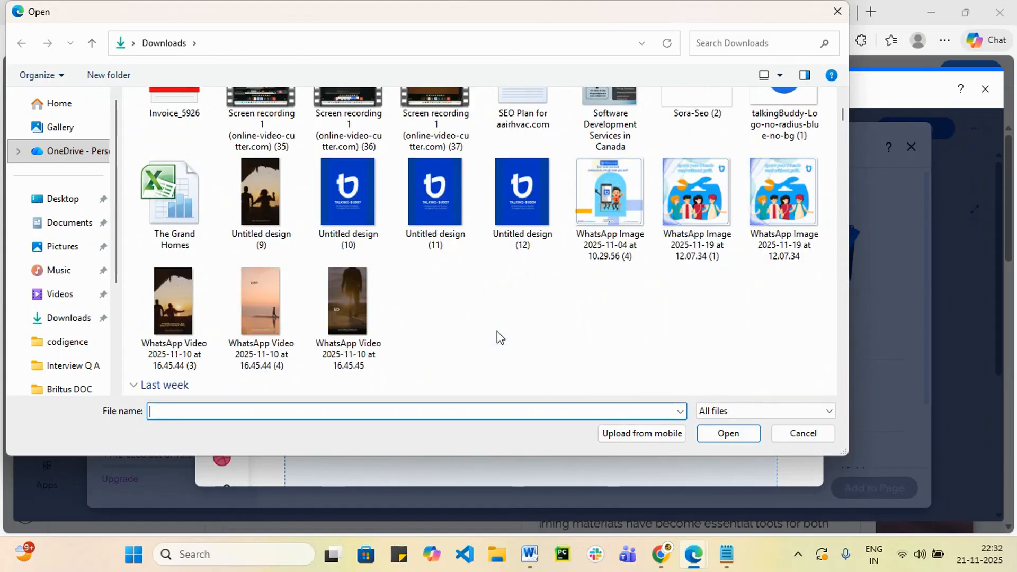
scroll(497, 332, "down", 5)
scroll(497, 331, "down", 1)
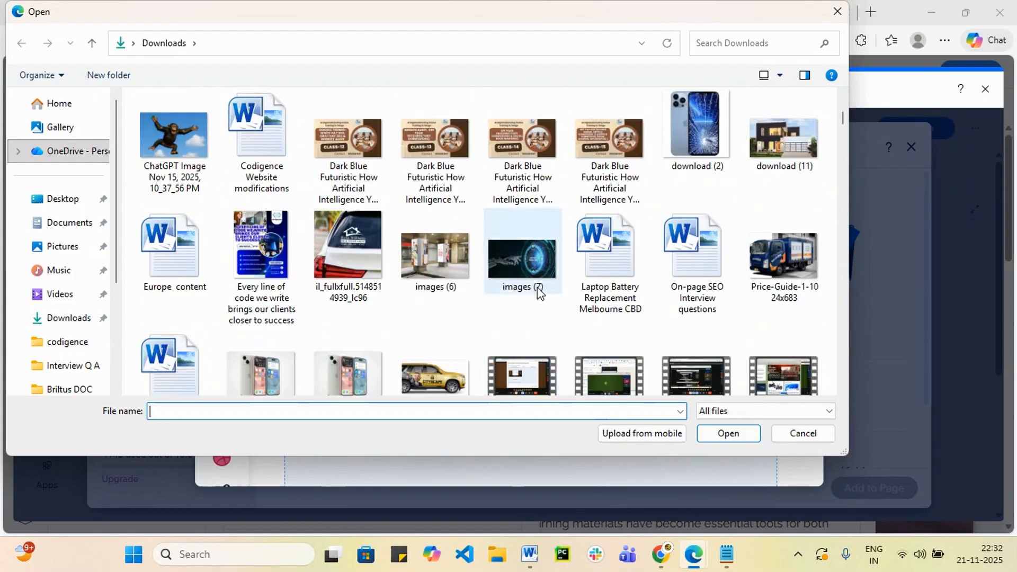
scroll(535, 294, "up", 2)
left_click(349, 286)
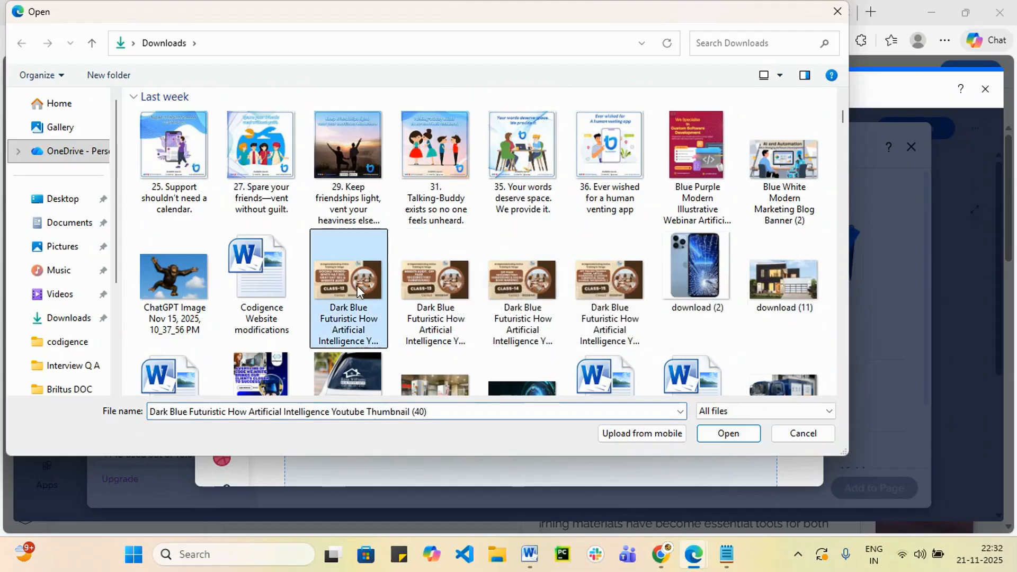
left_click(709, 433)
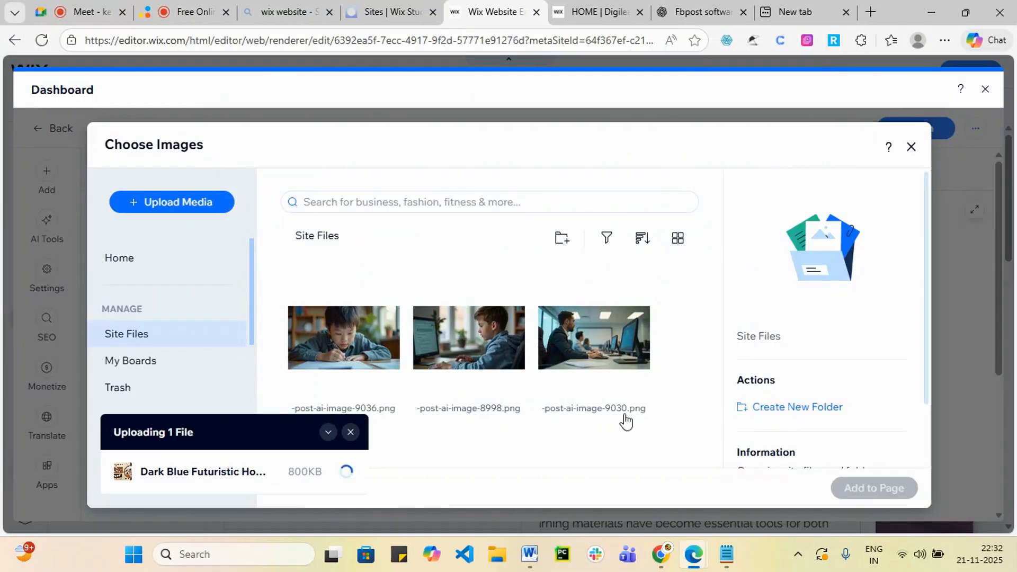
- Insert the uploaded CLASS-12 thumbnail image into the blog post's "Why choose us?" paragraph
scroll(730, 364, "down", 2)
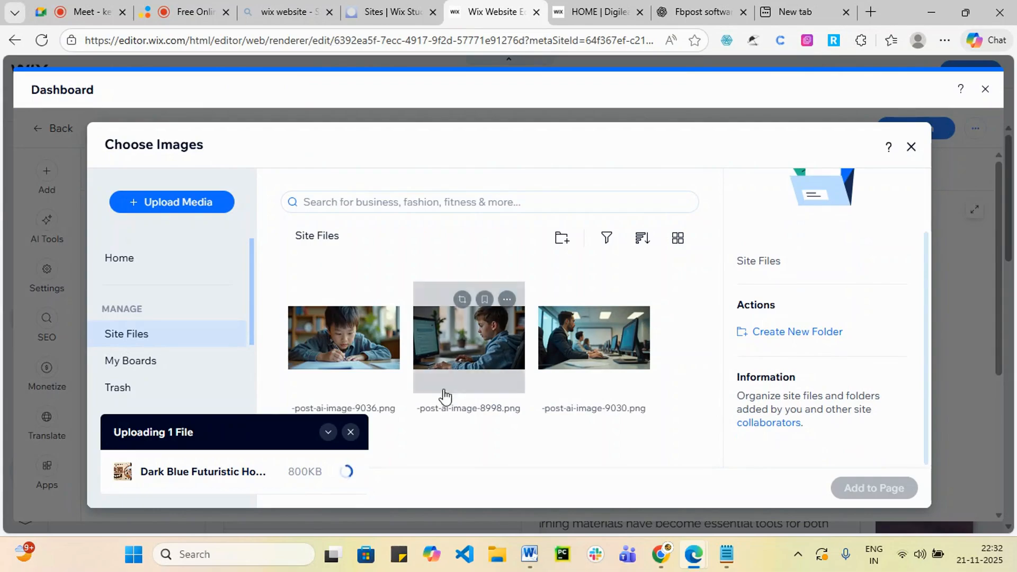
left_click(356, 433)
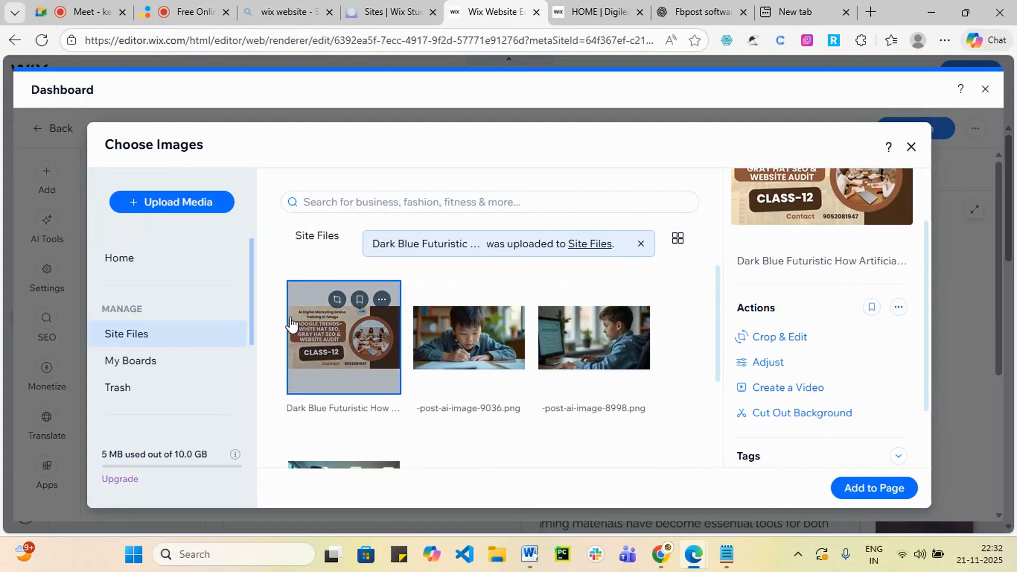
scroll(488, 361, "down", 3)
scroll(757, 356, "down", 2)
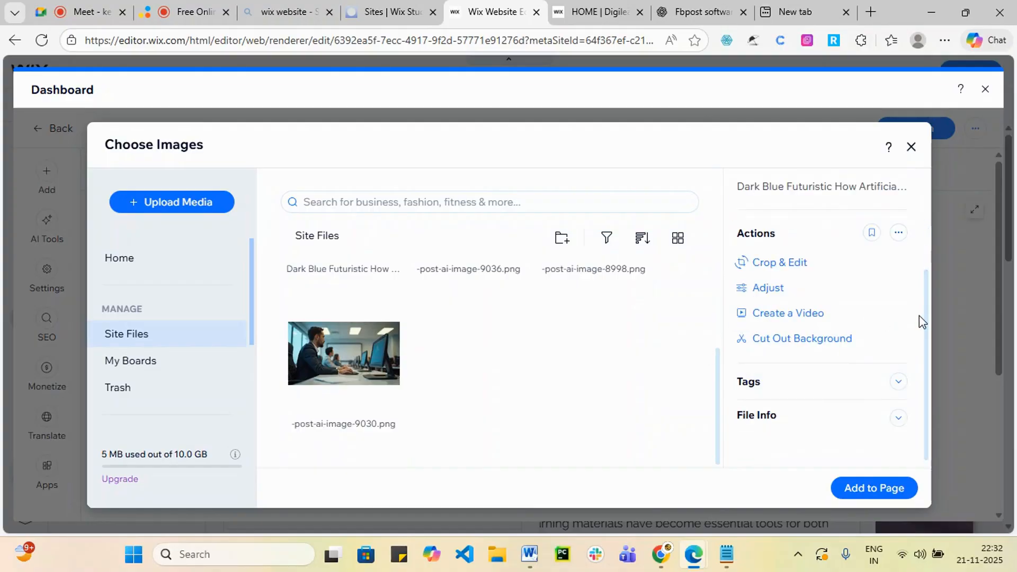
scroll(923, 317, "down", 1)
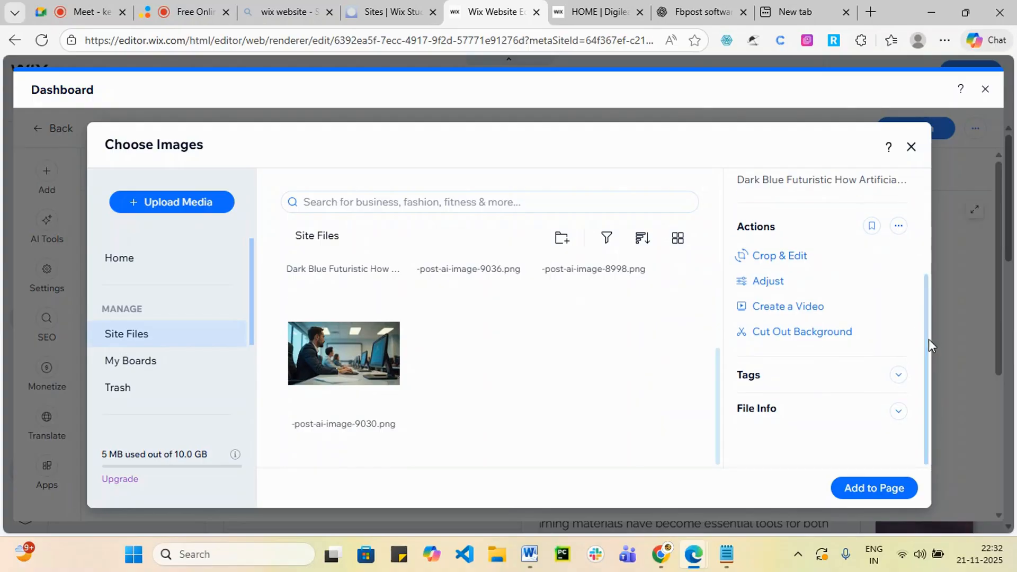
scroll(443, 357, "up", 3)
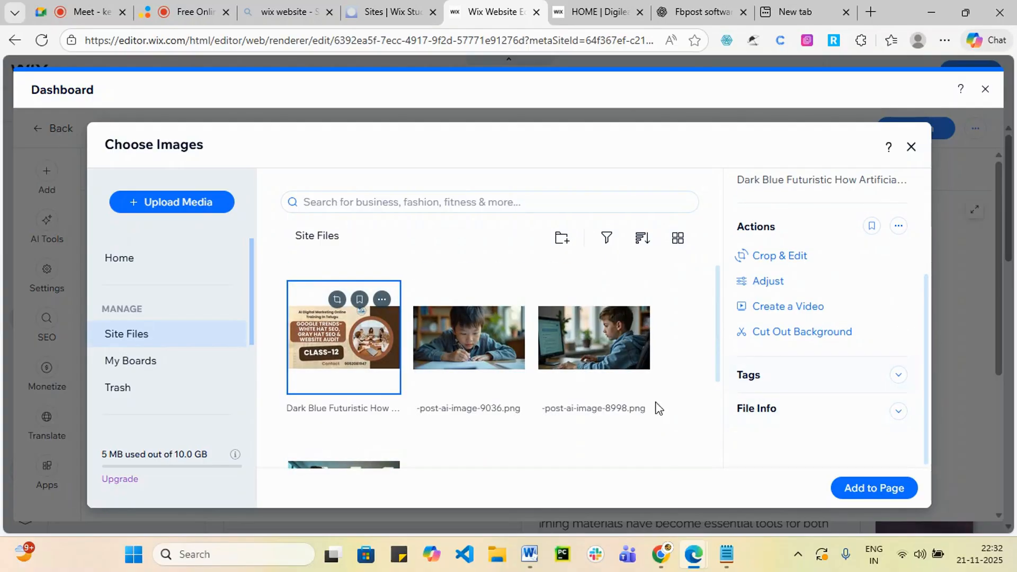
left_click(883, 493)
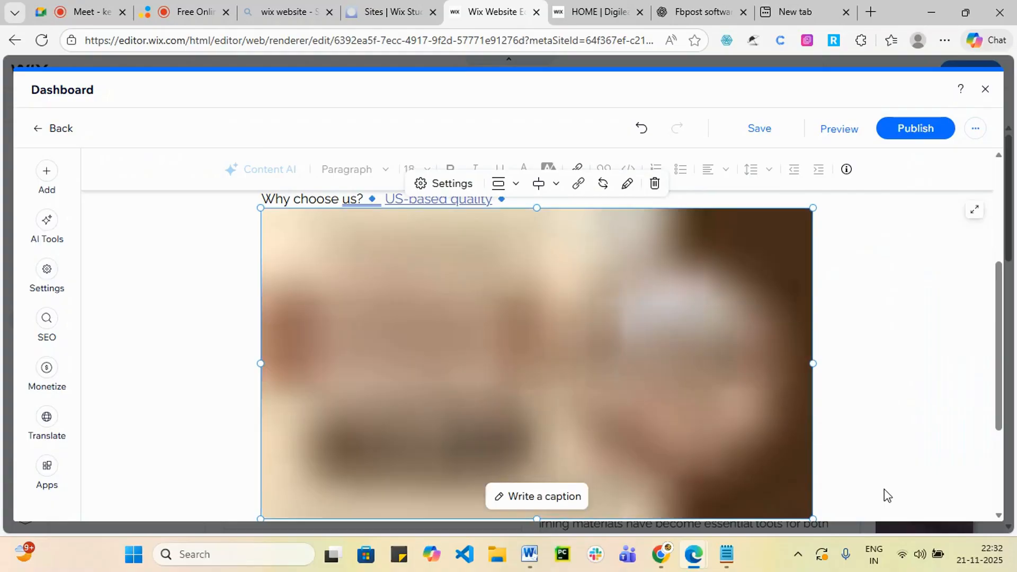
- Move the CLASS-12 image to directly beneath the blog post's title, above the opening paragraph
scroll(892, 455, "down", 3)
scroll(892, 456, "up", 5)
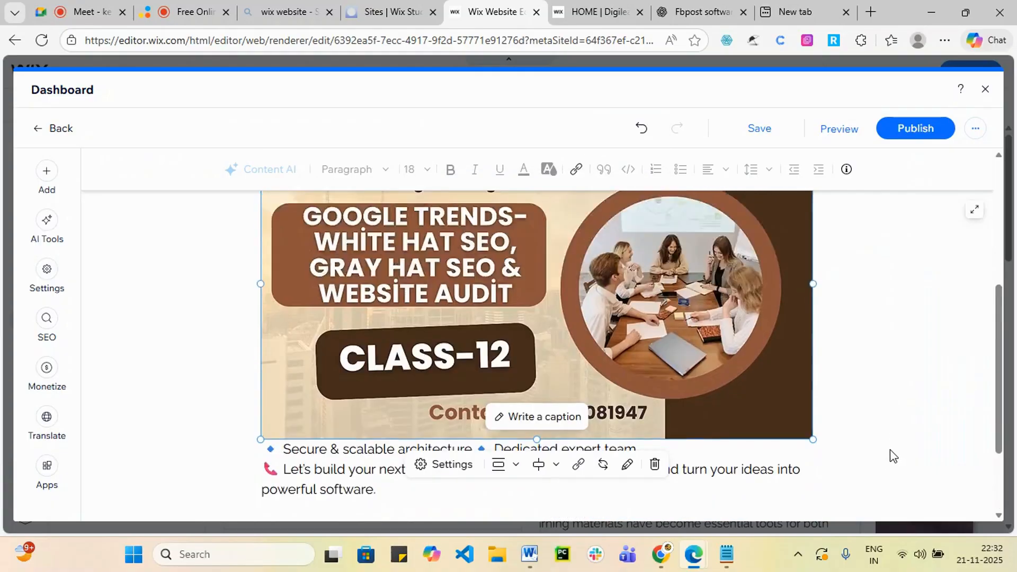
left_click_drag(559, 443, 541, 427)
left_click_drag(541, 427, 555, 338)
scroll(555, 337, "up", 2)
left_click_drag(519, 416, 535, 322)
scroll(546, 334, "down", 4)
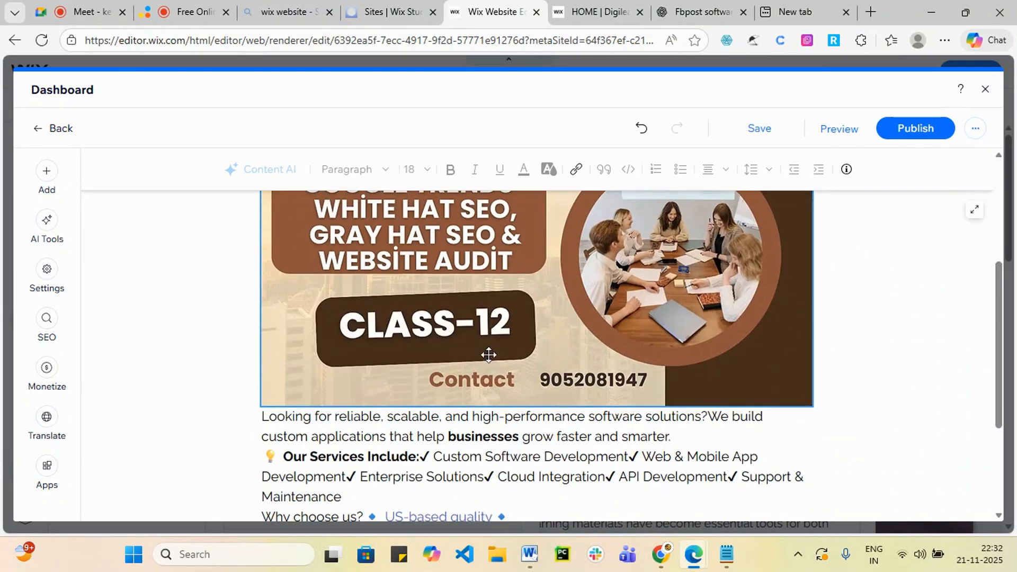
scroll(555, 355, "up", 3)
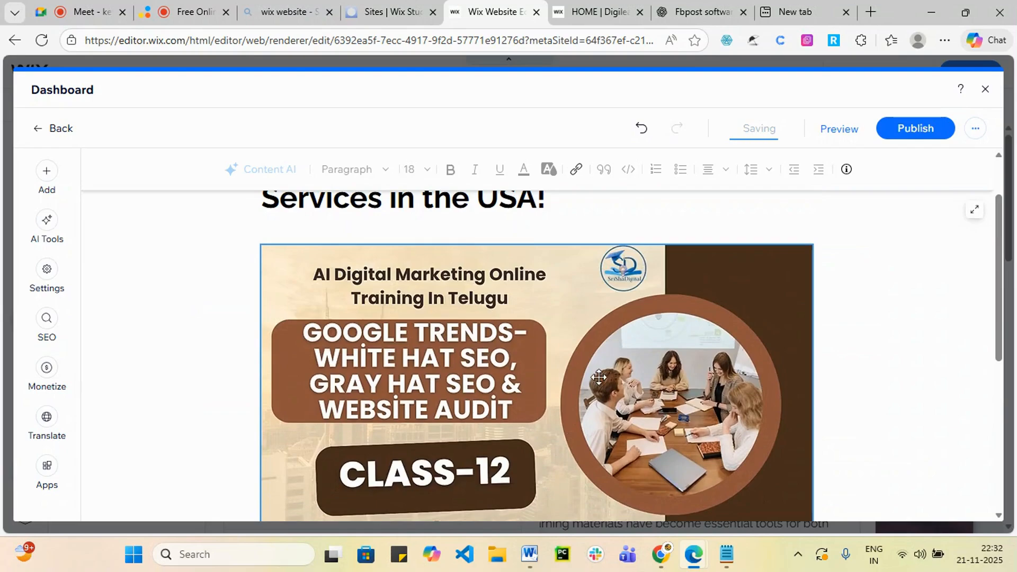
scroll(791, 466, "down", 2)
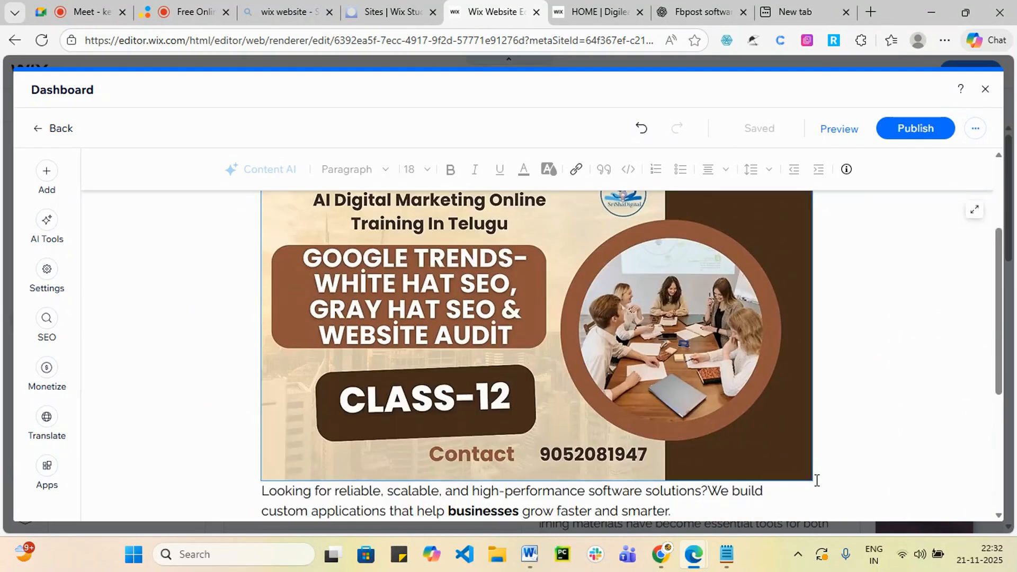
- Resize the CLASS-12 image under the title so it is slightly narrower than the text column
left_click_drag(807, 479, 606, 388)
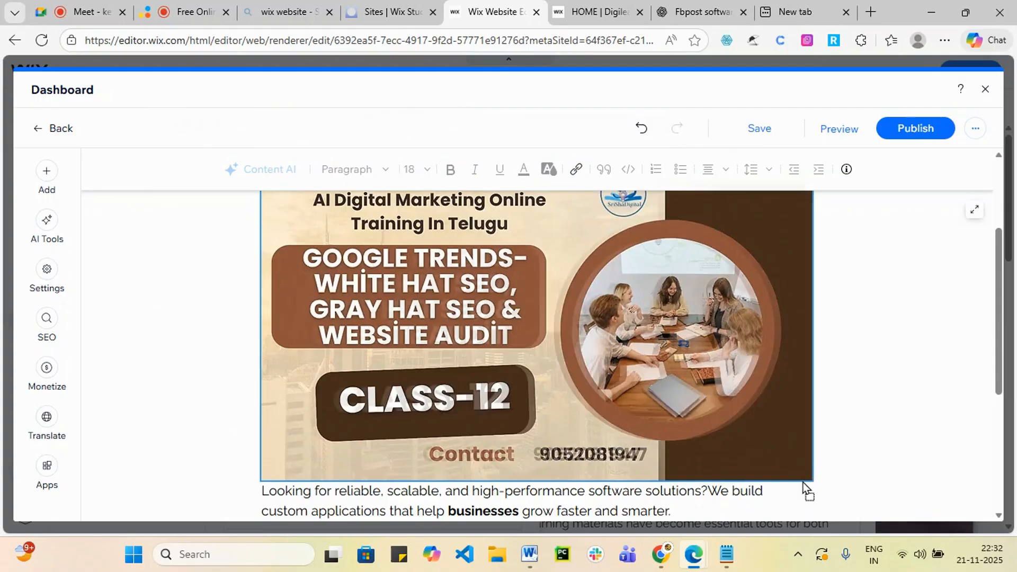
left_click(672, 406)
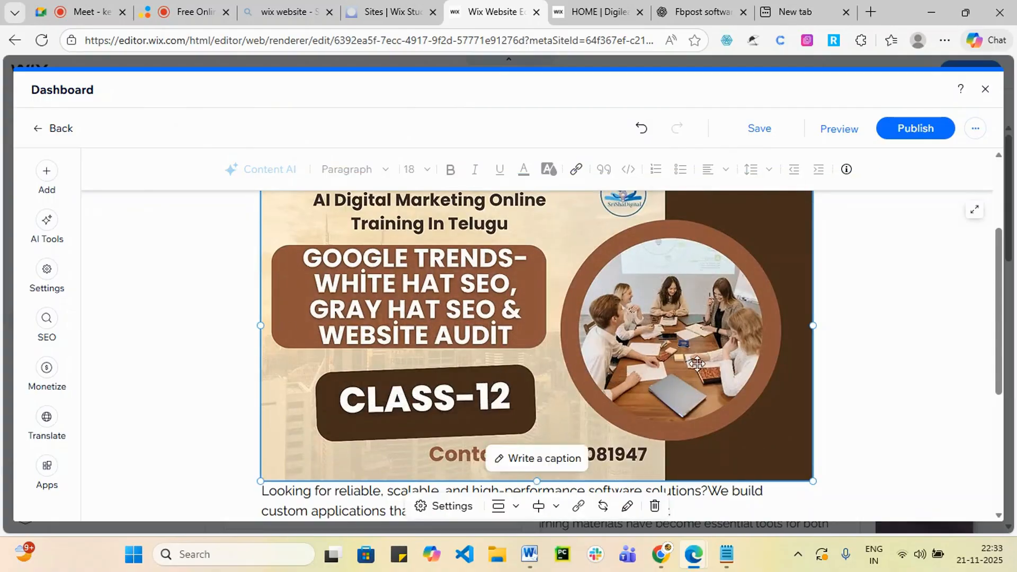
scroll(805, 429, "up", 2)
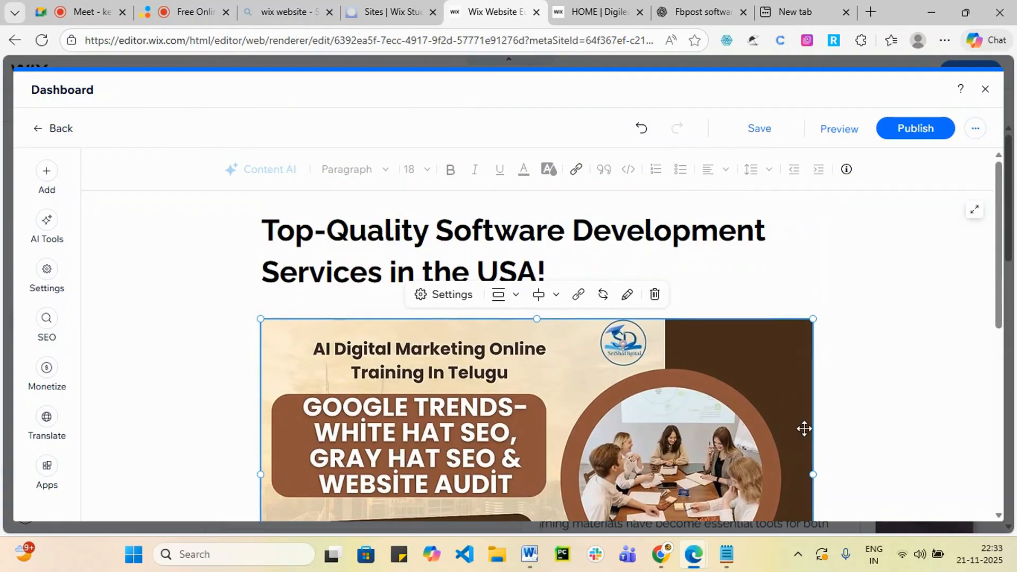
left_click(814, 473)
left_click(786, 461)
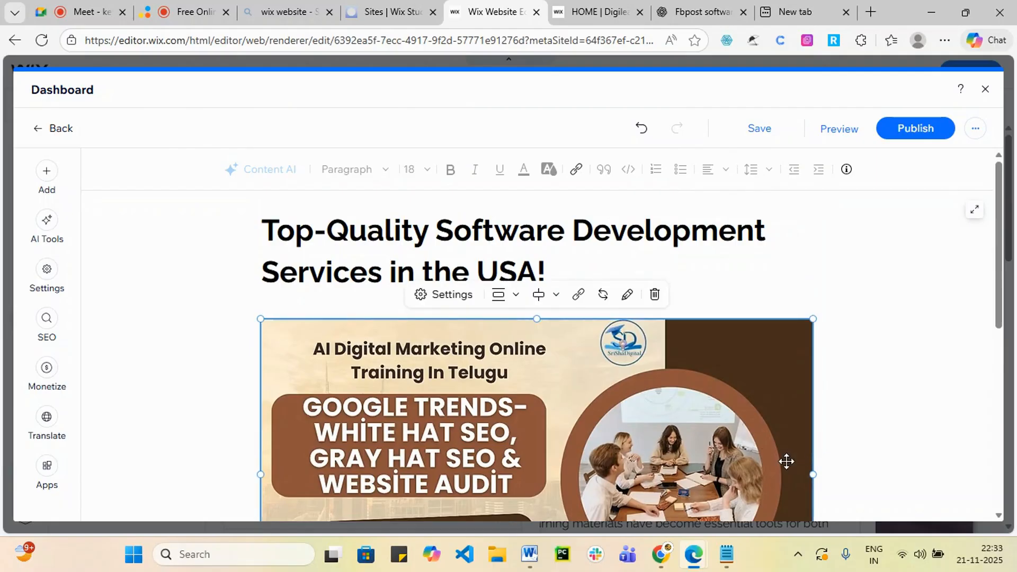
left_click_drag(800, 325, 680, 380)
left_click_drag(563, 376, 566, 379)
left_click(652, 350)
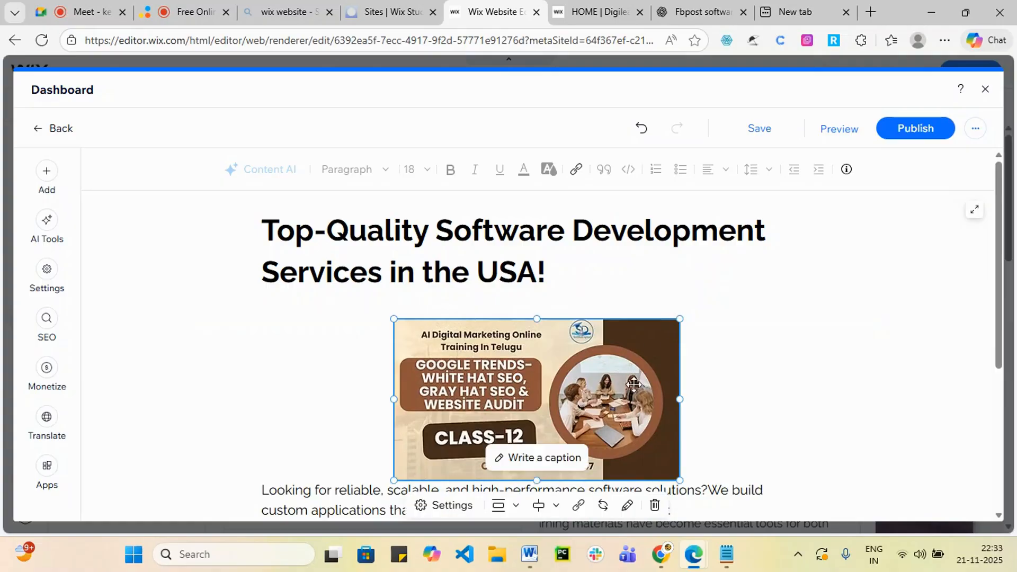
left_click_drag(676, 324, 798, 300)
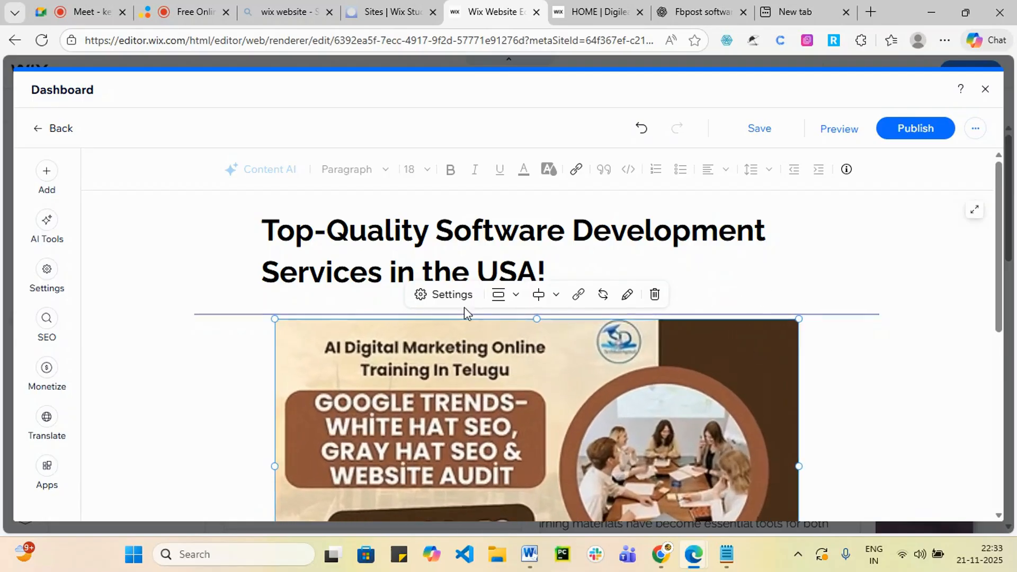
- Open the CLASS-12 image's alt text for editing and copy the words "Quality Software Develop" from the post title
left_click(432, 295)
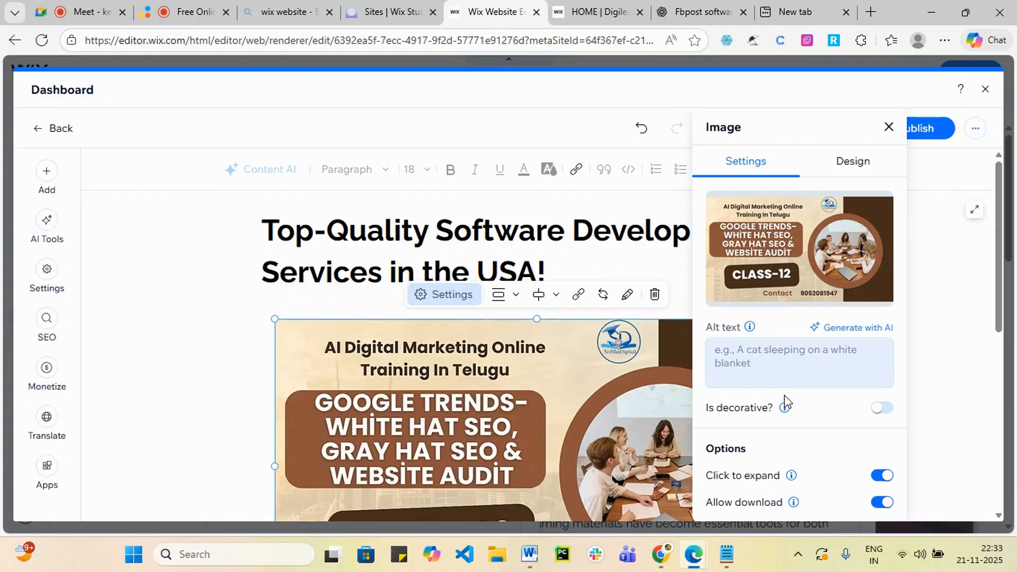
left_click(749, 361)
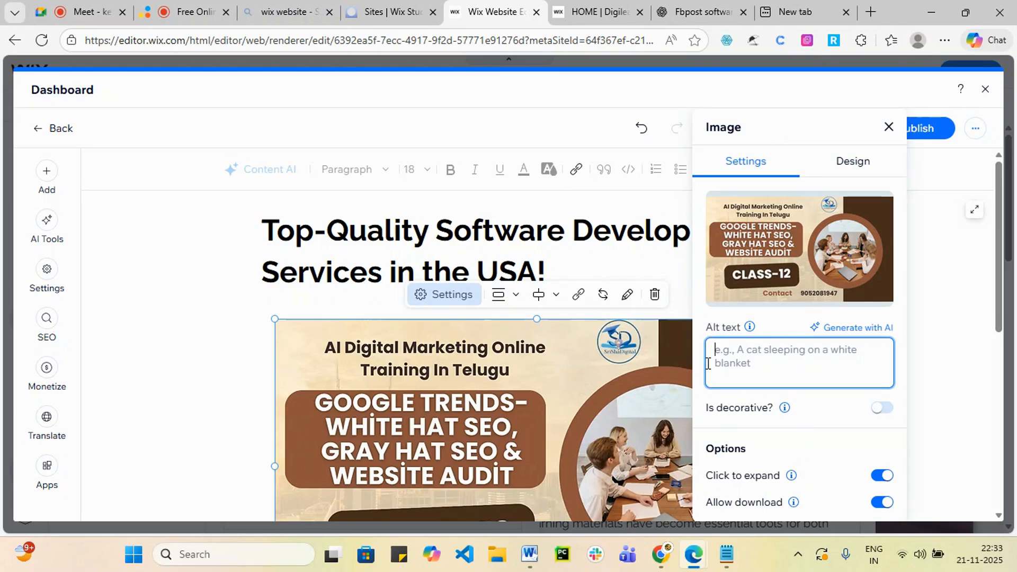
left_click_drag(327, 236, 685, 246)
key("ctrl+c")
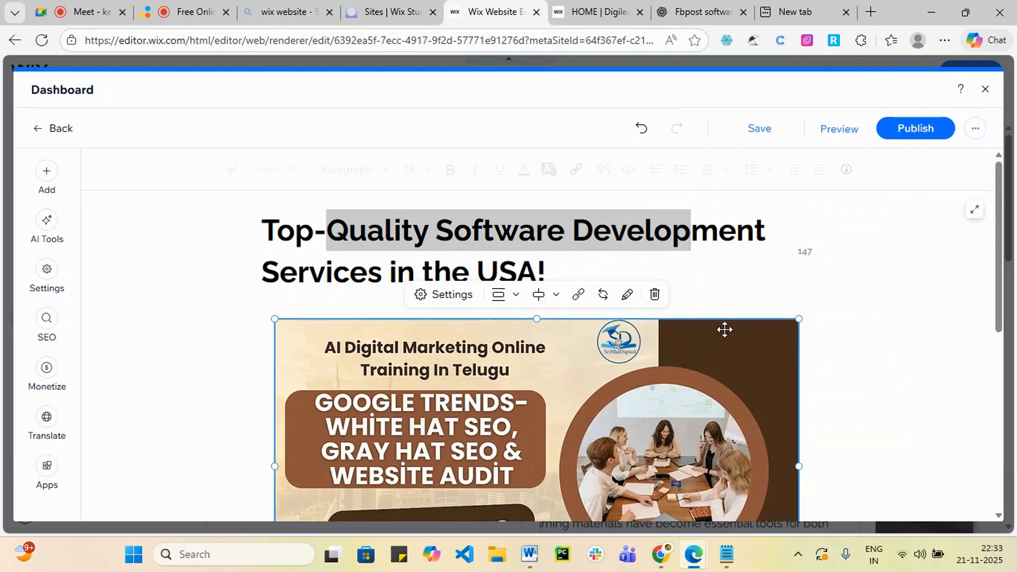
- Set the banner image's alt text to "Quality Software Develop" and view its design options
left_click(437, 298)
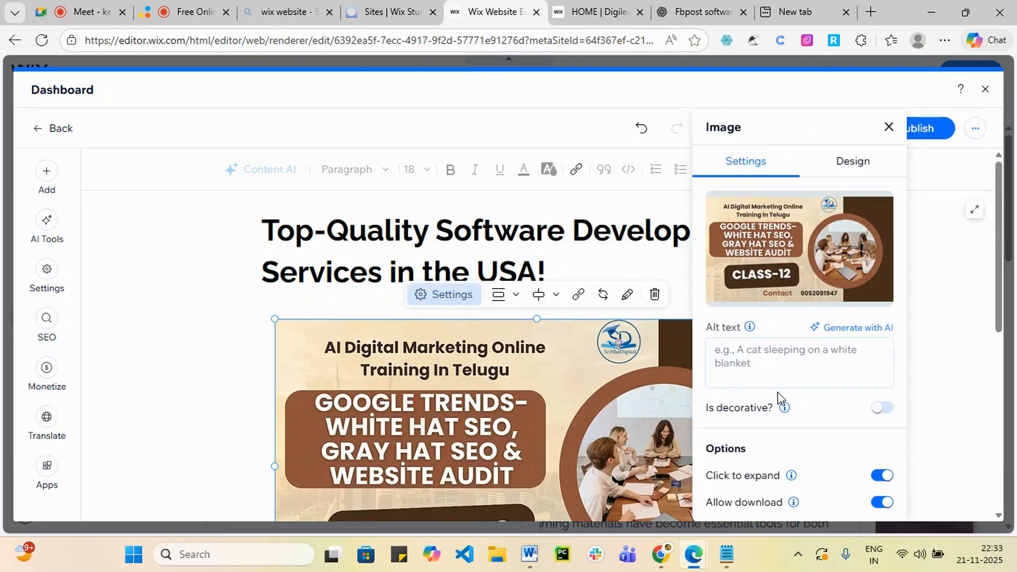
left_click(777, 364)
key("ctrl+v")
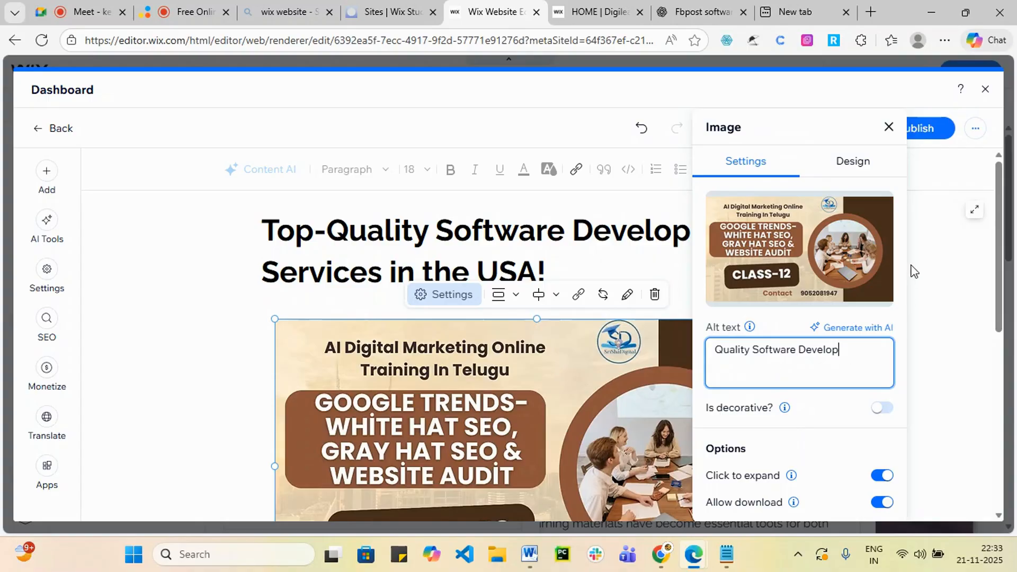
left_click(869, 164)
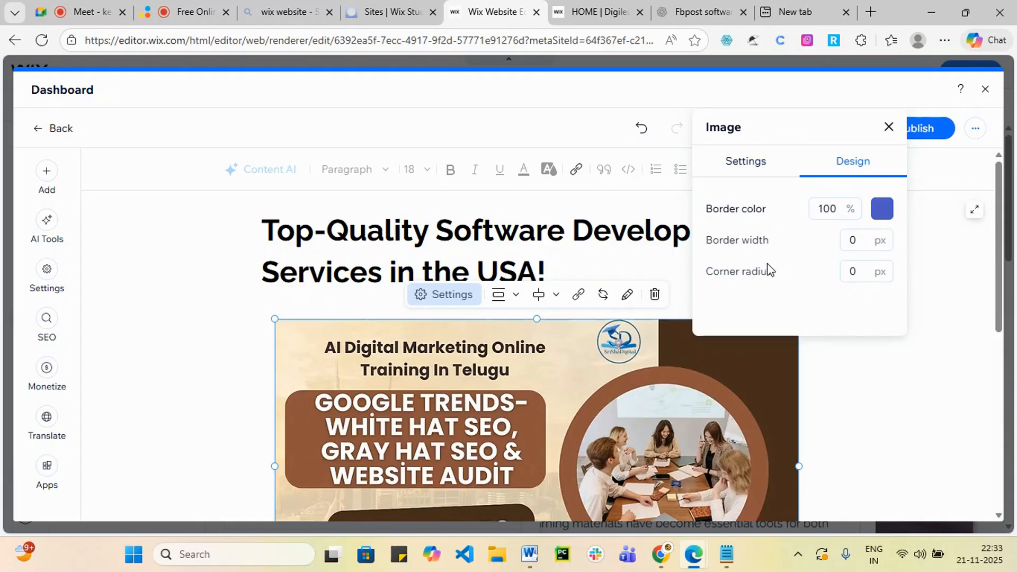
left_click(751, 164)
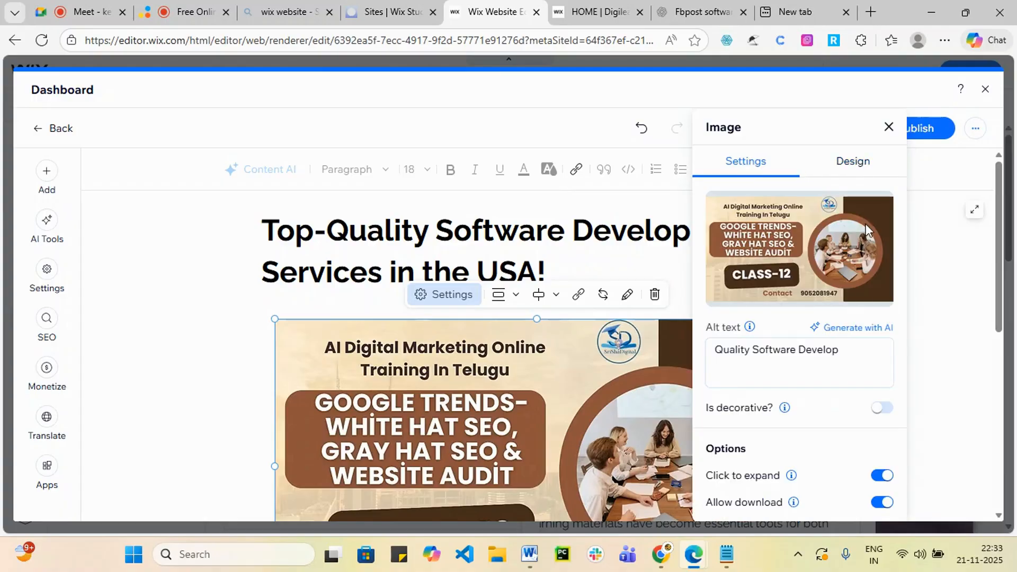
left_click(888, 128)
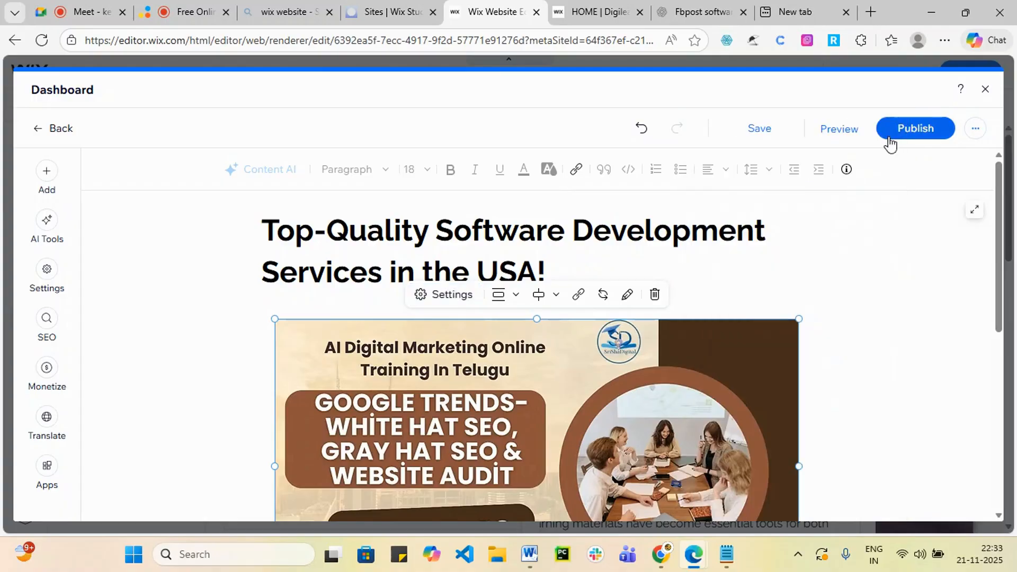
- Publish the blog post, dismissing the offer to promote it, and reopen the post for editing
left_click(920, 134)
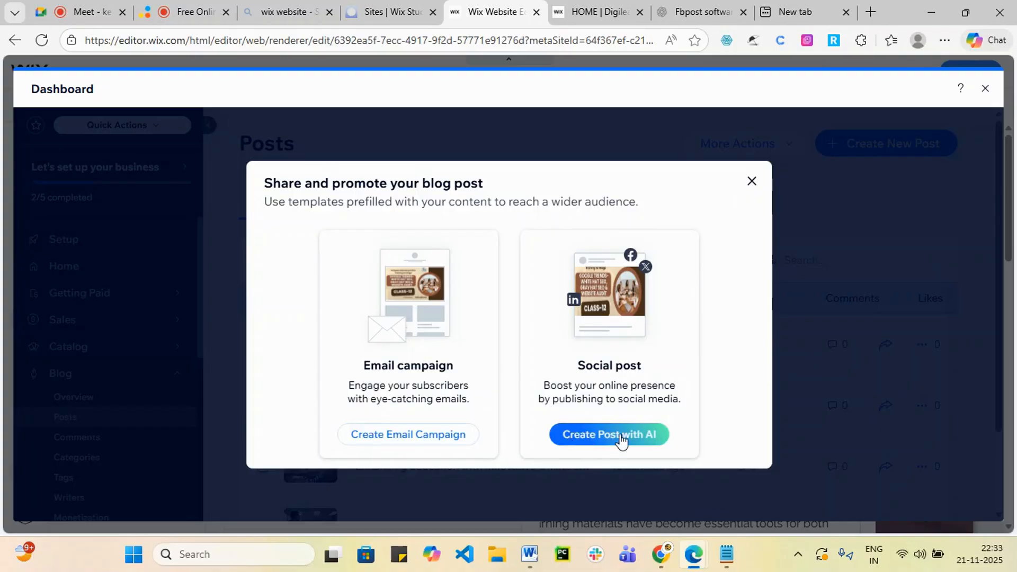
left_click(752, 182)
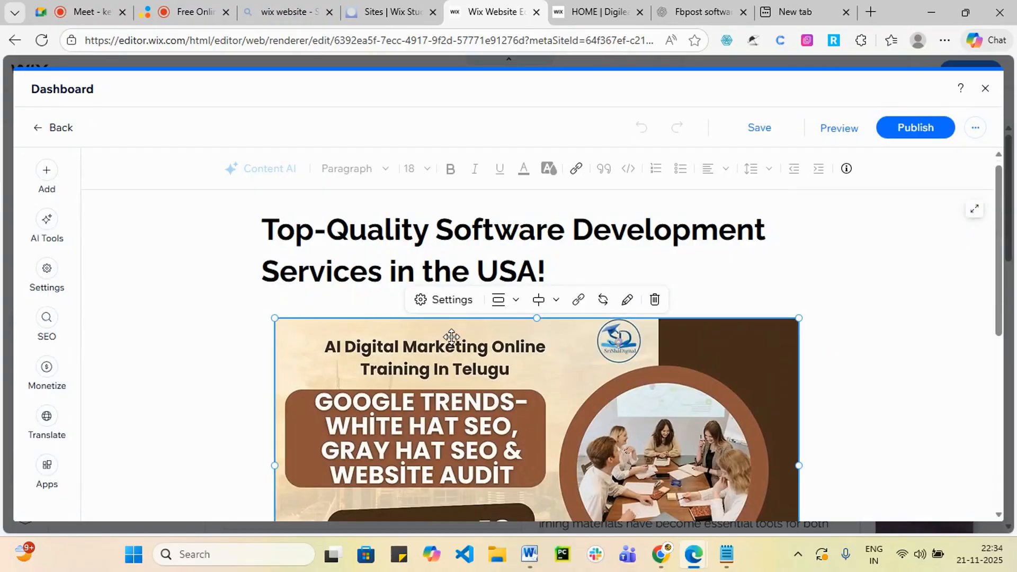
scroll(452, 336, "down", 1)
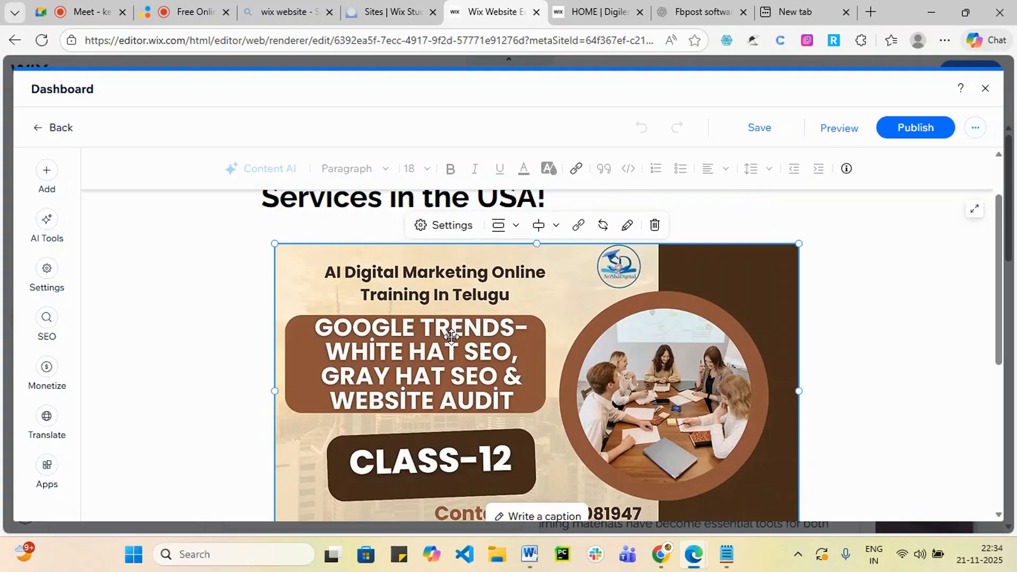
- Open the post's SEO settings and review the SEO Assistant's optimization tasks
left_click(47, 333)
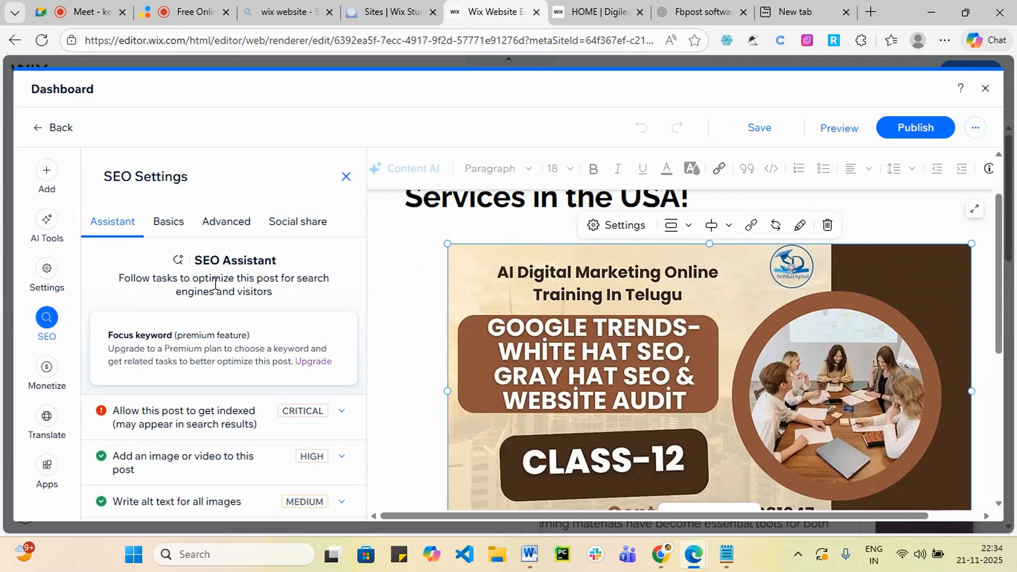
scroll(215, 284, "down", 2)
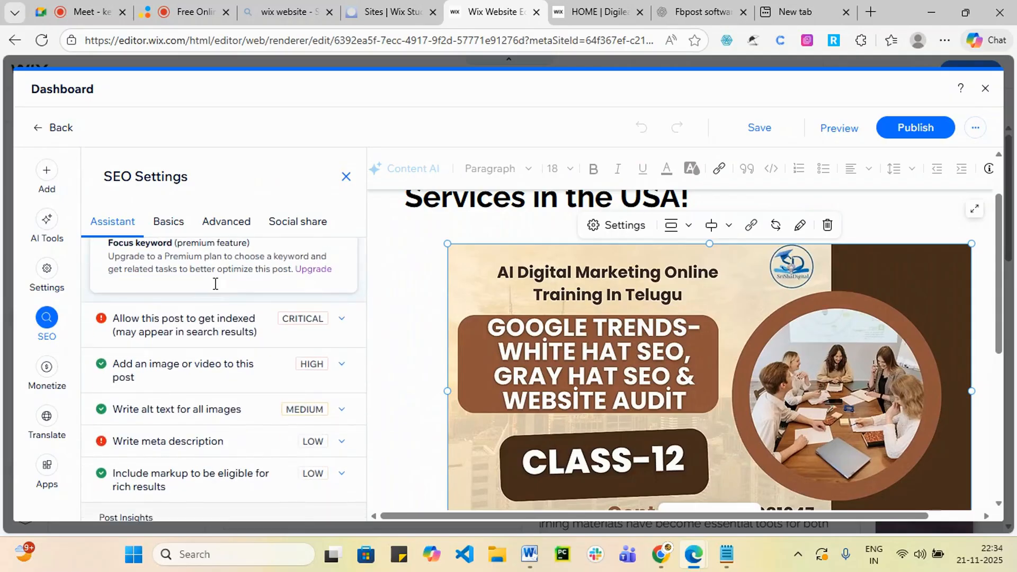
scroll(216, 284, "down", 1)
scroll(233, 339, "up", 1)
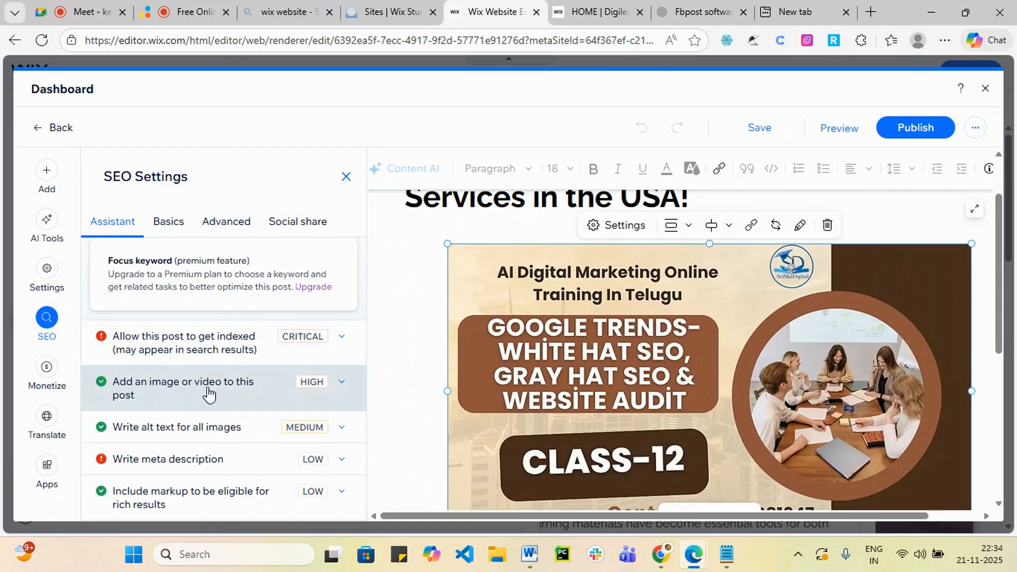
scroll(214, 391, "down", 2)
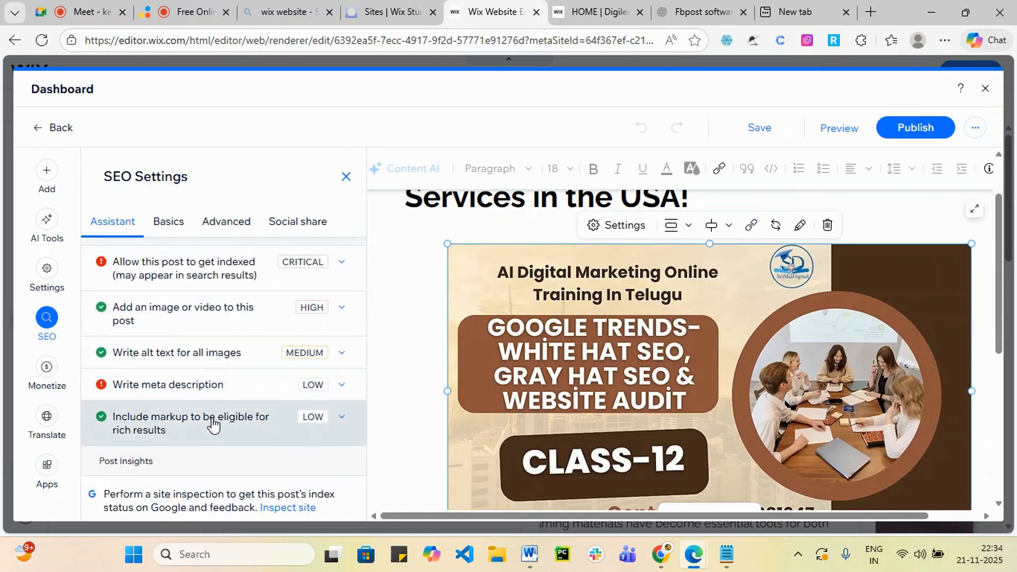
scroll(211, 442, "up", 3)
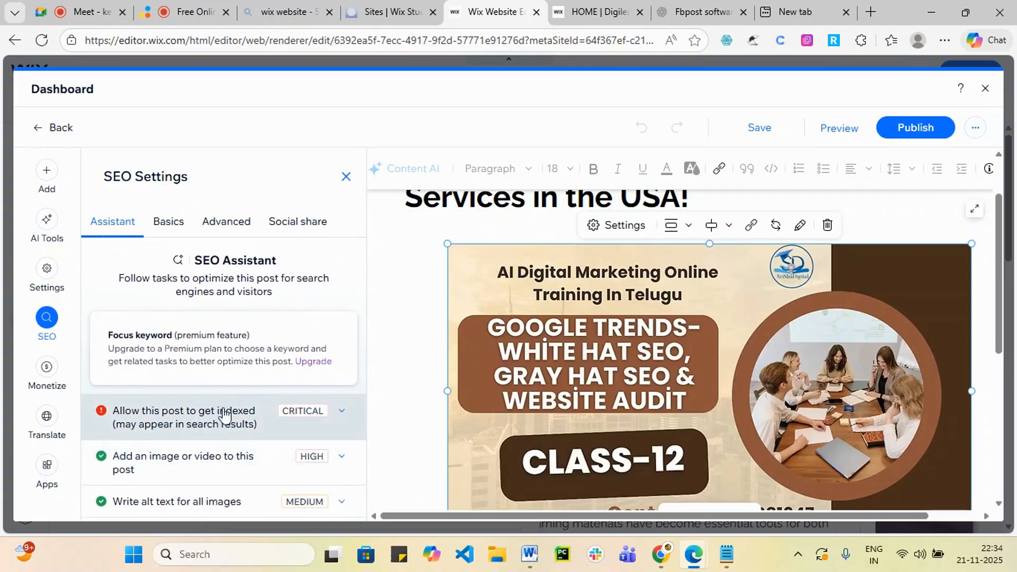
- Copy the title tag "Top-Quality Software Development Services in the USA!" into the post's meta description
left_click(159, 226)
scroll(207, 297, "down", 2)
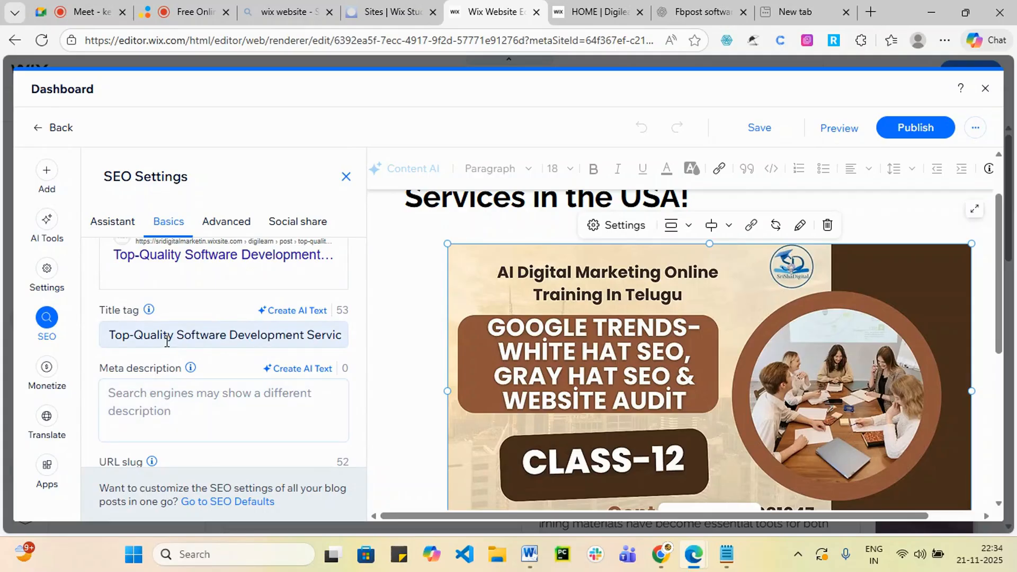
left_click(133, 399)
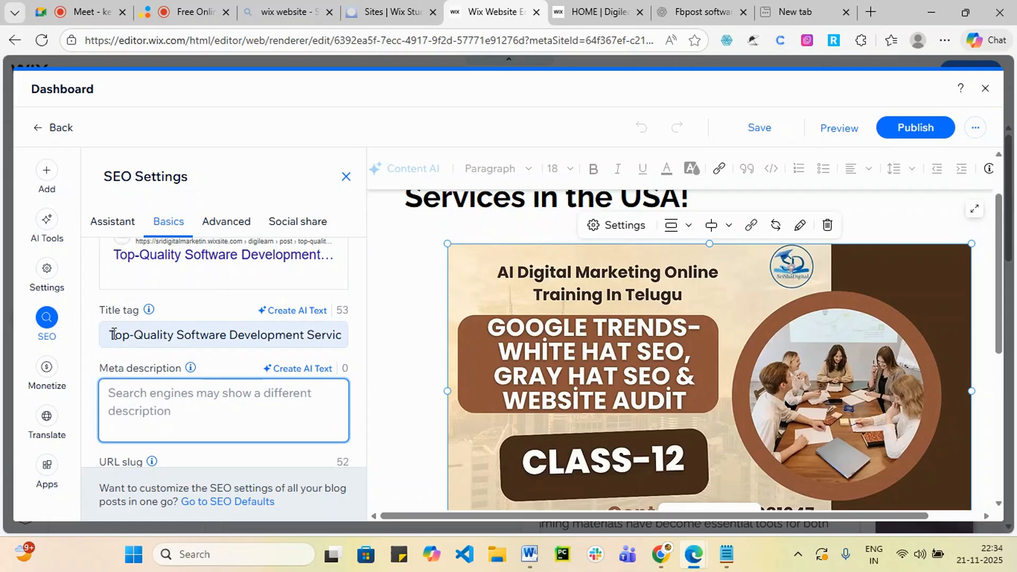
left_click(113, 335)
left_click(327, 389)
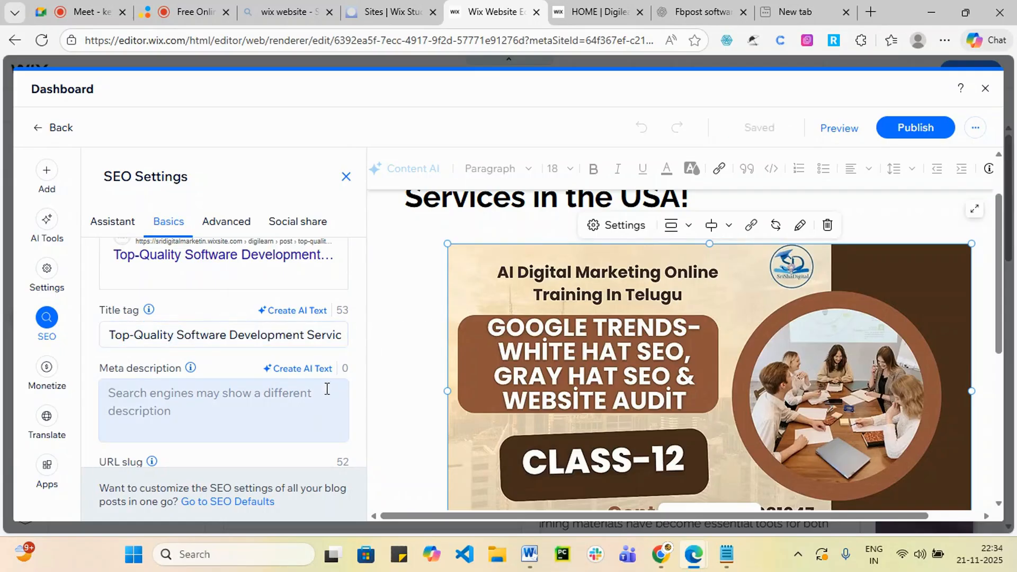
left_click(170, 416)
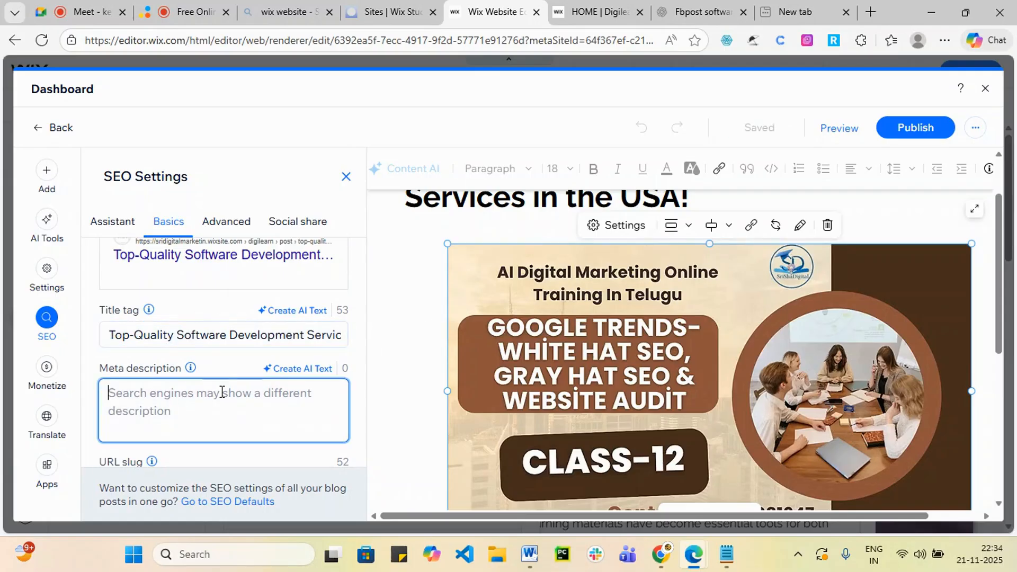
triple_click(170, 336)
key("ctrl+c")
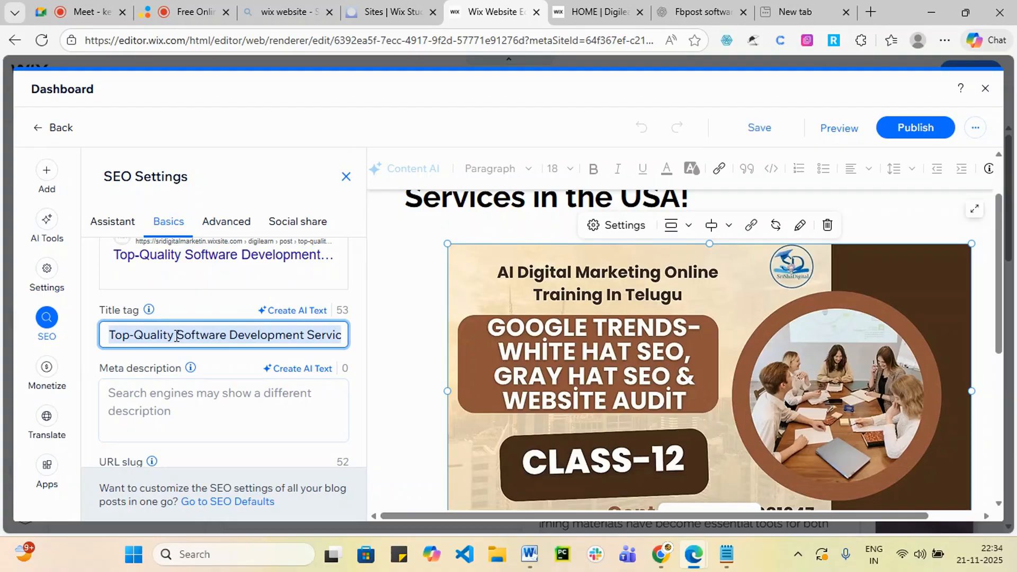
left_click(184, 404)
key("ctrl+v")
scroll(318, 379, "down", 1)
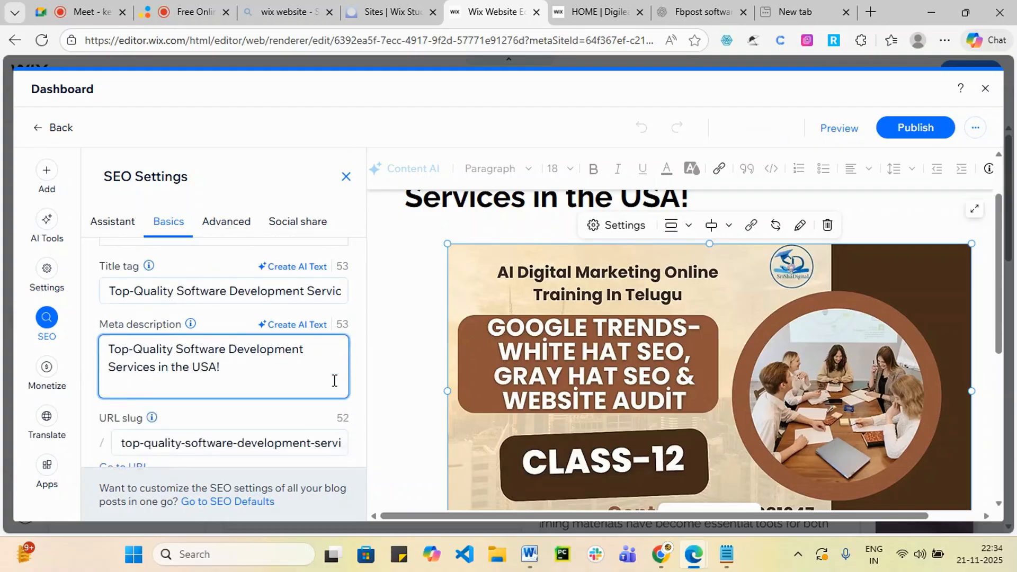
- Insert "Top-Quality Software Development Services in the USA!" after "scalable," in the first sentence of the post body
scroll(777, 382, "down", 5)
scroll(678, 379, "up", 2)
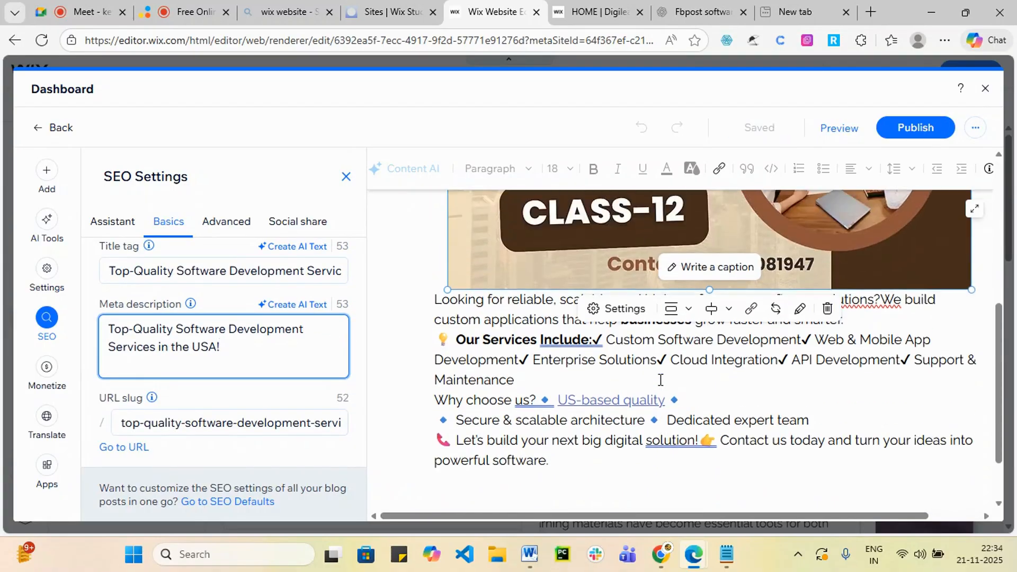
left_click(434, 299)
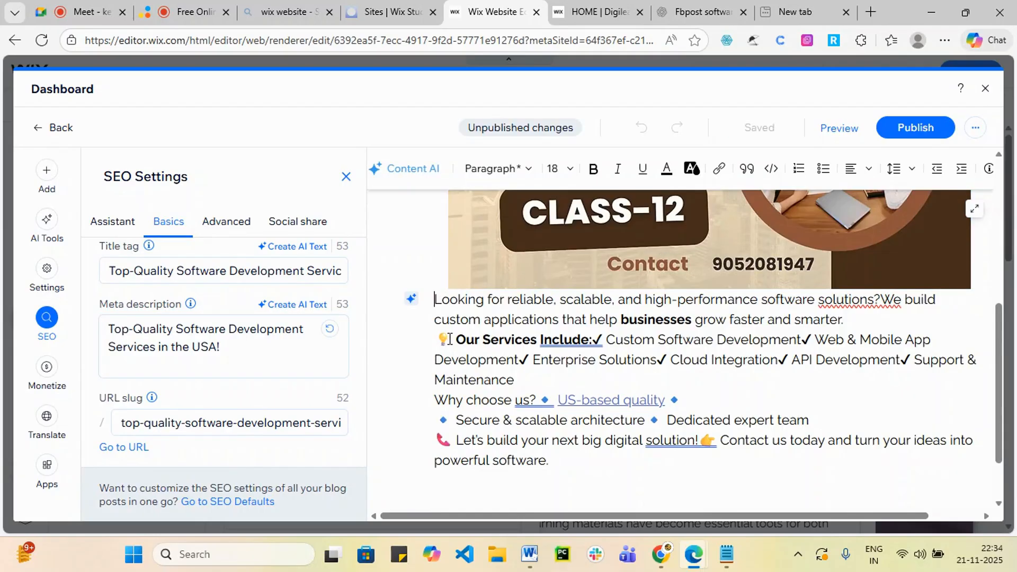
left_click(619, 300)
type("Top-Quality Software Development Services in the USA")
type("!")
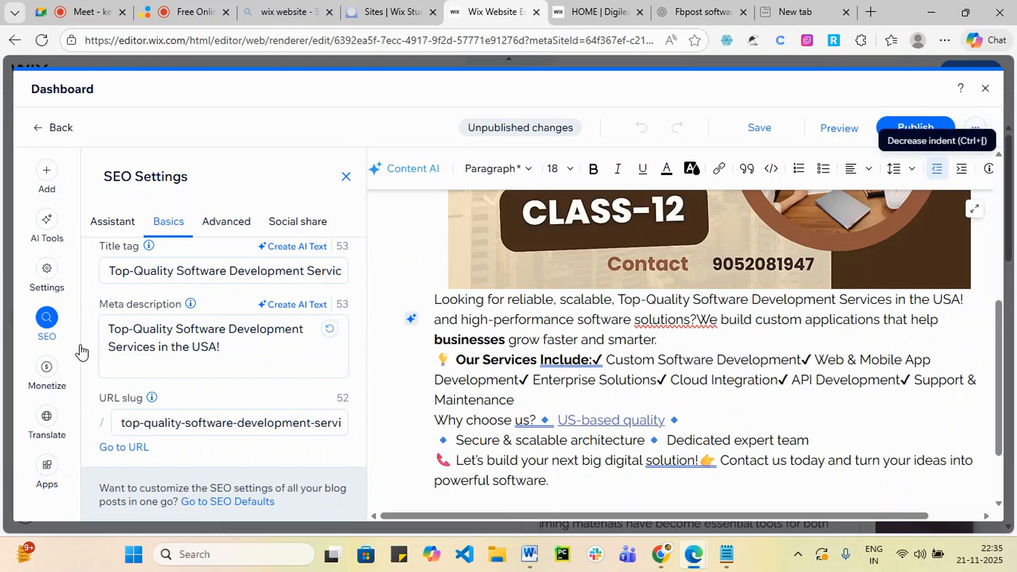
- Examine the post's URL slug and its Google preview in the basic SEO settings
scroll(205, 363, "down", 2)
triple_click(133, 348)
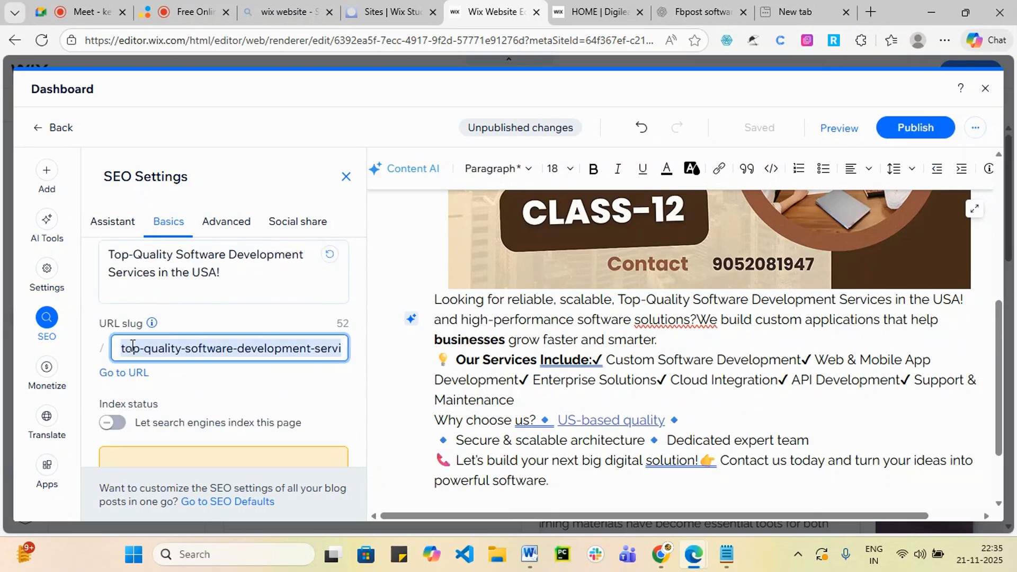
left_click_drag(132, 346, 255, 354)
left_click(235, 348)
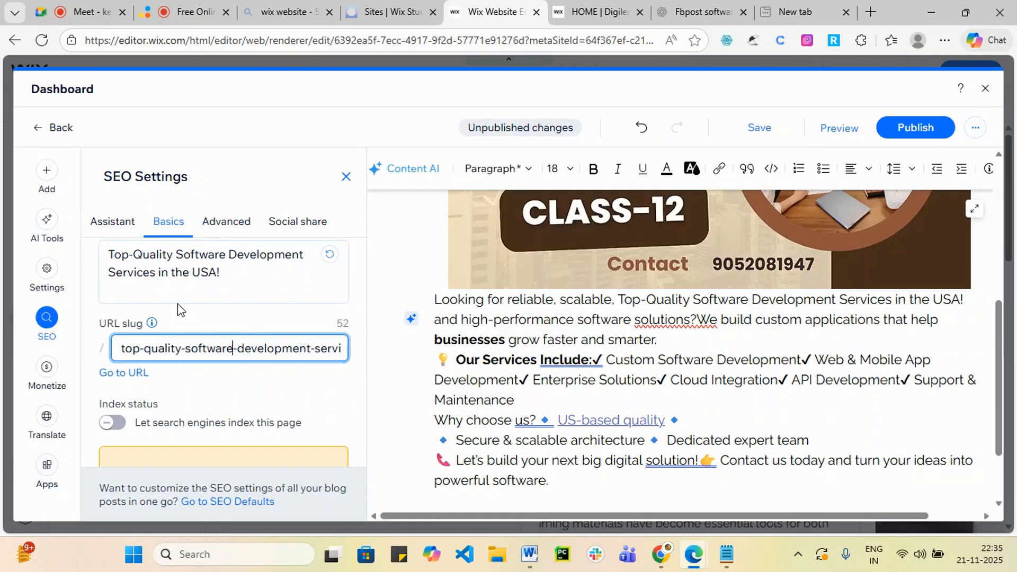
scroll(178, 310, "up", 3)
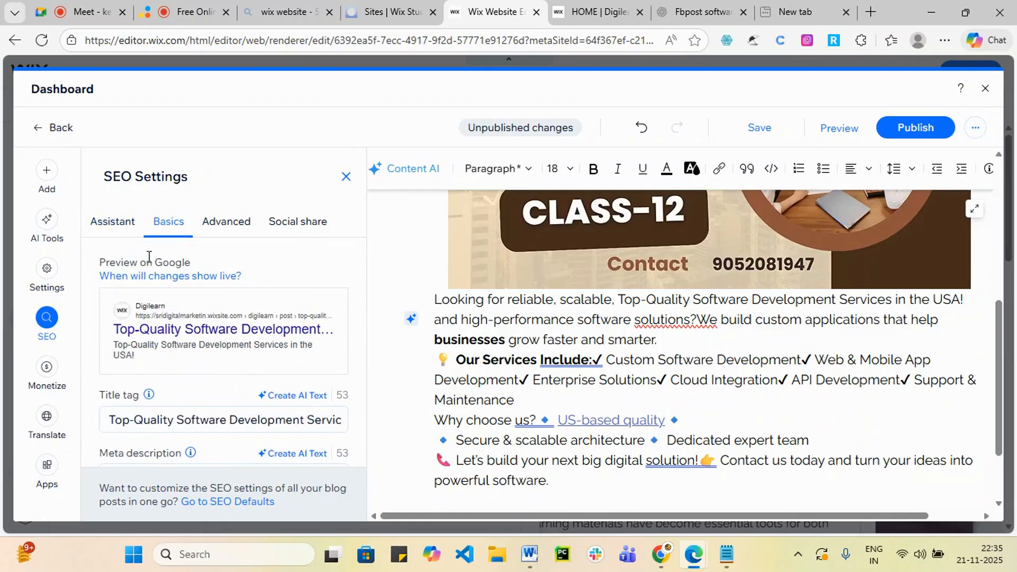
- Resolve the critical indexing task in the SEO Assistant by allowing indexing for the entire site and applying the change
left_click(117, 223)
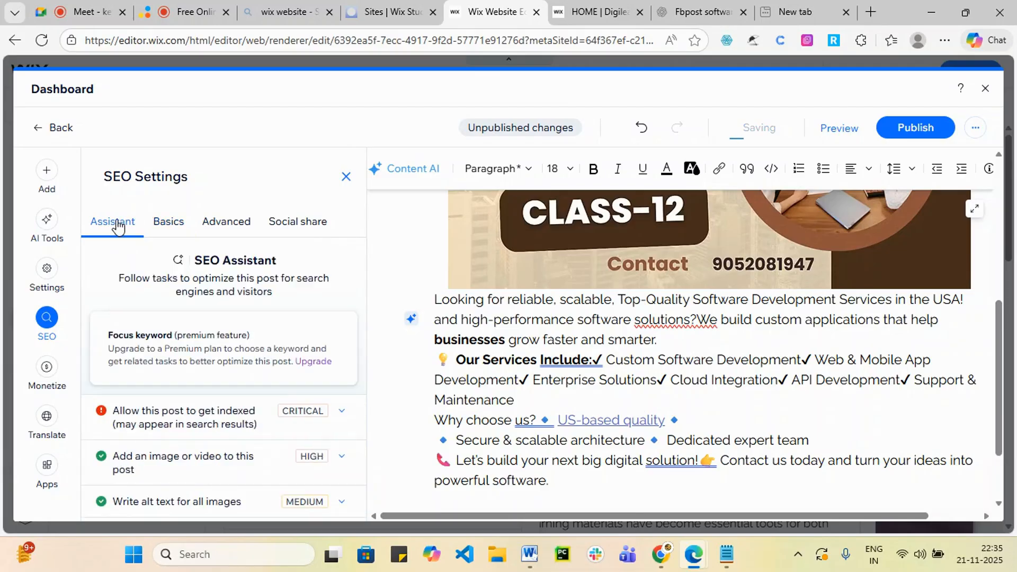
scroll(196, 416, "down", 3)
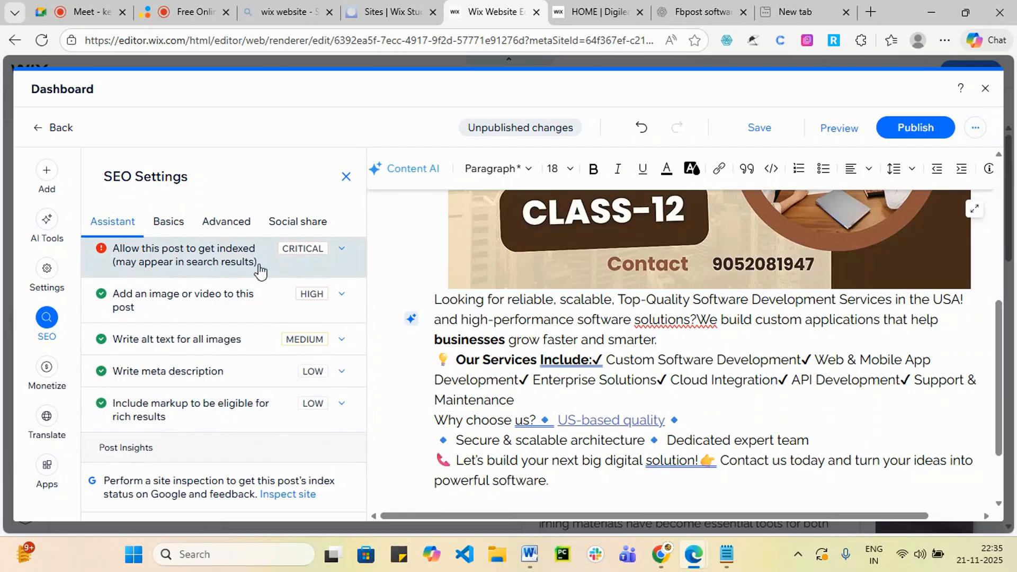
left_click(317, 255)
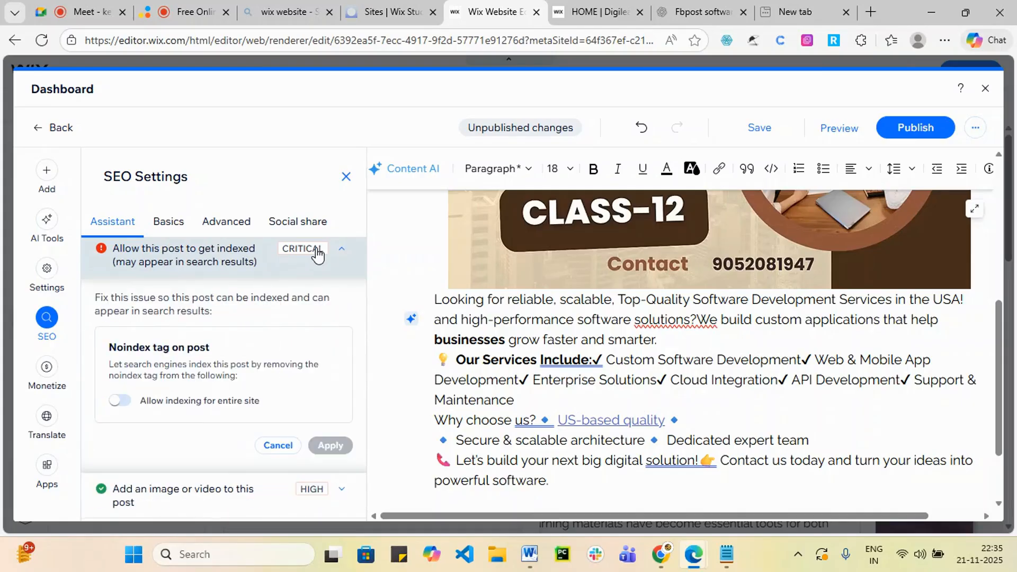
left_click(120, 401)
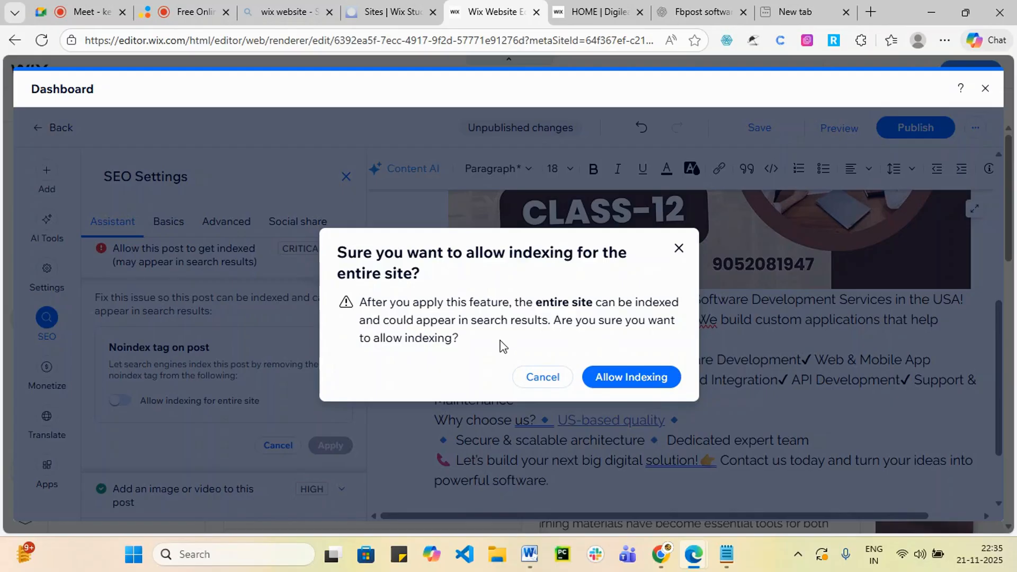
left_click(630, 378)
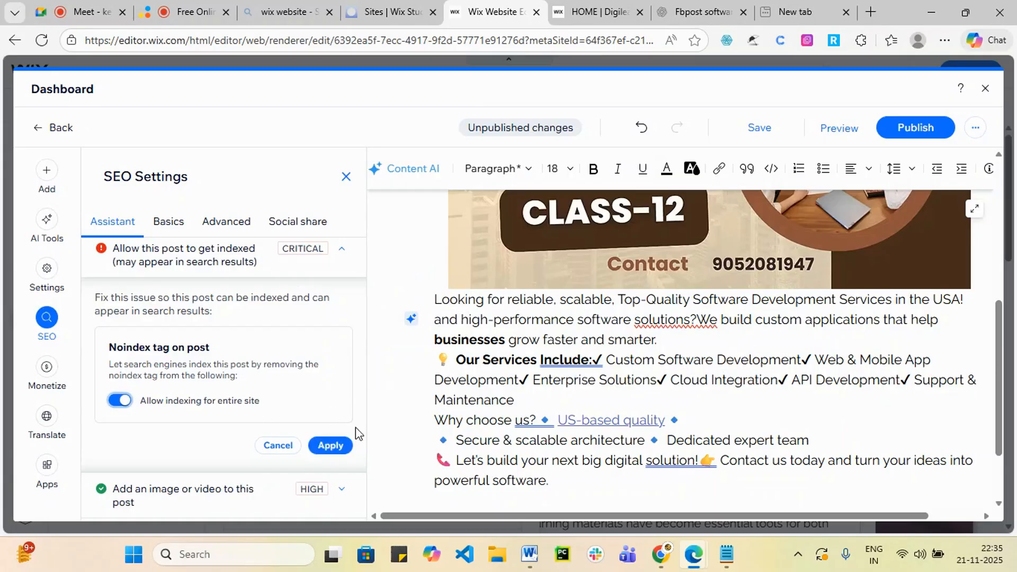
left_click(338, 447)
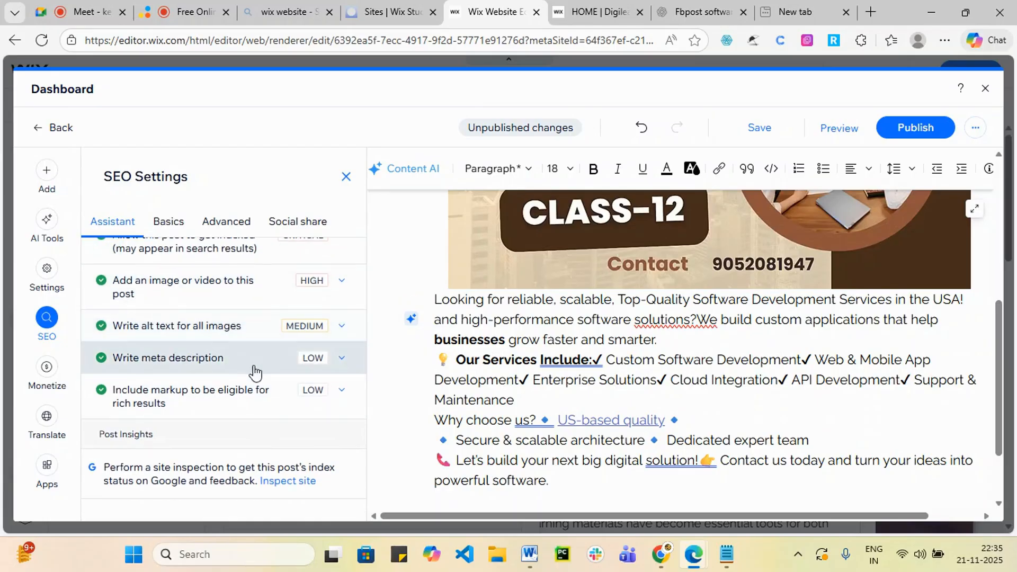
- Recheck the SEO Assistant's task list and the post's Google preview, title tag and meta description
scroll(255, 382, "up", 3)
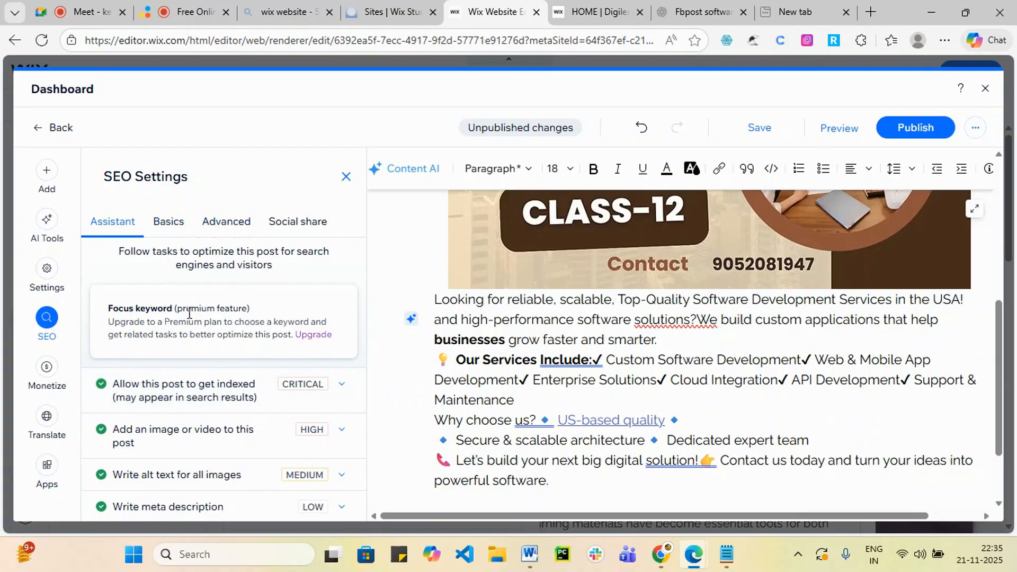
scroll(192, 345, "down", 1)
scroll(192, 346, "down", 1)
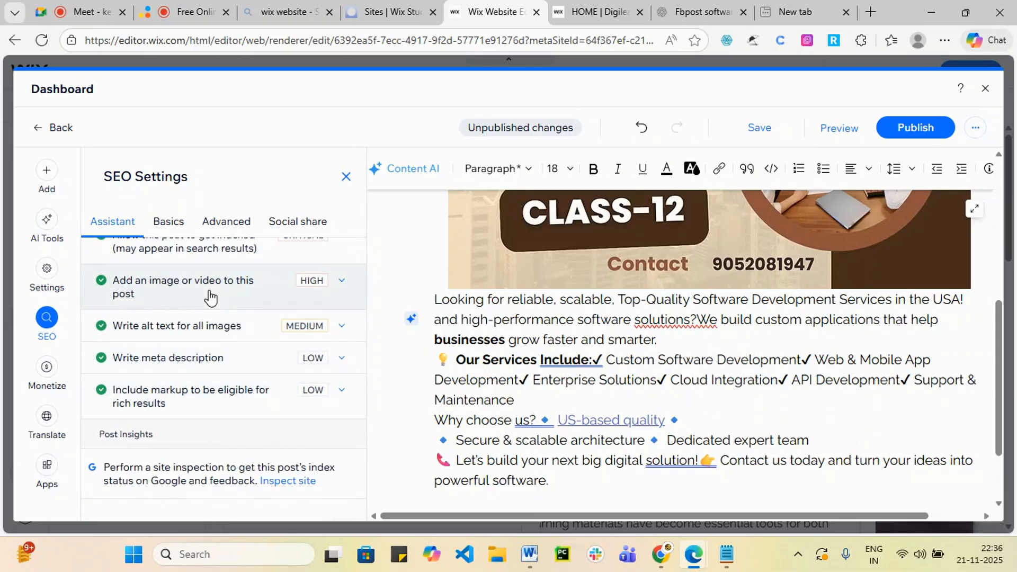
scroll(206, 297, "up", 2)
left_click(178, 229)
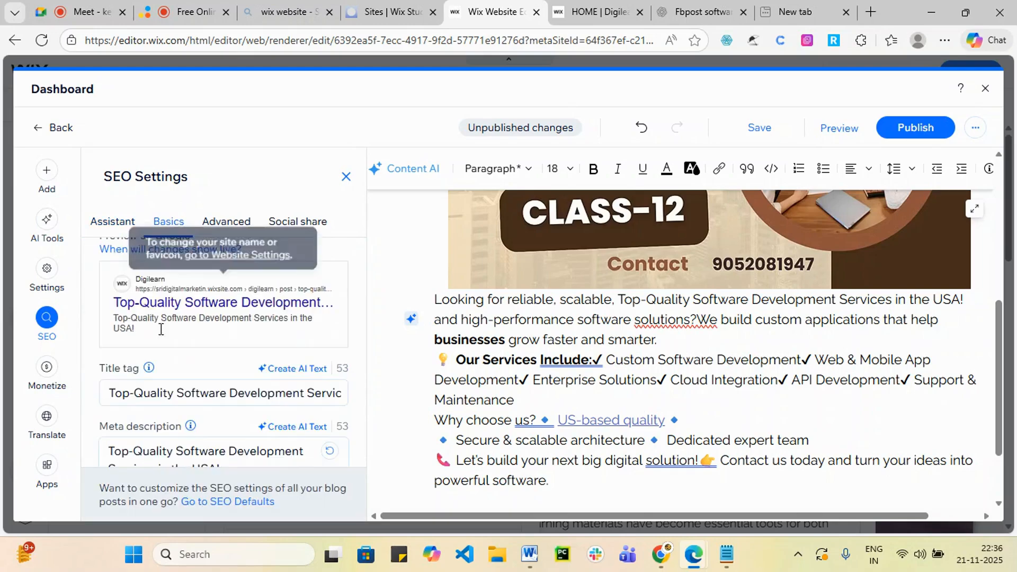
scroll(159, 294, "down", 1)
mouse_move(150, 293)
scroll(127, 385, "up", 1)
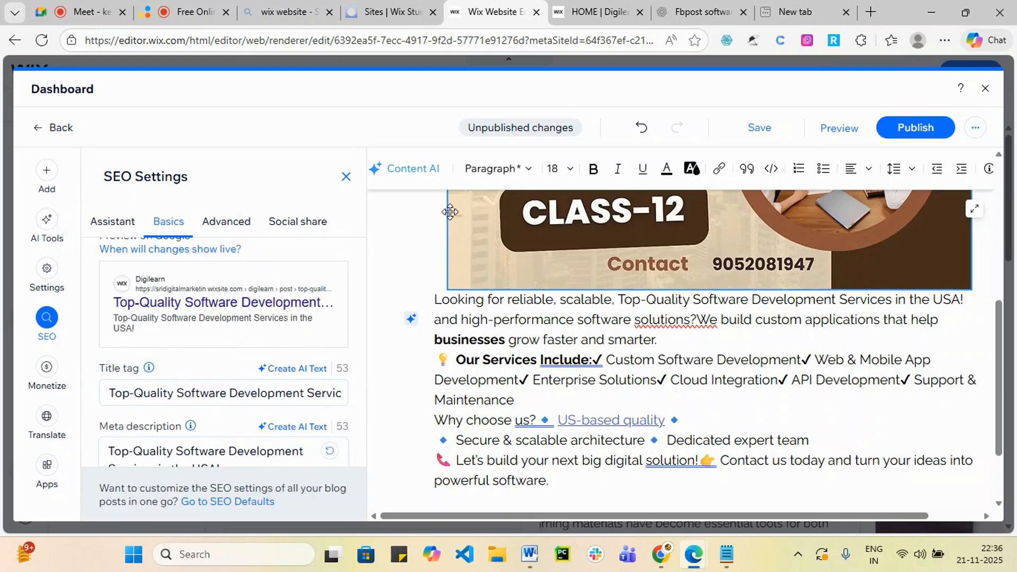
- Review the post's meta description, URL slug and index status, and the additional tags in its advanced SEO settings
scroll(159, 419, "down", 2)
scroll(159, 419, "down", 1)
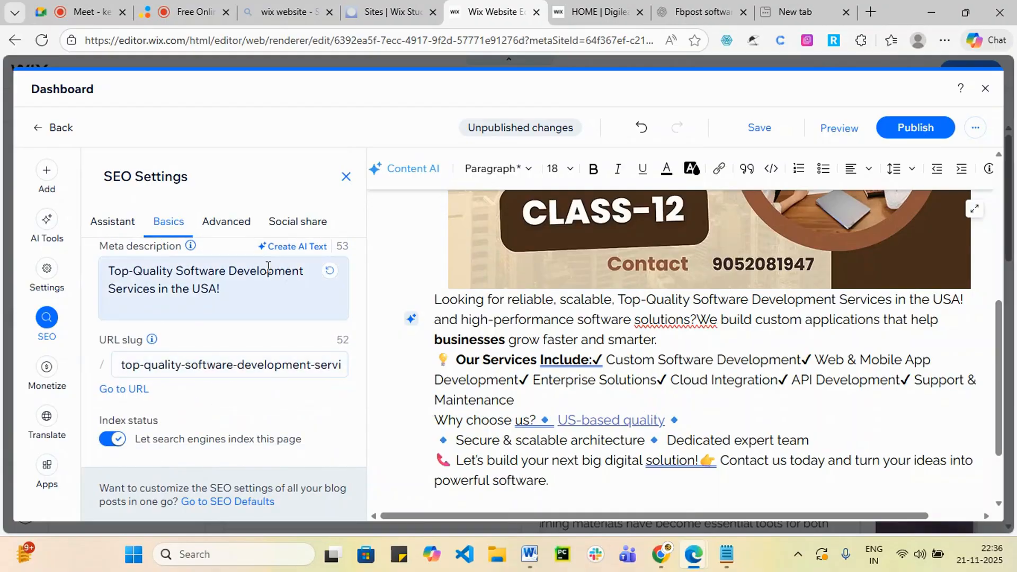
left_click(242, 228)
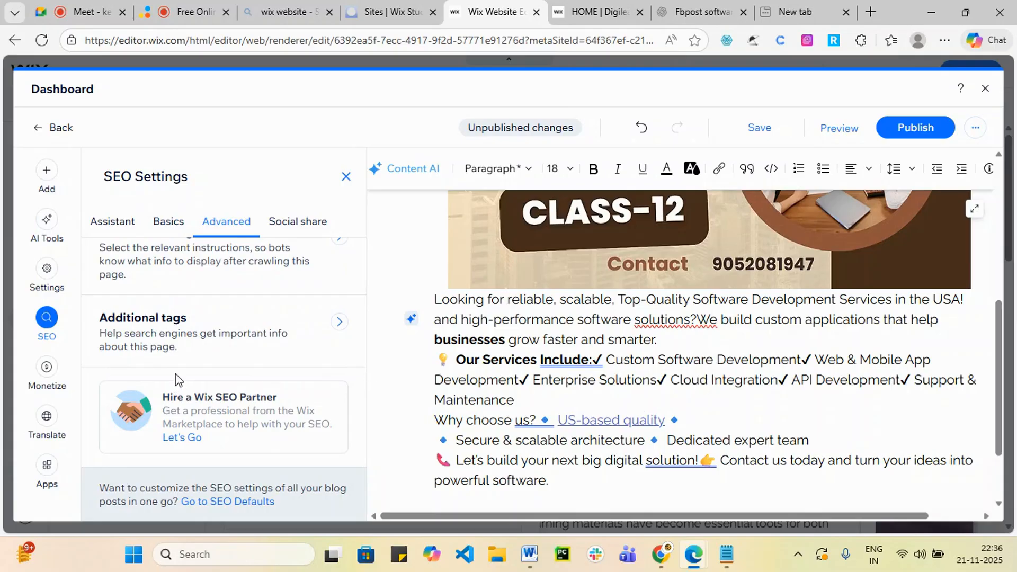
left_click(339, 322)
scroll(212, 355, "down", 1)
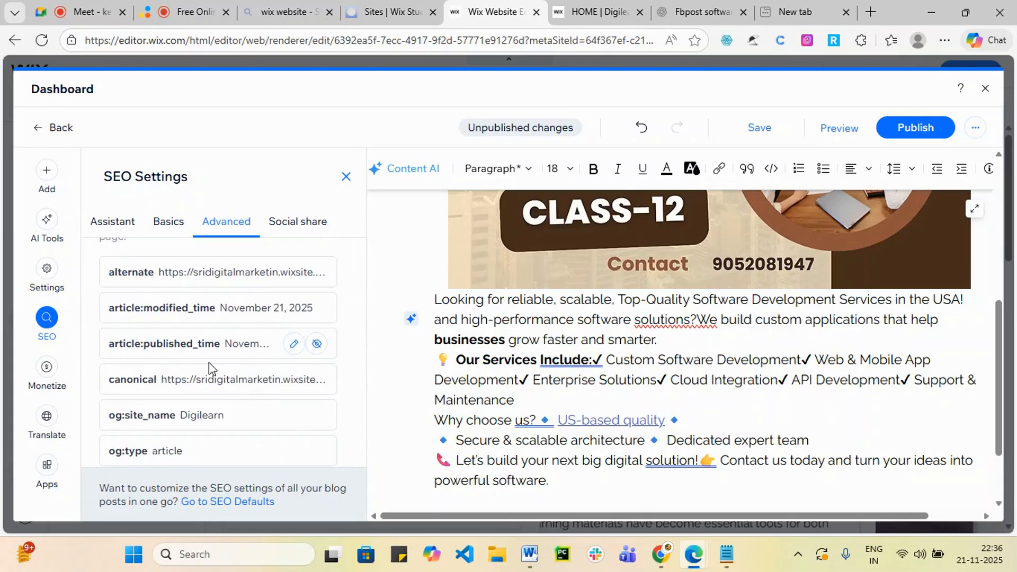
scroll(177, 366, "down", 2)
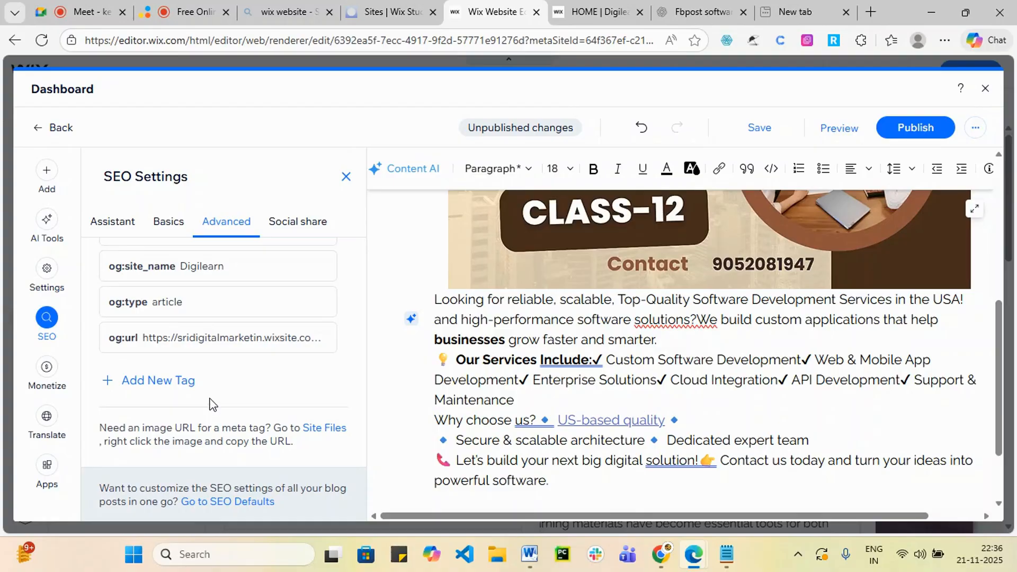
- Set the post's social share image to the "Google Trends" Class-12 banner from the site files
left_click(315, 225)
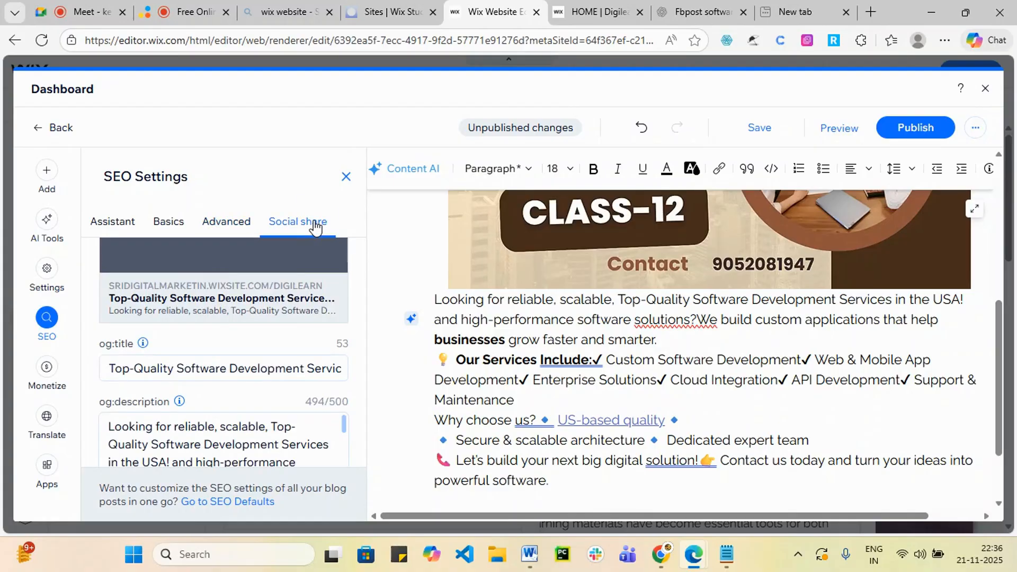
scroll(227, 414, "down", 1)
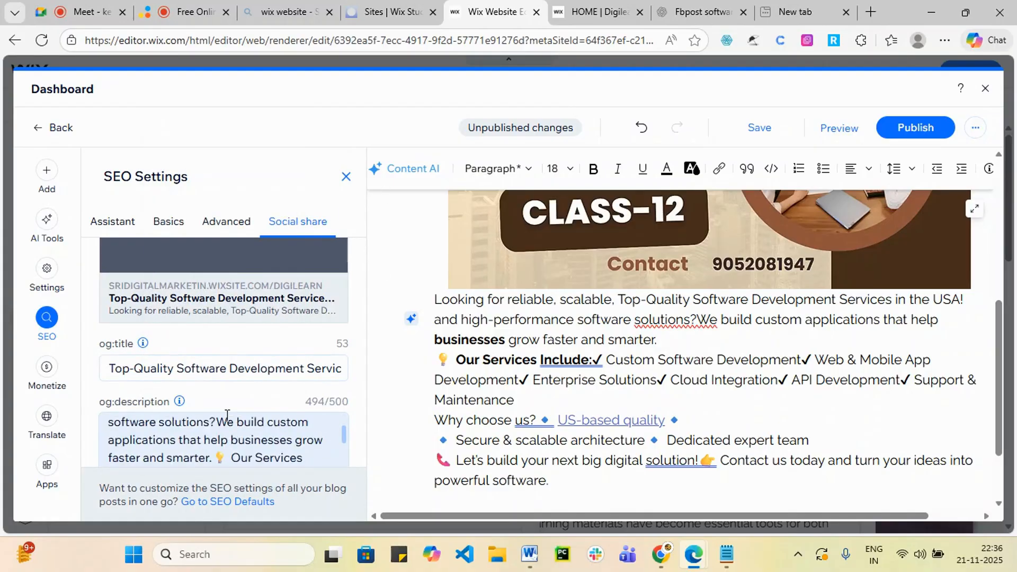
scroll(227, 415, "down", 5)
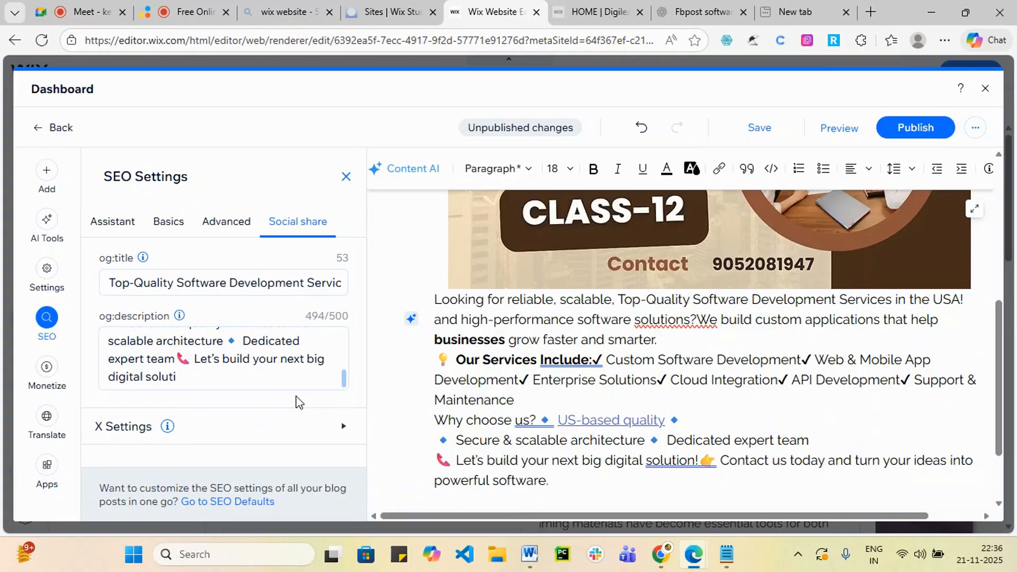
scroll(296, 402, "up", 5)
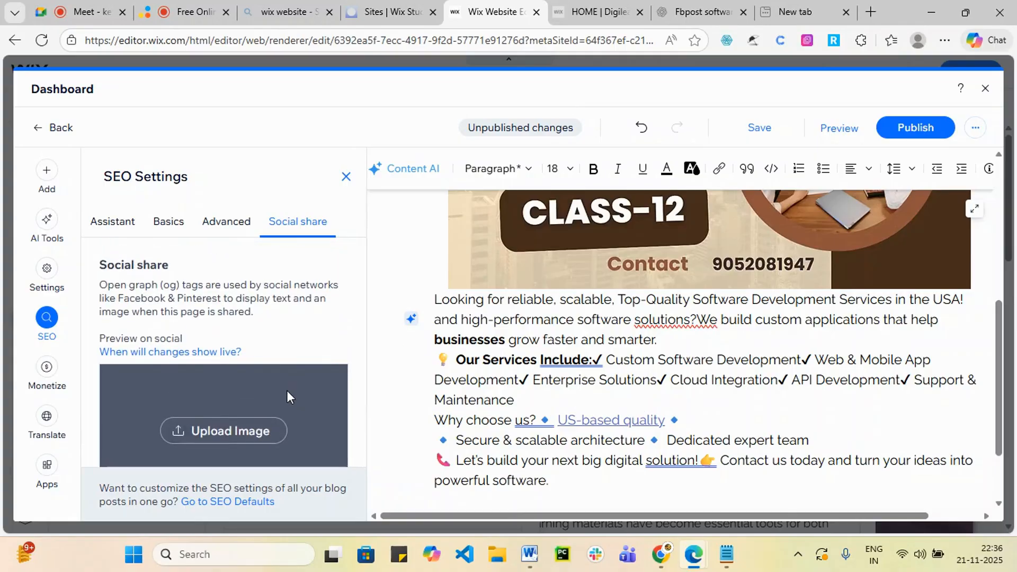
left_click(250, 431)
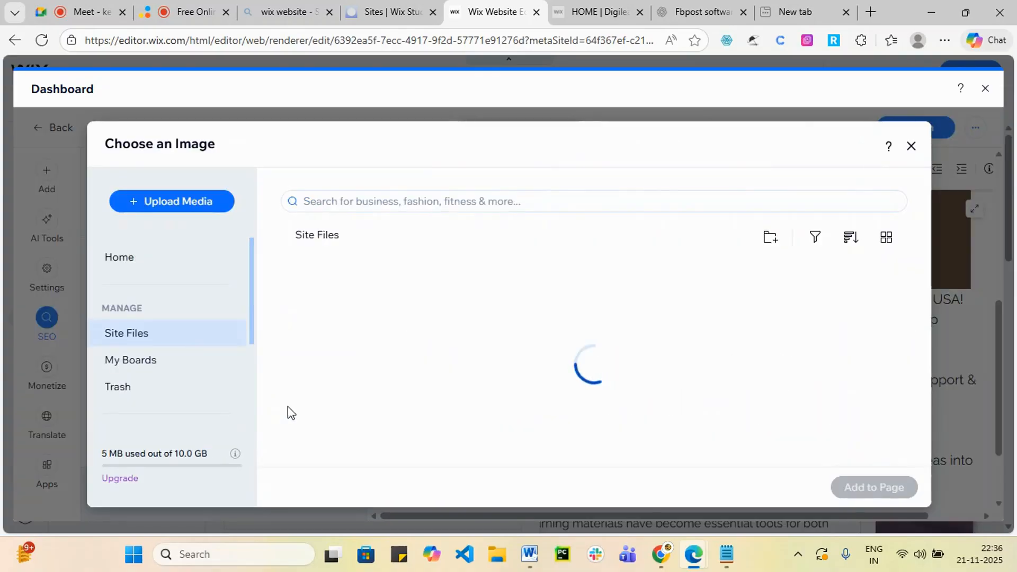
left_click(371, 396)
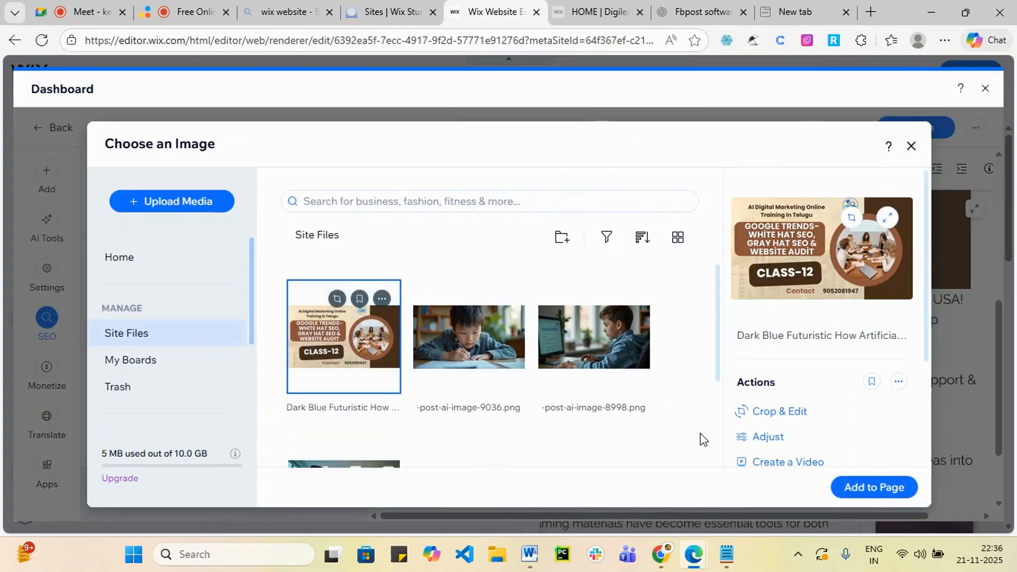
left_click(851, 487)
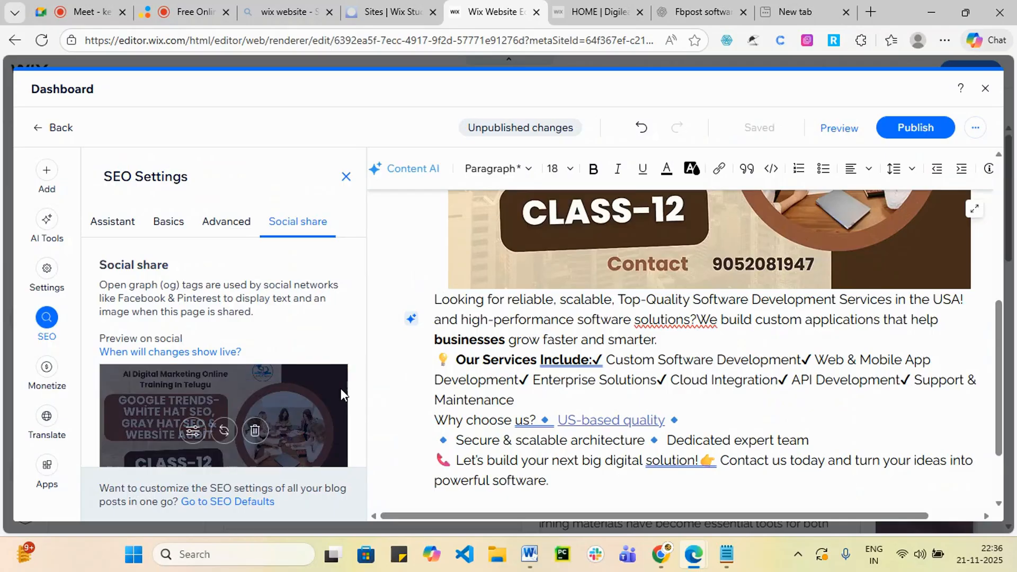
- Check the post's social share preview and SEO Assistant tasks, and publish the updated post
scroll(260, 400, "down", 2)
scroll(257, 394, "down", 3)
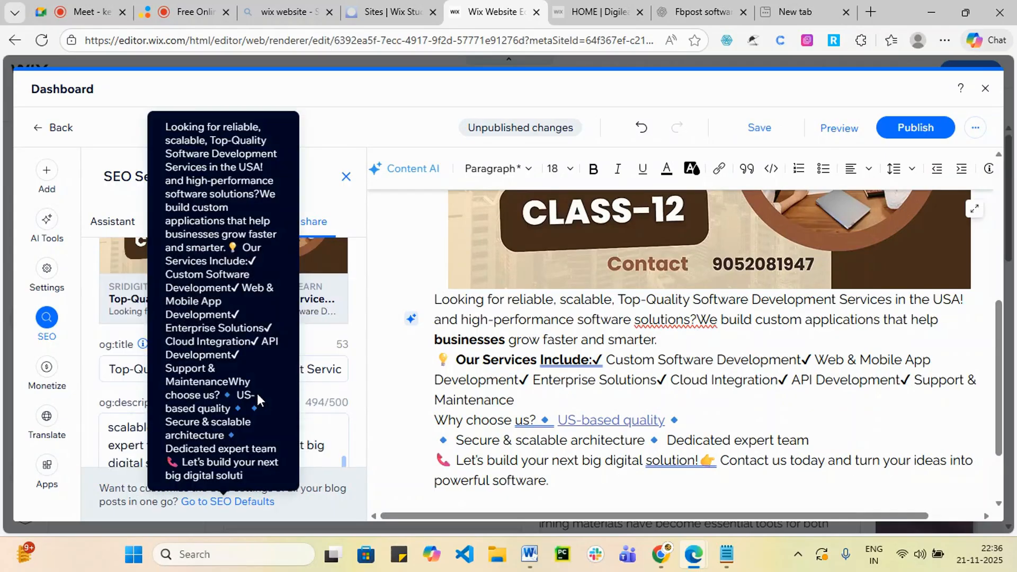
scroll(96, 383, "up", 2)
scroll(96, 382, "up", 3)
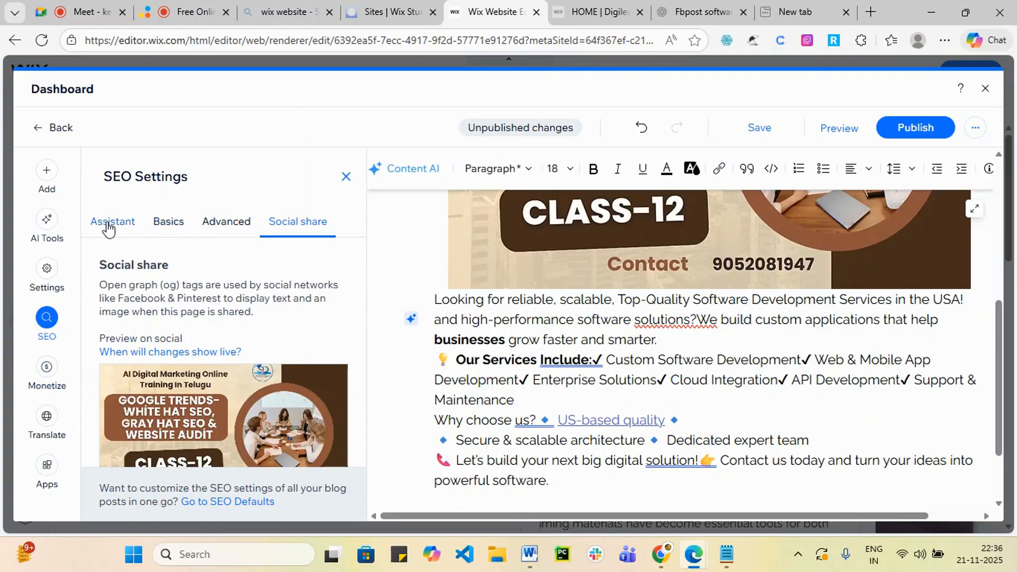
left_click(111, 222)
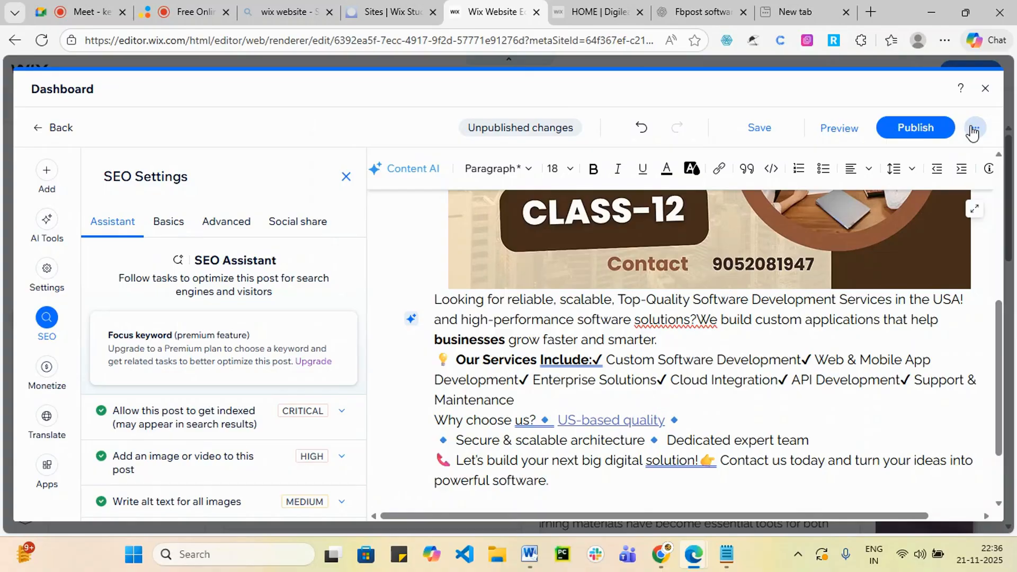
left_click(904, 134)
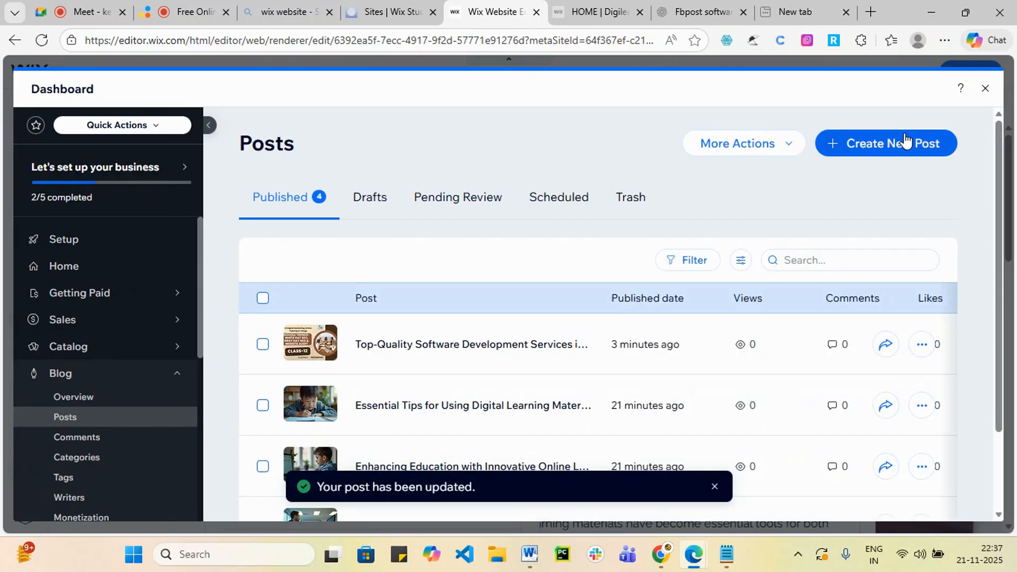
- Move the published post beginning "Top Digital Learning Resources for Effective" to the trash
scroll(675, 358, "down", 2)
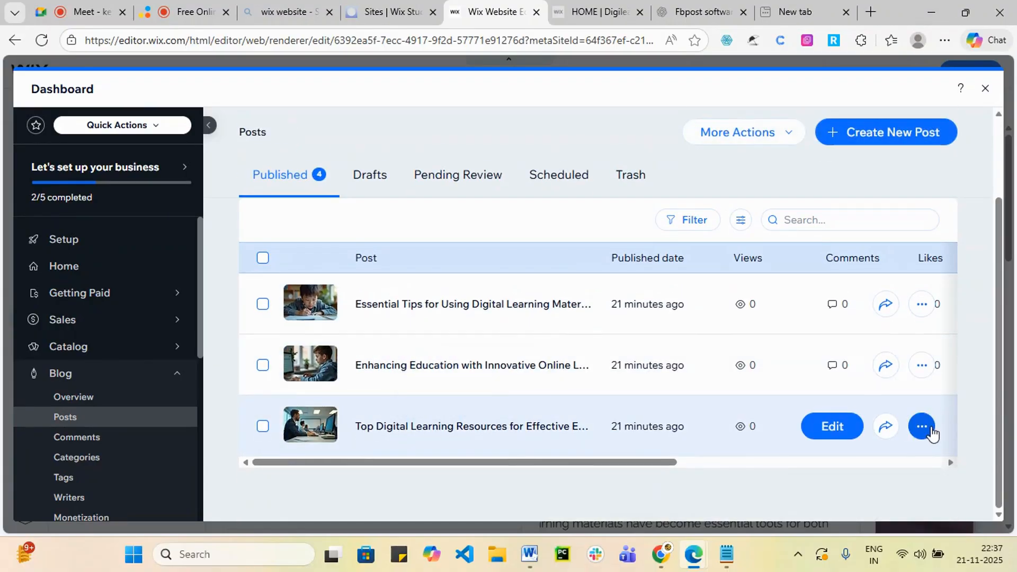
left_click(925, 428)
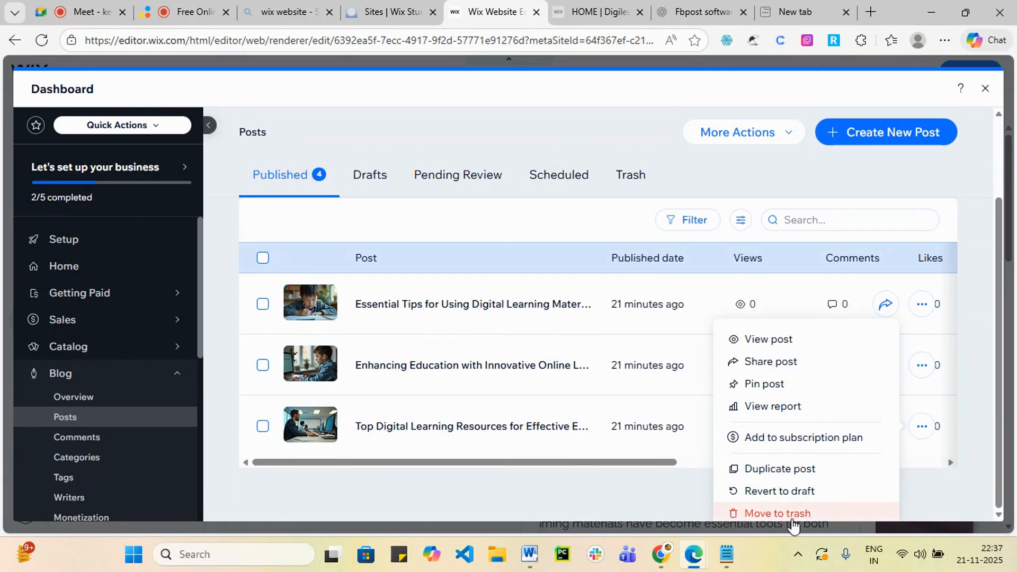
left_click(795, 514)
left_click(663, 359)
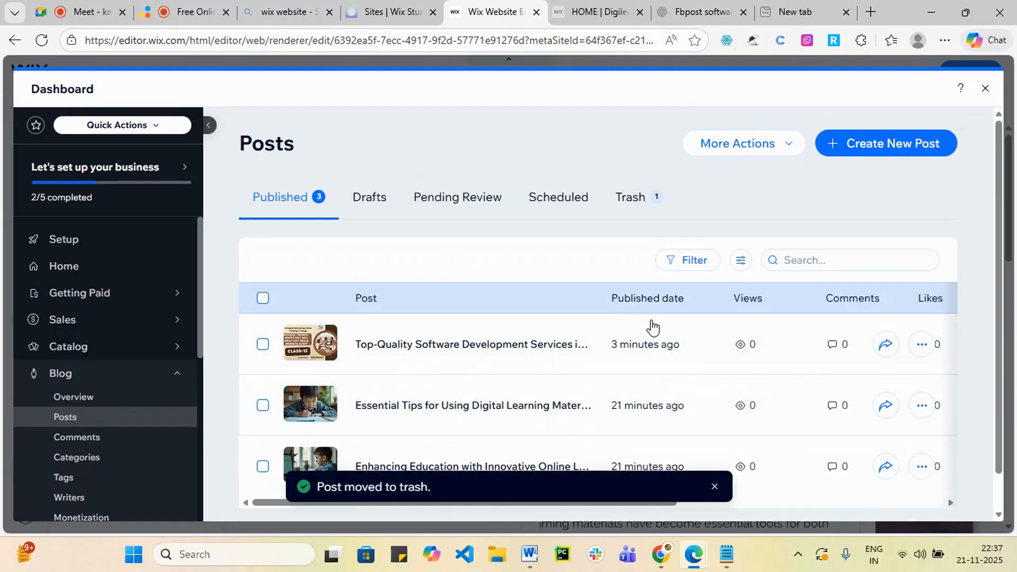
scroll(805, 380, "down", 1)
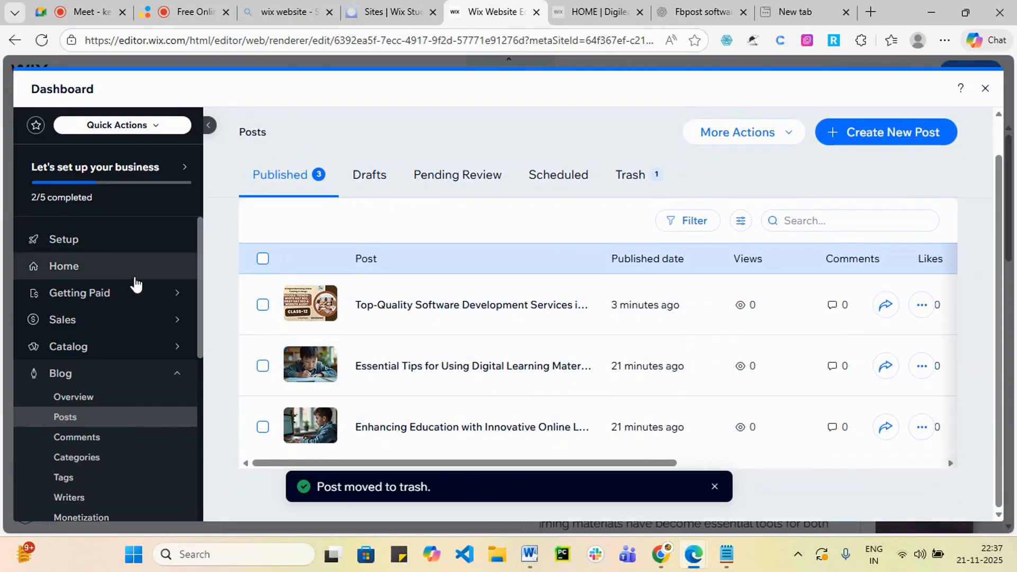
scroll(860, 275, "up", 1)
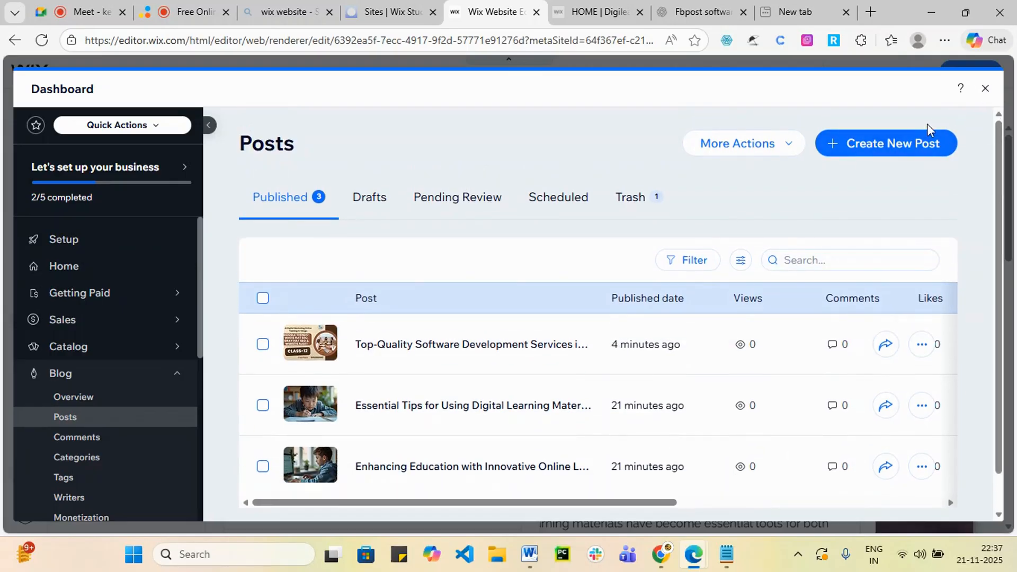
- Leave the blog dashboard and the My Business panel, and publish the site's latest changes
left_click(915, 142)
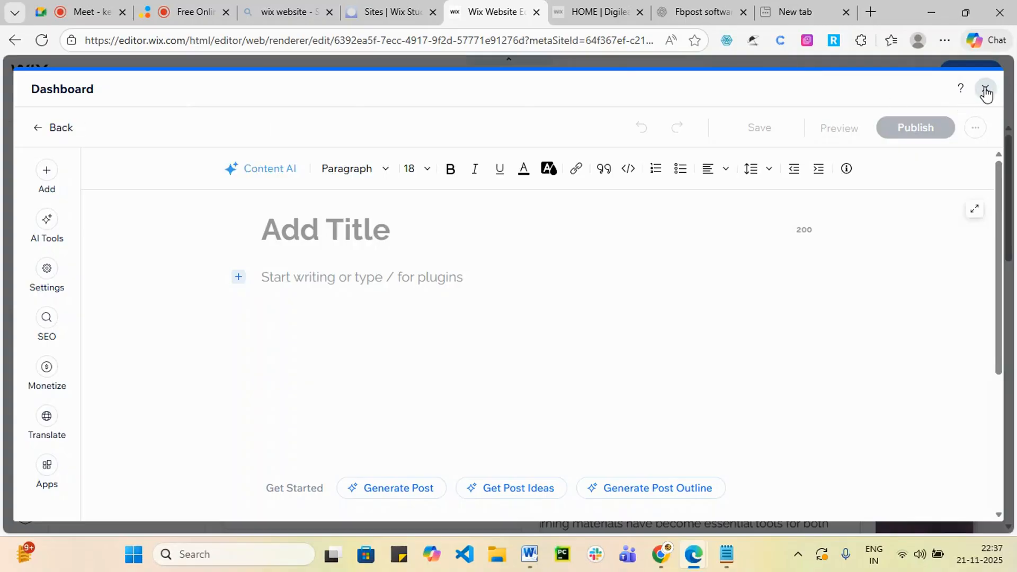
left_click(985, 91)
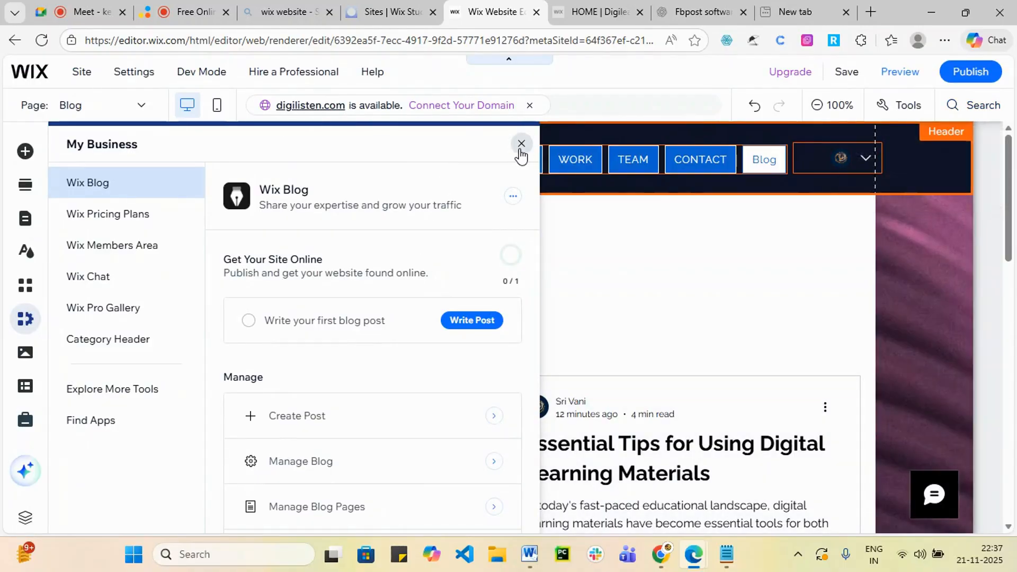
left_click(522, 143)
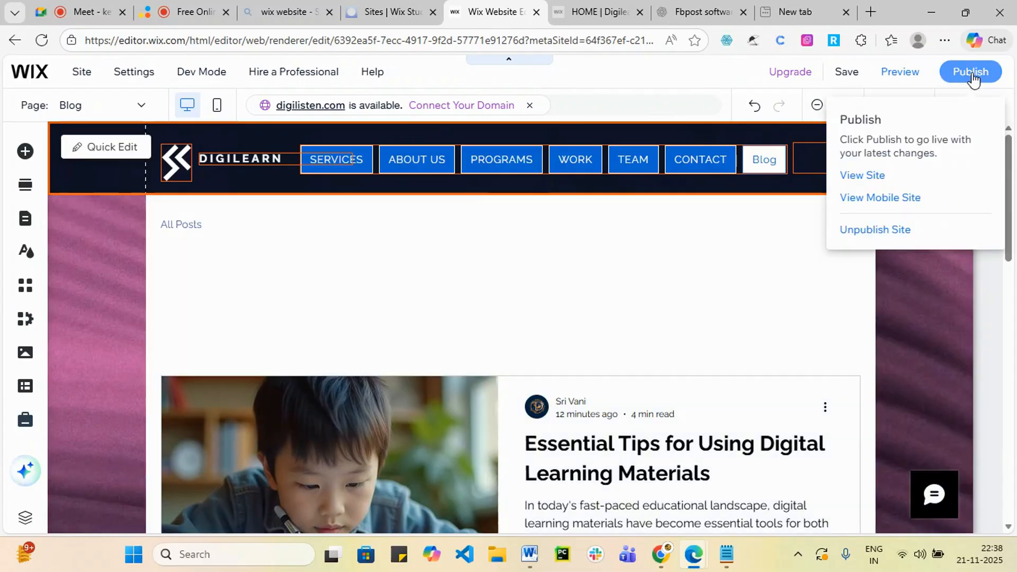
left_click(972, 76)
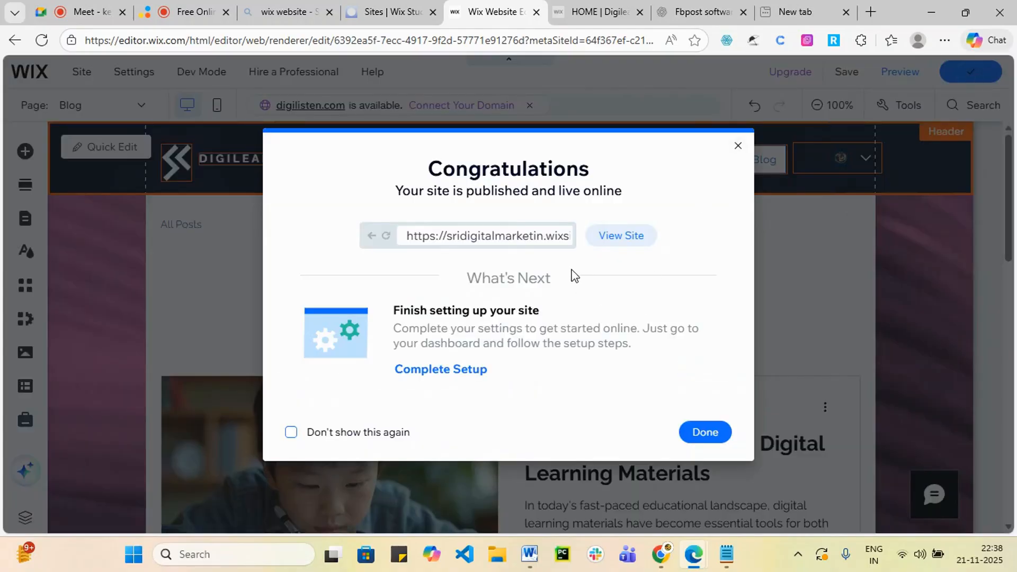
- View the live site's home page down past the "Explore Our Work" section and return to the site editor
left_click(628, 237)
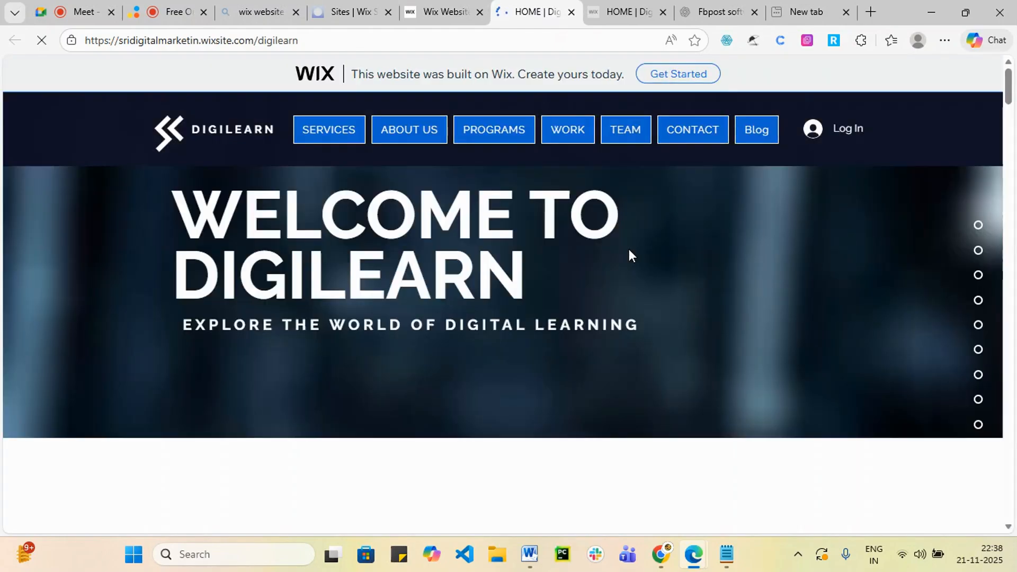
scroll(446, 218, "down", 5)
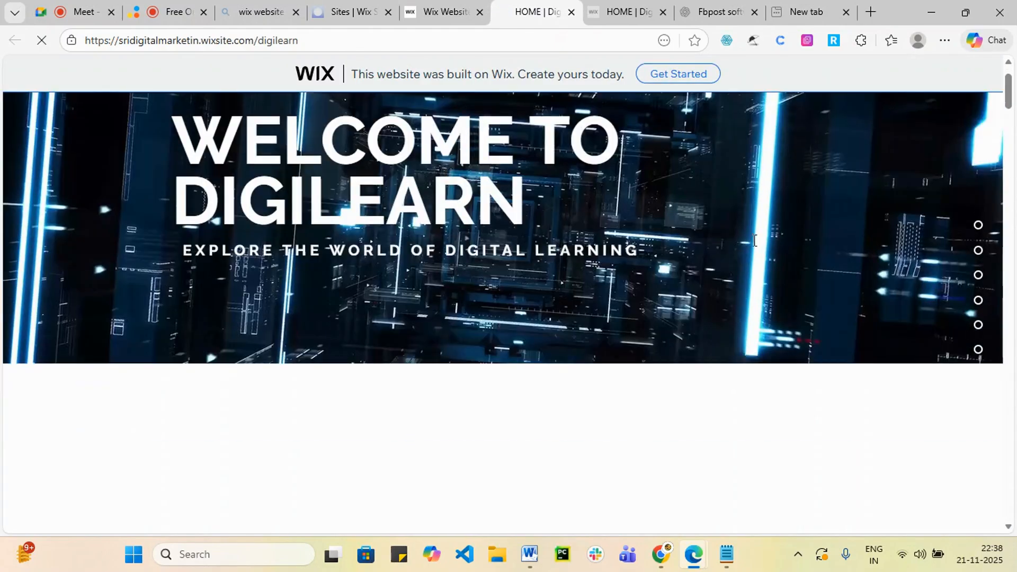
scroll(738, 269, "down", 5)
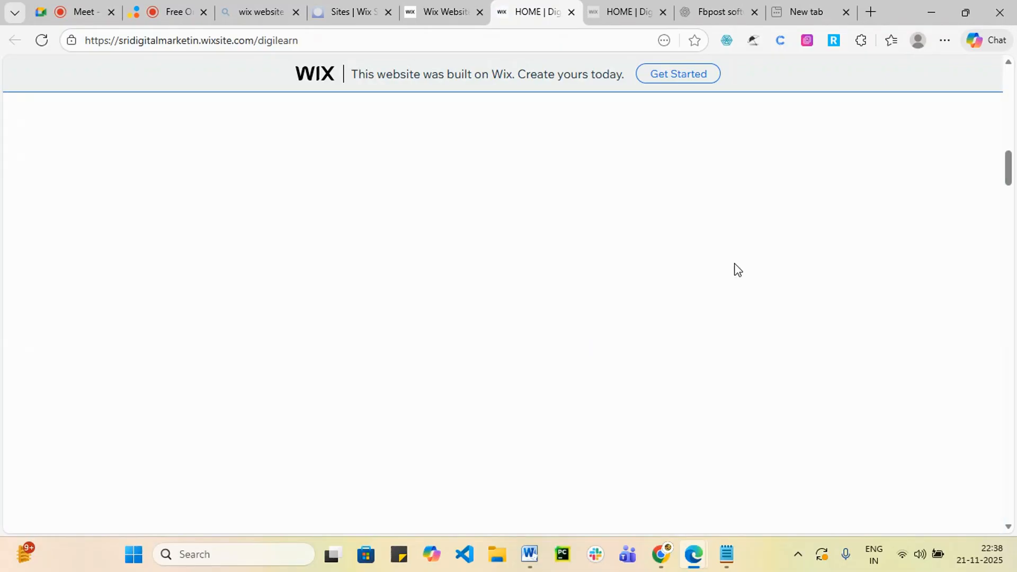
scroll(738, 269, "down", 10)
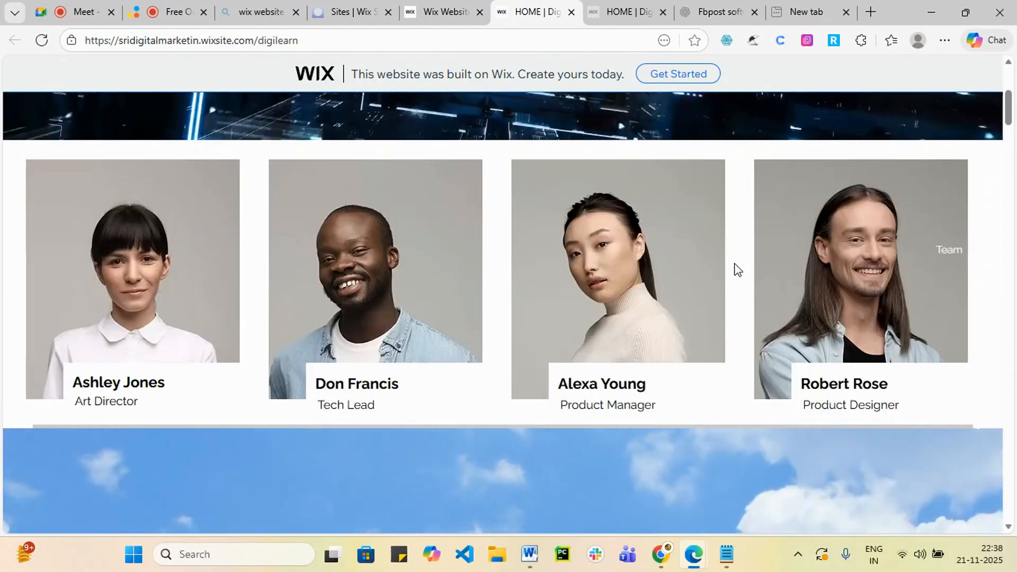
scroll(735, 270, "down", 10)
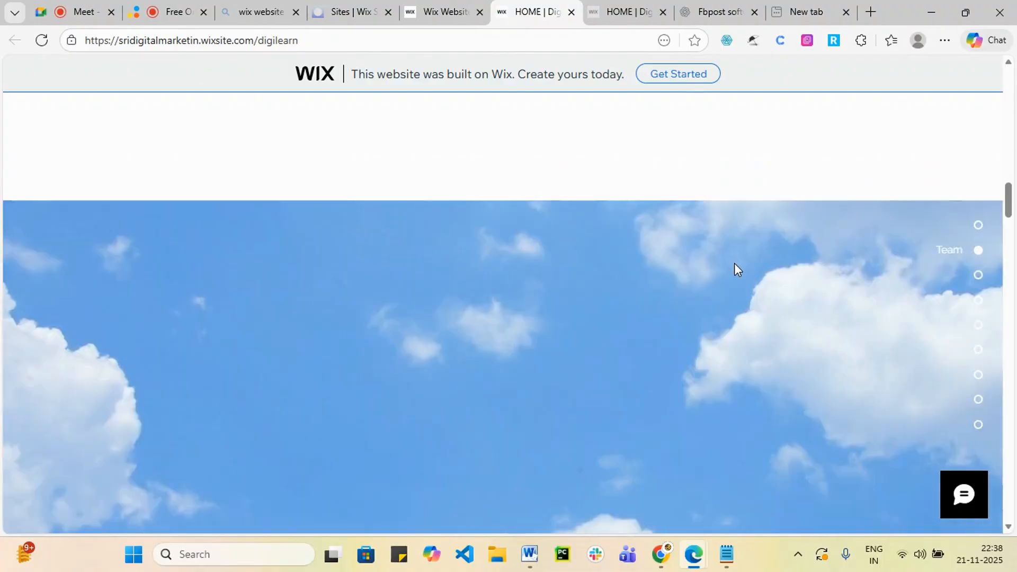
scroll(735, 265, "down", 10)
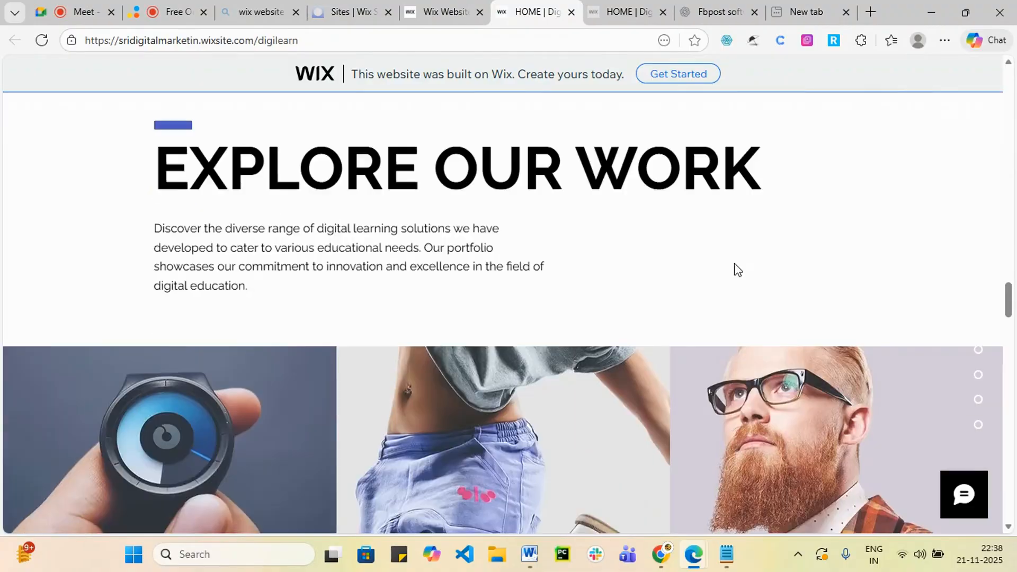
scroll(736, 270, "down", 7)
left_click(433, 8)
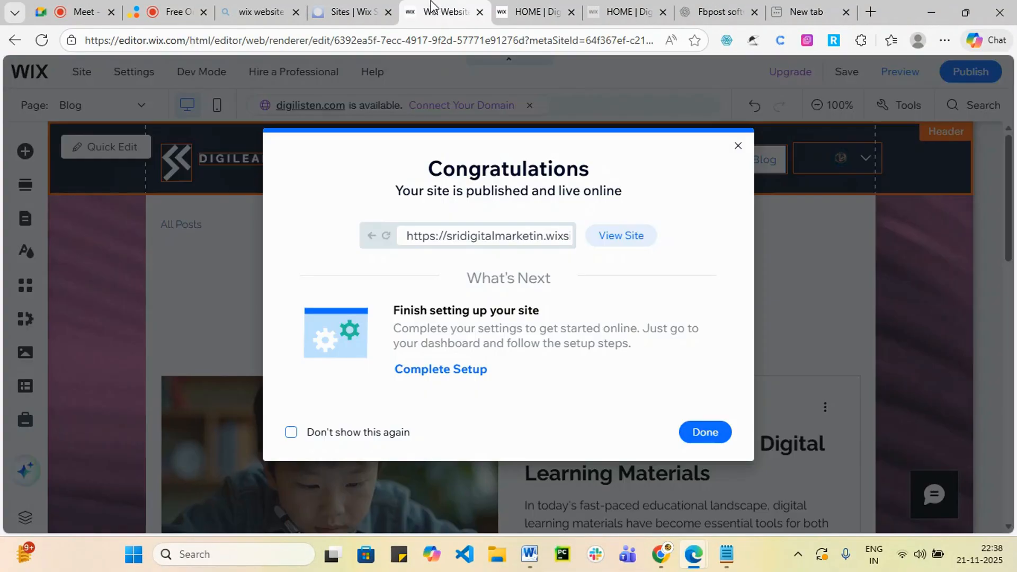
left_click(704, 431)
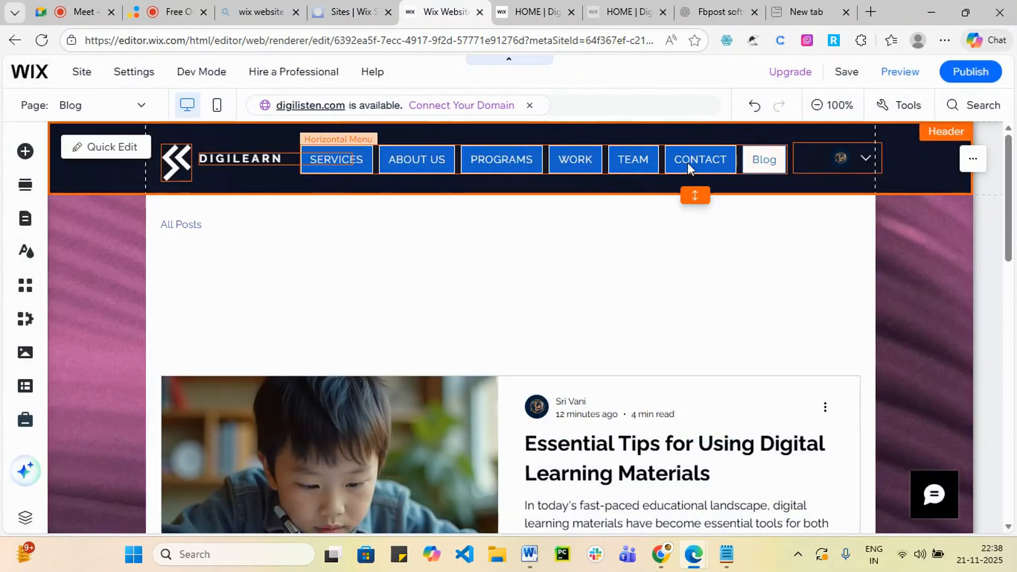
- Look through the site's full page list, including the members area and blog pages, for an existing contact page
left_click(697, 160)
left_click(142, 107)
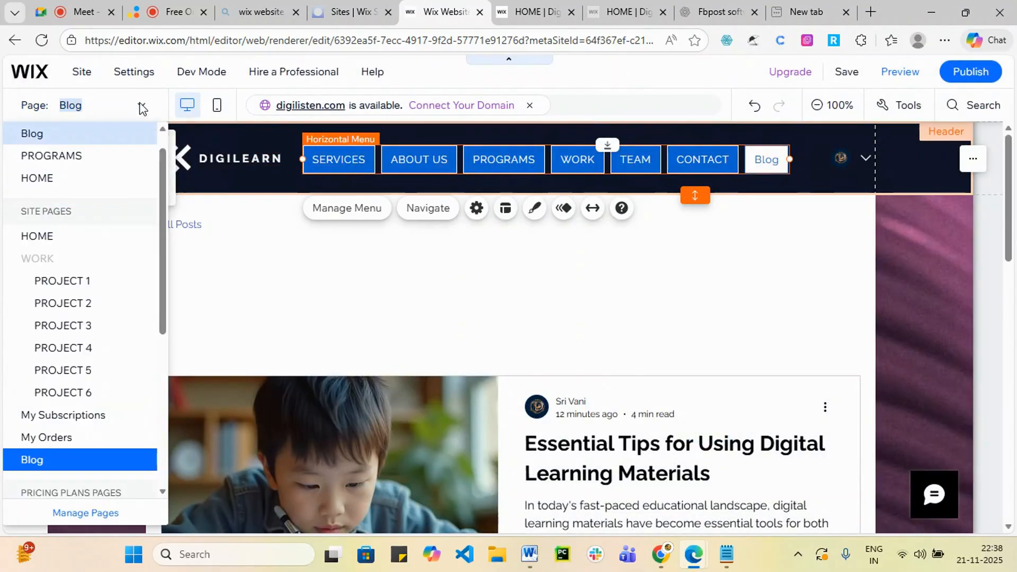
scroll(106, 297, "down", 4)
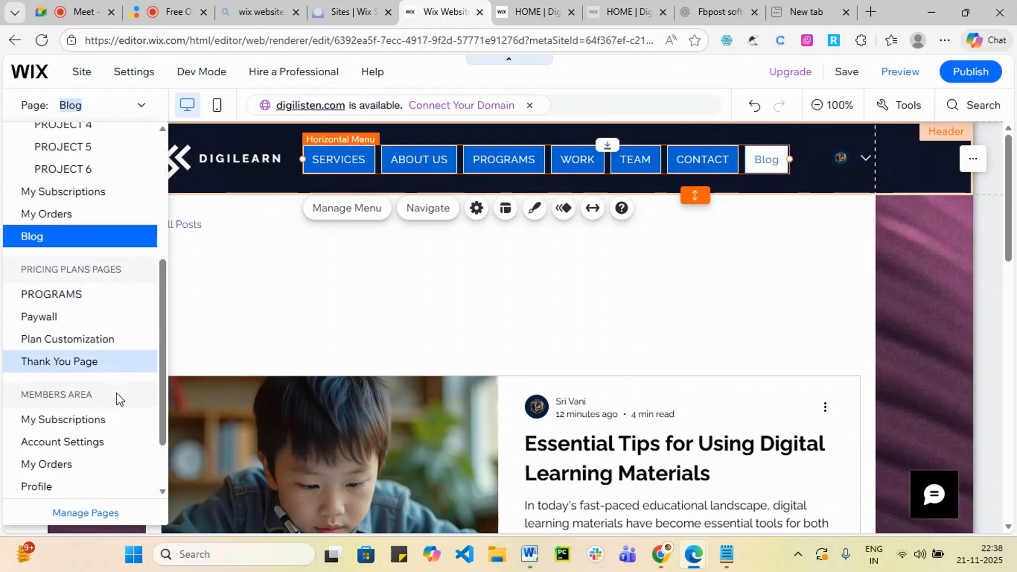
scroll(106, 360, "down", 2)
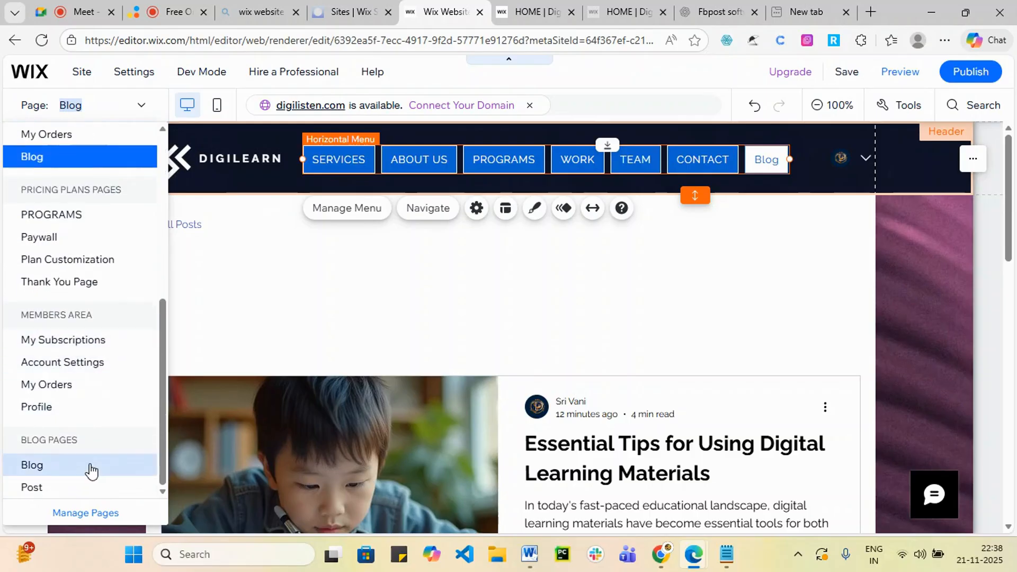
left_click(102, 514)
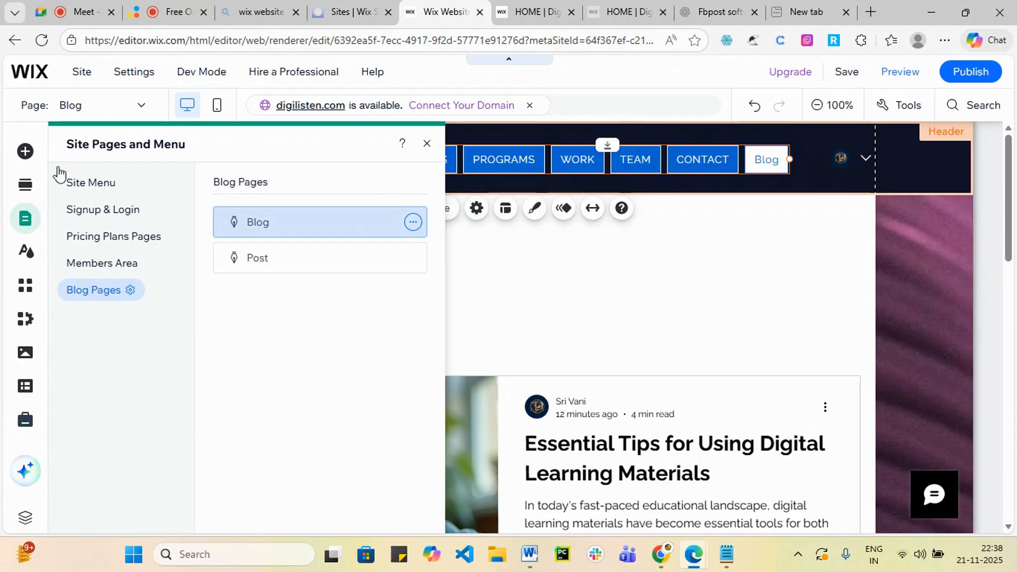
left_click(151, 100)
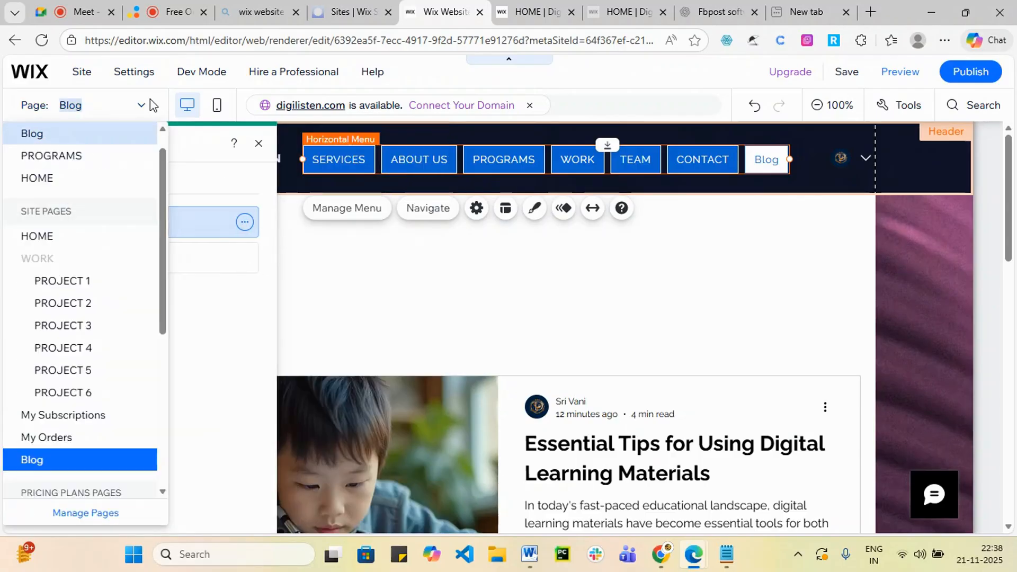
scroll(97, 203, "up", 1)
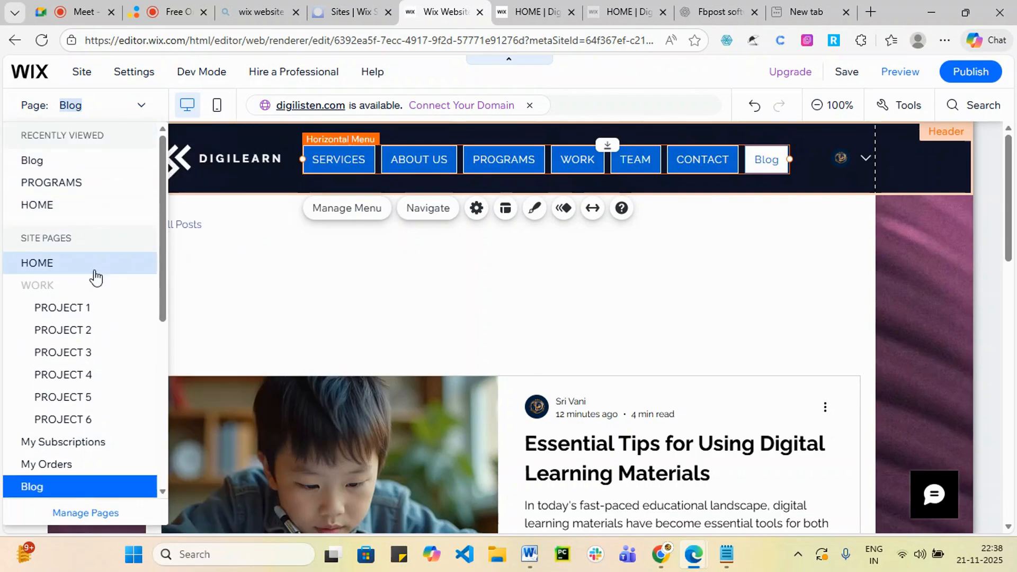
scroll(96, 244, "down", 5)
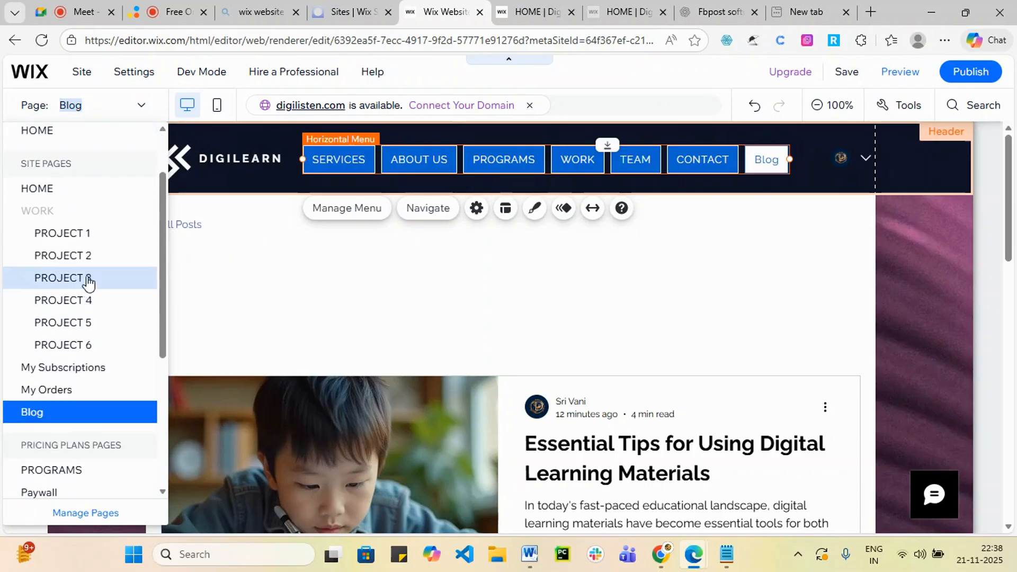
scroll(103, 321, "down", 2)
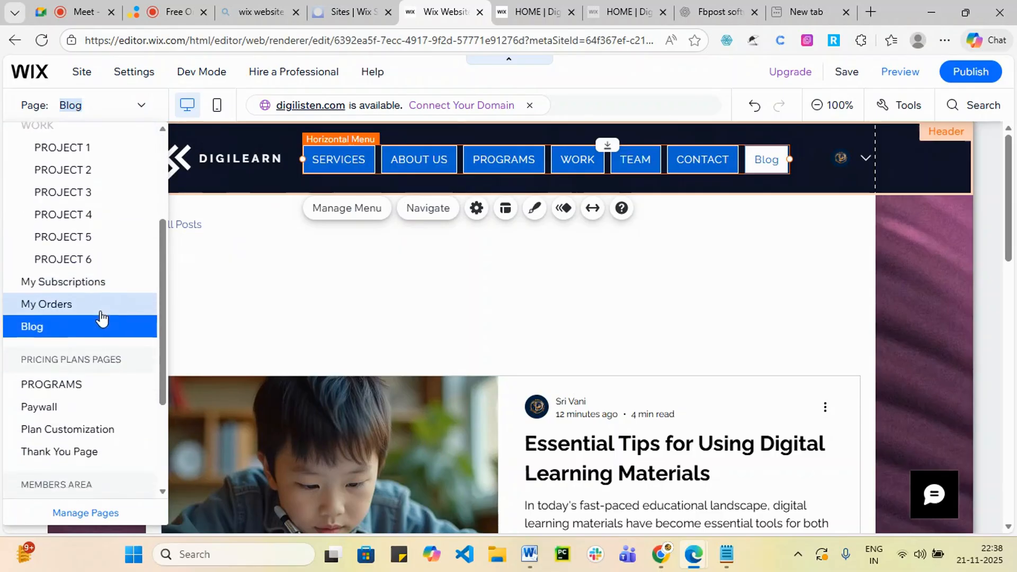
scroll(103, 329, "down", 2)
scroll(104, 342, "down", 1)
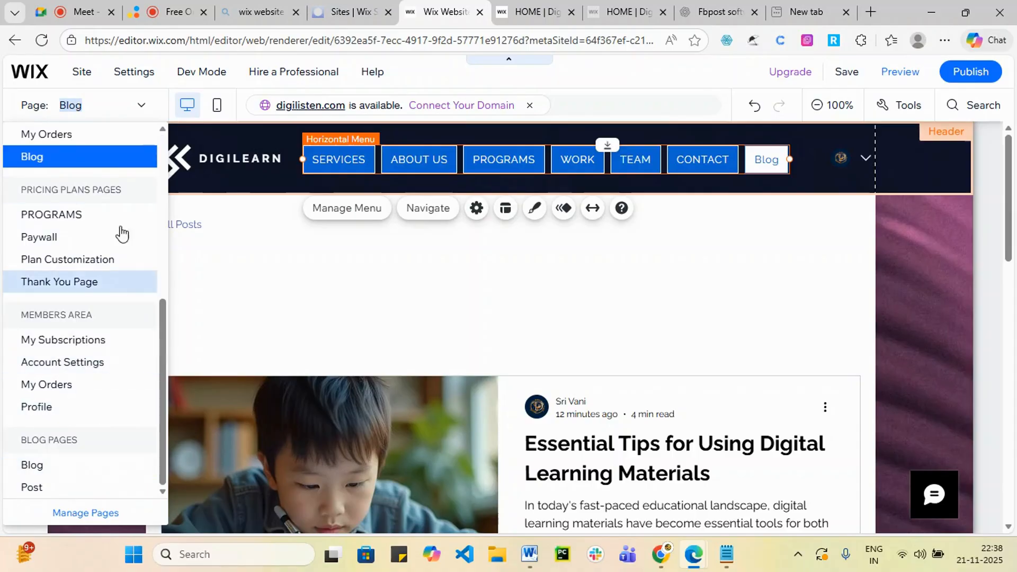
left_click(125, 465)
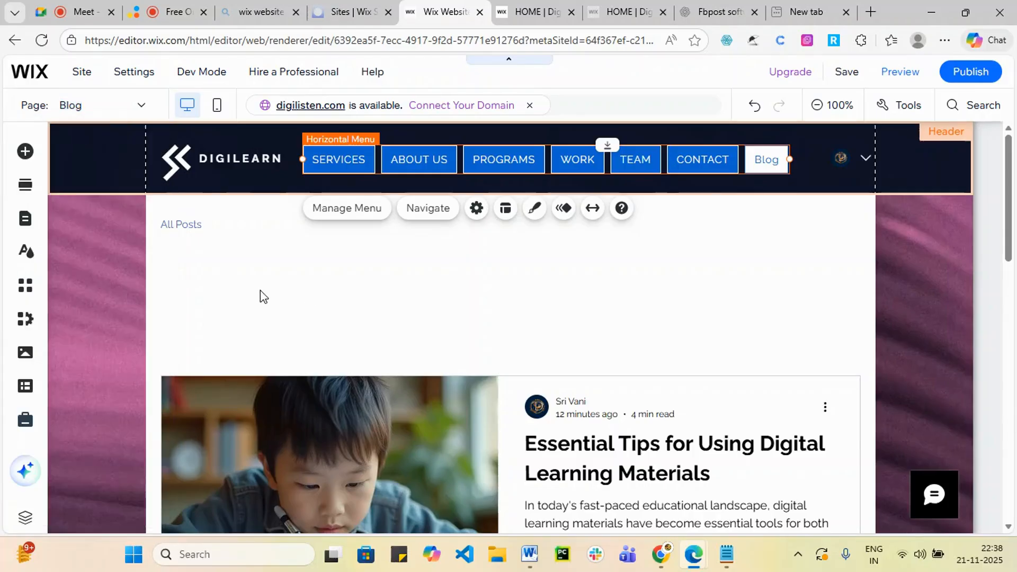
- Add a new page to the site menu from the Contact templates, using the Creative "Get in Touch" design
left_click(26, 219)
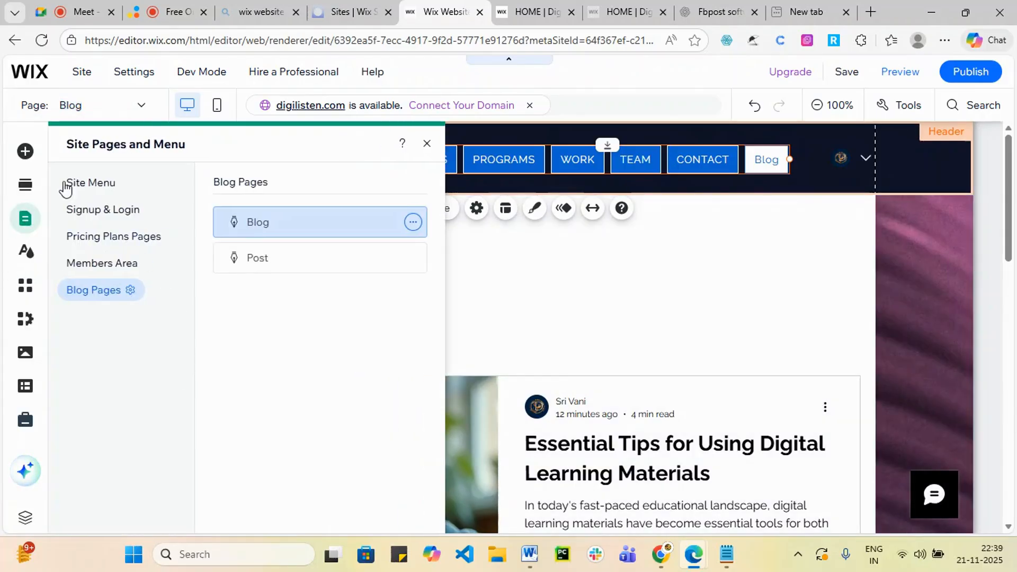
left_click(89, 194)
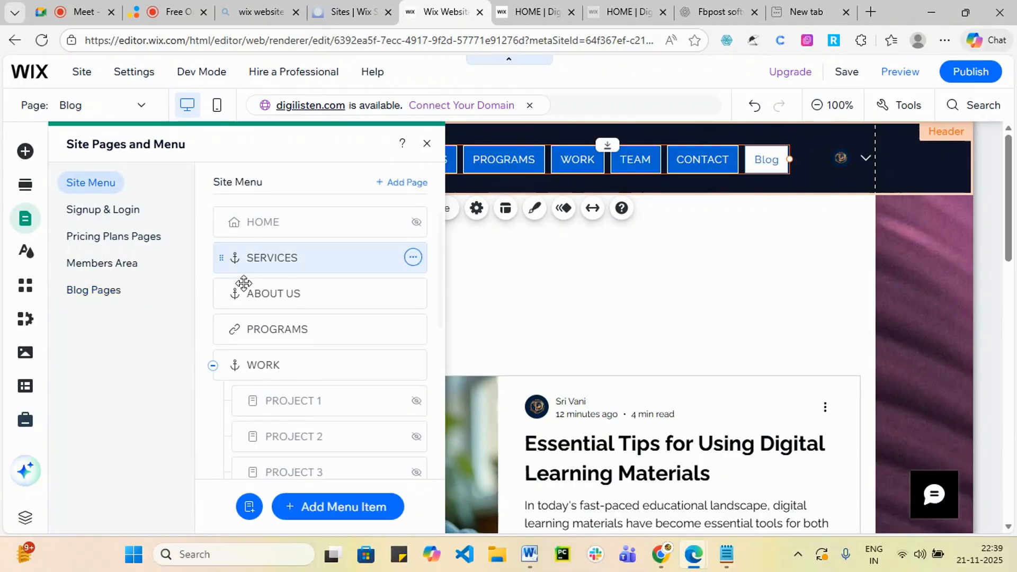
scroll(274, 318, "down", 2)
scroll(282, 350, "down", 4)
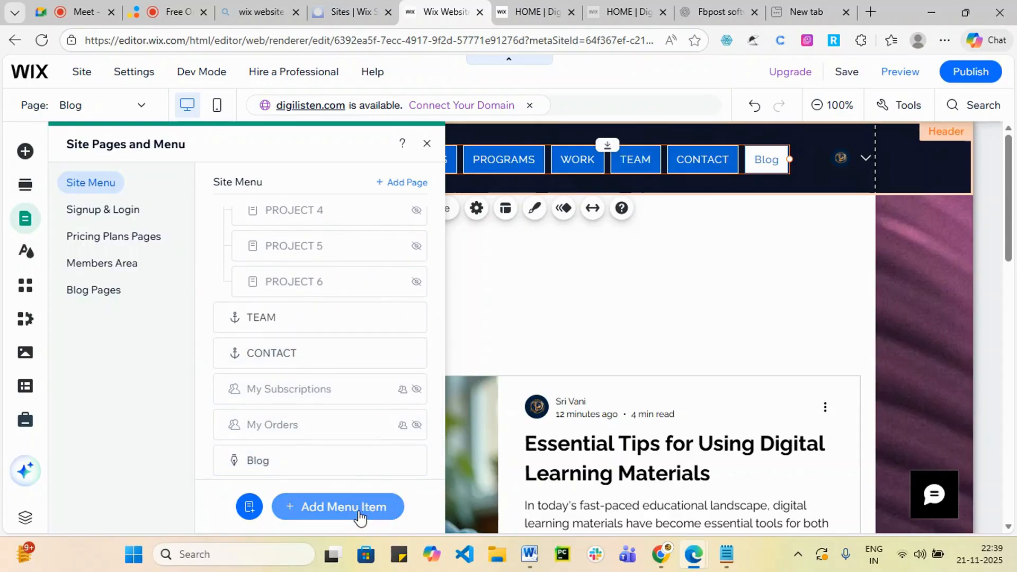
left_click(247, 508)
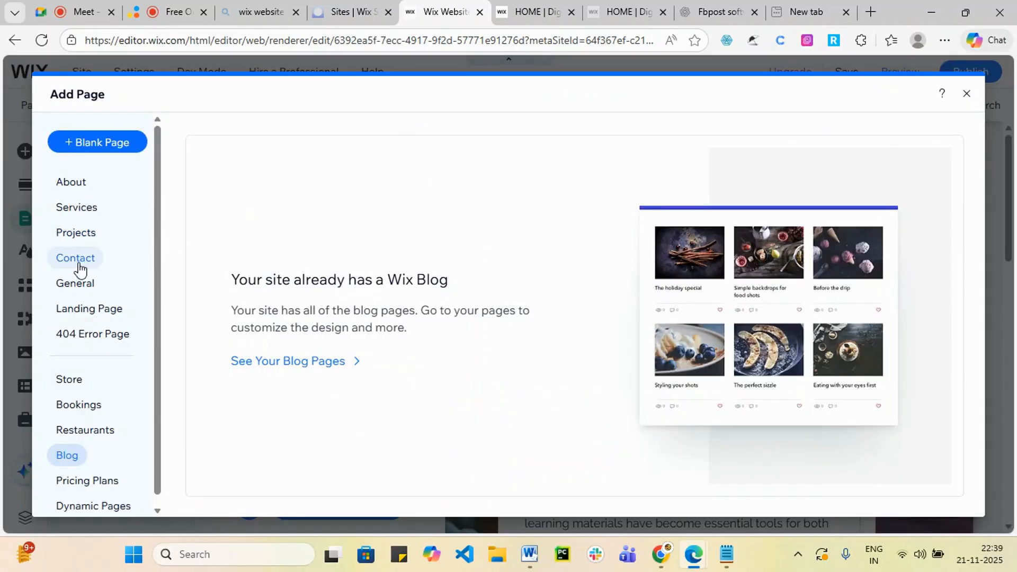
left_click(79, 264)
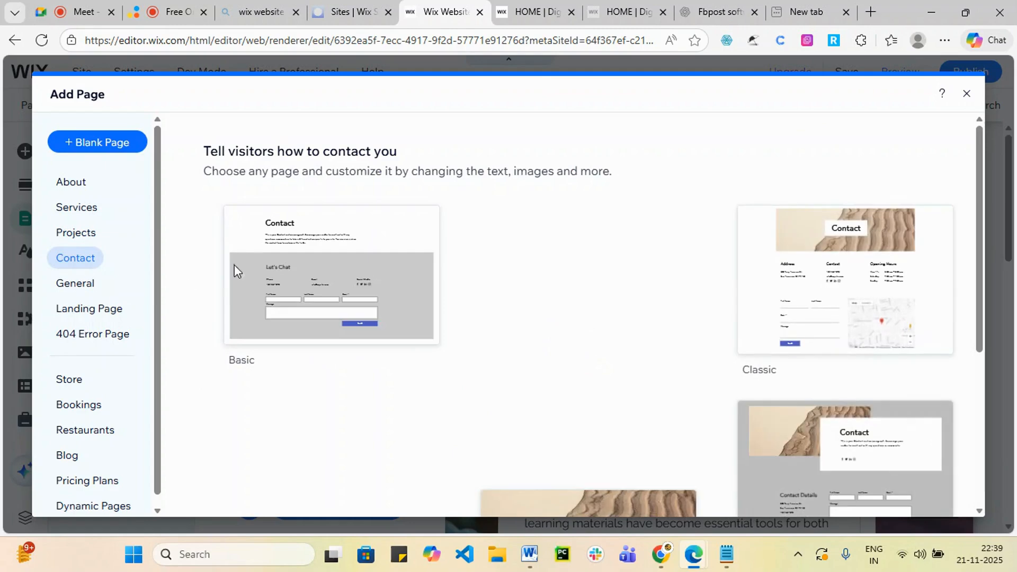
scroll(564, 296, "down", 3)
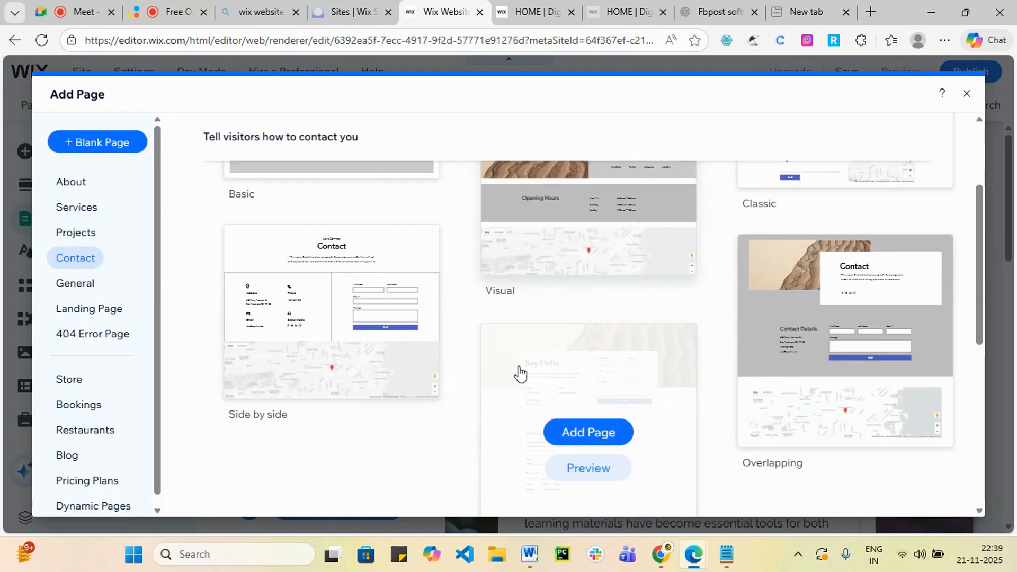
scroll(763, 391, "up", 1)
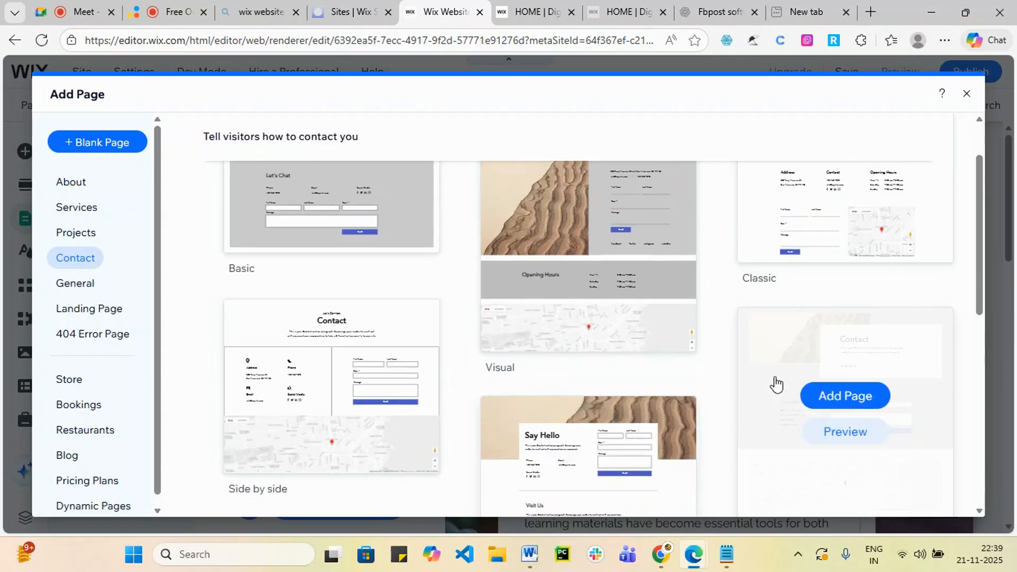
scroll(621, 360, "up", 1)
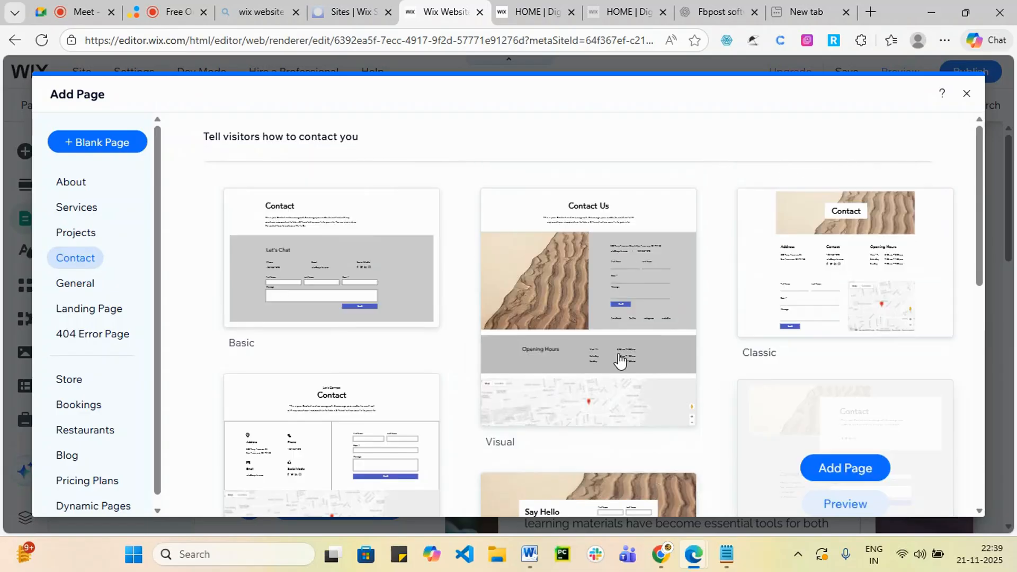
scroll(621, 360, "down", 4)
scroll(473, 339, "up", 2)
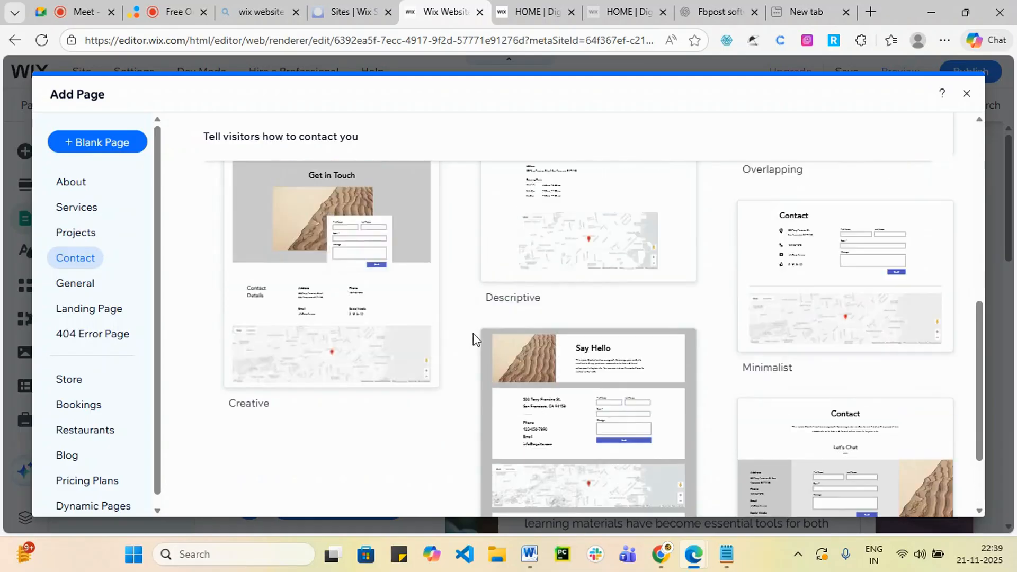
left_click(325, 289)
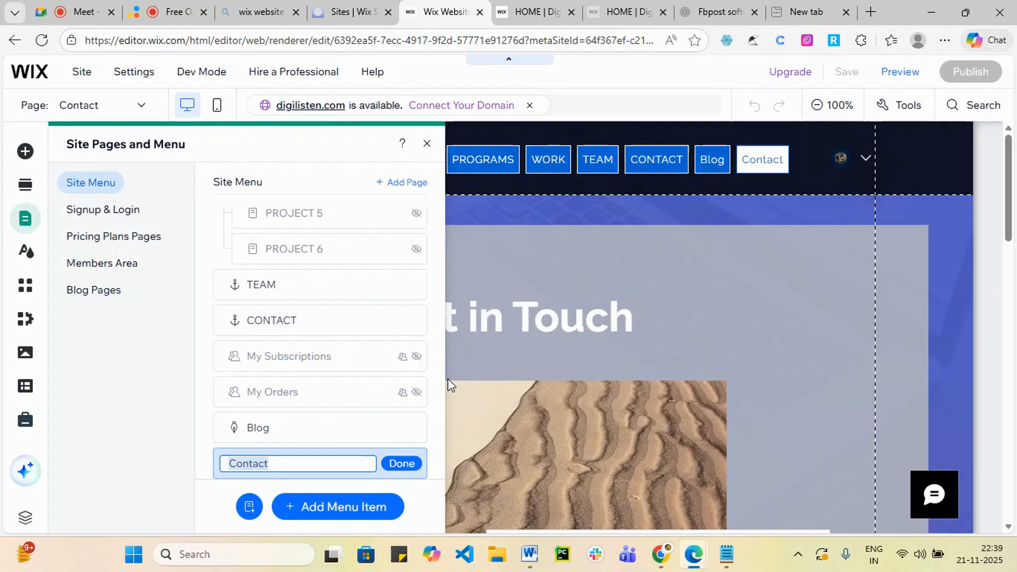
- Delete the old CONTACT anchor item from the site menu
mouse_move(363, 330)
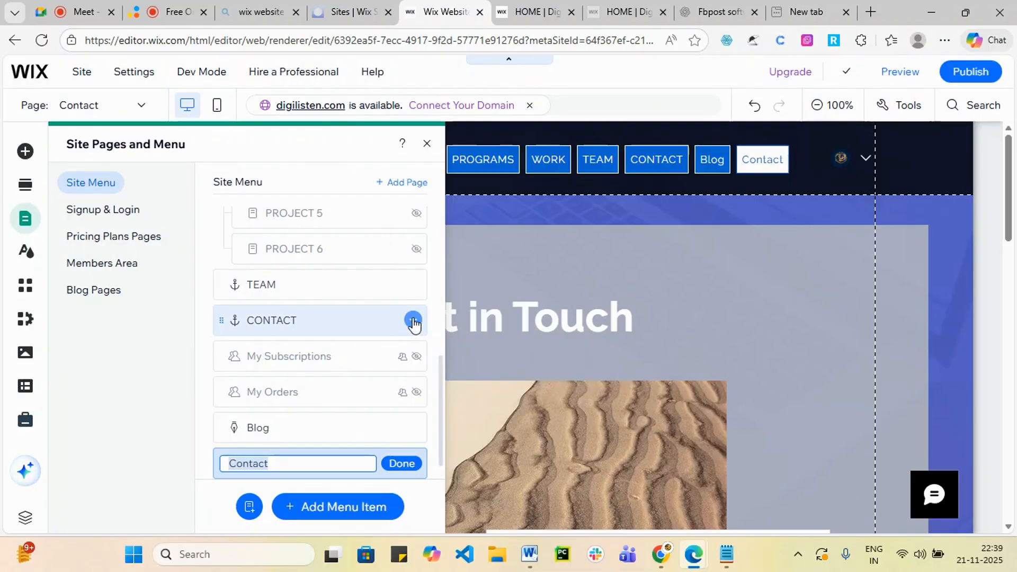
left_click(413, 320)
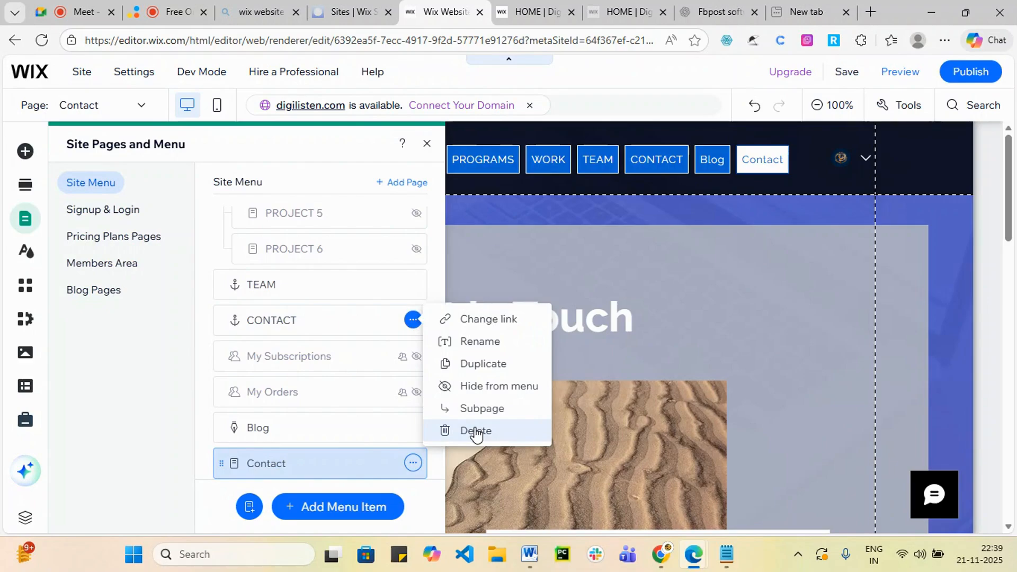
left_click(476, 431)
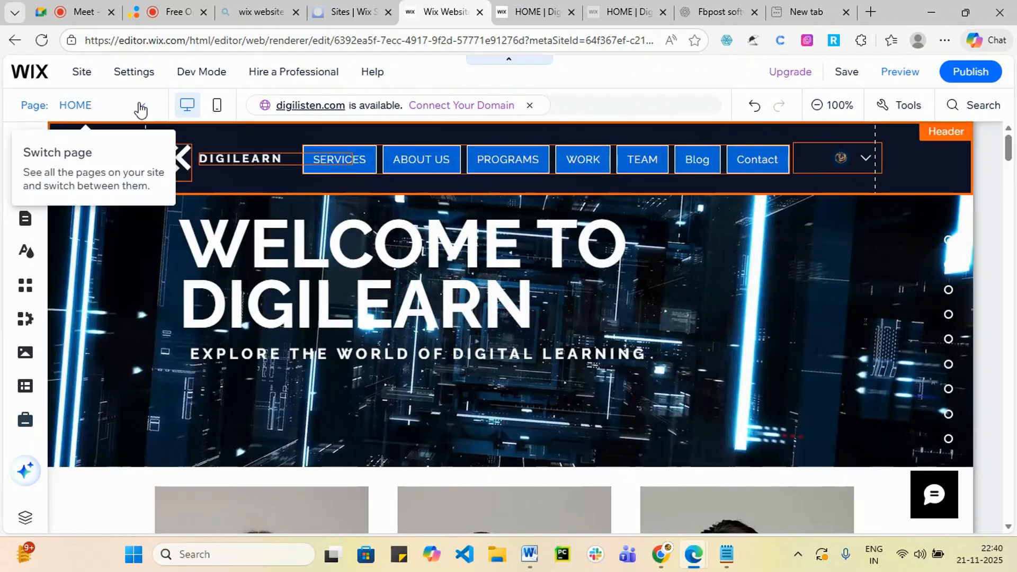
- Open the Contact page in the editor and examine its form, contact details and map sections
left_click(139, 103)
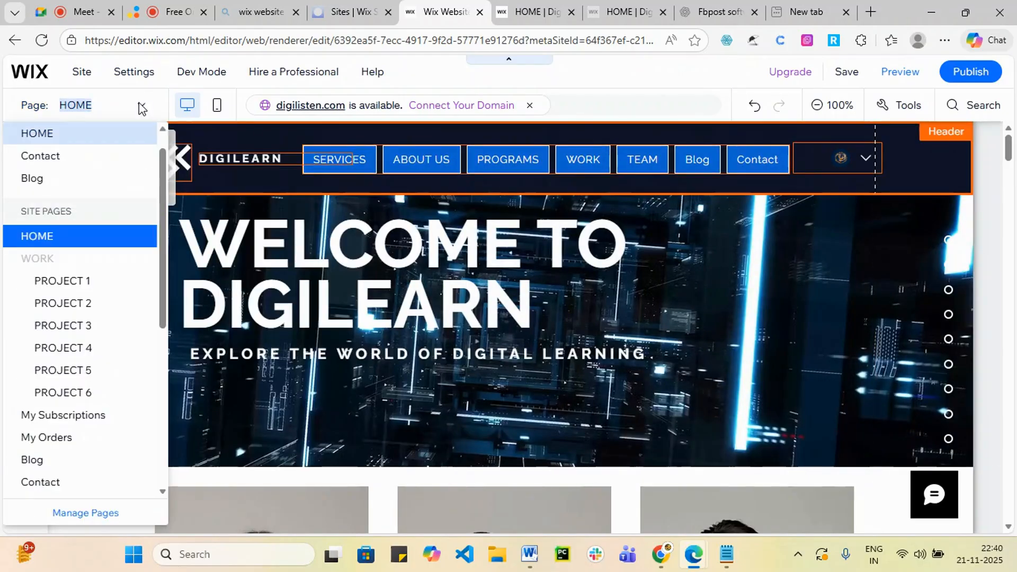
left_click(79, 154)
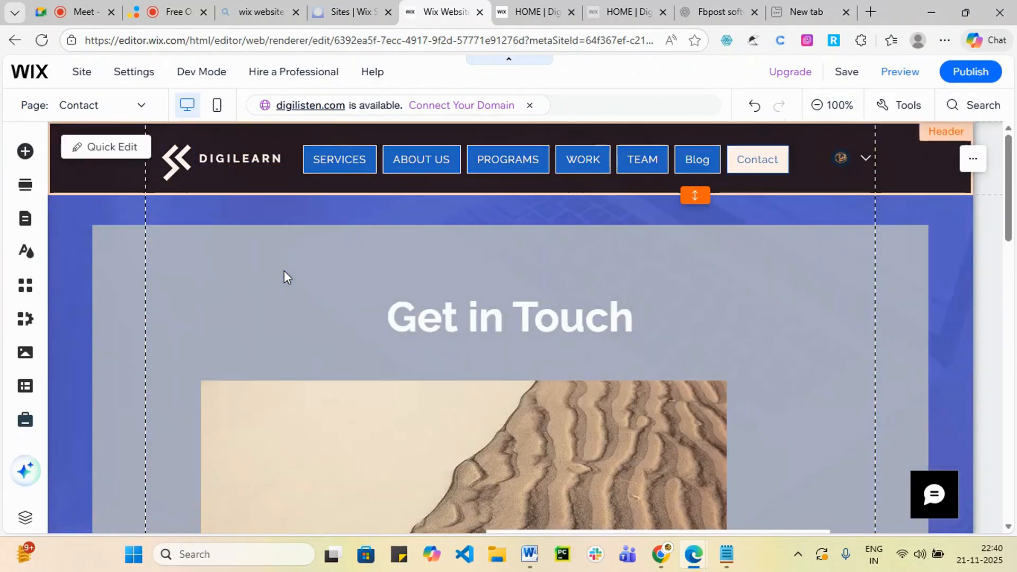
scroll(454, 300, "down", 1)
scroll(454, 299, "down", 12)
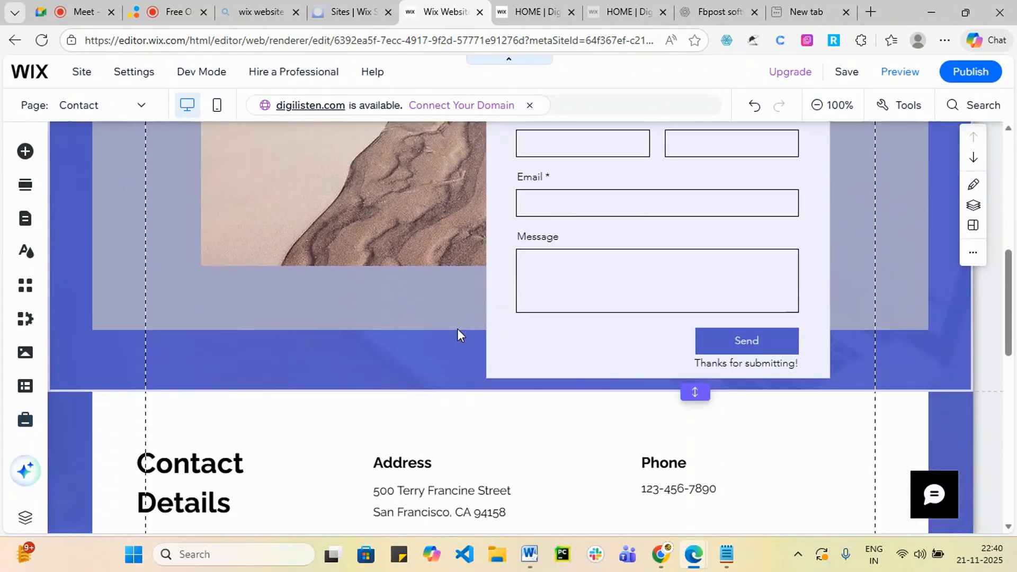
scroll(461, 339, "down", 5)
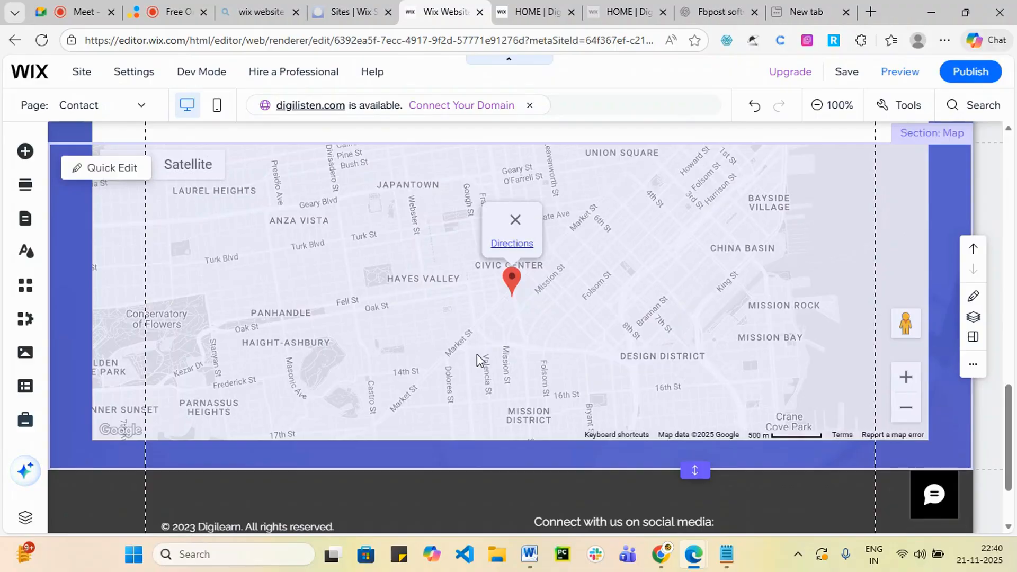
scroll(376, 312, "up", 2)
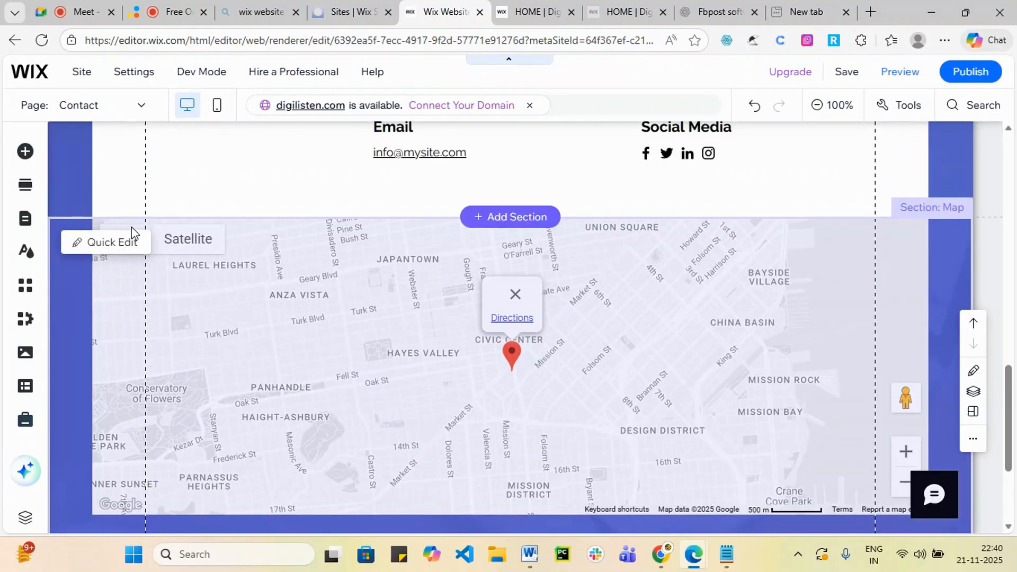
- Set the Contact page's Google Maps location address to Hyderabad, Telangana, India
left_click(111, 243)
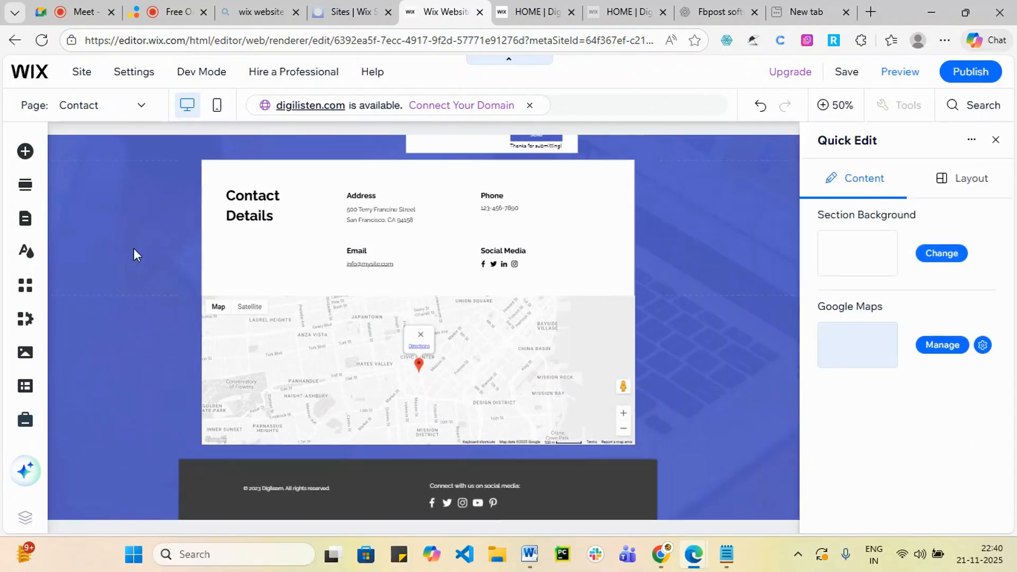
left_click(355, 205)
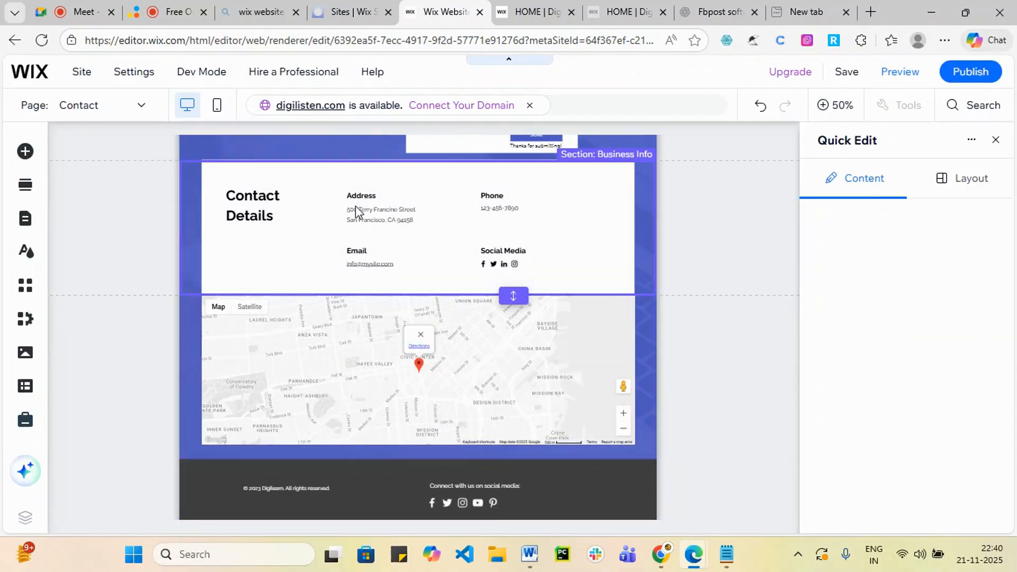
left_click(328, 370)
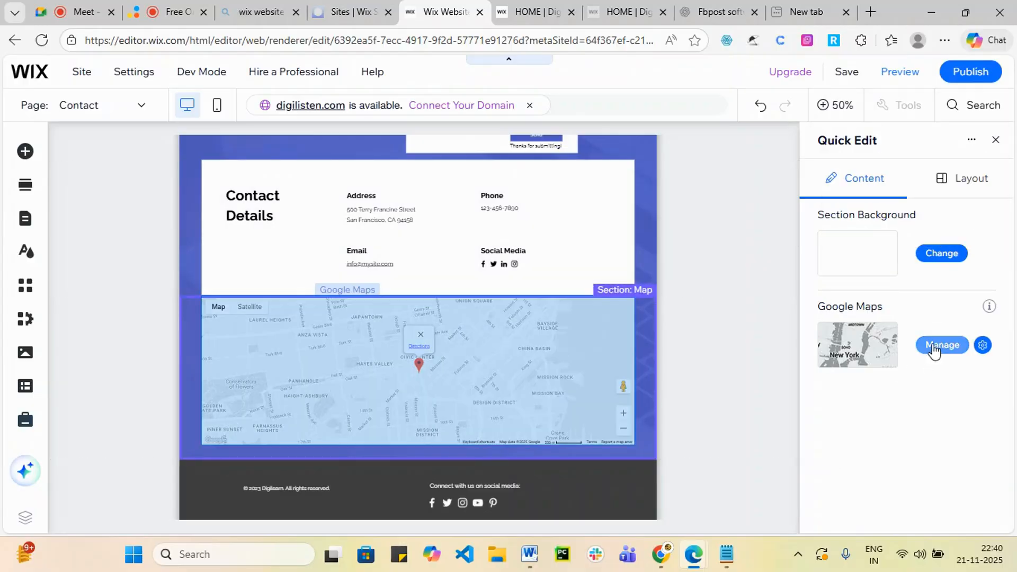
left_click(942, 345)
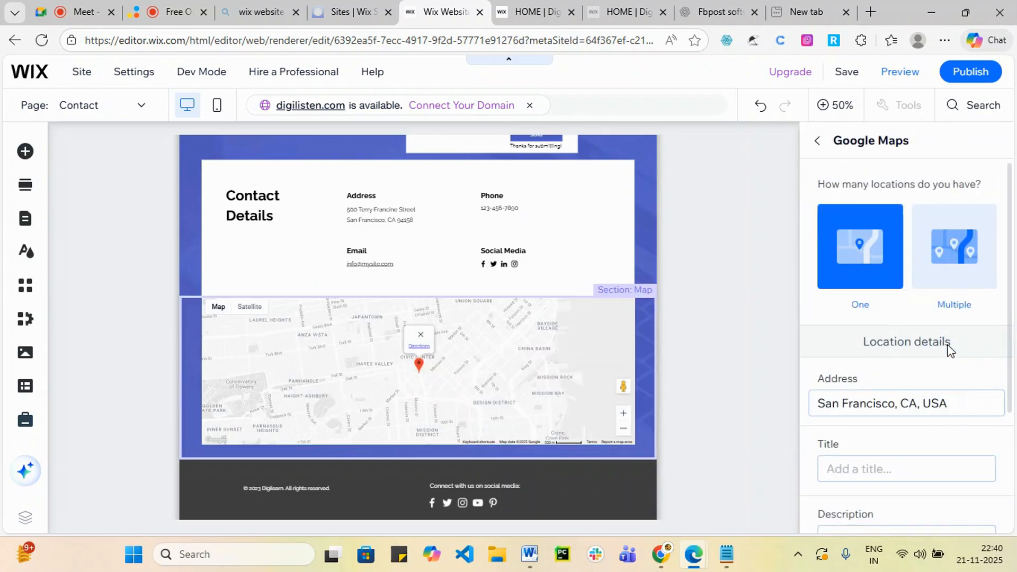
triple_click(961, 397)
key("BackSpace")
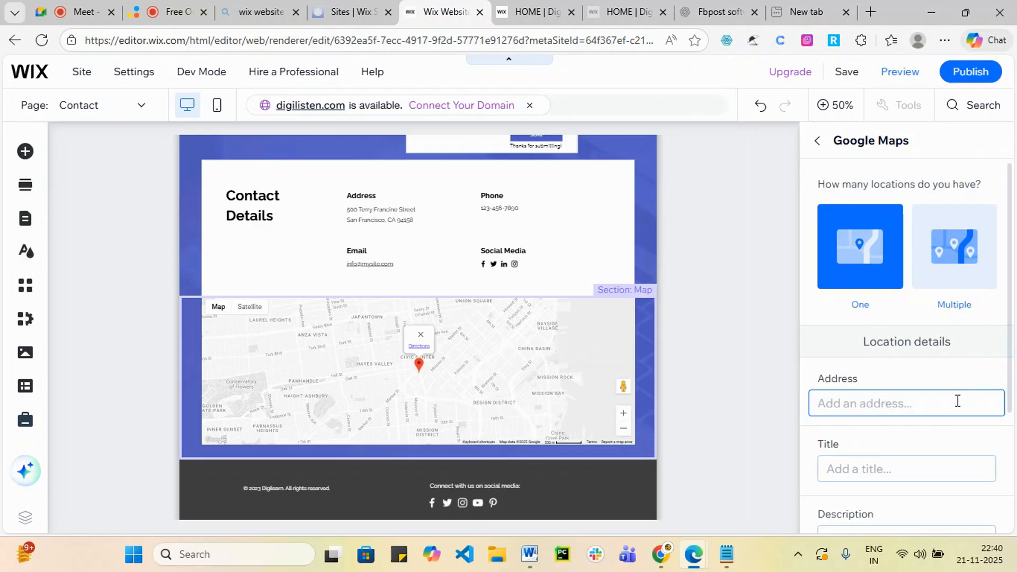
type("hy")
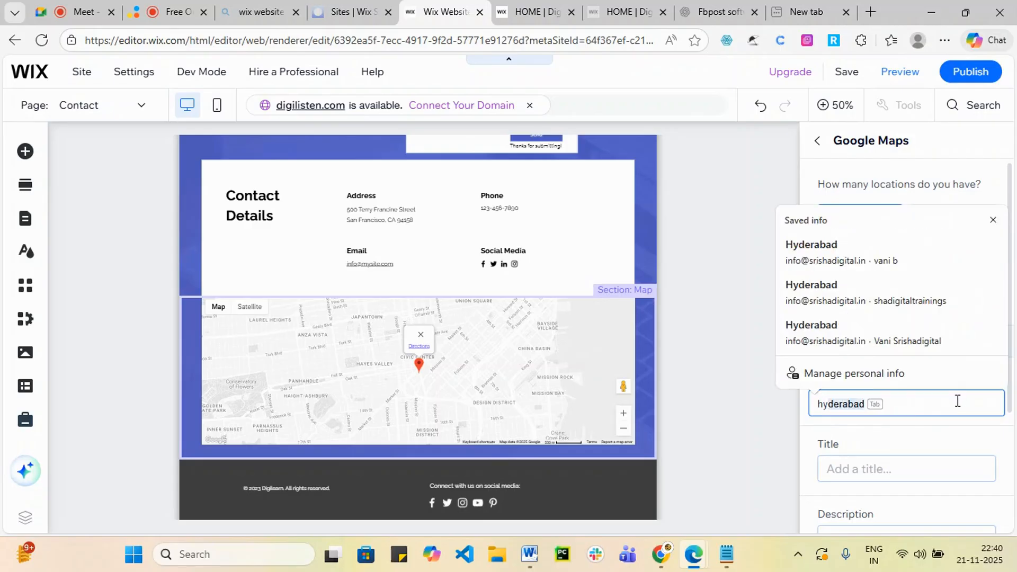
type("derabad")
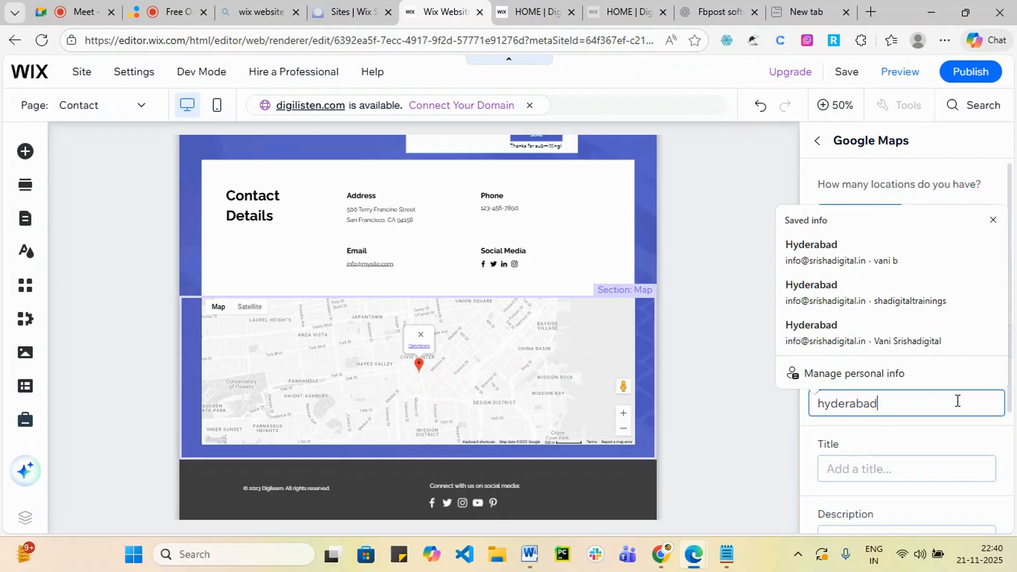
key("Return")
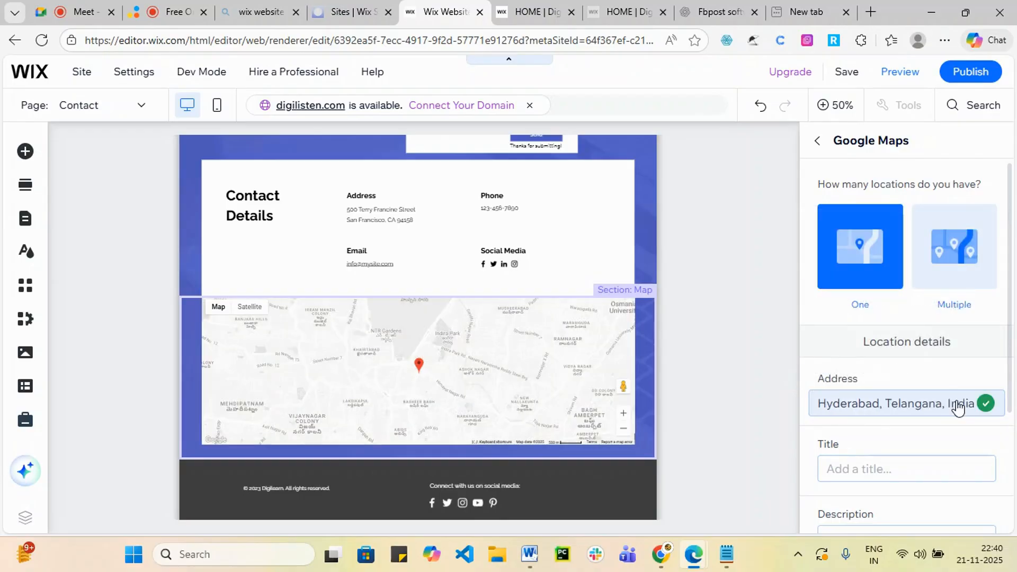
scroll(751, 482, "down", 1)
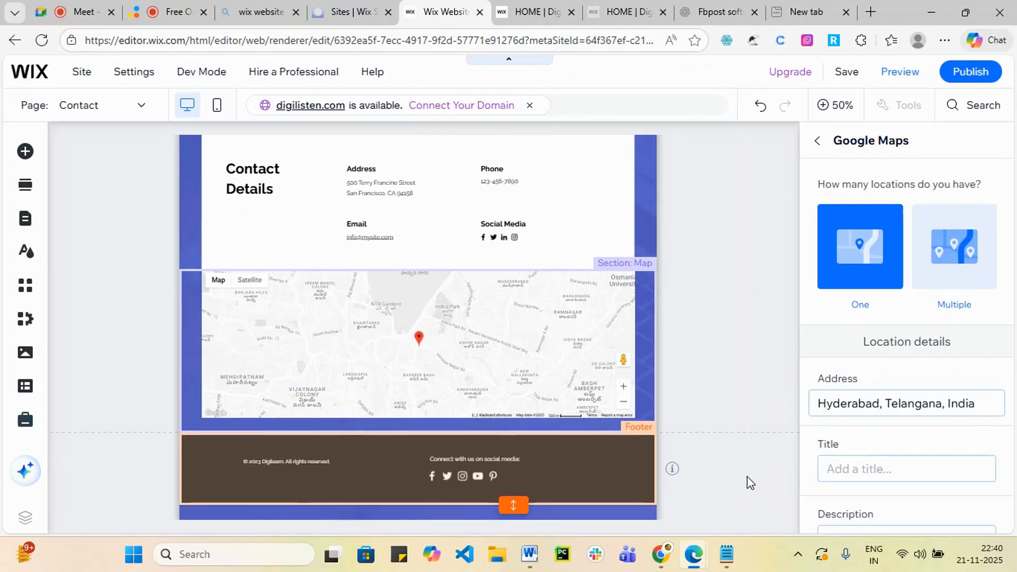
scroll(889, 449, "down", 3)
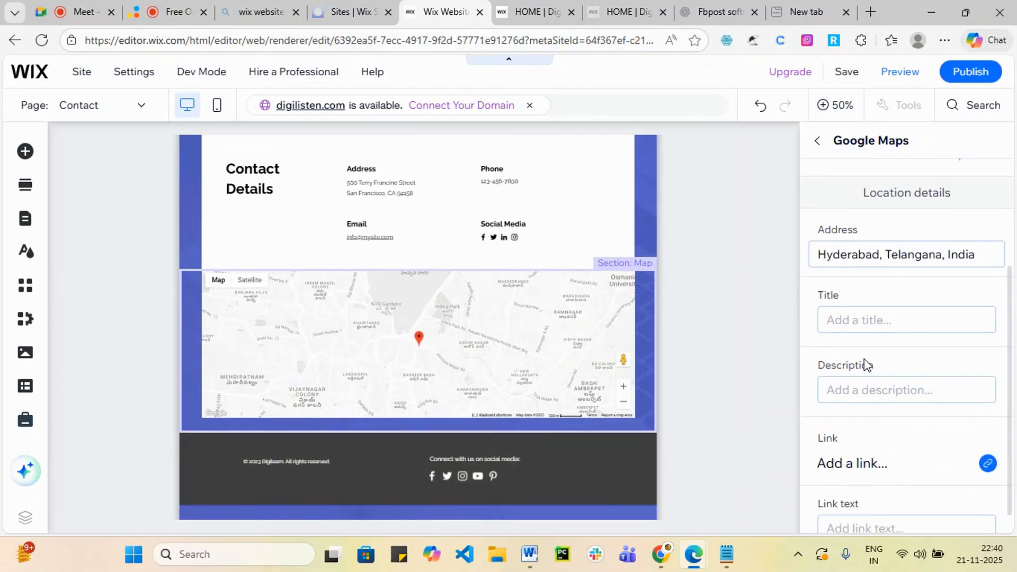
scroll(884, 431, "down", 1)
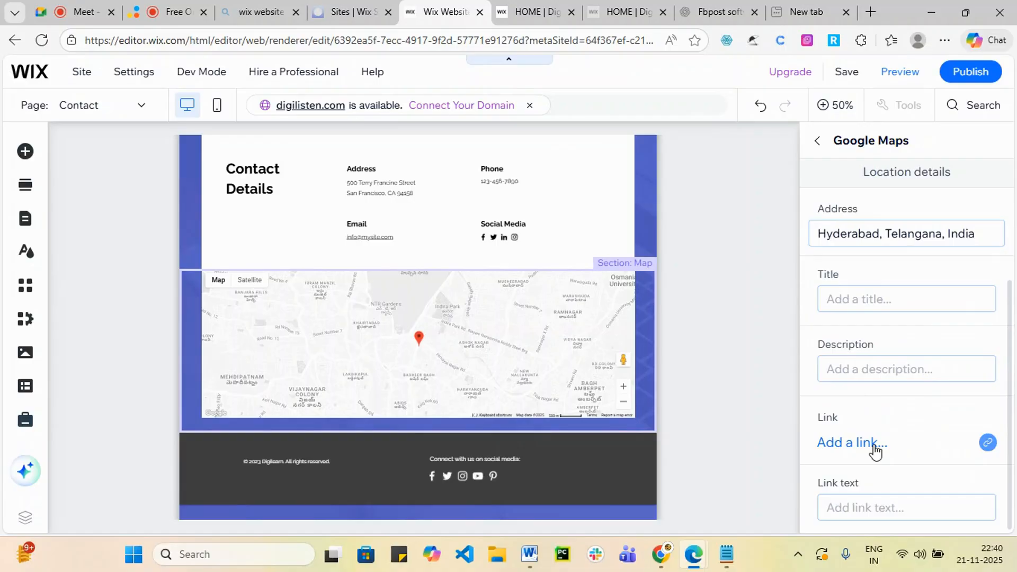
- Publish the updated site, open the live version and close the outdated copy of the site
left_click(983, 73)
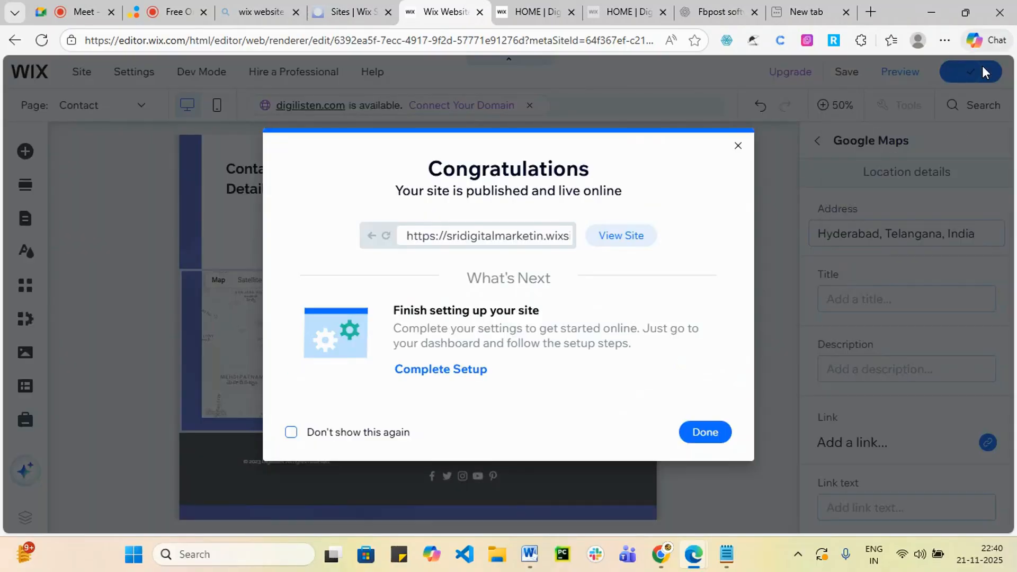
left_click(623, 234)
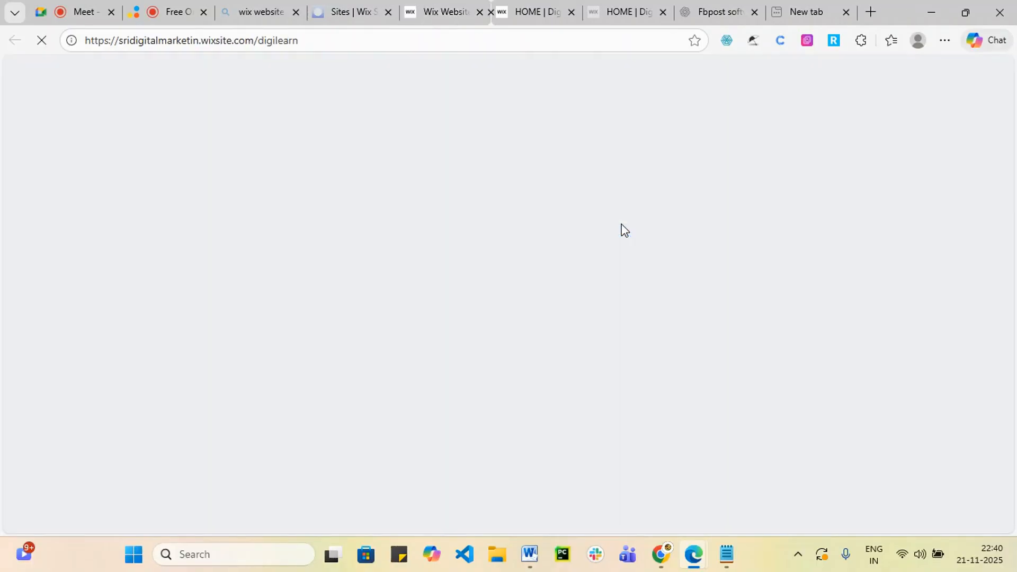
left_click(599, 13)
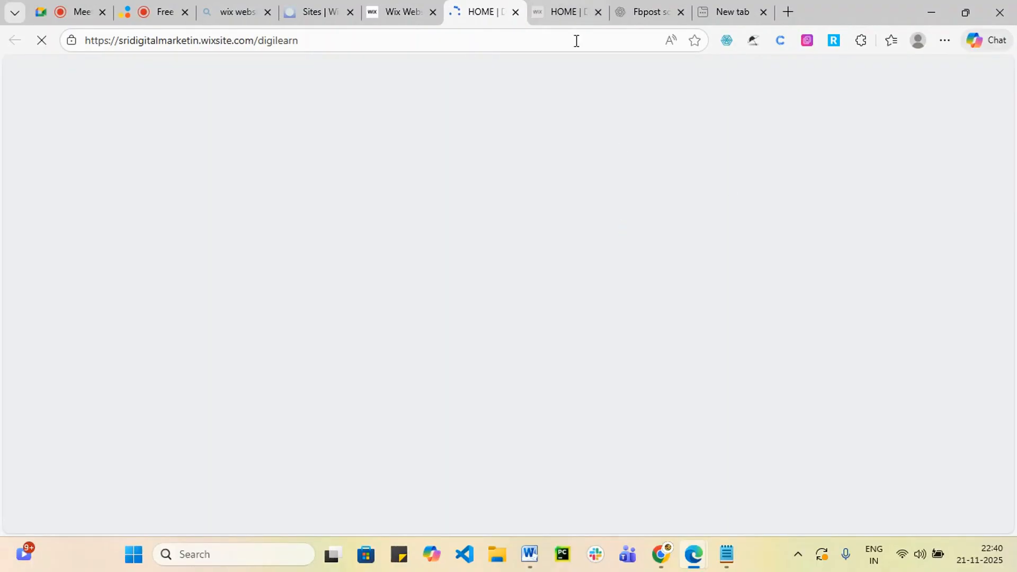
left_click(638, 14)
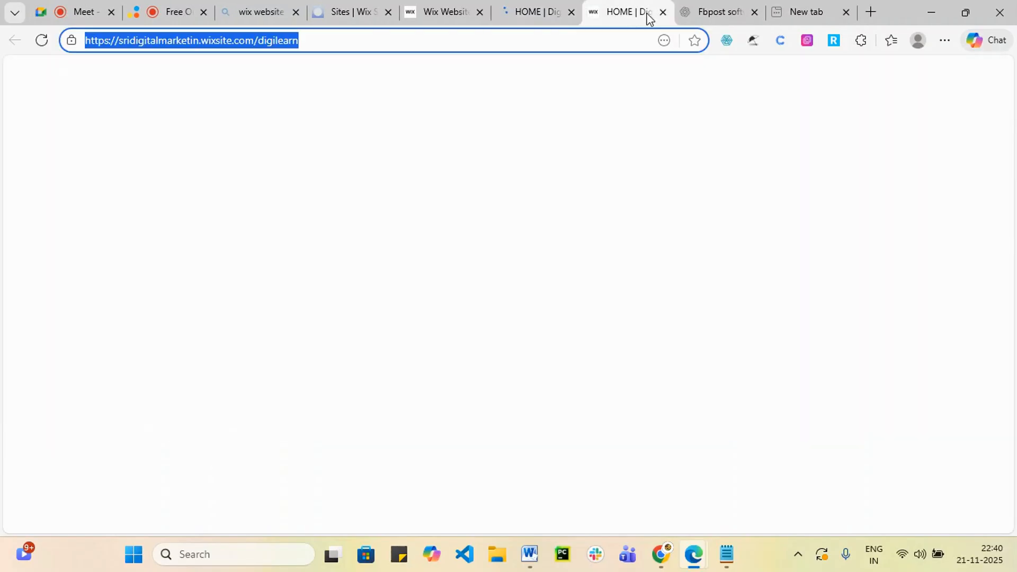
key("ctrl+w")
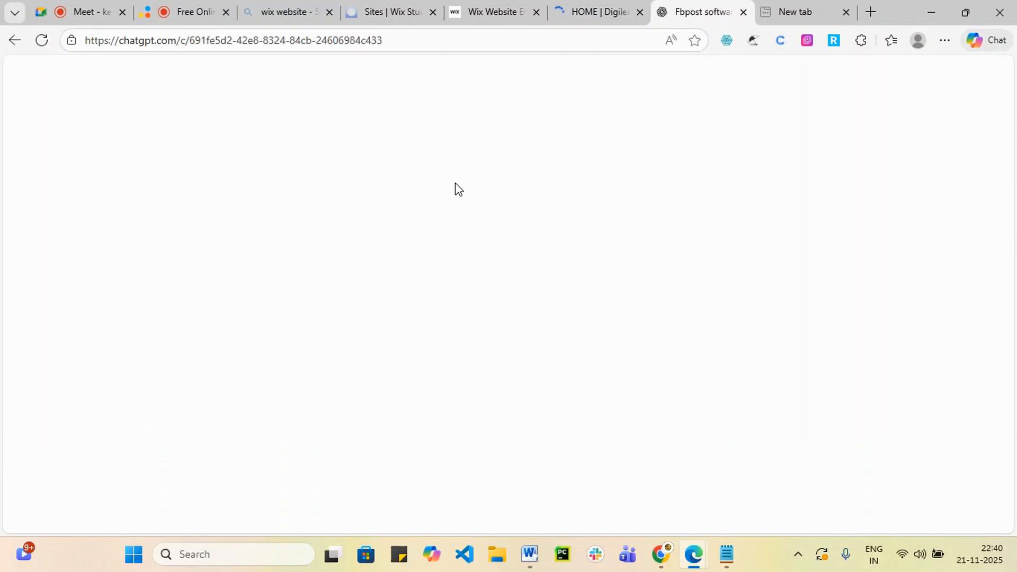
left_click(600, 4)
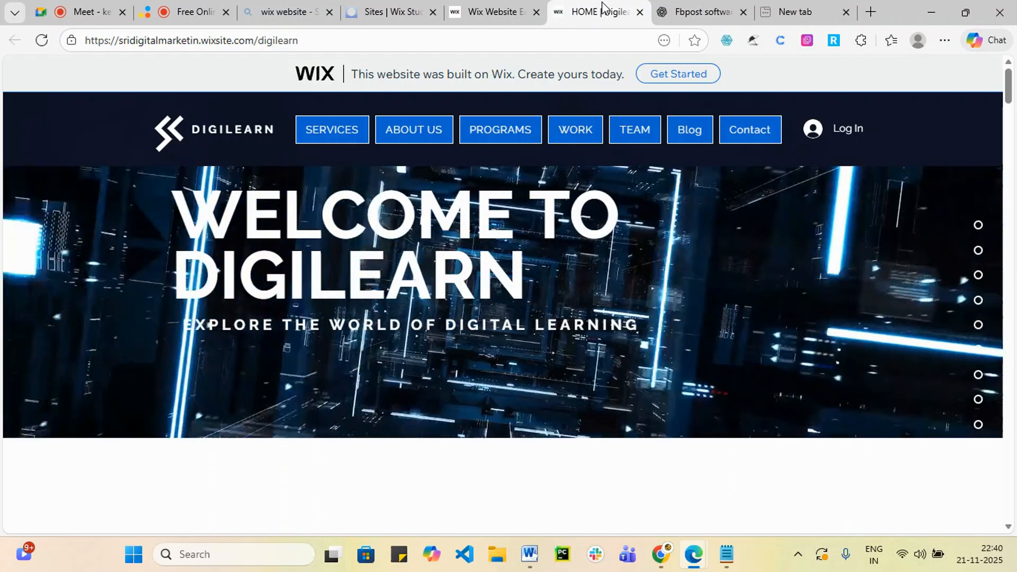
- Examine the live site's Contact page, including its contact form, contact details and map
scroll(455, 387, "down", 5)
scroll(583, 102, "up", 5)
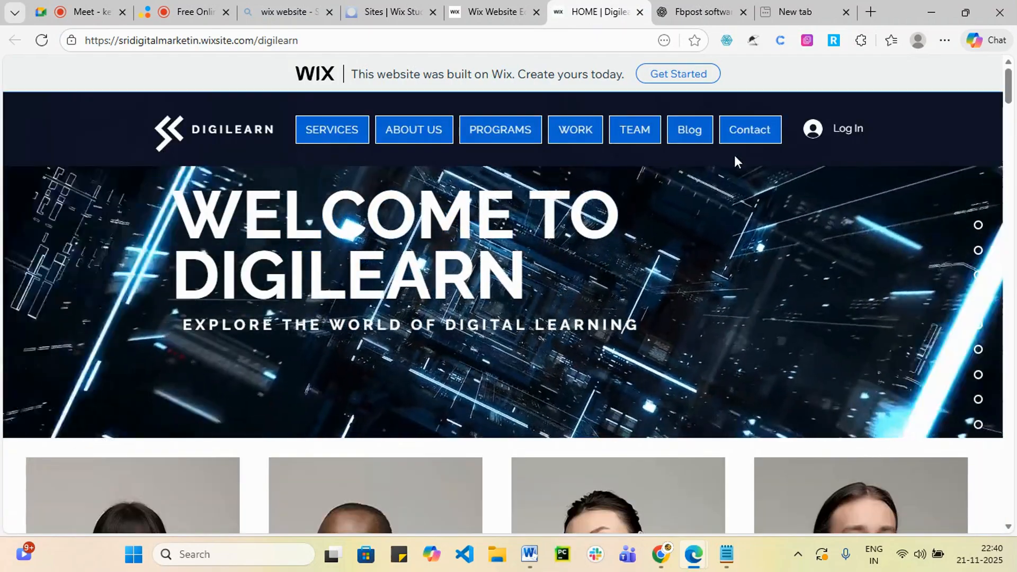
left_click(748, 136)
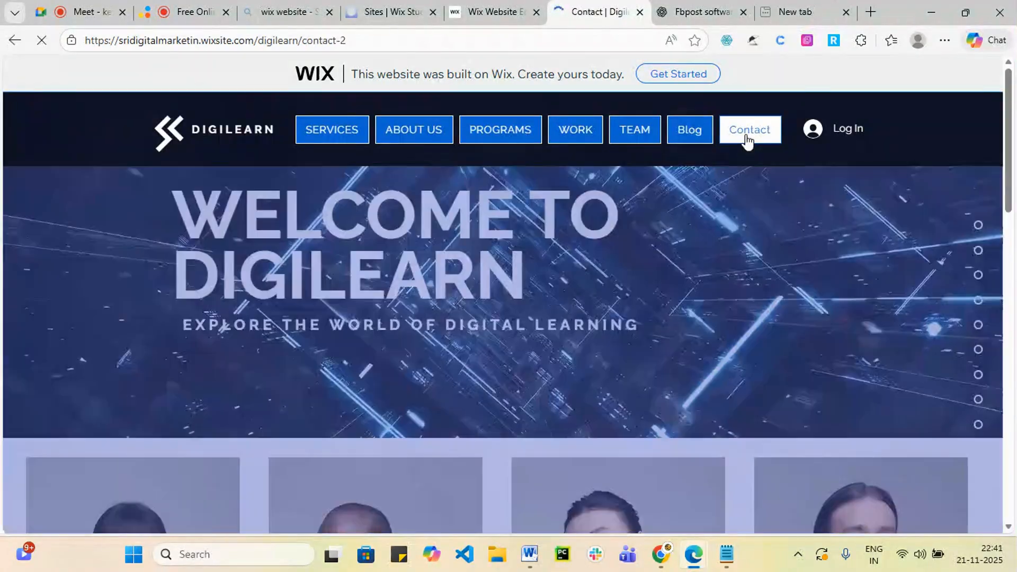
scroll(662, 327, "down", 15)
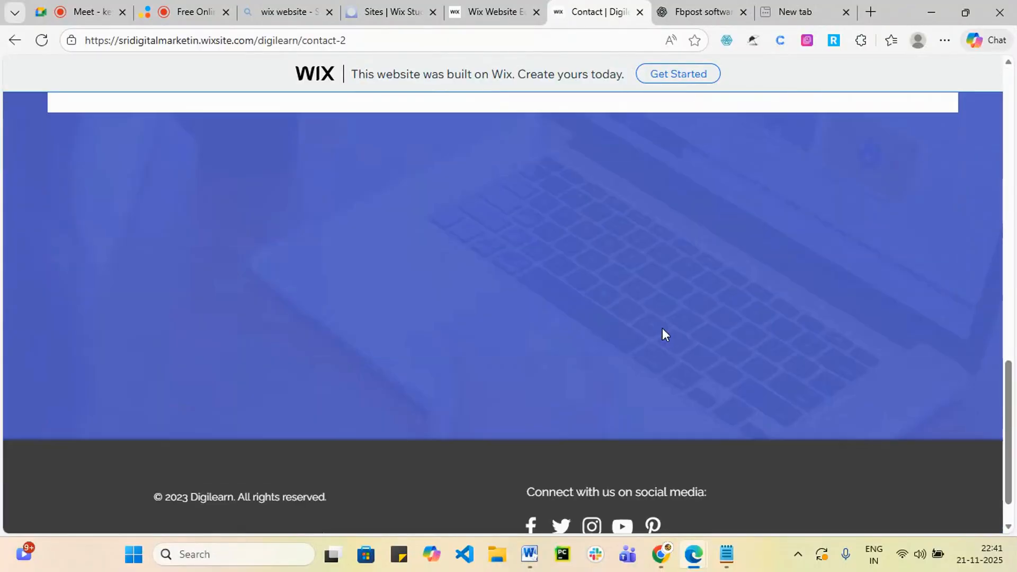
scroll(660, 329, "down", 10)
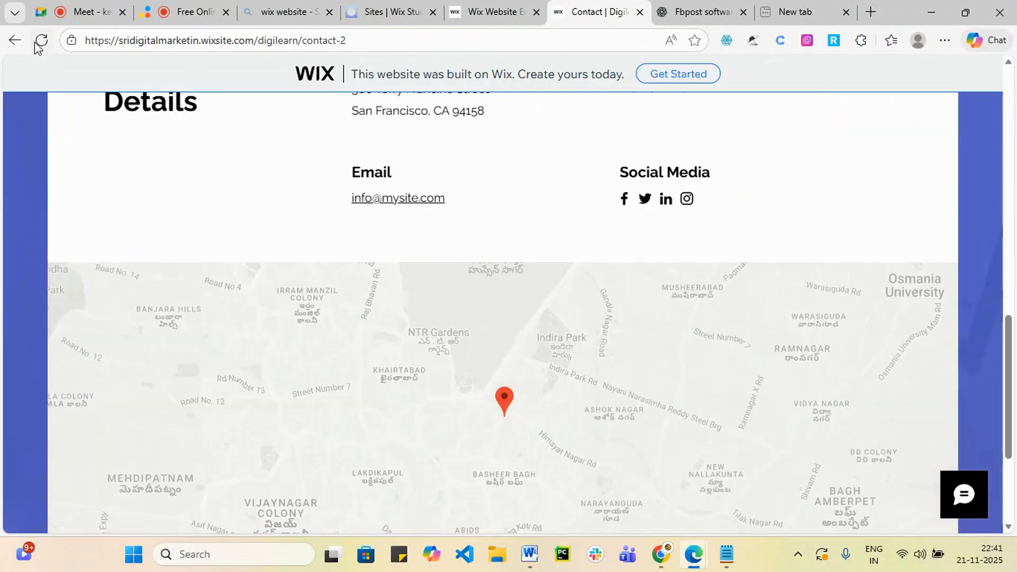
scroll(509, 320, "down", 2)
scroll(512, 329, "down", 2)
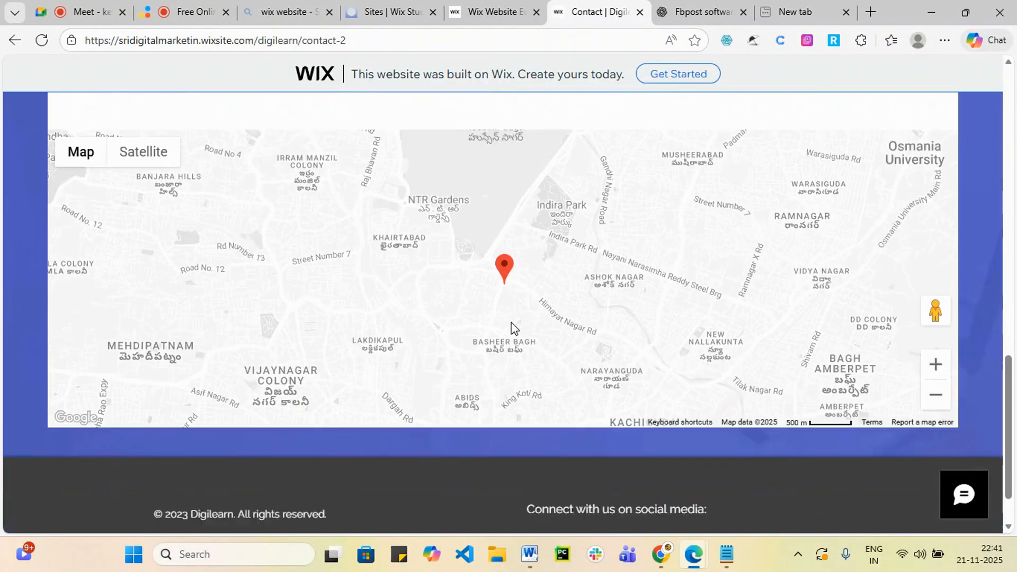
scroll(511, 328, "up", 6)
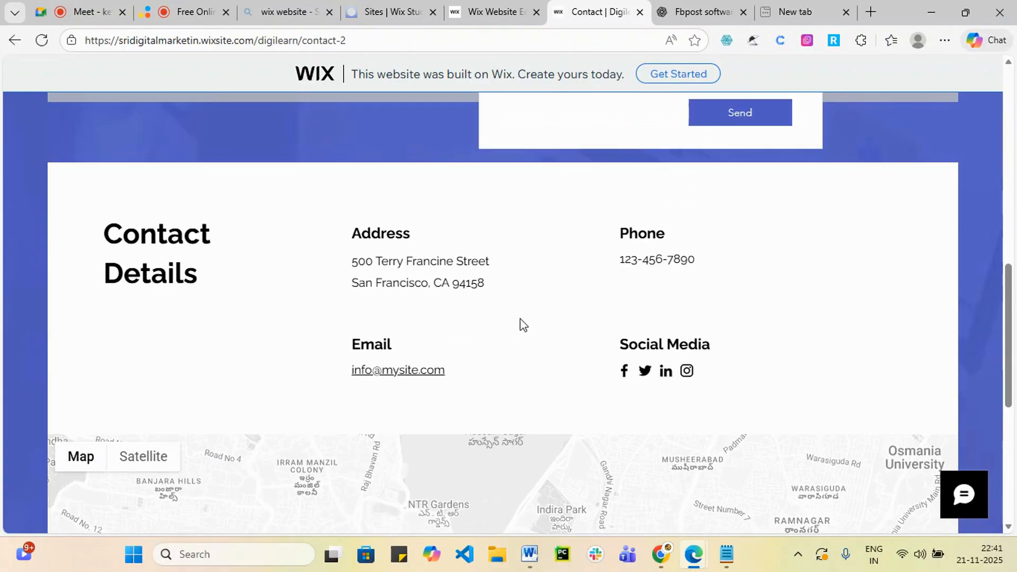
scroll(488, 338, "down", 1)
scroll(681, 254, "up", 2)
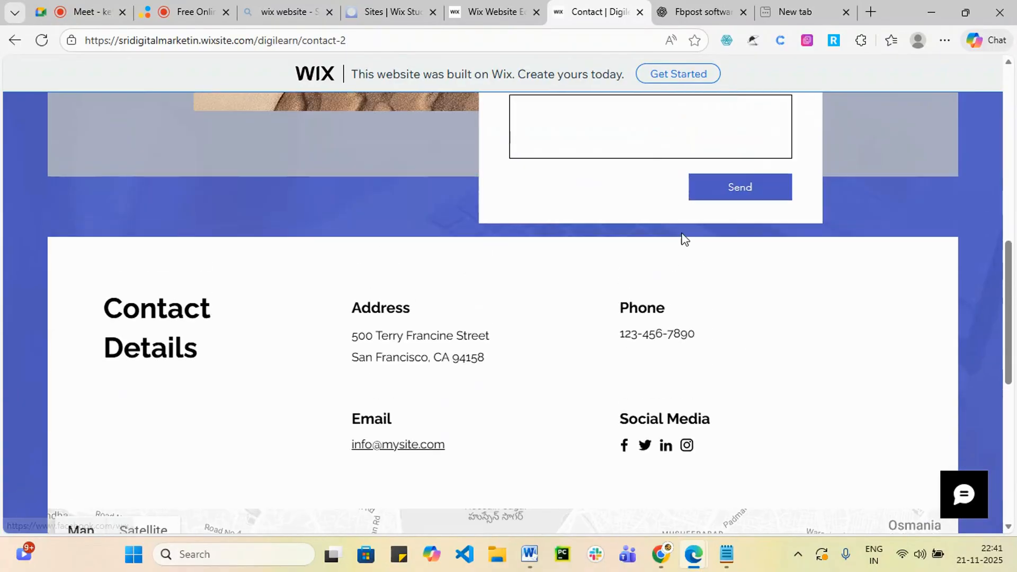
scroll(525, 252, "up", 3)
left_click(661, 196)
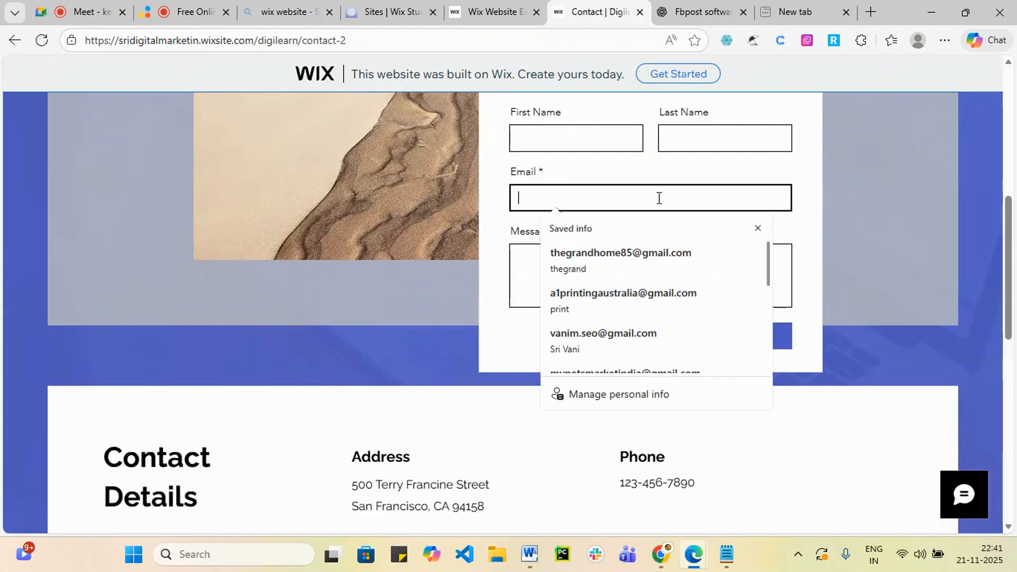
left_click(453, 241)
scroll(442, 219, "up", 5)
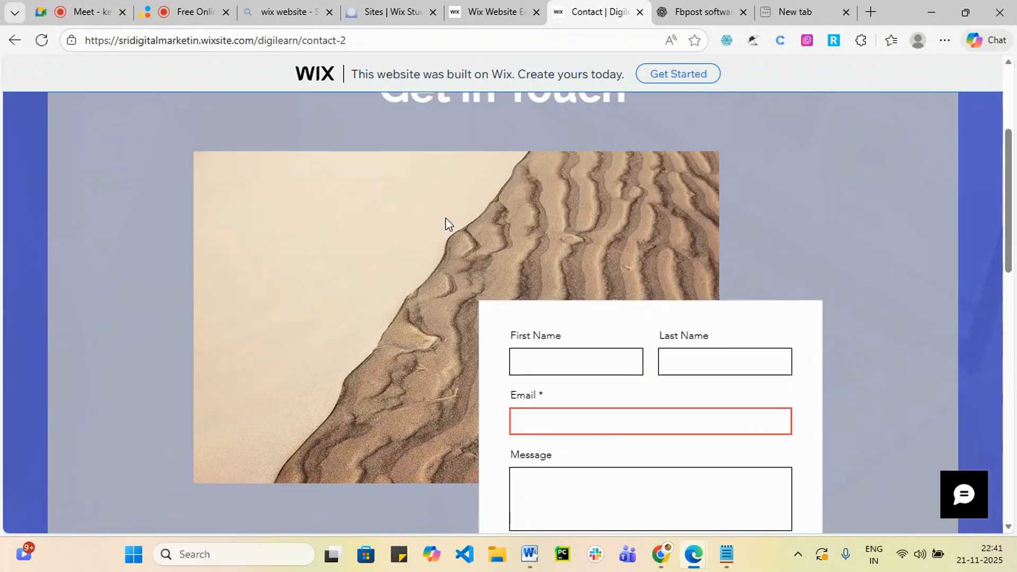
- Return to the site editor, dismiss the publish confirmation and review the Email Marketing, Google Ads, Facebook Ads and SEO options
left_click(485, 7)
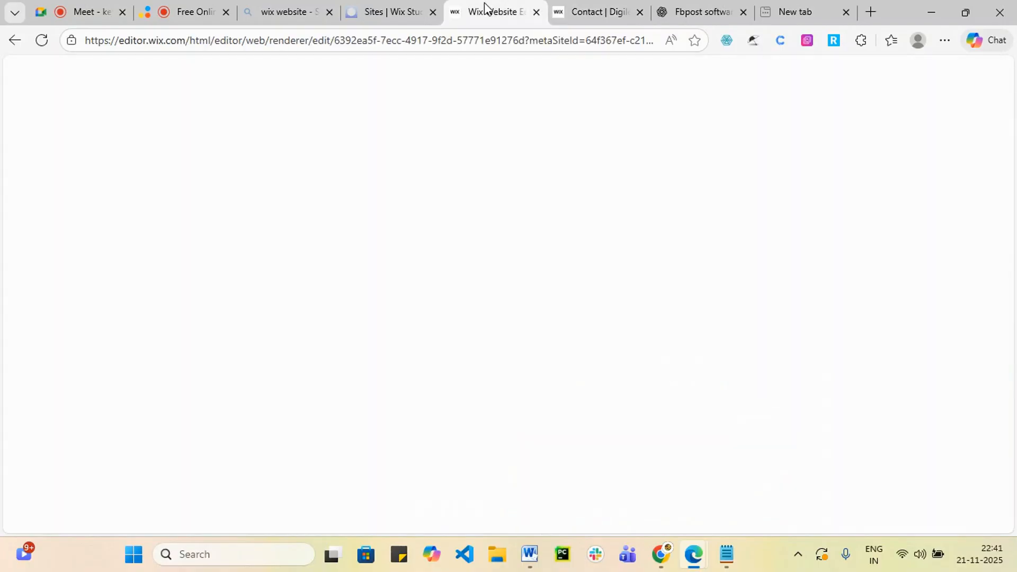
left_click(738, 146)
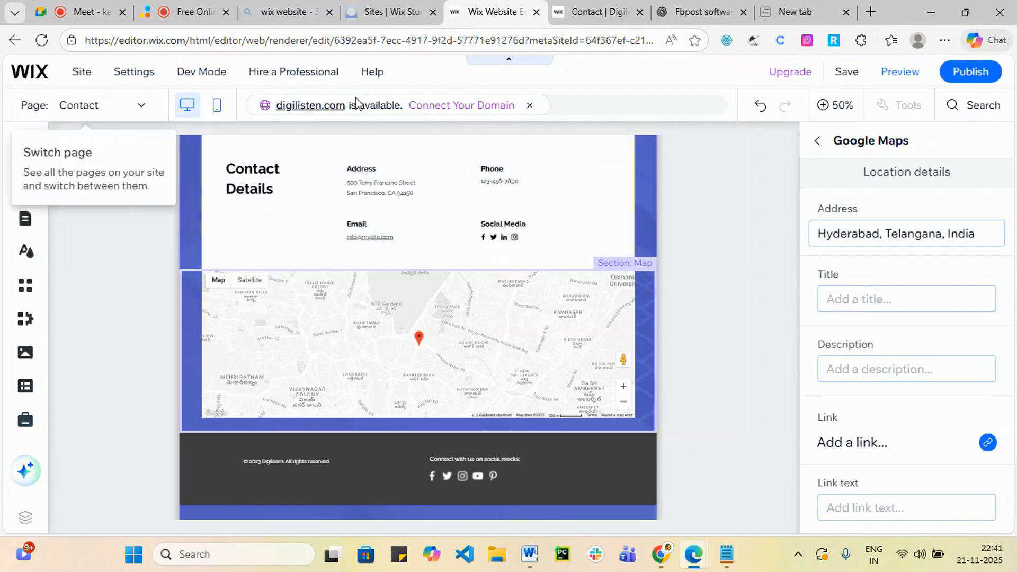
mouse_move(1009, 77)
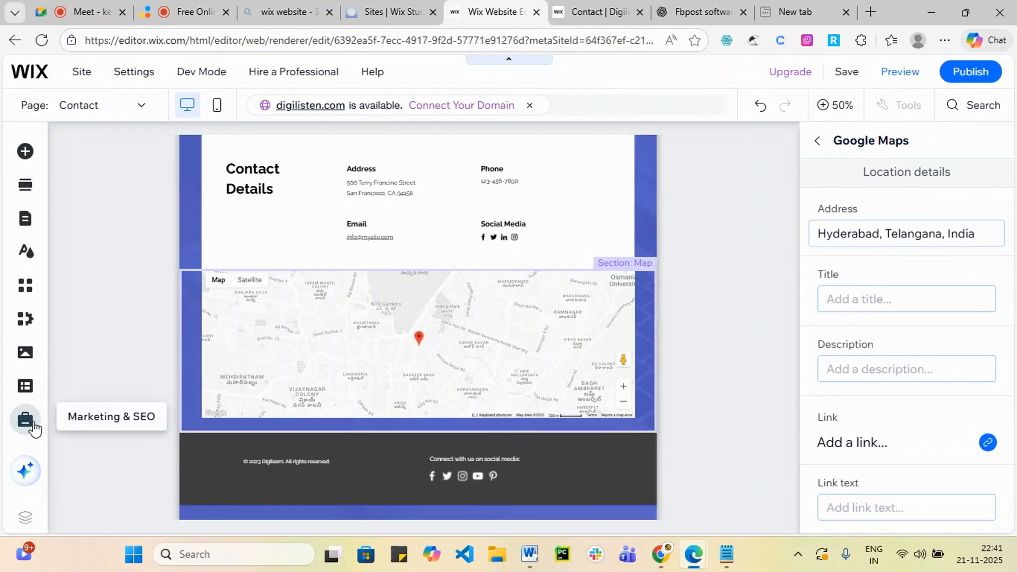
left_click(31, 423)
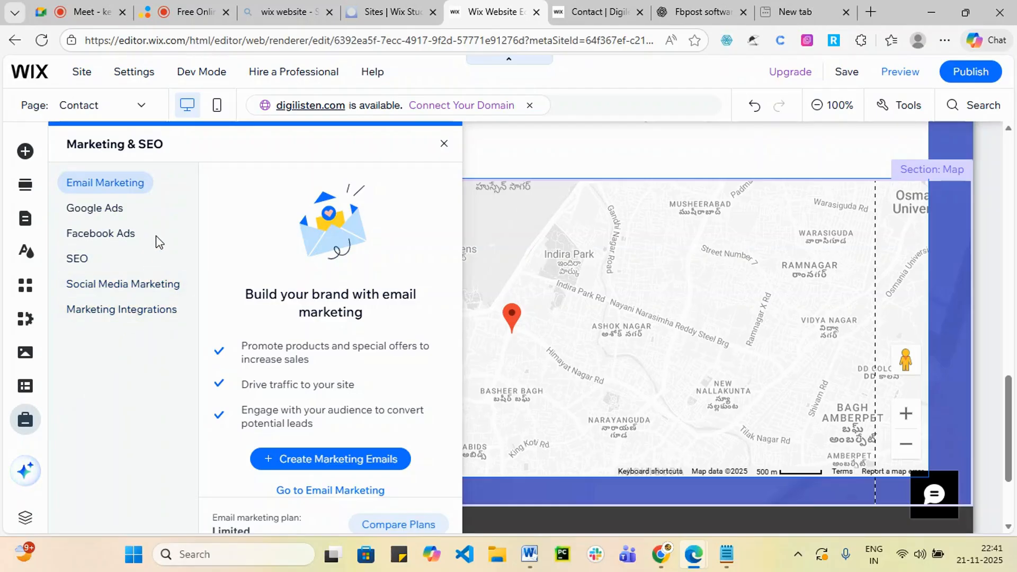
scroll(280, 313, "down", 3)
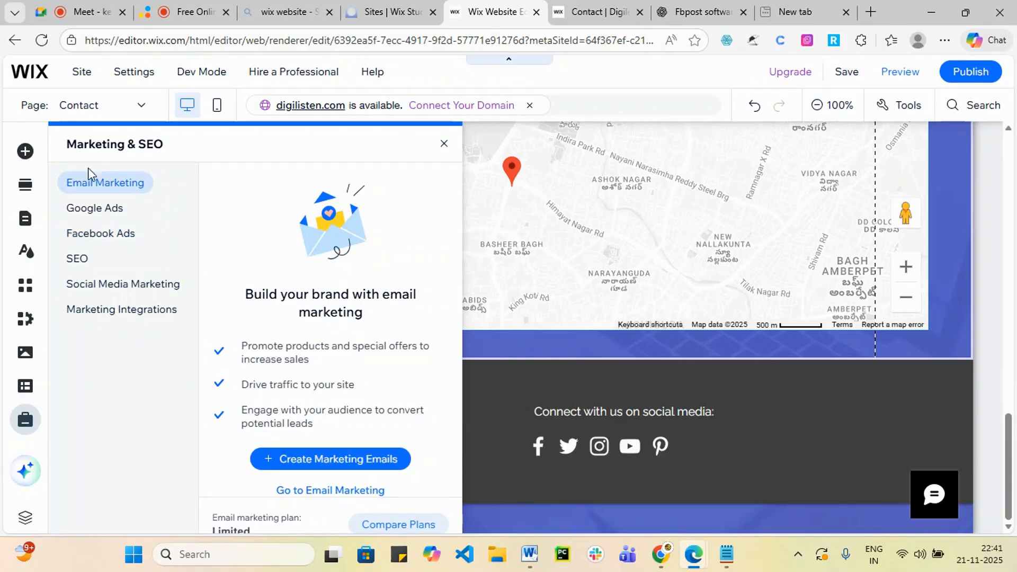
left_click(88, 209)
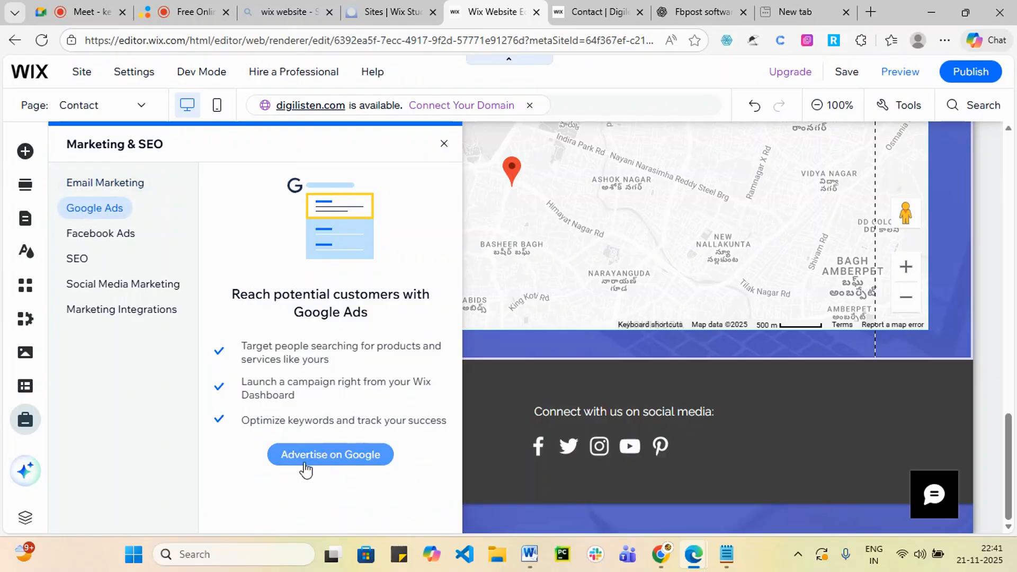
left_click(120, 244)
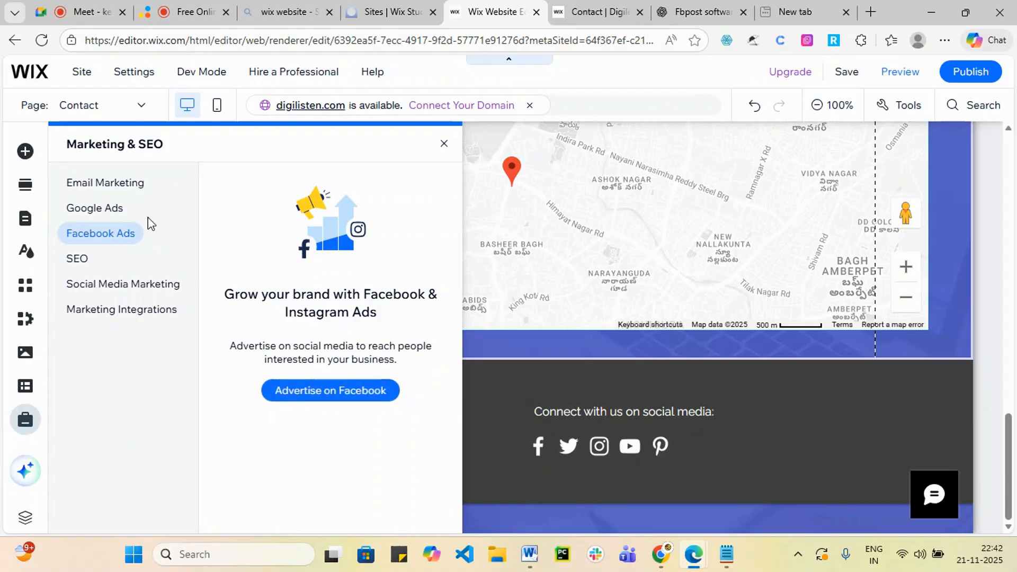
left_click(74, 259)
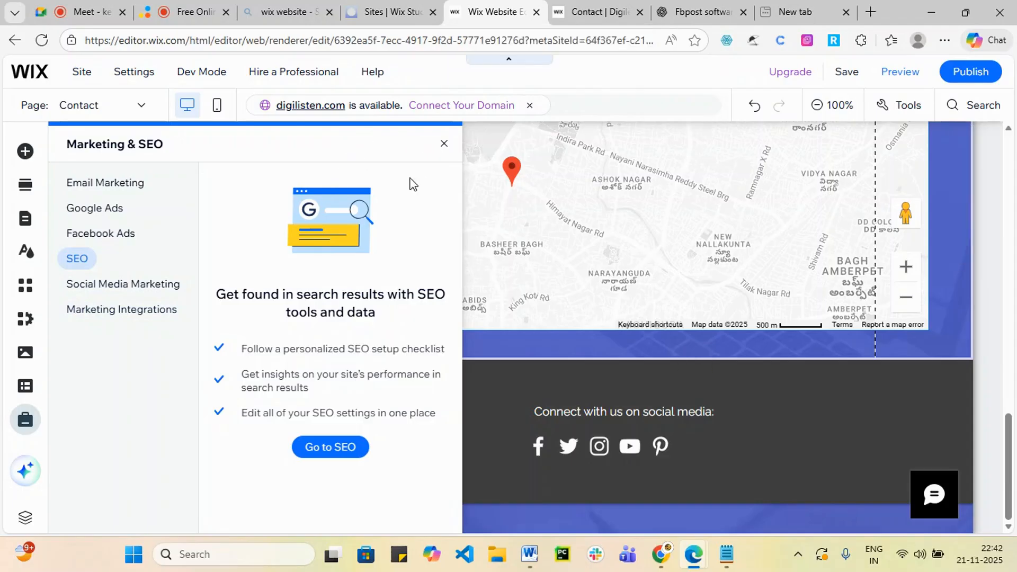
left_click(444, 147)
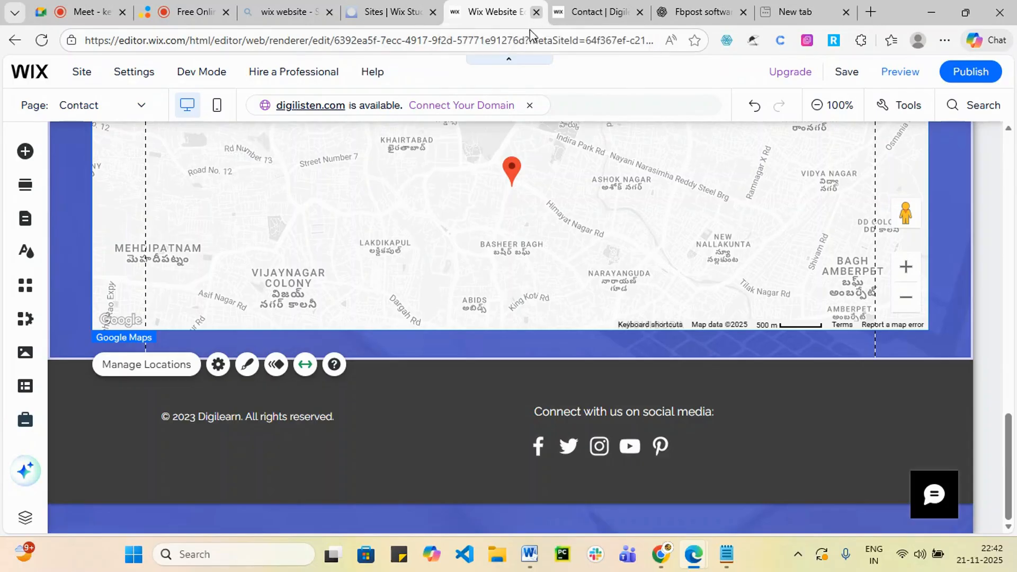
- Close the Wix editor, the Wix sites dashboard, the live Contact page and the Wix website search
key("ctrl+w")
left_click(404, 12)
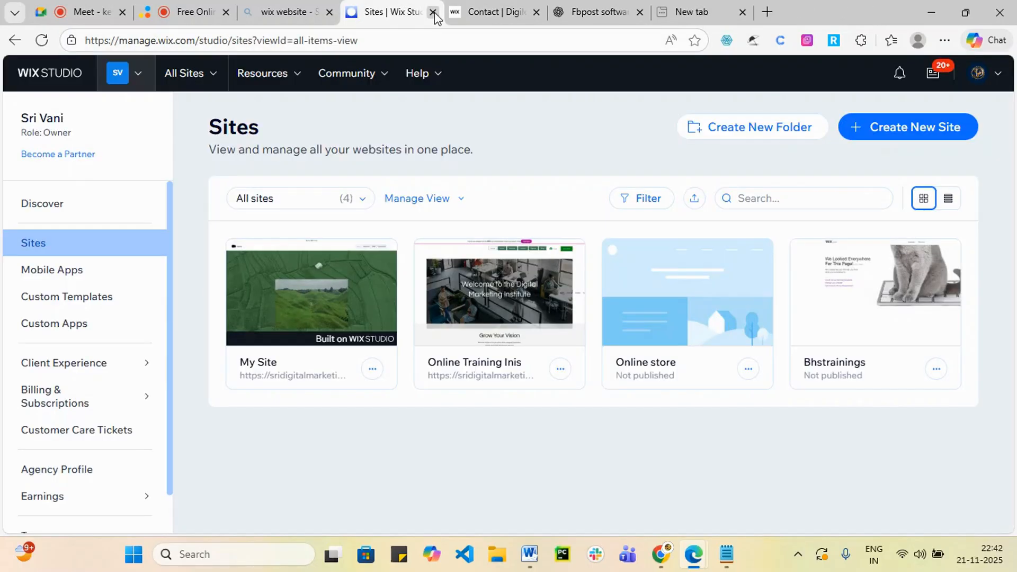
left_click(433, 12)
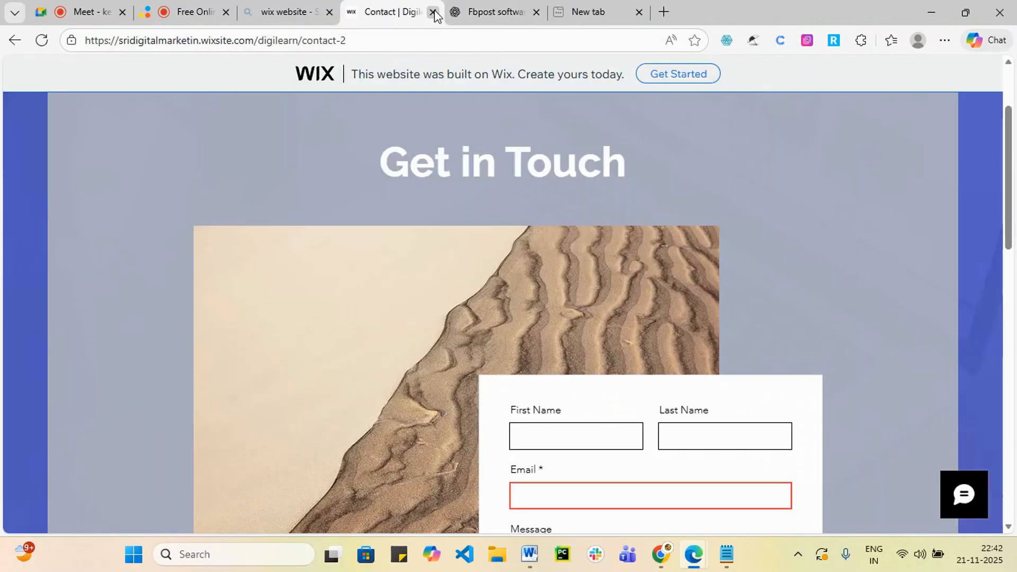
left_click(433, 12)
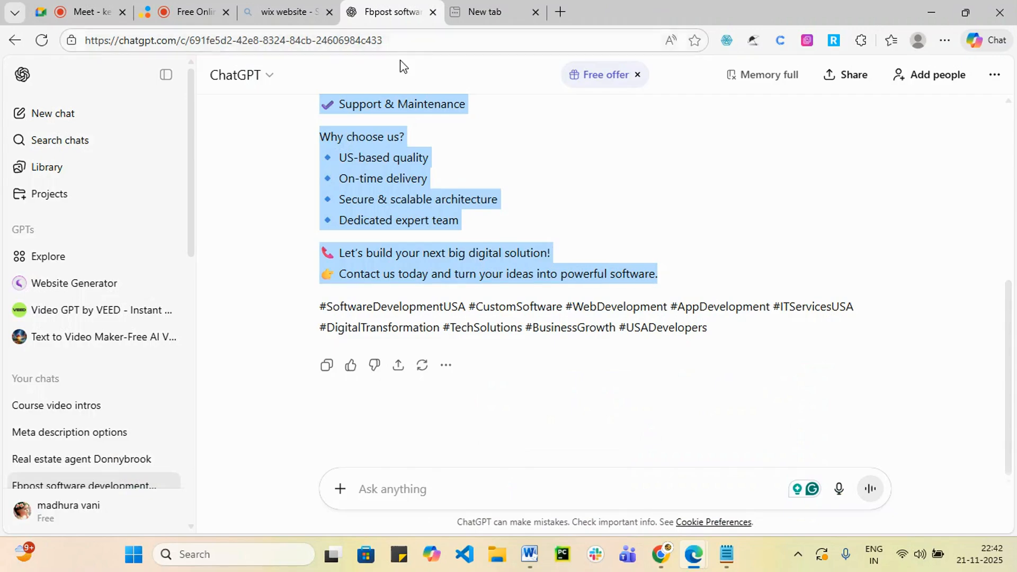
left_click(285, 14)
left_click(329, 12)
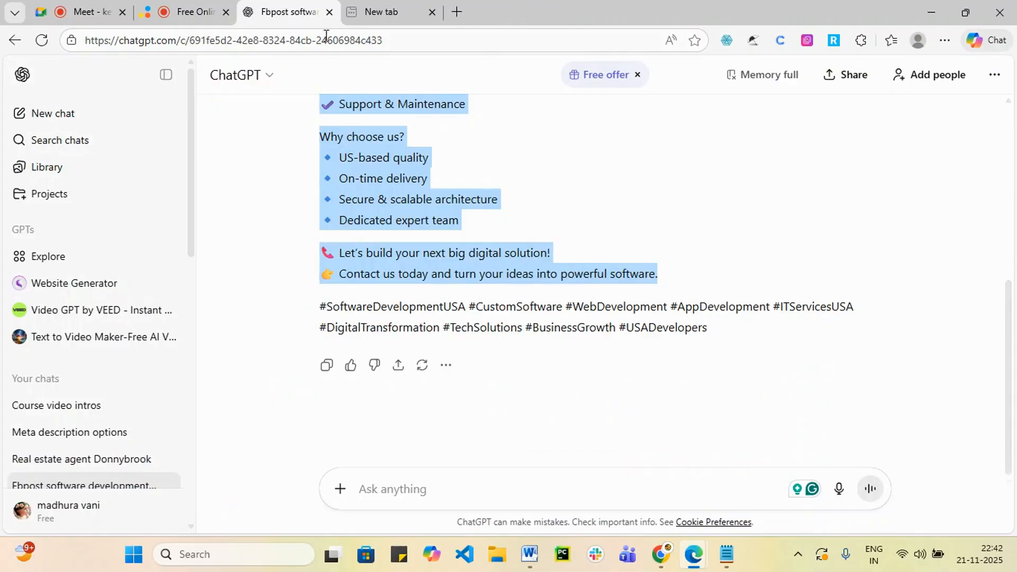
- Open chatgpt.com in the empty browser tab and close the old Facebook post chat
left_click(381, 12)
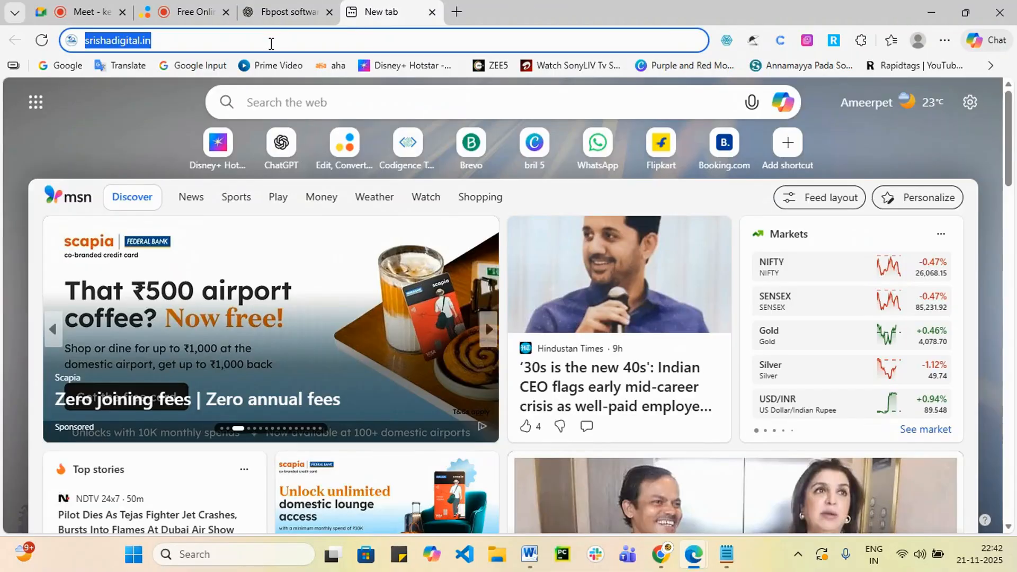
key("BackSpace")
type("chatgpt.com")
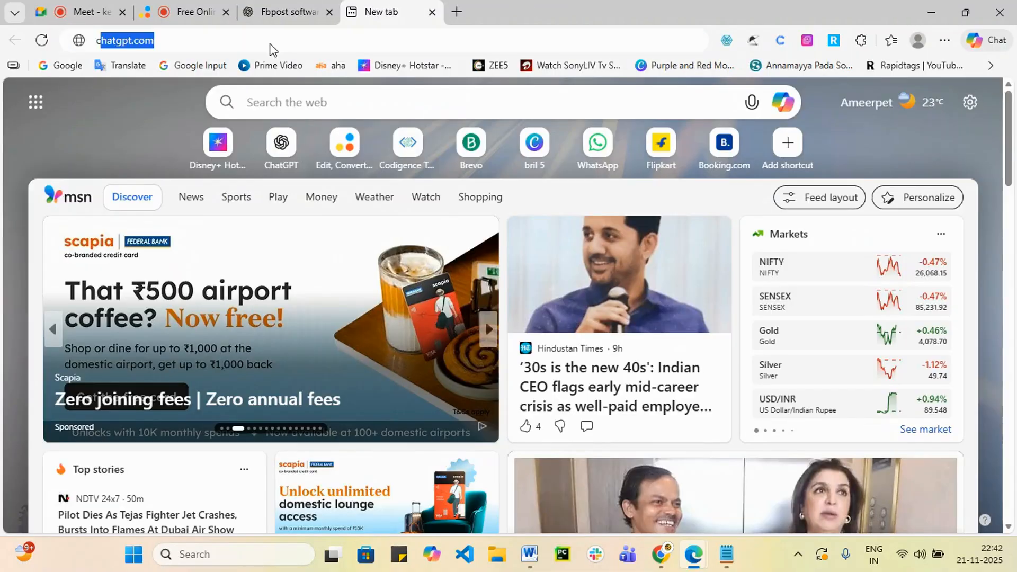
key("Return")
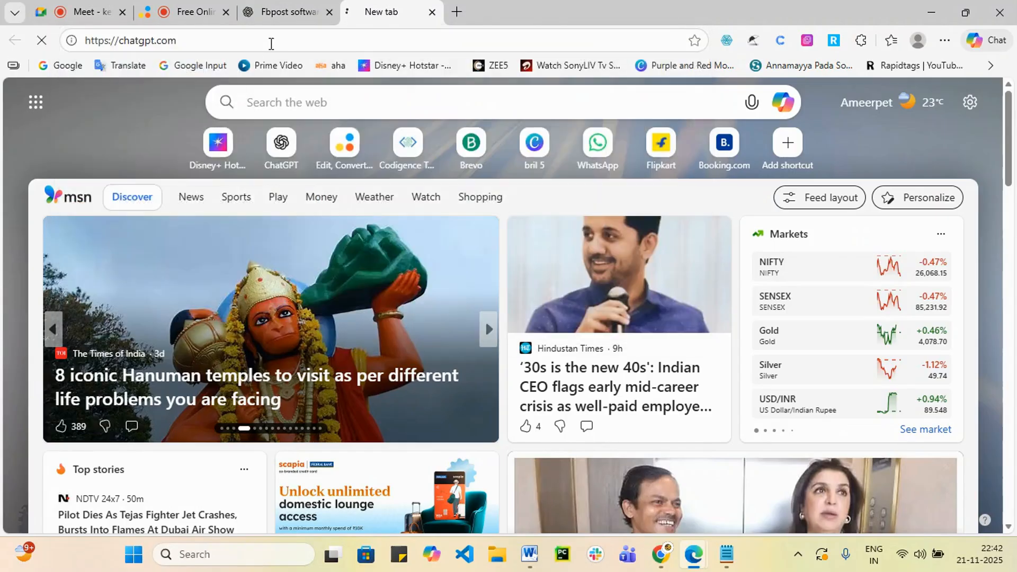
left_click(329, 12)
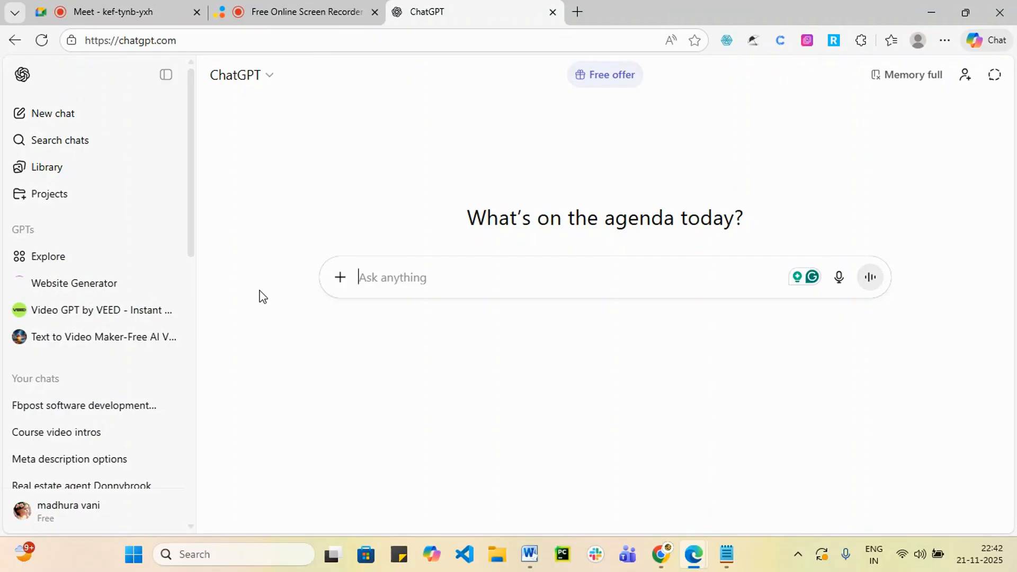
- Write the ChatGPT prompt "generate image baby playing in garden with rabbit" without sending it
type("gene")
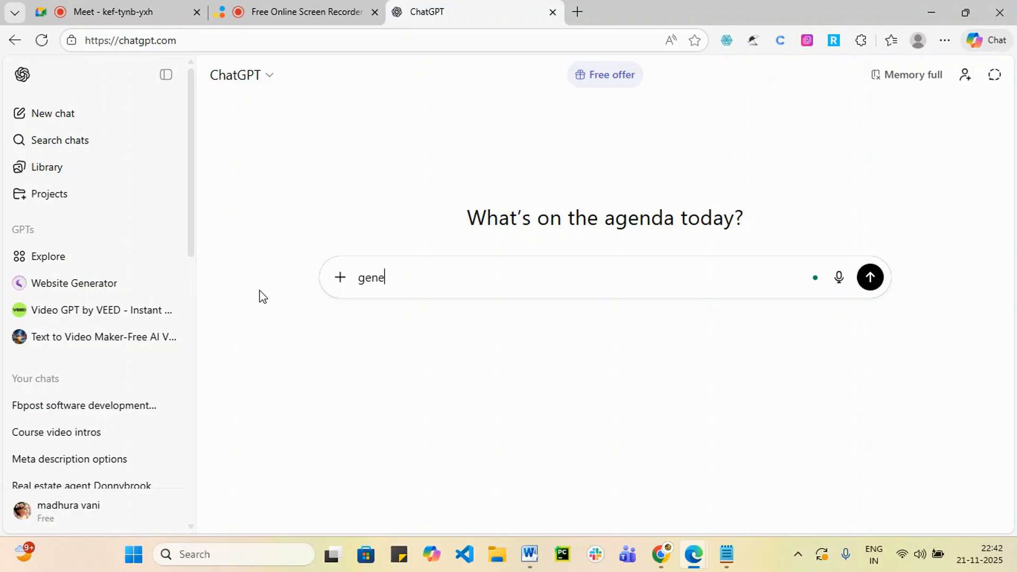
type("rate ")
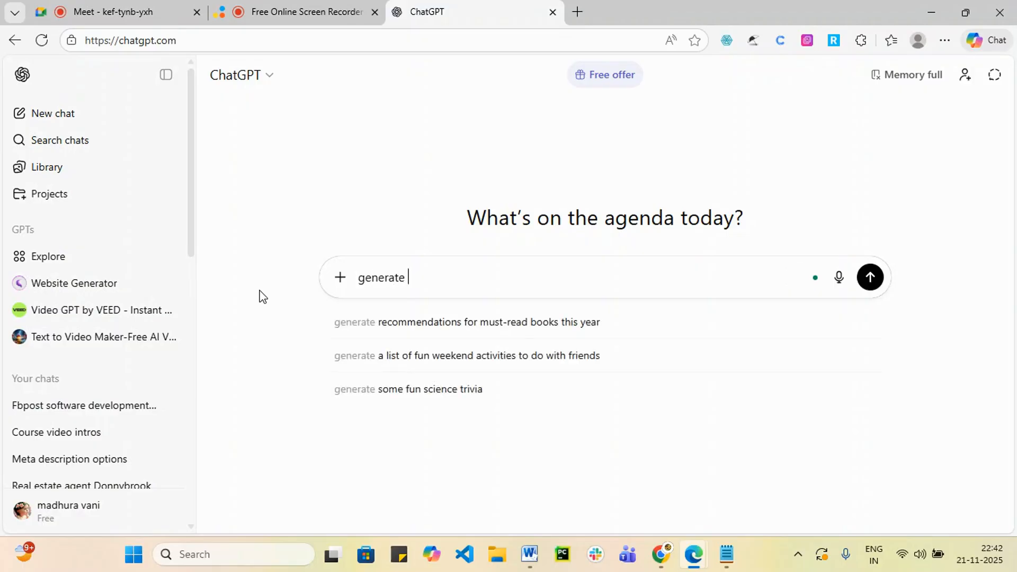
type("im")
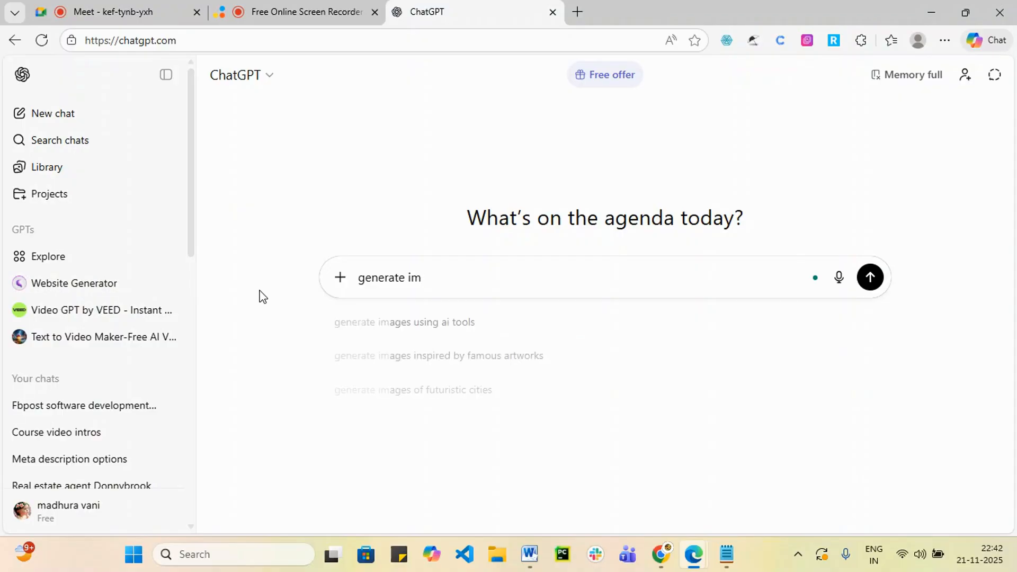
type("age ")
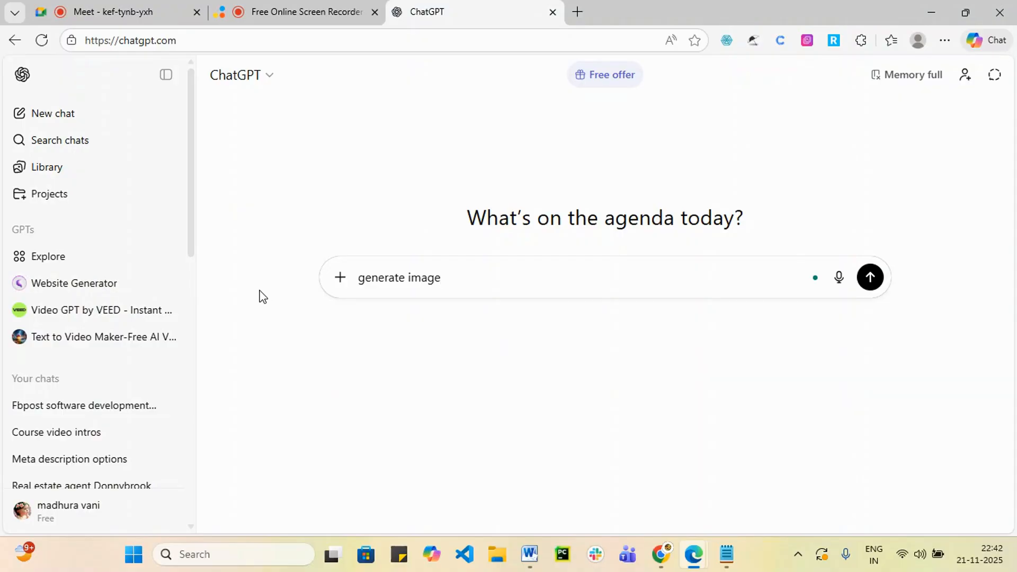
type("baby playin")
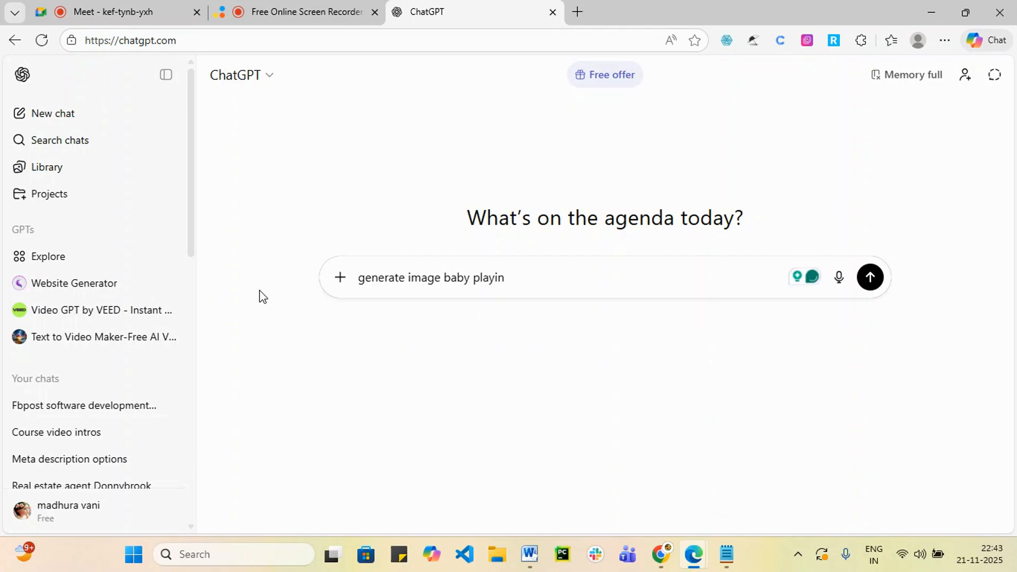
type("g in ga")
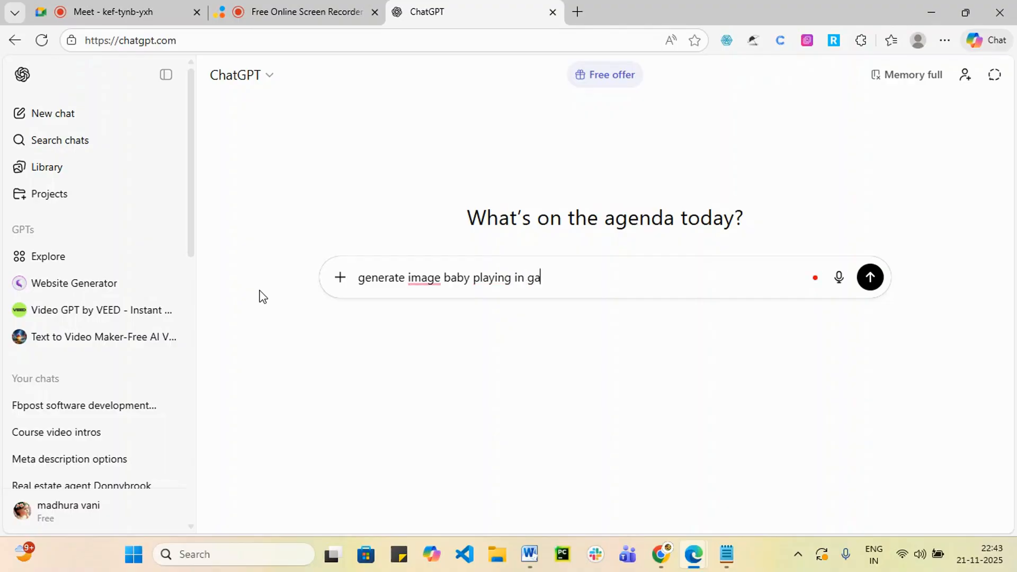
type("rden with")
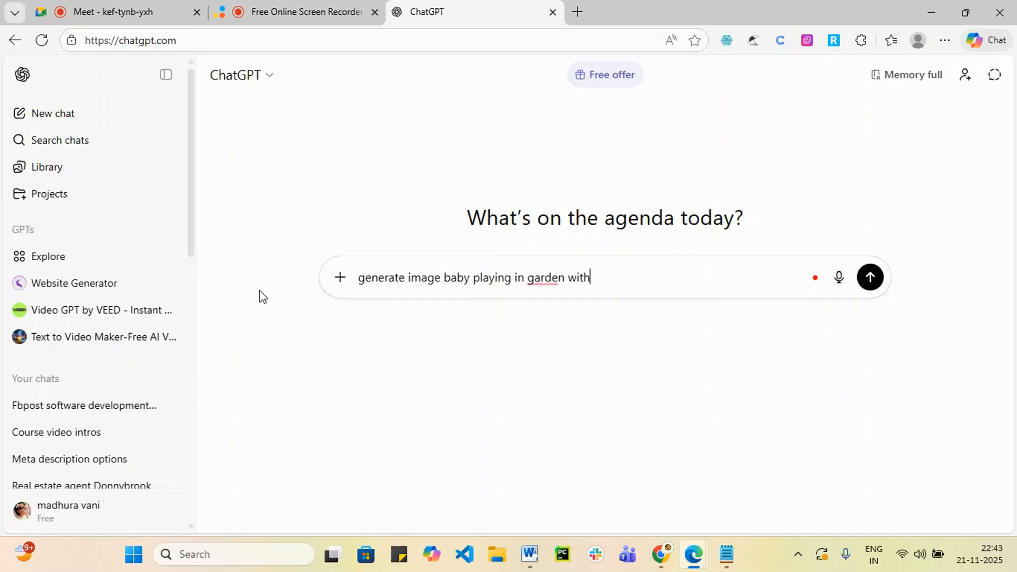
type(" t")
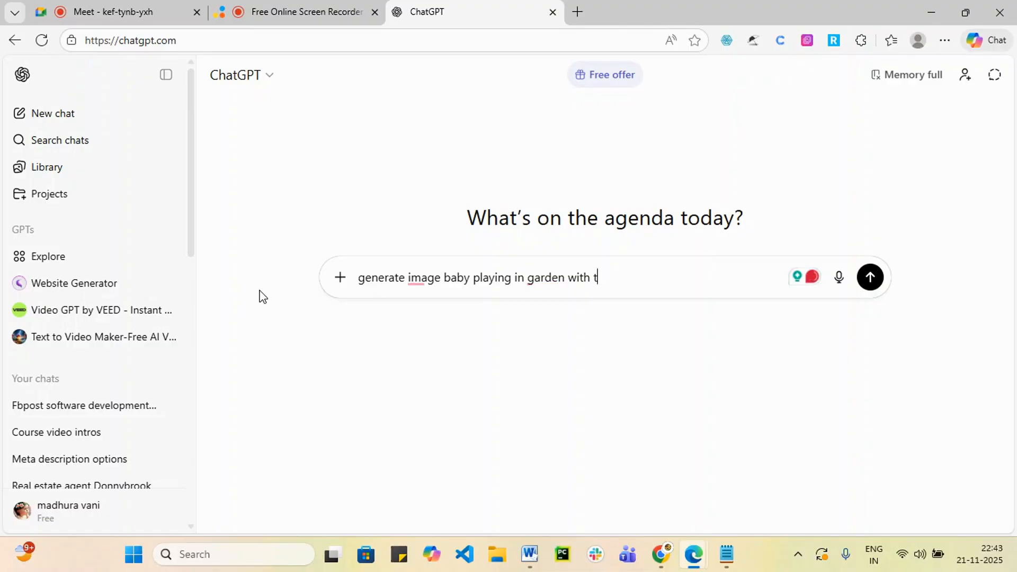
key("BackSpace")
type("rabbi")
- Accept the article corrections "a garden", "an image" and "a rabbit" in the prompt and send it
mouse_move(545, 283)
left_click(554, 322)
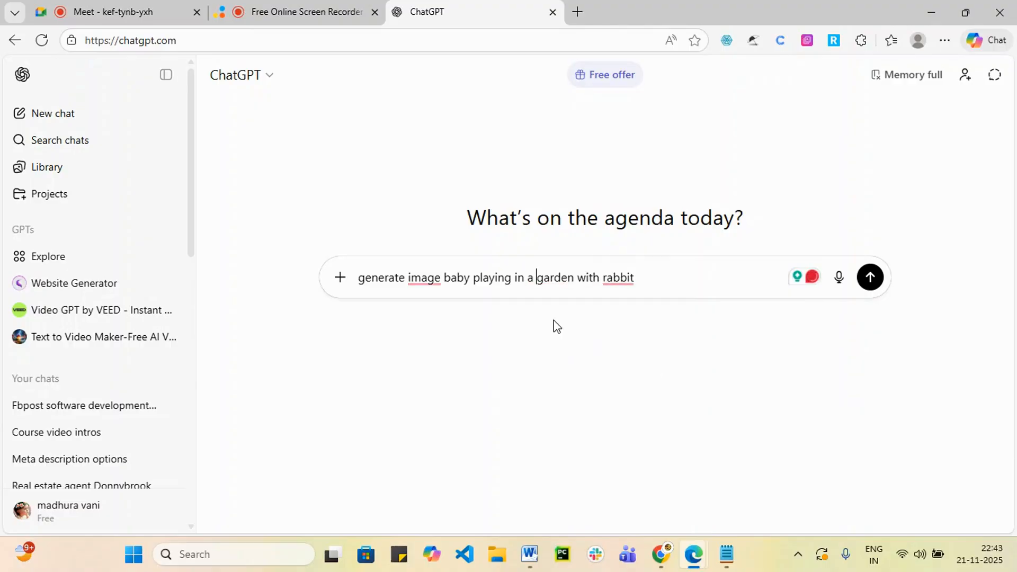
mouse_move(424, 280)
left_click(432, 321)
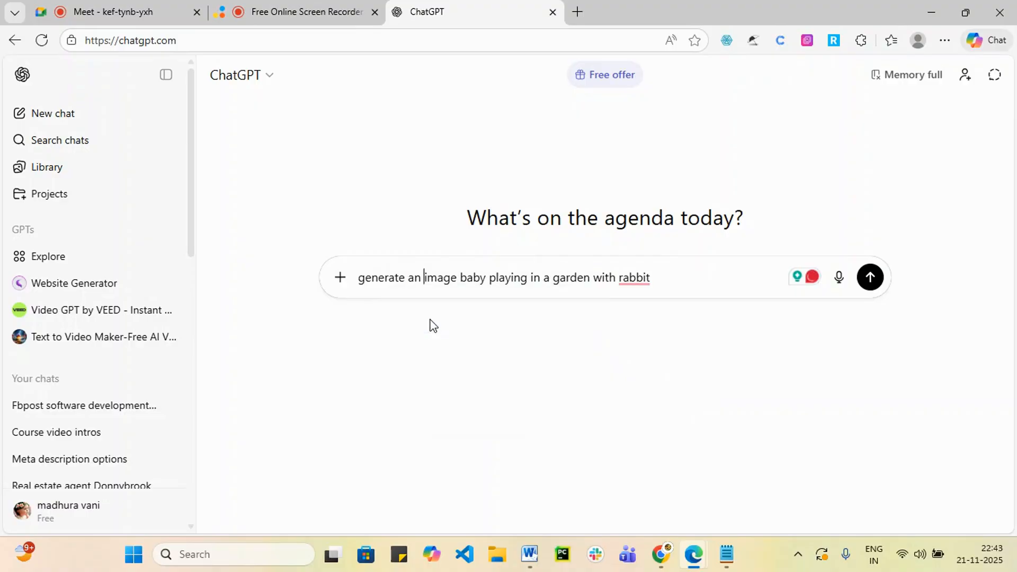
mouse_move(638, 280)
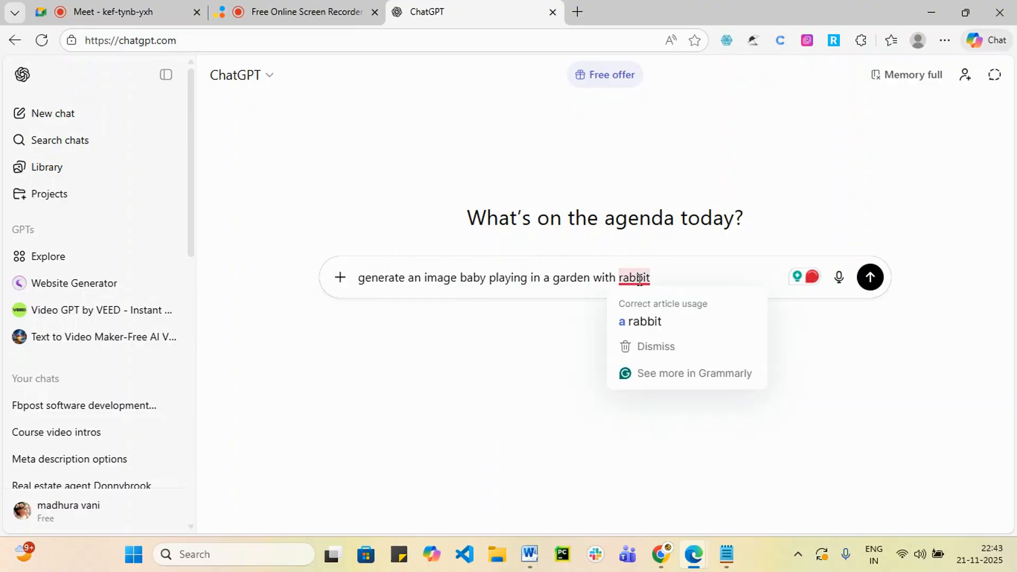
left_click(633, 321)
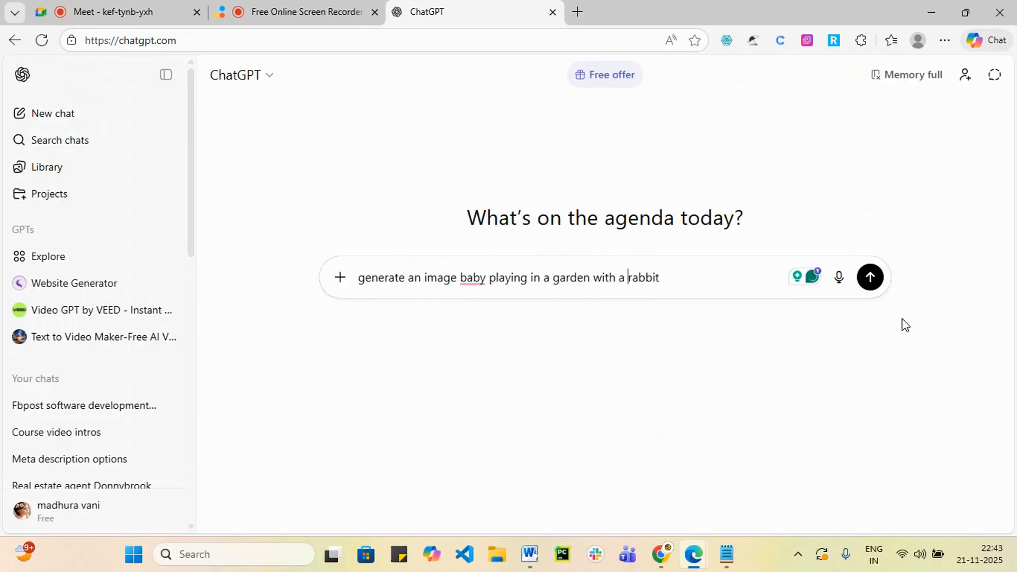
mouse_move(456, 286)
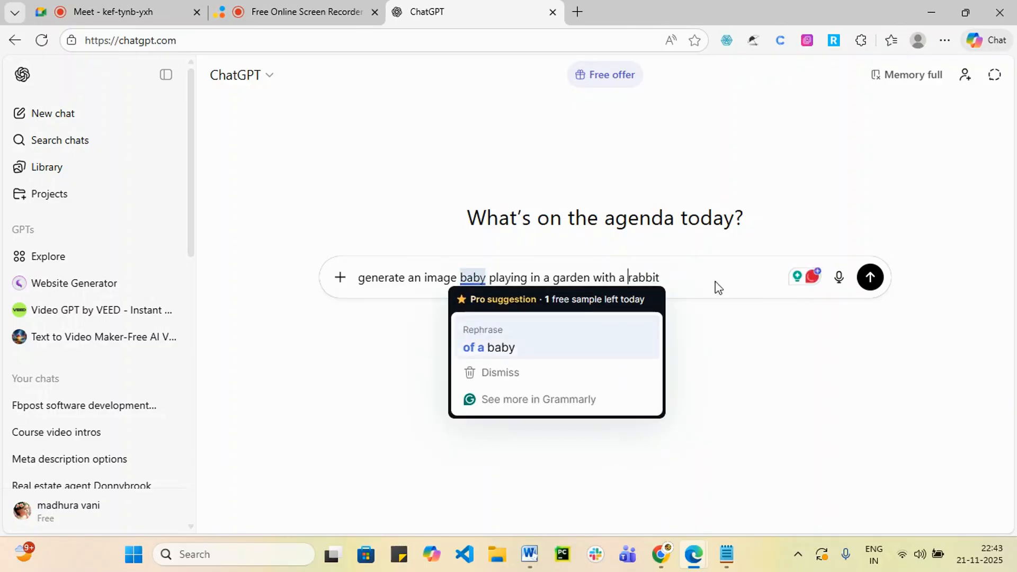
left_click(870, 277)
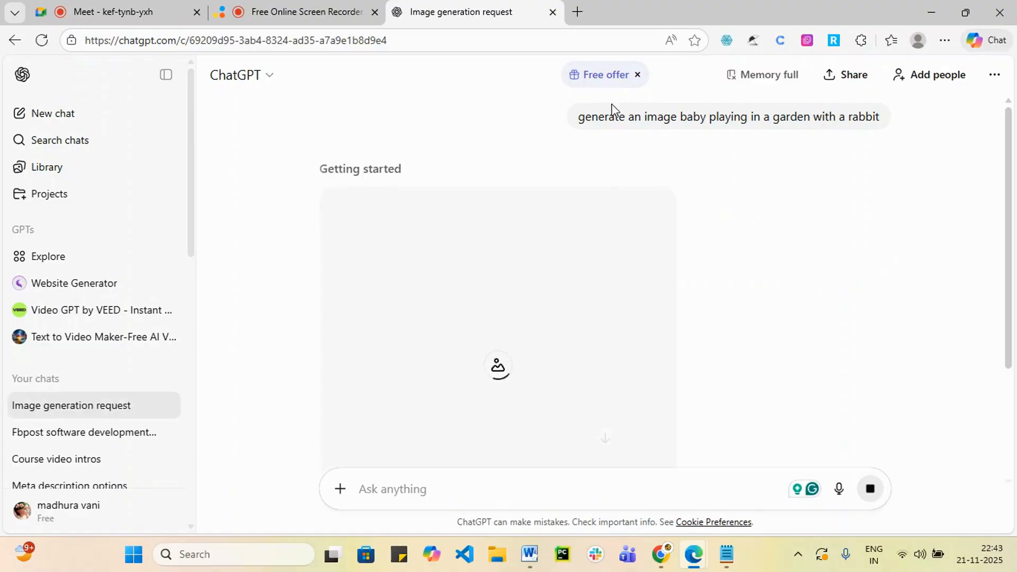
- Open chatgpt.com in an additional browser tab, check the image request's progress and return to the new ChatGPT page
left_click(578, 11)
type("chatgpt.com")
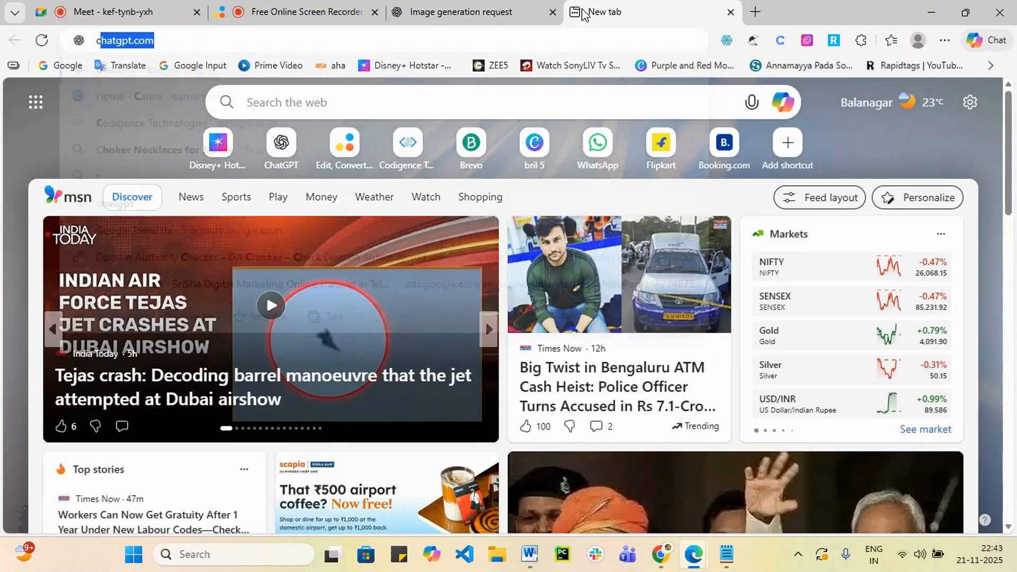
key("Return")
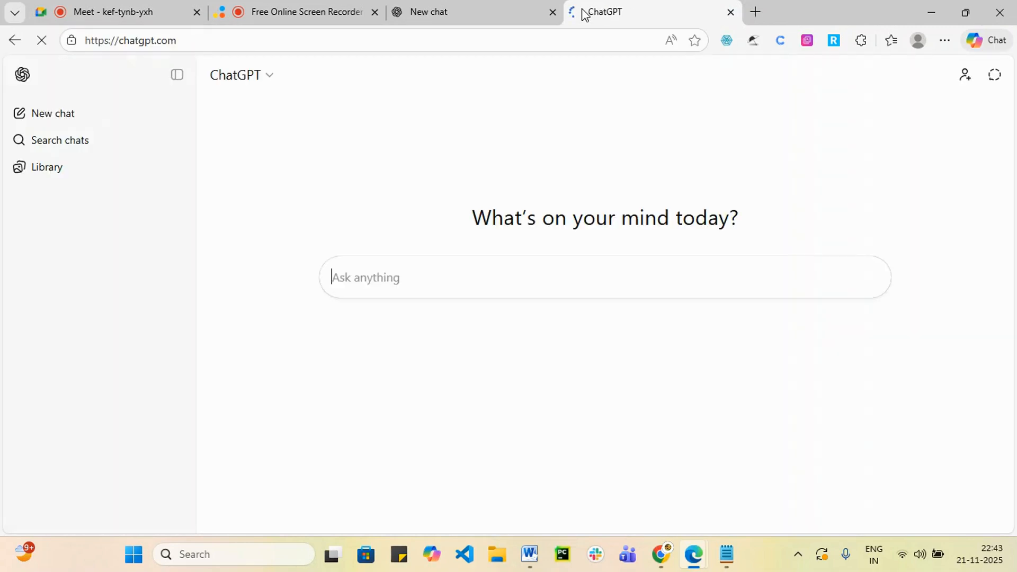
left_click(408, 13)
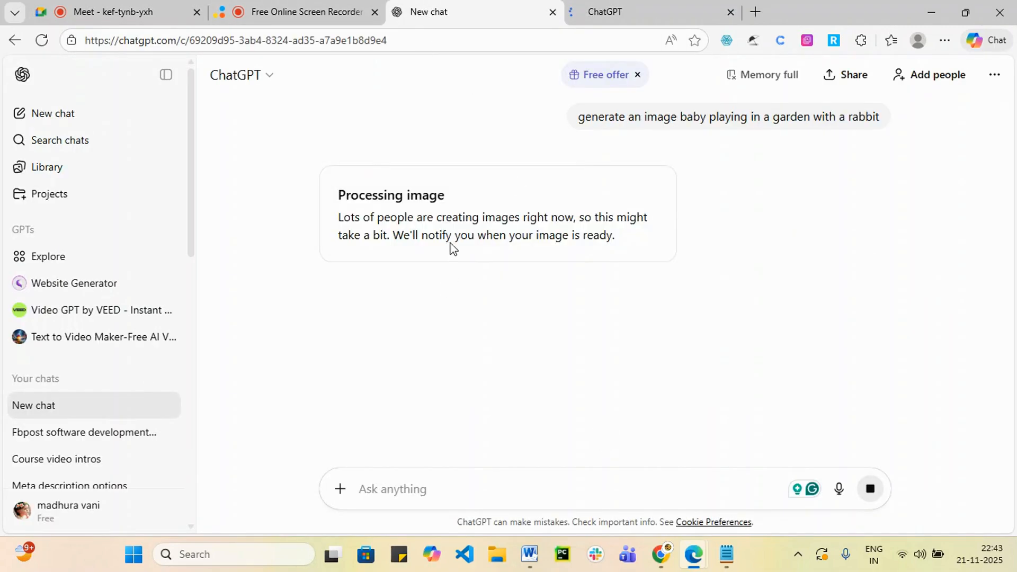
left_click(642, 6)
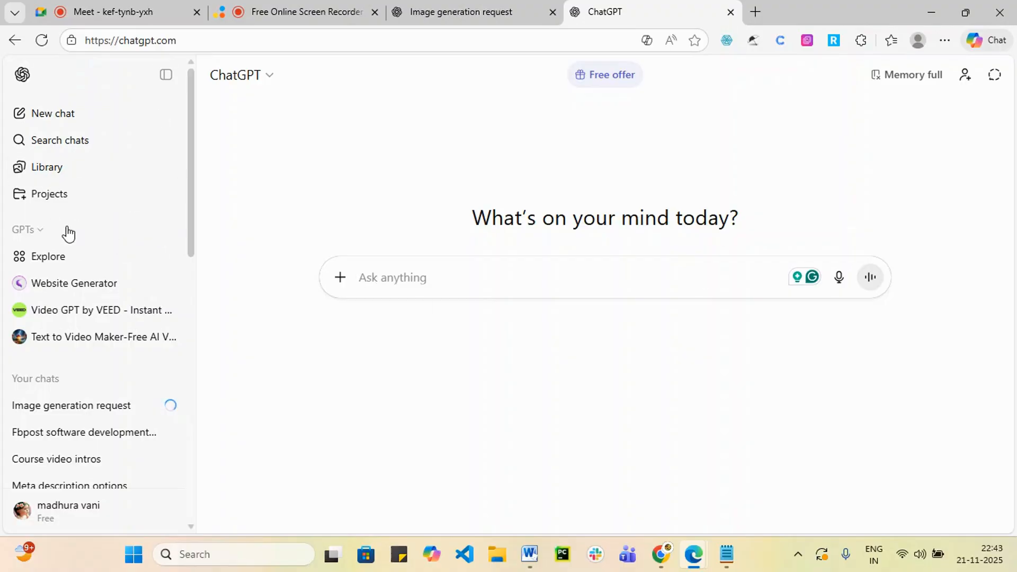
- Open the Explore GPTs directory and browse its featured, trending and ChatGPT-made GPTs
left_click(37, 262)
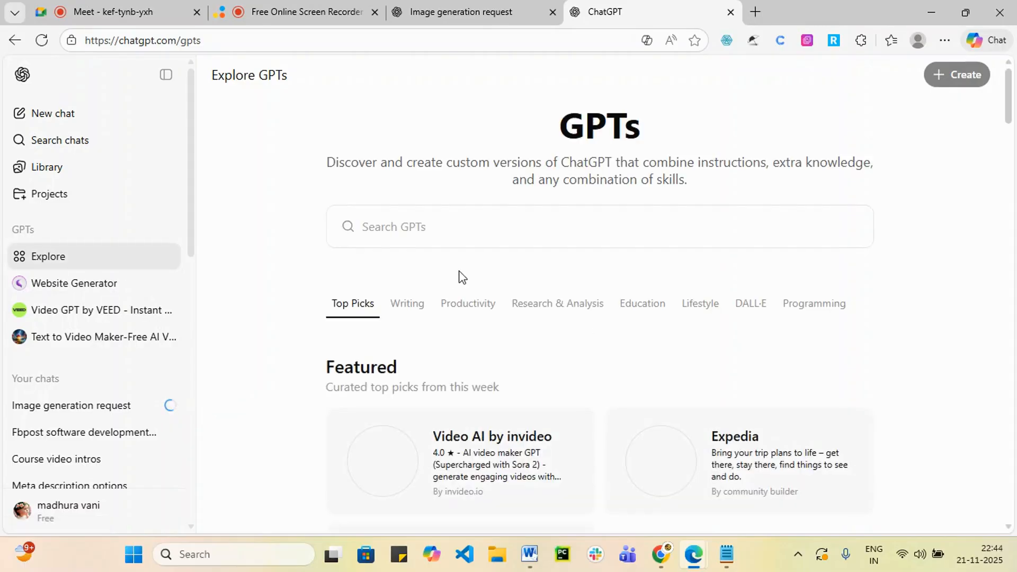
scroll(461, 296, "down", 3)
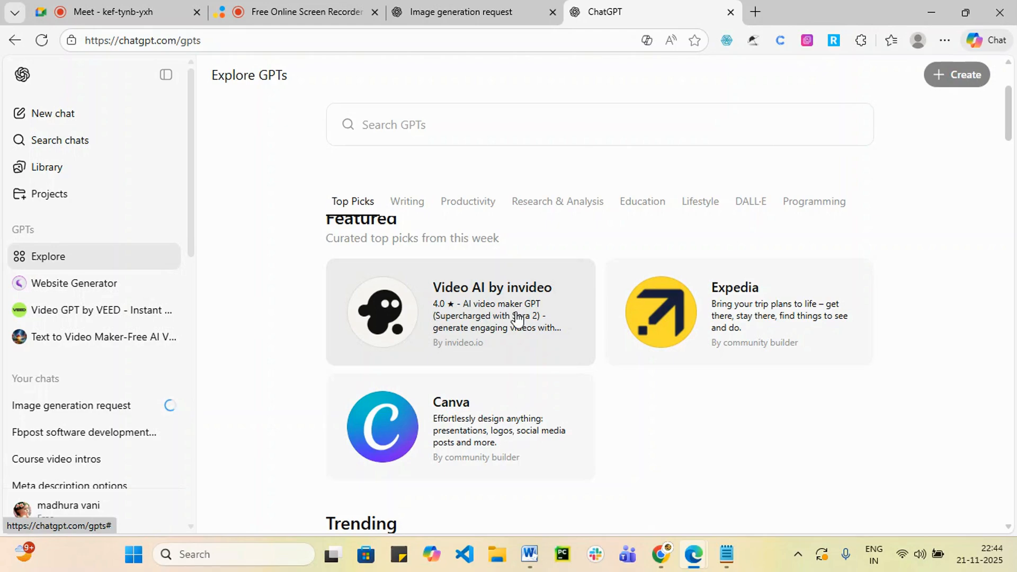
scroll(524, 314, "down", 1)
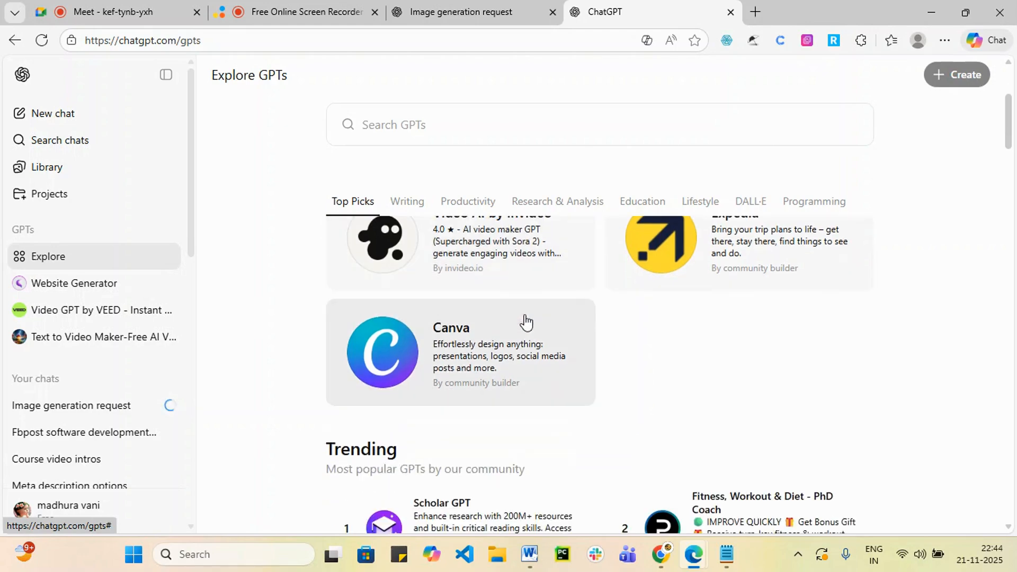
scroll(545, 324, "down", 1)
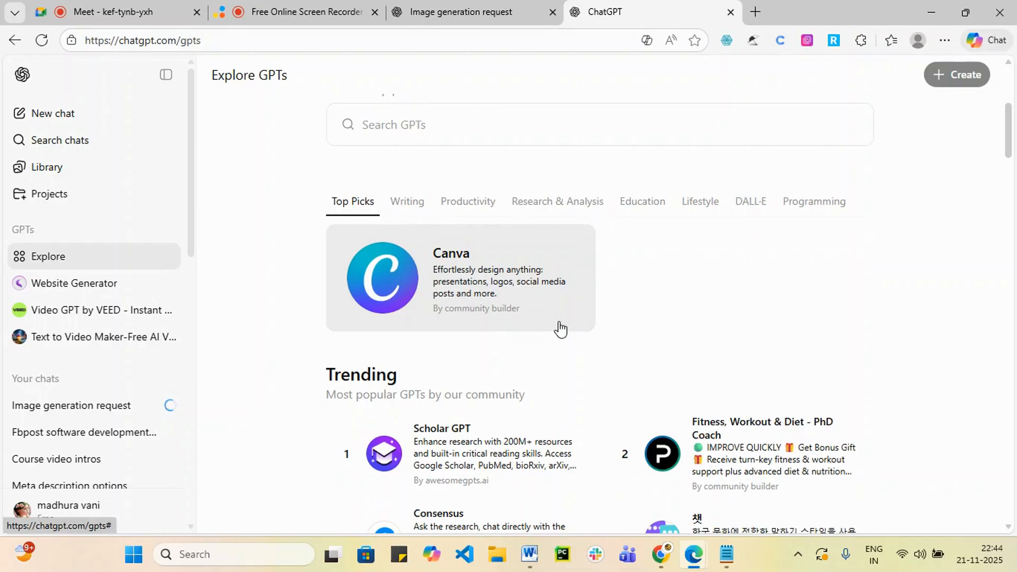
scroll(564, 329, "down", 1)
scroll(631, 431, "down", 4)
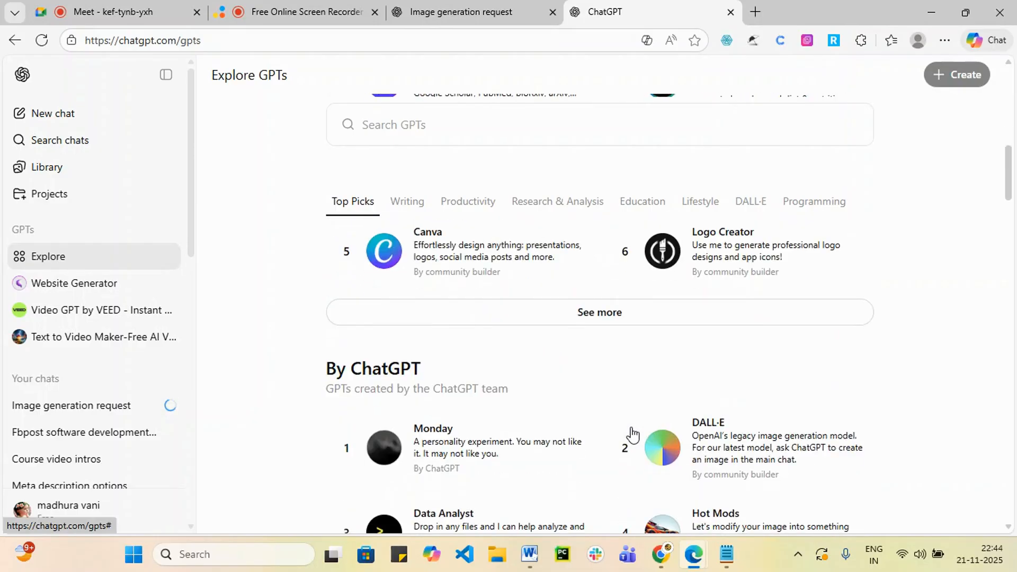
- Search the GPTs directory for "video" and look through the matching video GPTs
left_click(421, 125)
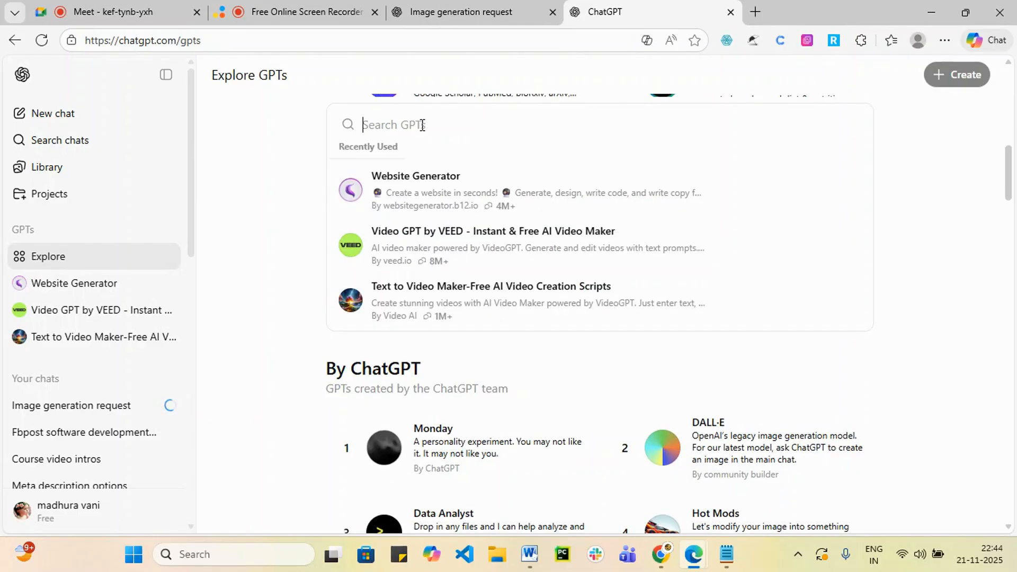
type("video")
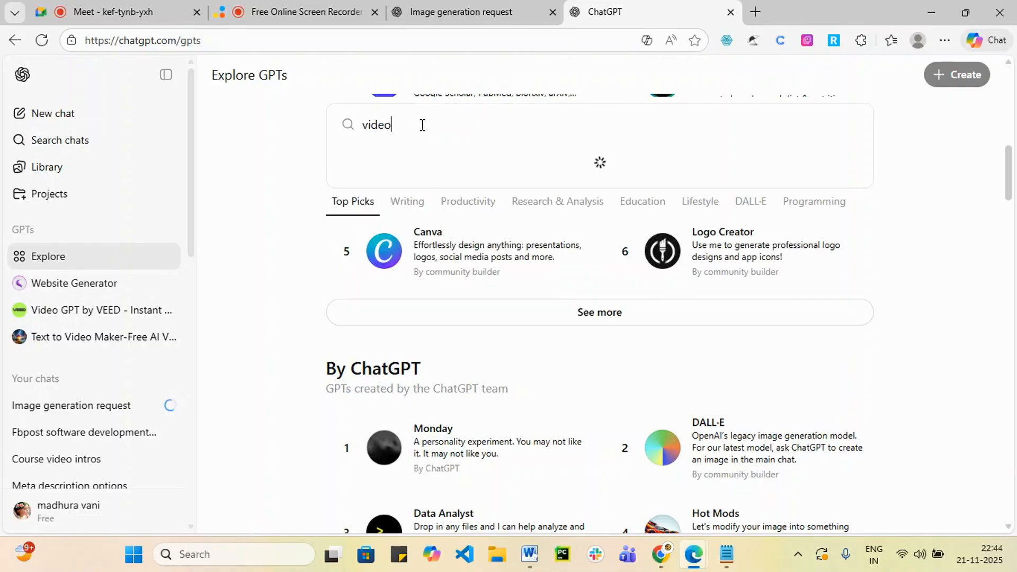
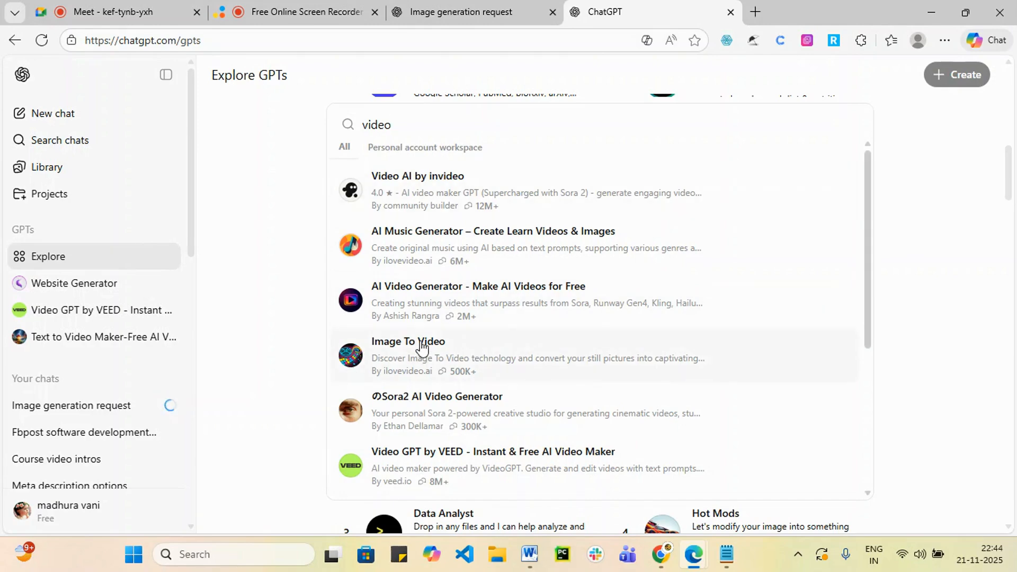
scroll(456, 374, "down", 3)
scroll(479, 393, "down", 2)
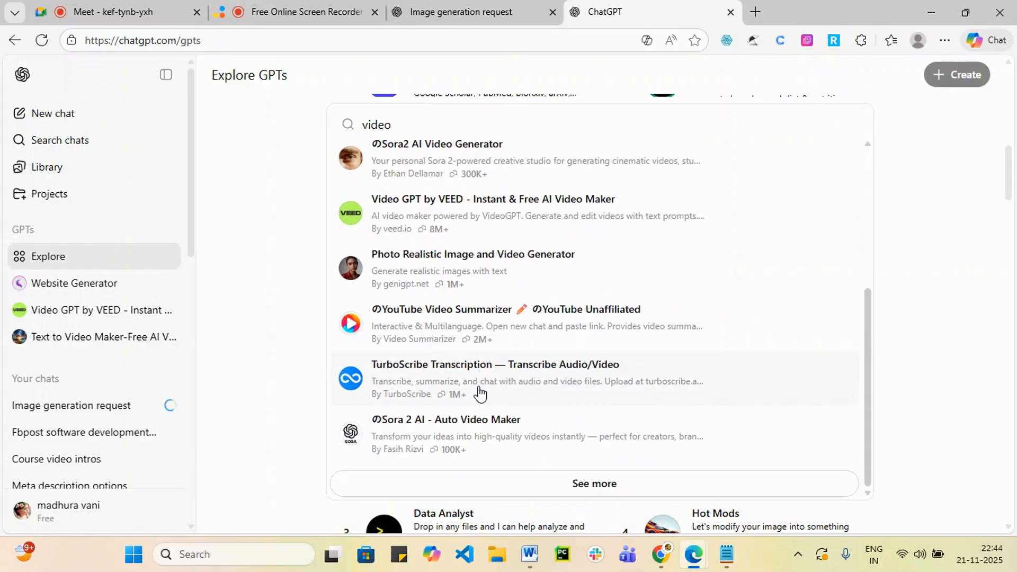
- Select the Image To Video GPT from the search results, check the baby image's progress and start a chat with the GPT
scroll(474, 392, "up", 4)
scroll(424, 363, "up", 1)
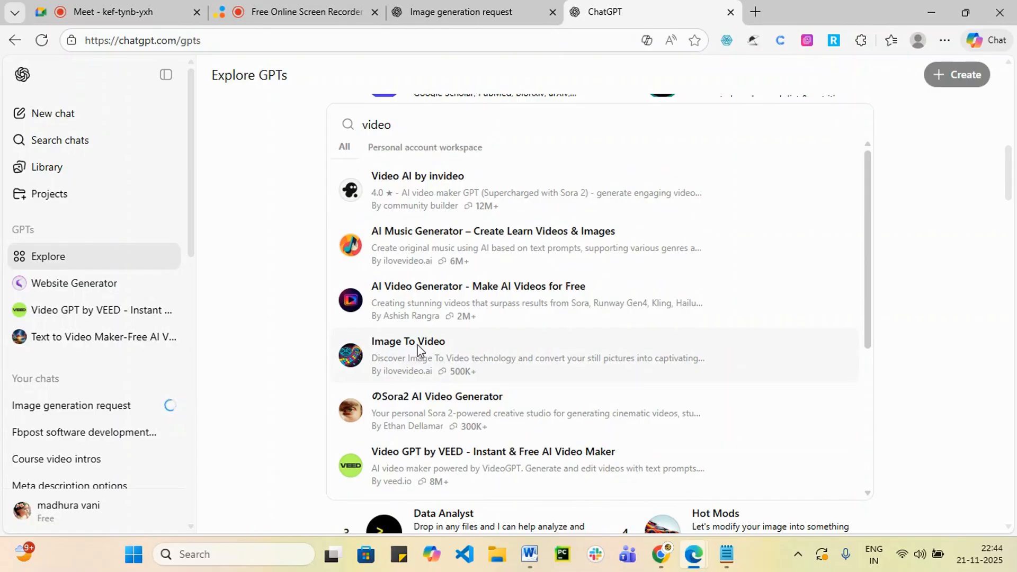
left_click(417, 347)
left_click(524, 8)
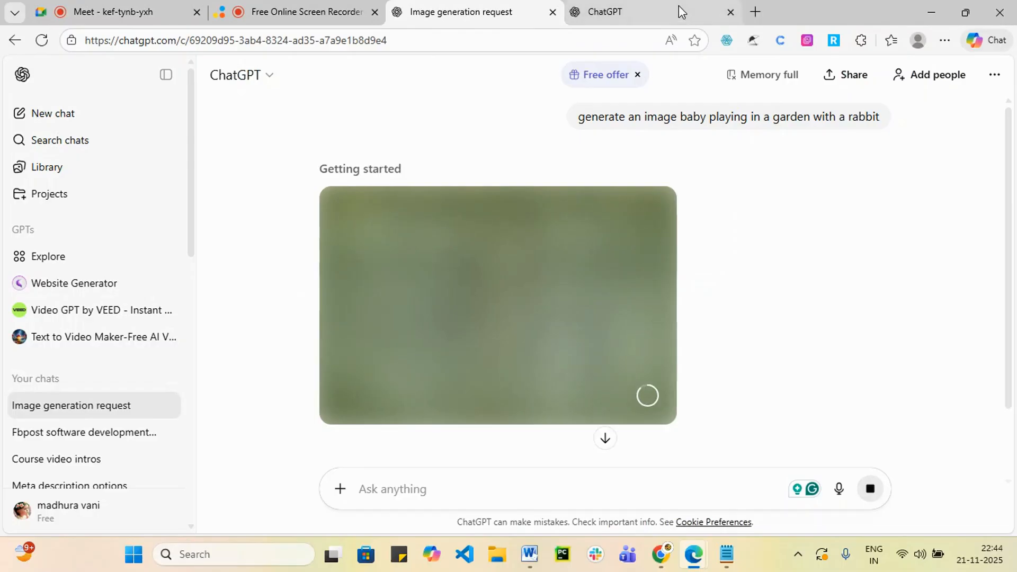
mouse_move(655, 6)
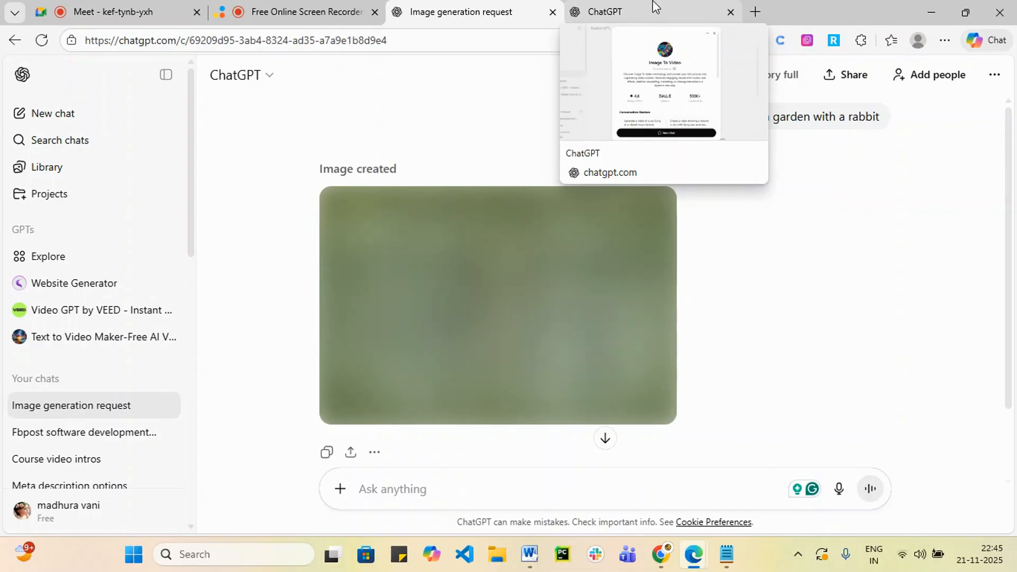
left_click(654, 7)
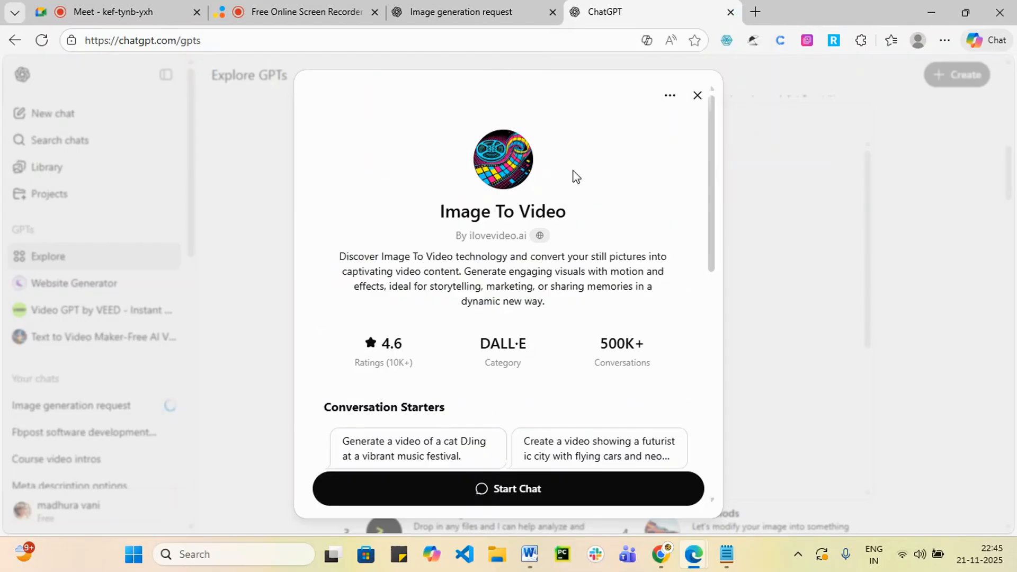
left_click(562, 483)
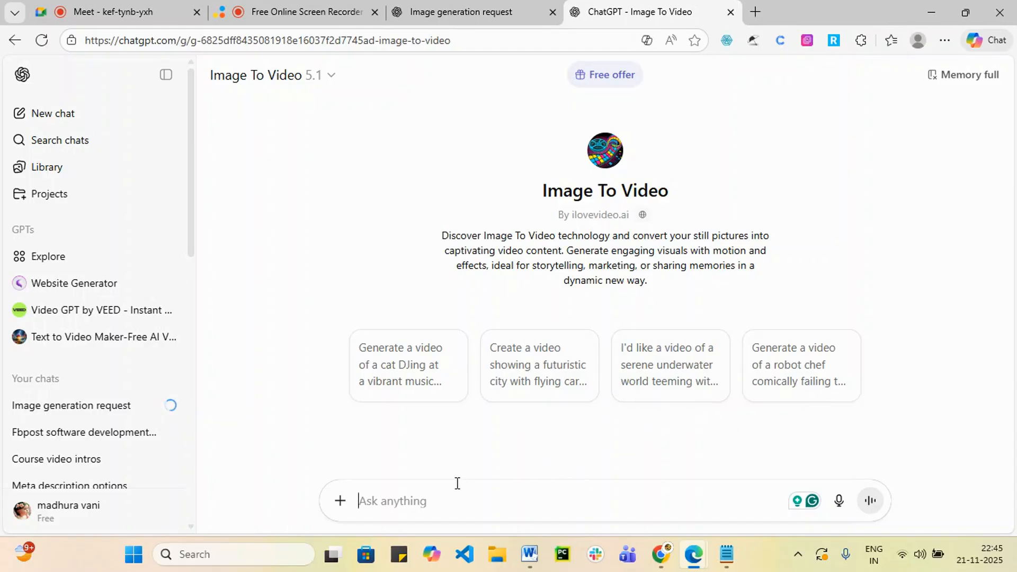
- Attach the picture "WhatsApp Image 2025-11-19 at 12.20.36" from Downloads to the Image To Video chat message
left_click(339, 502)
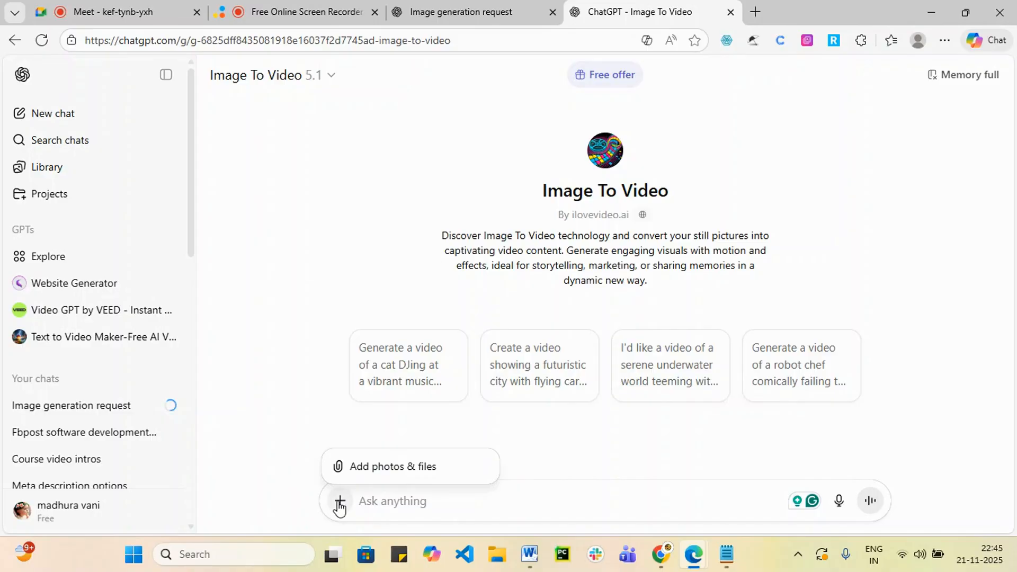
left_click(380, 470)
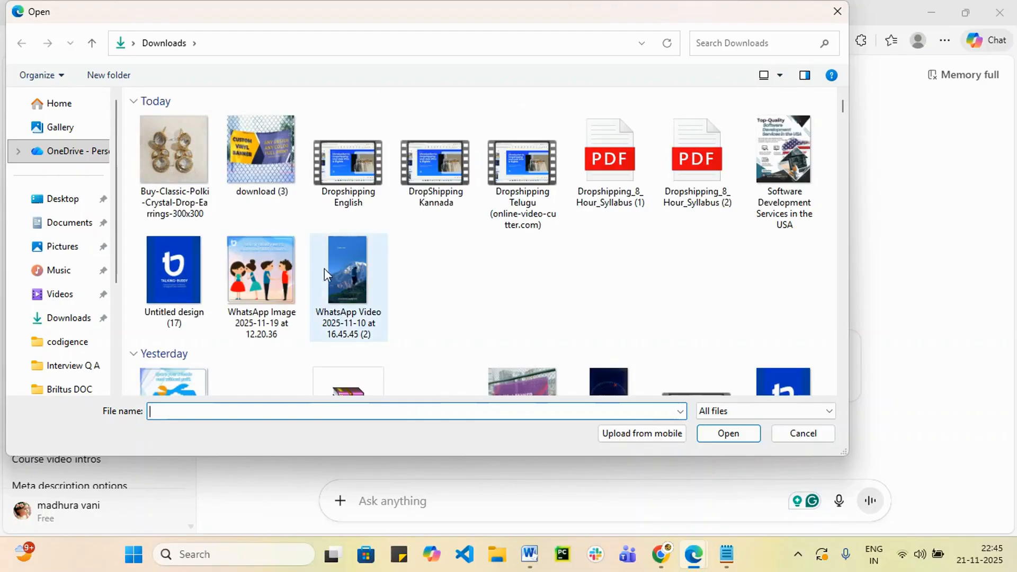
left_click(280, 293)
left_click(721, 435)
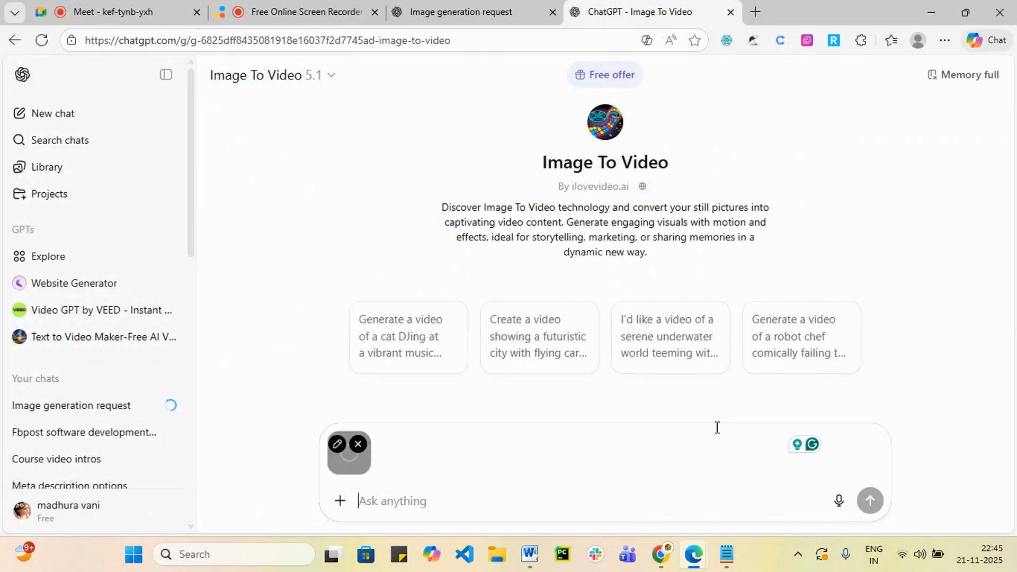
- Write the prompt "convert video while talking people each other" and accept the Grammarly correction "to people"
type("convert")
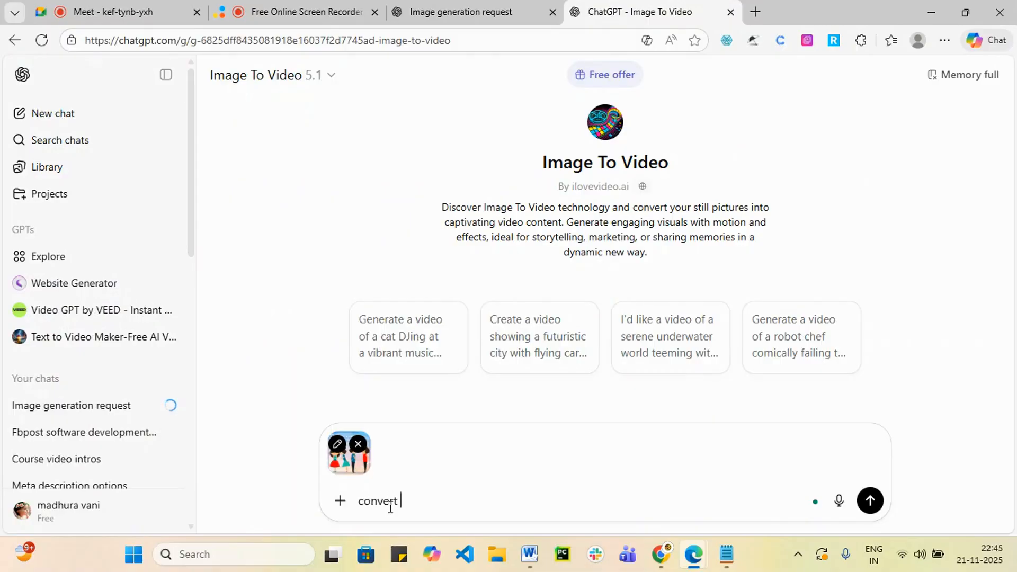
type(" video whi")
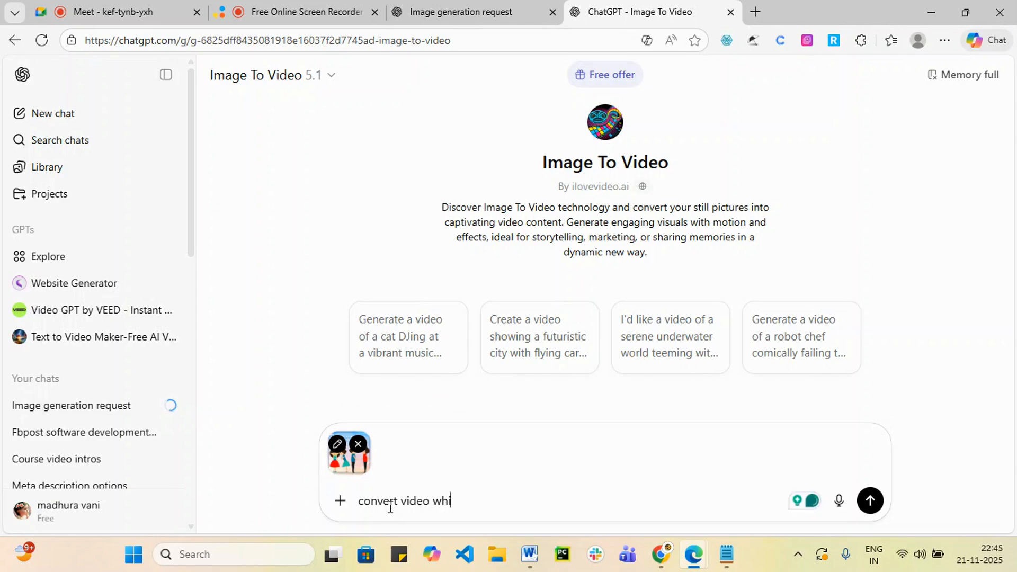
type("l")
key("BackSpace")
type("le t")
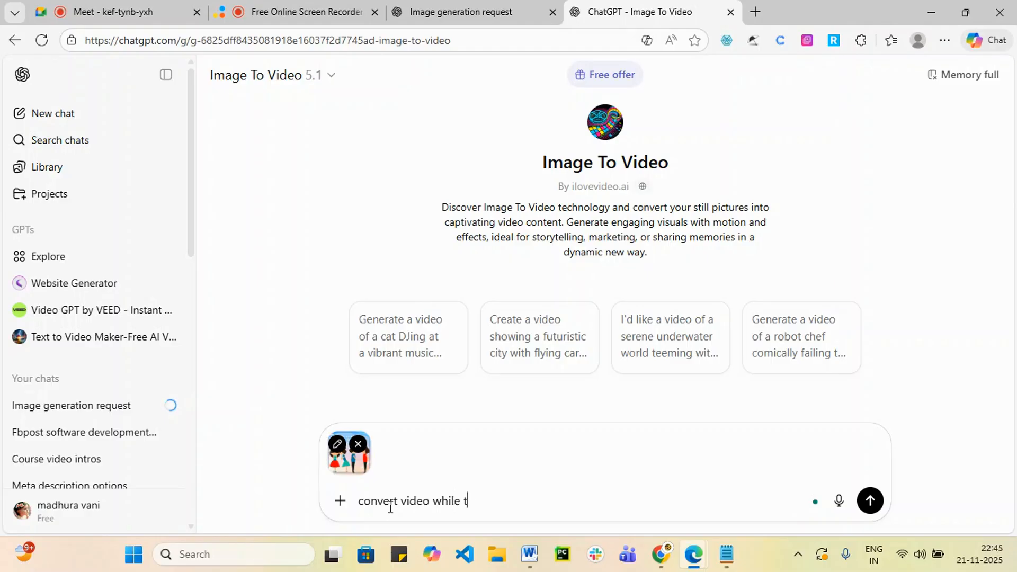
type("alking people ea")
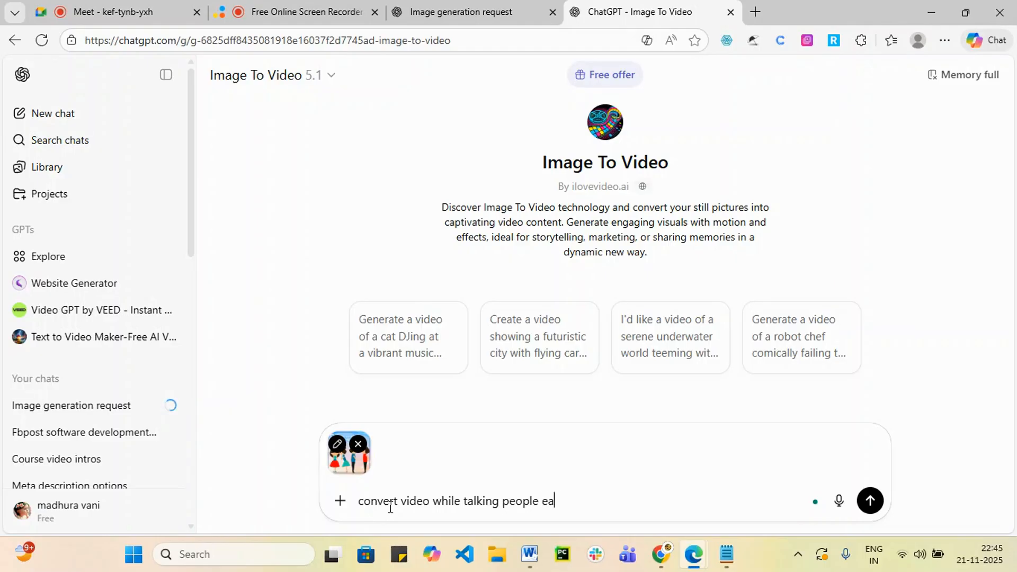
type("ch other")
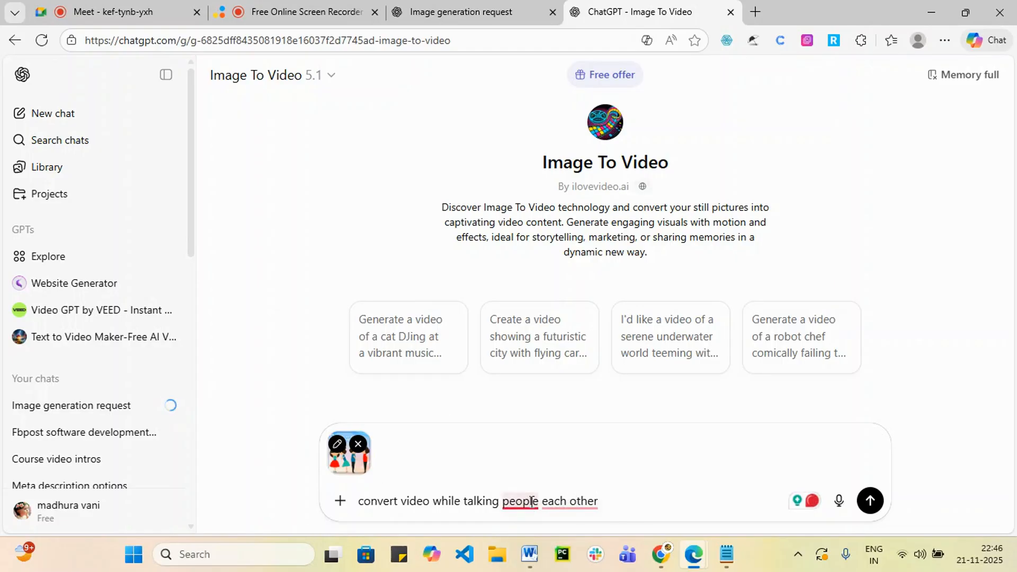
mouse_move(532, 501)
left_click(577, 425)
mouse_move(589, 495)
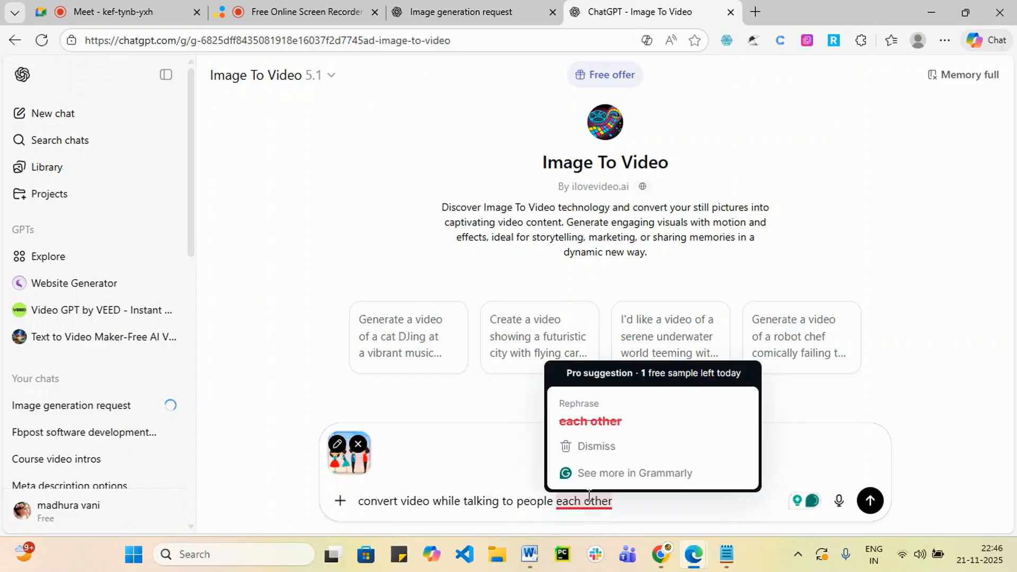
left_click(672, 429)
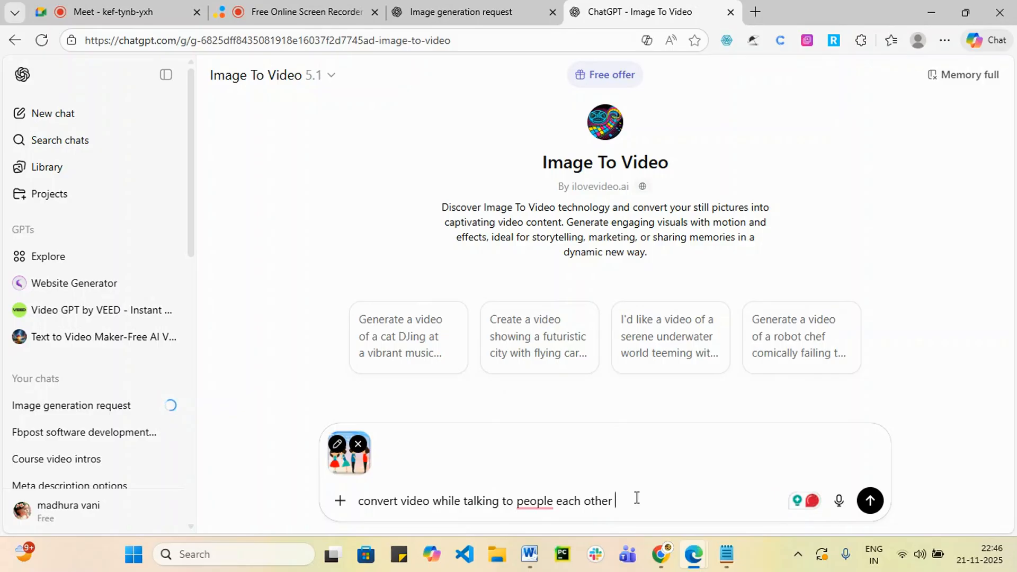
- Add "about digital marekting" to the end of the prompt and send it with the attached picture
type("about sif")
key("BackSpace")
key("BackSpace")
type("d")
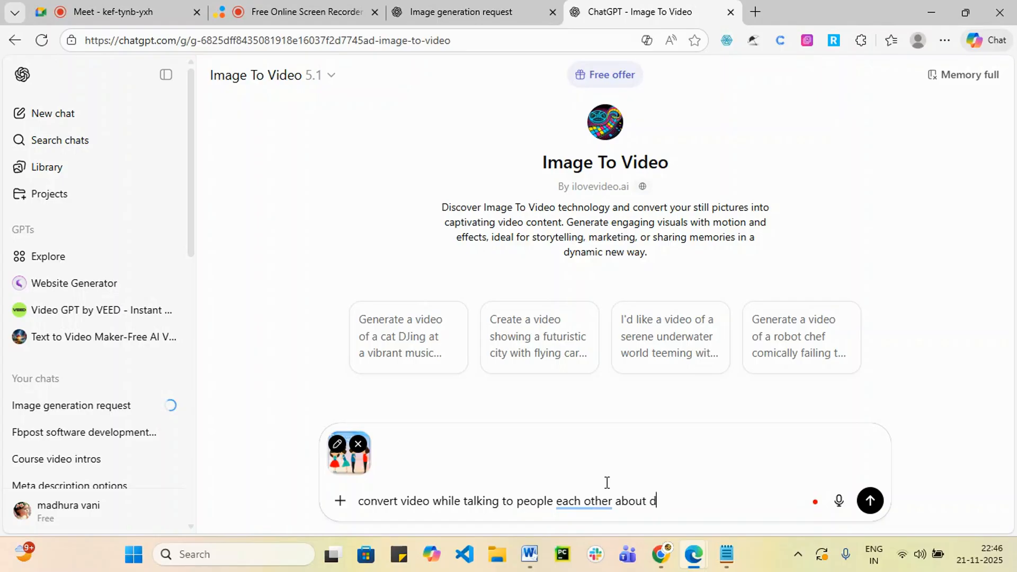
type("igital marekting")
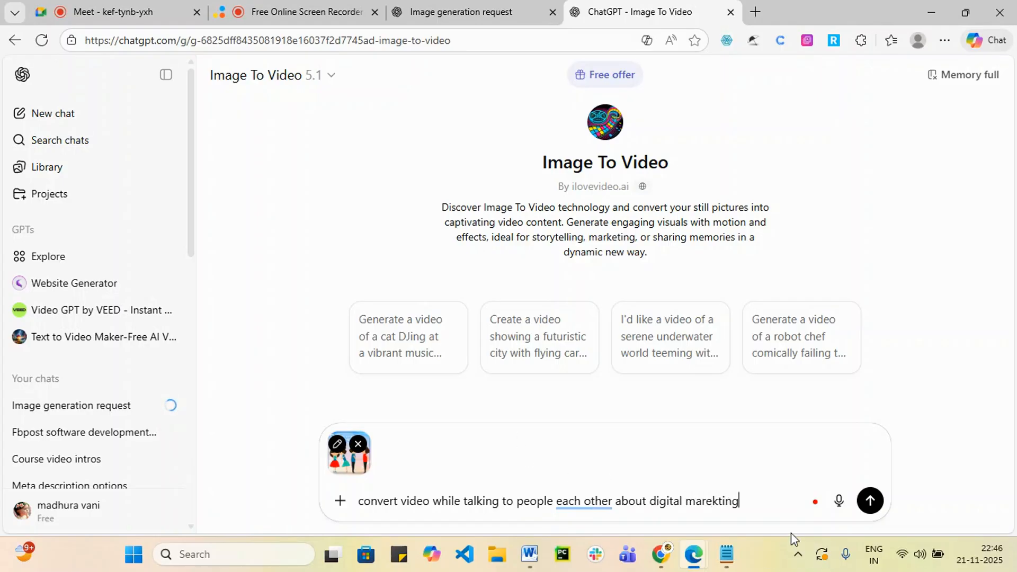
left_click(871, 500)
- Check the generated baby and rabbit image, then return to Image To Video and confirm its request to ilovevideo.ai
left_click(439, 7)
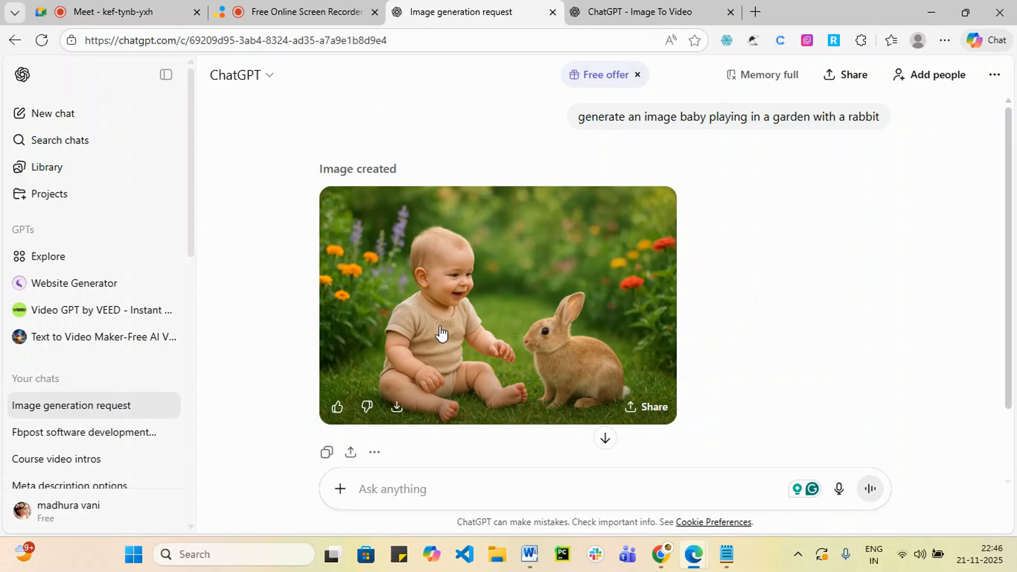
left_click(668, 8)
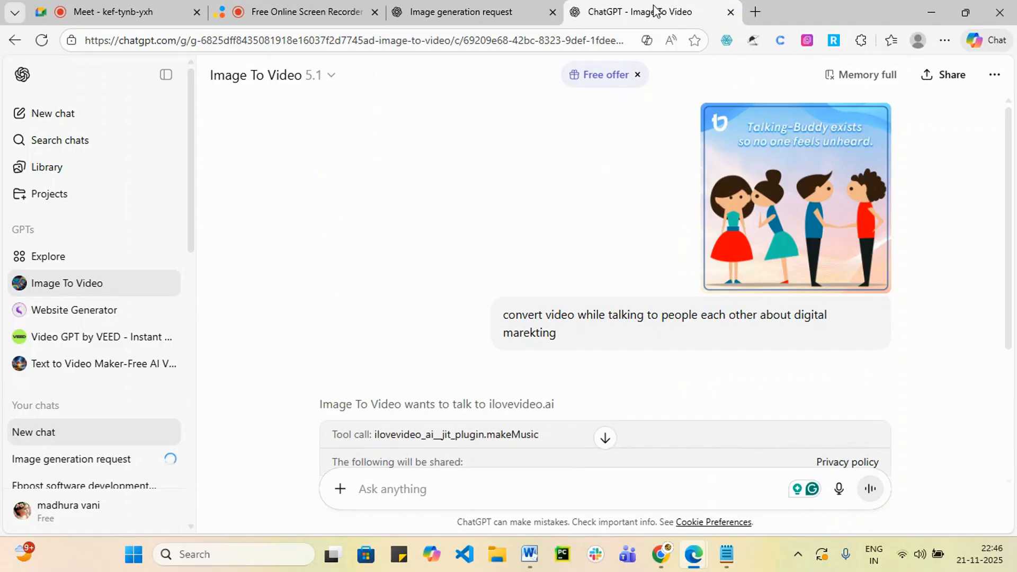
scroll(555, 313, "down", 4)
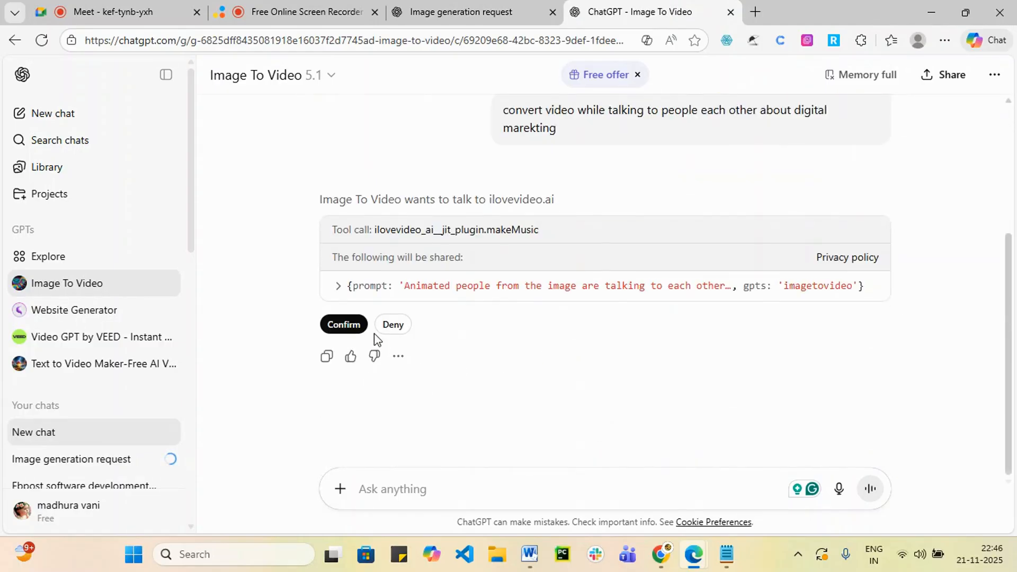
left_click(342, 325)
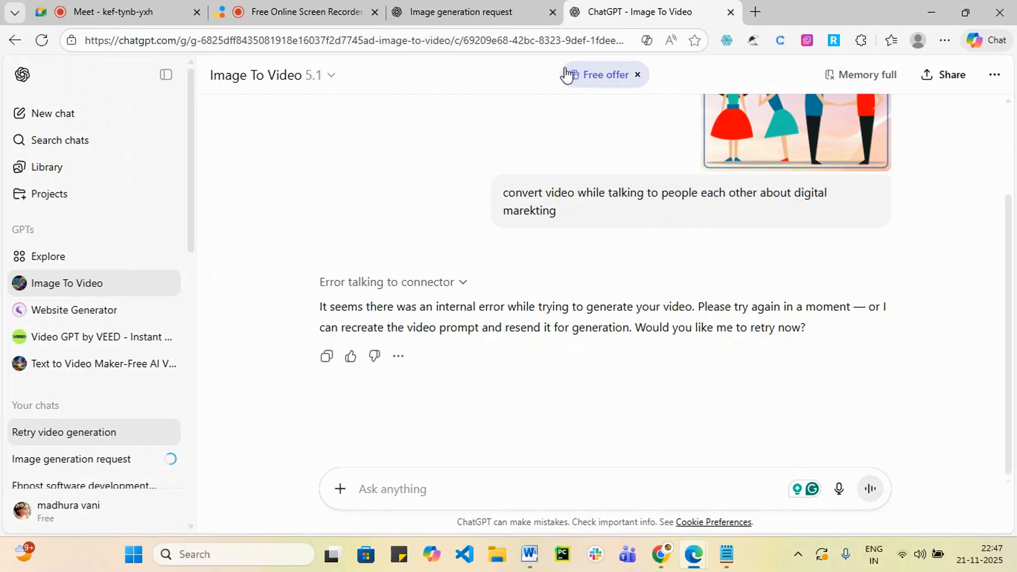
- Open Video GPT by VEED in a new browser tab from the image generation chat
left_click(488, 10)
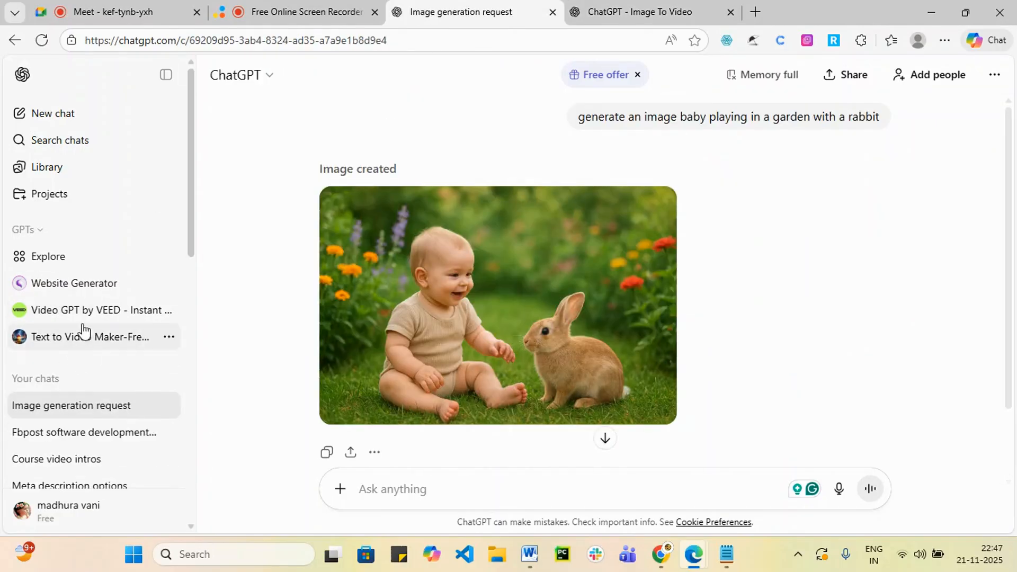
right_click(107, 312)
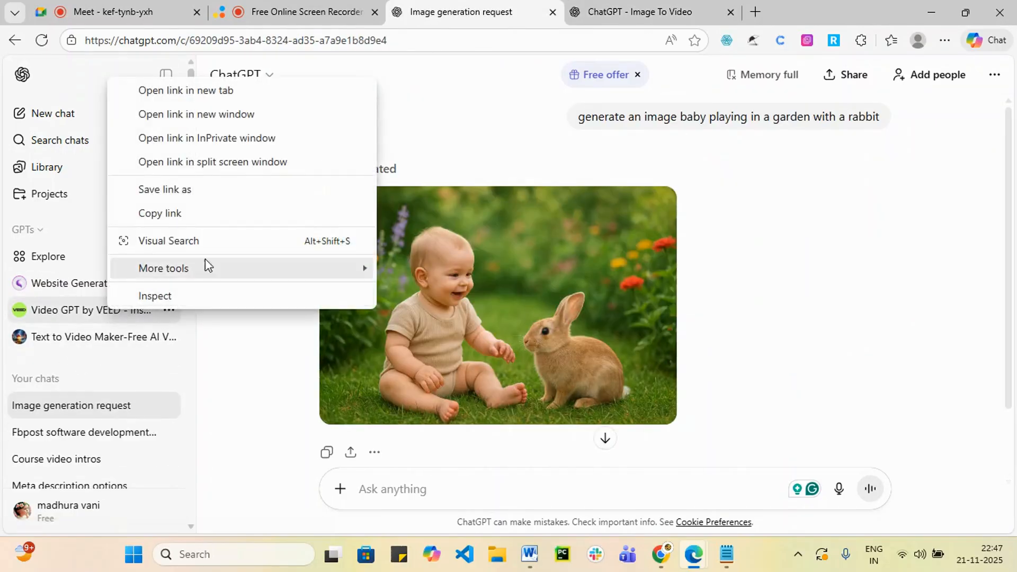
left_click(236, 89)
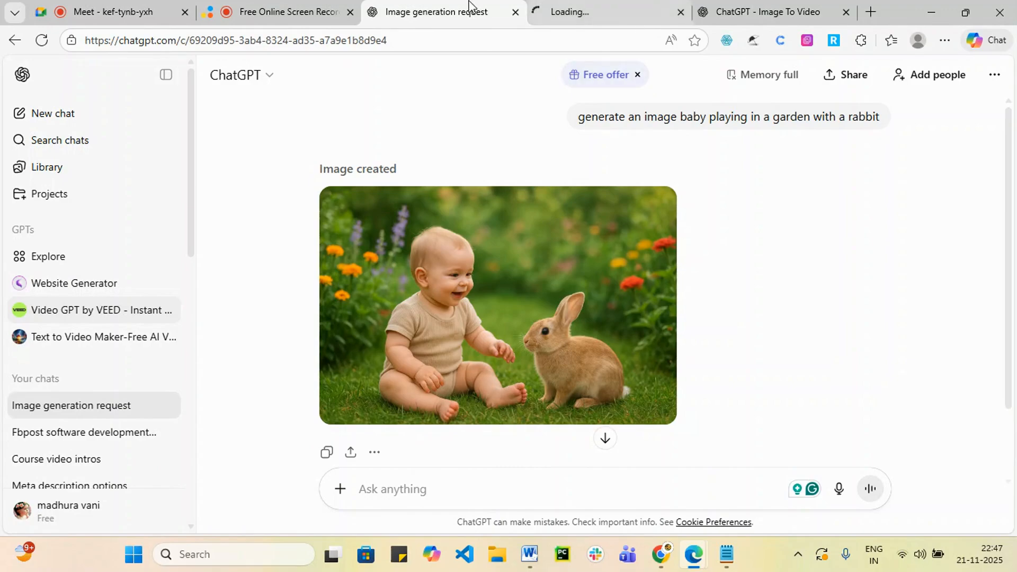
- Expand the connector error details in the Image To Video chat and send the message "create video"
left_click(784, 12)
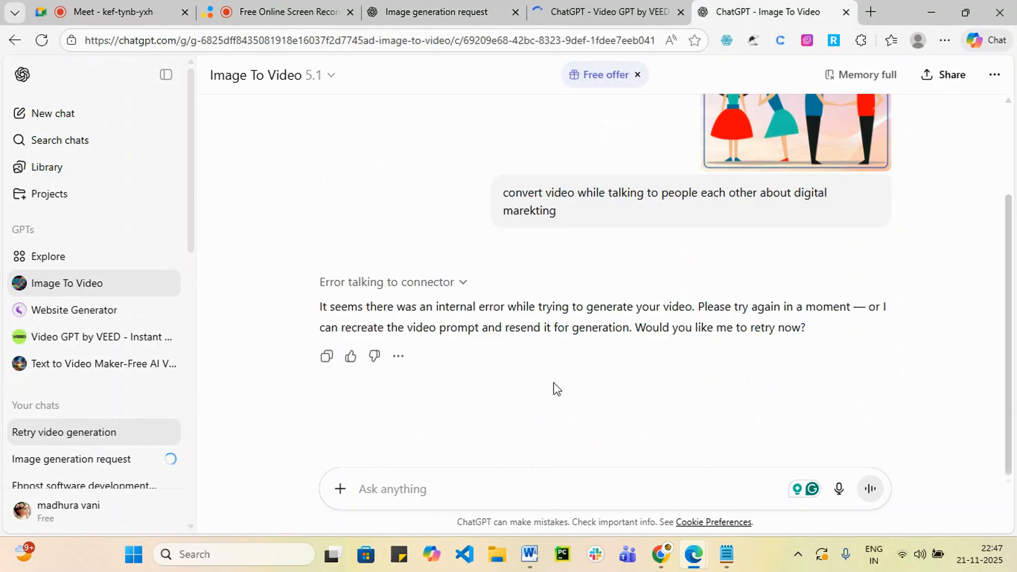
left_click(463, 282)
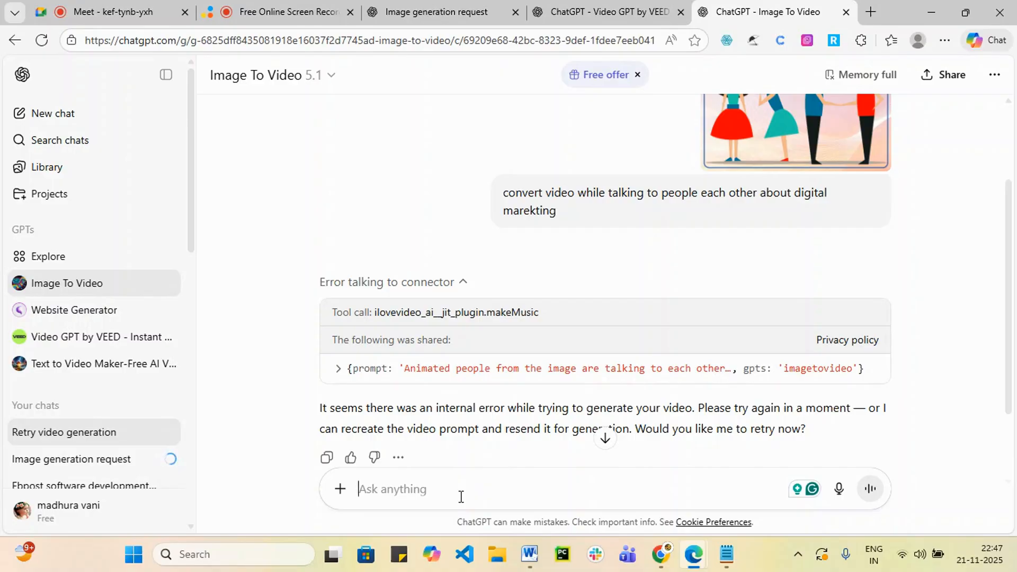
type("create")
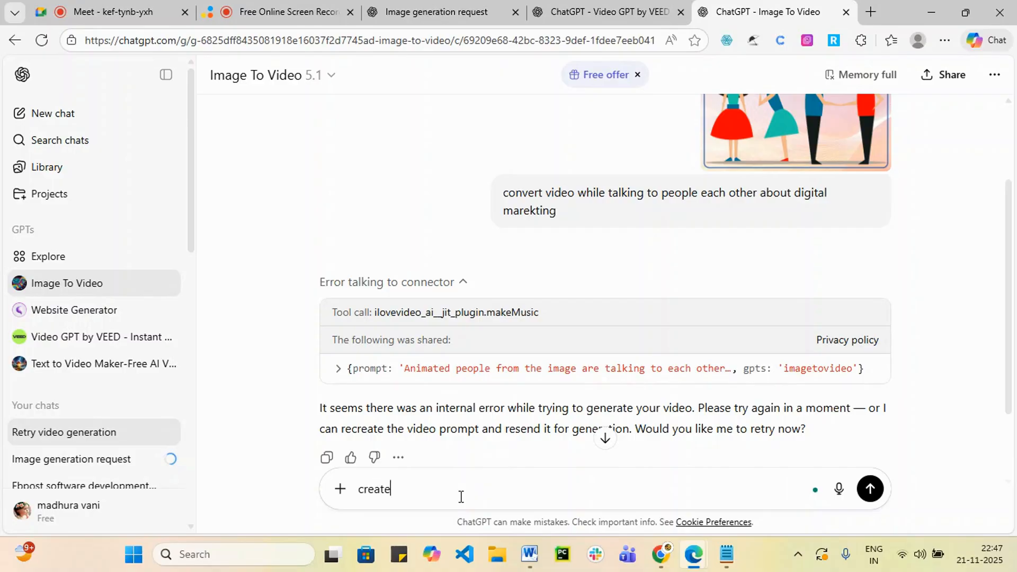
type(" video")
key("Return")
- Send "create video about digital marekting online training" to Video GPT by VEED, then return to the Image To Video chat
left_click(629, 5)
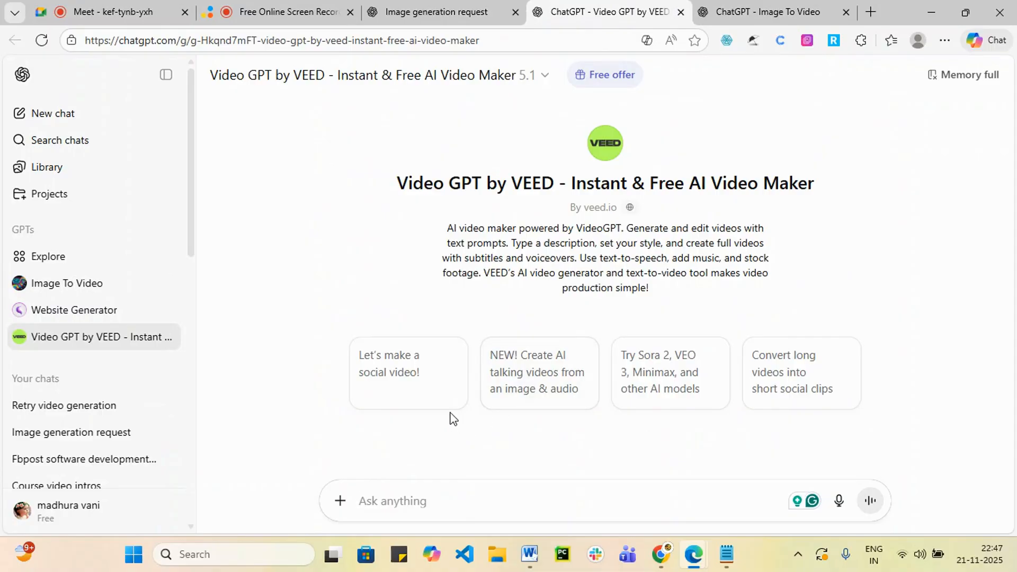
type("c")
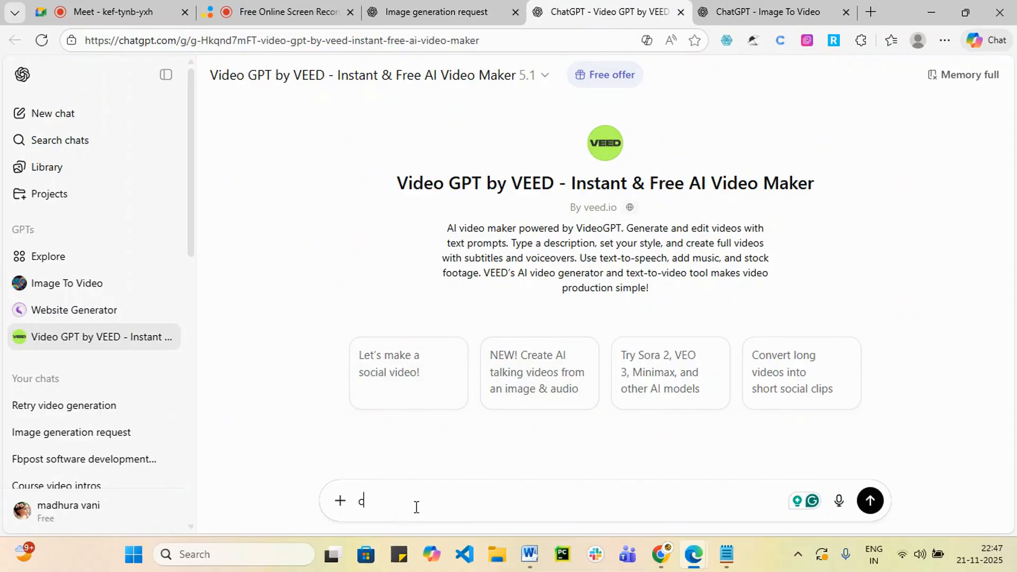
type("reate vi")
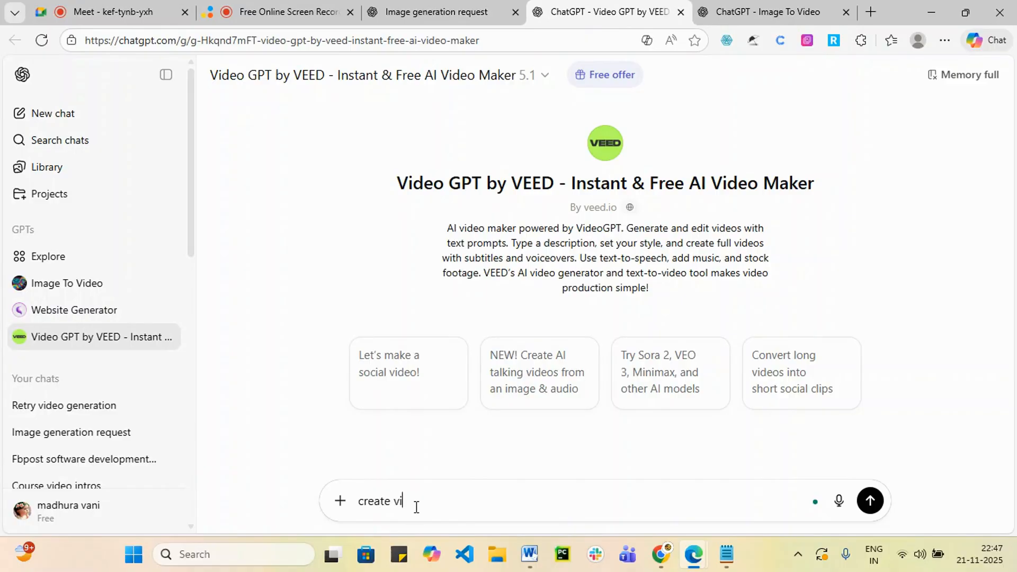
type("deo about digita")
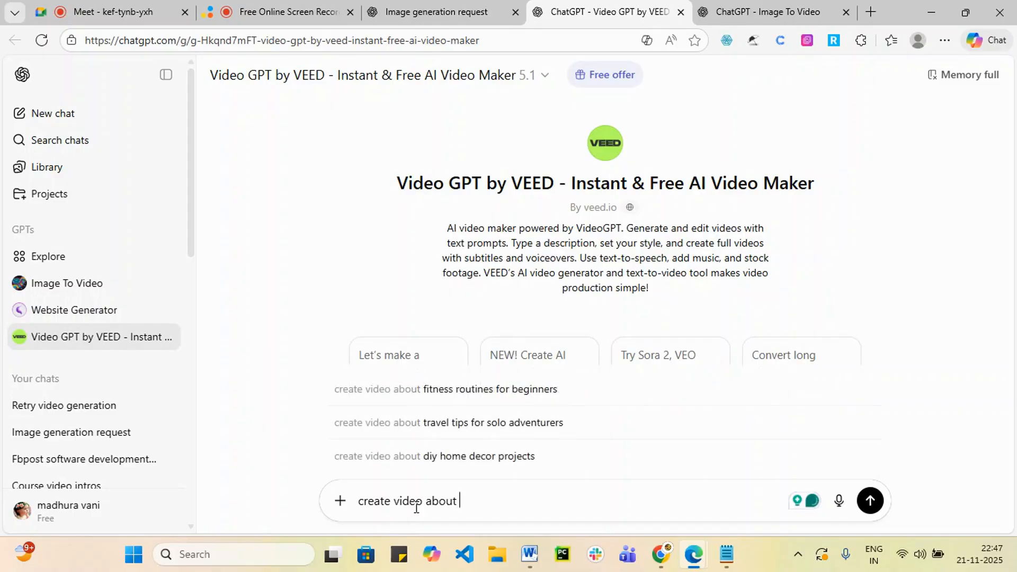
type("l")
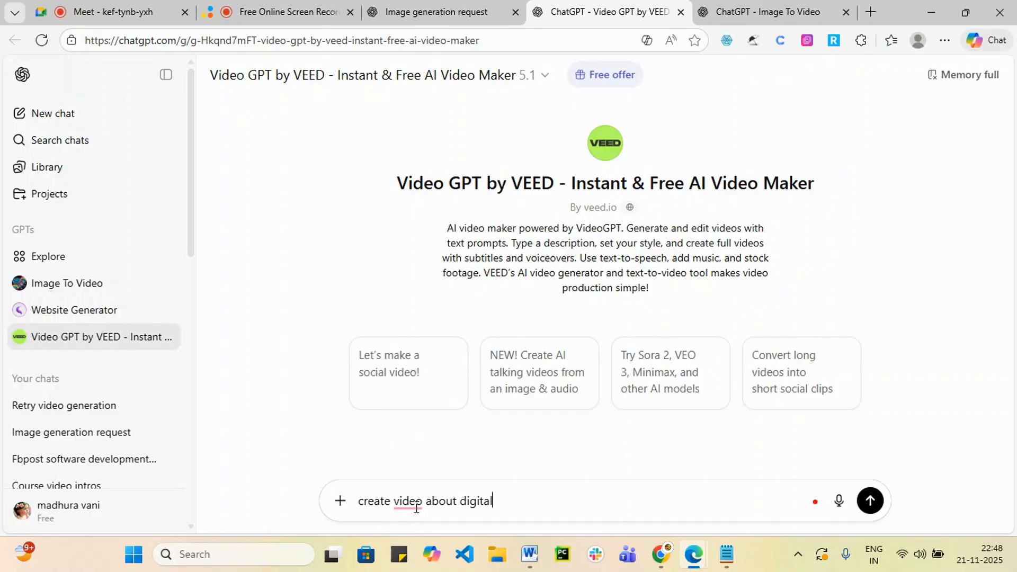
type(" marekting online t")
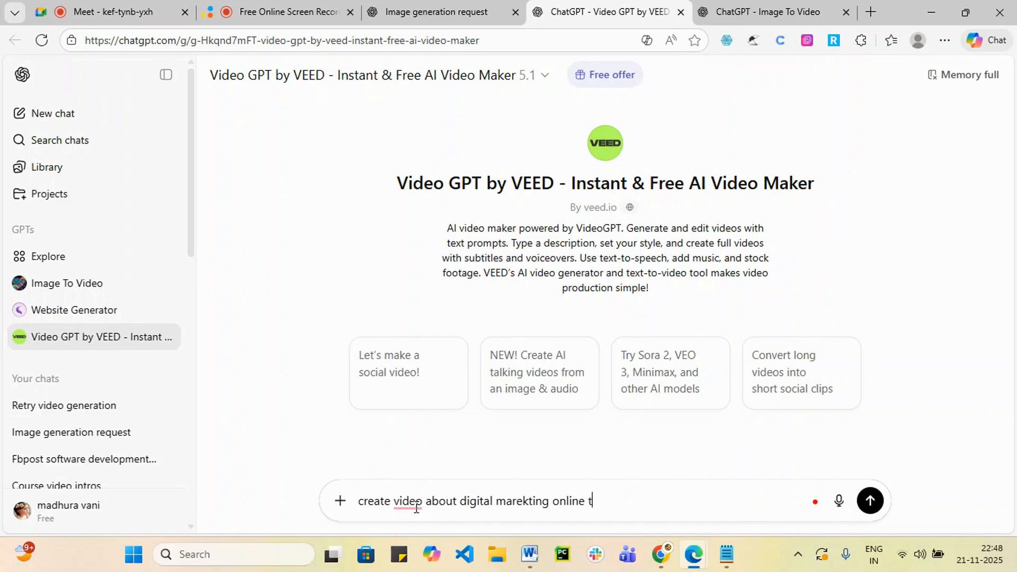
type("raining")
left_click(871, 502)
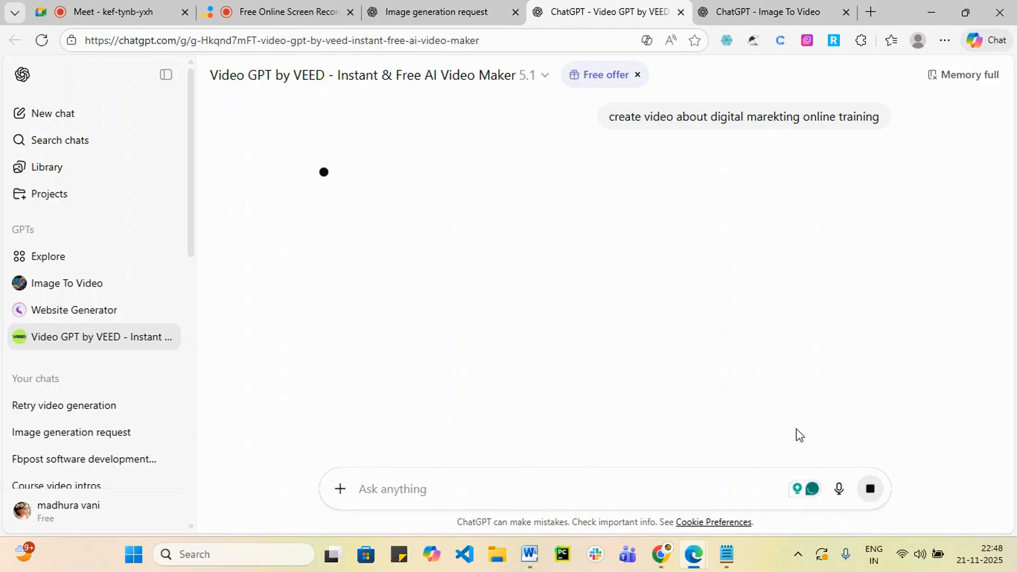
left_click(744, 10)
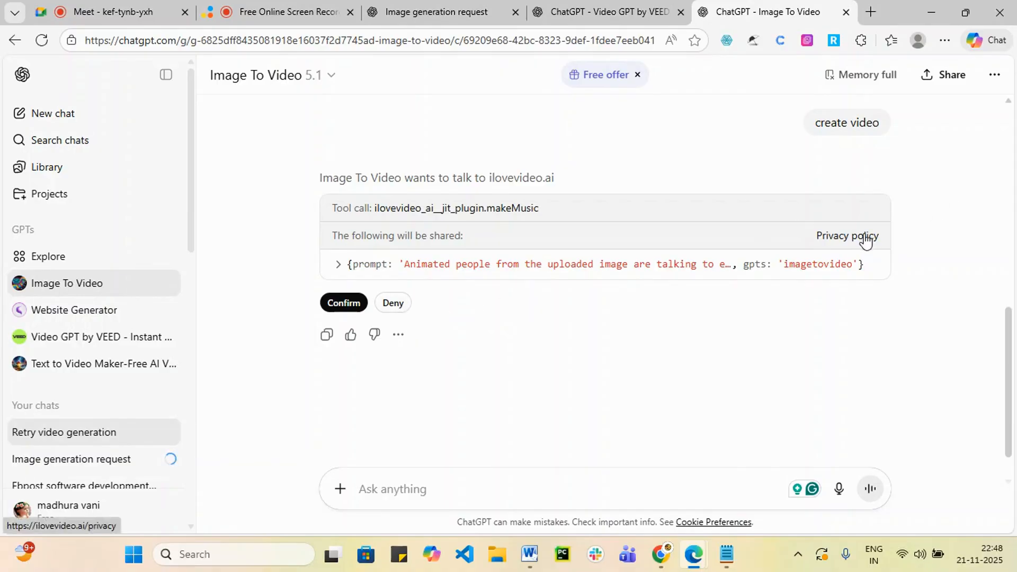
- Open and close the ilovevideo.ai privacy policy, and confirm Image To Video's makeMusic request
left_click(866, 237)
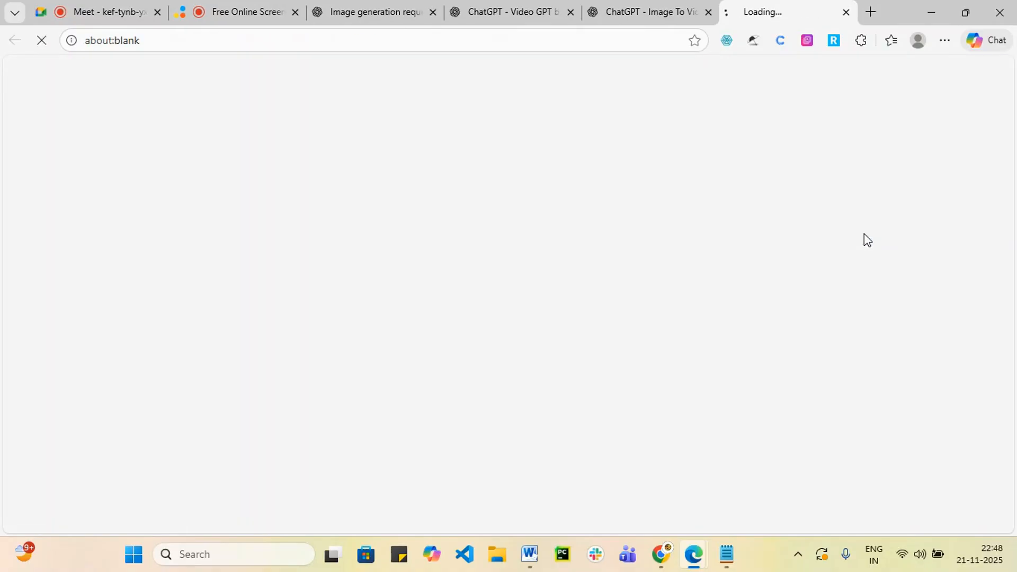
left_click(844, 13)
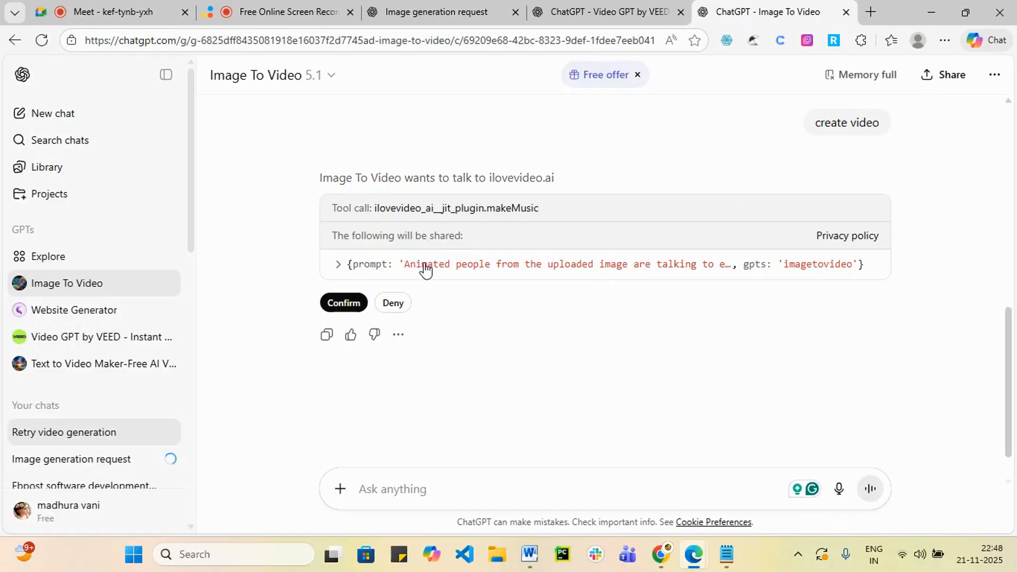
left_click(330, 306)
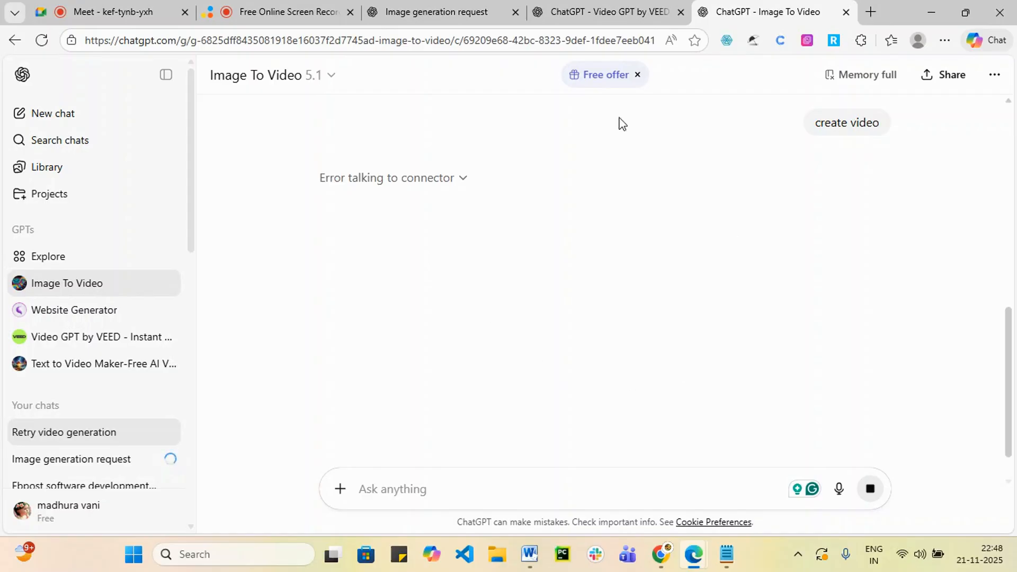
- Reply "yes go" in the Video GPT by VEED chat and read through its clarifying questions about the video
left_click(612, 16)
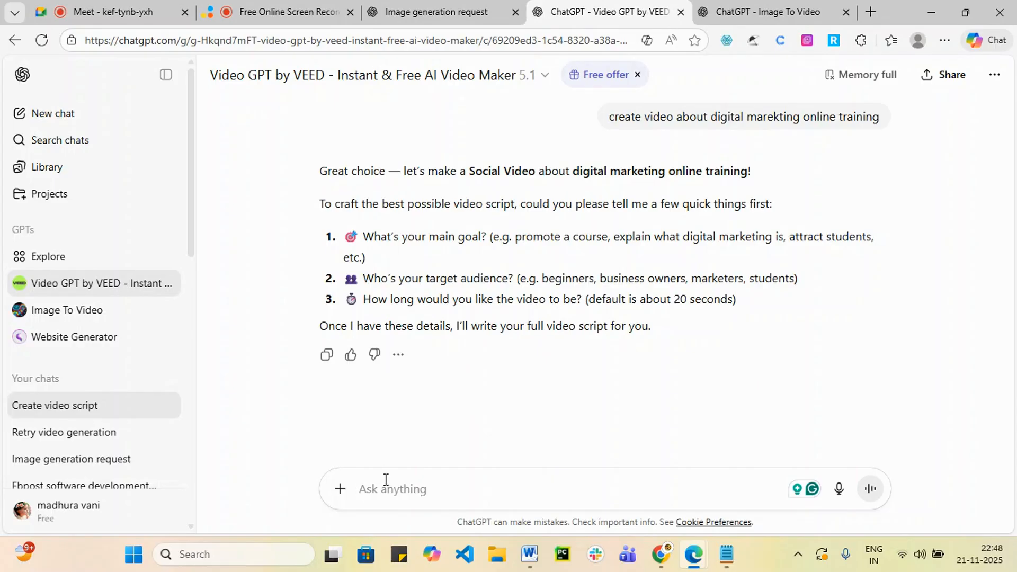
type("yes go")
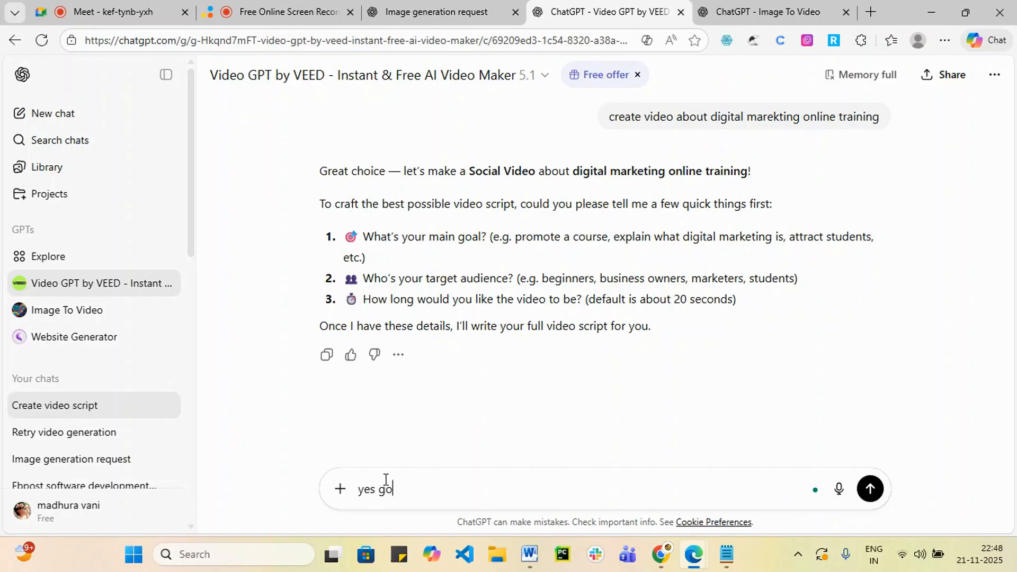
key("Return")
scroll(434, 456, "up", 4)
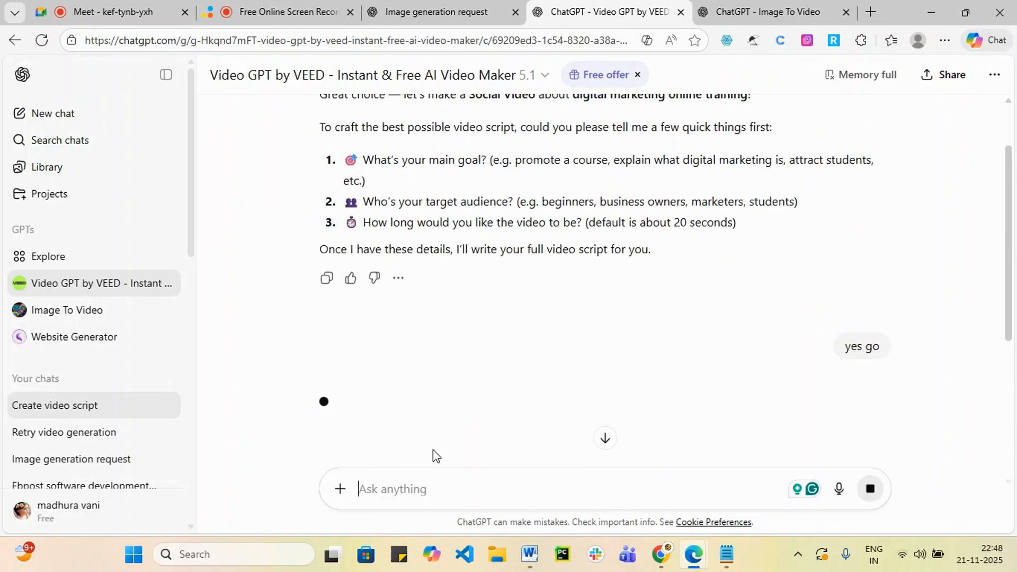
scroll(477, 347, "up", 1)
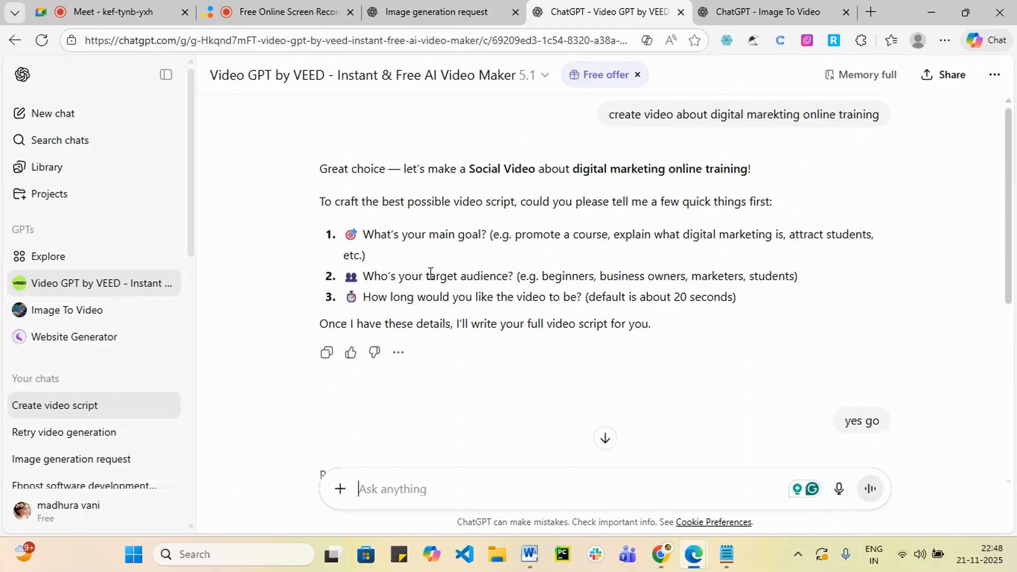
scroll(504, 313, "down", 2)
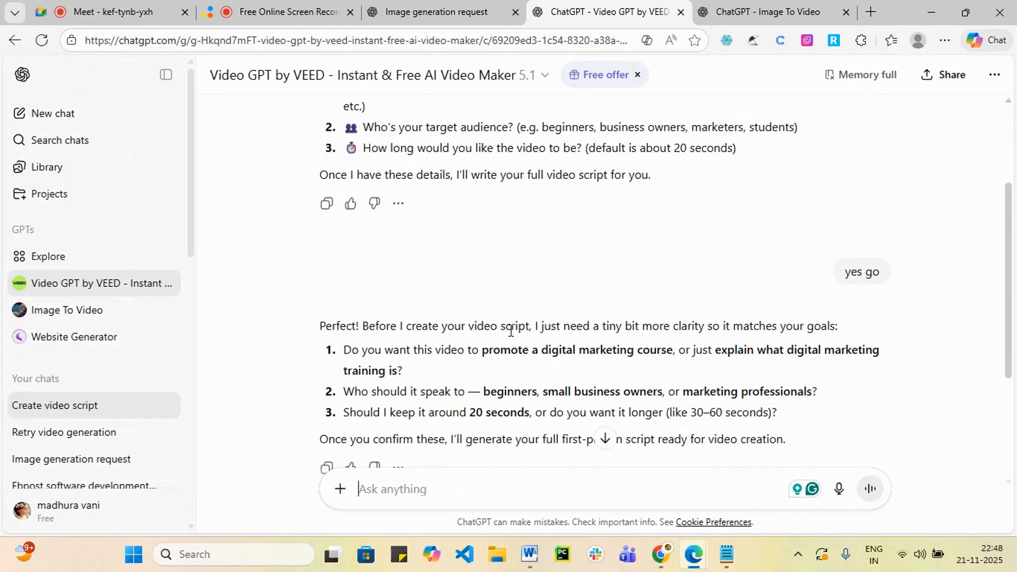
scroll(511, 331, "down", 2)
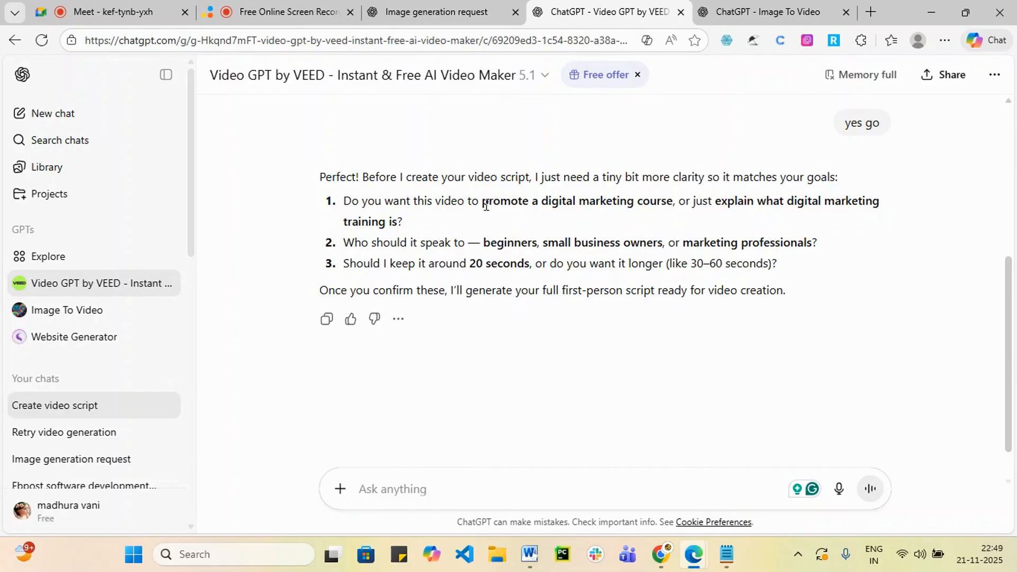
- Copy "promote a digital marketing course," from the VEED reply and send "create video prompt for promote a digital marketing course," in the image generation chat
left_click_drag(486, 205, 683, 206)
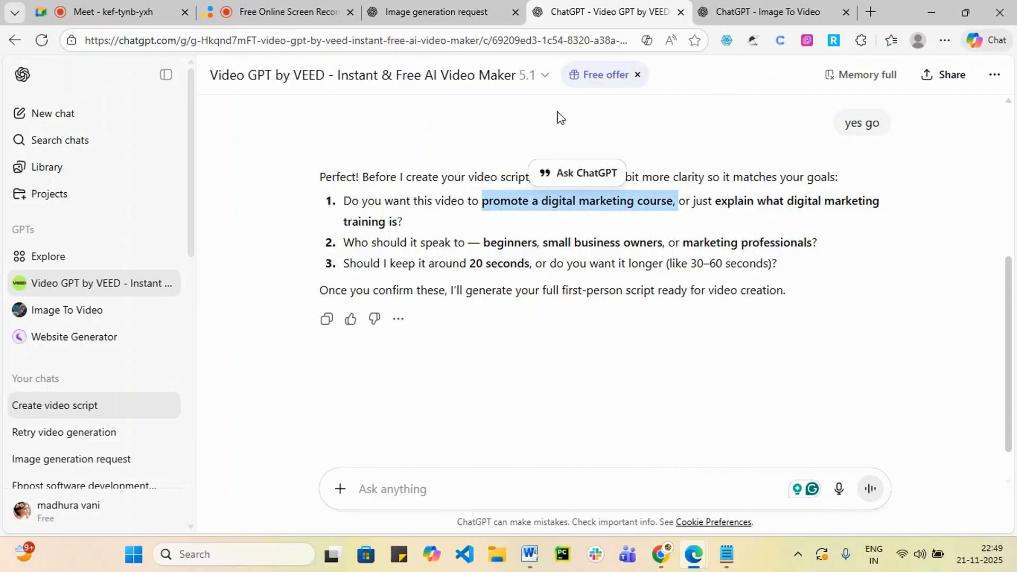
left_click(457, 17)
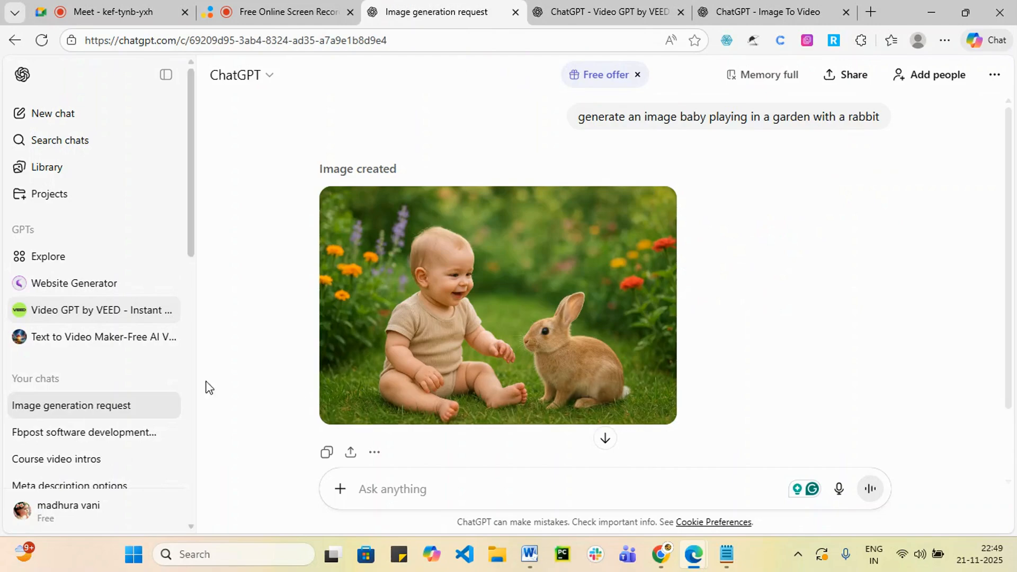
left_click(424, 493)
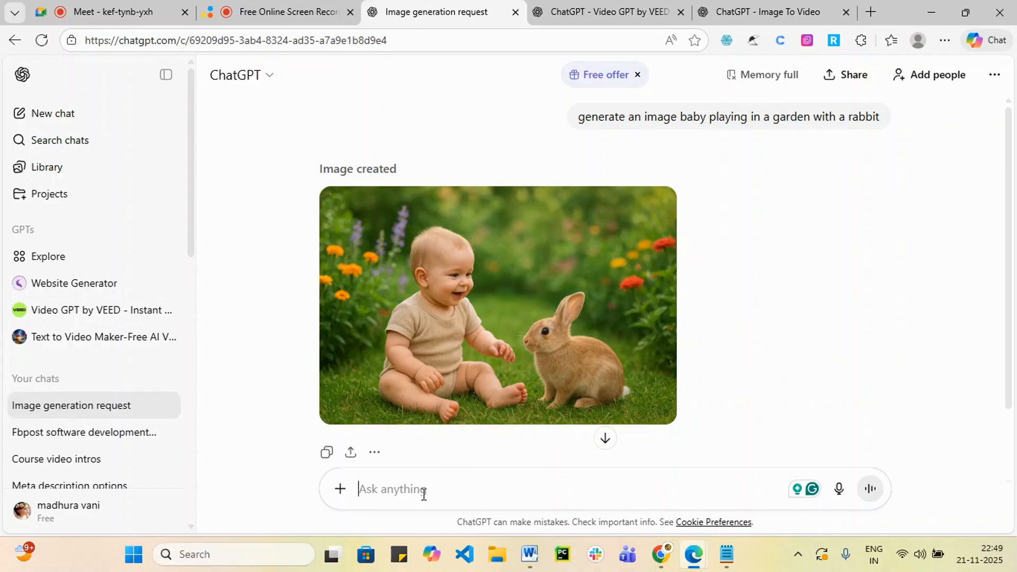
type("cre")
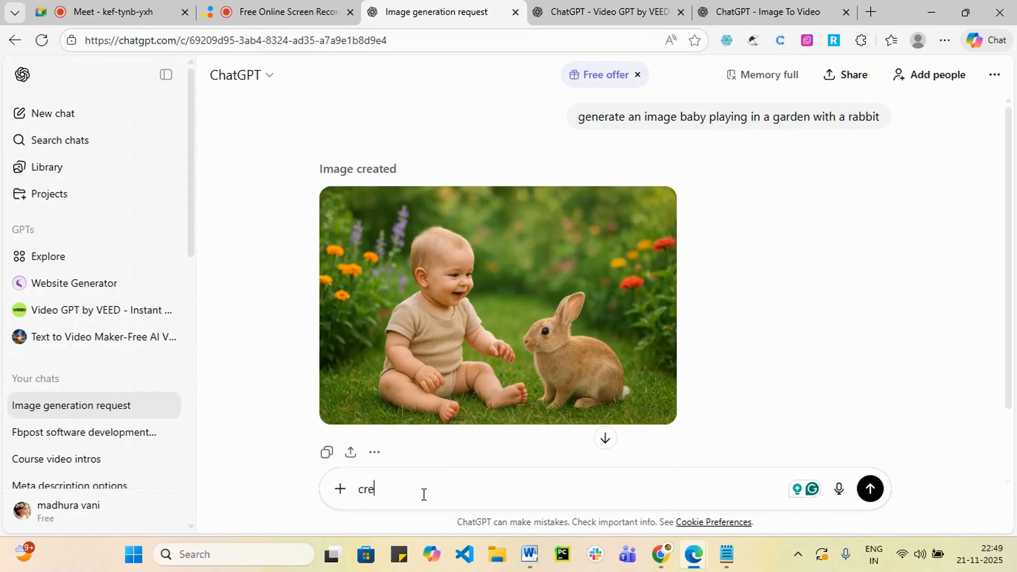
type("ate vi")
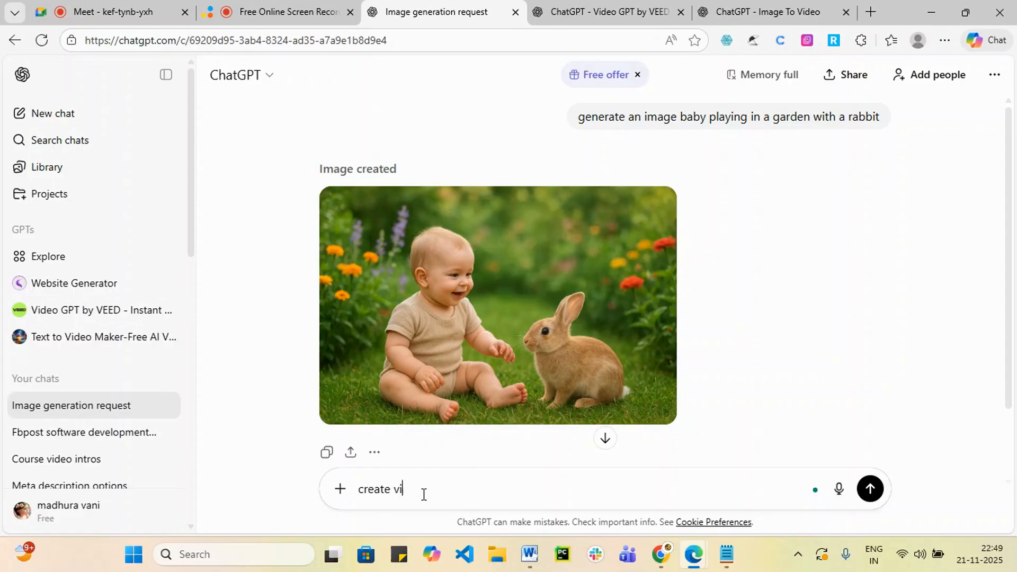
type("deo prompt for promote a digital marketing course,")
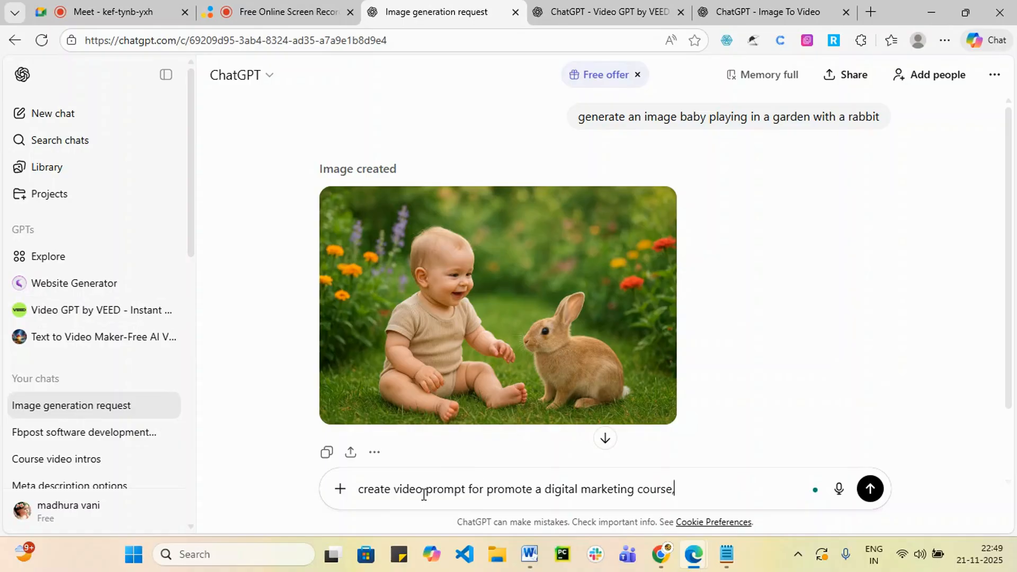
key("Return")
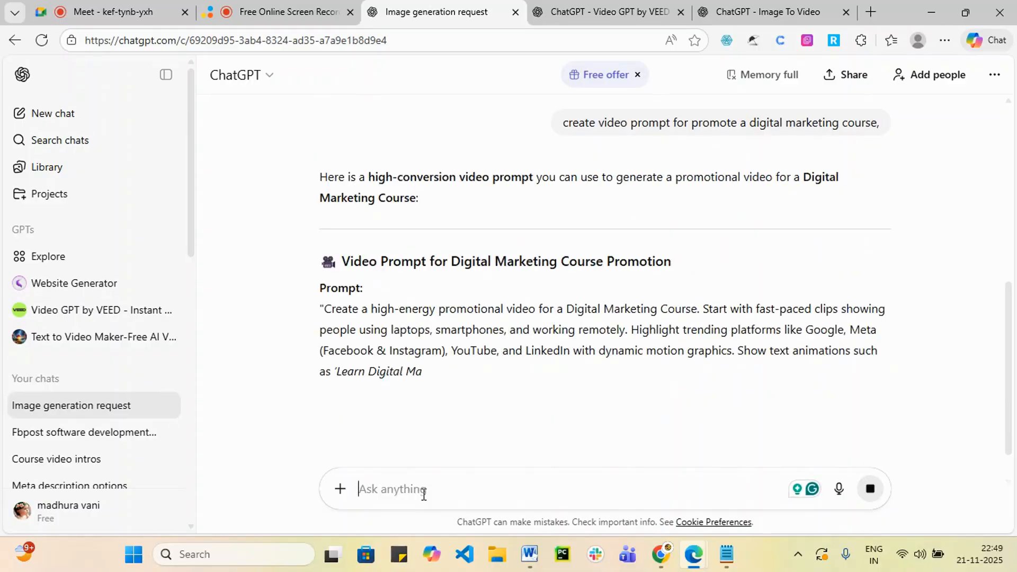
- Copy the generated digital marketing course video prompt and send it to Video GPT by VEED
scroll(438, 443, "down", 1)
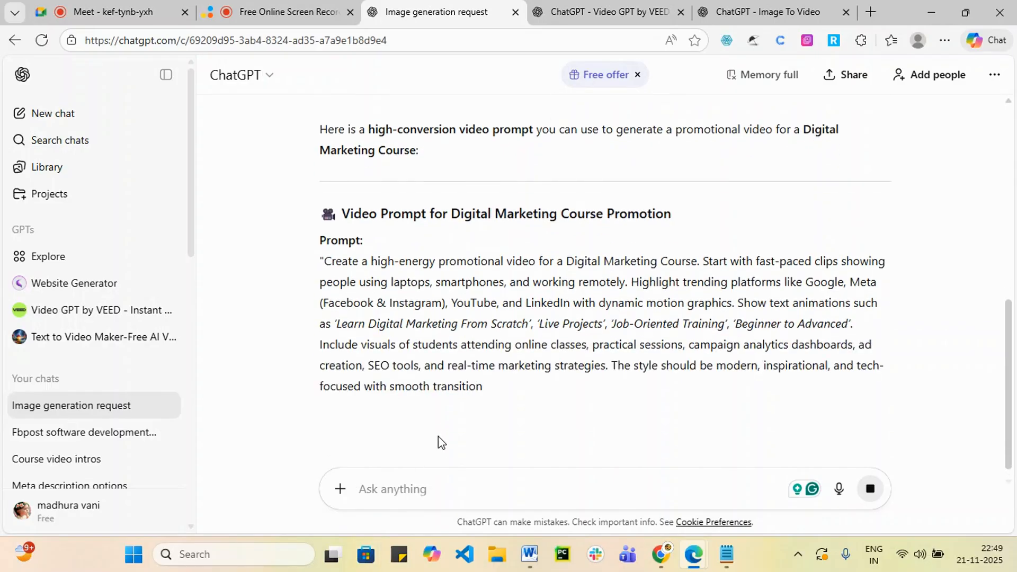
scroll(438, 443, "down", 3)
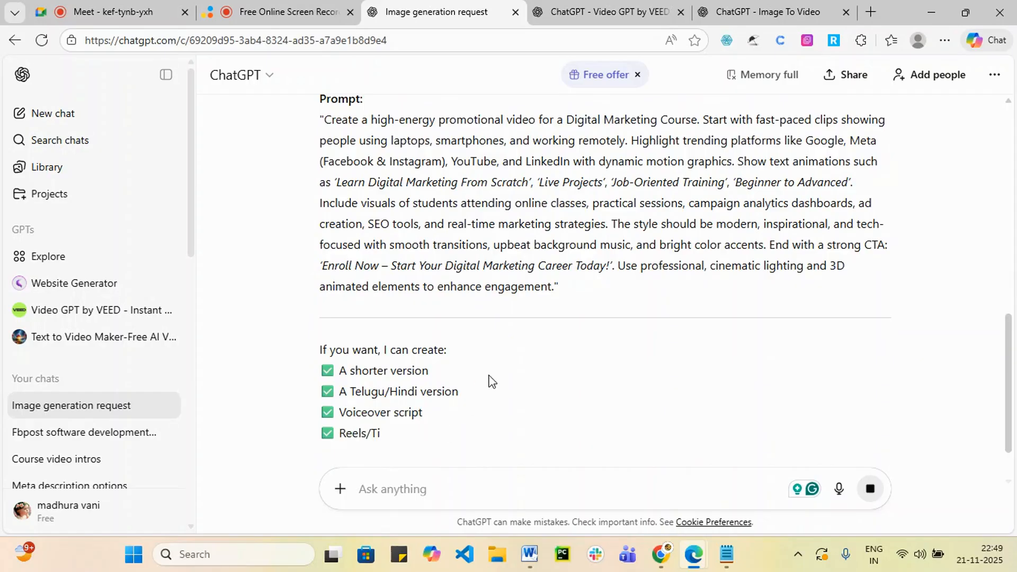
scroll(489, 379, "down", 3)
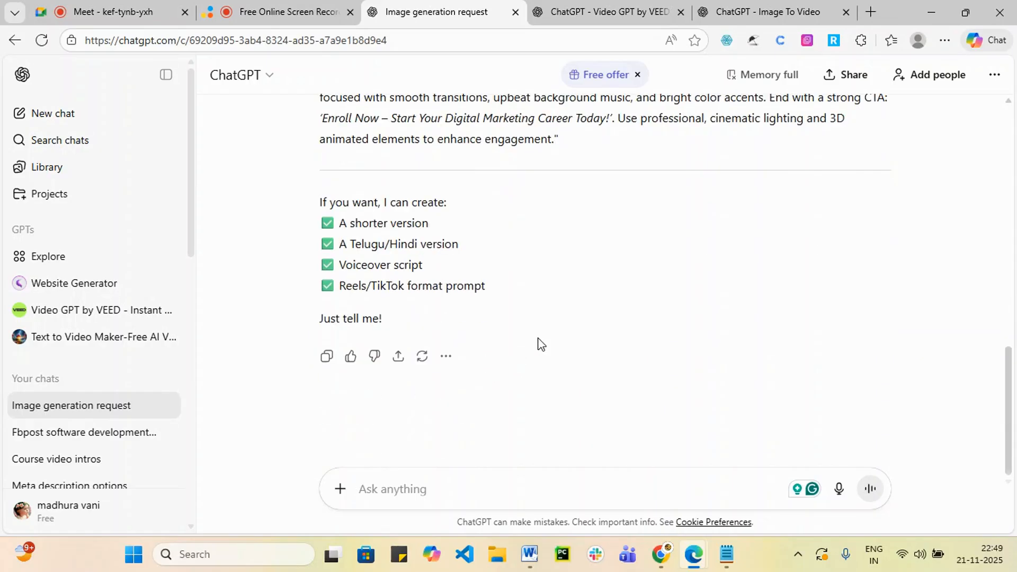
scroll(555, 339, "up", 3)
scroll(588, 381, "up", 2)
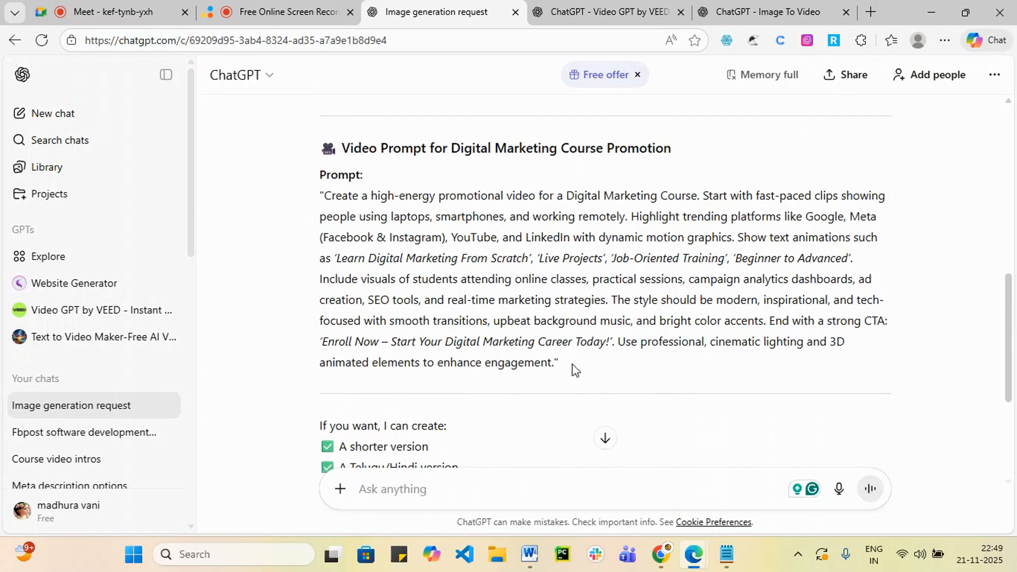
left_click_drag(551, 361, 324, 202)
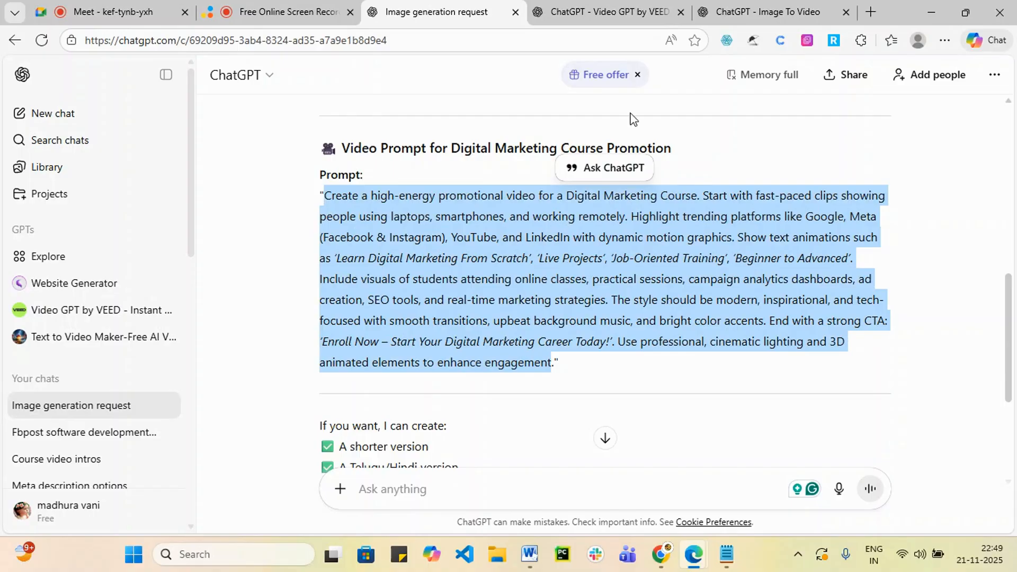
left_click(598, 12)
left_click(423, 498)
key("ctrl+v")
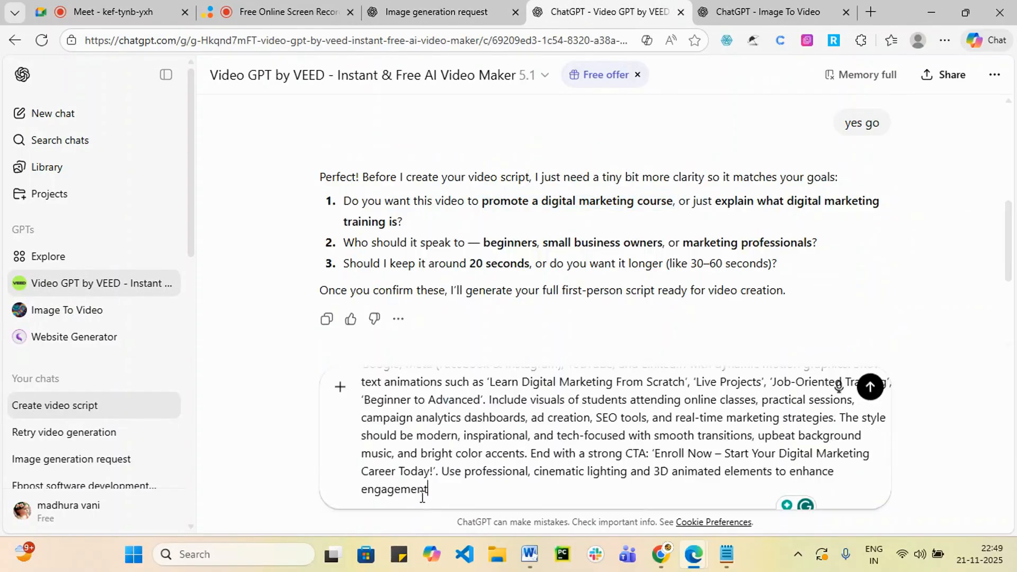
left_click(871, 490)
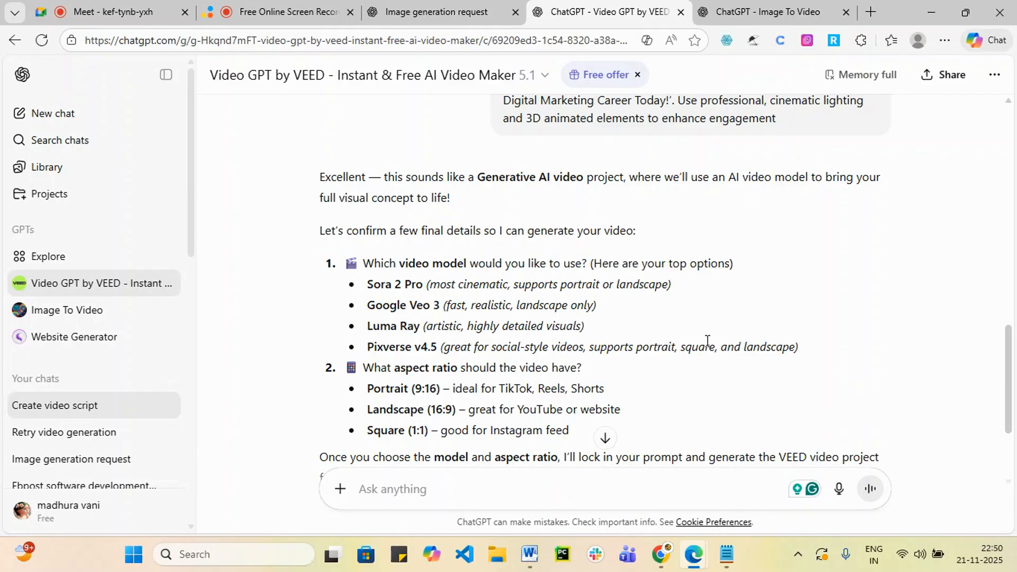
- Review the offered video models and aspect ratios, then copy "Portrait (9:16)" and send it as the reply
scroll(707, 341, "down", 3)
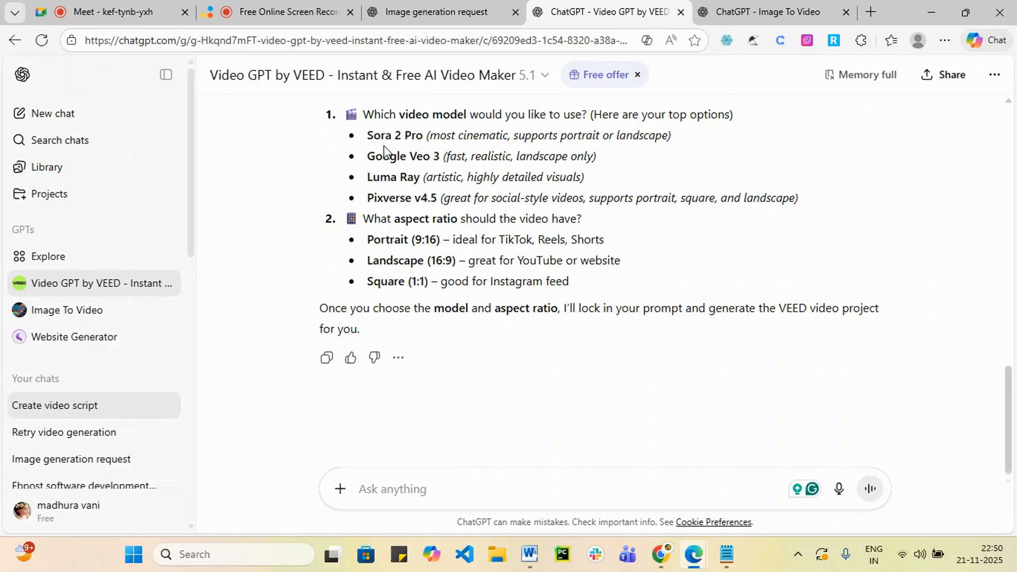
left_click_drag(368, 136, 418, 147)
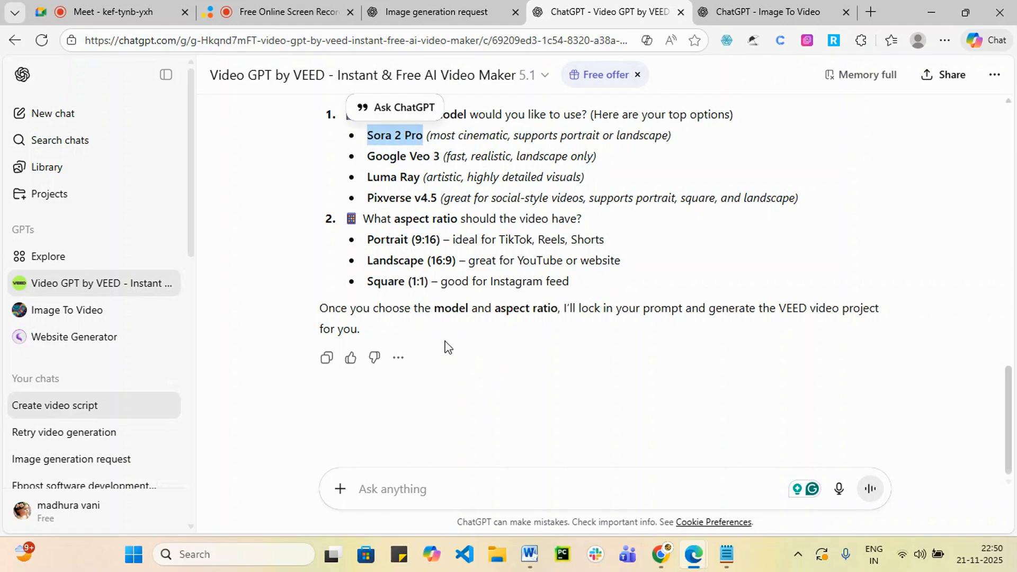
scroll(447, 347, "up", 2)
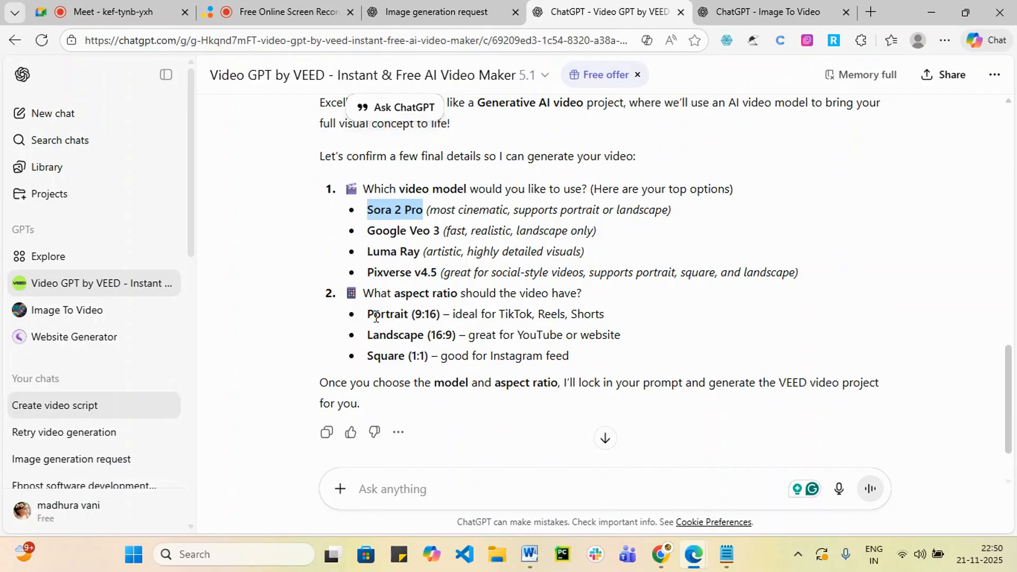
left_click(415, 487)
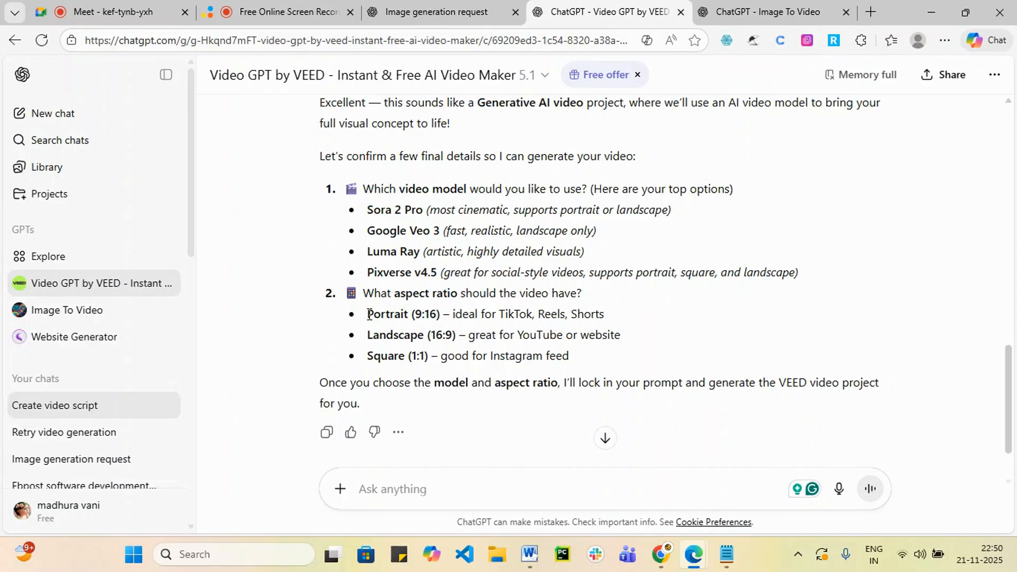
left_click_drag(369, 314, 442, 313)
left_click(444, 317)
left_click(370, 314)
key("ctrl+c")
left_click(365, 488)
key("ctrl+v")
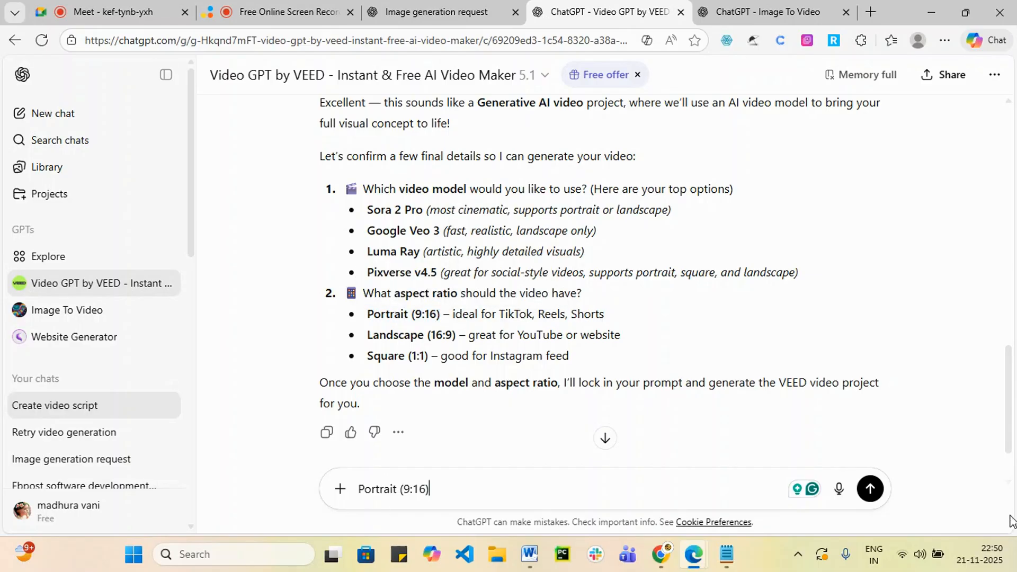
left_click(869, 488)
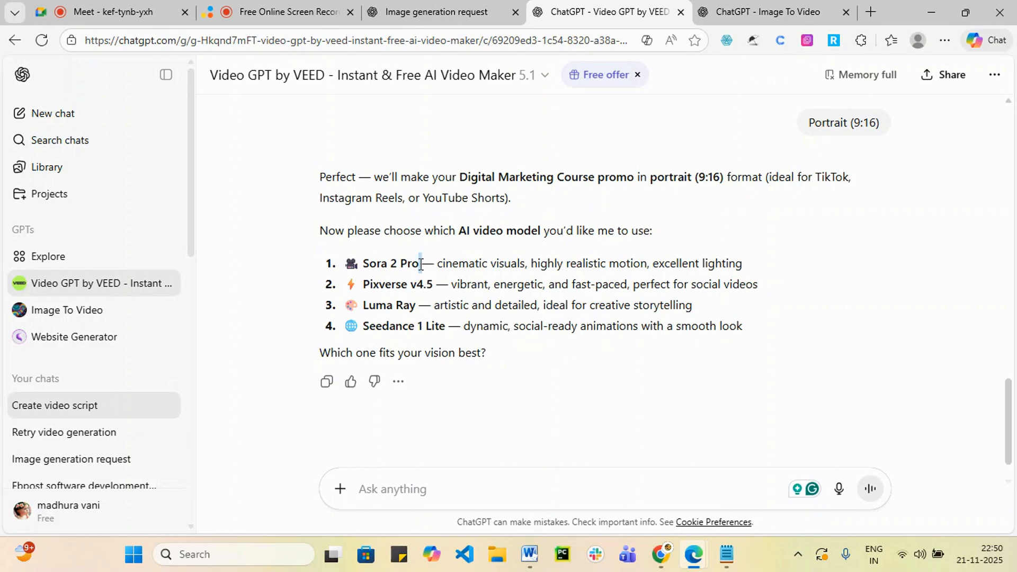
- Choose the AI video model by copying "Sora 2 Pro" from the list and sending it as the reply
left_click_drag(421, 264, 361, 269)
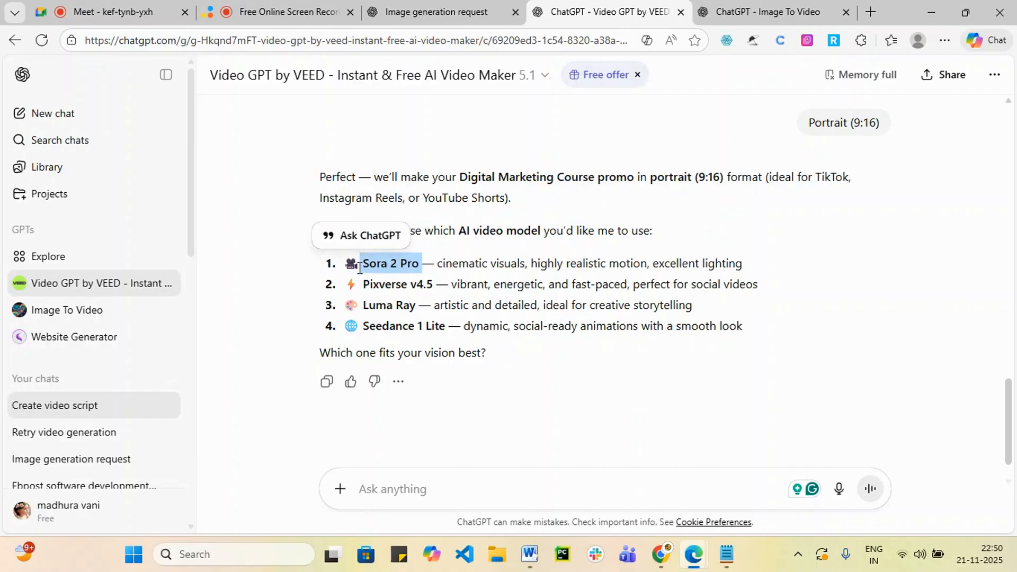
left_click(411, 493)
key("ctrl+v")
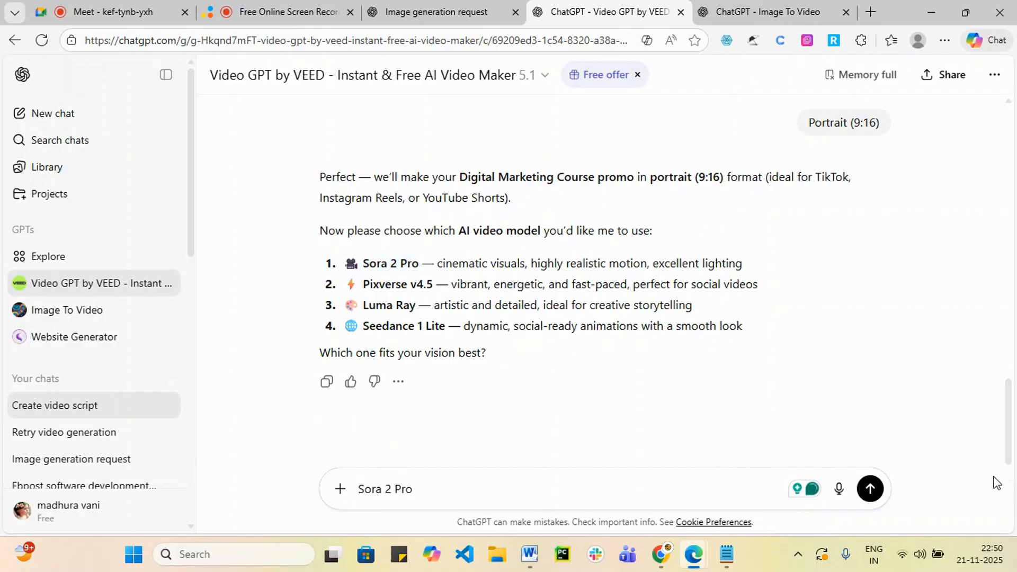
left_click(869, 489)
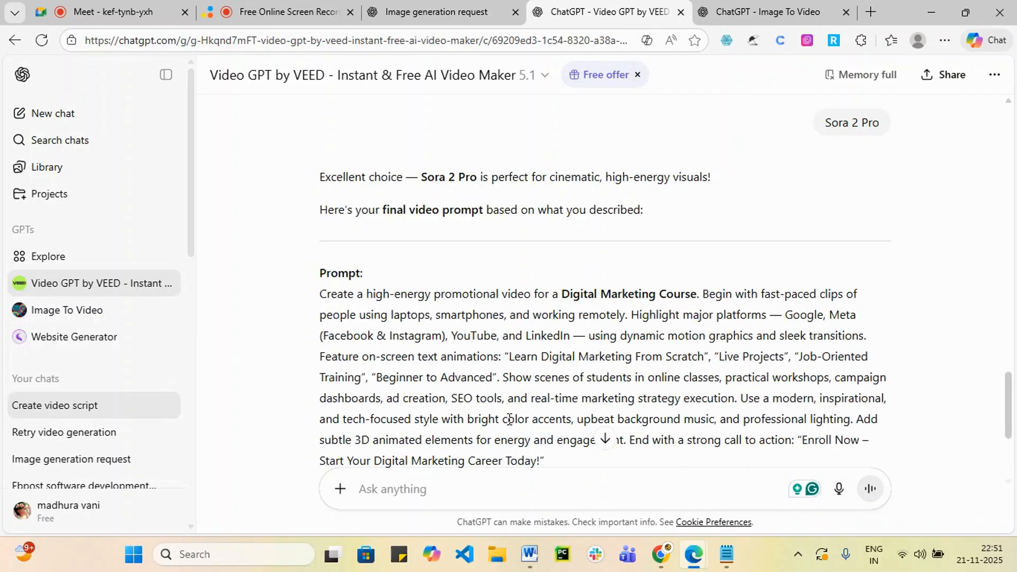
- Review the final video prompt and approve it by sending the copied word "Continue"
scroll(475, 392, "down", 4)
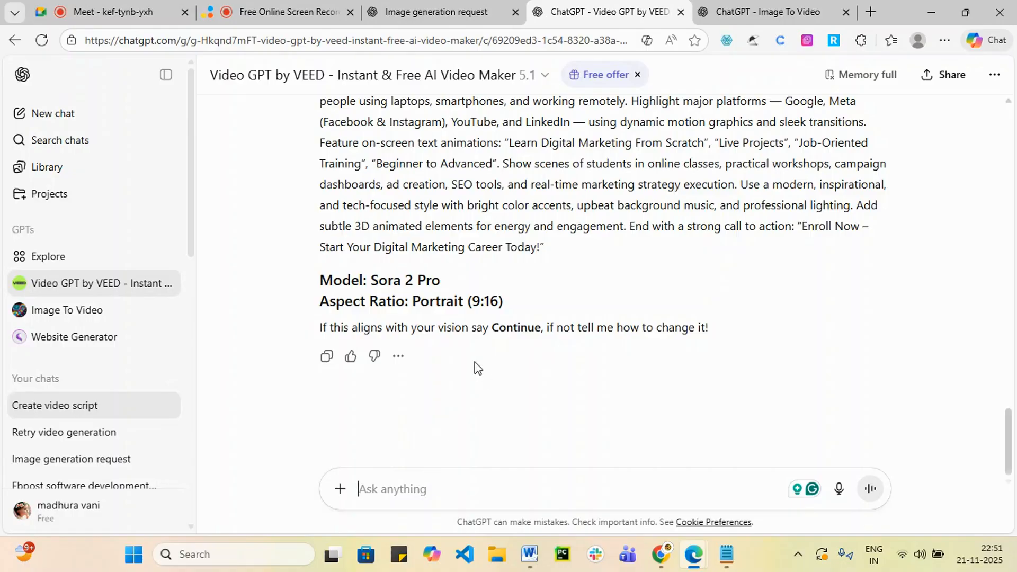
left_click_drag(495, 325, 541, 325)
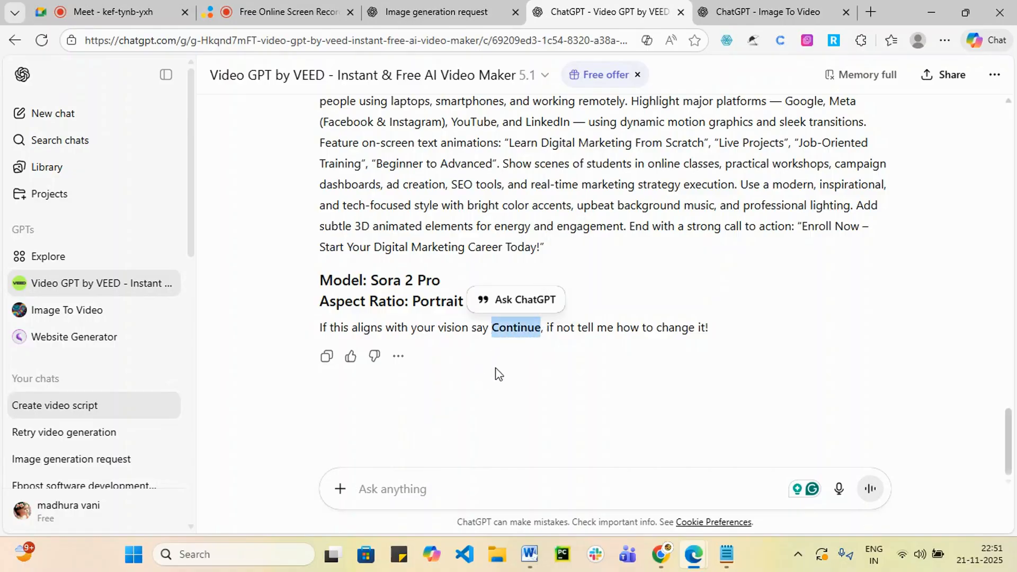
left_click(441, 480)
key("ctrl+v")
left_click(870, 488)
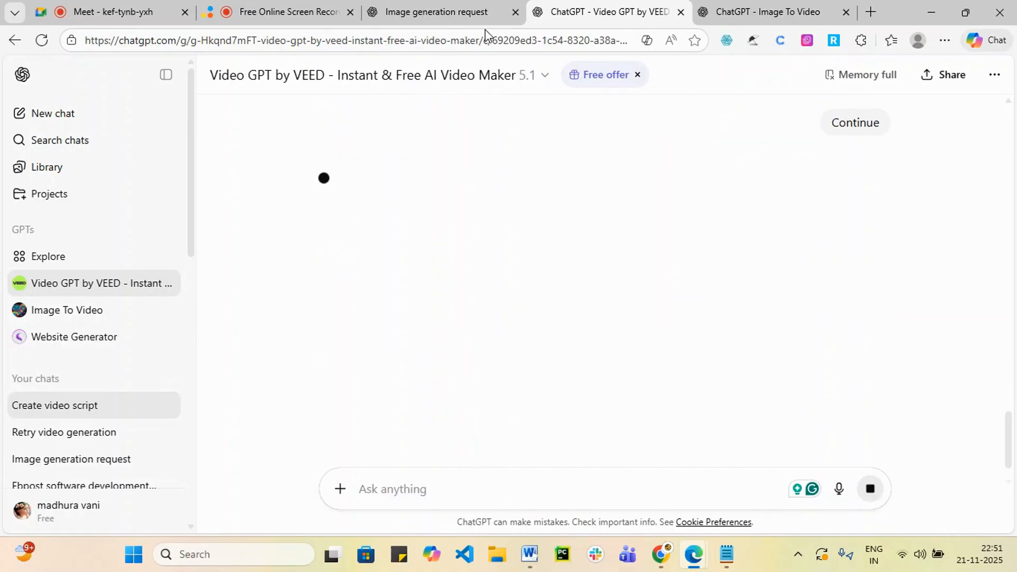
- Close the failed Image To Video chat and open chatgpt.com in a new browser tab
left_click(480, 12)
left_click(680, 3)
left_click(762, 11)
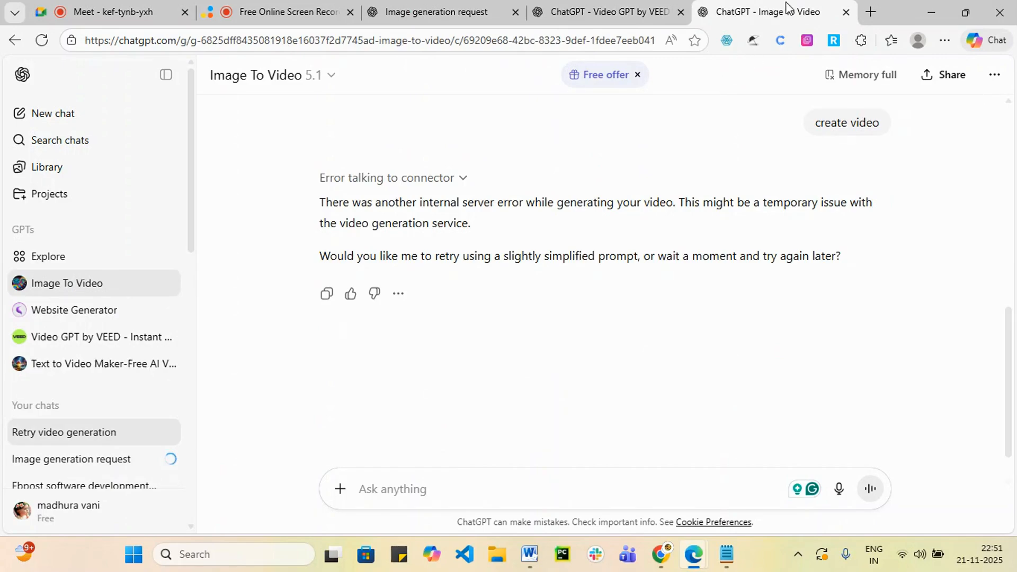
left_click(846, 12)
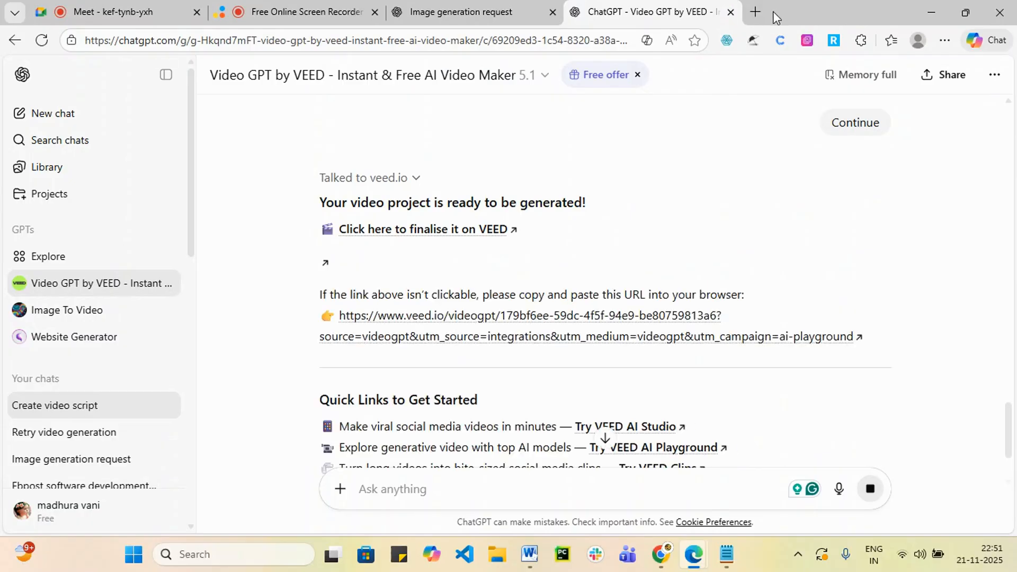
left_click(756, 12)
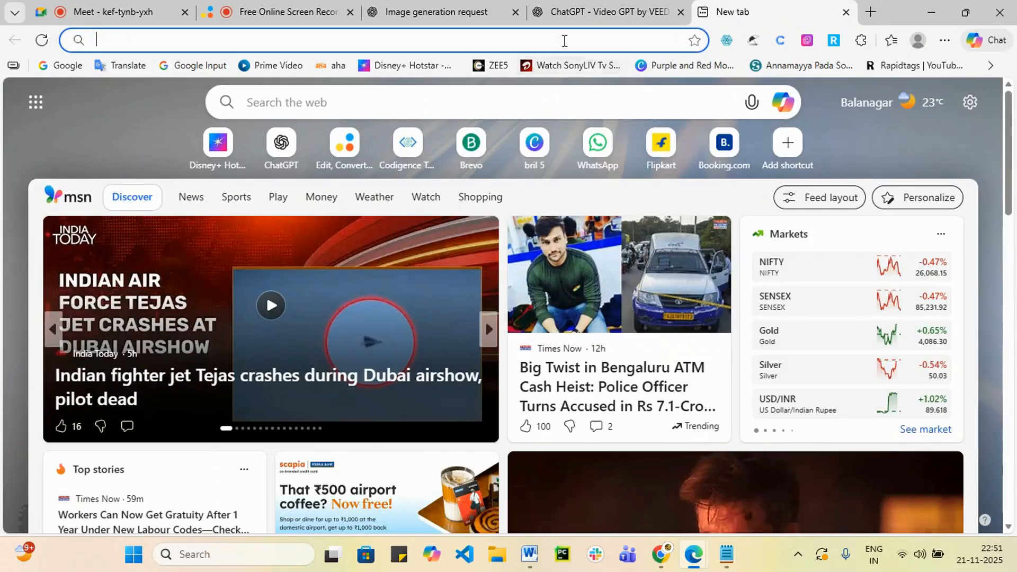
left_click(560, 40)
type("chatgpt.com")
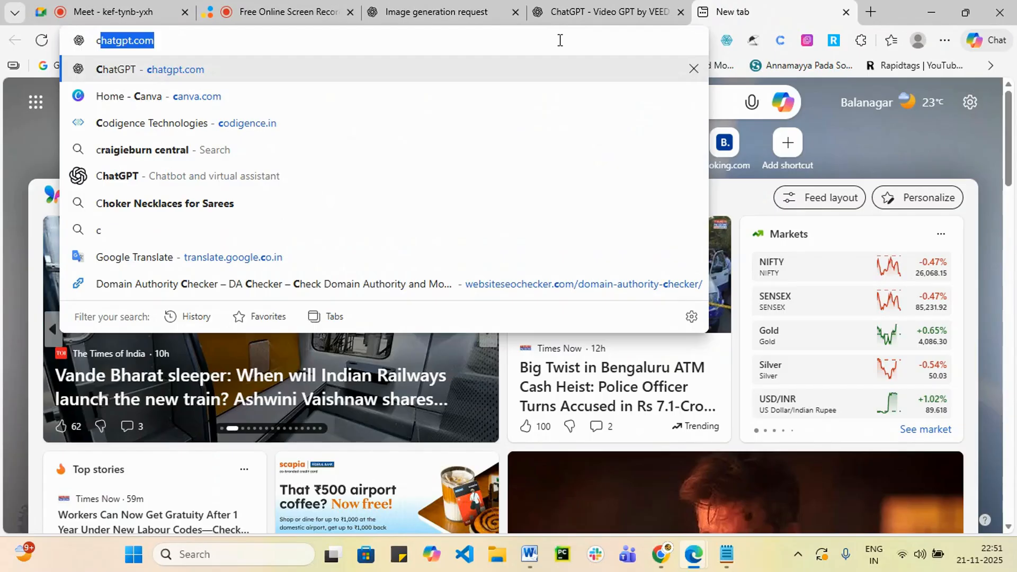
key("Return")
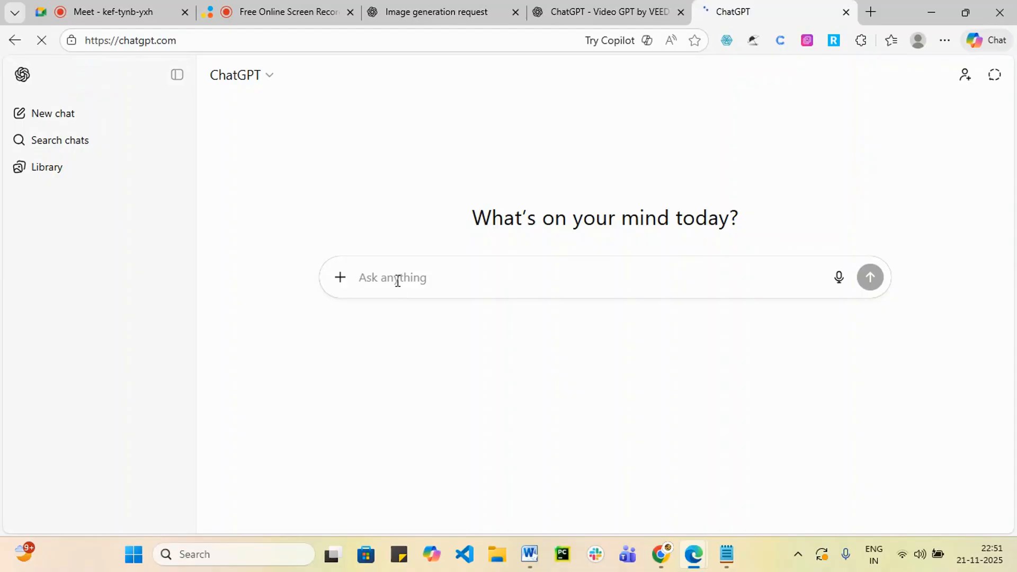
- Send the prompt "Create a website for digital marketing online training" in the new chat, correcting the capitalization of its first word
type("create ")
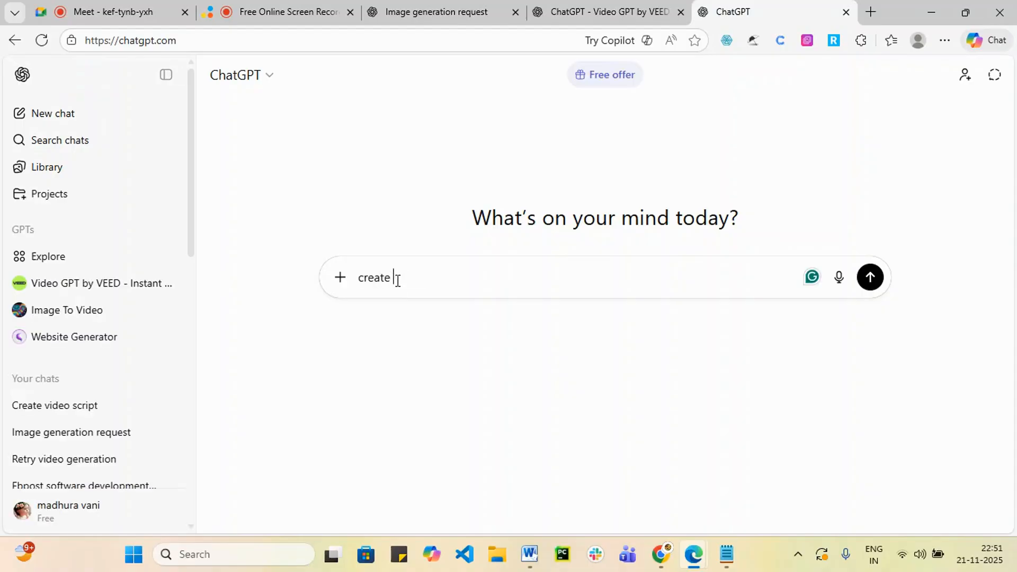
type("w")
type(" we")
type("bsi")
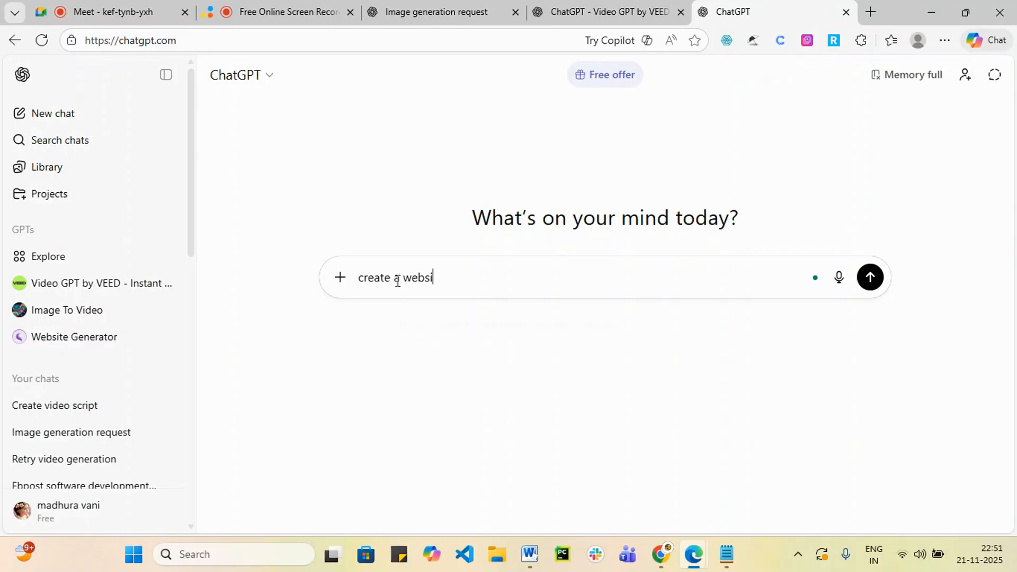
type("te")
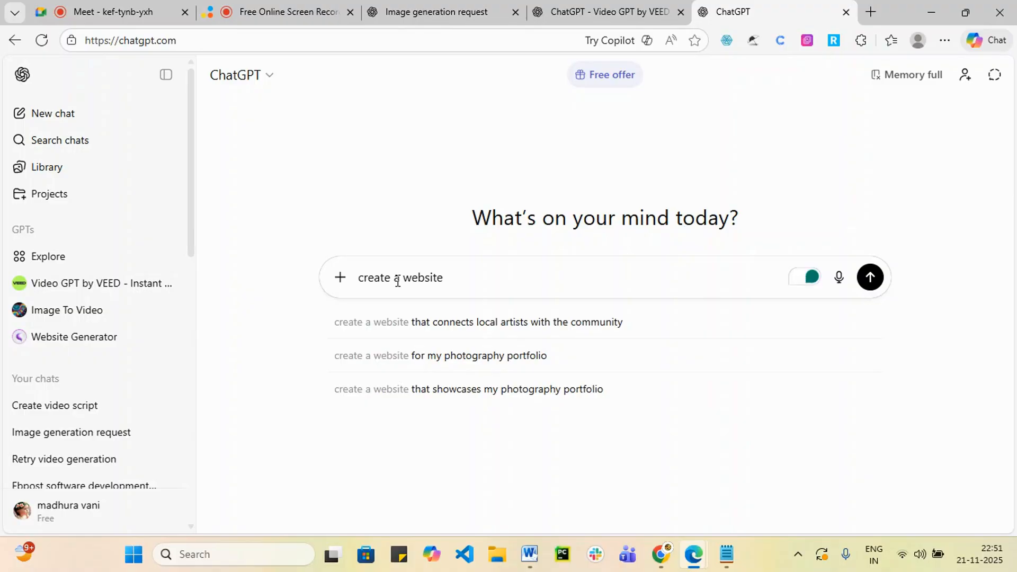
type(" for")
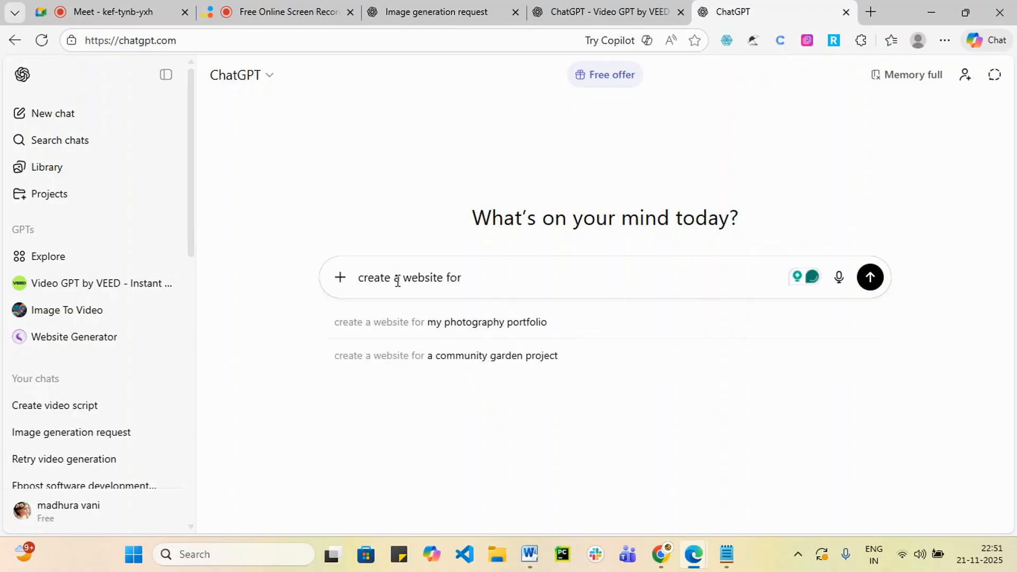
type(" Continue")
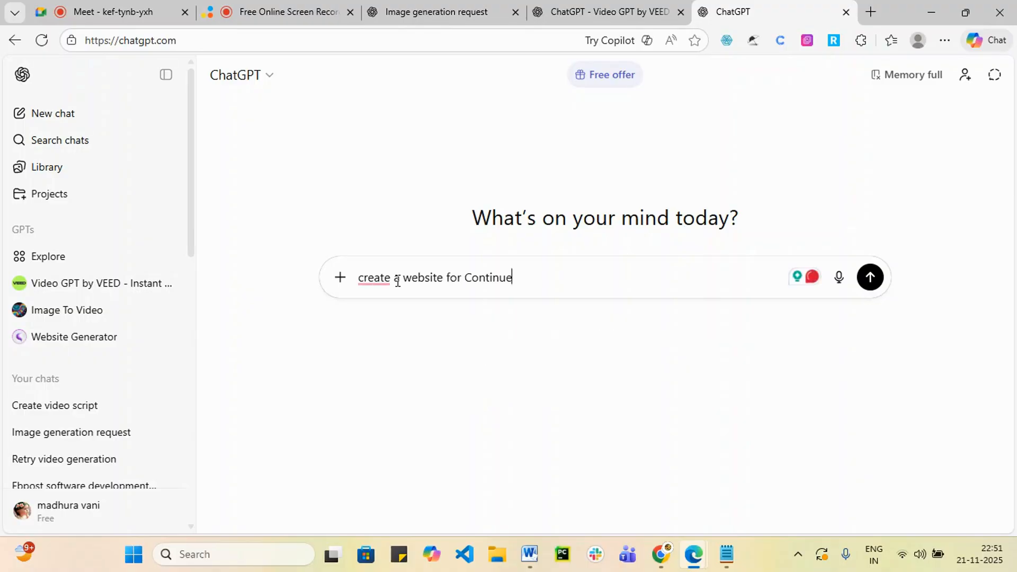
key("BackSpace")
key("BackSpace")
key("BackSpace")
key("BackSpace")
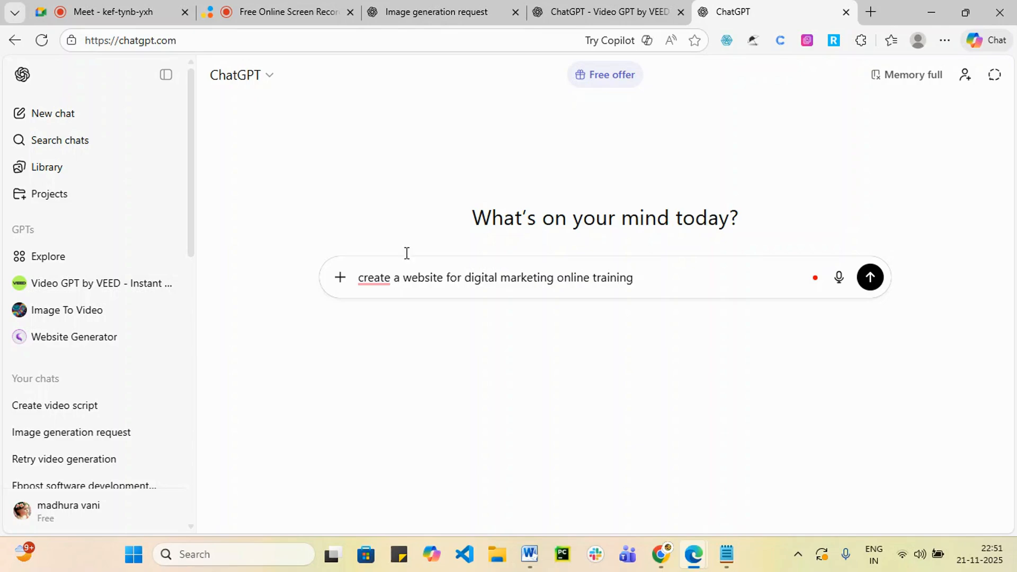
mouse_move(364, 276)
left_click(379, 320)
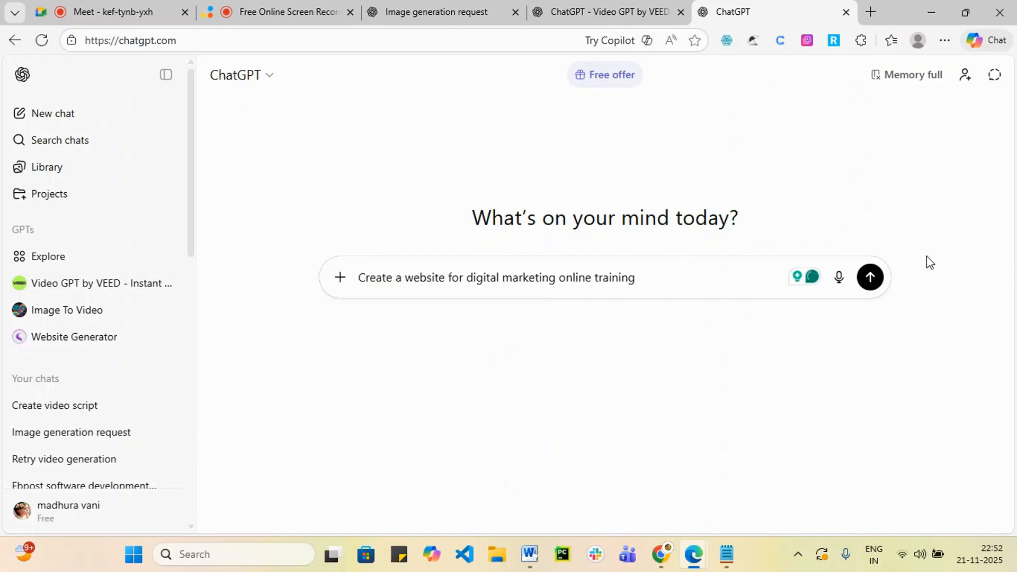
left_click(873, 280)
- Look through the links in the Video GPT by VEED reply and open VEED AI Studio
left_click(585, 5)
scroll(537, 298, "down", 5)
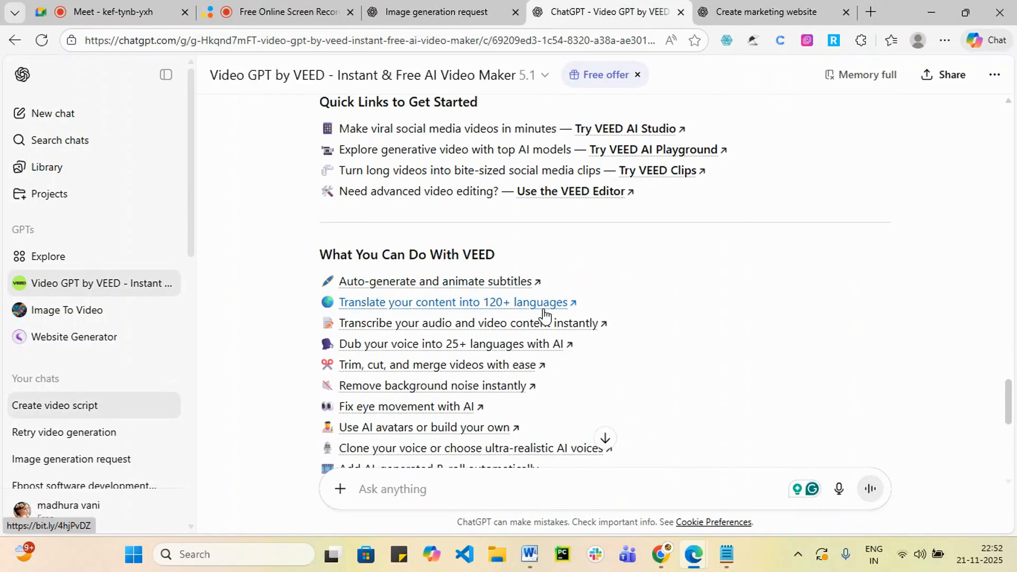
scroll(545, 316, "down", 7)
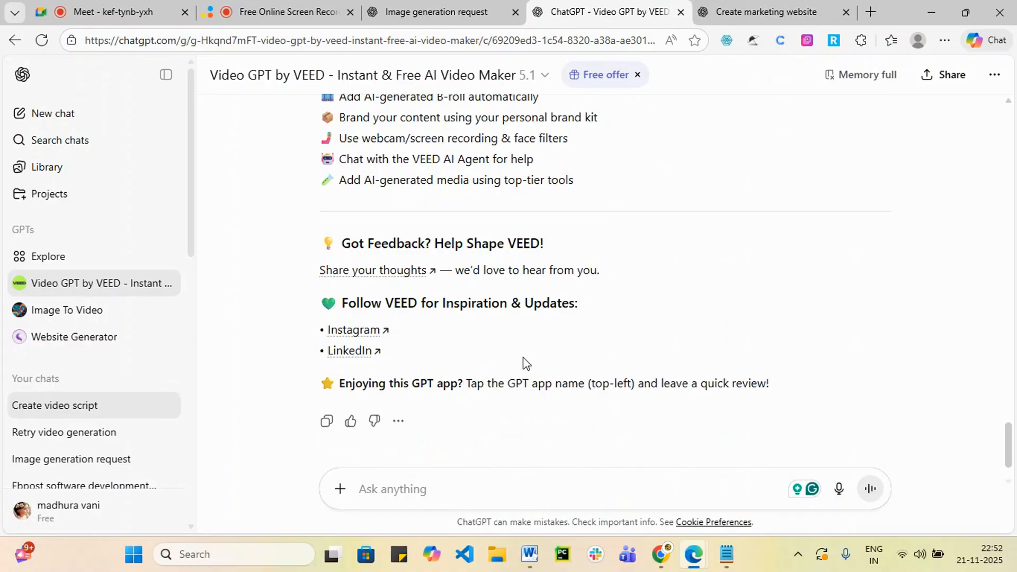
scroll(525, 363, "up", 7)
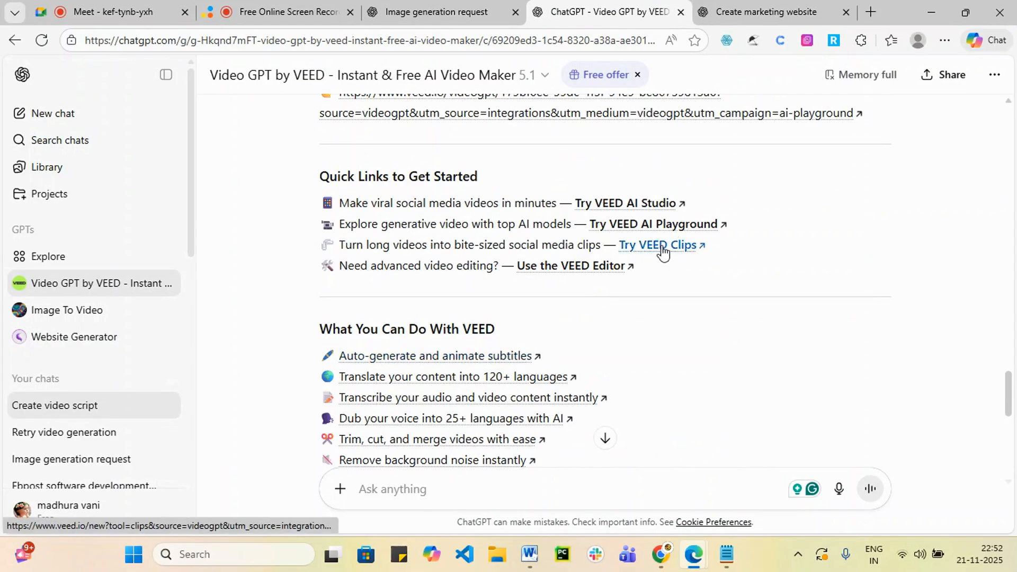
left_click(673, 205)
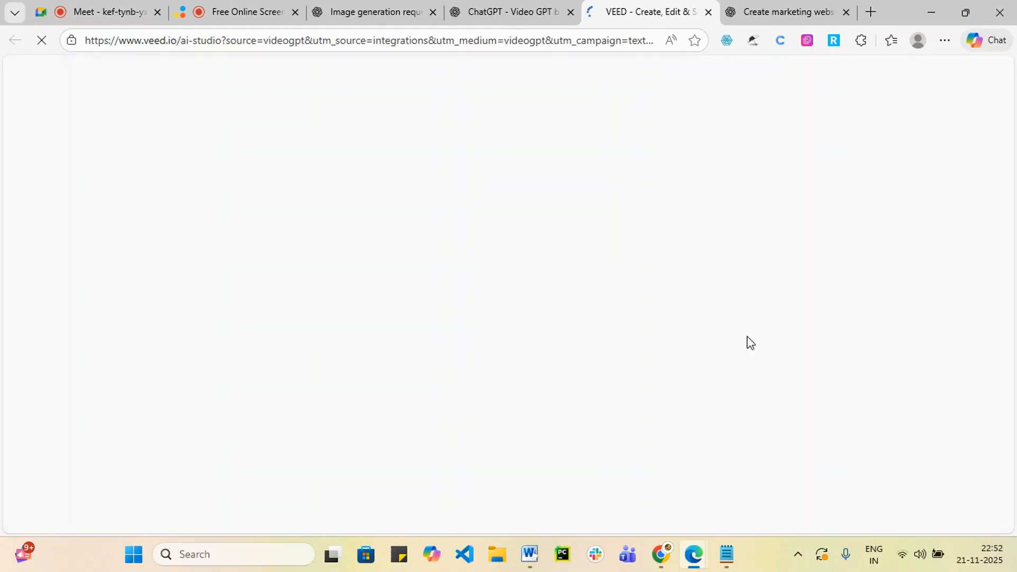
- Check the website code being generated in the marketing website chat and open the Website Generator GPT in a new tab
left_click(789, 10)
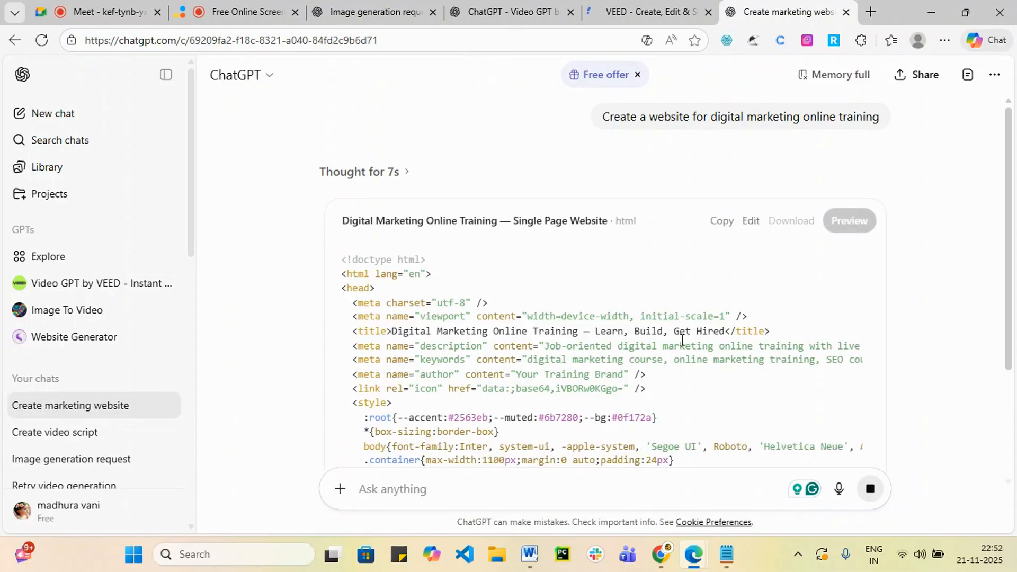
scroll(678, 323, "down", 5)
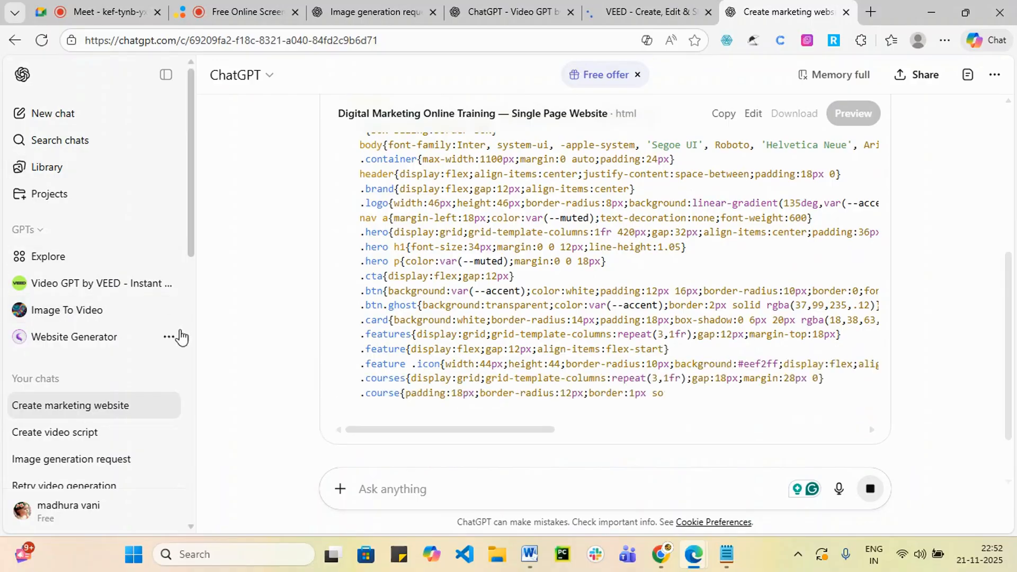
right_click(99, 345)
left_click(202, 120)
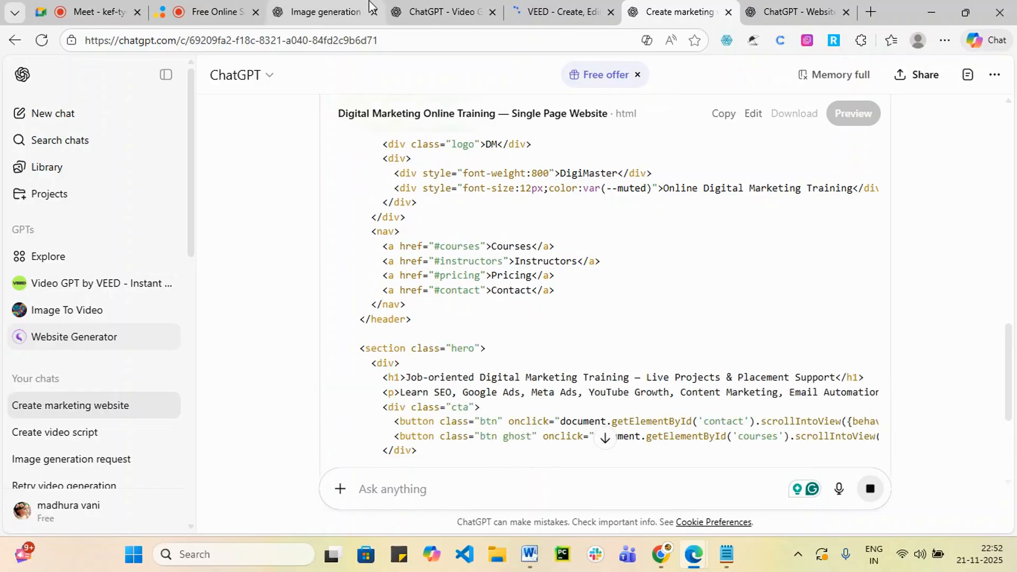
- Check the VEED AI Studio page, then start the Website Generator conversation with "Build and host a website"
left_click(424, 11)
left_click(547, 7)
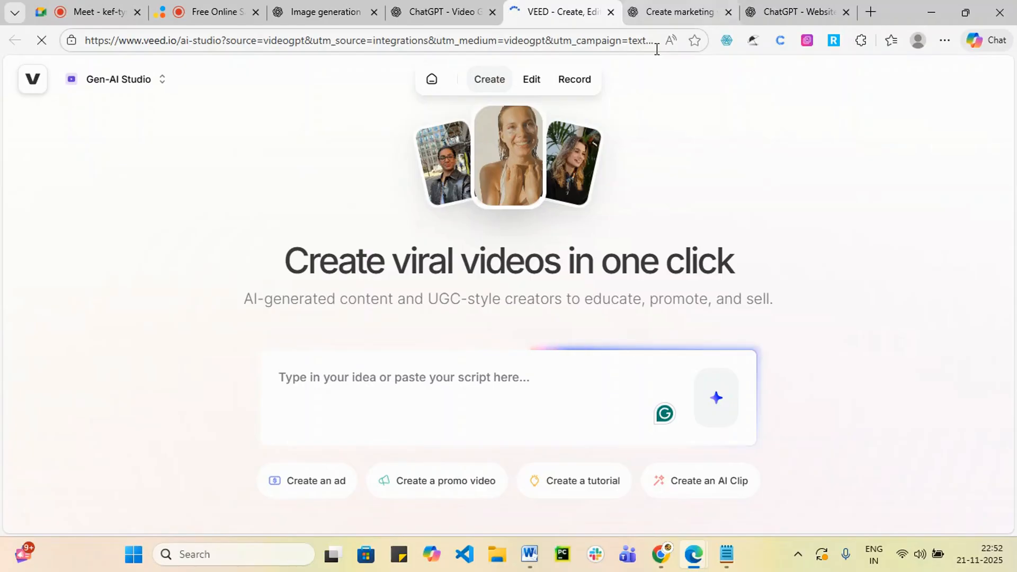
left_click(793, 11)
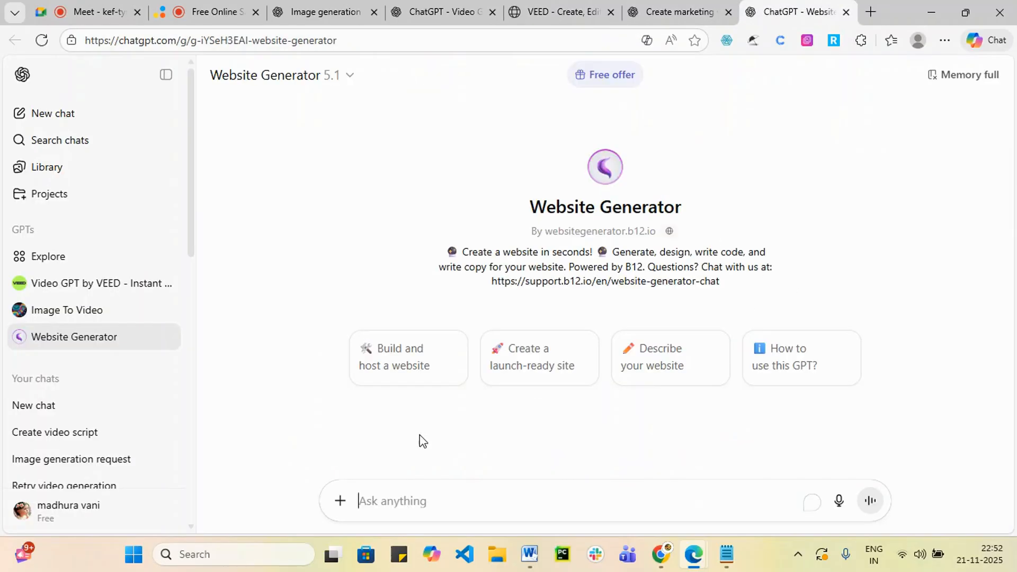
left_click(402, 373)
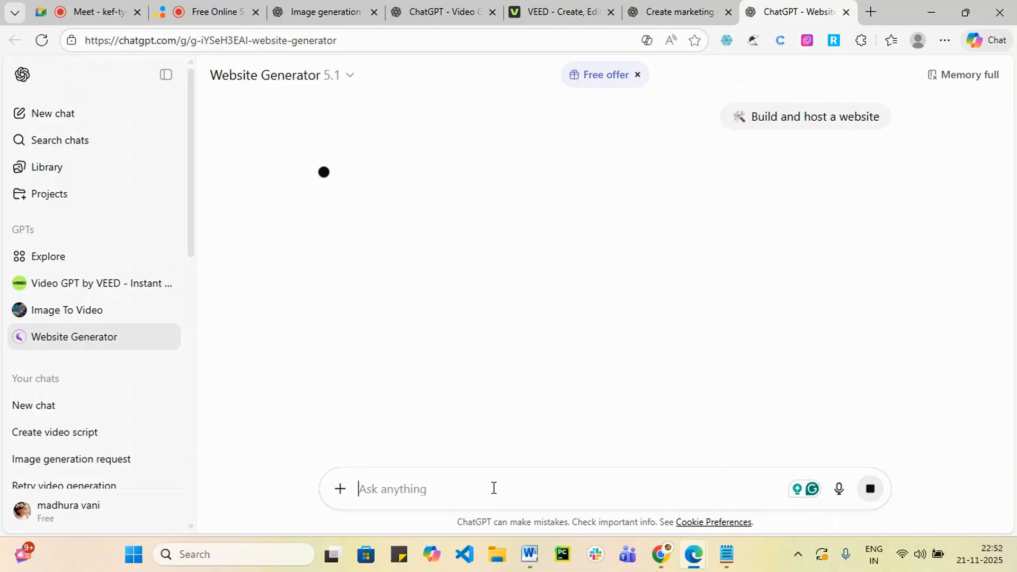
- Copy the title "Digital Marketing Online Training — Single Page Website" from the generated code and paste it into the Website Generator message
left_click(680, 12)
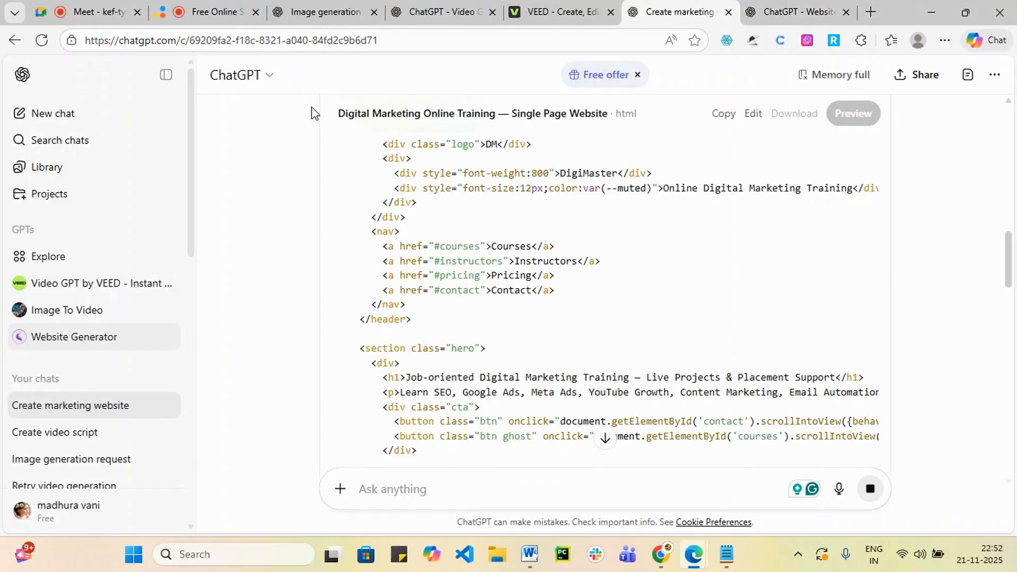
left_click_drag(337, 112, 615, 119)
key("ctrl+c")
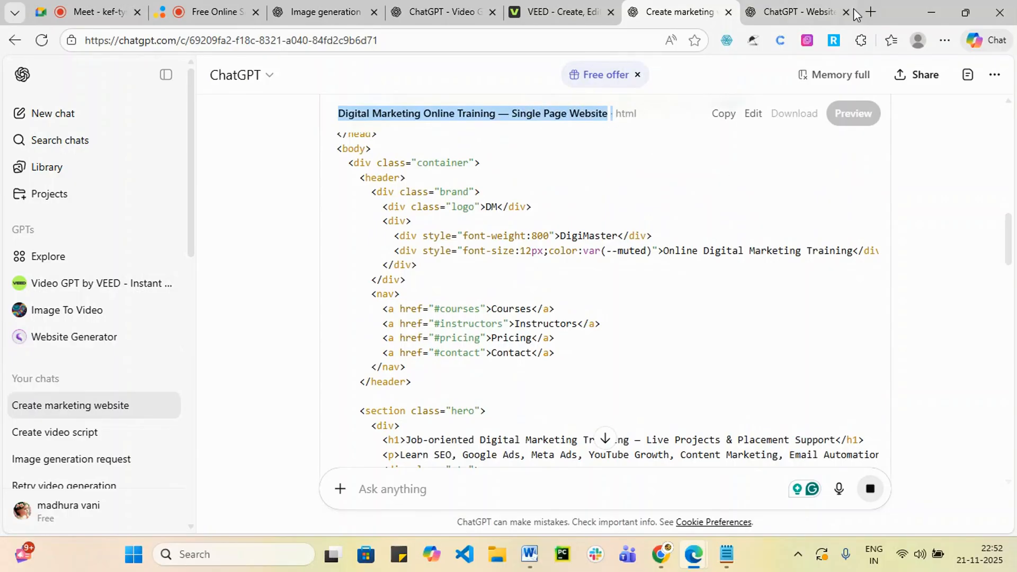
left_click(811, 12)
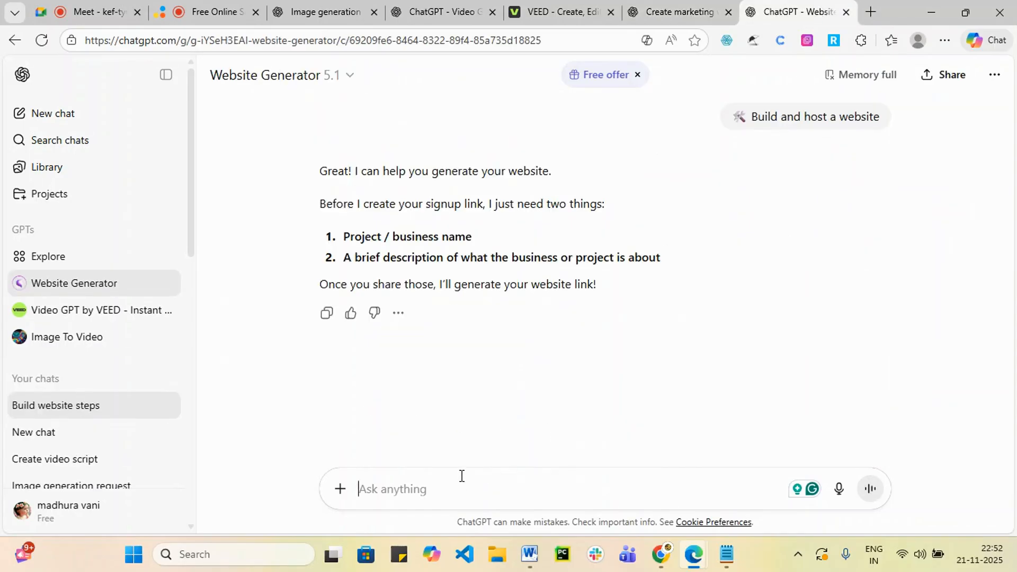
key("ctrl+v")
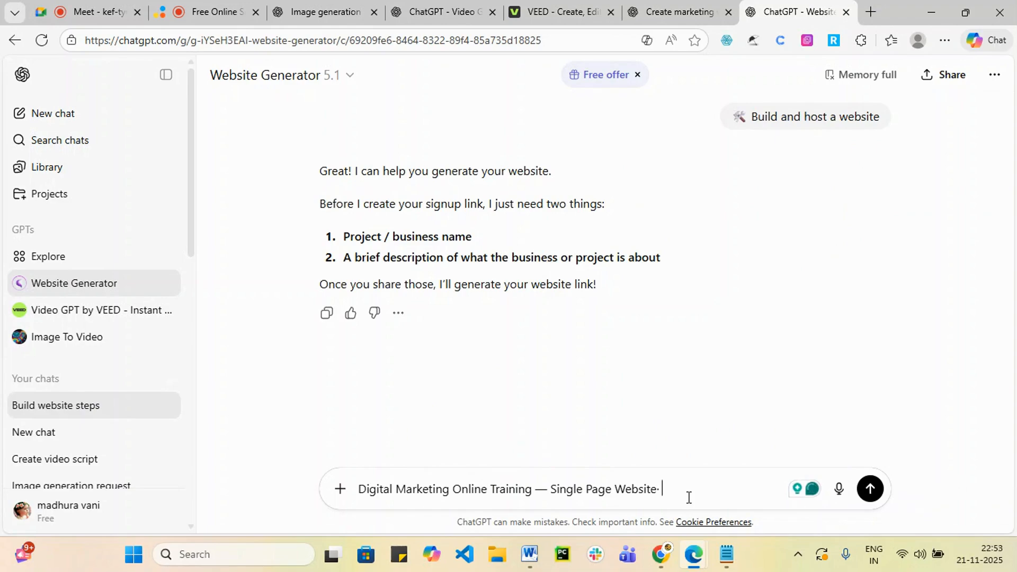
- Add the business name "digilearning" before the pasted website title and send the message to Website Generator
type("di")
left_click(363, 494)
type("digi")
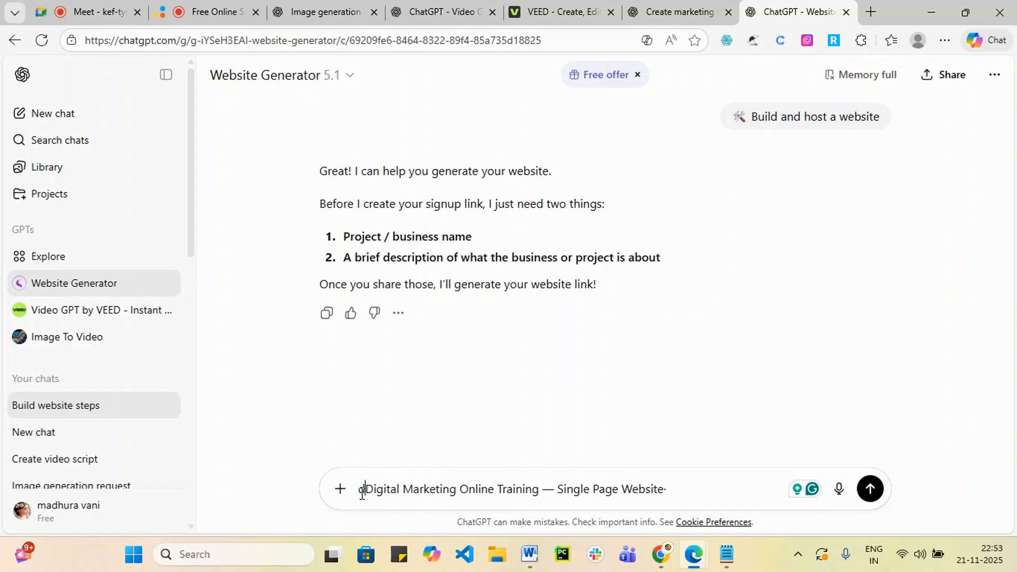
type("learnin")
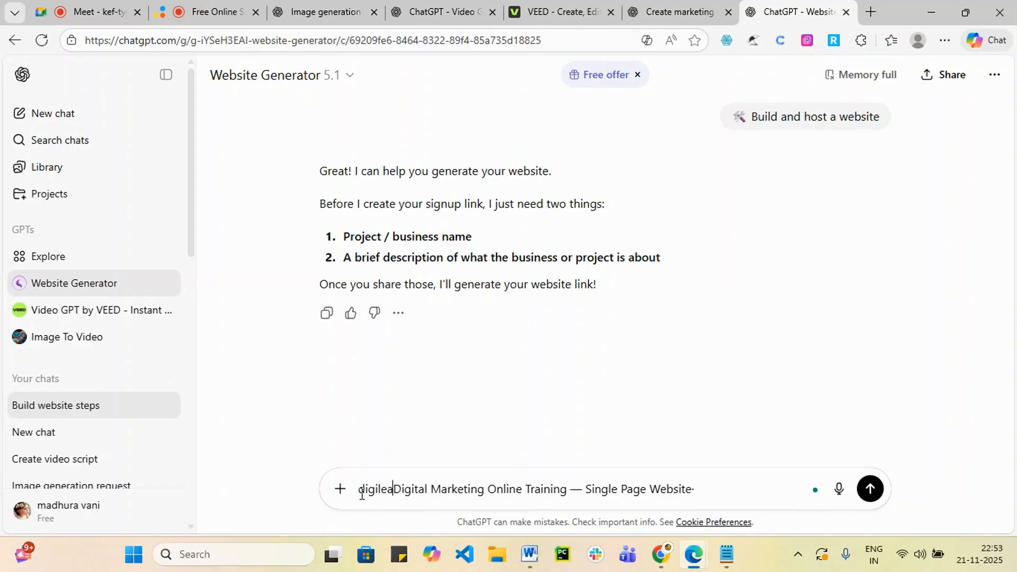
type("f")
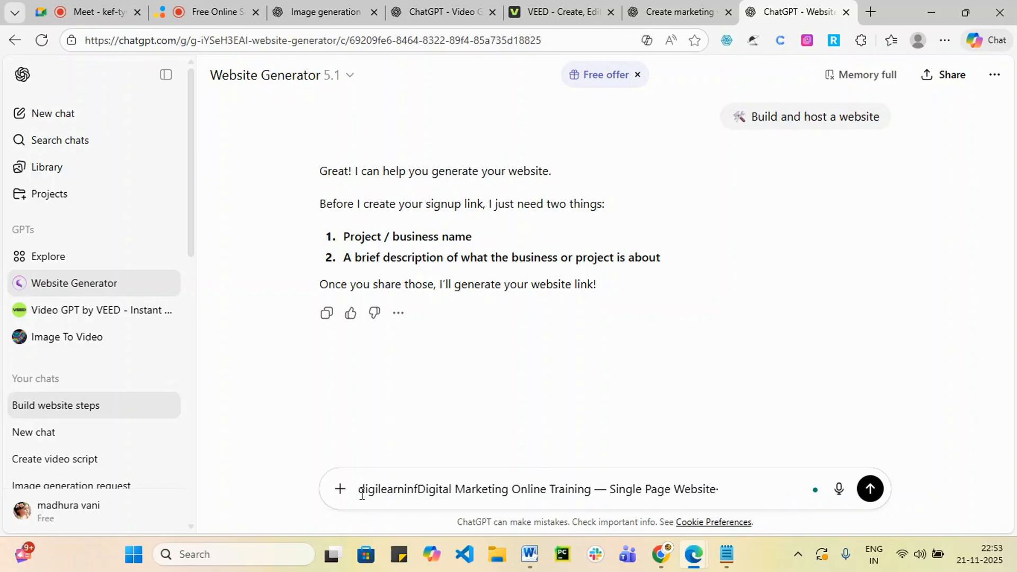
key("BackSpace")
type("g")
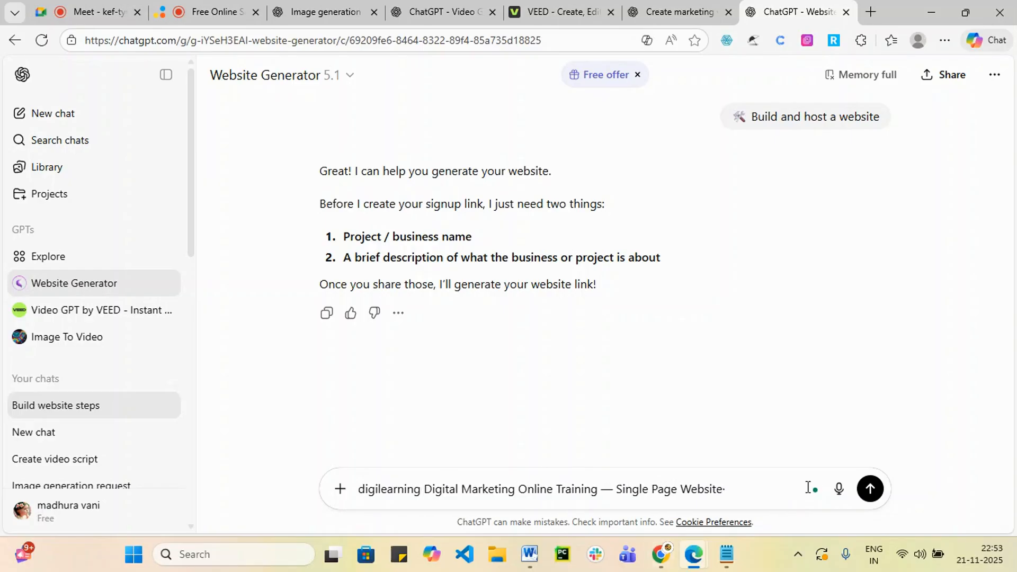
left_click(870, 489)
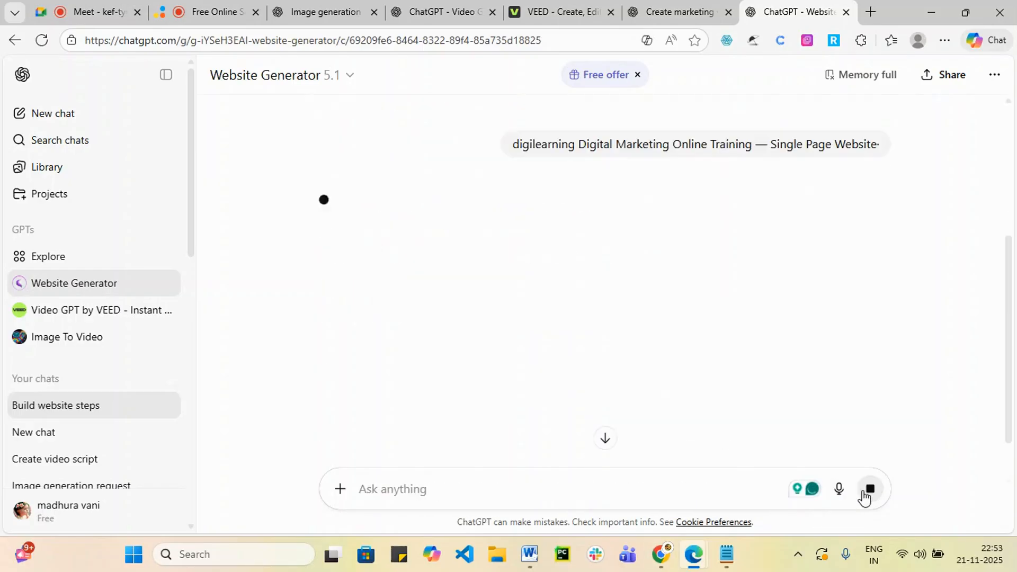
- Copy the final Digital Marketing Course video prompt from the Video GPT chat and paste it into VEED's Gen-AI Studio script box
left_click(576, 7)
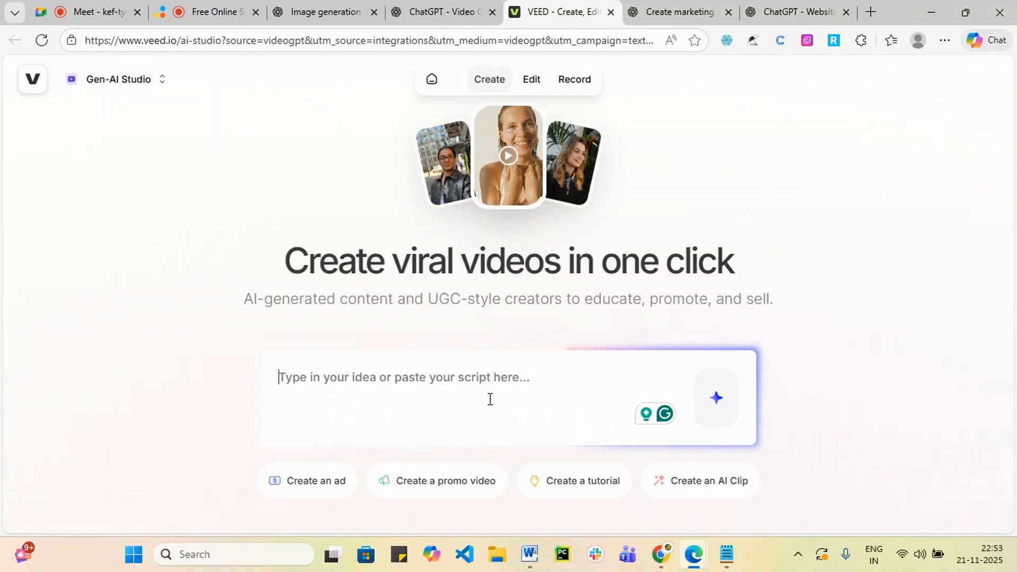
left_click(442, 11)
scroll(516, 279, "up", 10)
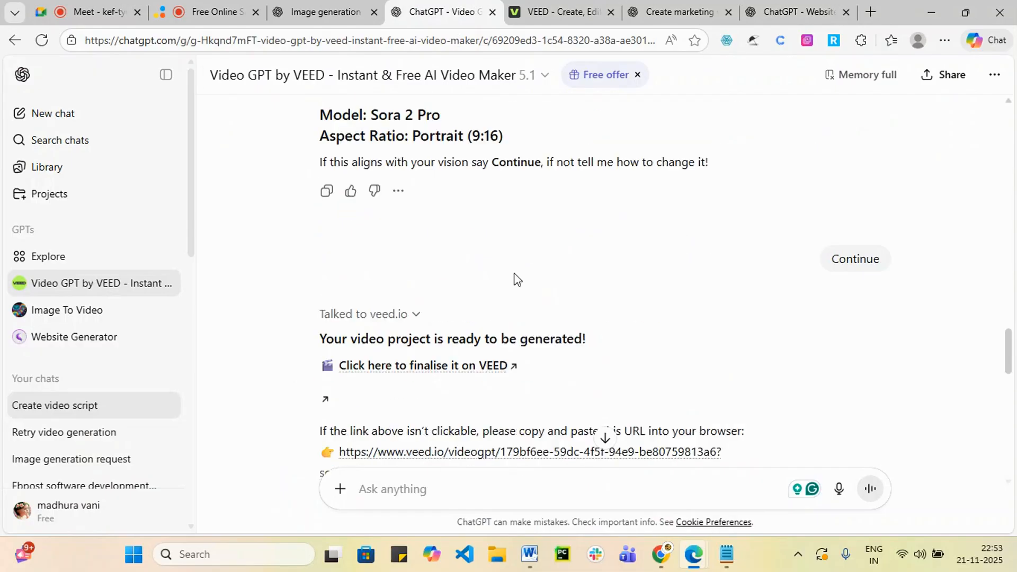
scroll(531, 312, "up", 2)
scroll(516, 320, "down", 1)
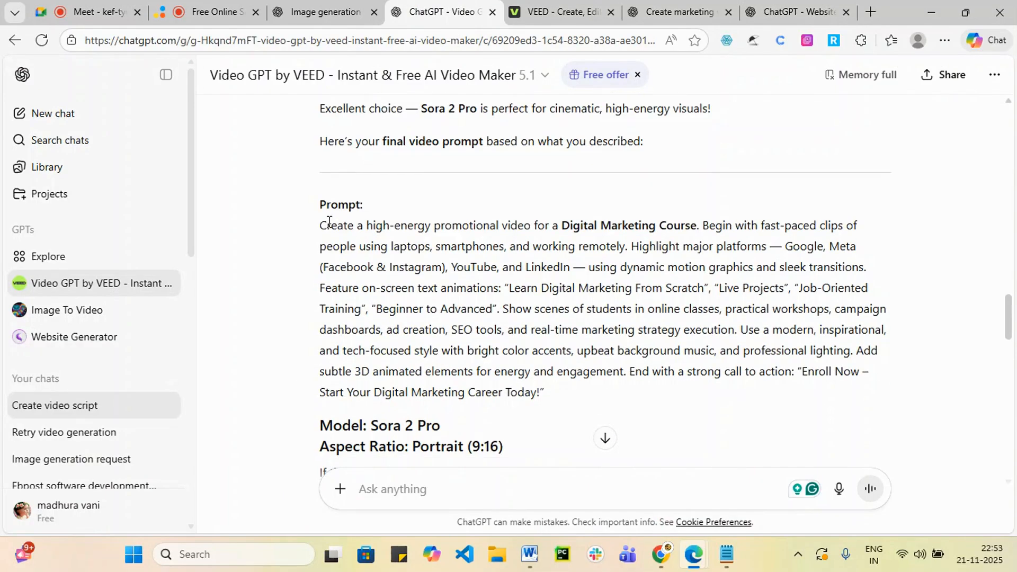
left_click_drag(324, 226, 548, 394)
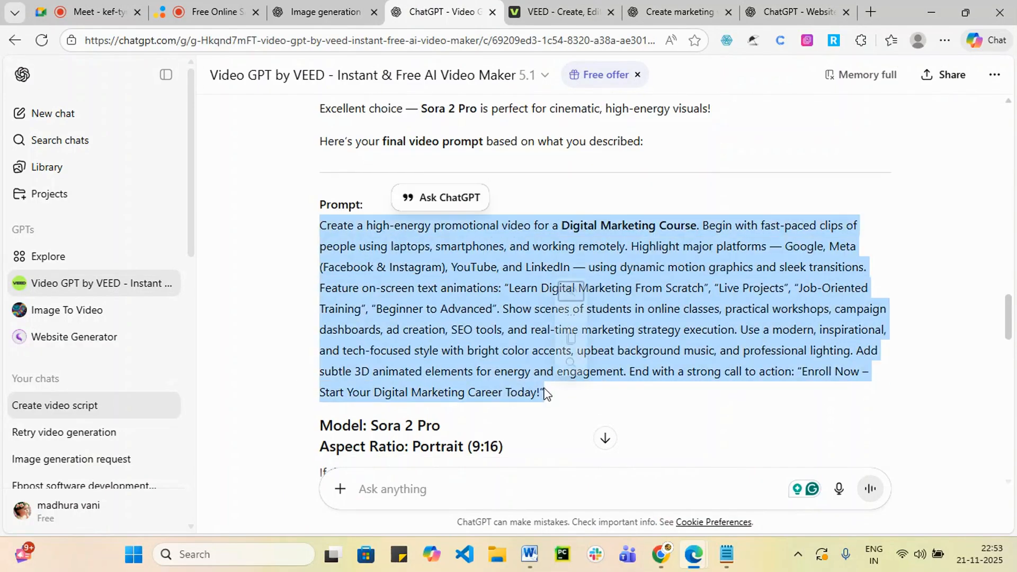
key("ctrl+c")
left_click(557, 12)
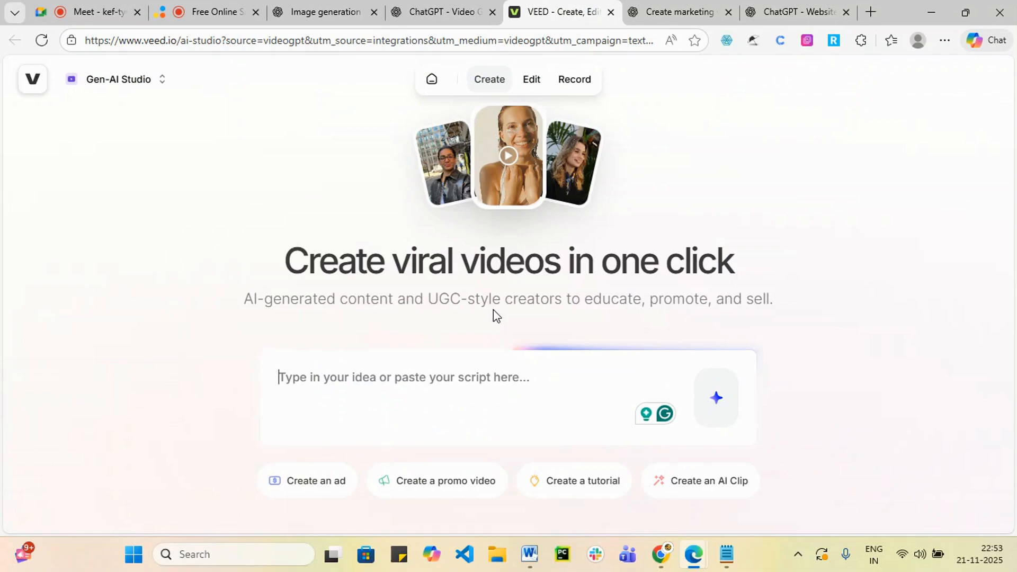
left_click(482, 371)
key("ctrl+v")
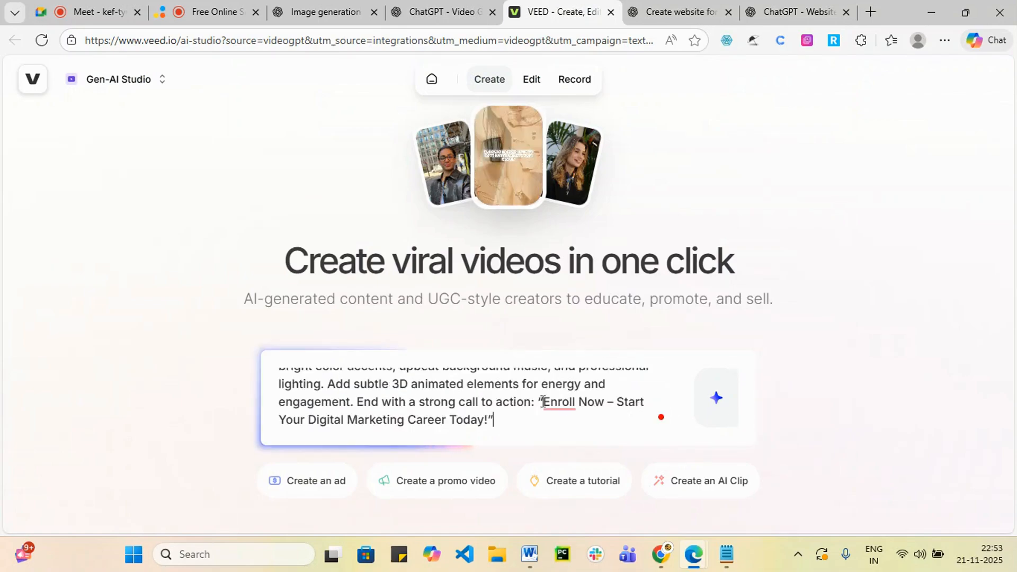
- Open the B12 sign-up link for the digilearning website from the Website Generator reply, accepting the link safety check
left_click(835, 13)
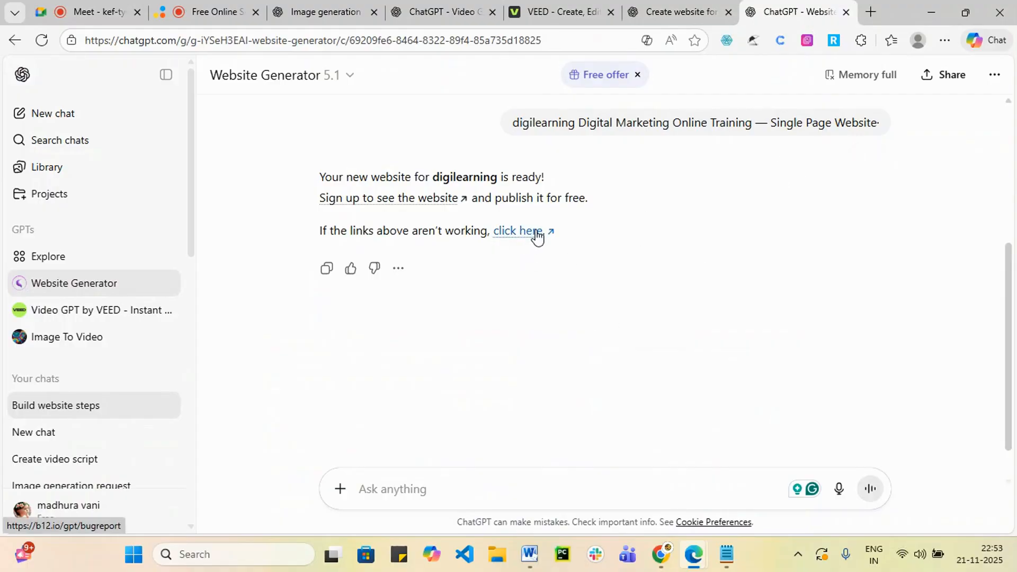
left_click(441, 206)
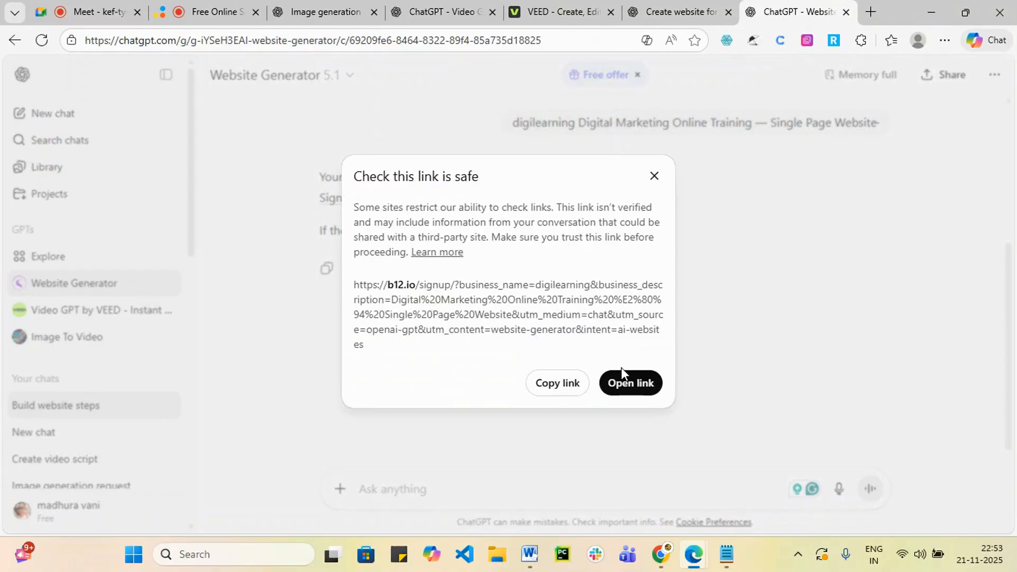
left_click(629, 382)
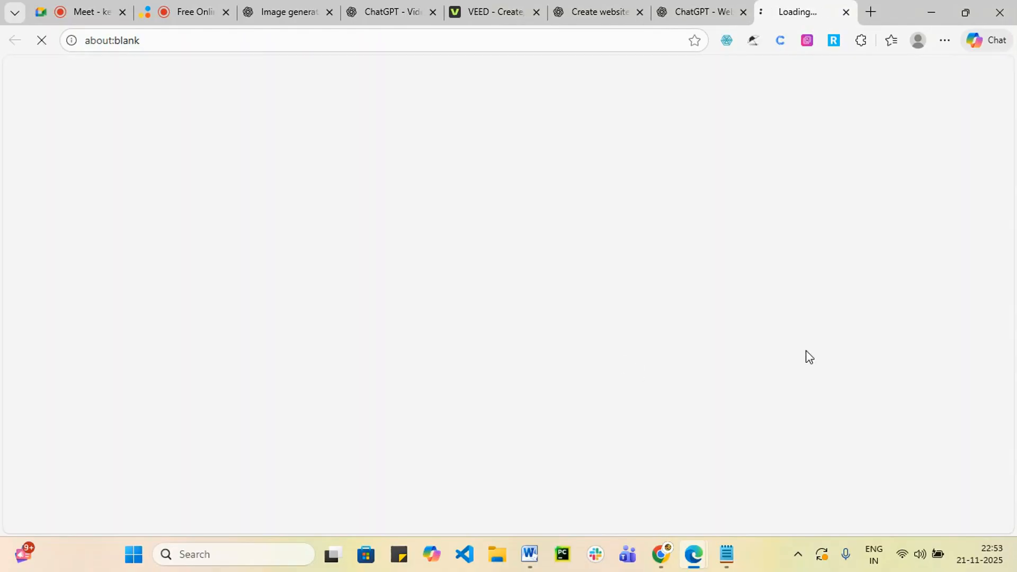
left_click(497, 5)
left_click(778, 5)
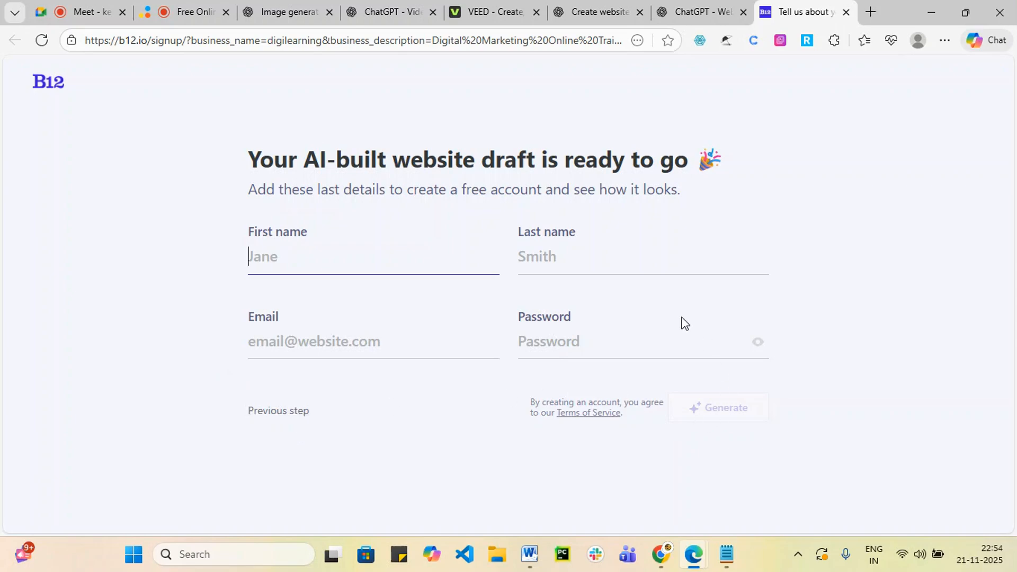
- Try to create a B12 account with the saved first name, last name, email and account password to generate the website
left_click(364, 262)
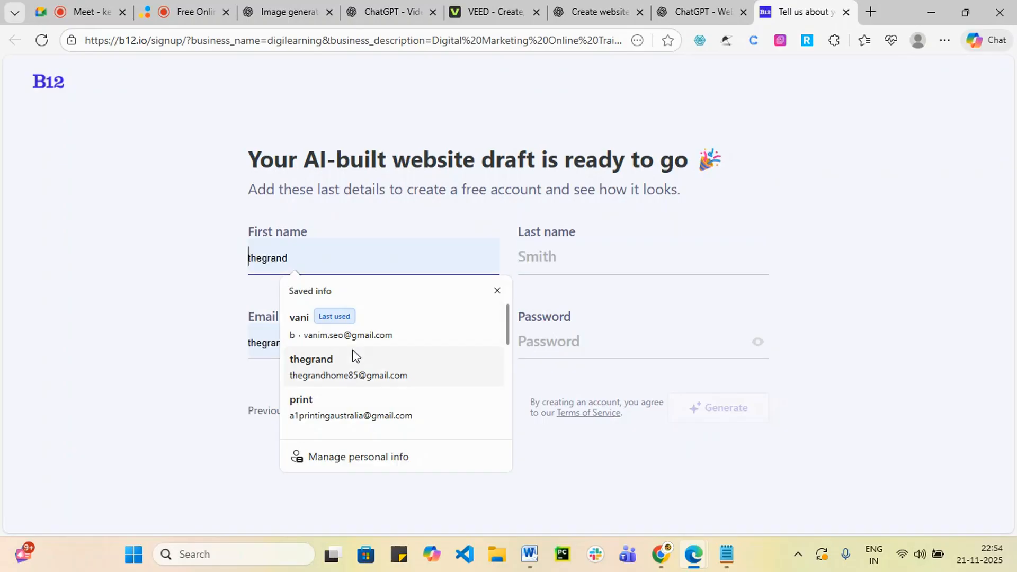
left_click(340, 339)
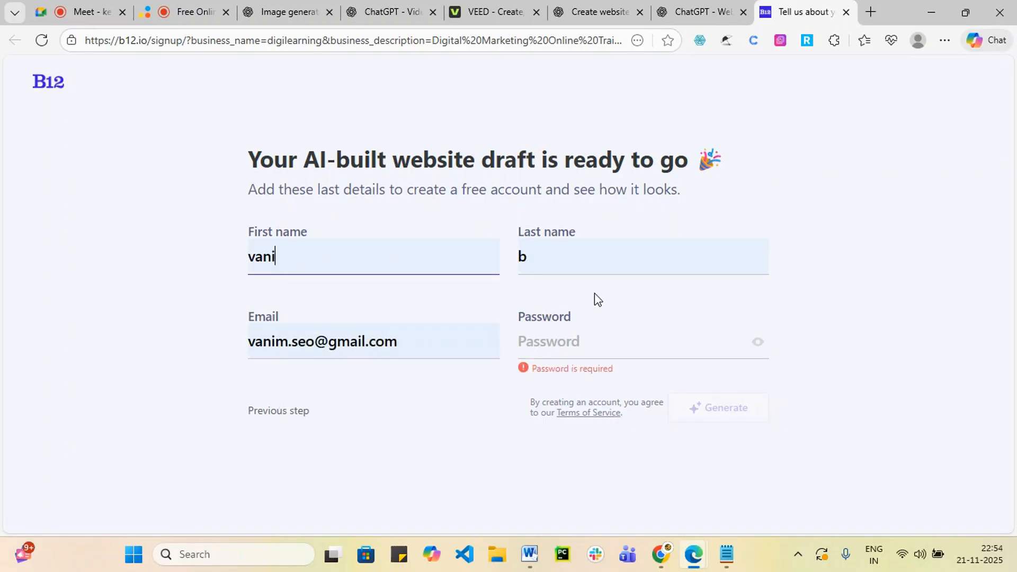
left_click(560, 342)
left_click(581, 416)
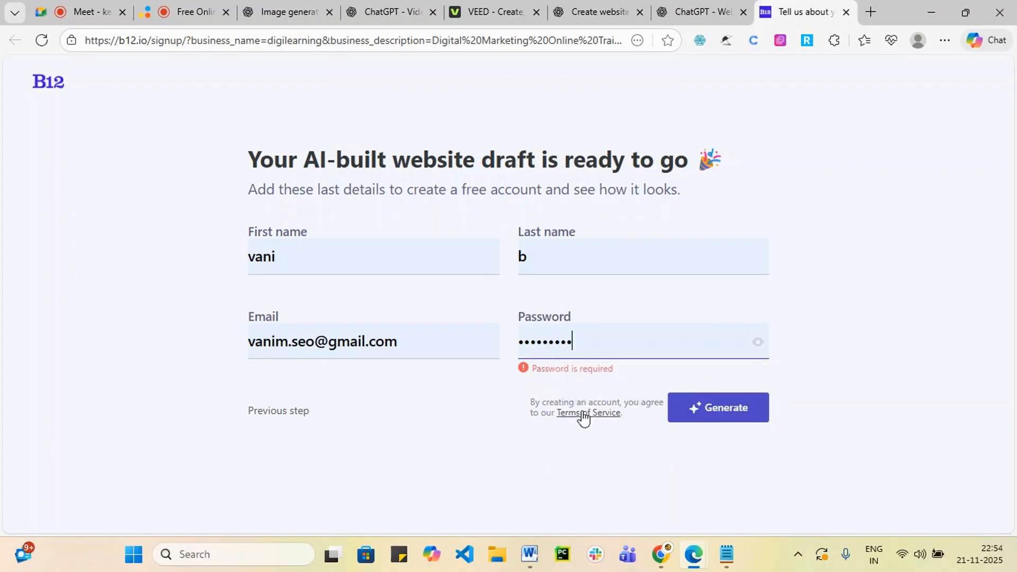
left_click(736, 412)
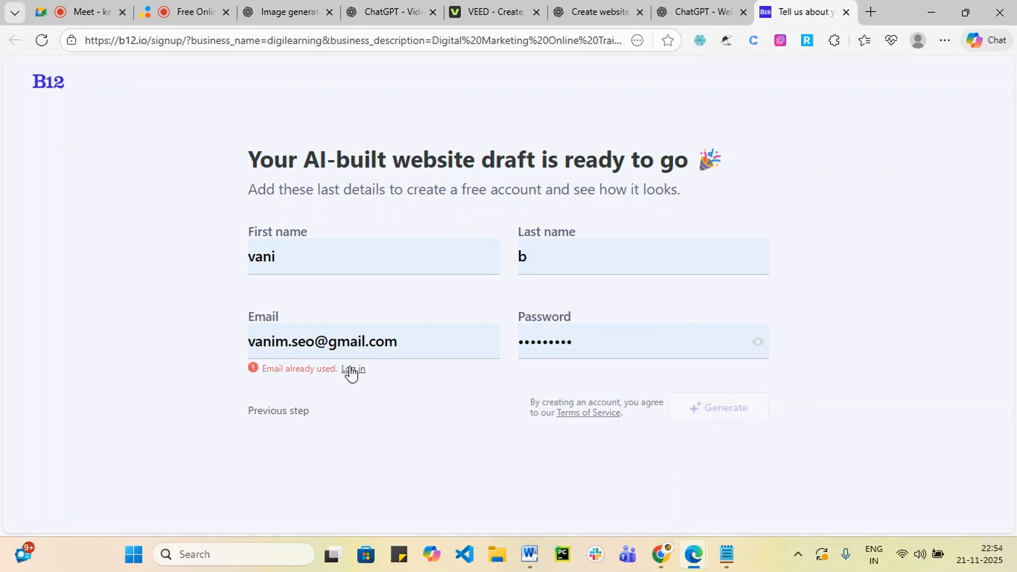
- Log in to the existing B12 account with the saved email and password
left_click(352, 370)
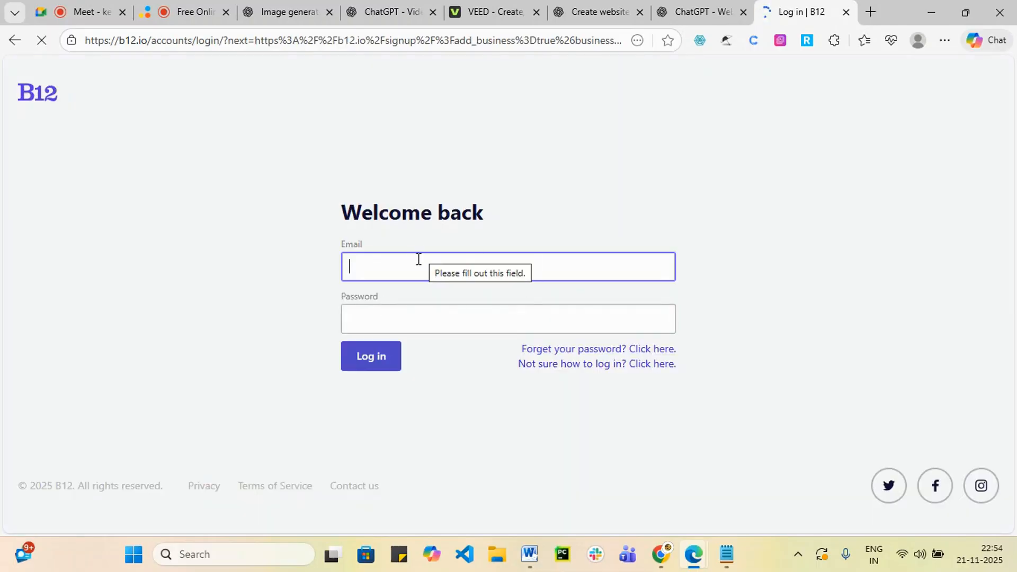
left_click(418, 268)
left_click(307, 287)
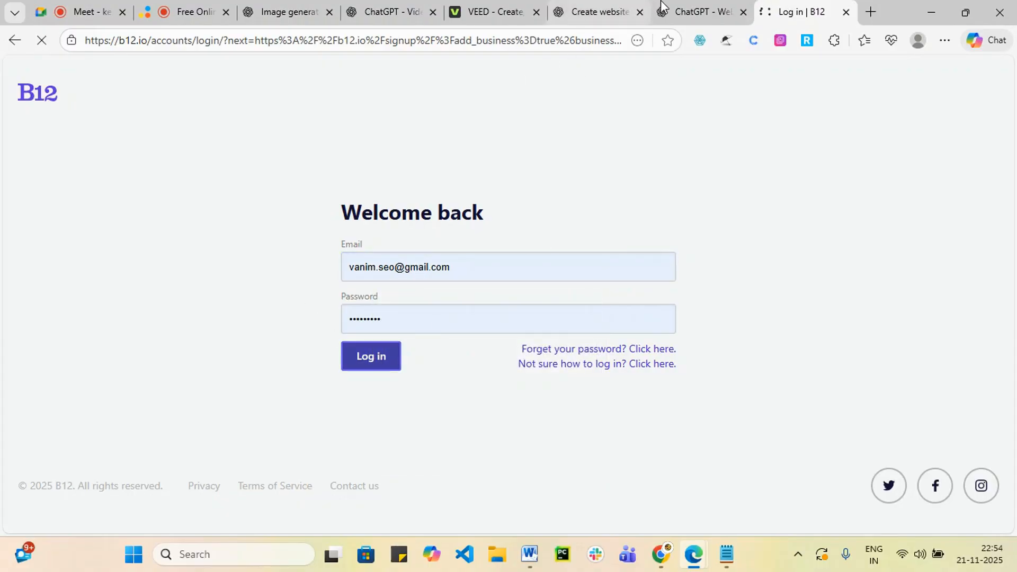
- Switch to VEED, play the promotional video preview and review its script scenes
left_click(676, 3)
left_click(598, 6)
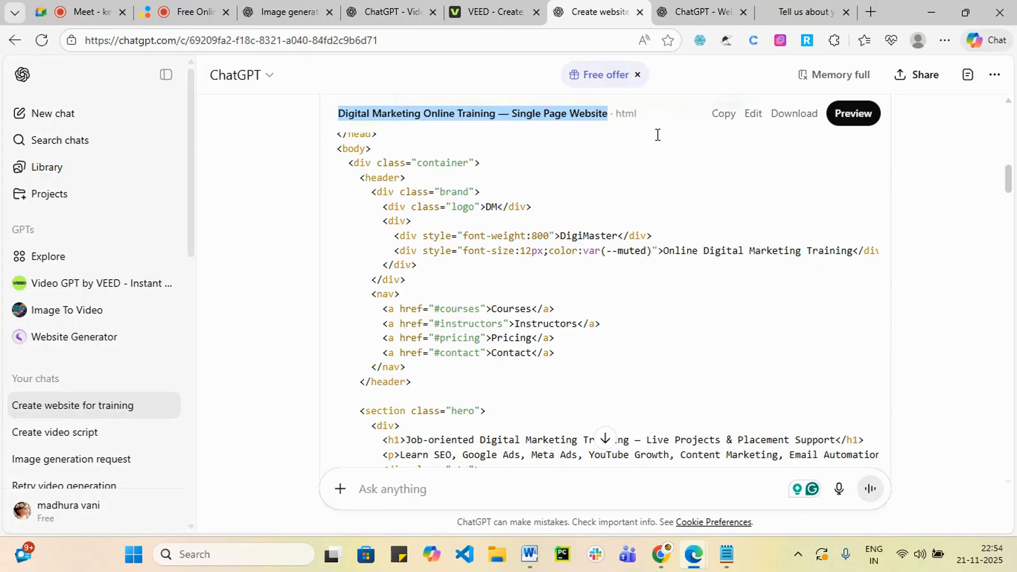
left_click(488, 8)
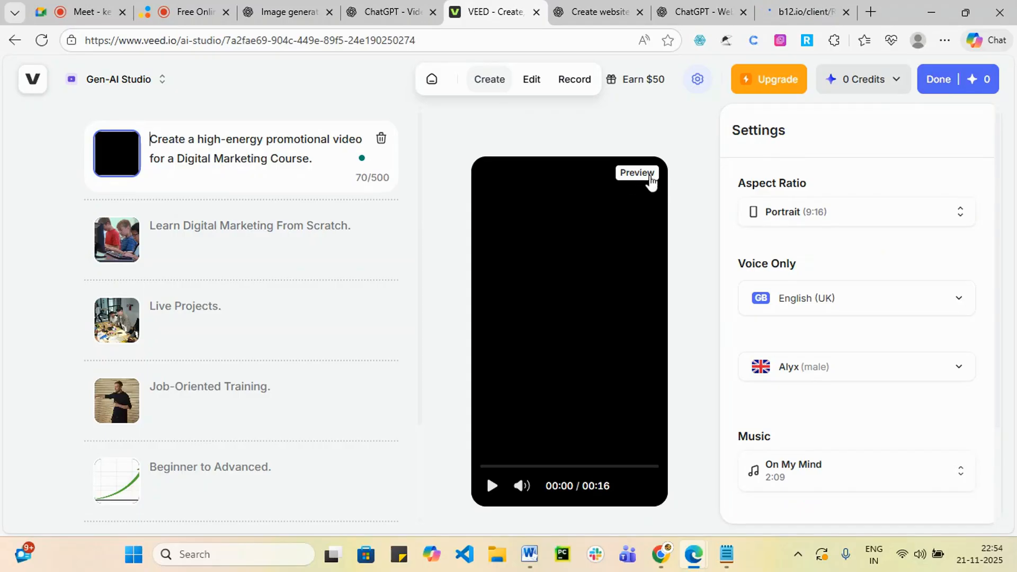
left_click(497, 488)
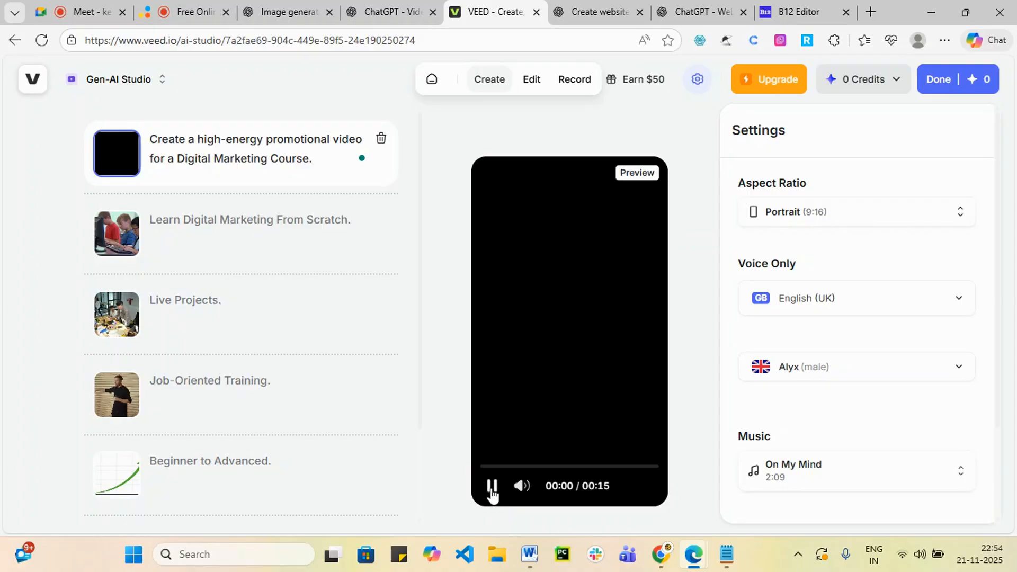
scroll(233, 477, "down", 2)
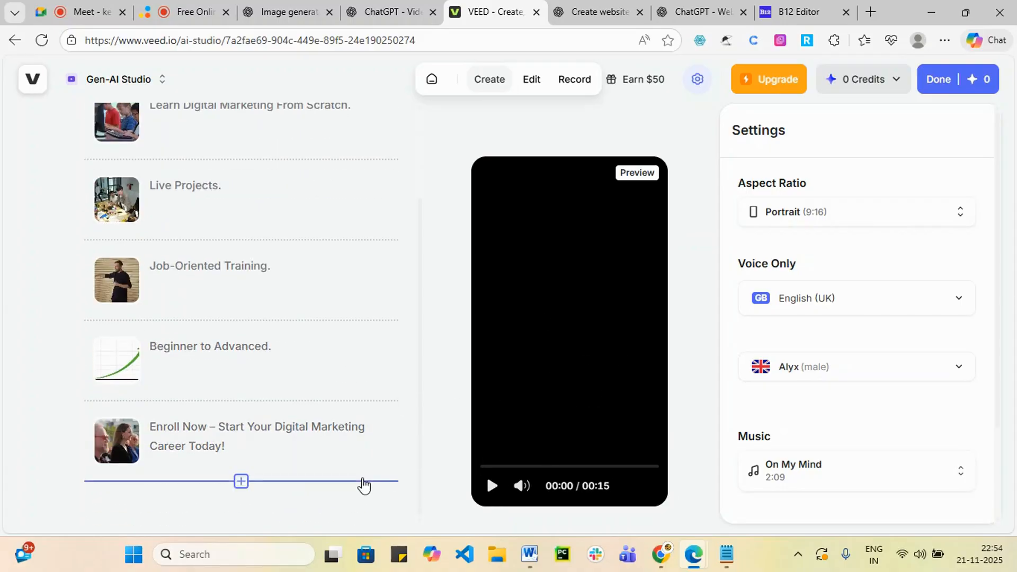
scroll(346, 424, "up", 2)
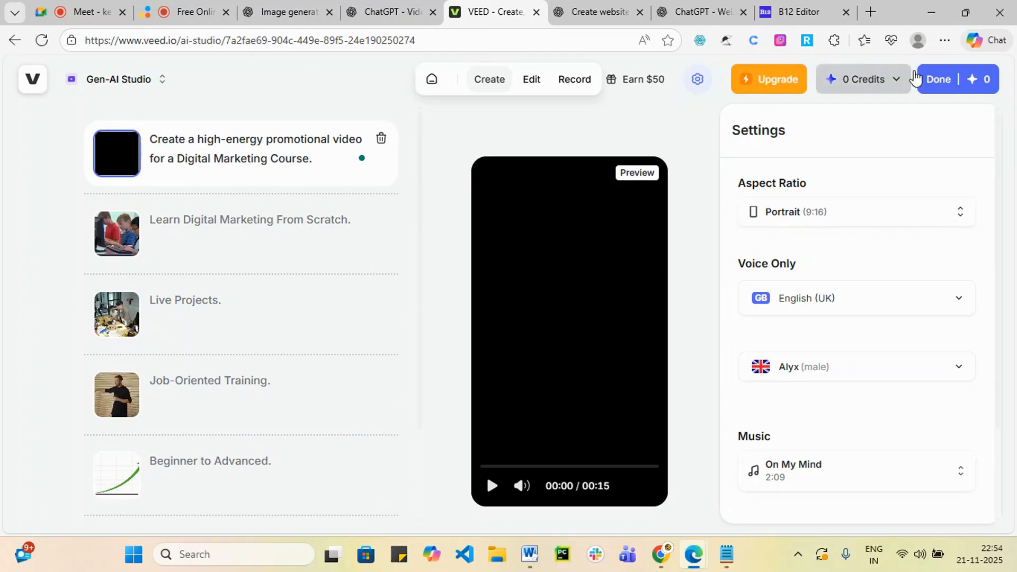
- Set the VEED video's aspect ratio to Landscape (16:9) and finish the settings to generate the video
left_click(931, 214)
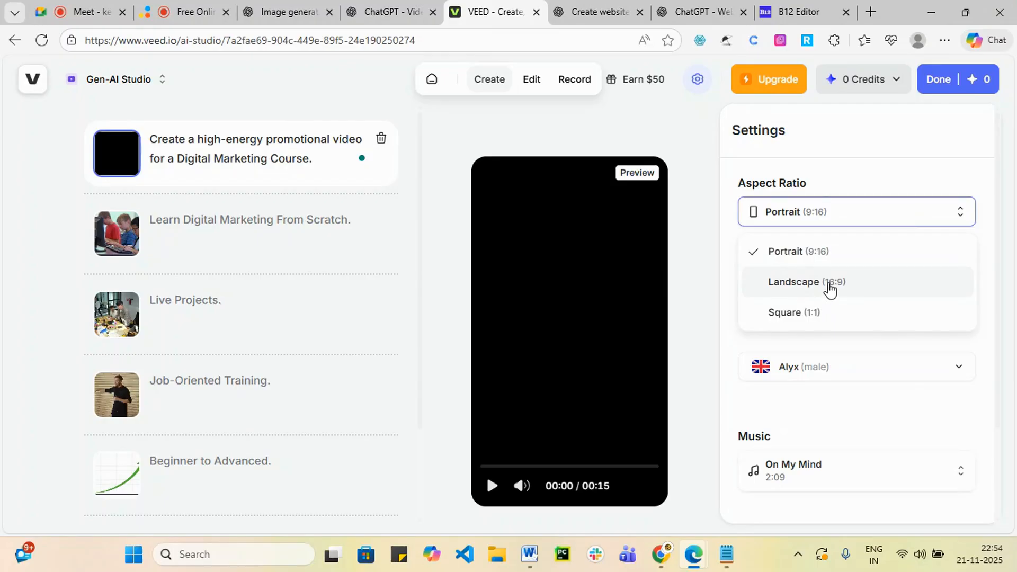
left_click(830, 284)
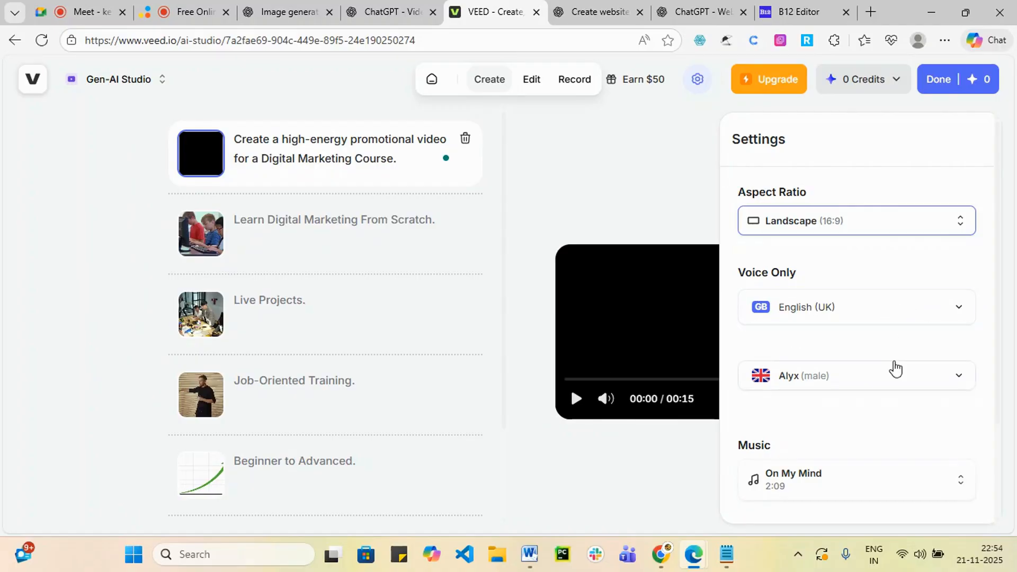
scroll(880, 392, "down", 2)
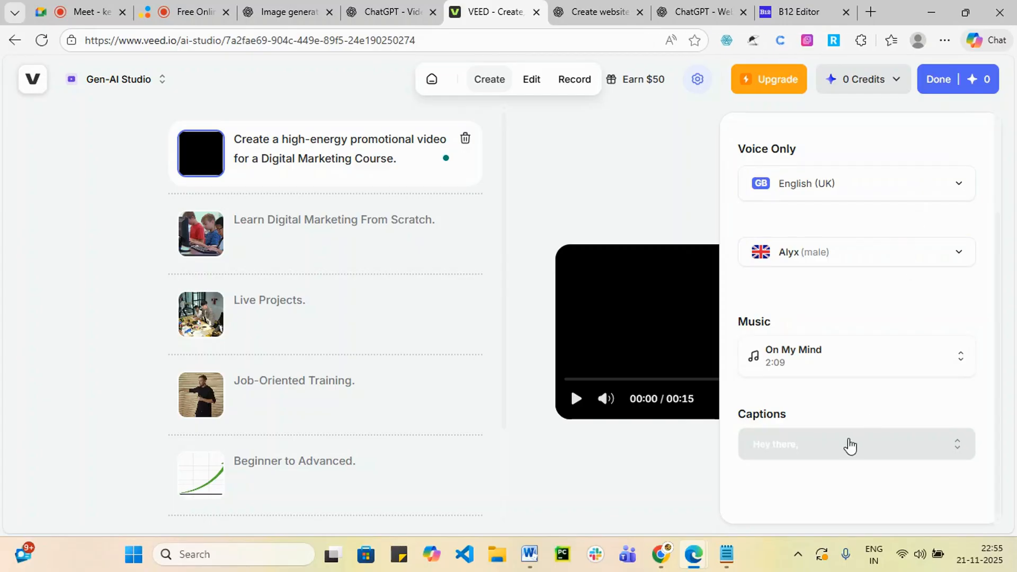
left_click(942, 88)
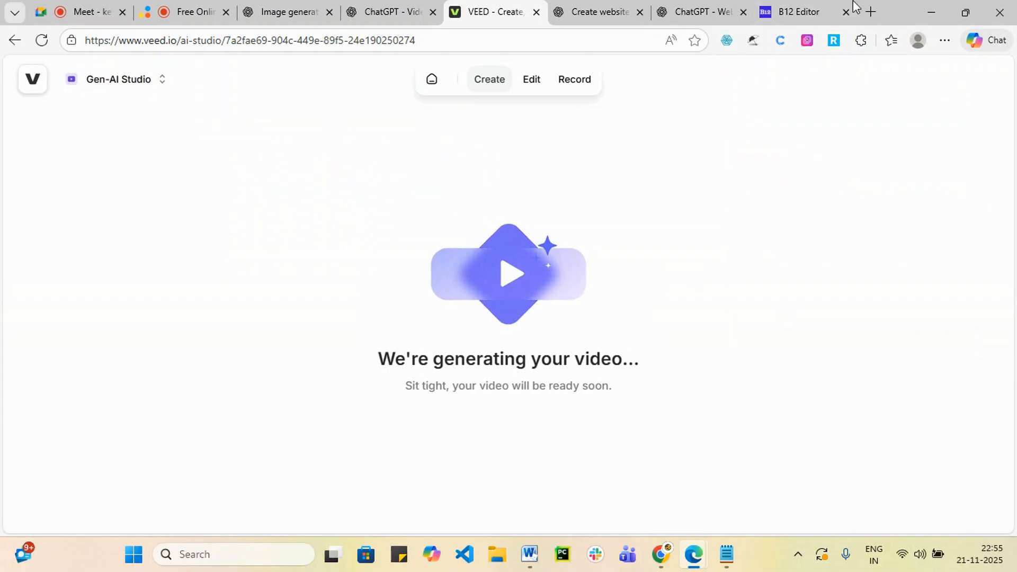
- Switch to the B12 Editor and review the generated DIGILEARNING site's hero, about, services and contact sections
left_click(795, 11)
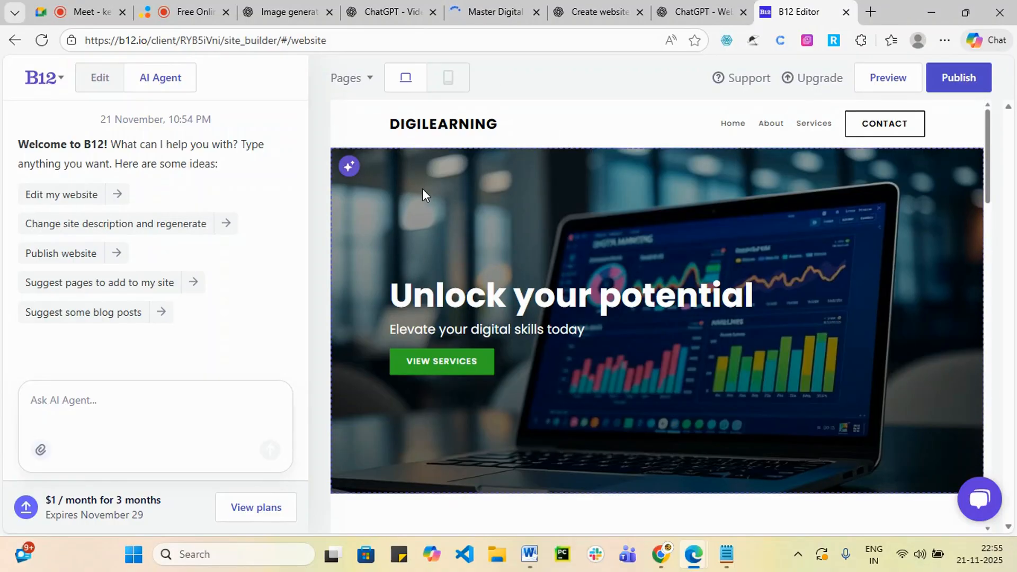
scroll(598, 222, "down", 2)
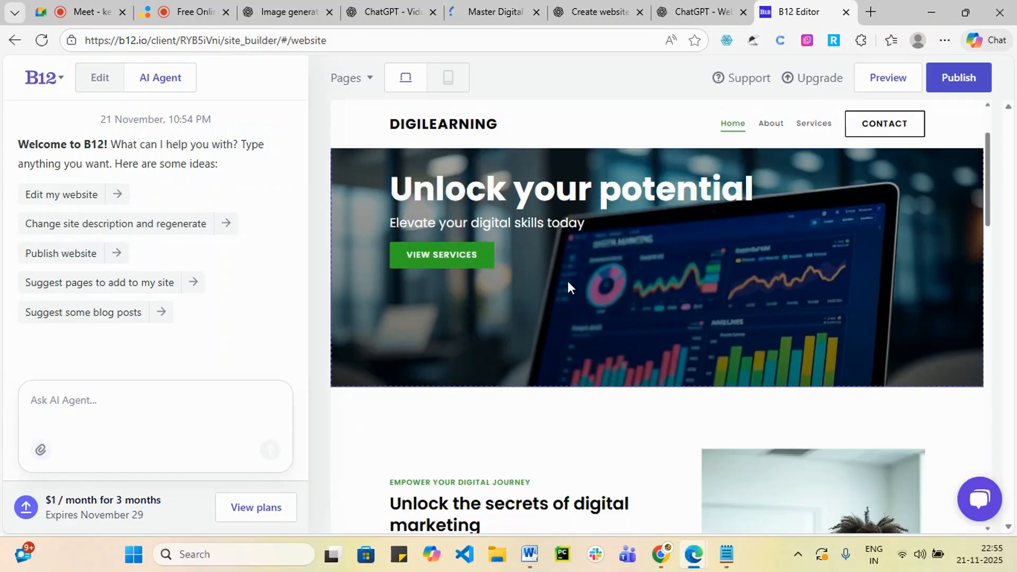
scroll(567, 283, "down", 3)
scroll(577, 286, "down", 4)
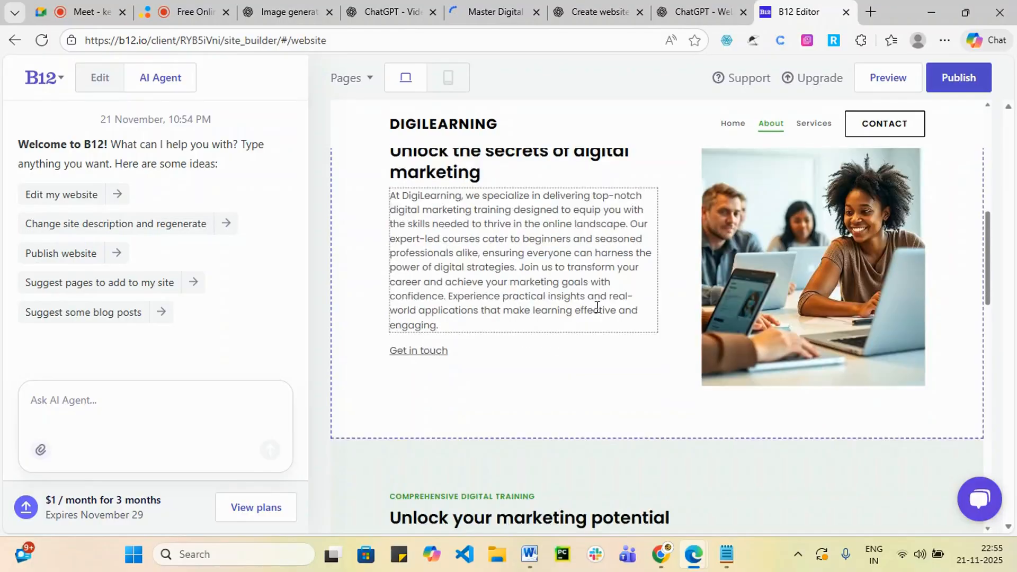
scroll(598, 308, "down", 5)
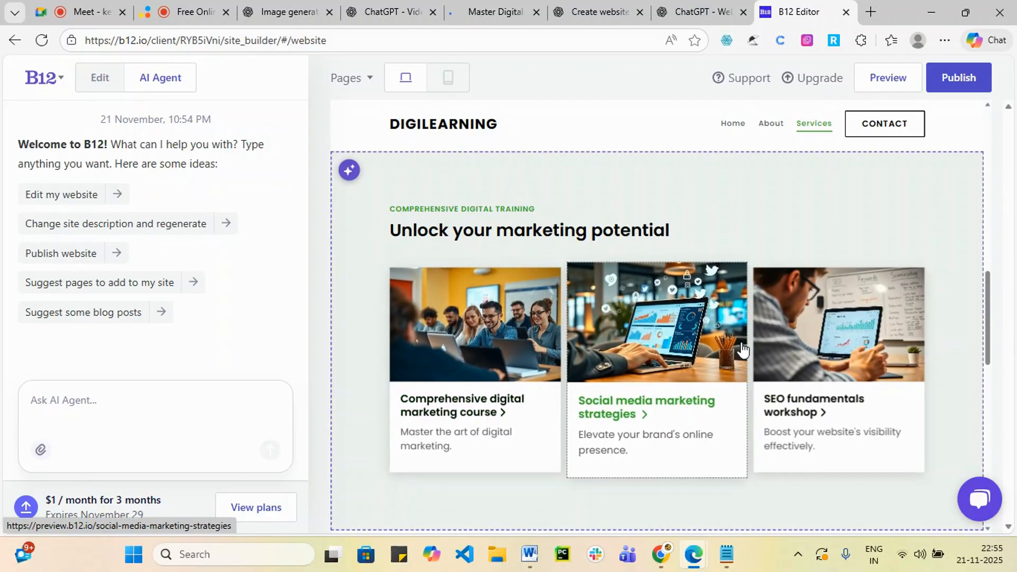
scroll(779, 351, "down", 4)
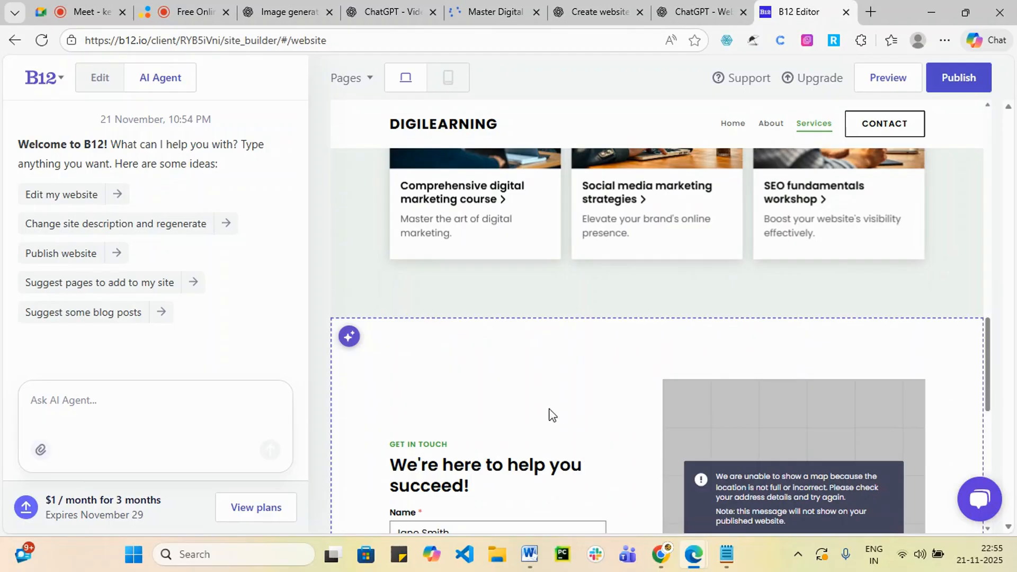
scroll(561, 447, "down", 3)
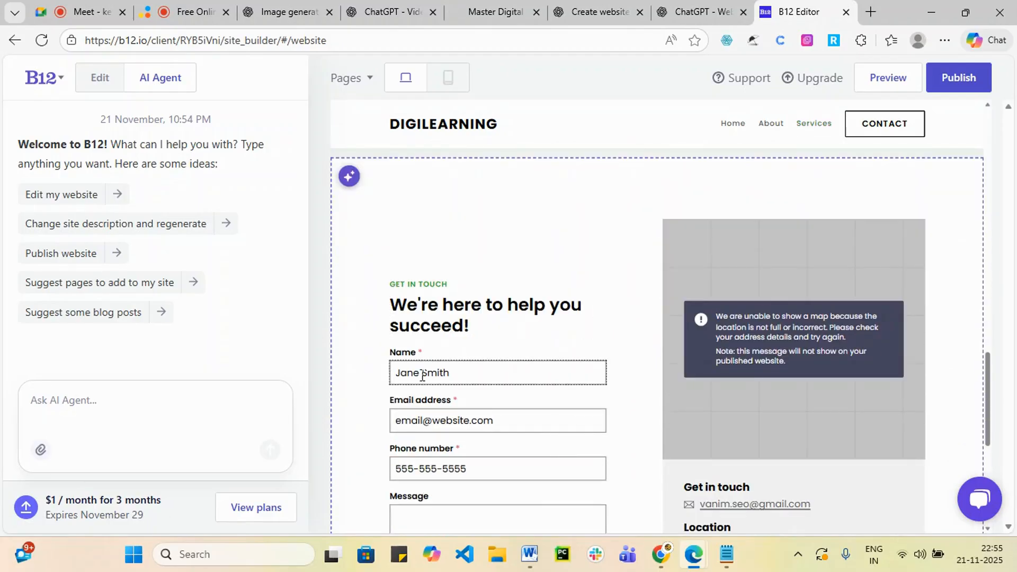
scroll(470, 419, "down", 2)
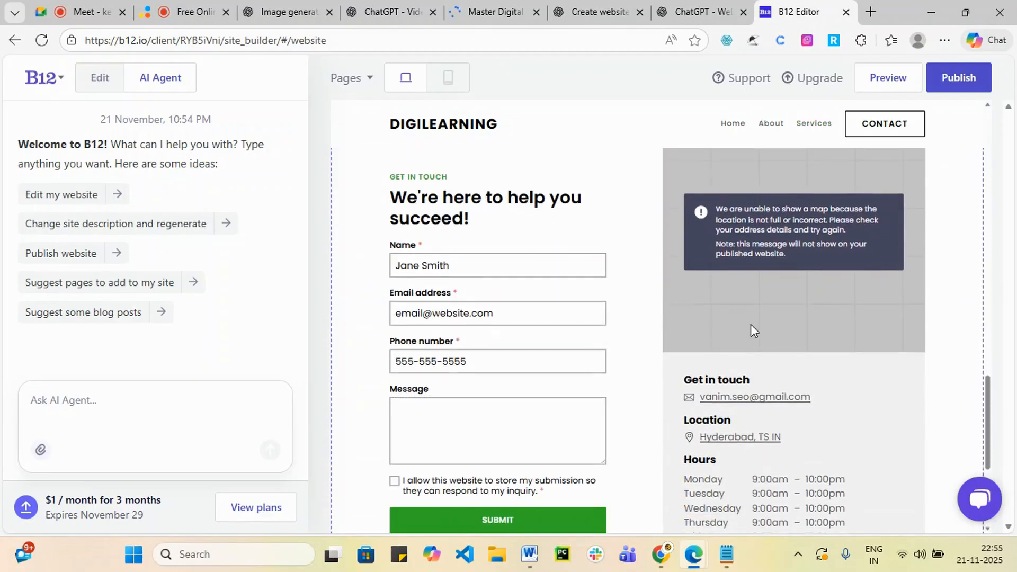
scroll(754, 331, "down", 2)
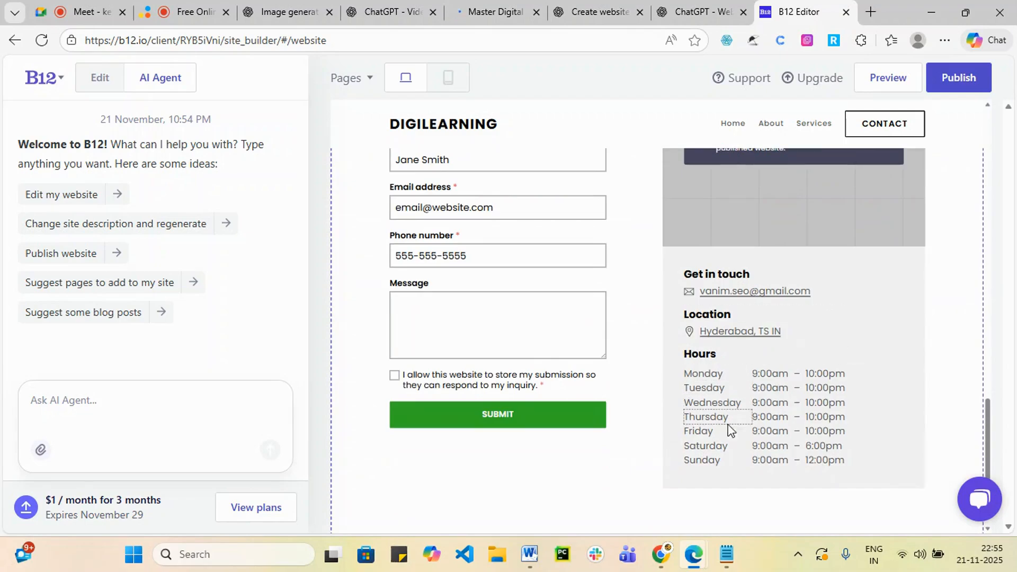
scroll(620, 318, "up", 6)
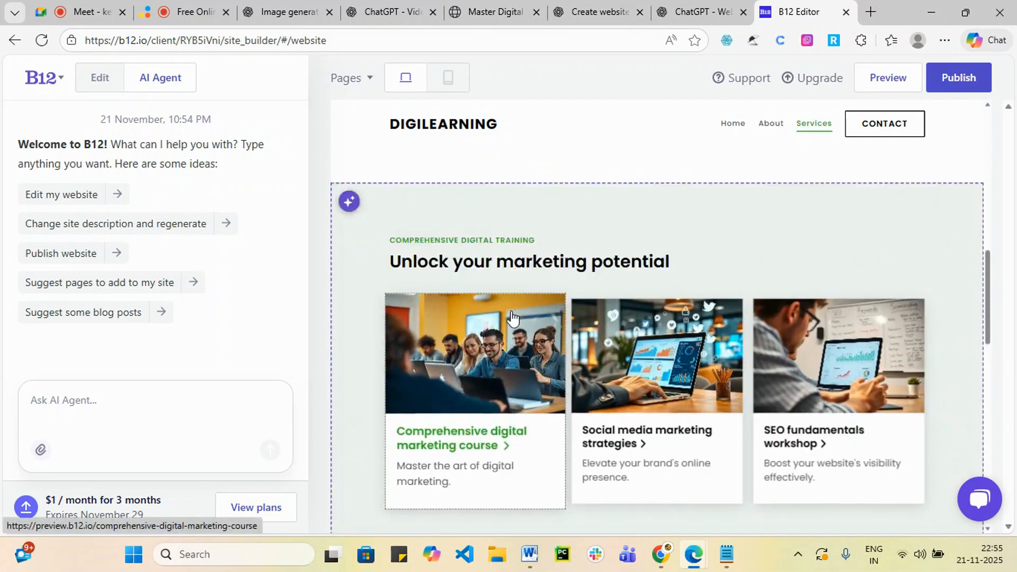
scroll(511, 316, "up", 8)
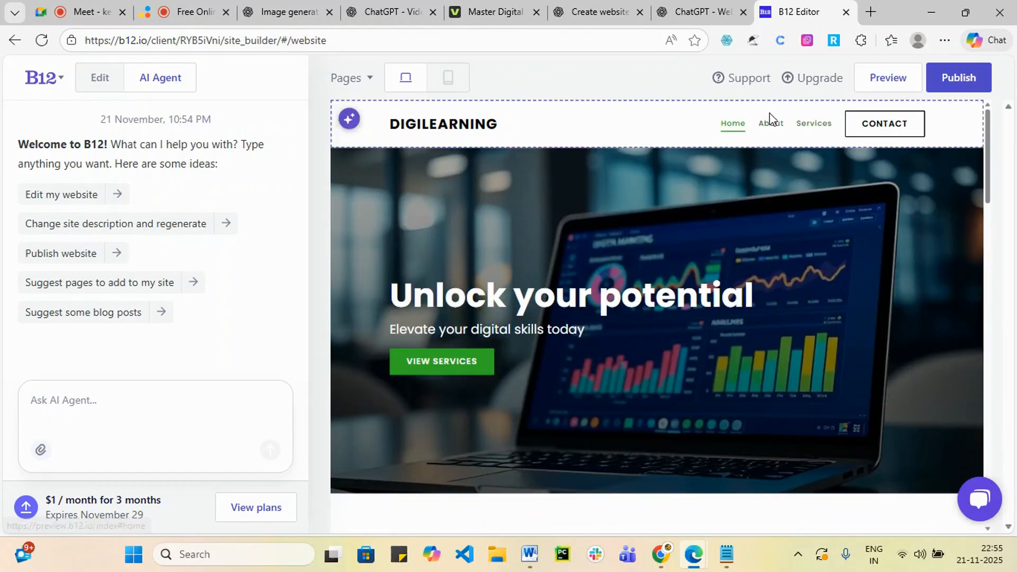
- Select the site's Home section and ask the AI Agent how to edit the website
left_click(728, 130)
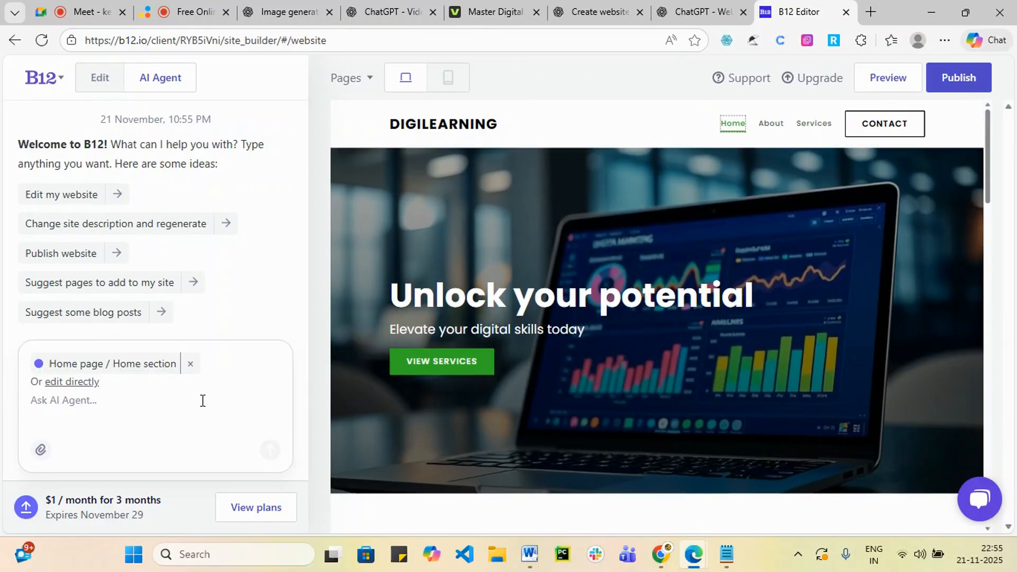
left_click(59, 193)
scroll(243, 264, "up", 1)
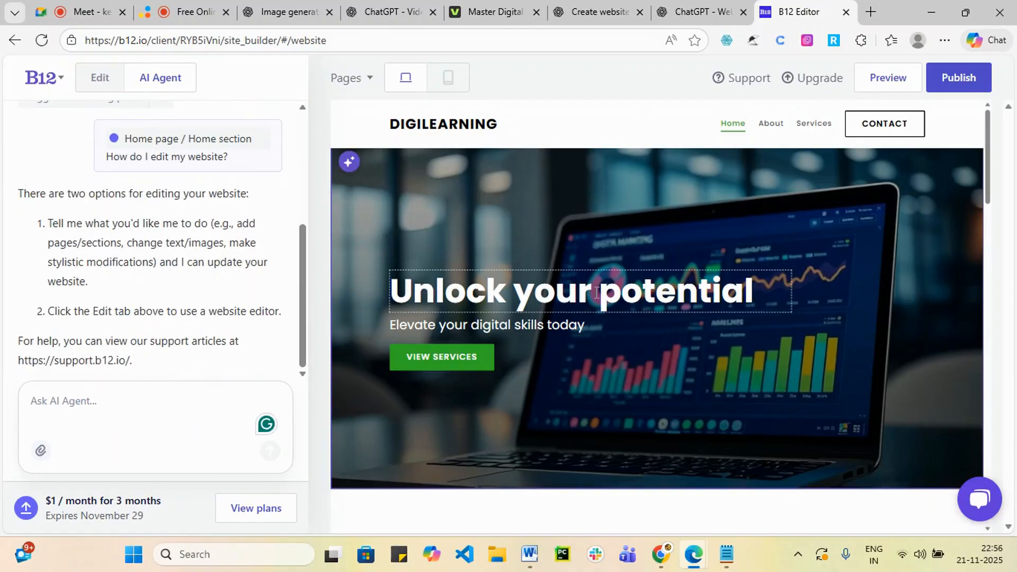
left_click(704, 220)
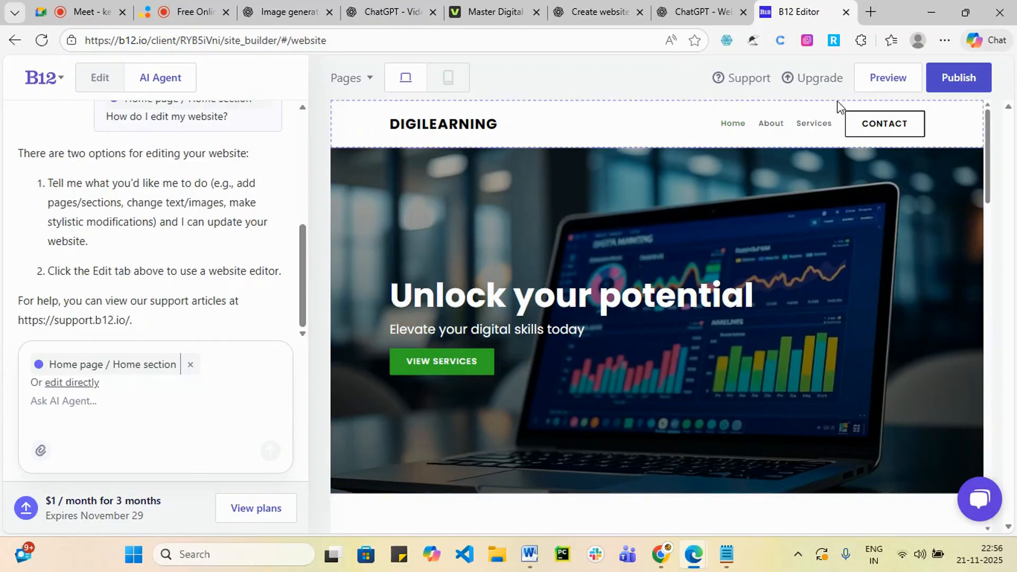
scroll(636, 317, "down", 5)
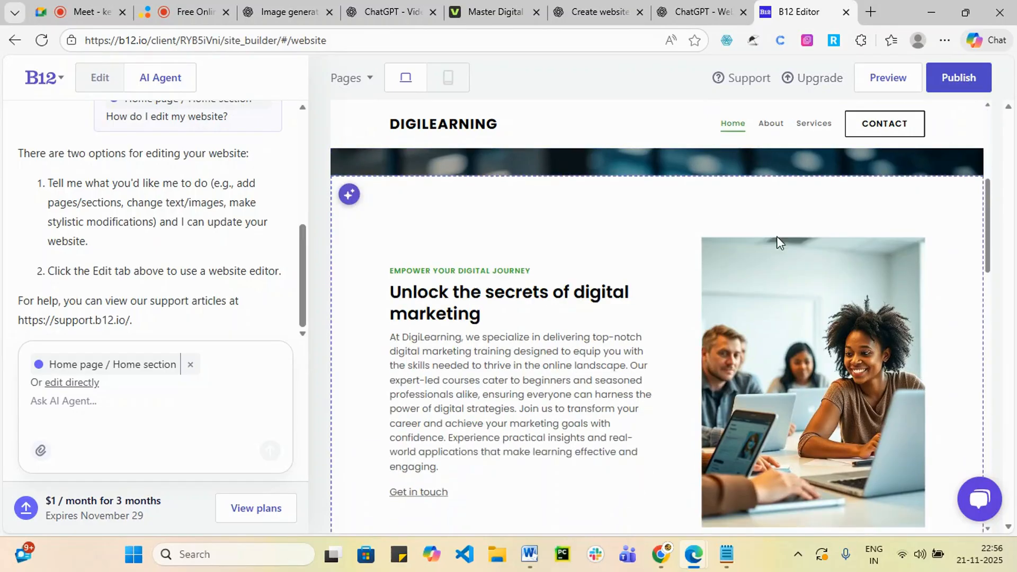
scroll(493, 418, "up", 3)
scroll(563, 344, "up", 3)
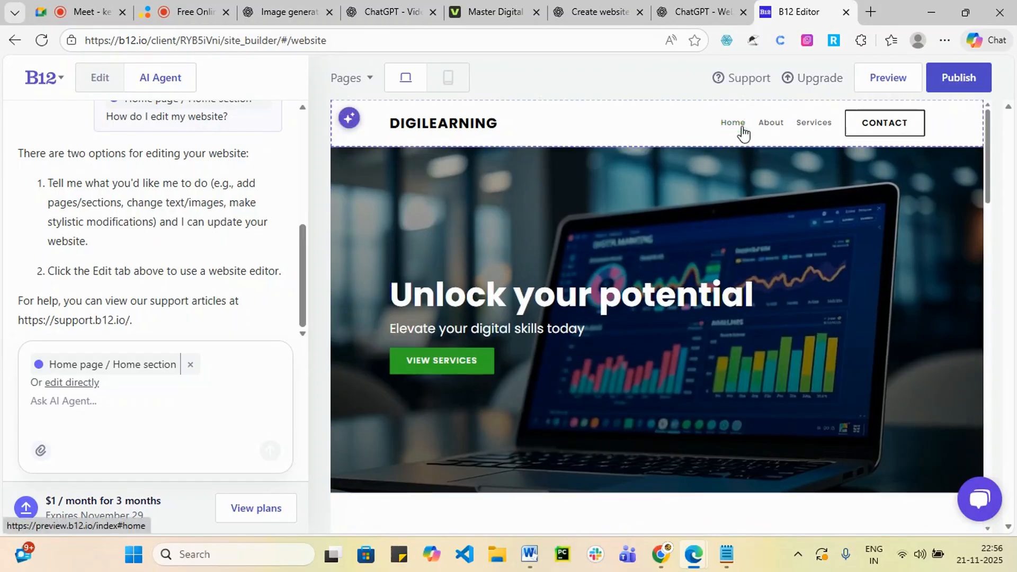
- Select the About section, open it for direct editing and review its title, subtitle, paragraph, link, image and appearance settings
left_click(771, 124)
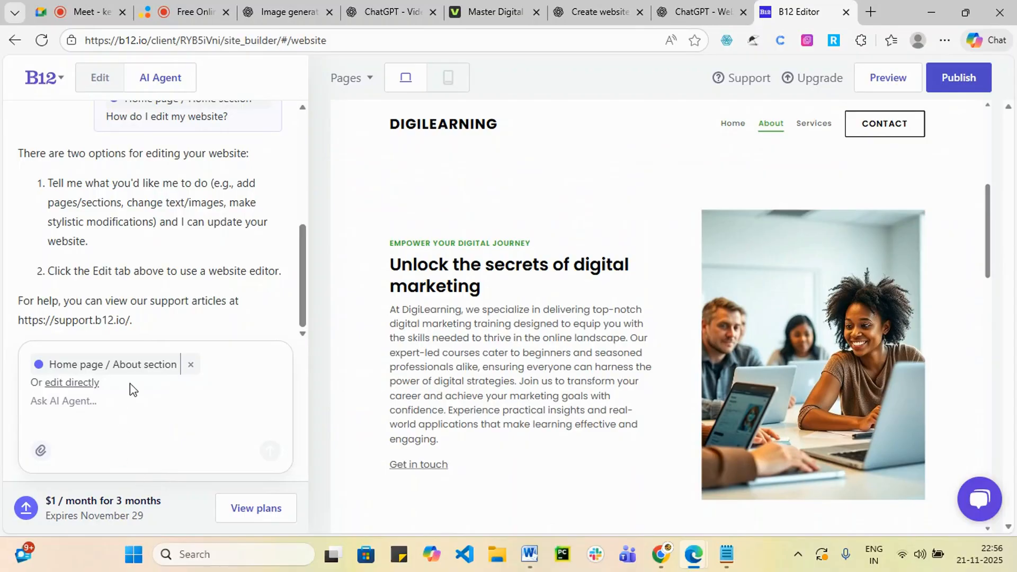
scroll(295, 329, "up", 5)
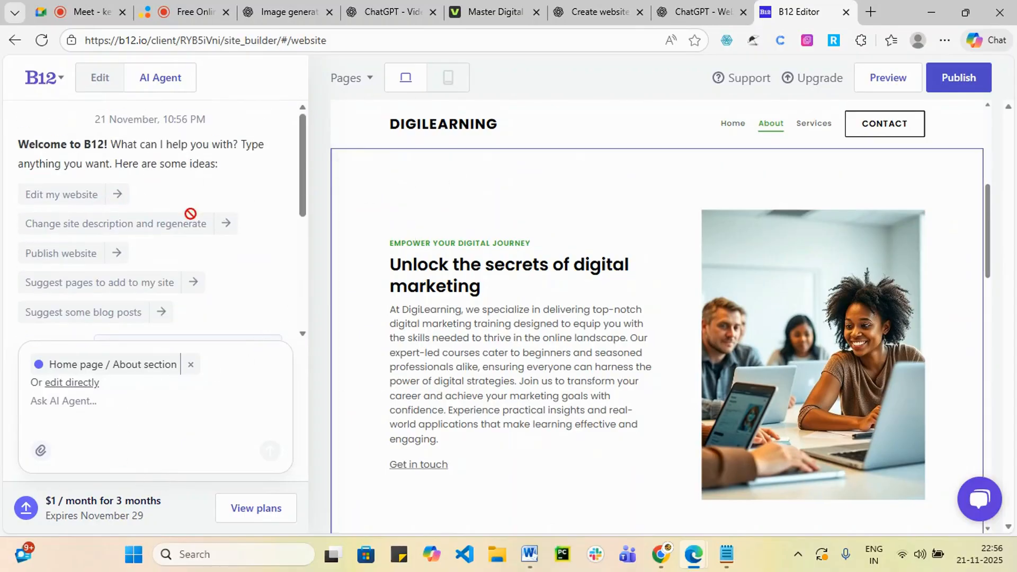
left_click(102, 80)
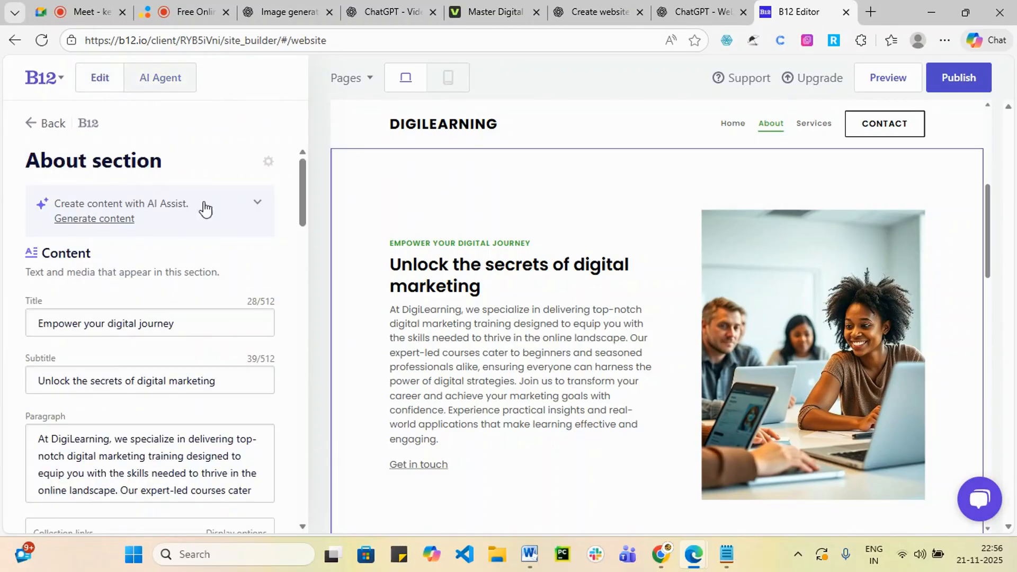
scroll(121, 259, "down", 1)
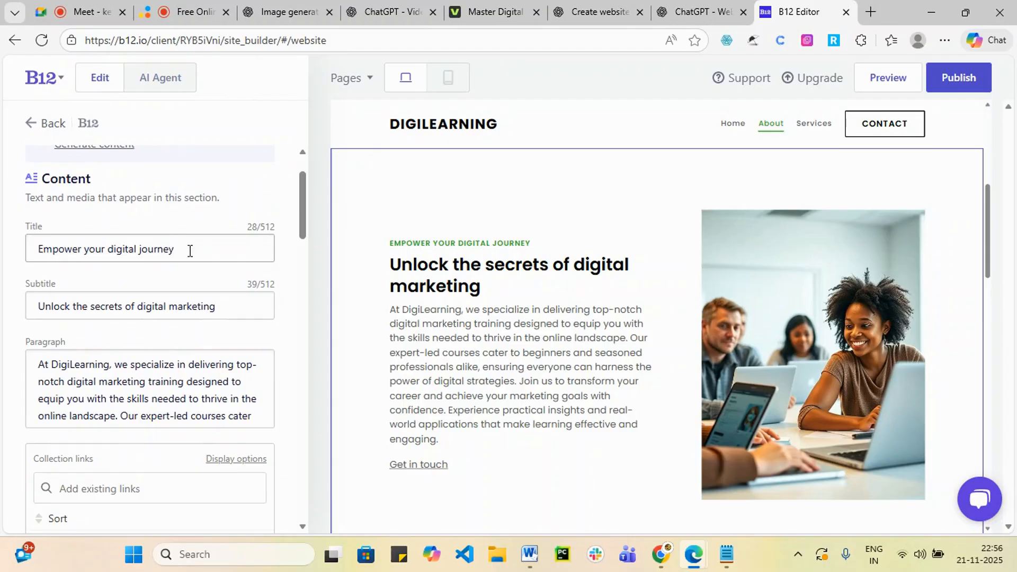
left_click_drag(190, 251, 23, 259)
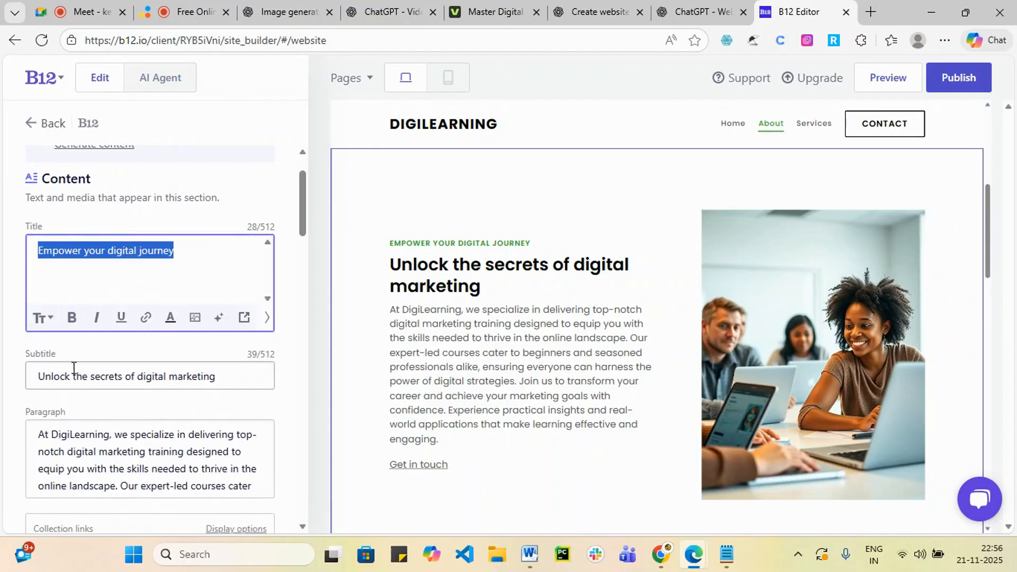
scroll(189, 358, "down", 2)
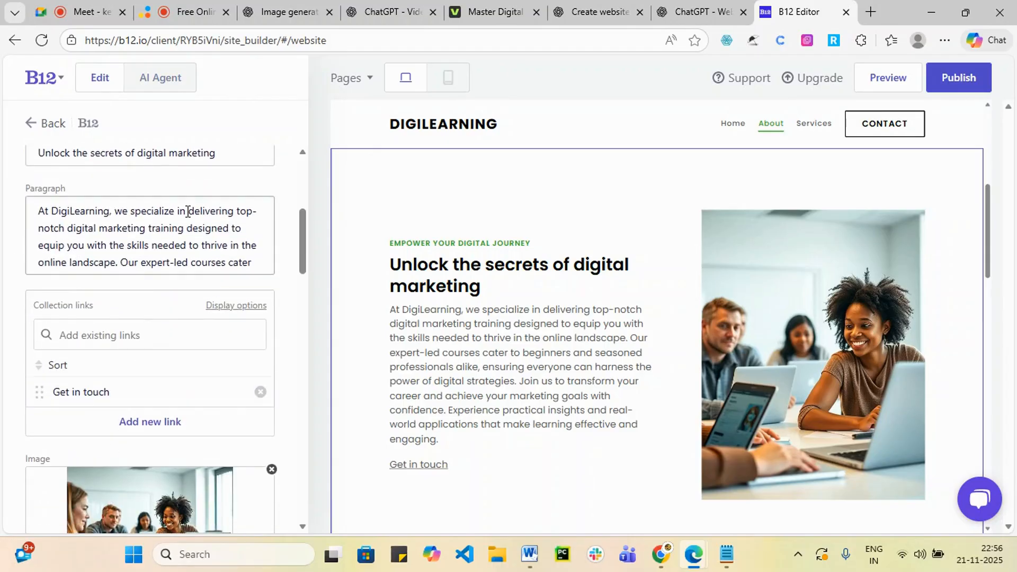
scroll(153, 348, "down", 2)
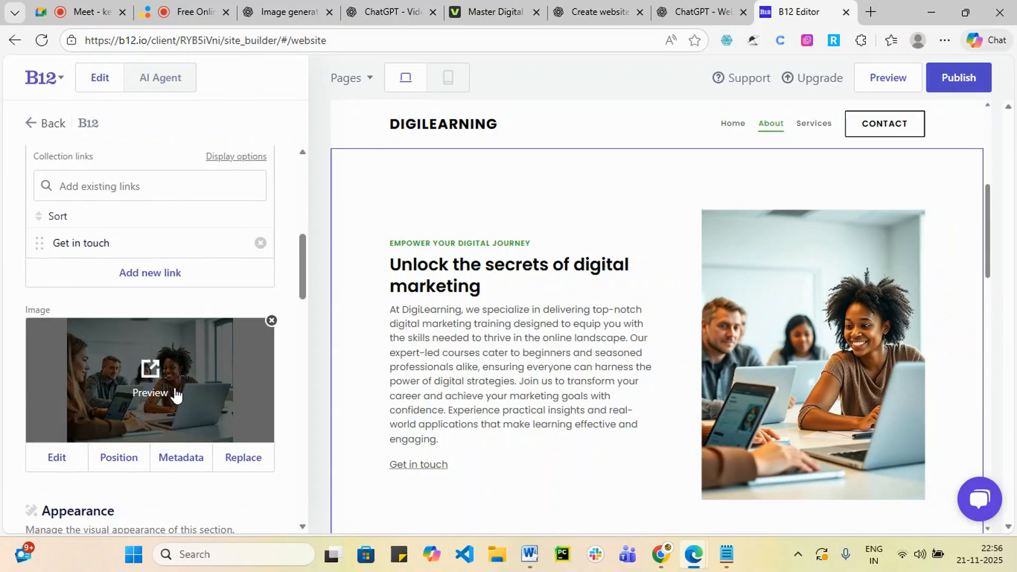
scroll(178, 400, "down", 4)
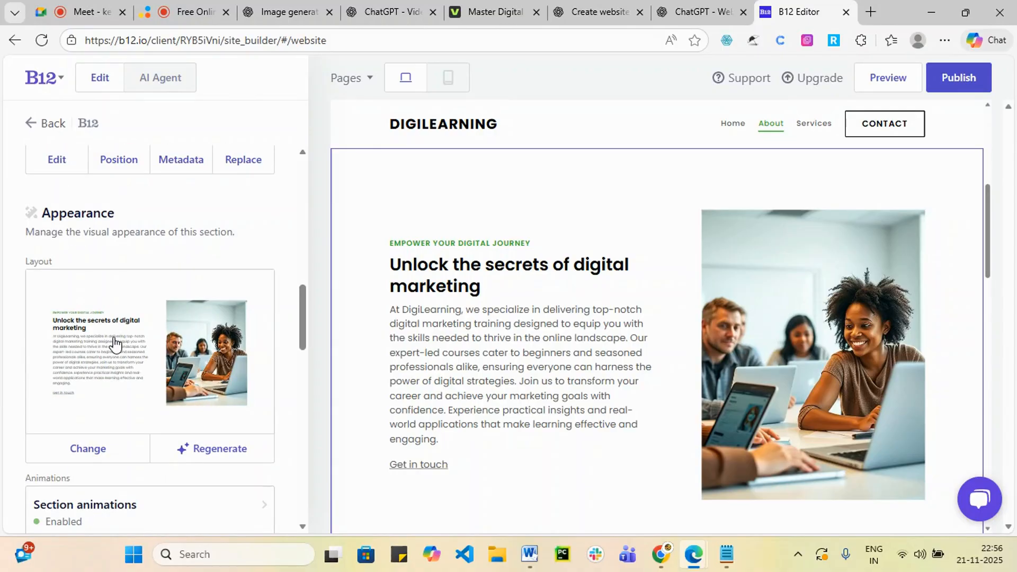
- Change the About section to the pale green layout with the small image left of the text, and check the page
left_click(206, 347)
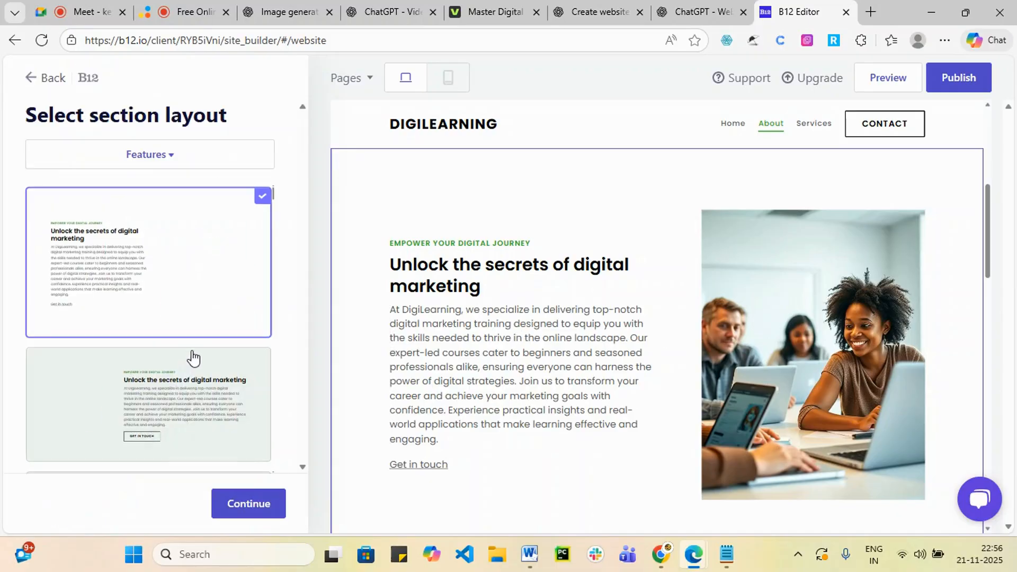
scroll(185, 339, "down", 1)
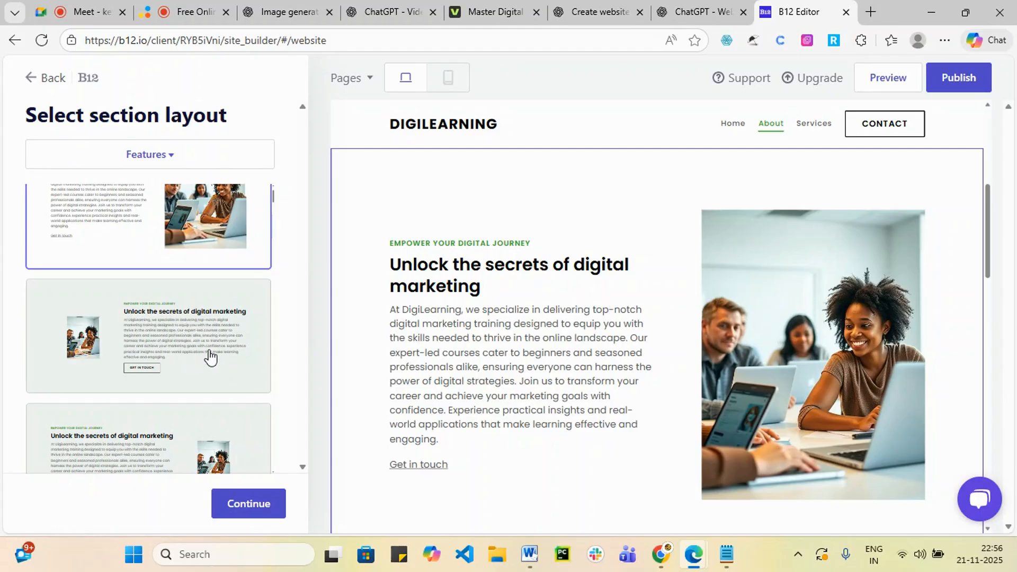
left_click(210, 355)
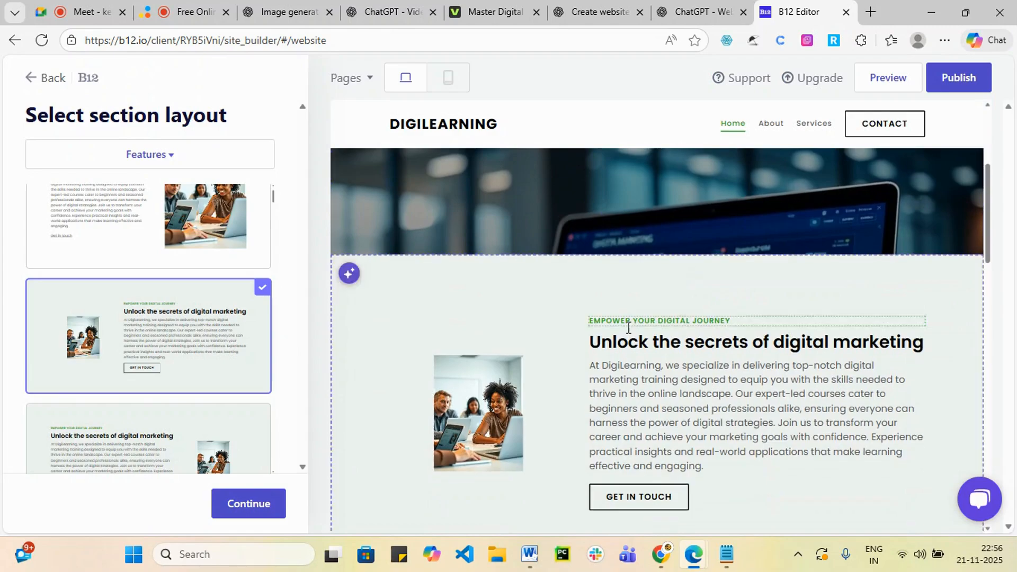
scroll(629, 327, "up", 4)
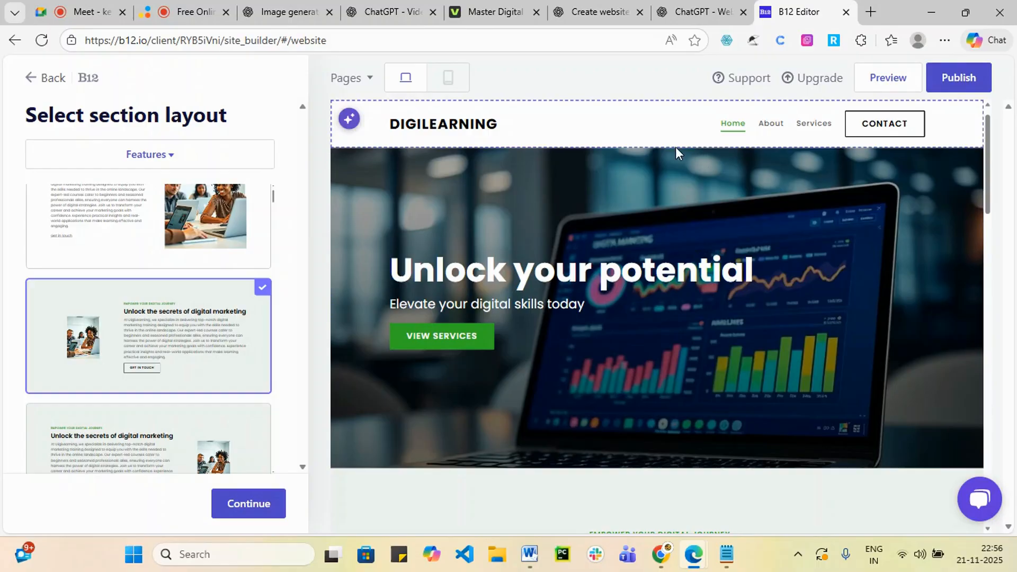
scroll(761, 209, "down", 10)
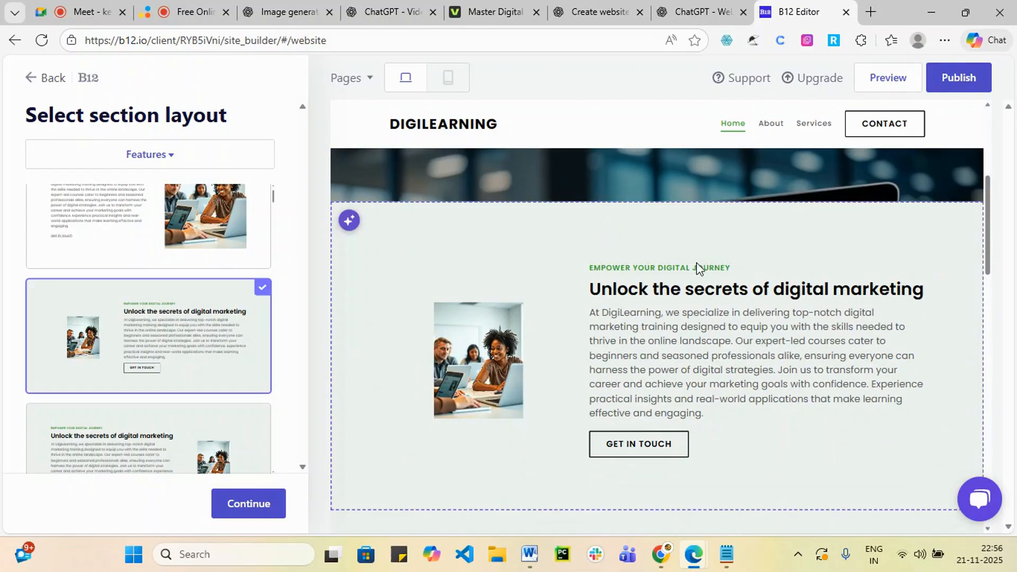
scroll(783, 270, "down", 15)
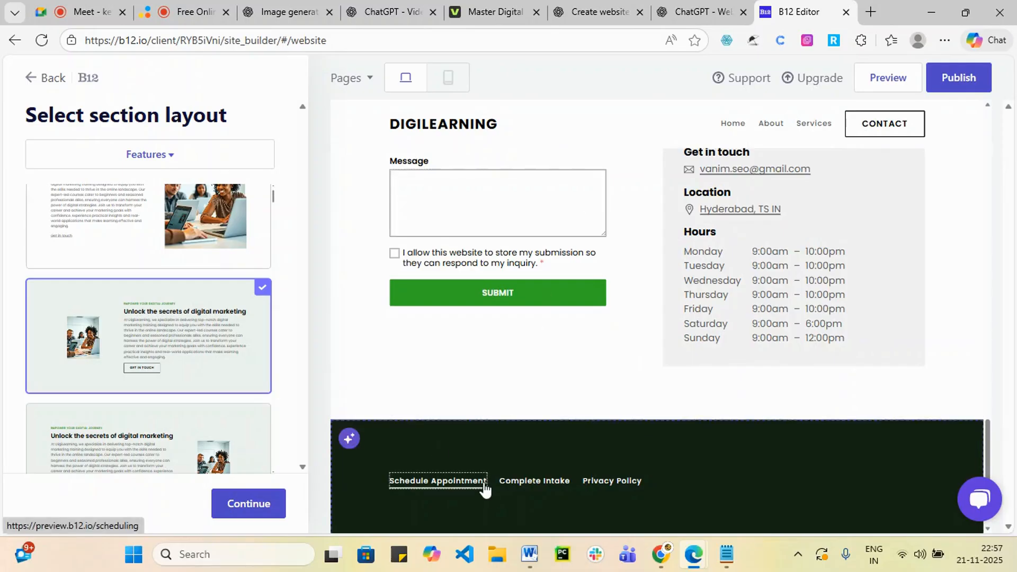
scroll(689, 318, "up", 2)
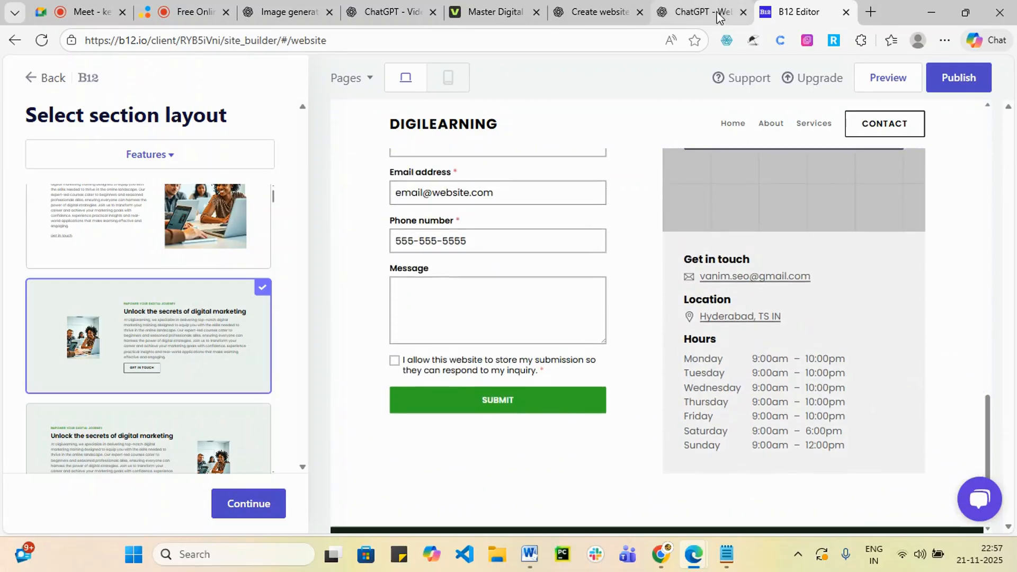
- Switch through the ChatGPT website chats to VEED and play the generated promotional video
left_click(683, 7)
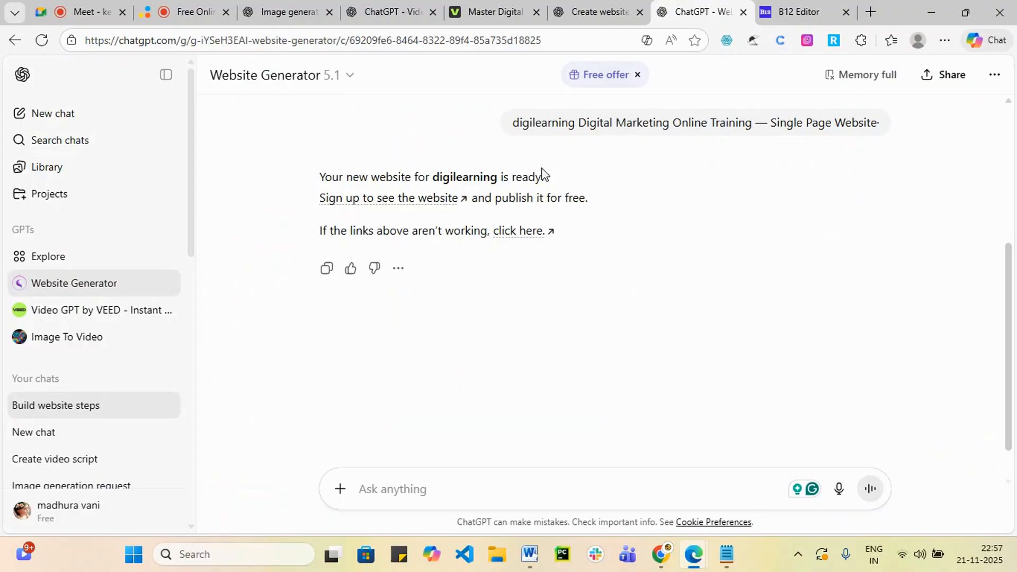
left_click(601, 12)
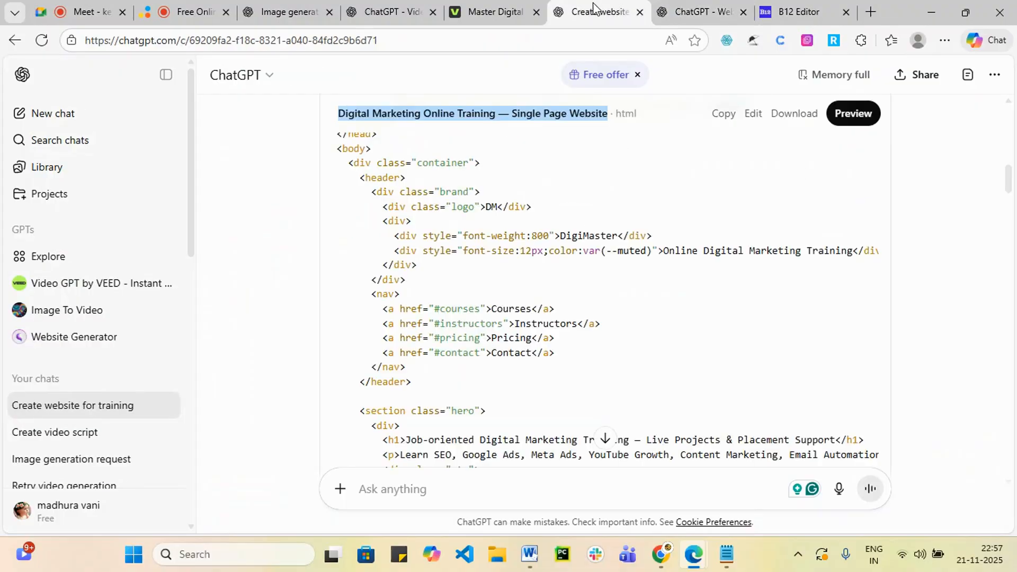
left_click(481, 16)
left_click(347, 311)
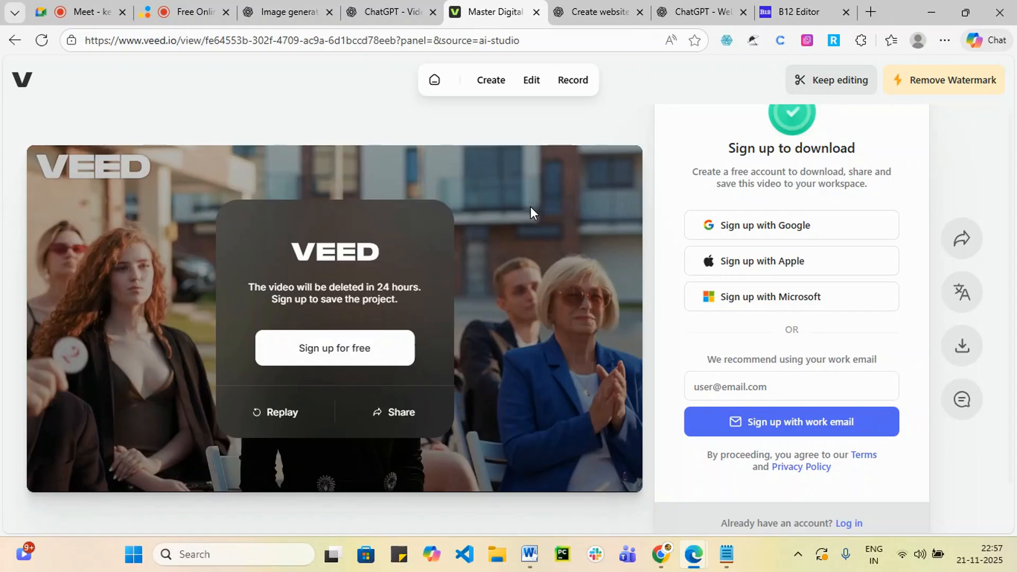
left_click(490, 80)
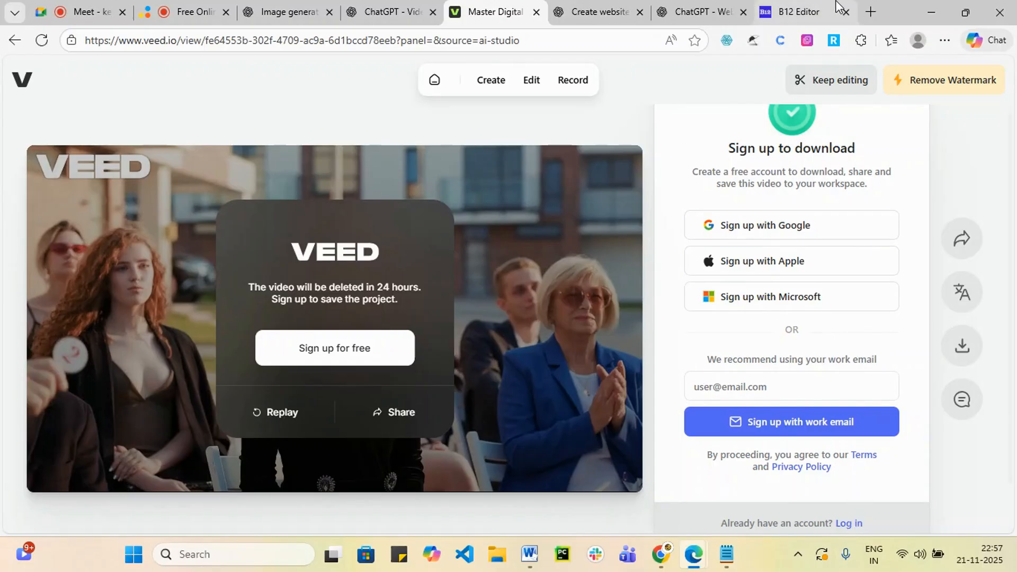
- Search the web for Midjourney in a new tab and open its official website
left_click(868, 13)
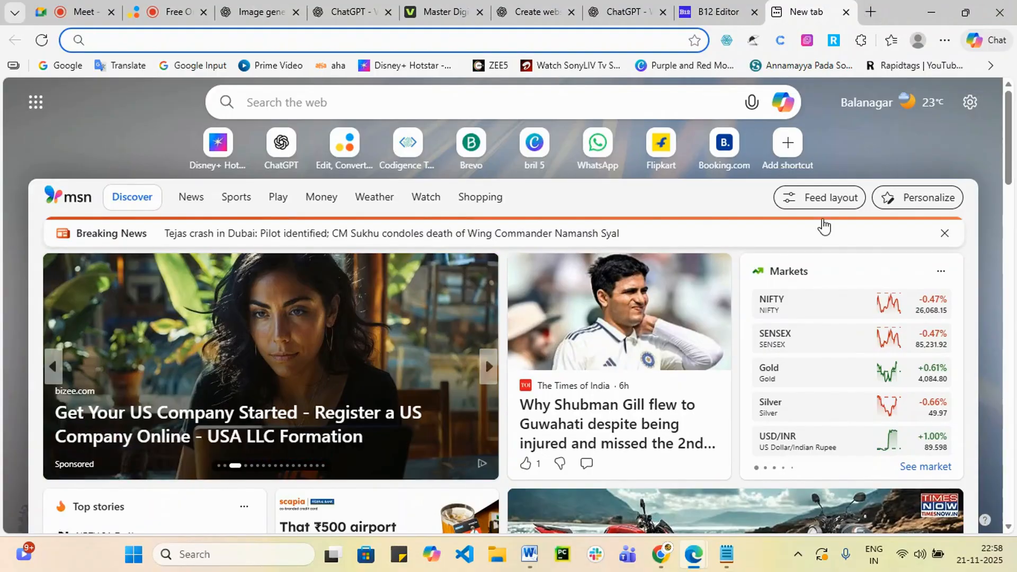
type("mi")
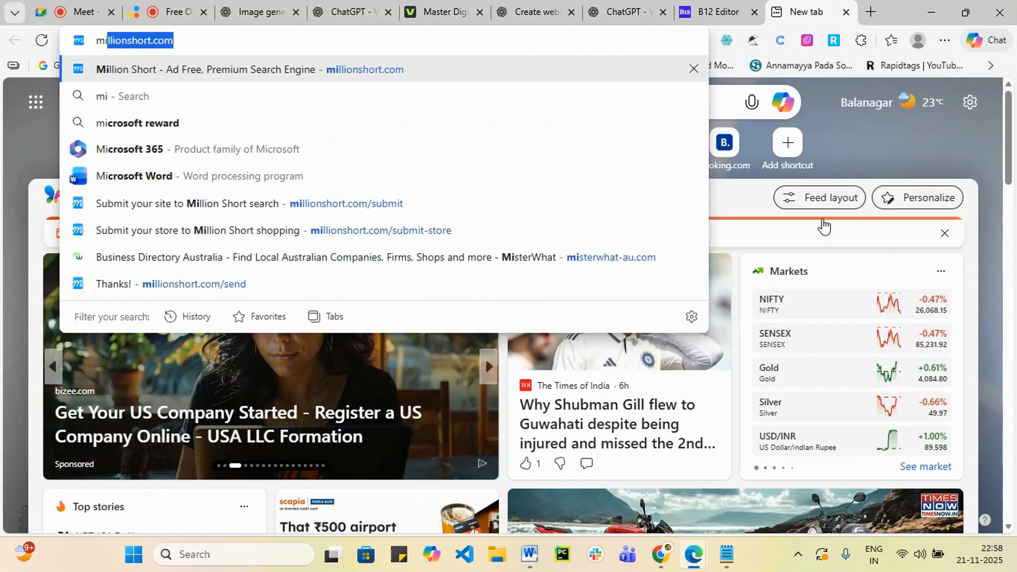
type("d")
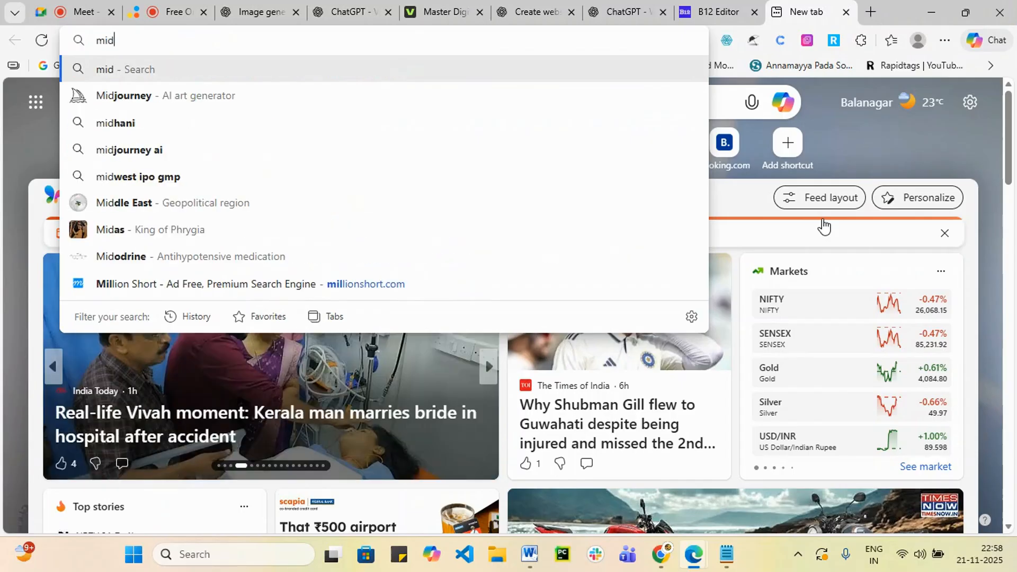
left_click(150, 98)
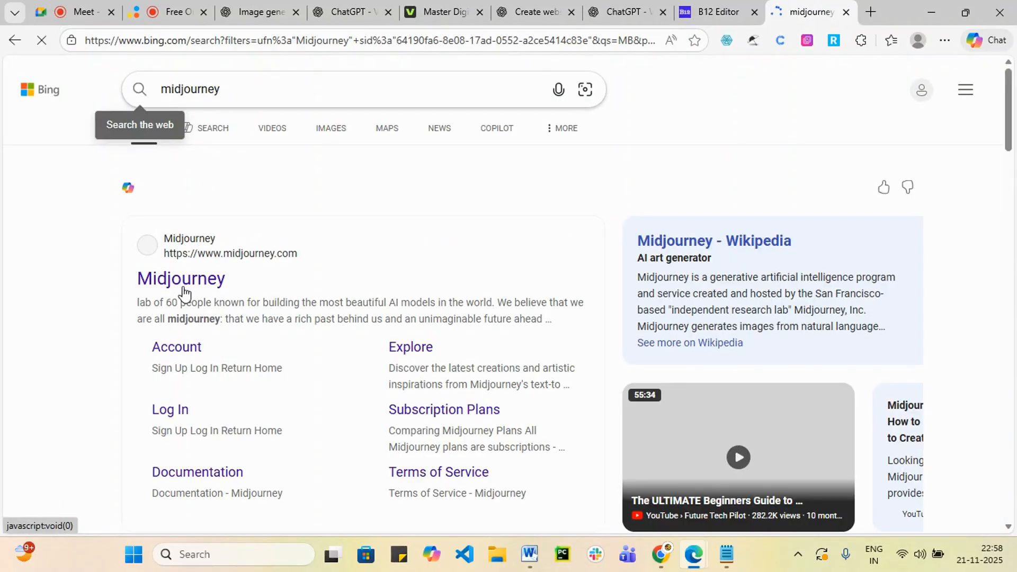
left_click(181, 284)
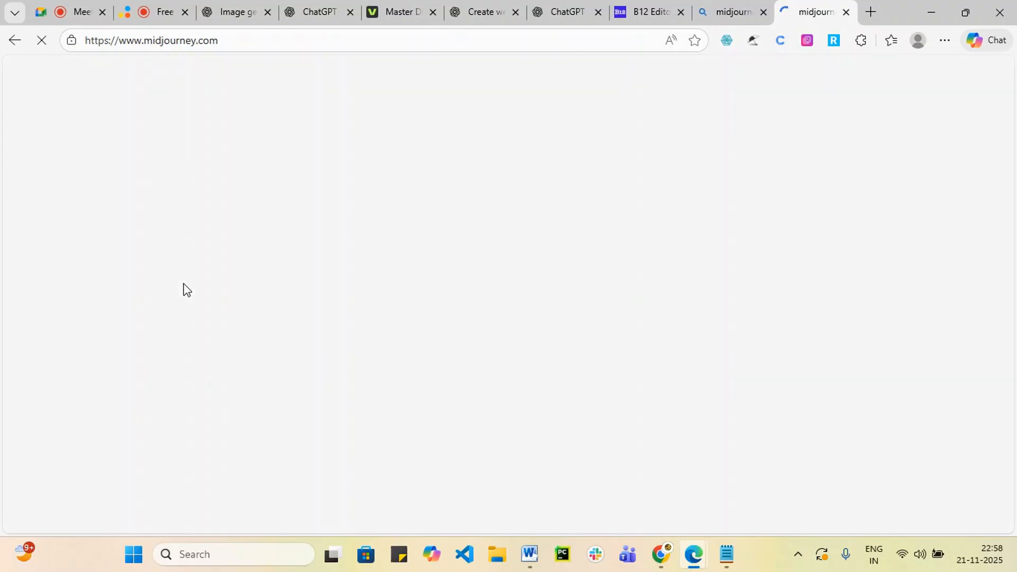
- Review the Midjourney home page's About, Projects, Careers and Contact sections, and close the page
scroll(421, 370, "down", 3)
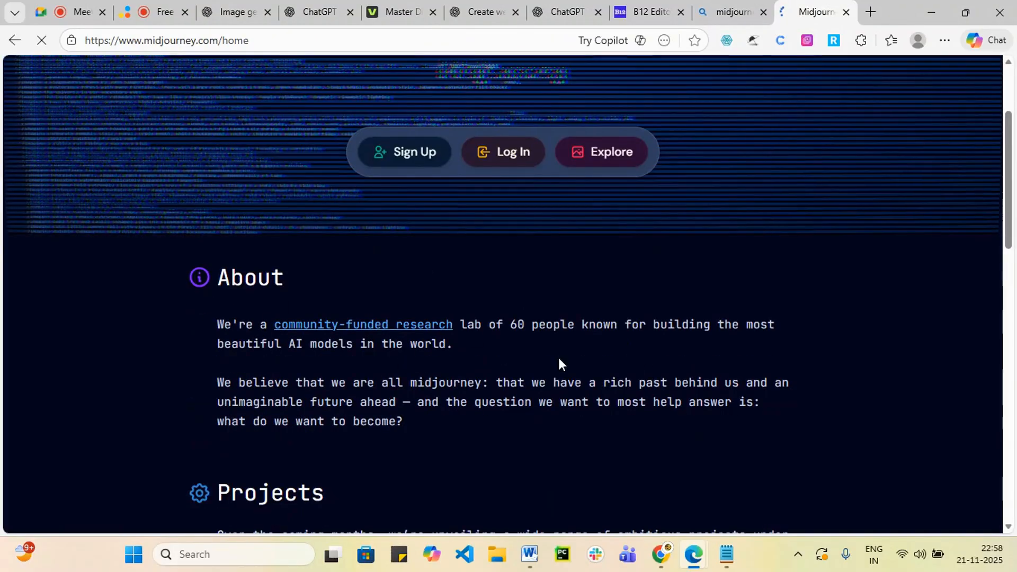
scroll(558, 363, "down", 10)
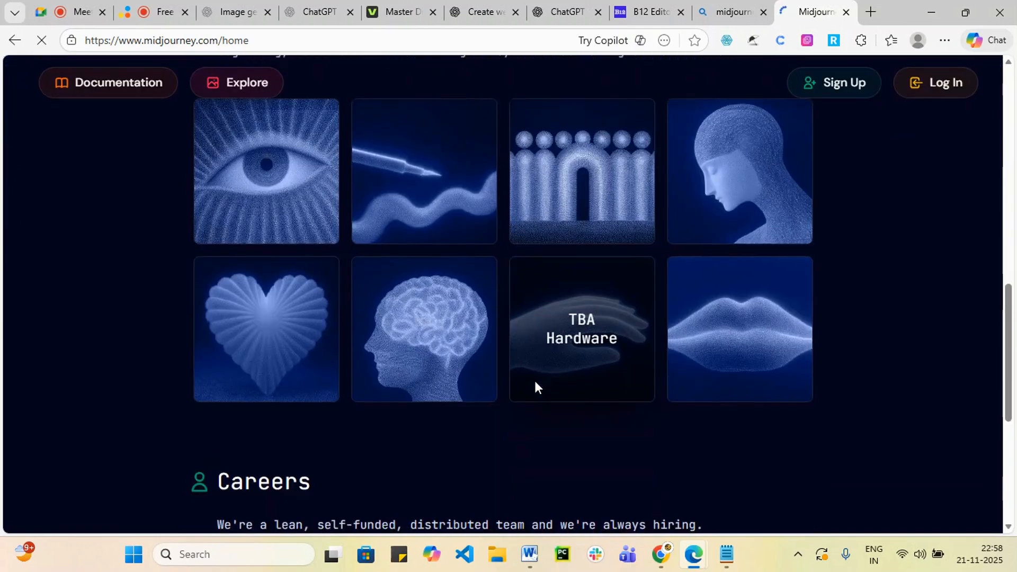
scroll(532, 382, "down", 5)
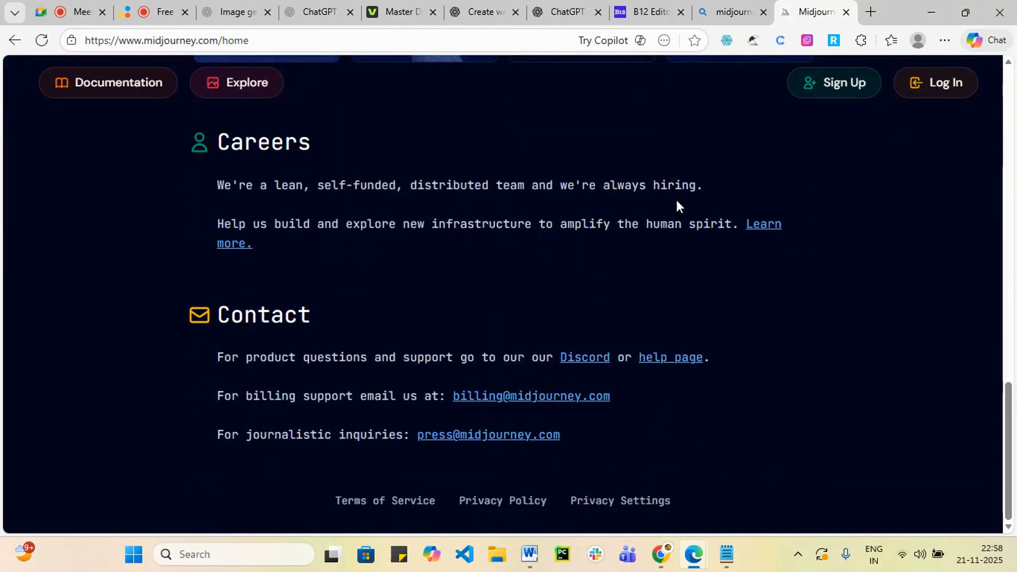
scroll(484, 335, "up", 4)
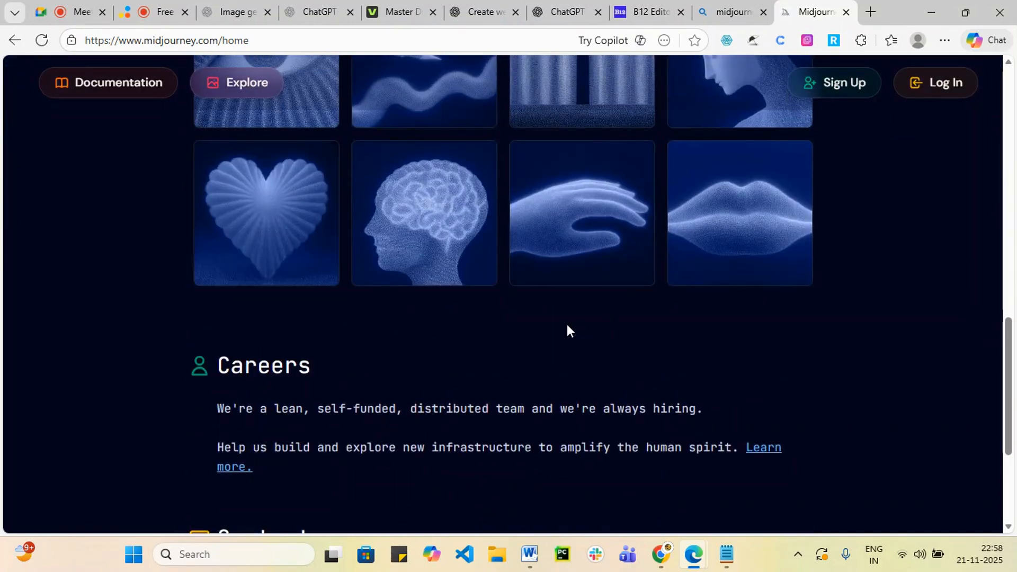
scroll(567, 331, "up", 10)
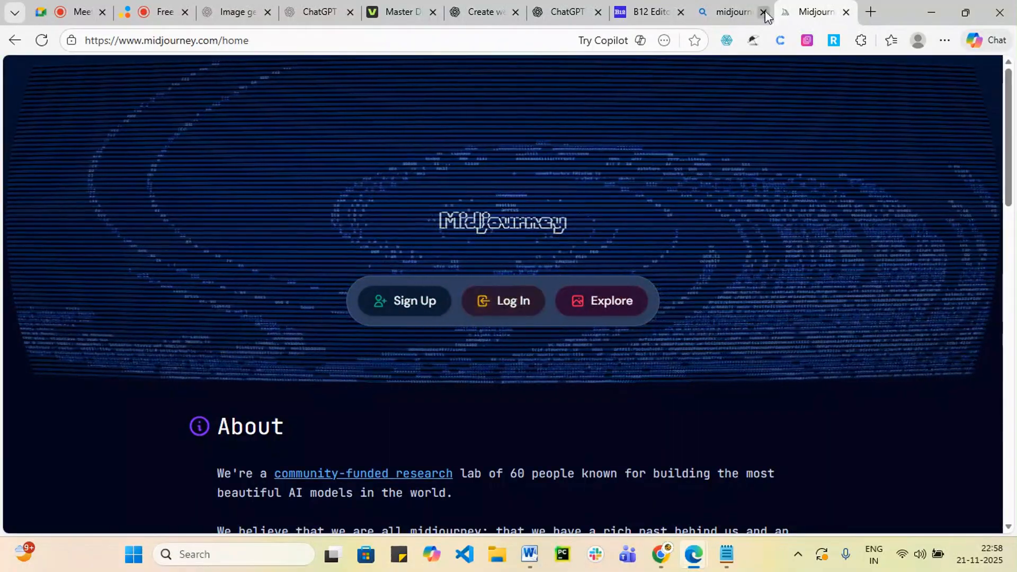
left_click(847, 12)
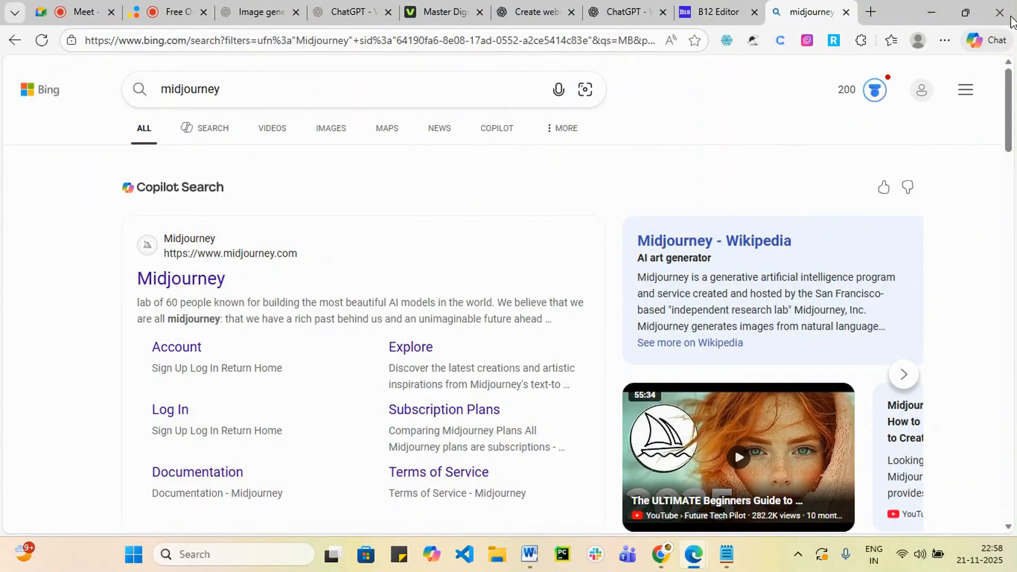
- Close the Midjourney search results, open the full-page preview of the DIGILEARNING website, and review it from the hero section to the footer
left_click(846, 12)
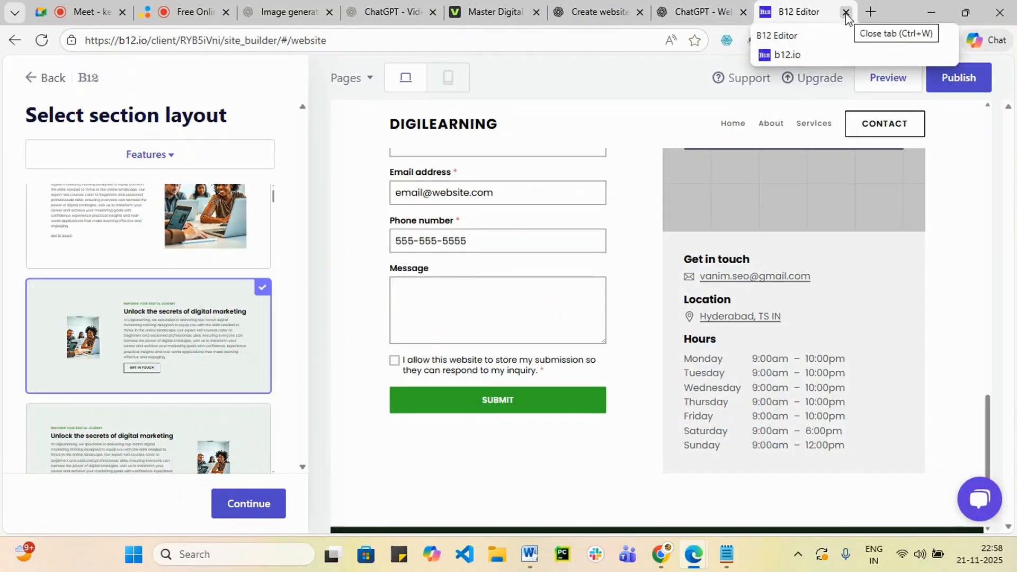
scroll(507, 347, "up", 4)
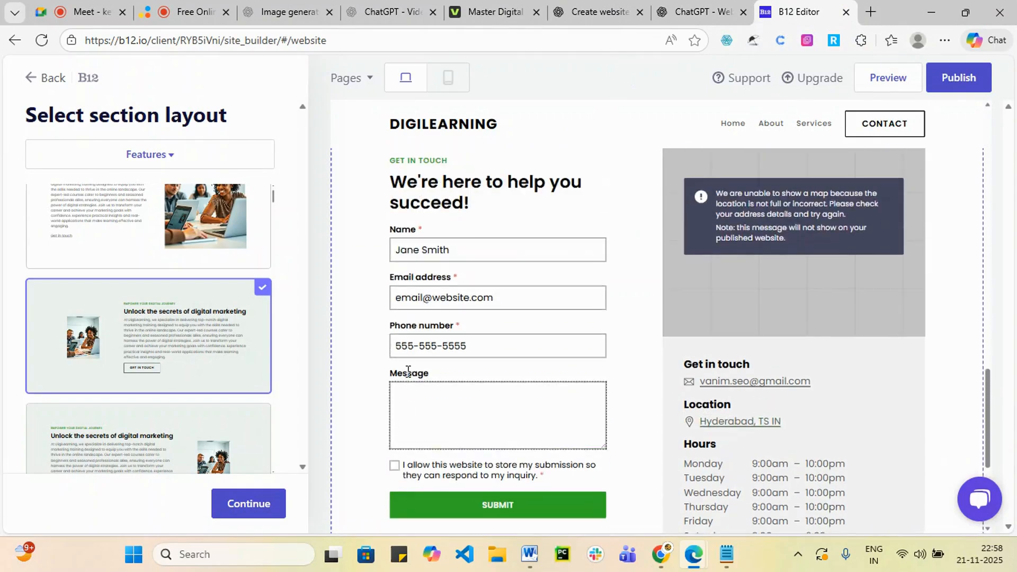
left_click(890, 81)
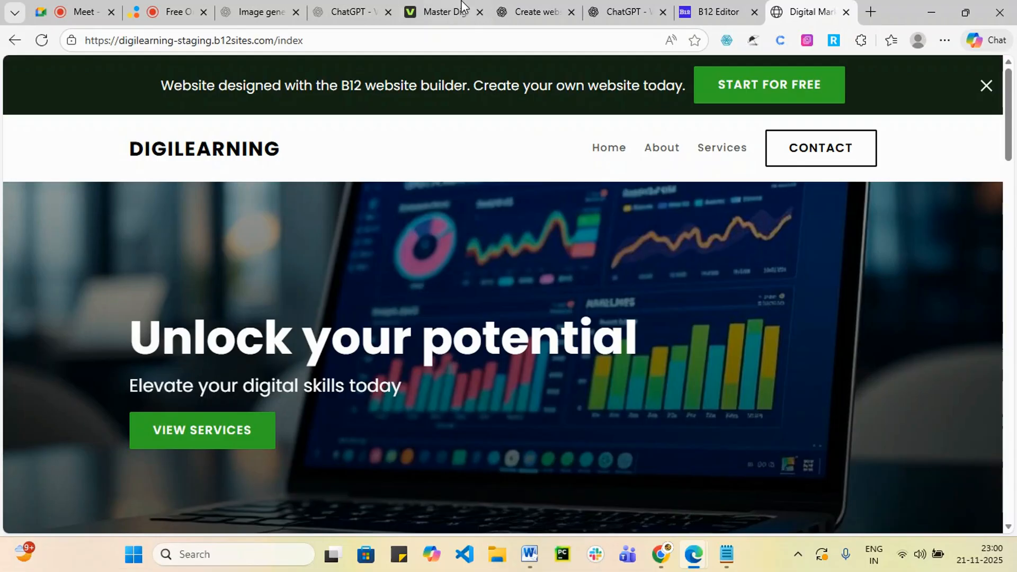
scroll(433, 300, "down", 6)
scroll(481, 320, "down", 15)
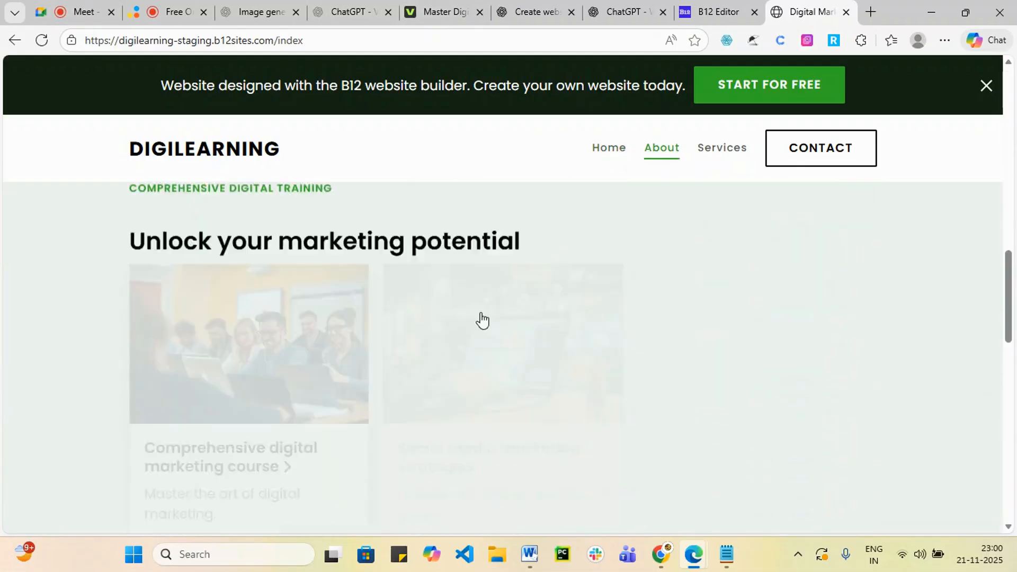
scroll(497, 329, "down", 5)
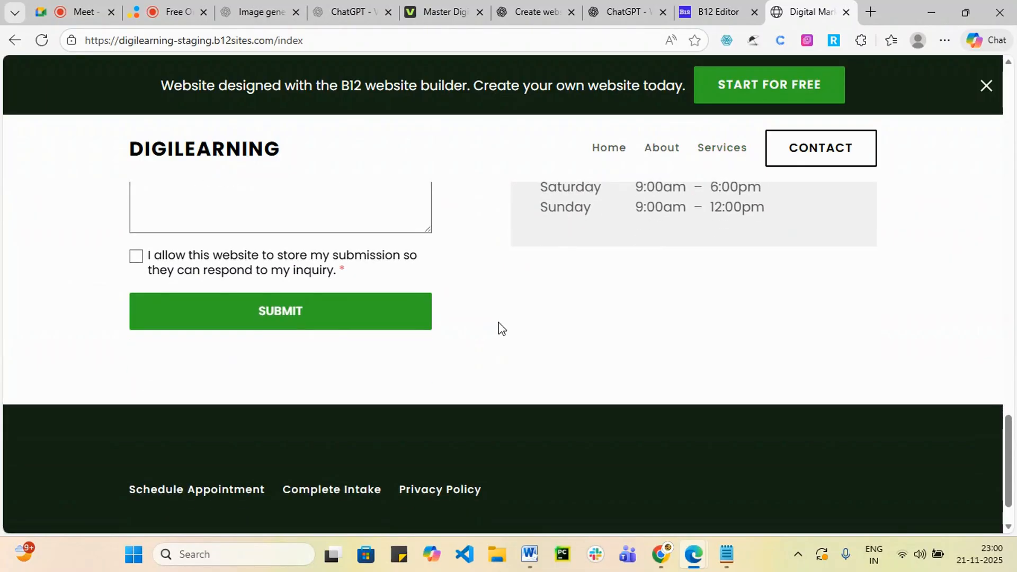
scroll(431, 318, "up", 7)
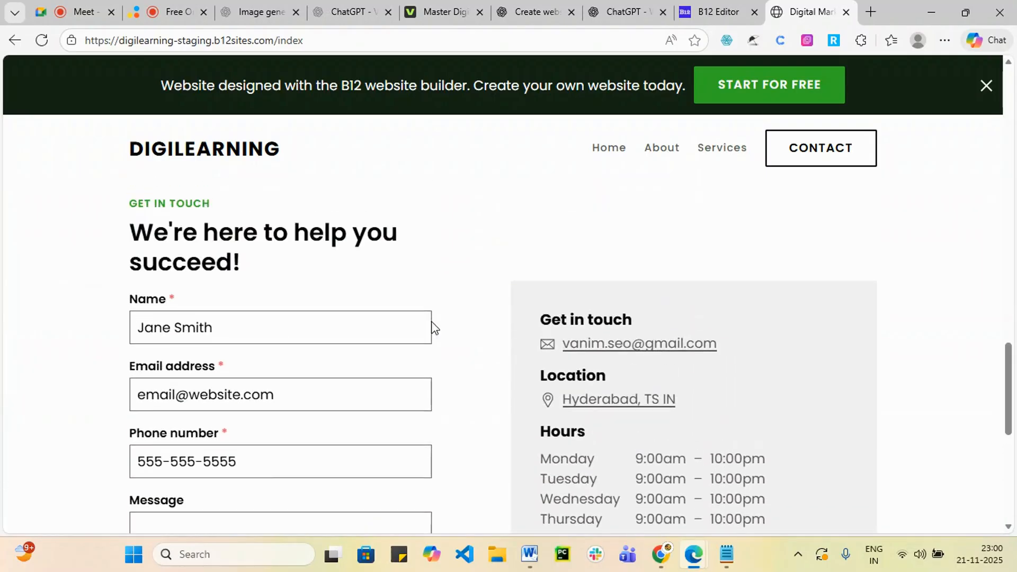
scroll(432, 326, "up", 10)
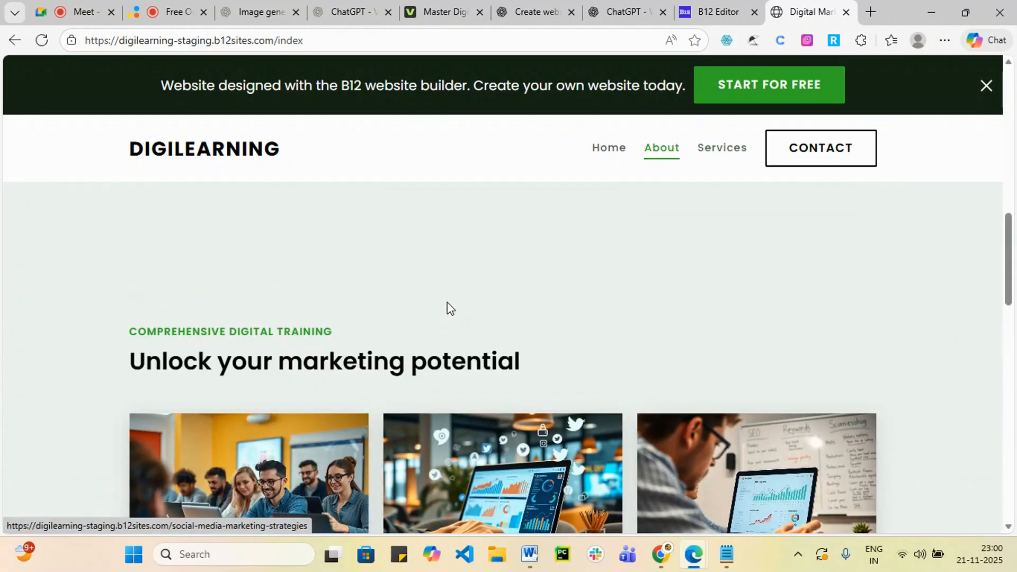
scroll(449, 307, "up", 10)
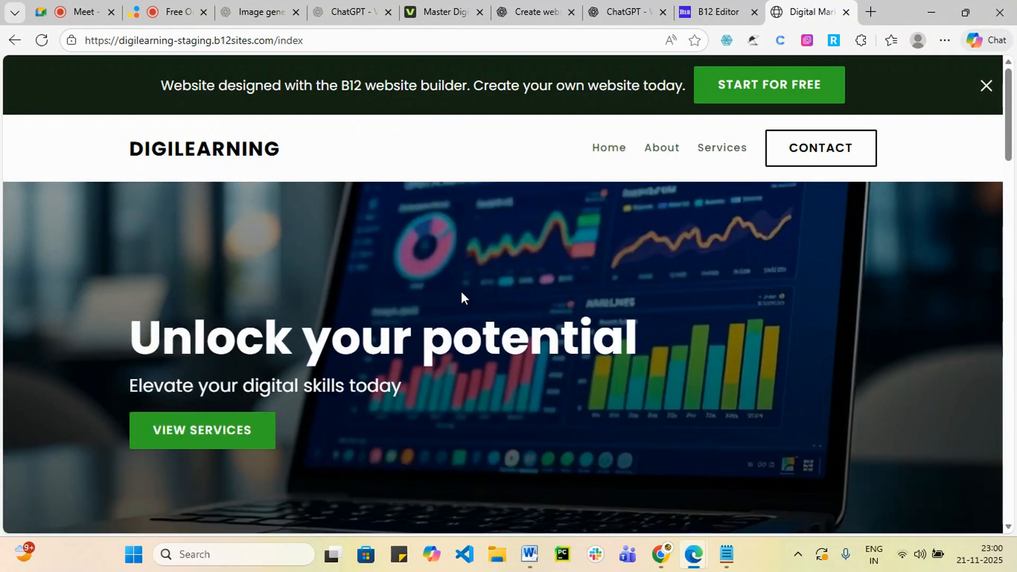
- Go back through the B12 editor and the Website Generator chat to the VEED video page, and close that page
left_click(707, 9)
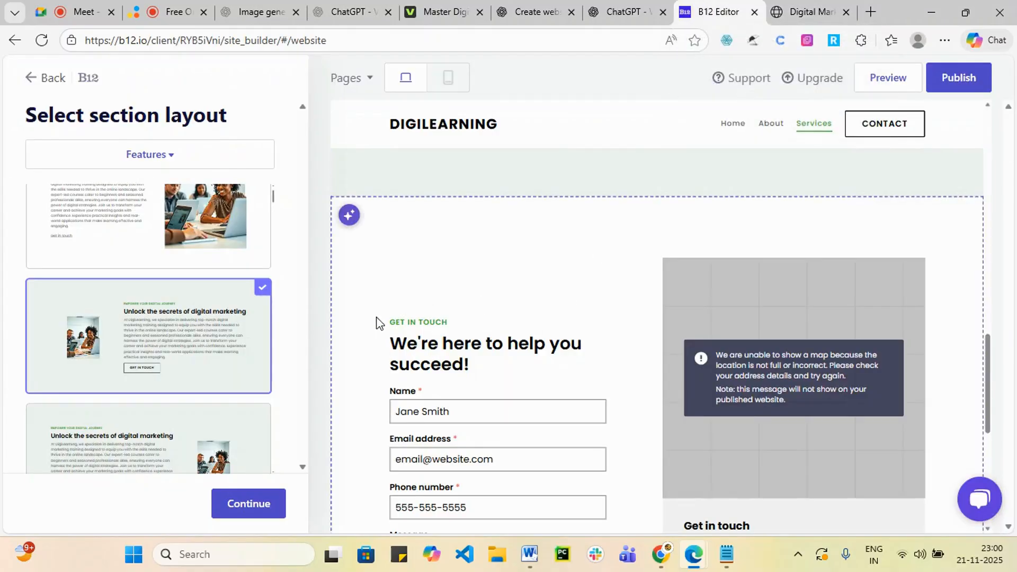
left_click(622, 12)
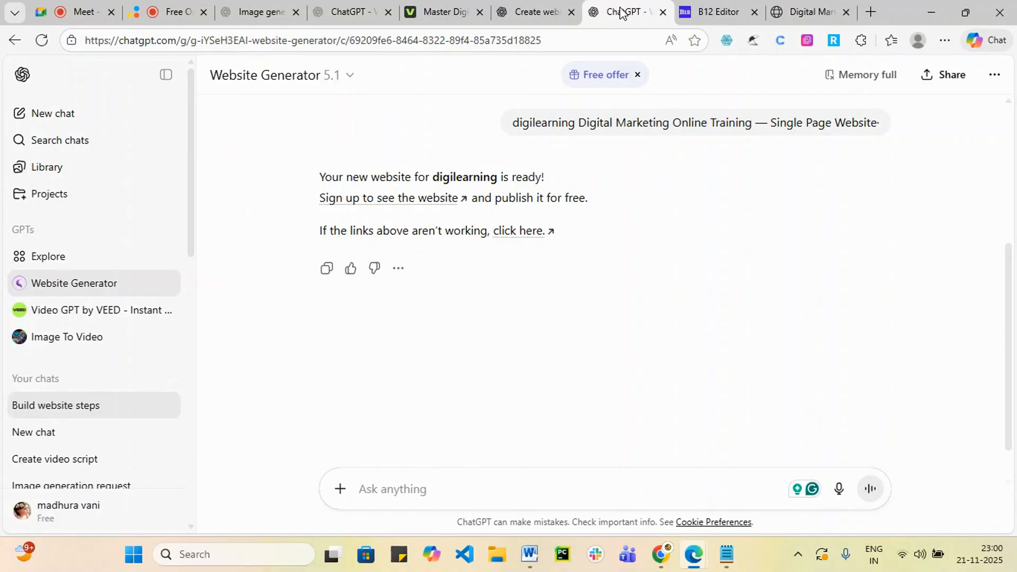
left_click(448, 11)
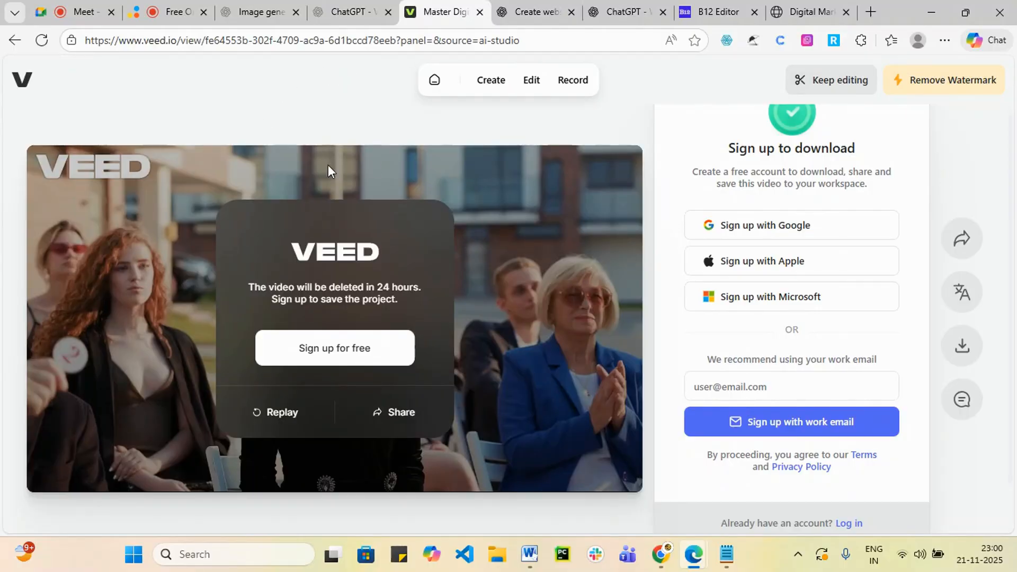
left_click(478, 12)
- Revisit the Video GPT and Website Generator chats and the B12 editor, and open a new blank browser tab
left_click(353, 11)
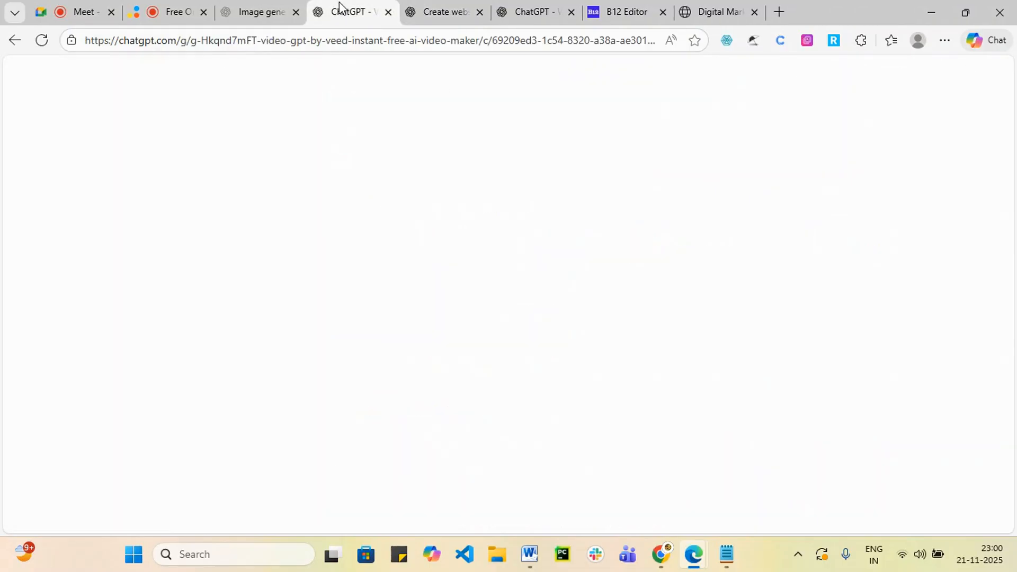
left_click(537, 10)
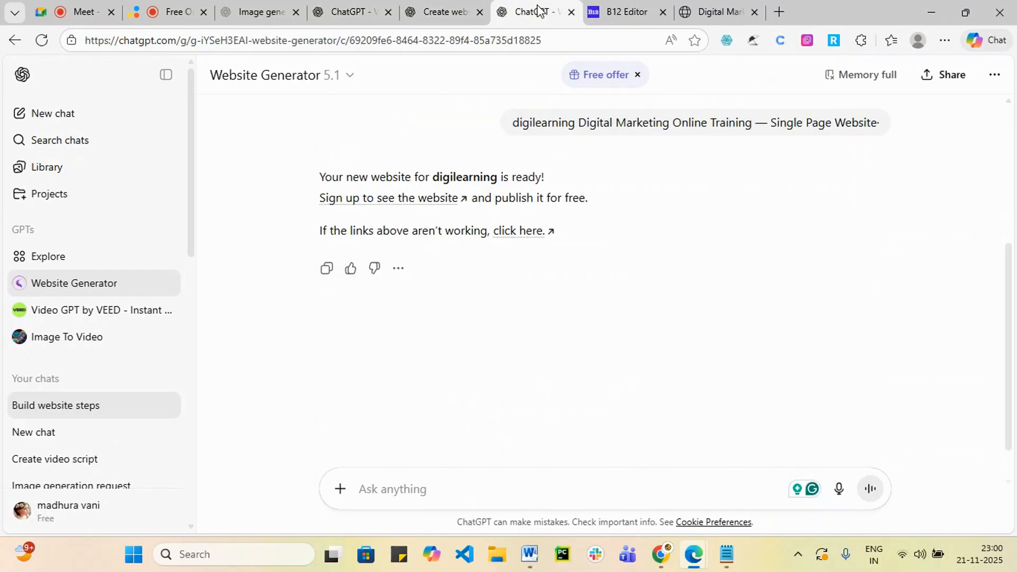
left_click(625, 12)
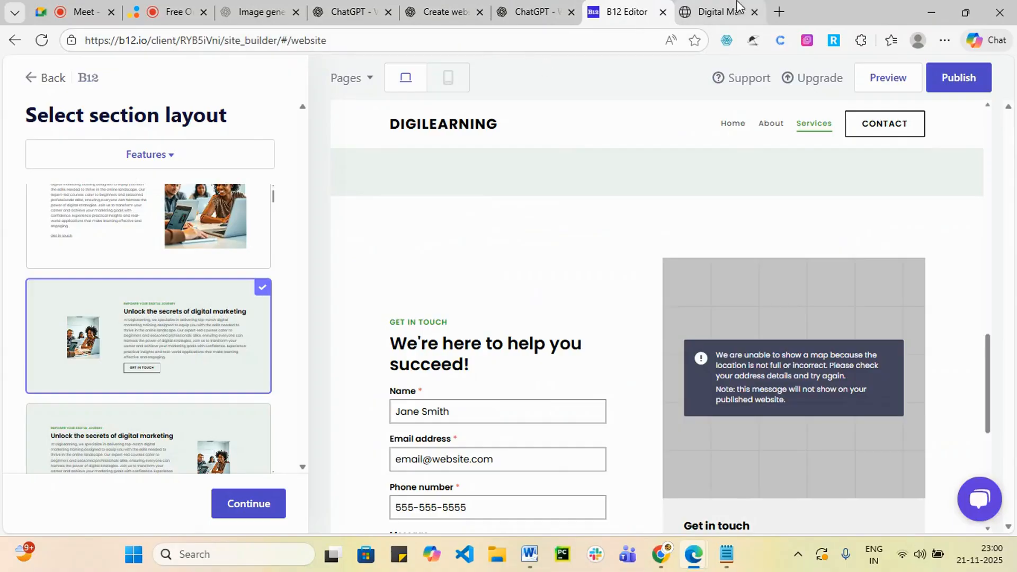
left_click(779, 11)
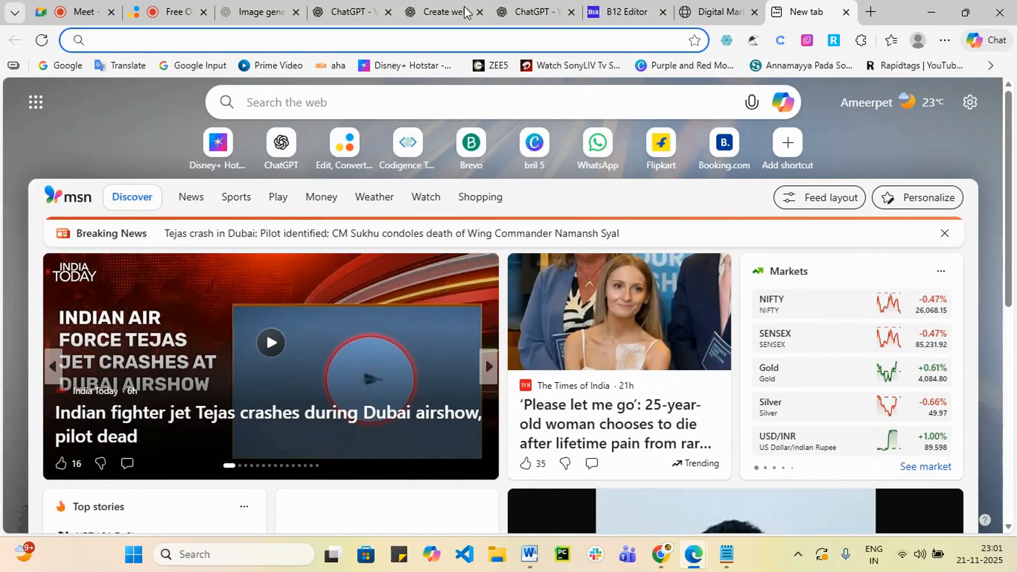
- Return to the Video GPT chat, open ChatGPT's GPT directory, and look through the Featured, Trending and By ChatGPT sections
left_click(318, 8)
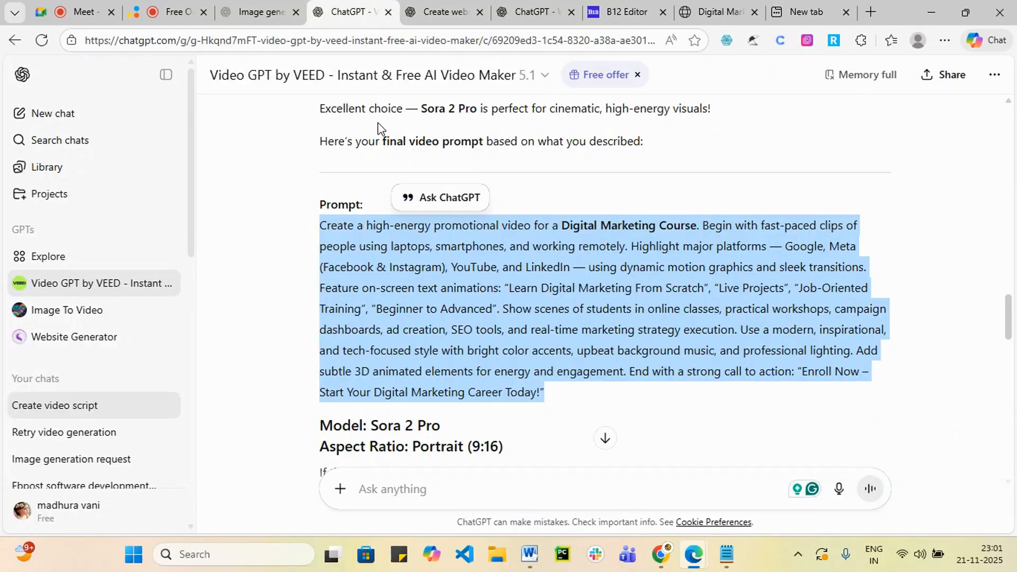
scroll(720, 161, "up", 7)
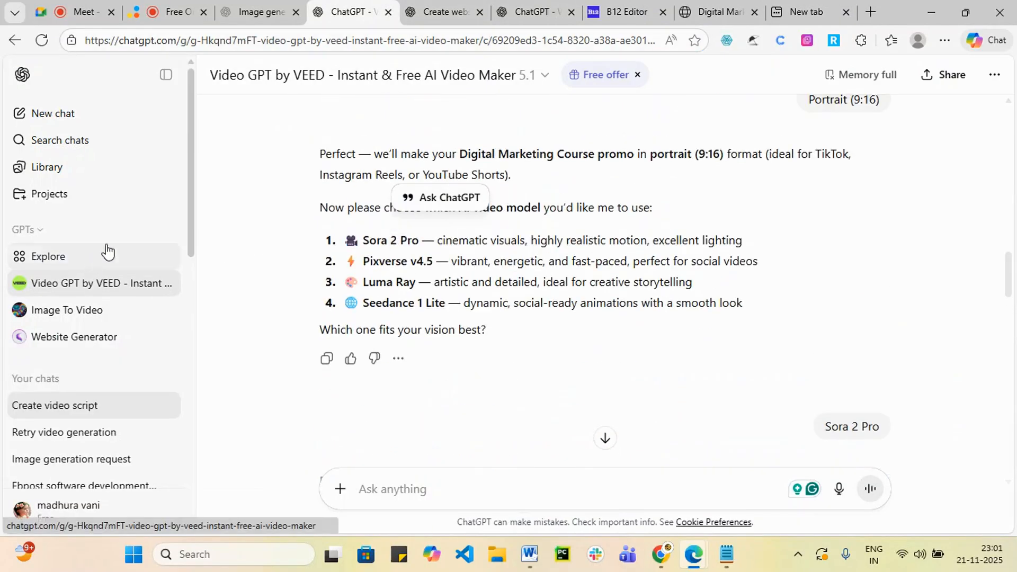
left_click(49, 262)
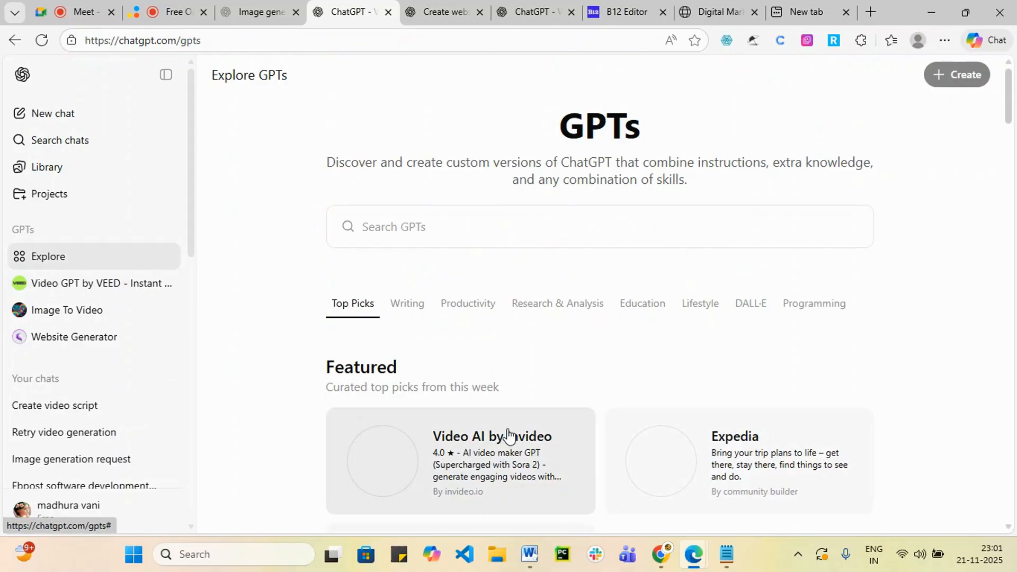
scroll(566, 431, "down", 4)
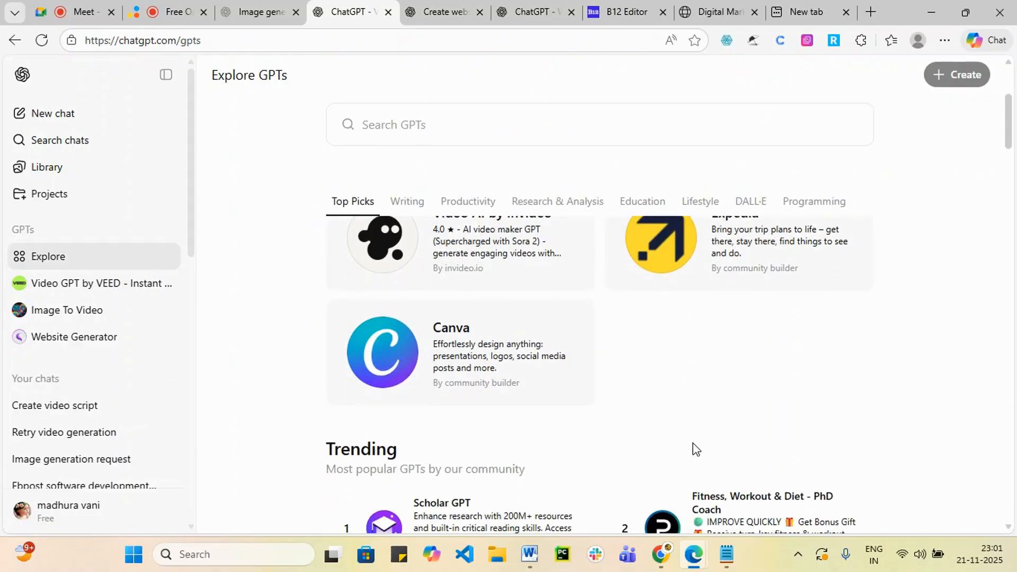
scroll(678, 458, "down", 4)
scroll(483, 312, "up", 2)
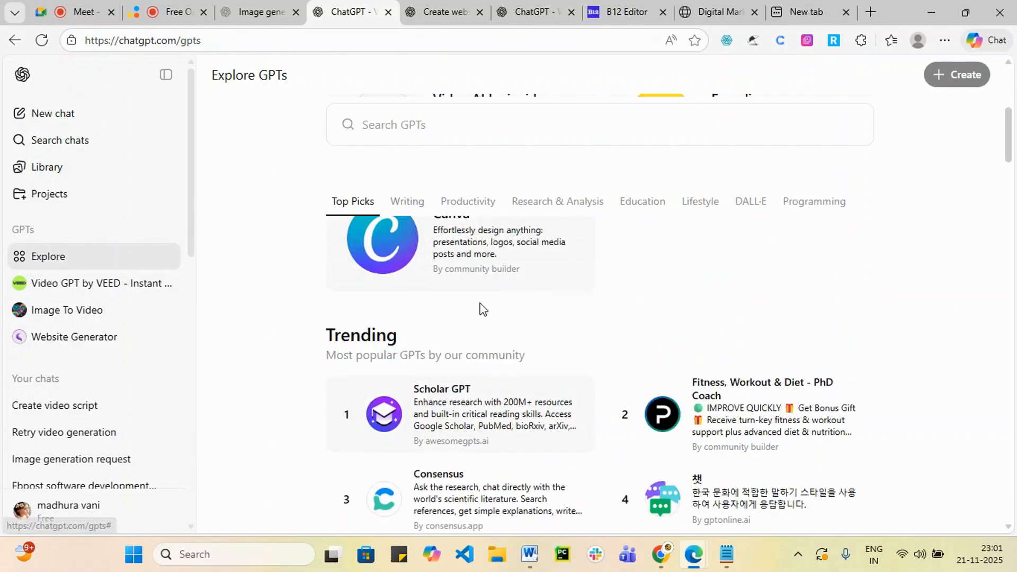
scroll(692, 422, "down", 3)
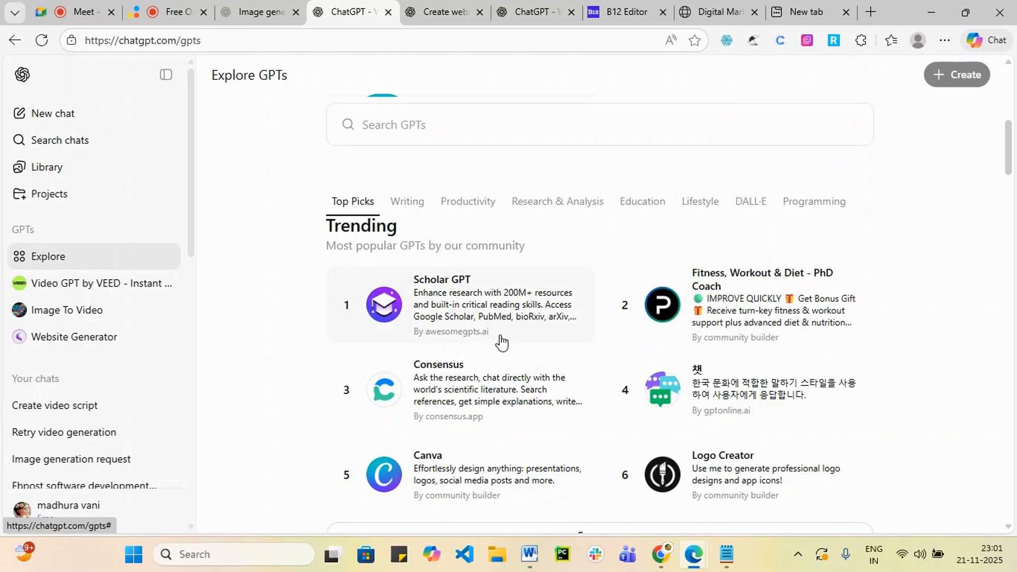
scroll(506, 349, "down", 5)
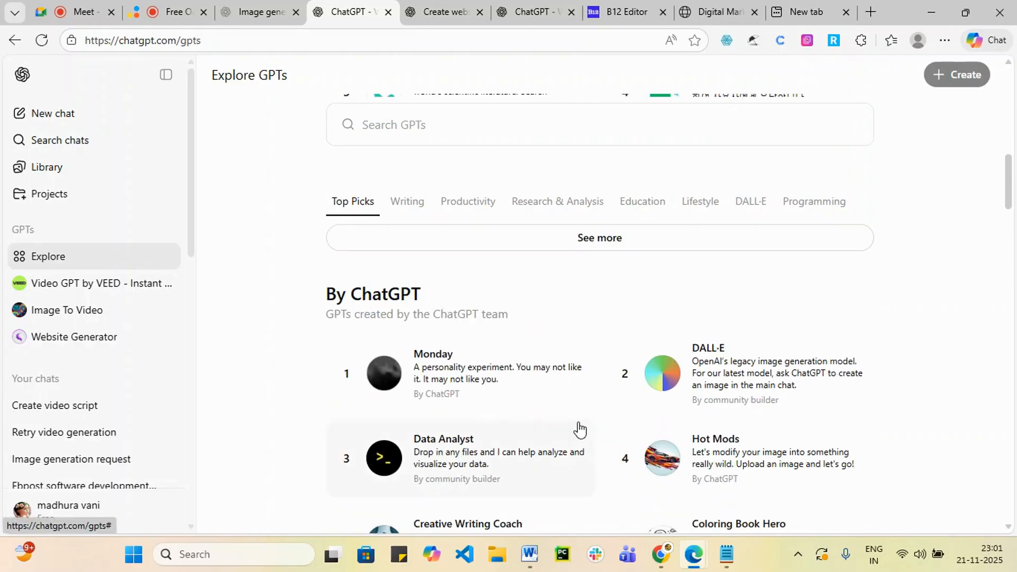
- Browse the GPTs offered in the Writing, Productivity and Research & Analysis categories
scroll(580, 429, "down", 7)
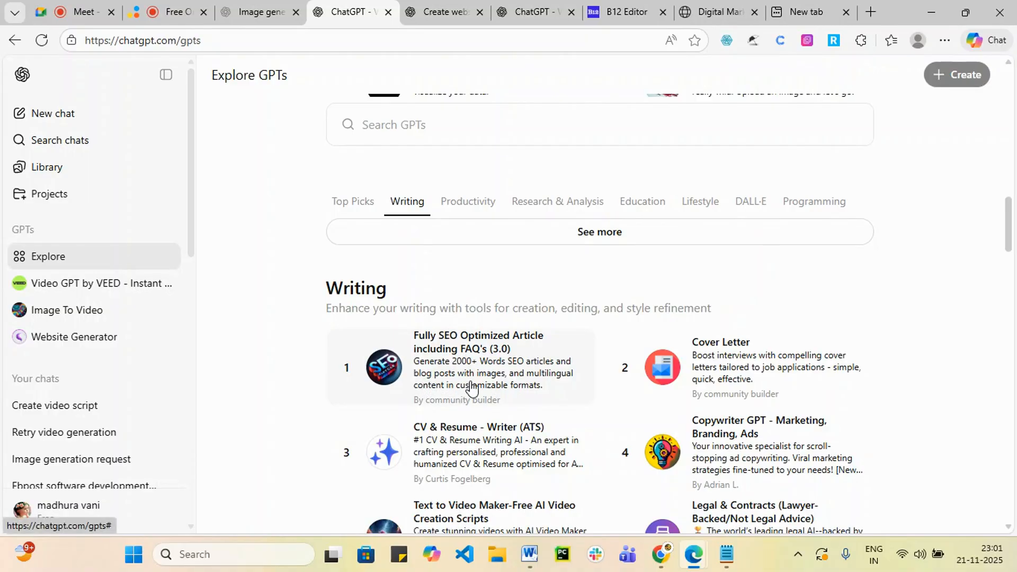
scroll(473, 389, "down", 1)
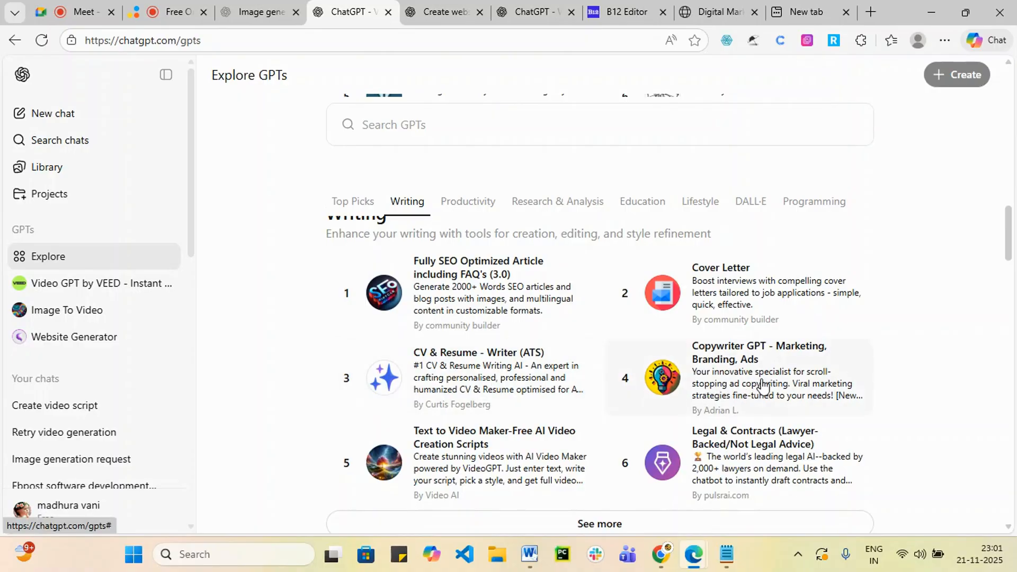
scroll(765, 390, "down", 4)
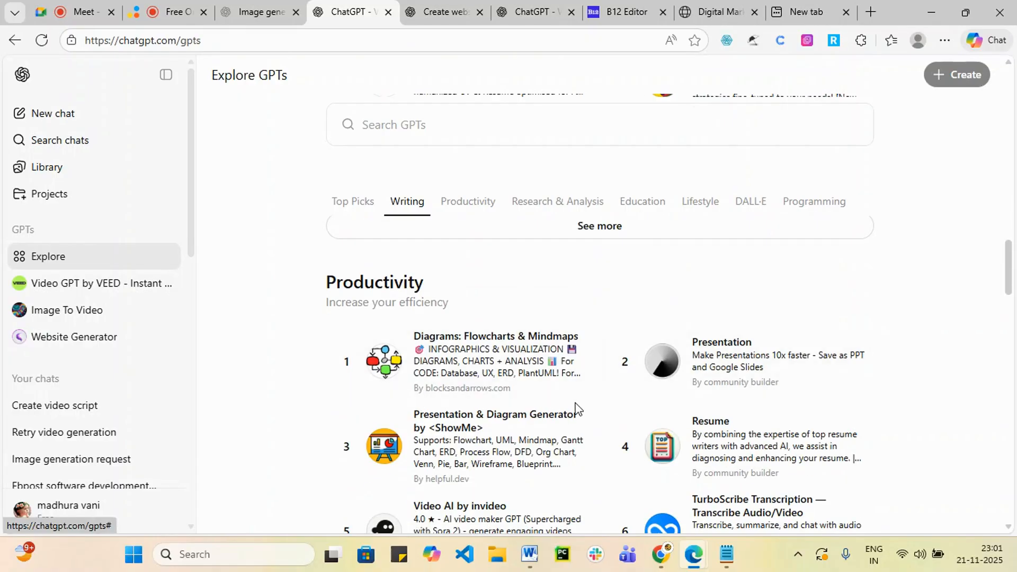
scroll(700, 429, "down", 5)
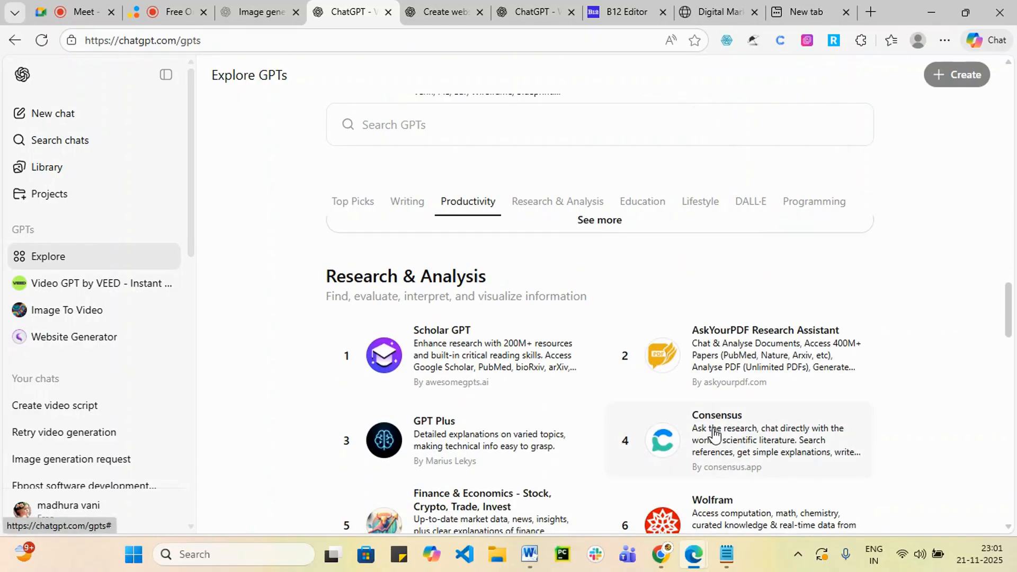
scroll(714, 433, "down", 5)
scroll(714, 433, "up", 4)
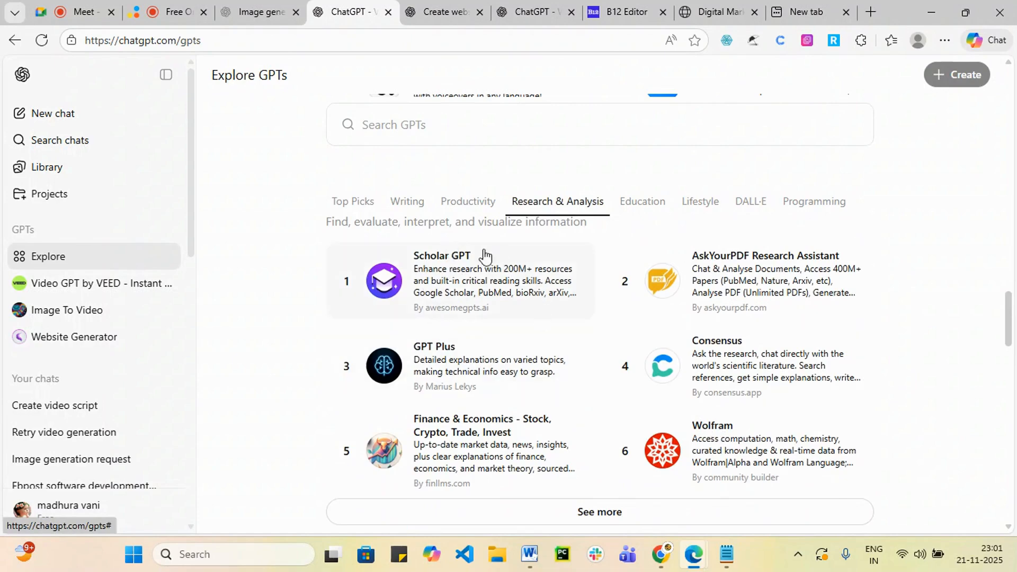
scroll(554, 298, "down", 1)
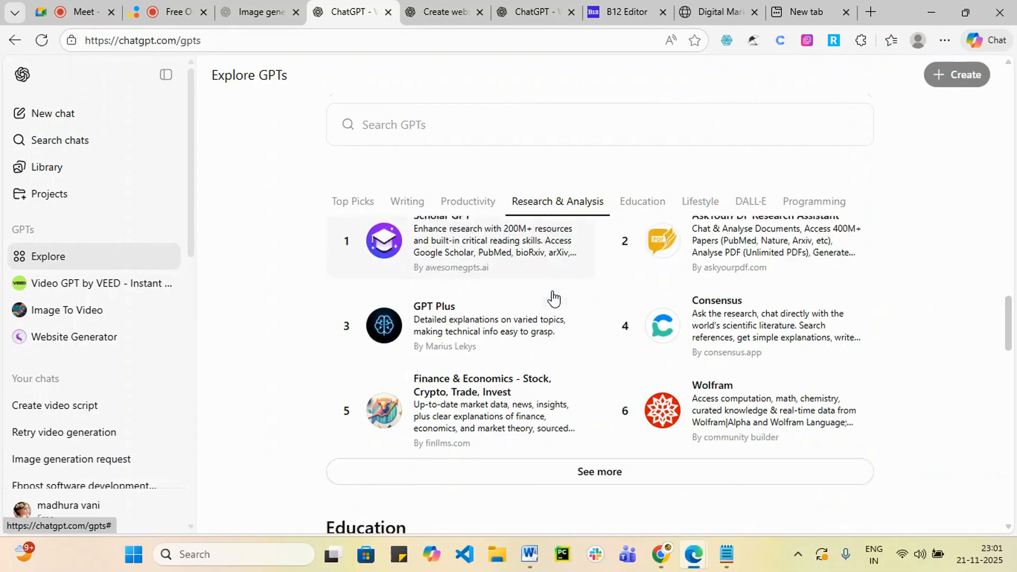
- Browse the Education, Lifestyle, DALL·E and Programming categories, and load more GPTs in the Programming category
scroll(553, 299, "down", 2)
scroll(587, 345, "down", 4)
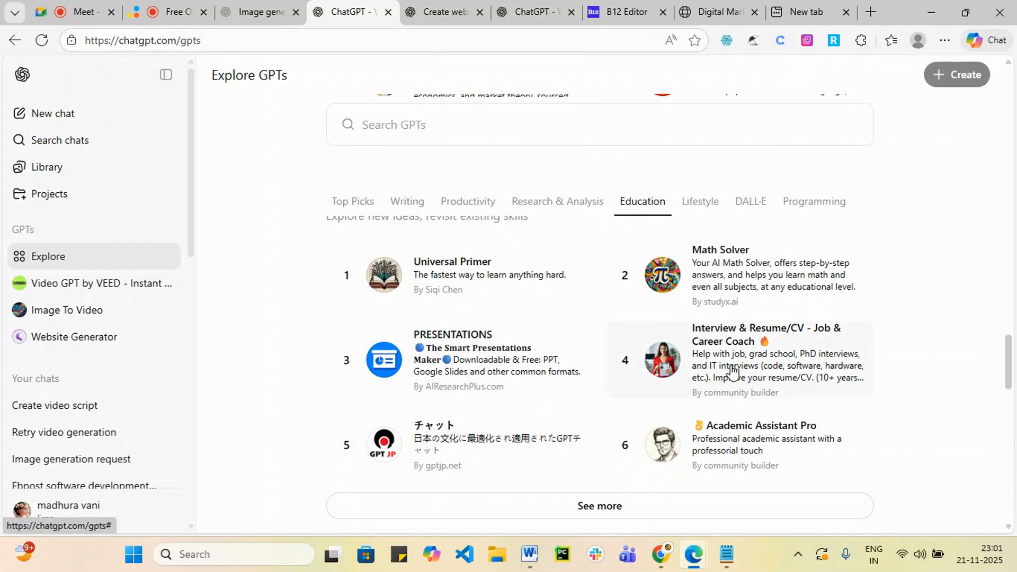
scroll(737, 368, "down", 1)
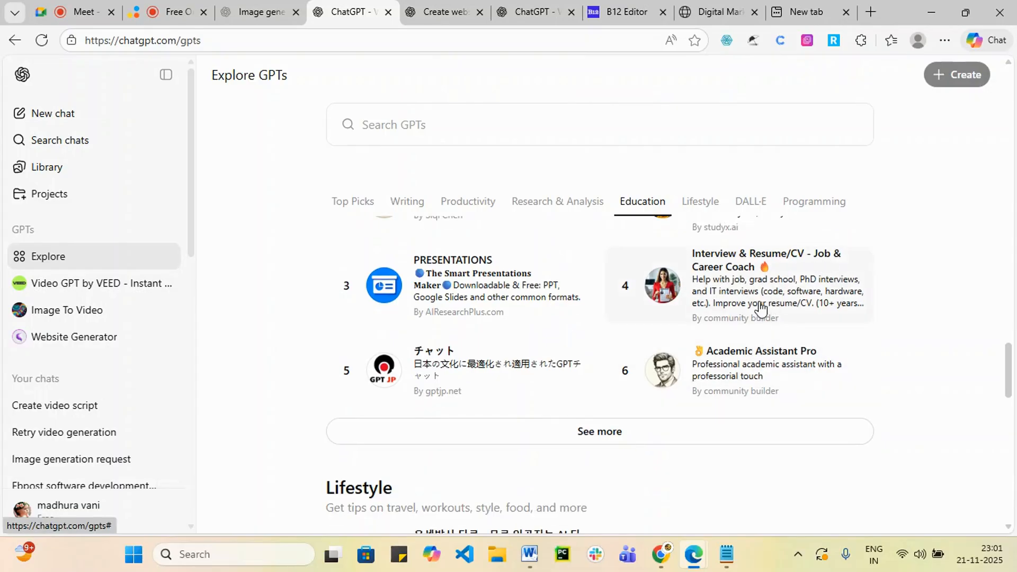
scroll(715, 370, "down", 10)
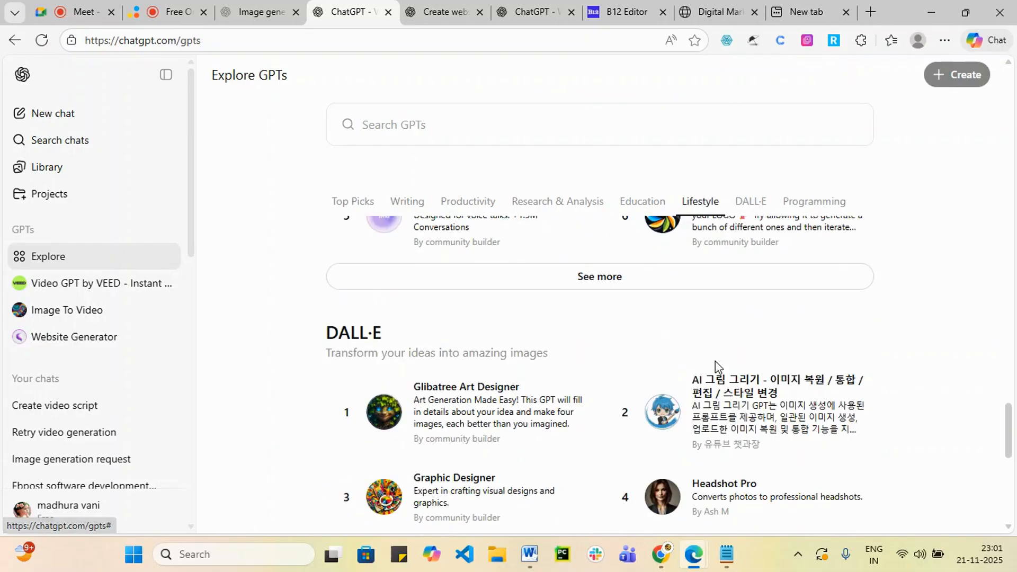
scroll(558, 390, "down", 3)
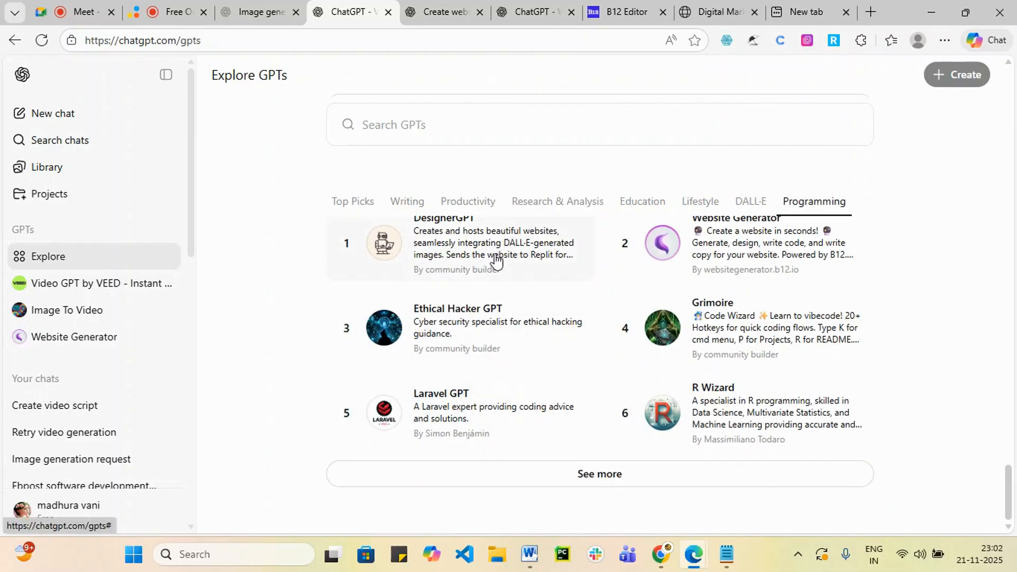
scroll(486, 345, "up", 3)
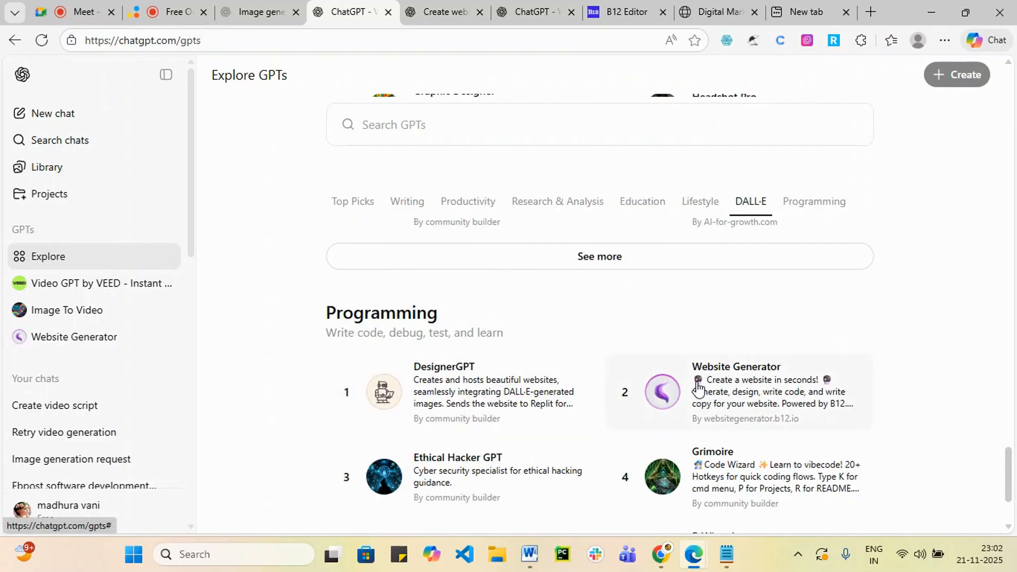
scroll(583, 404, "down", 3)
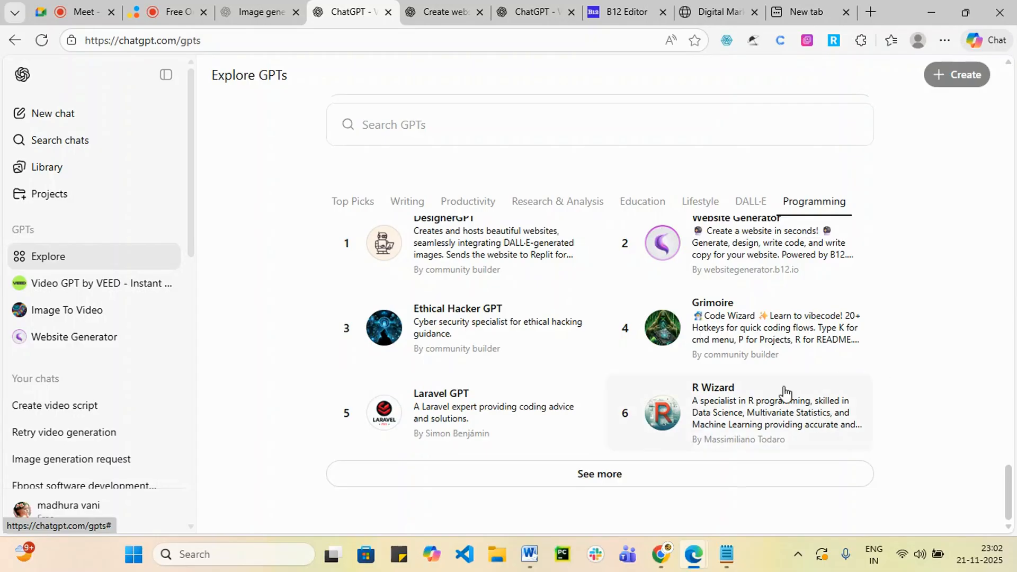
left_click(609, 476)
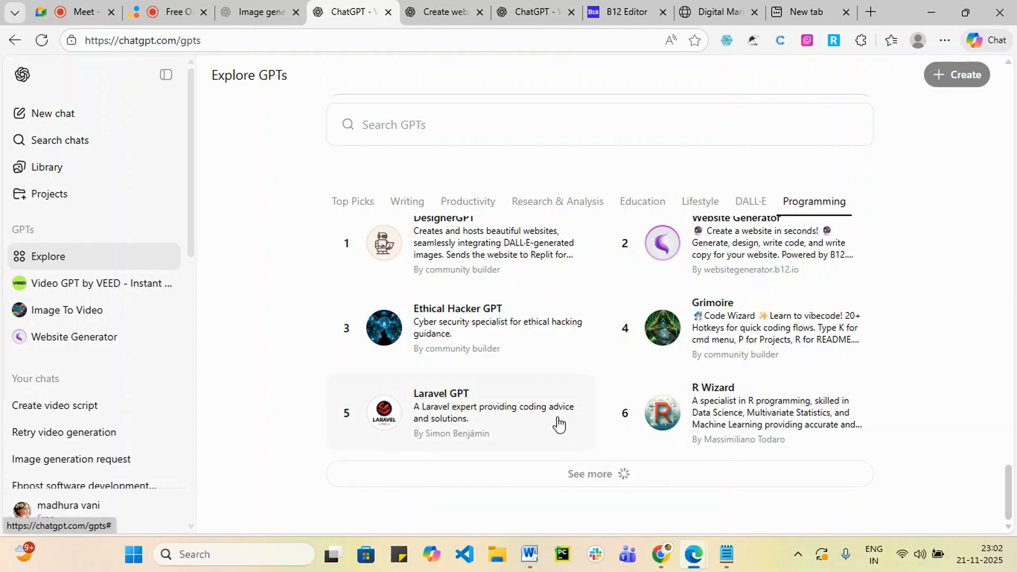
- Look through the additional Programming GPTs, and review the Productivity and Research & Analysis listings again
scroll(484, 432, "down", 3)
scroll(498, 442, "down", 1)
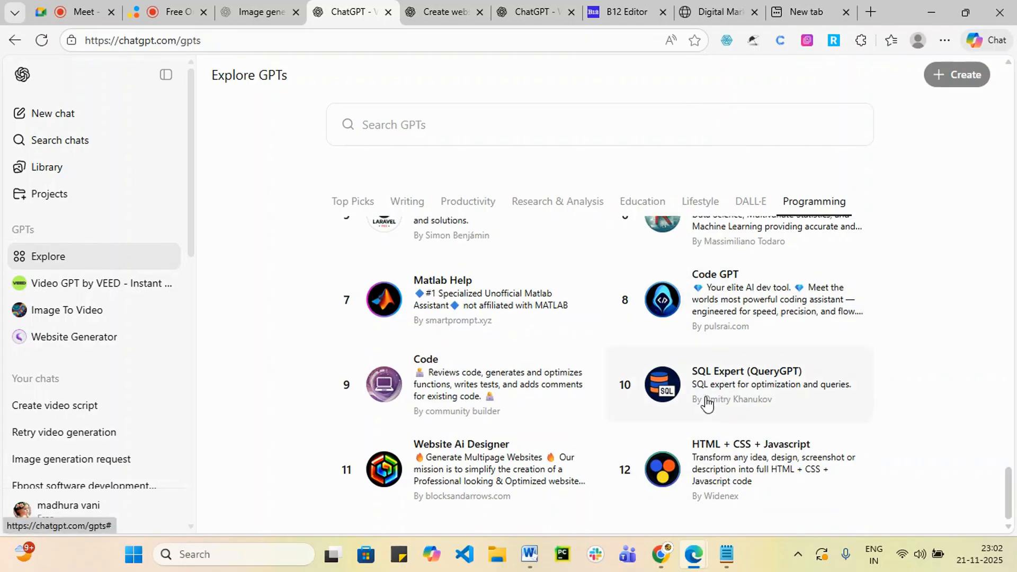
scroll(652, 454, "up", 15)
scroll(631, 480, "up", 12)
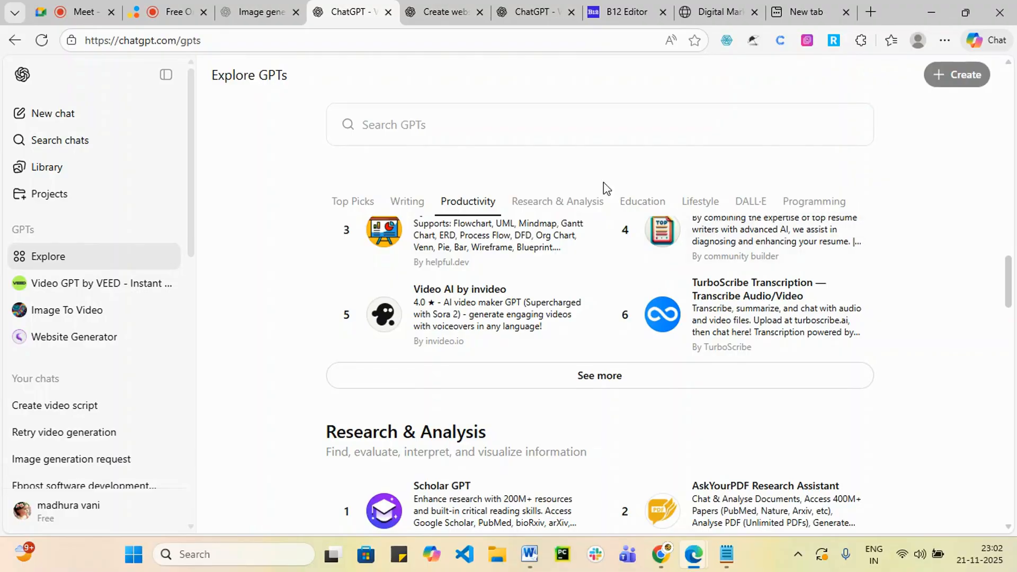
scroll(356, 318, "down", 5)
scroll(440, 408, "up", 8)
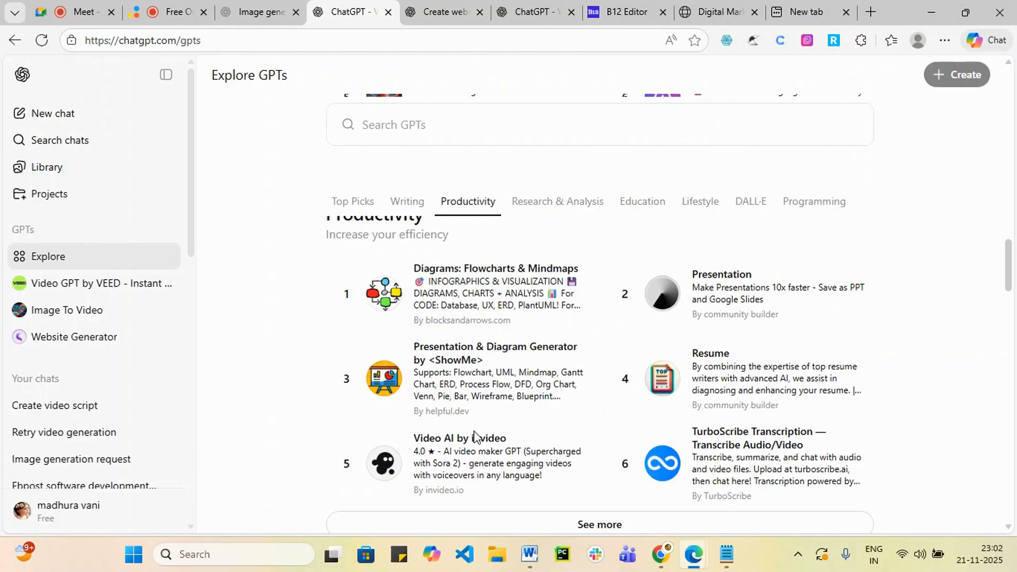
scroll(502, 379, "down", 5)
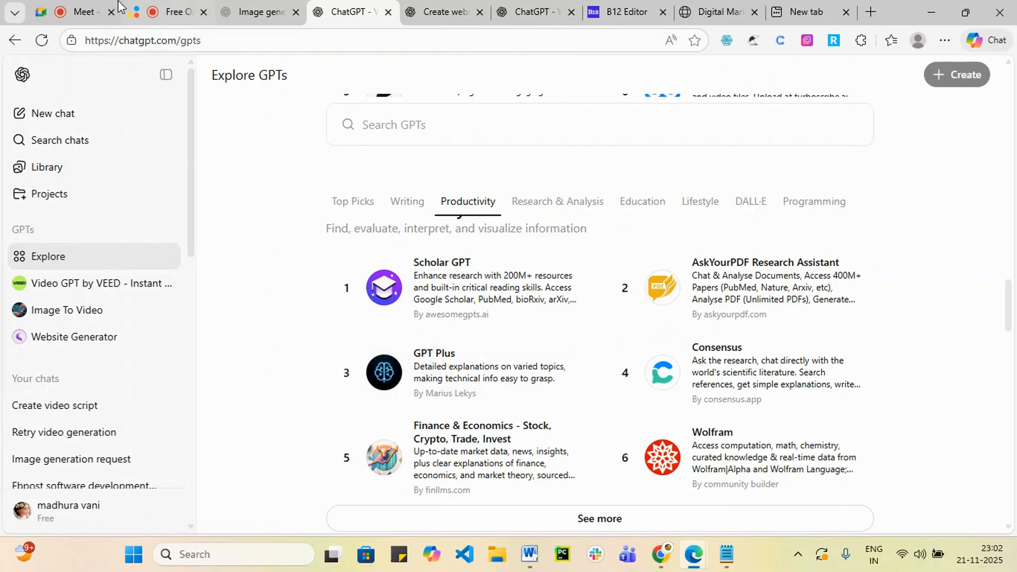
- Switch to the Google Meet call and stop presenting the screen
left_click(83, 11)
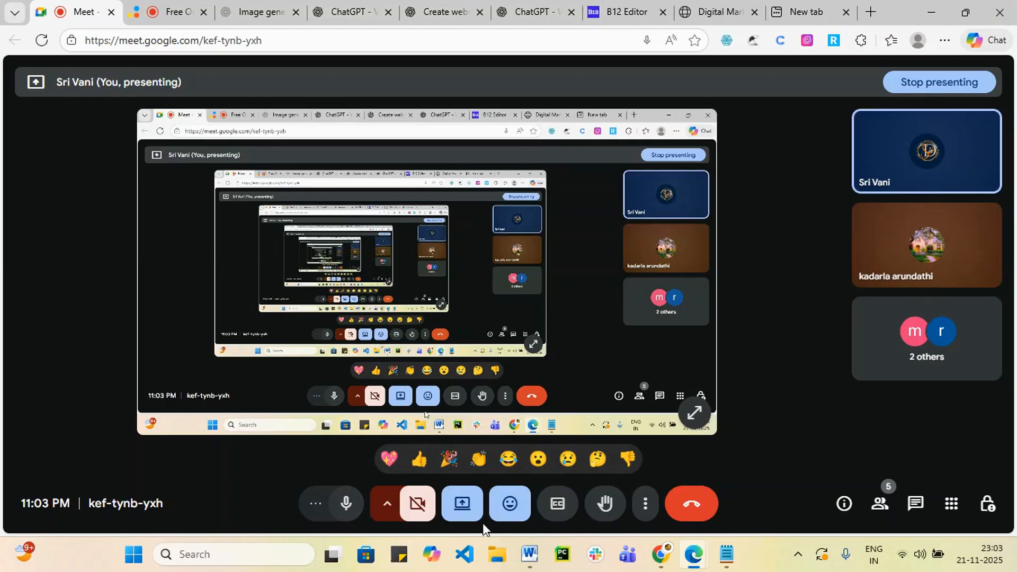
left_click(941, 88)
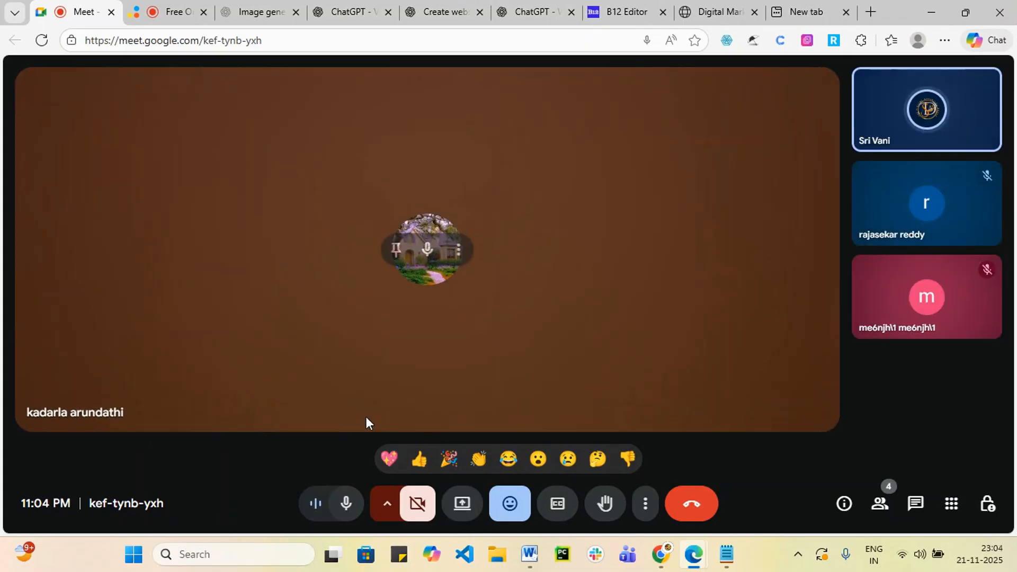